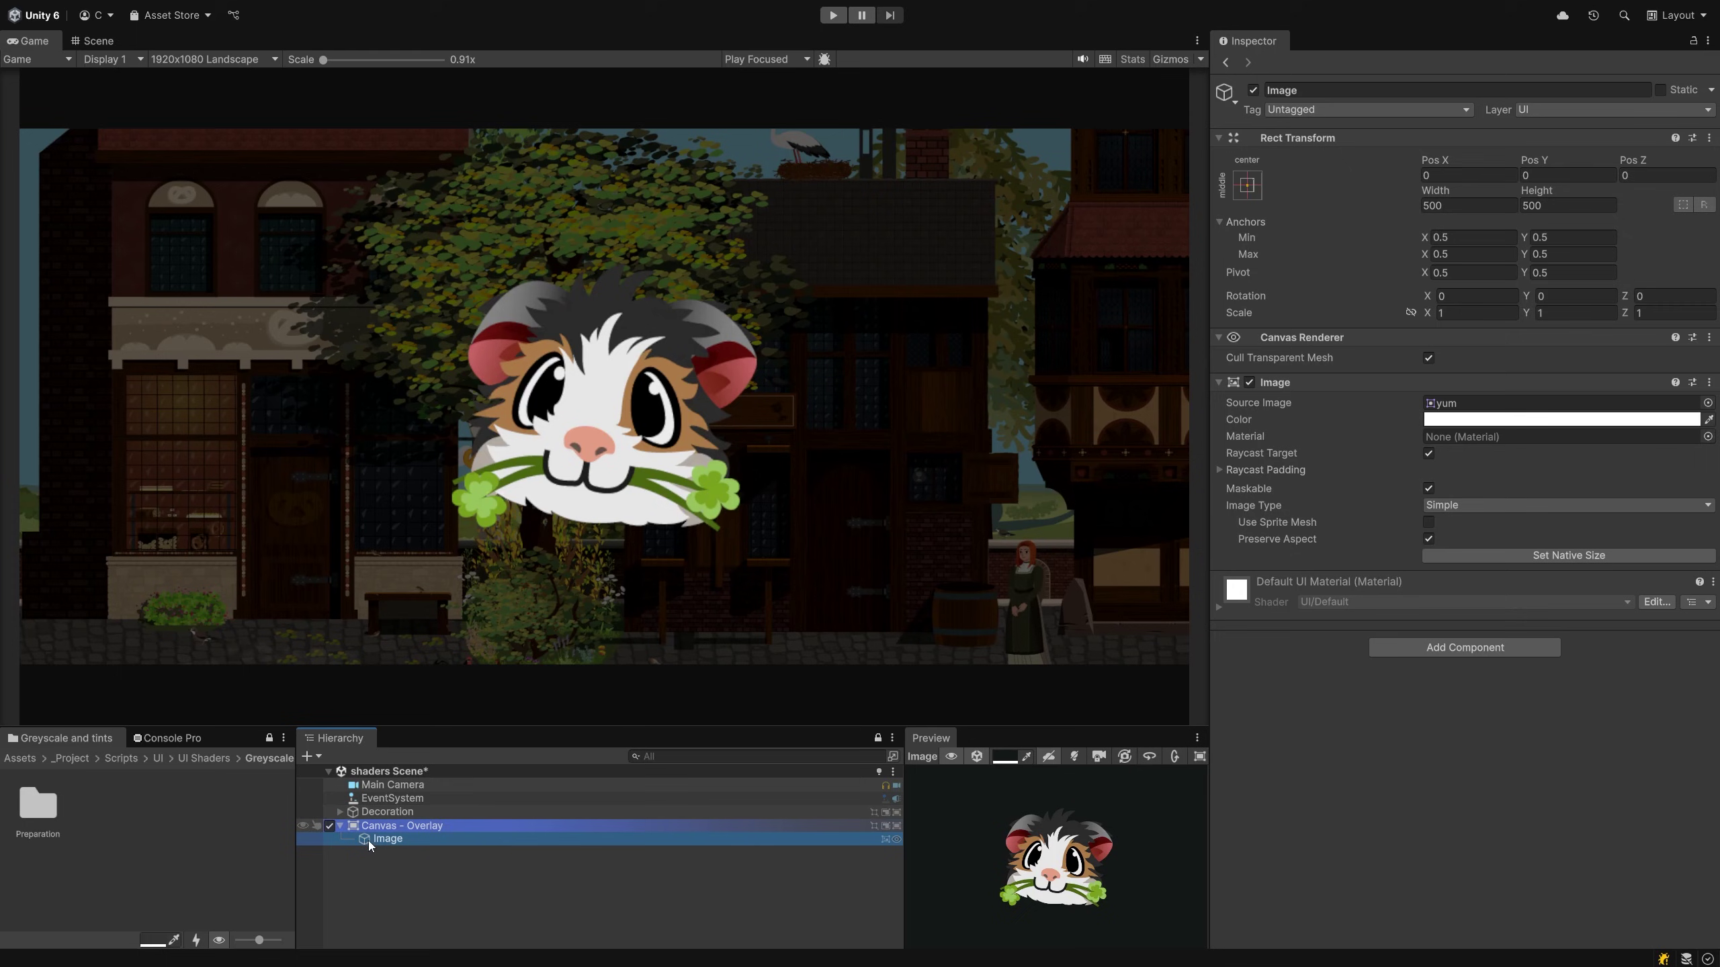
Deselect the Image so the Inspector shows the Greyscale and tints folder
click(382, 844)
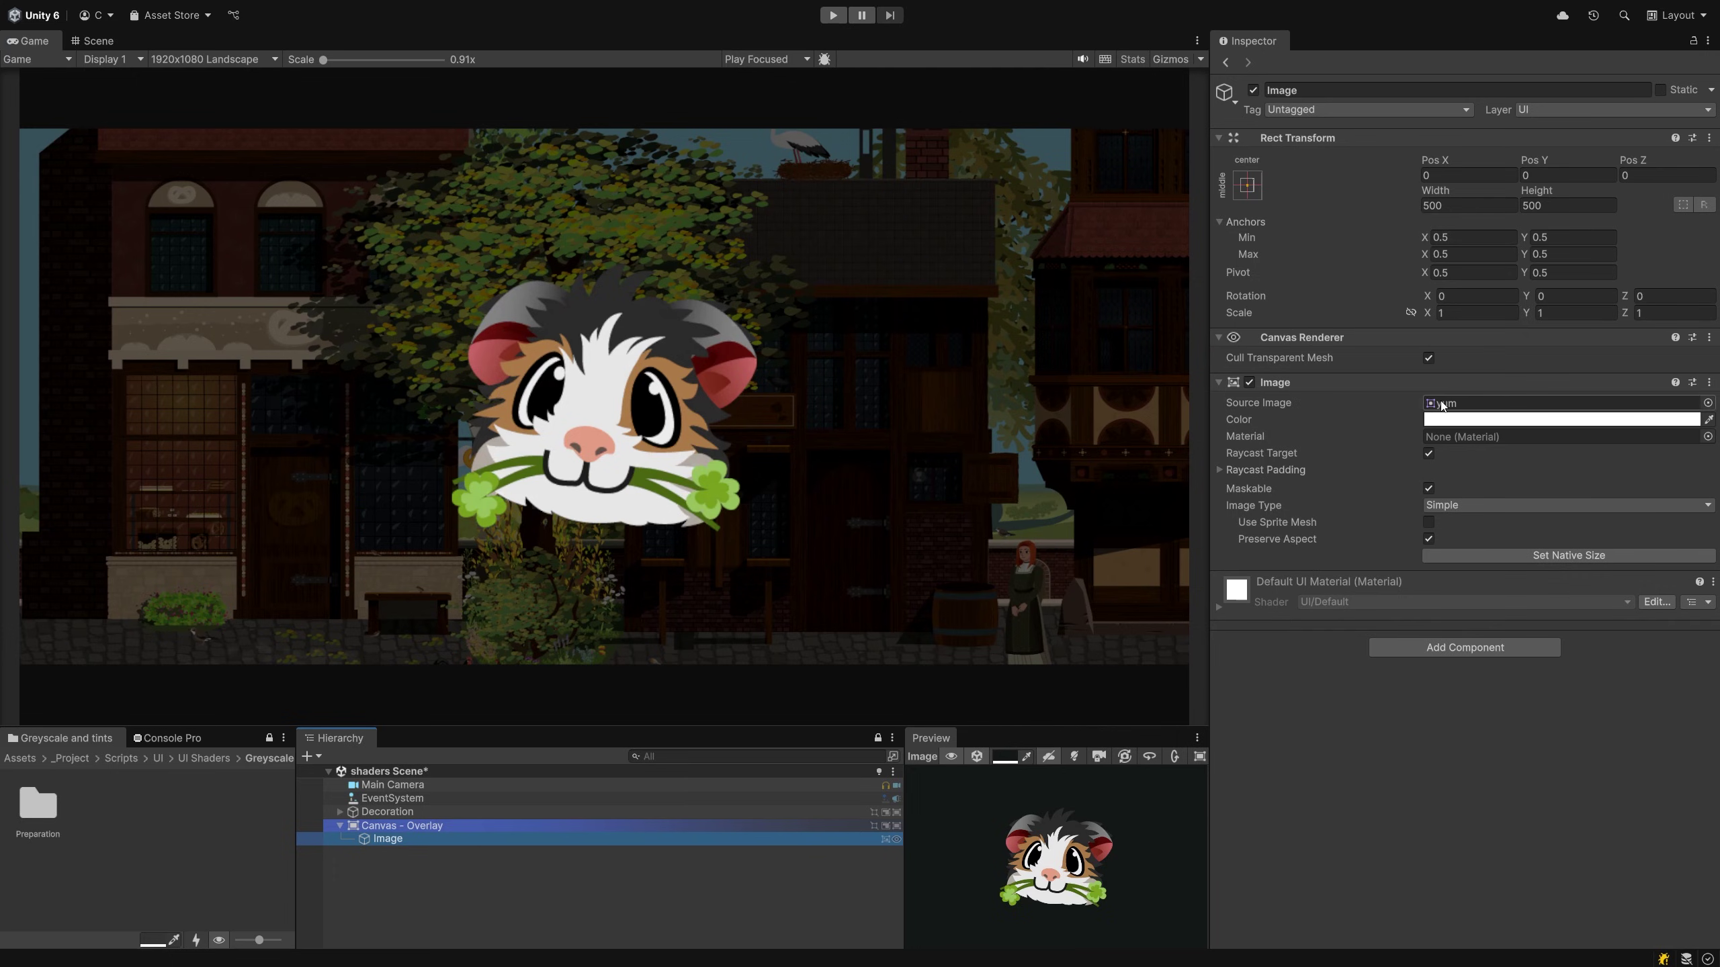
Create a URP Canvas Shader Graph named Greyscale
right_click(162, 822)
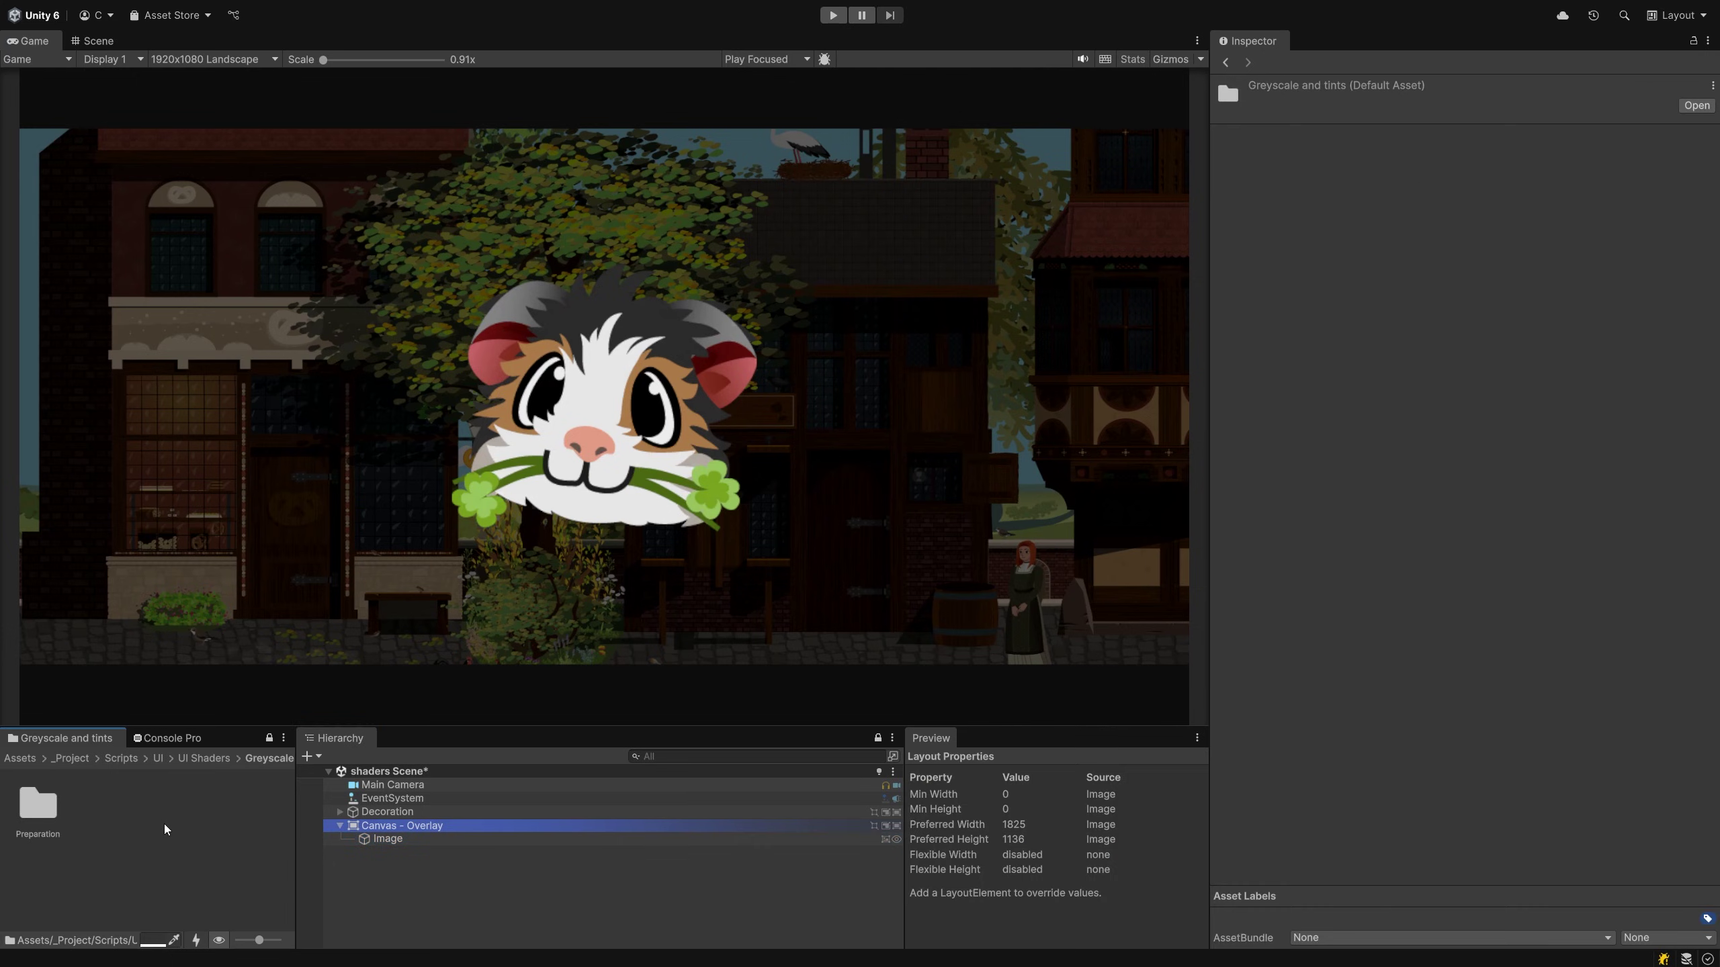
mouse_move(345, 398)
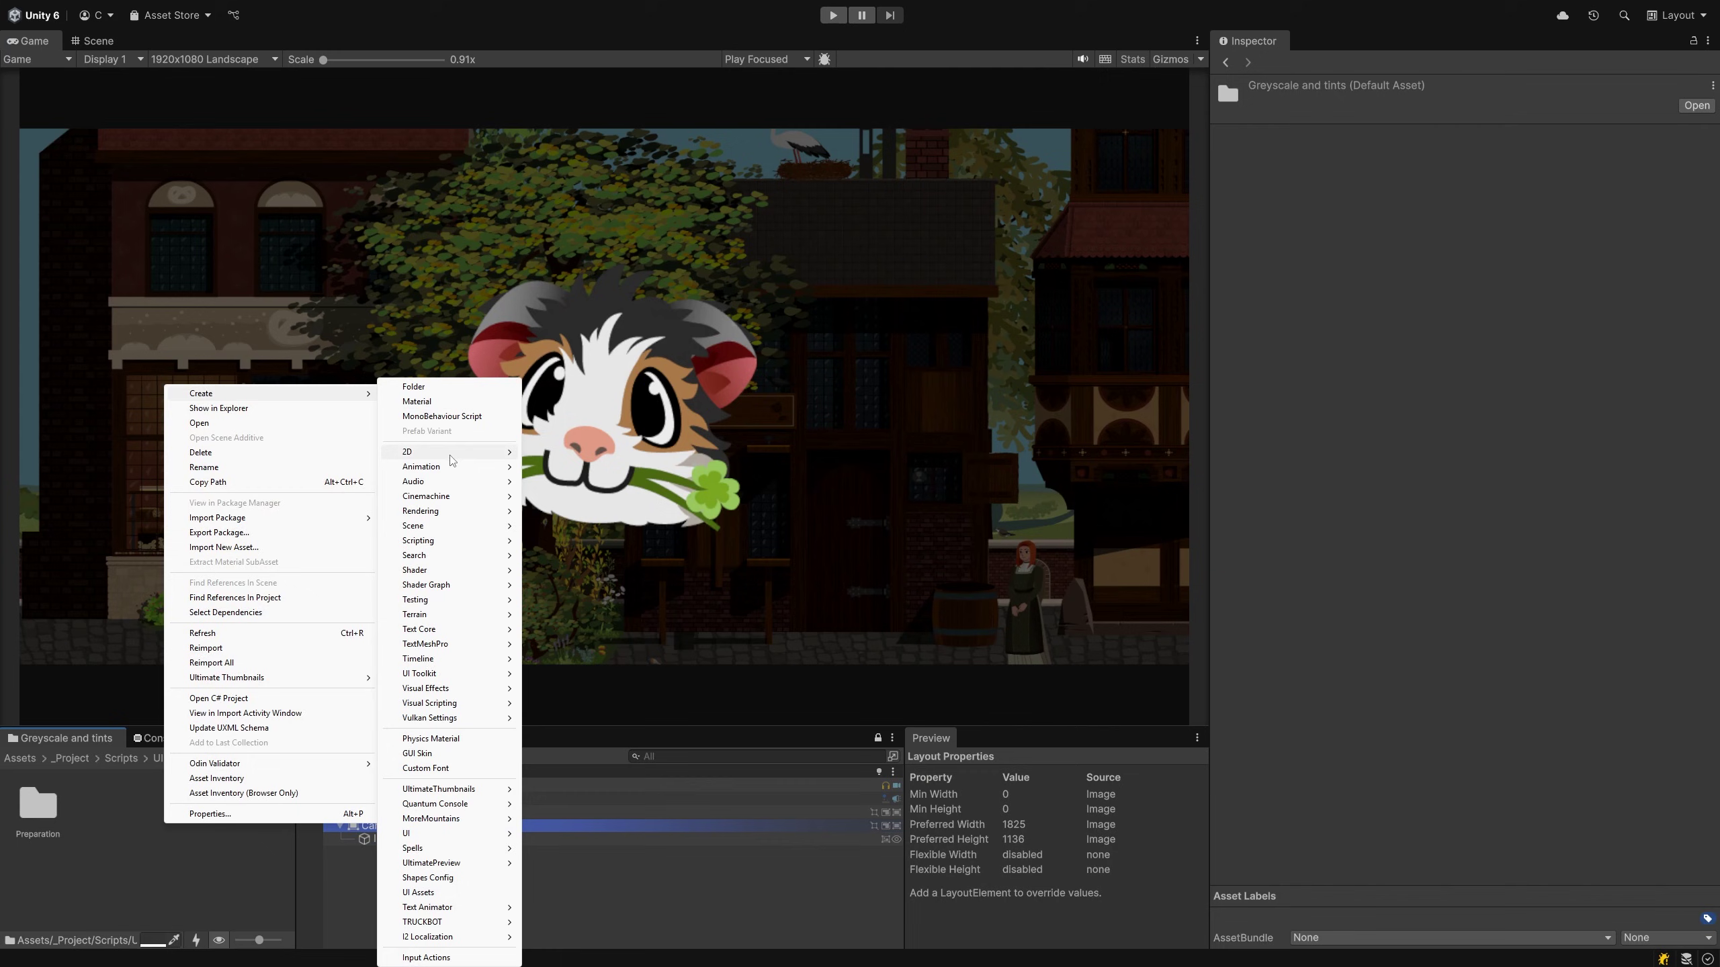
mouse_move(445, 588)
mouse_move(574, 586)
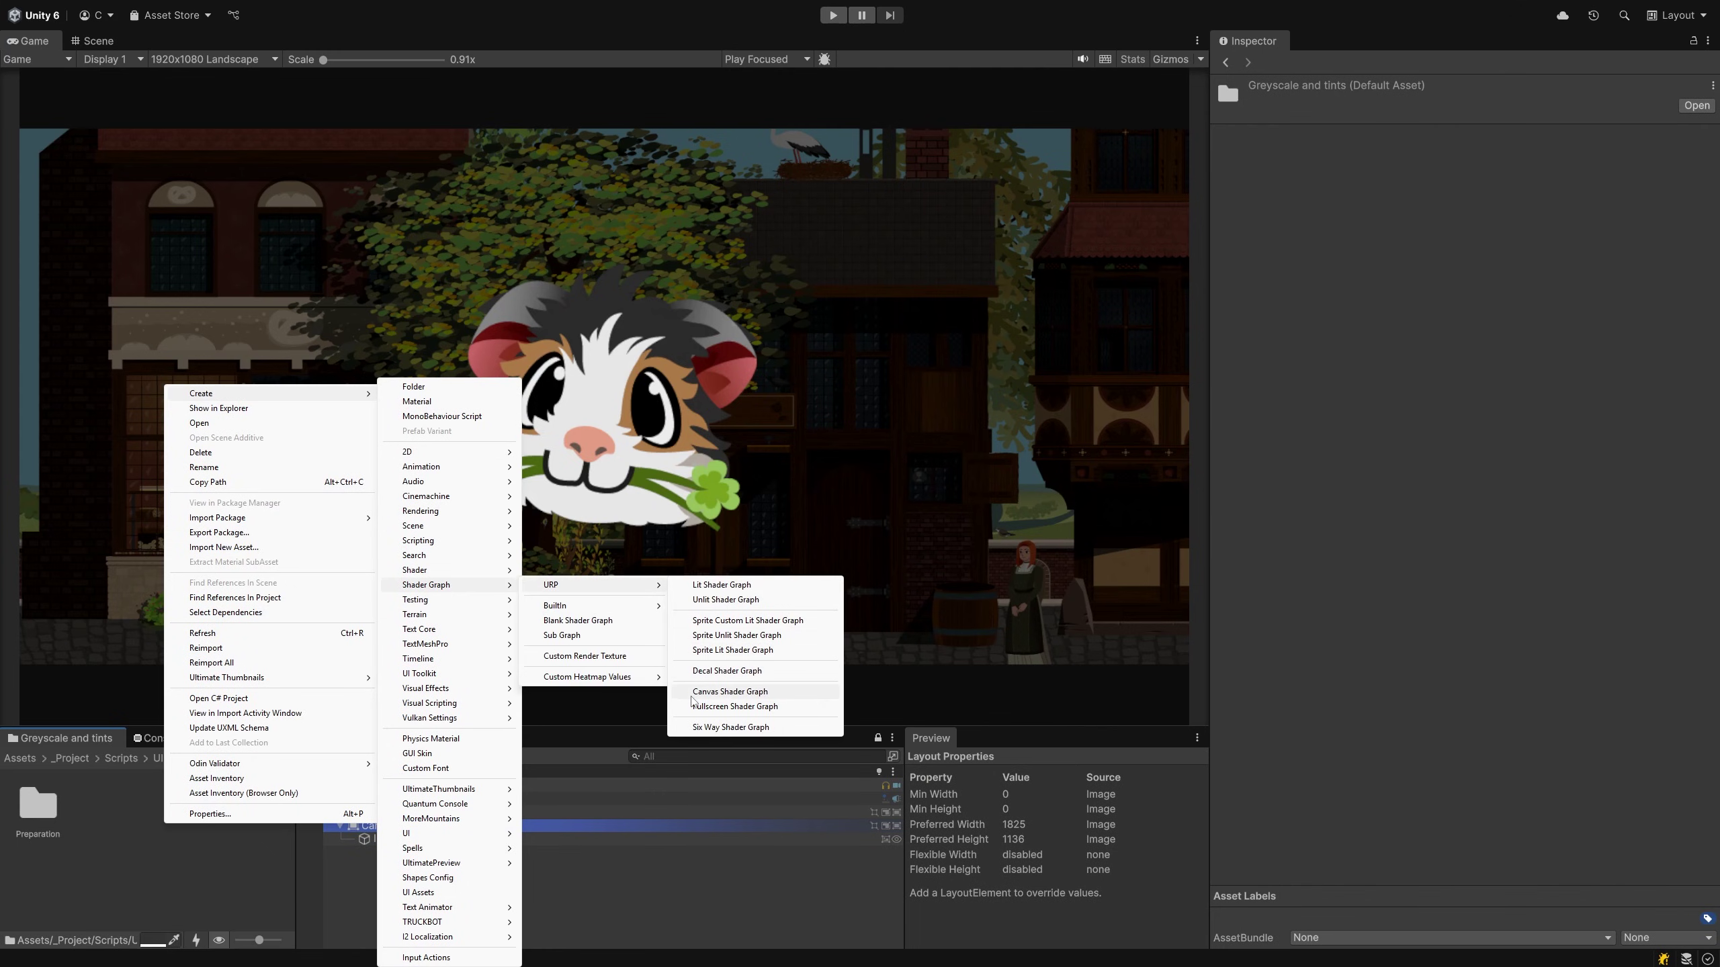
click(782, 698)
text(Greysca)
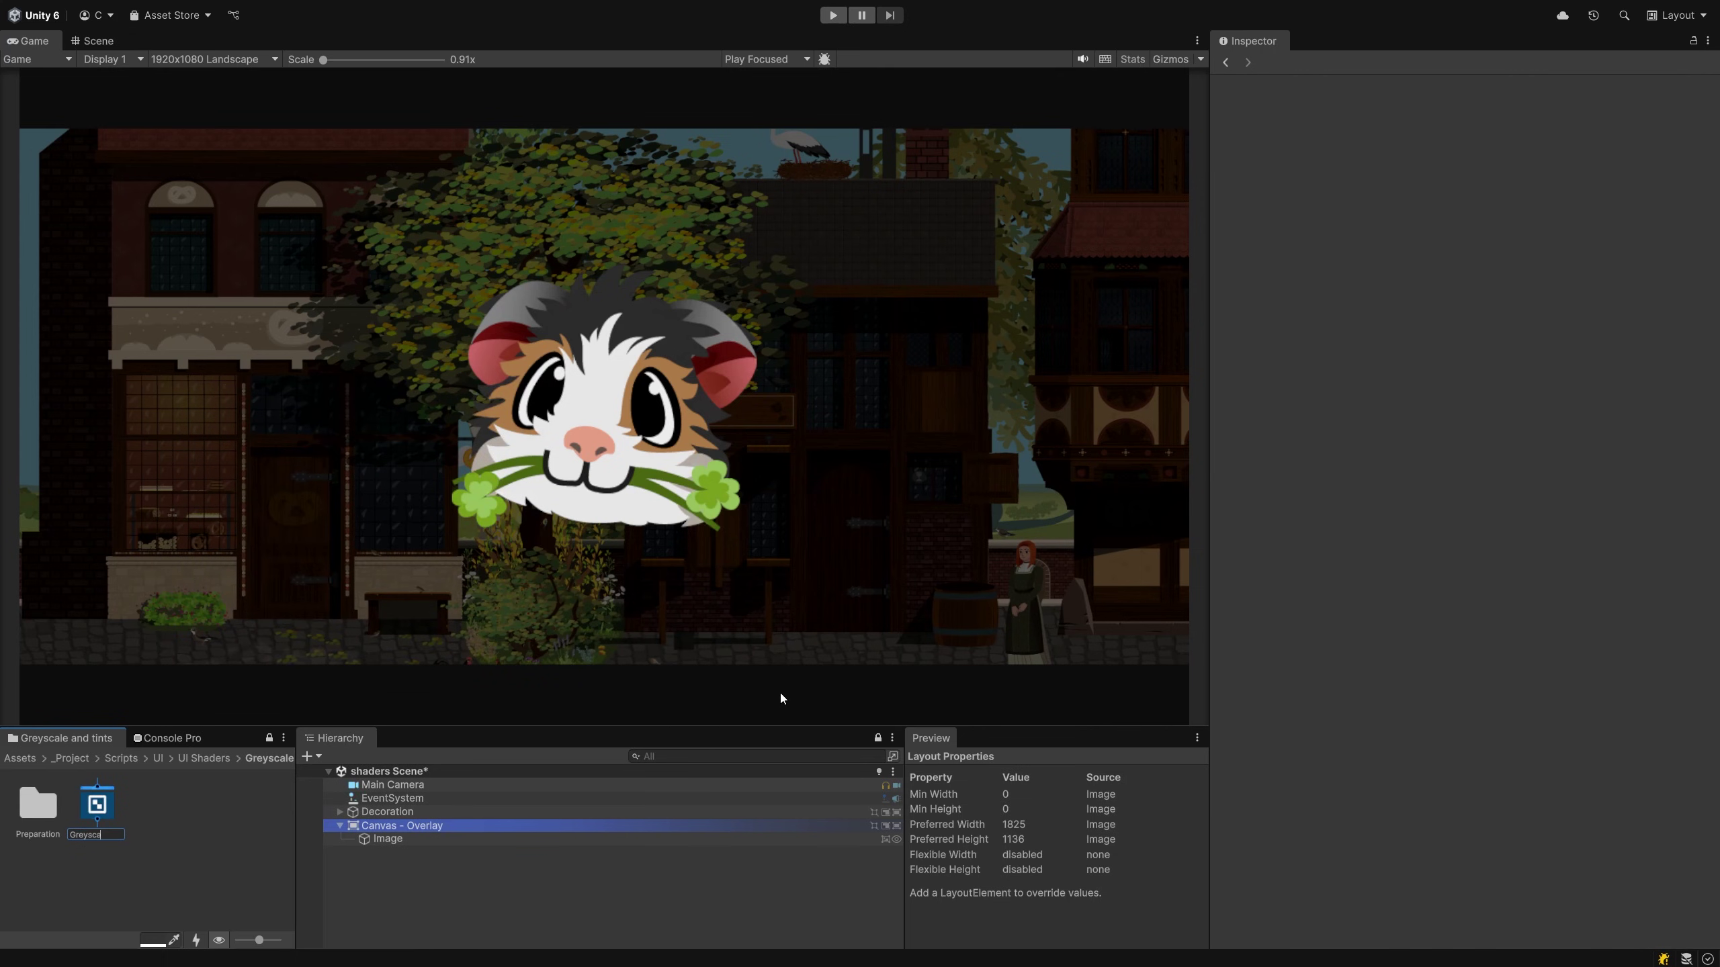
text(le)
key(Return)
Create the Shader Graphs_Greyscale material from it and assign it to the Image
right_click(105, 806)
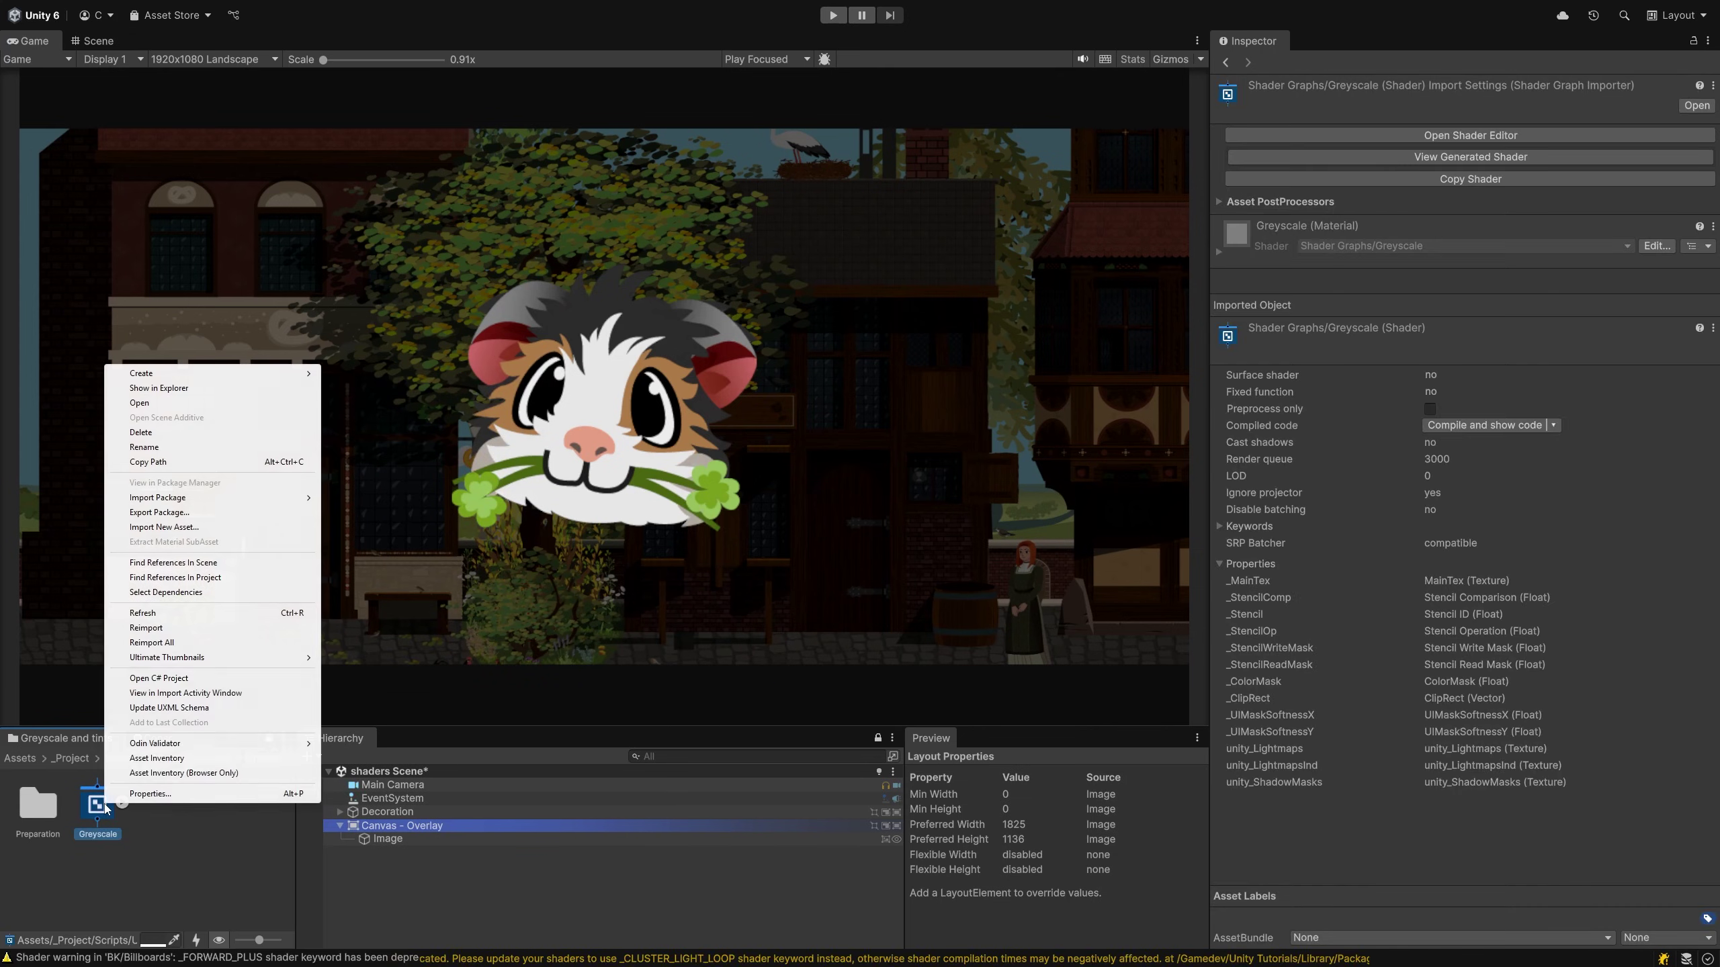
mouse_move(298, 373)
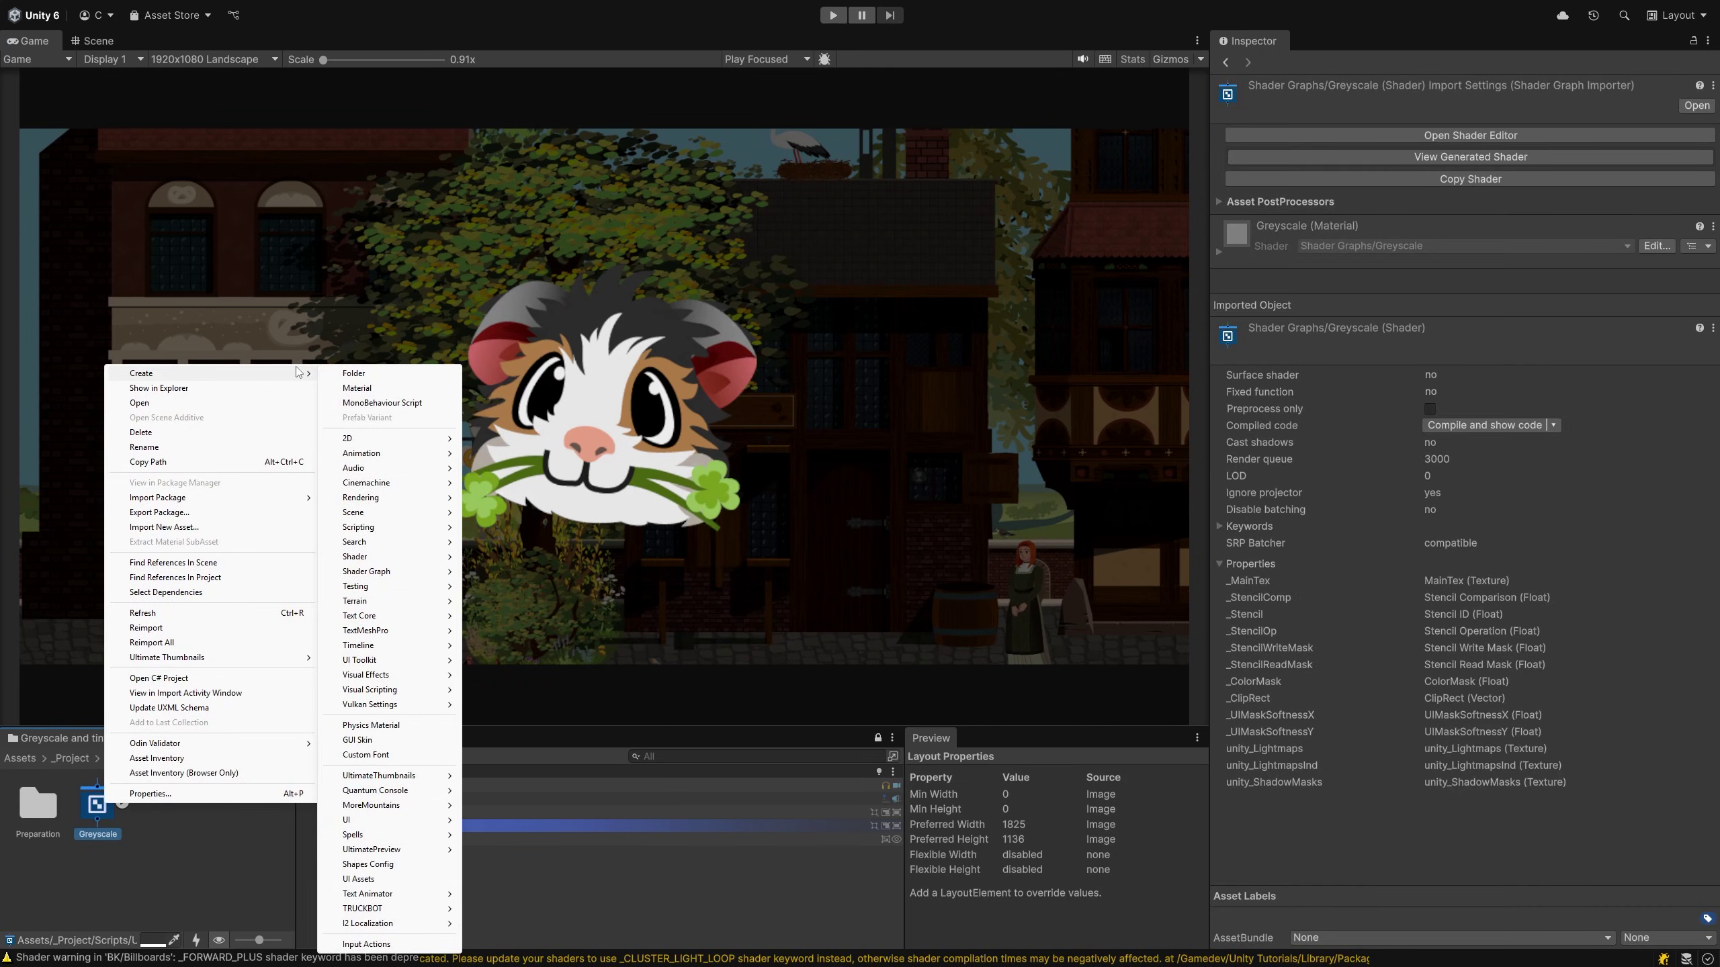
click(357, 387)
key(Return)
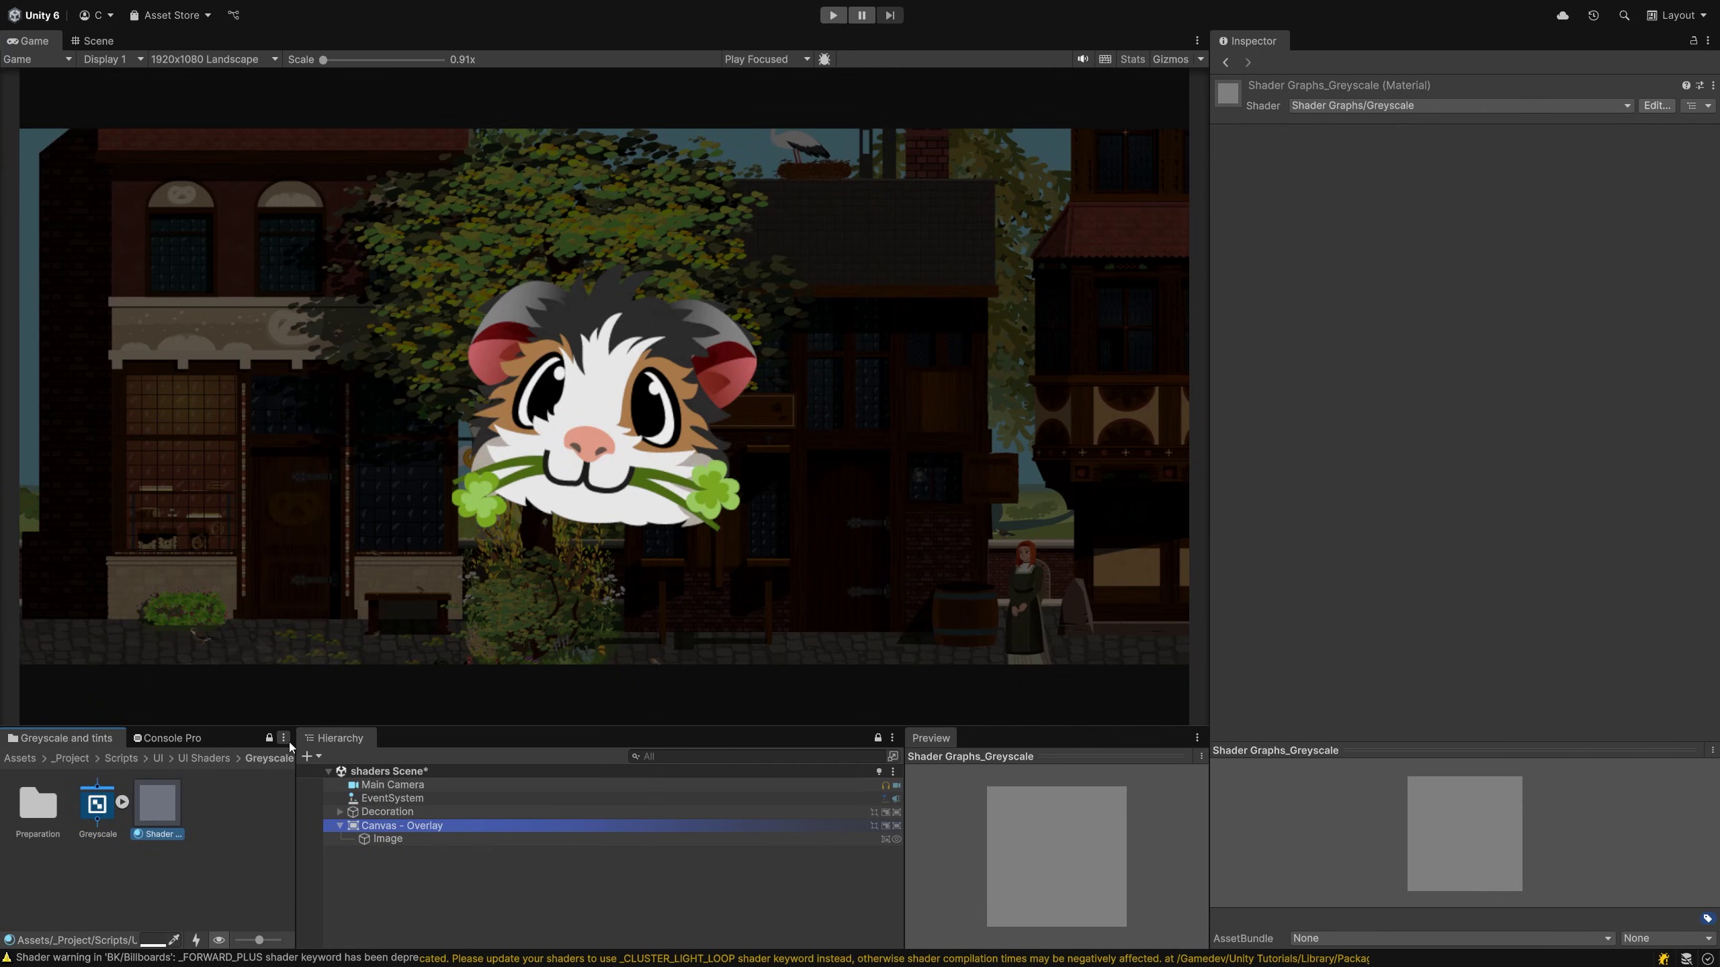
click(388, 839)
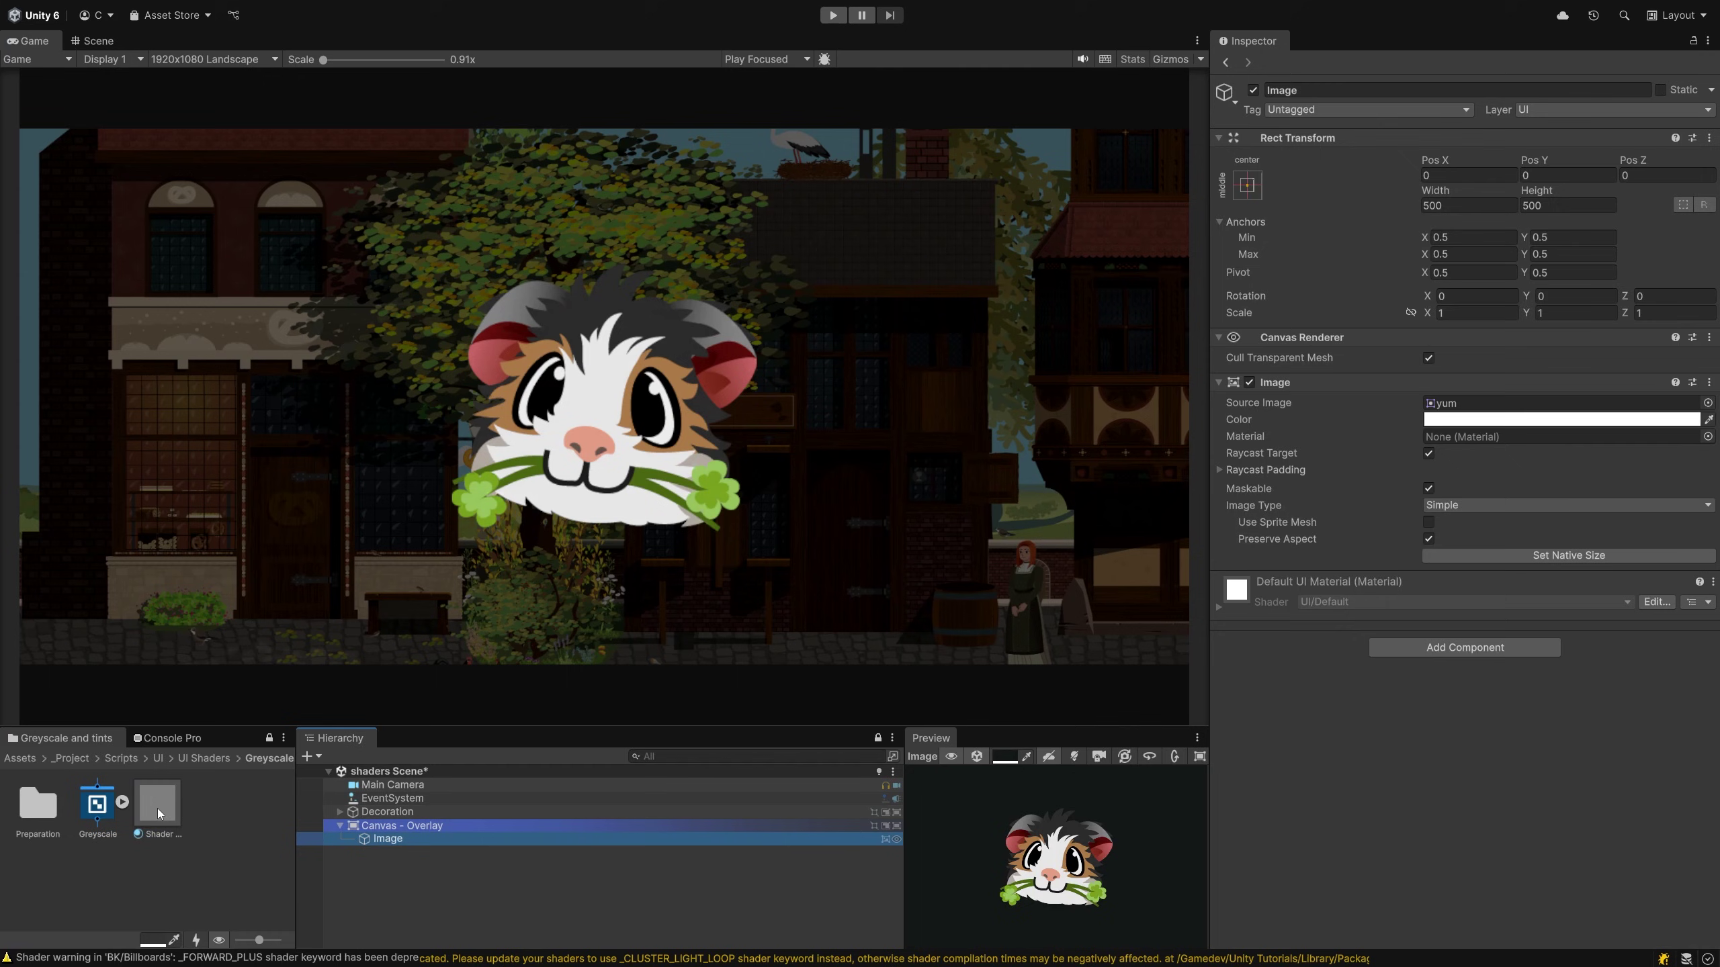
drag(157, 809, 1476, 444)
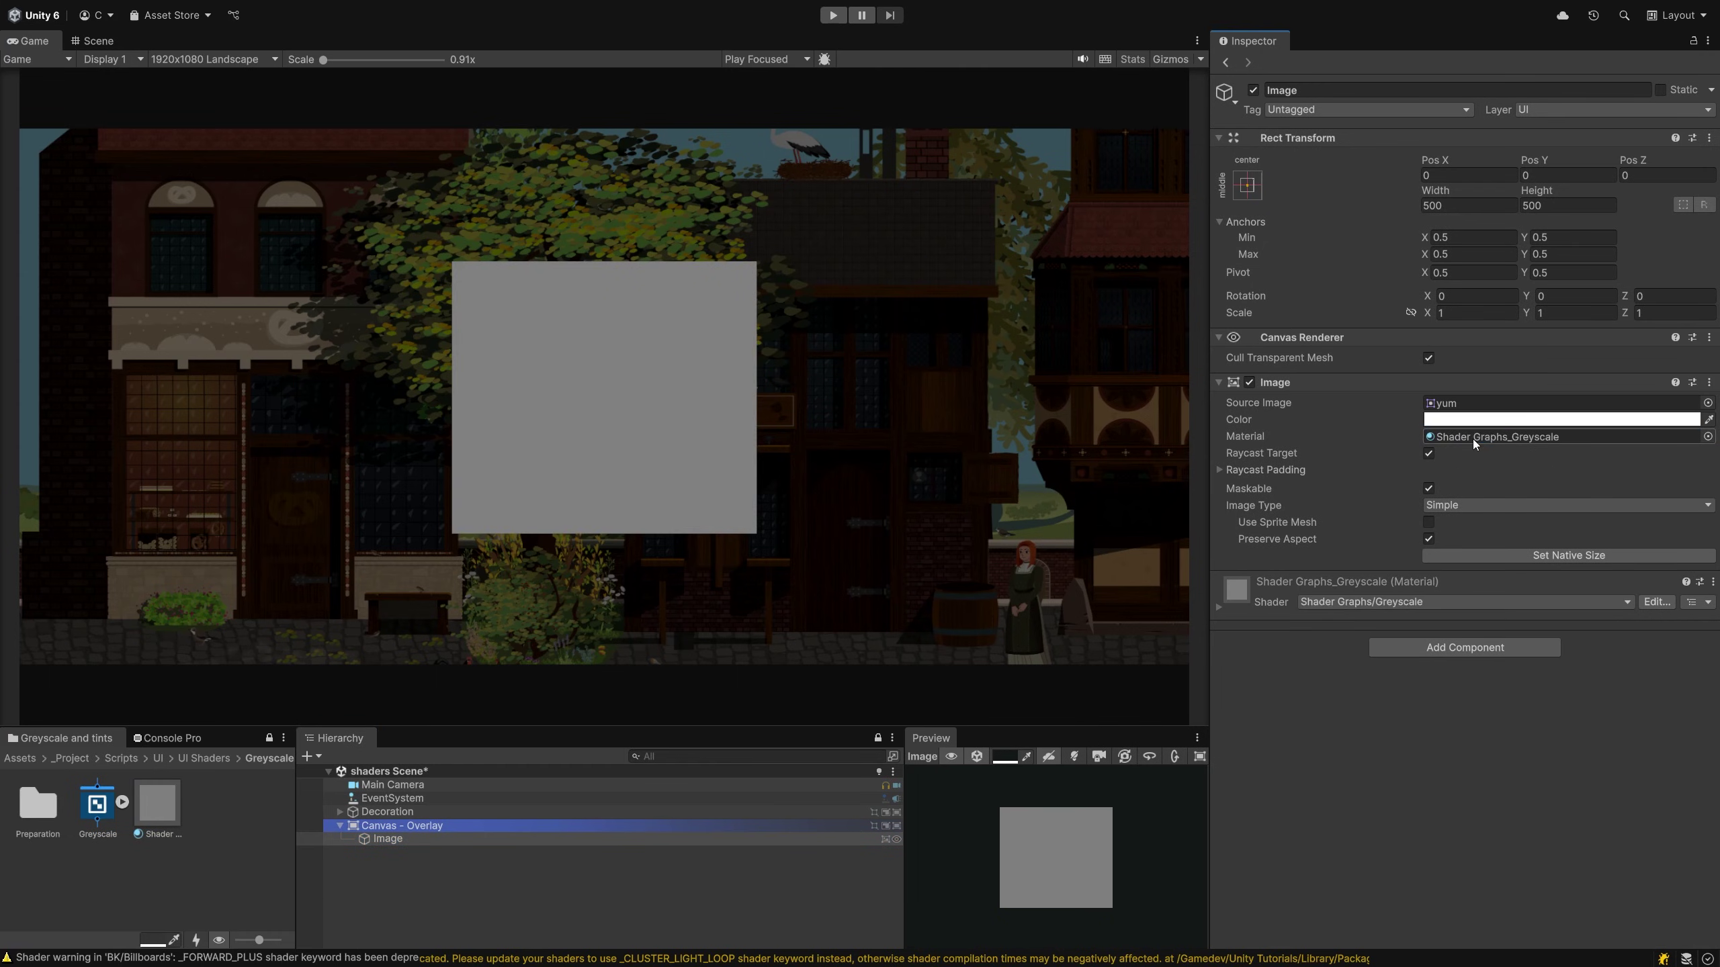
Open the Greyscale shader graph in the Shader Graph editor
click(93, 810)
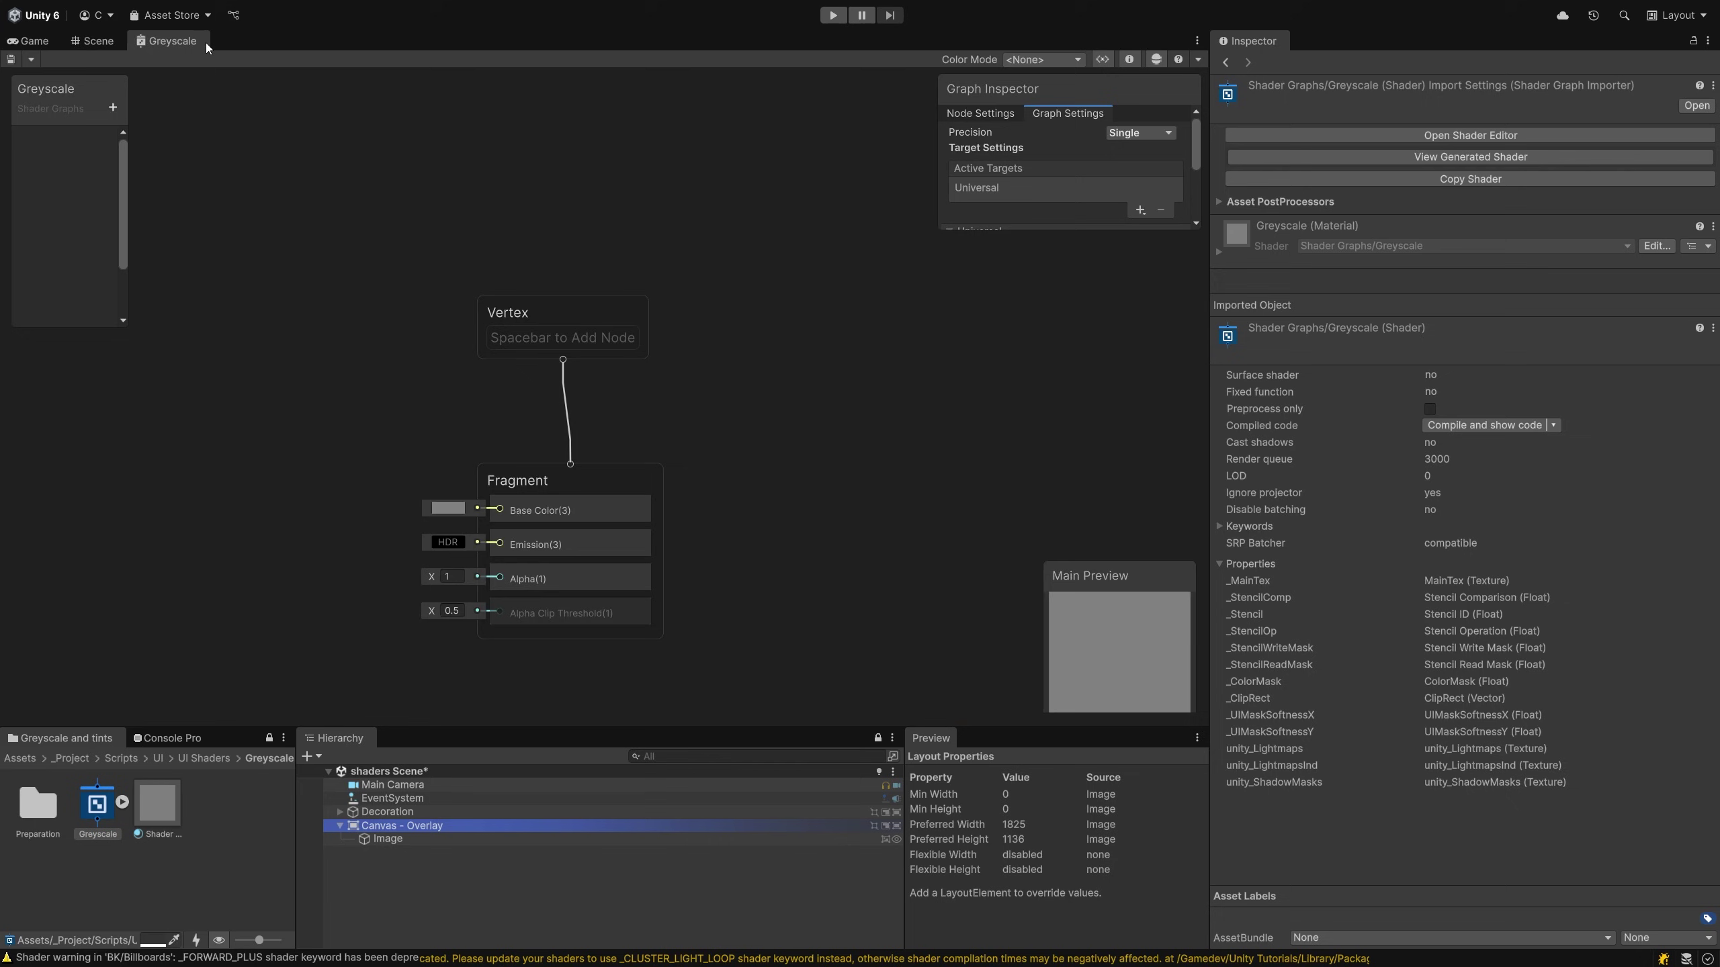
scroll(452, 314, down, 5)
middle_drag(543, 445, 763, 426)
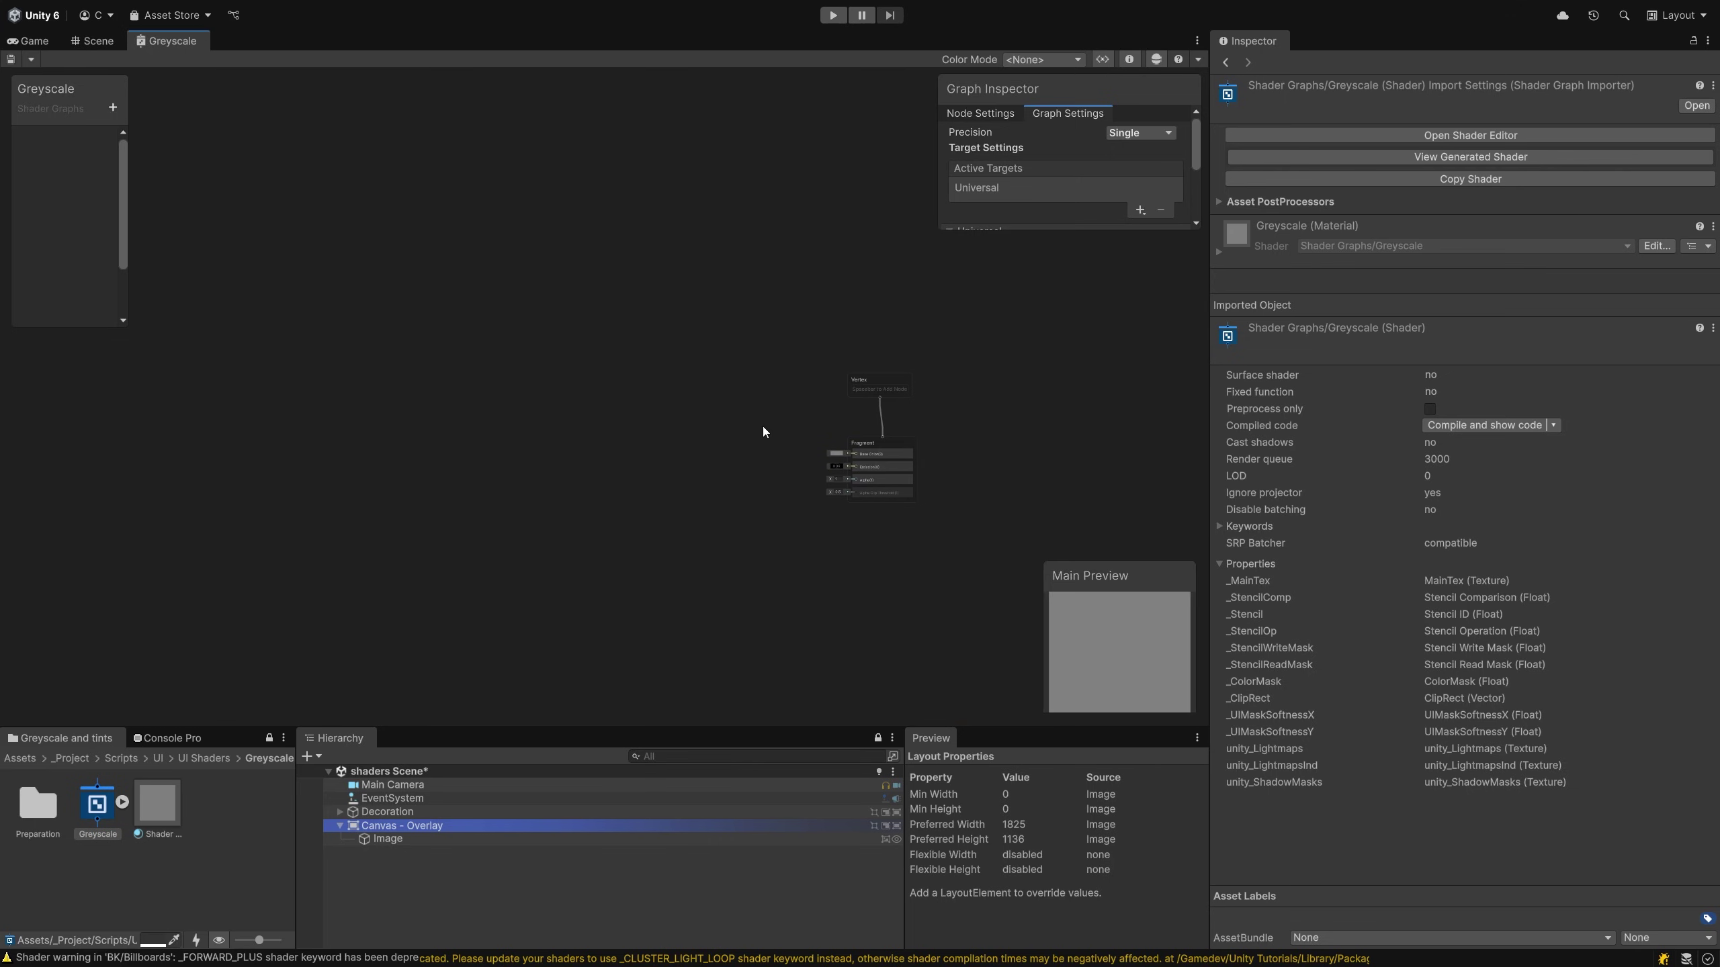
Dock the Scene view beside the graph and frame the Image in it
drag(91, 41, 224, 179)
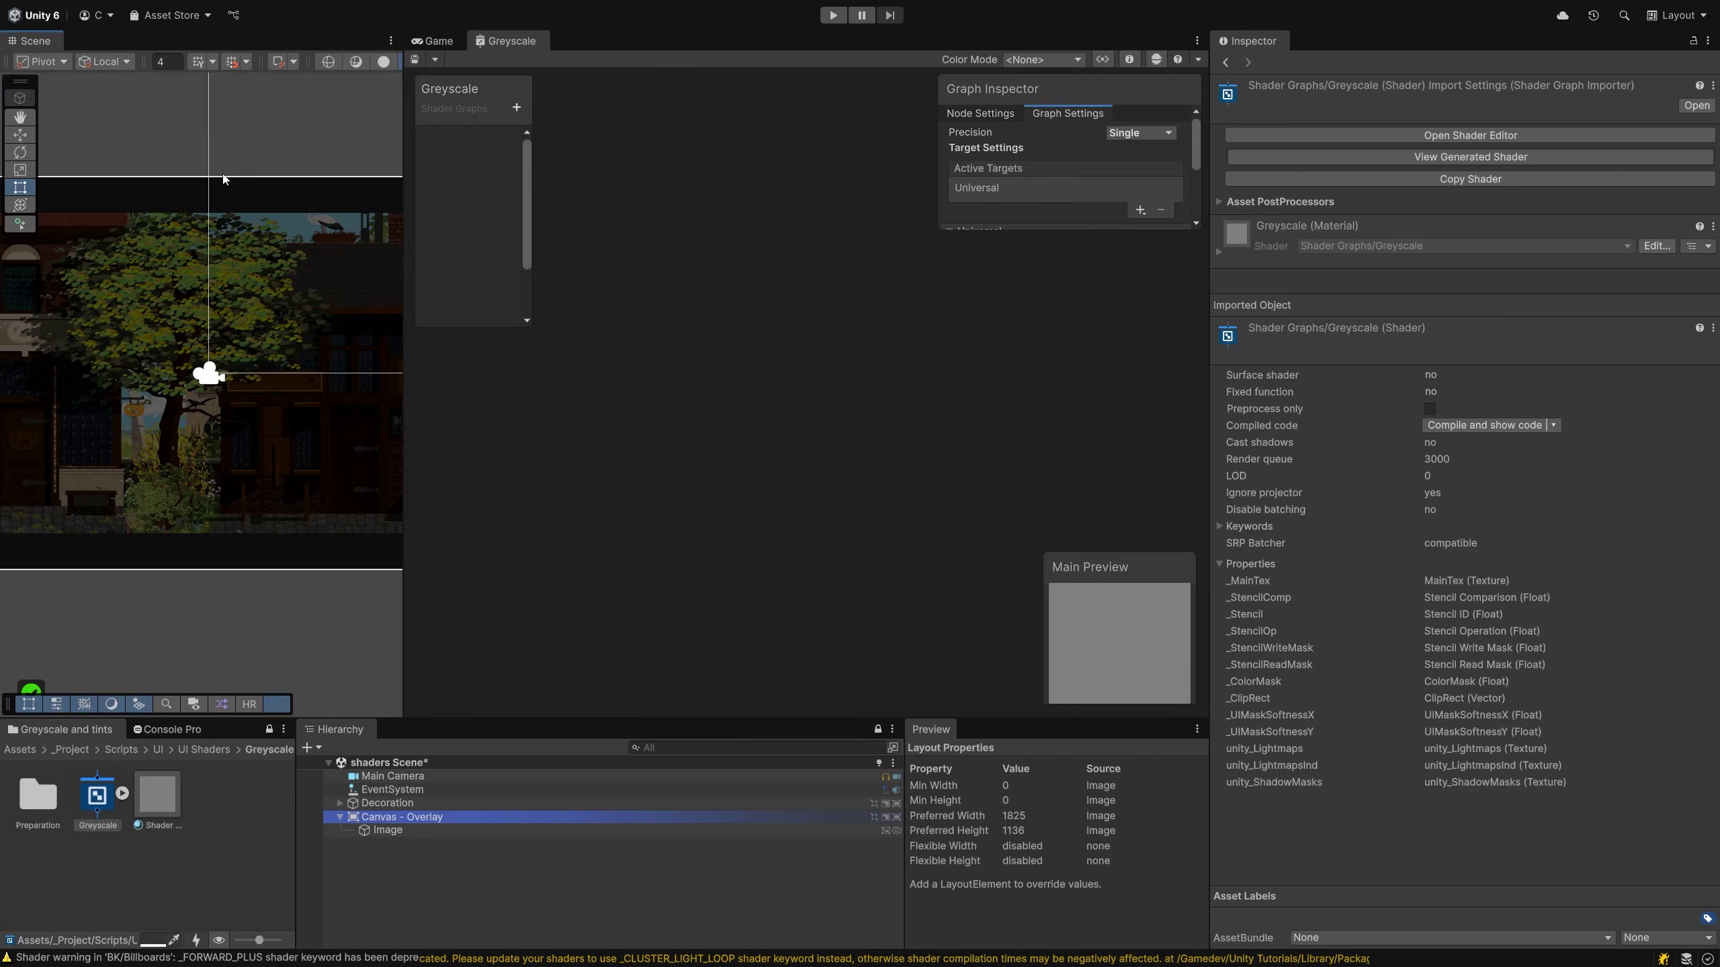
scroll(233, 369, down, 5)
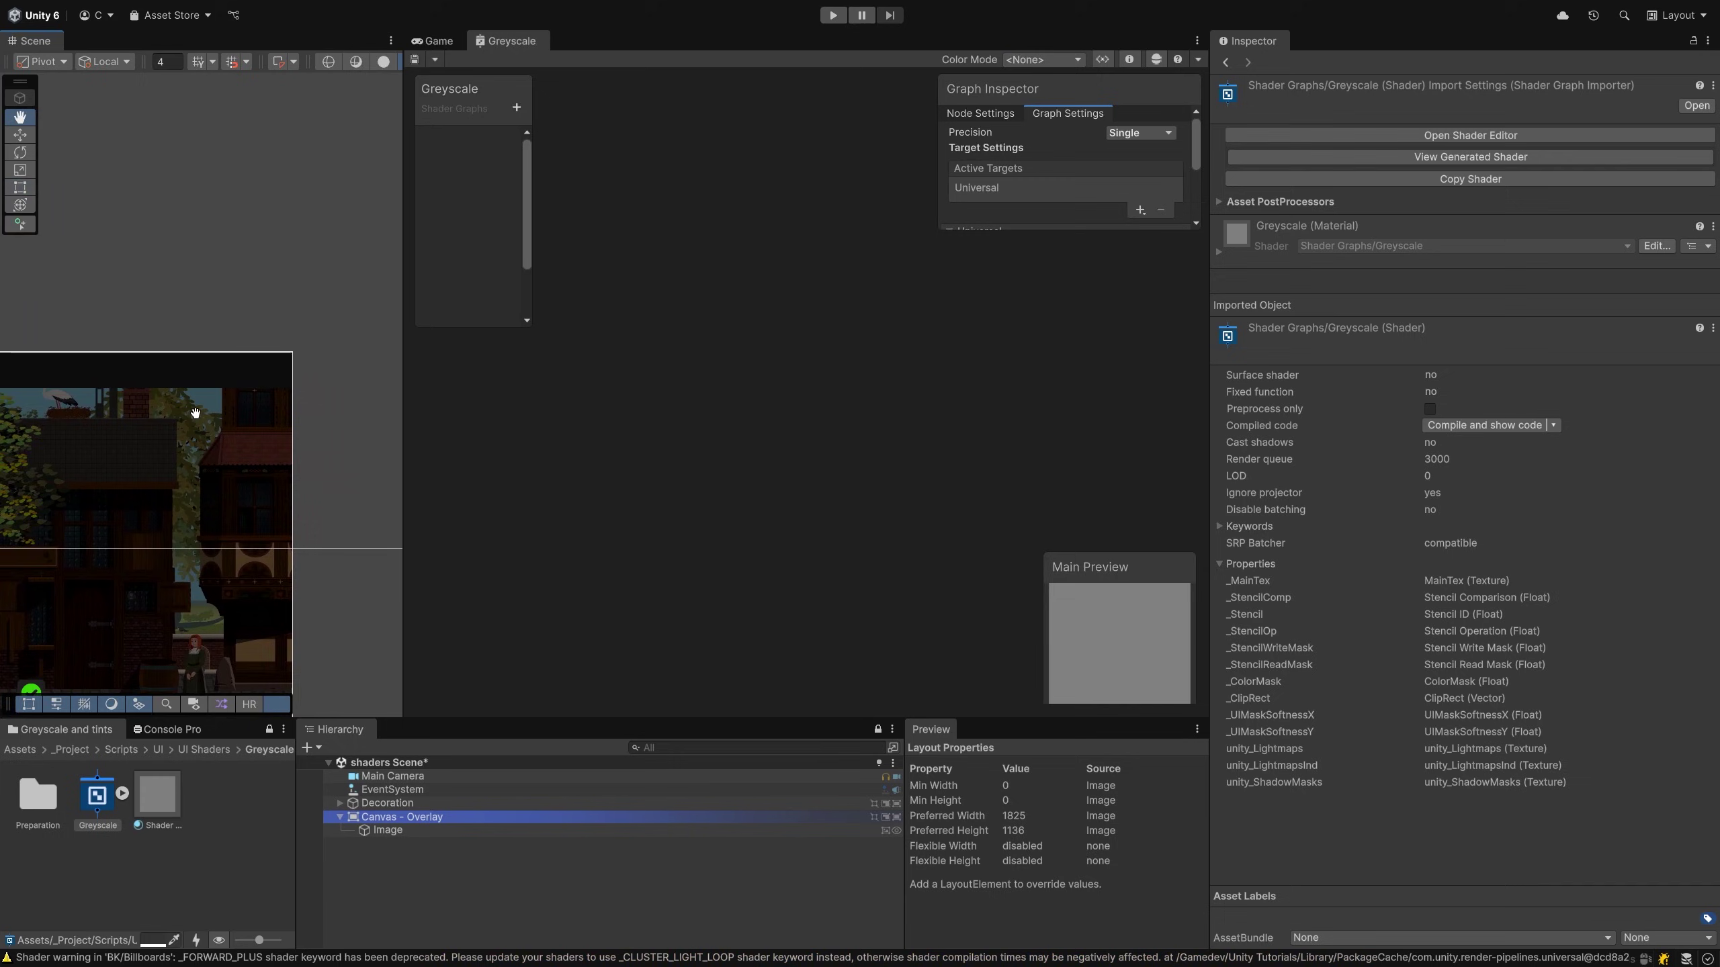
click(319, 830)
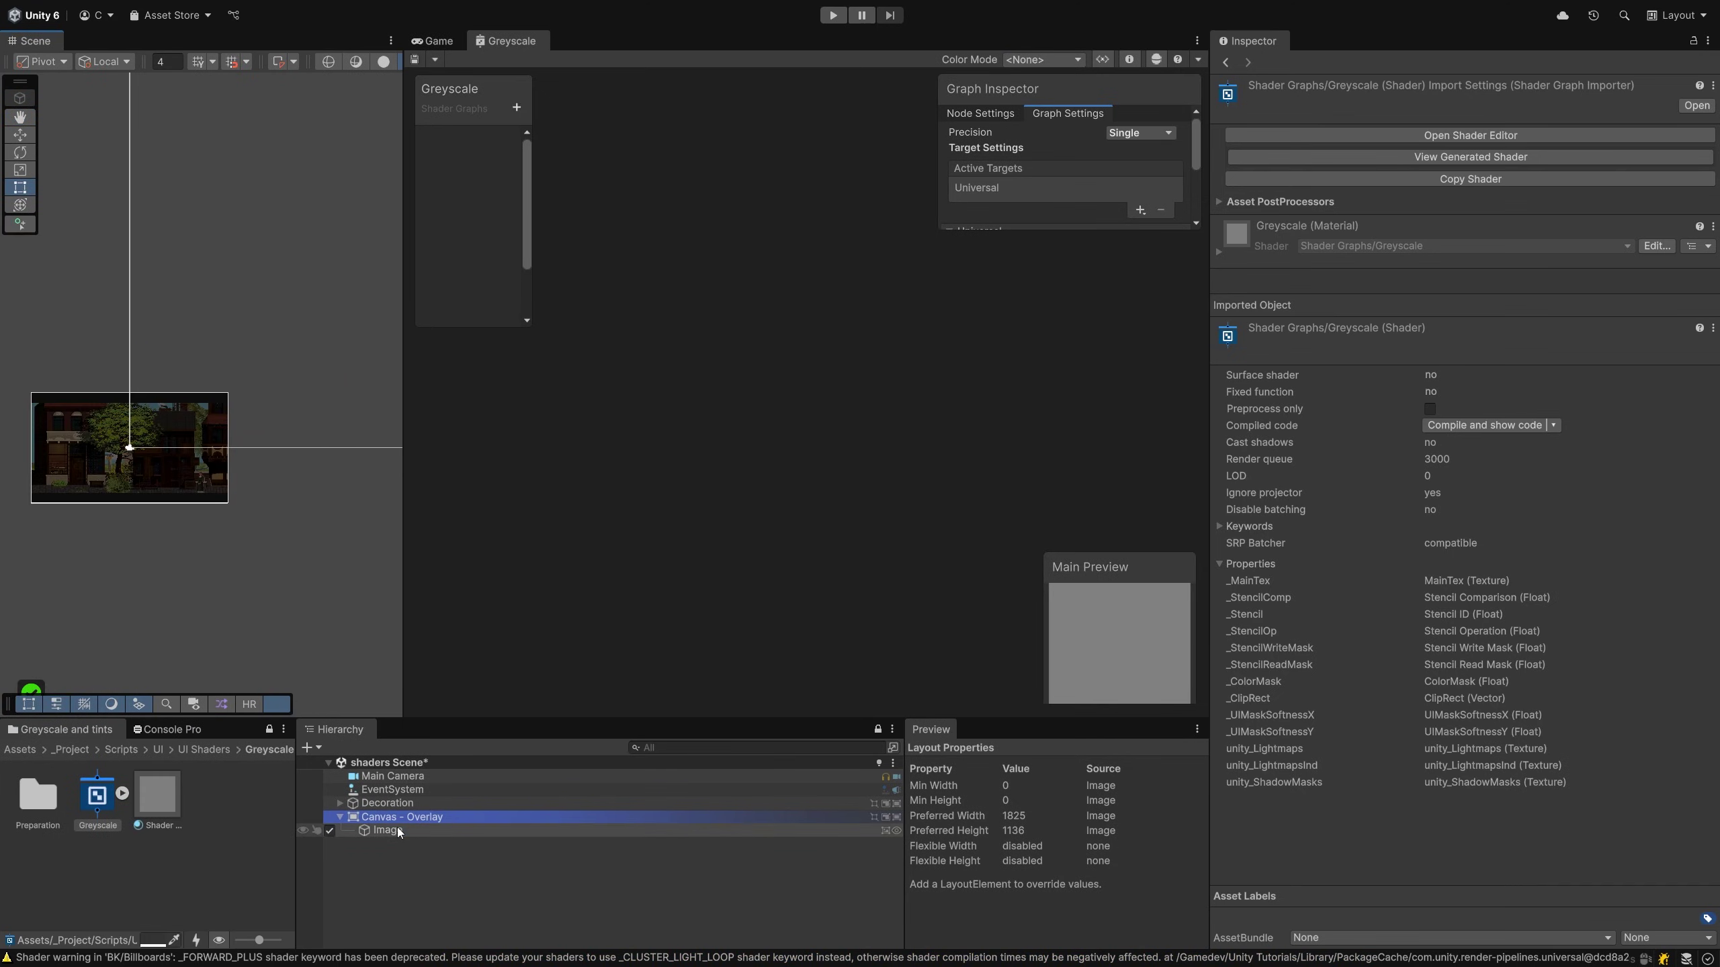
key(f)
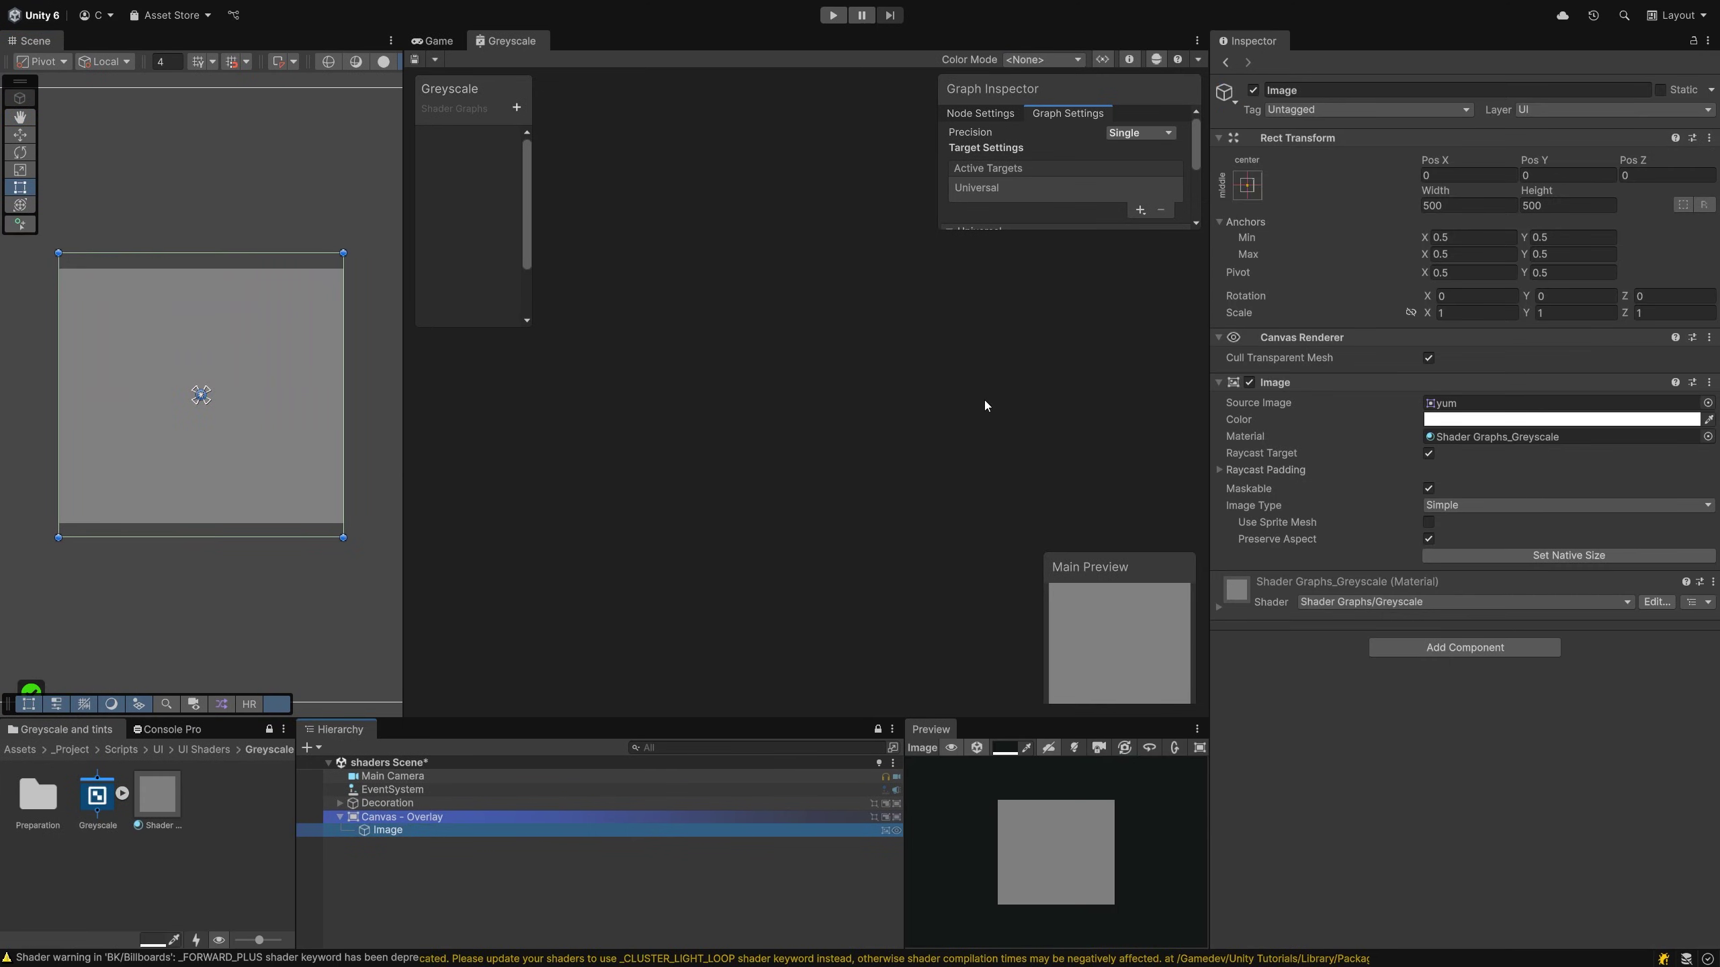
middle_drag(985, 405, 625, 425)
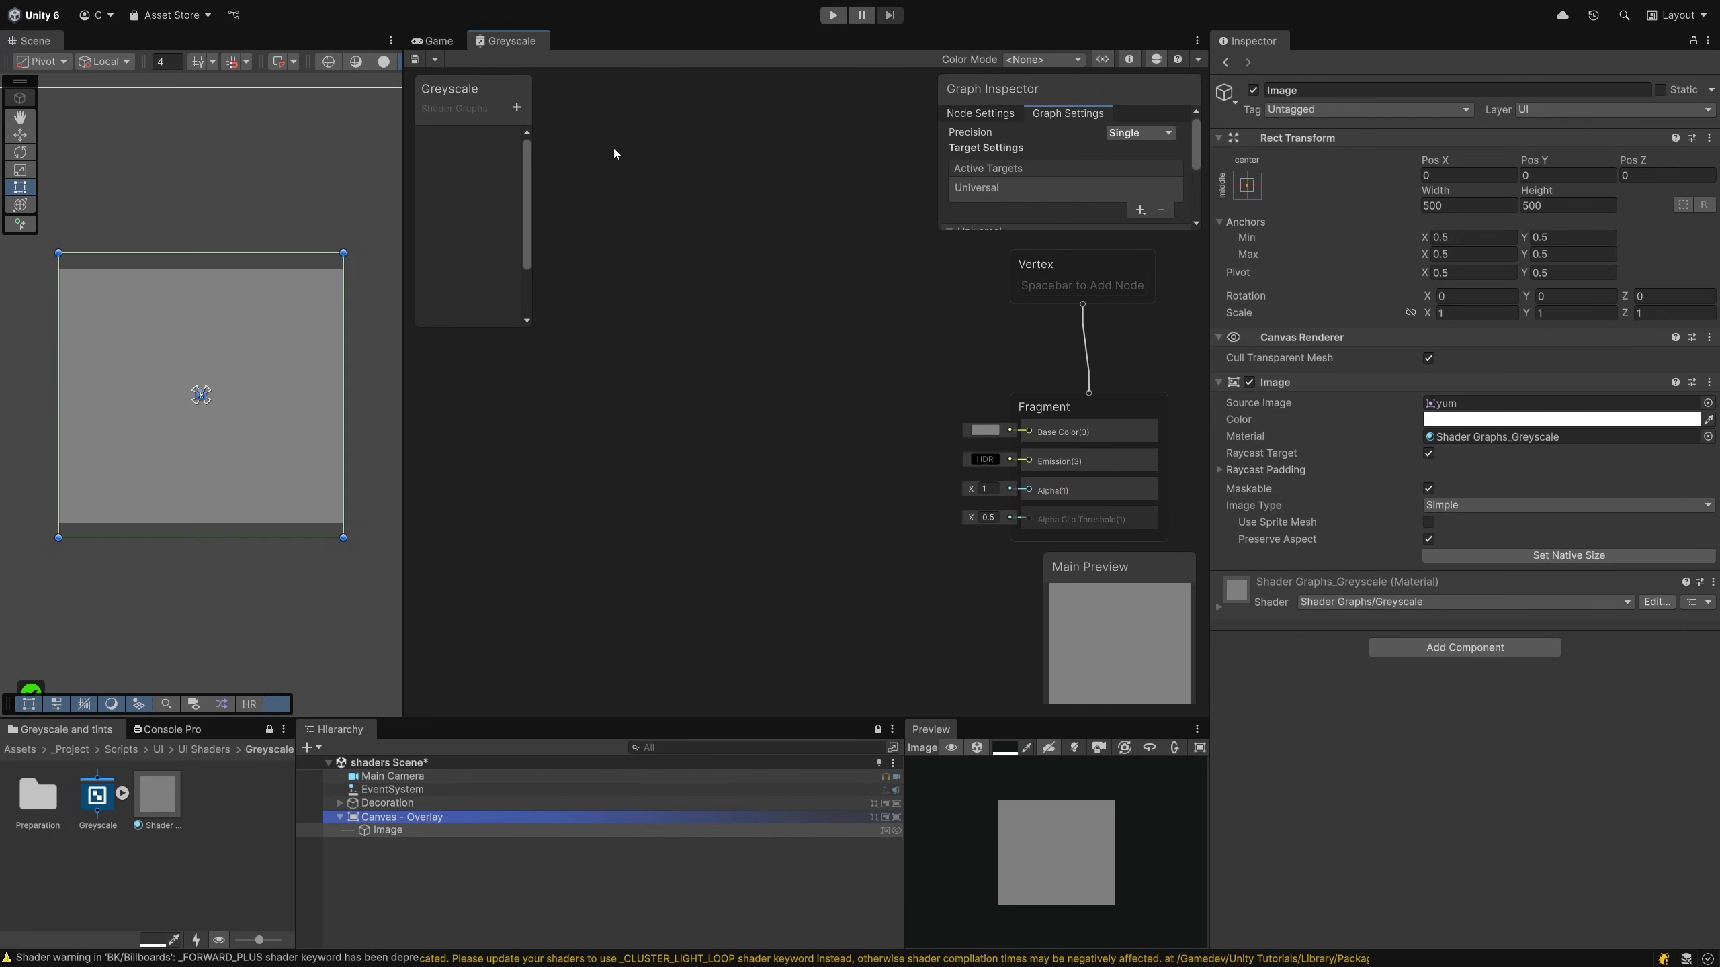
Add a Texture 2D property named MainTex to the Blackboard
click(517, 108)
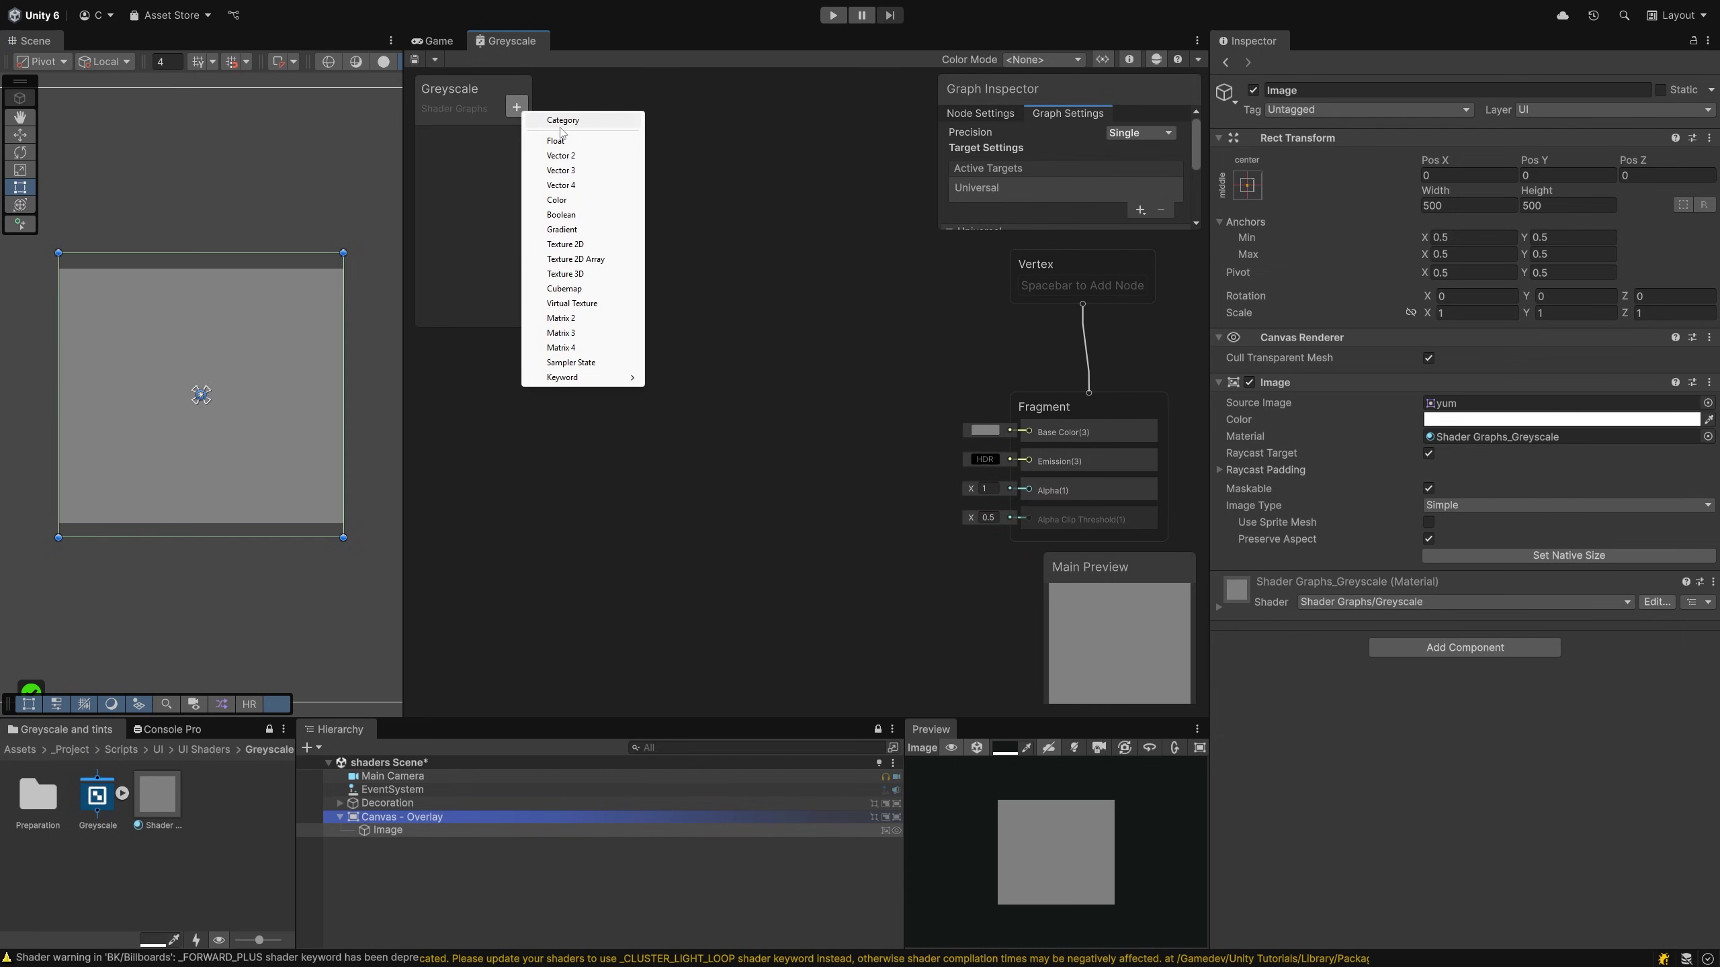
click(599, 245)
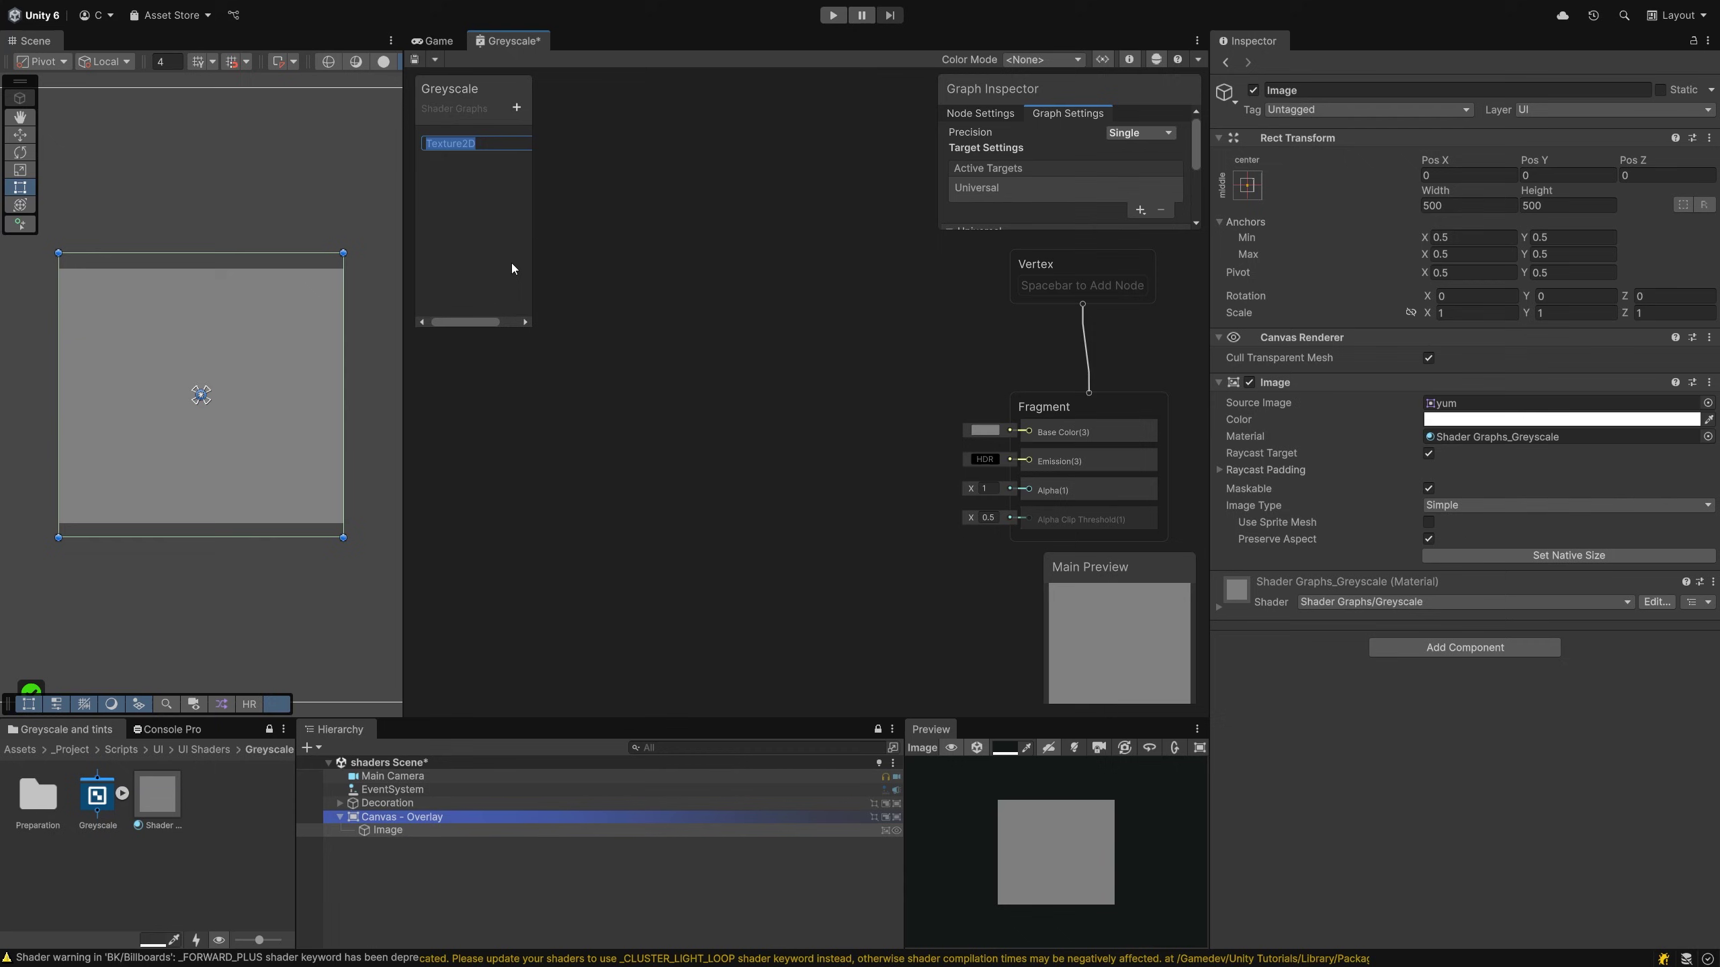
text(MainTex)
key(Return)
drag(535, 261, 562, 261)
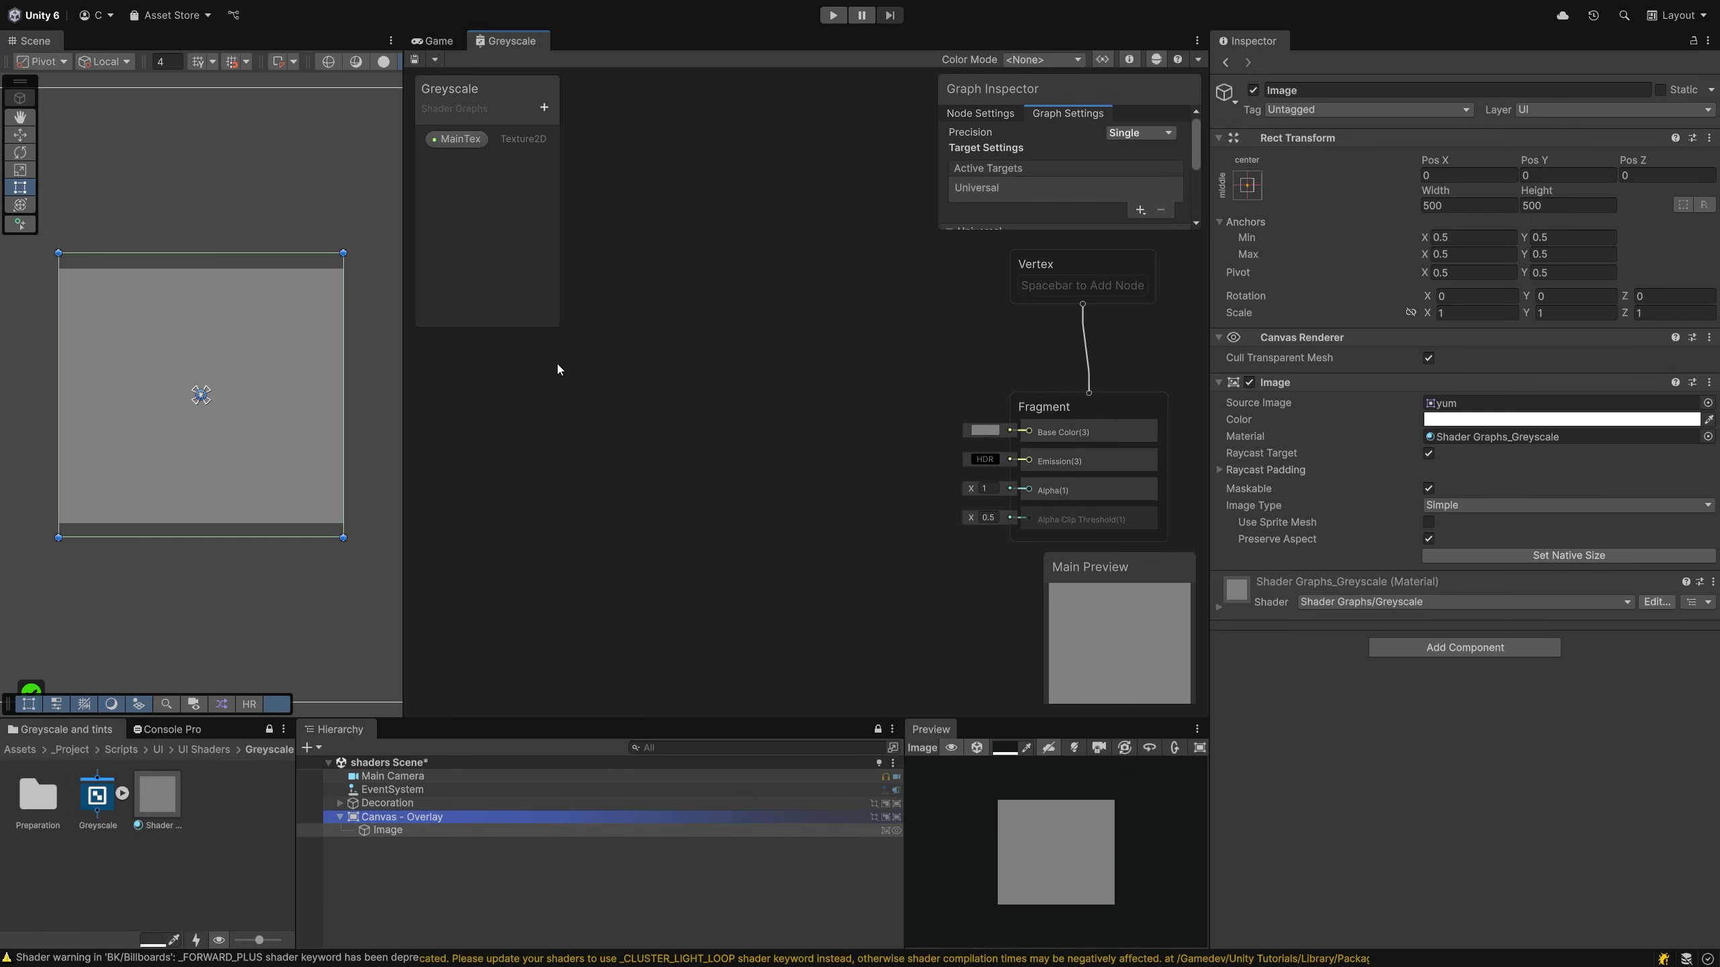
Expand the Image's material in the Inspector to reveal the empty MainTex slot
click(1217, 608)
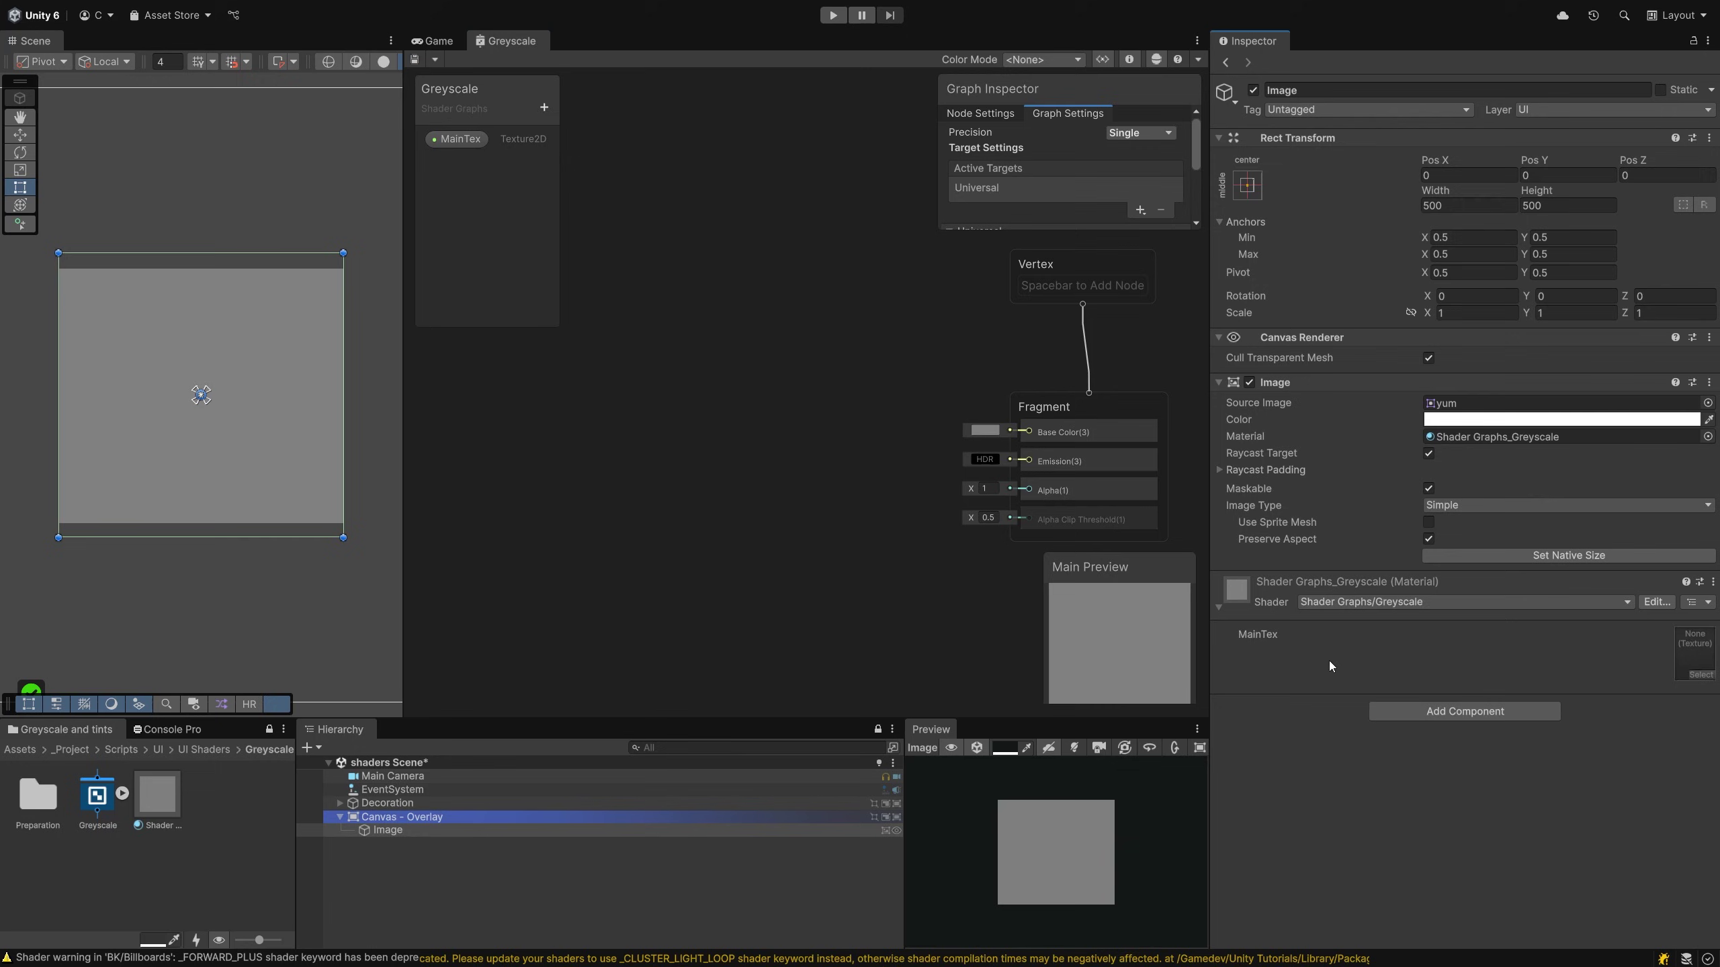
click(372, 833)
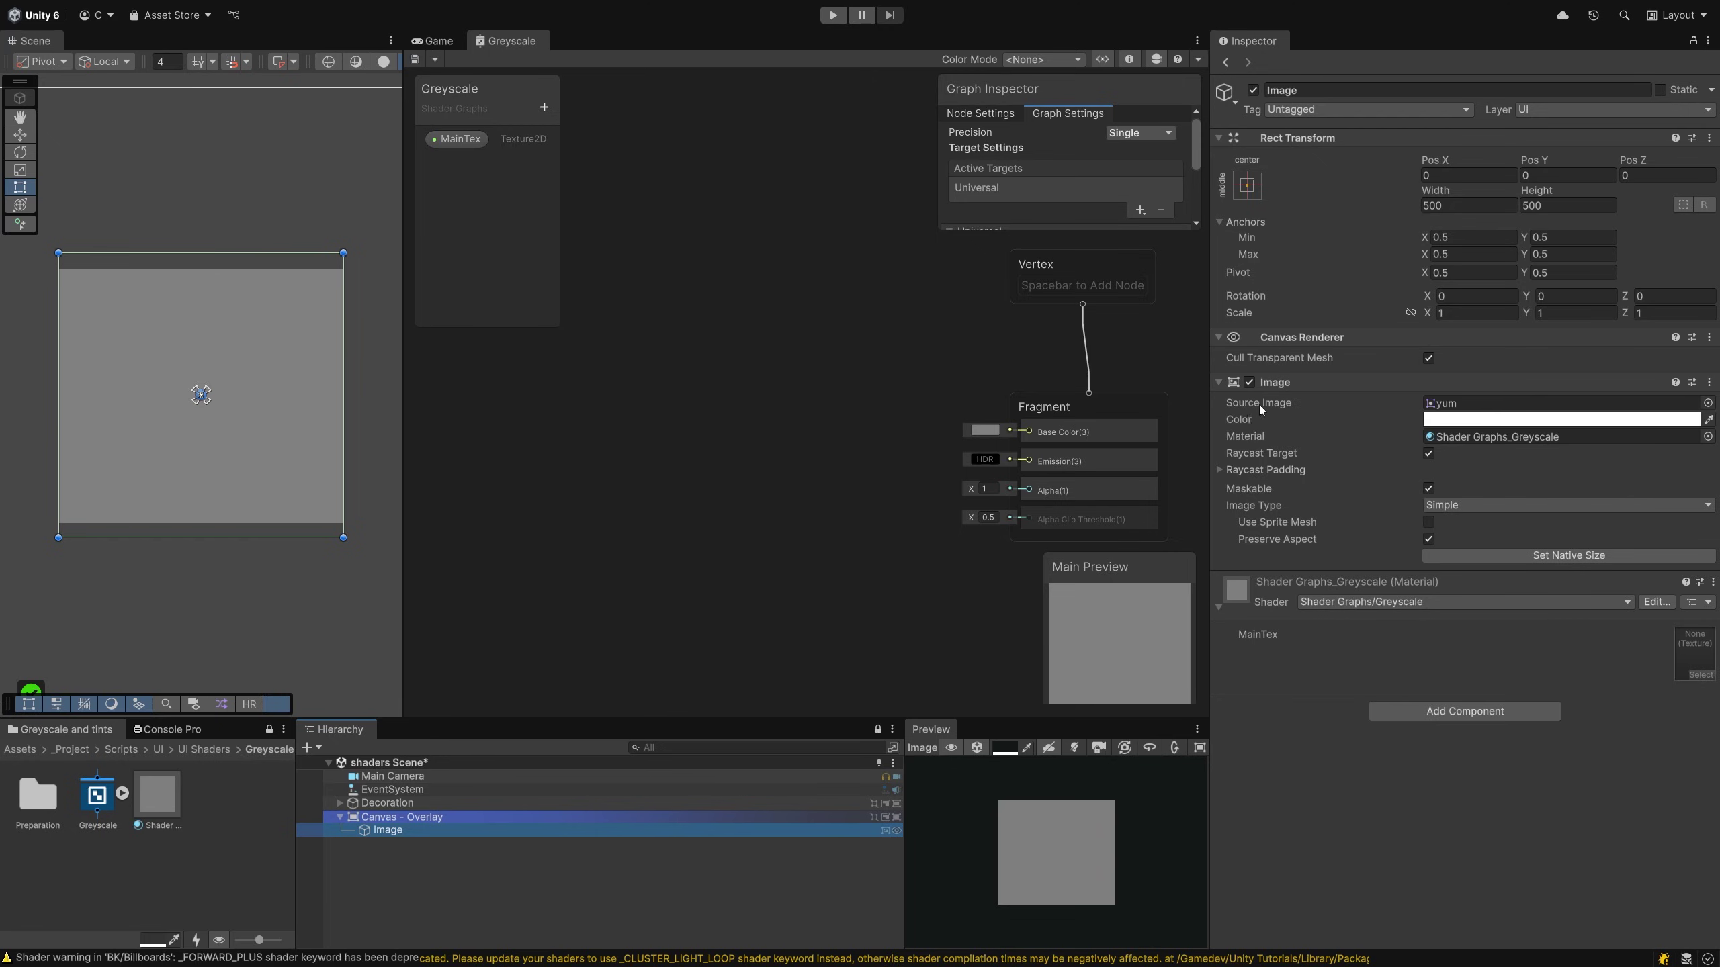
click(1446, 405)
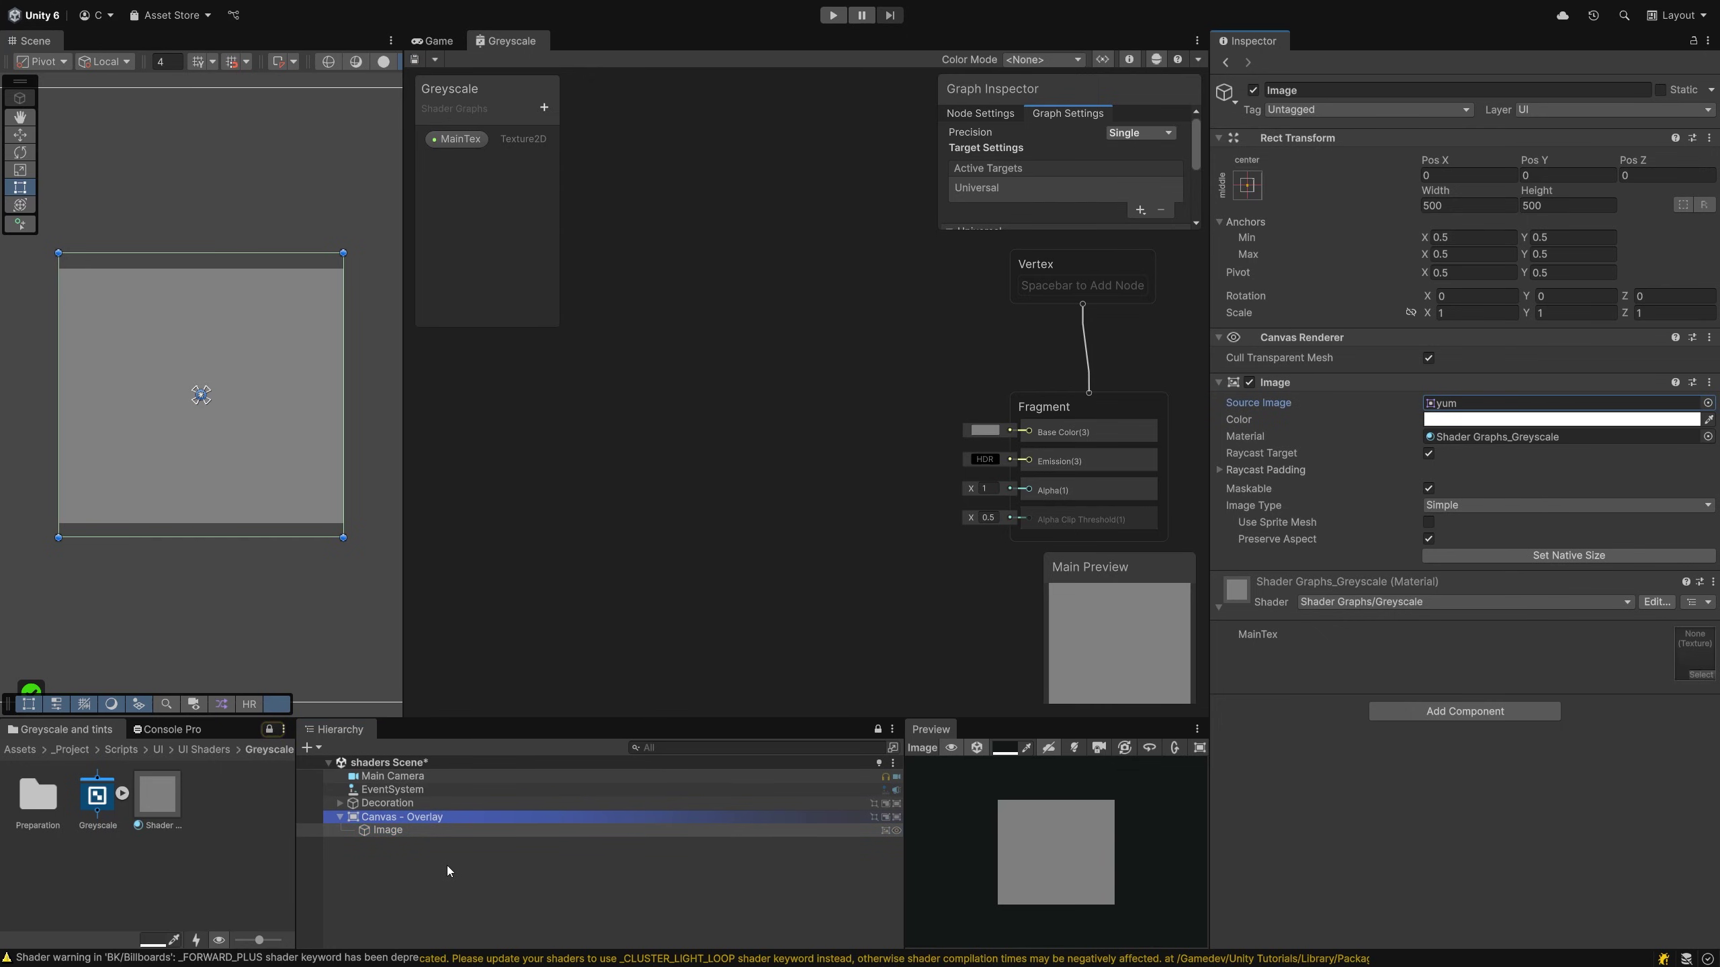
Set MainTex's default texture to yum, untick Show In Inspector, and save the graph
click(456, 141)
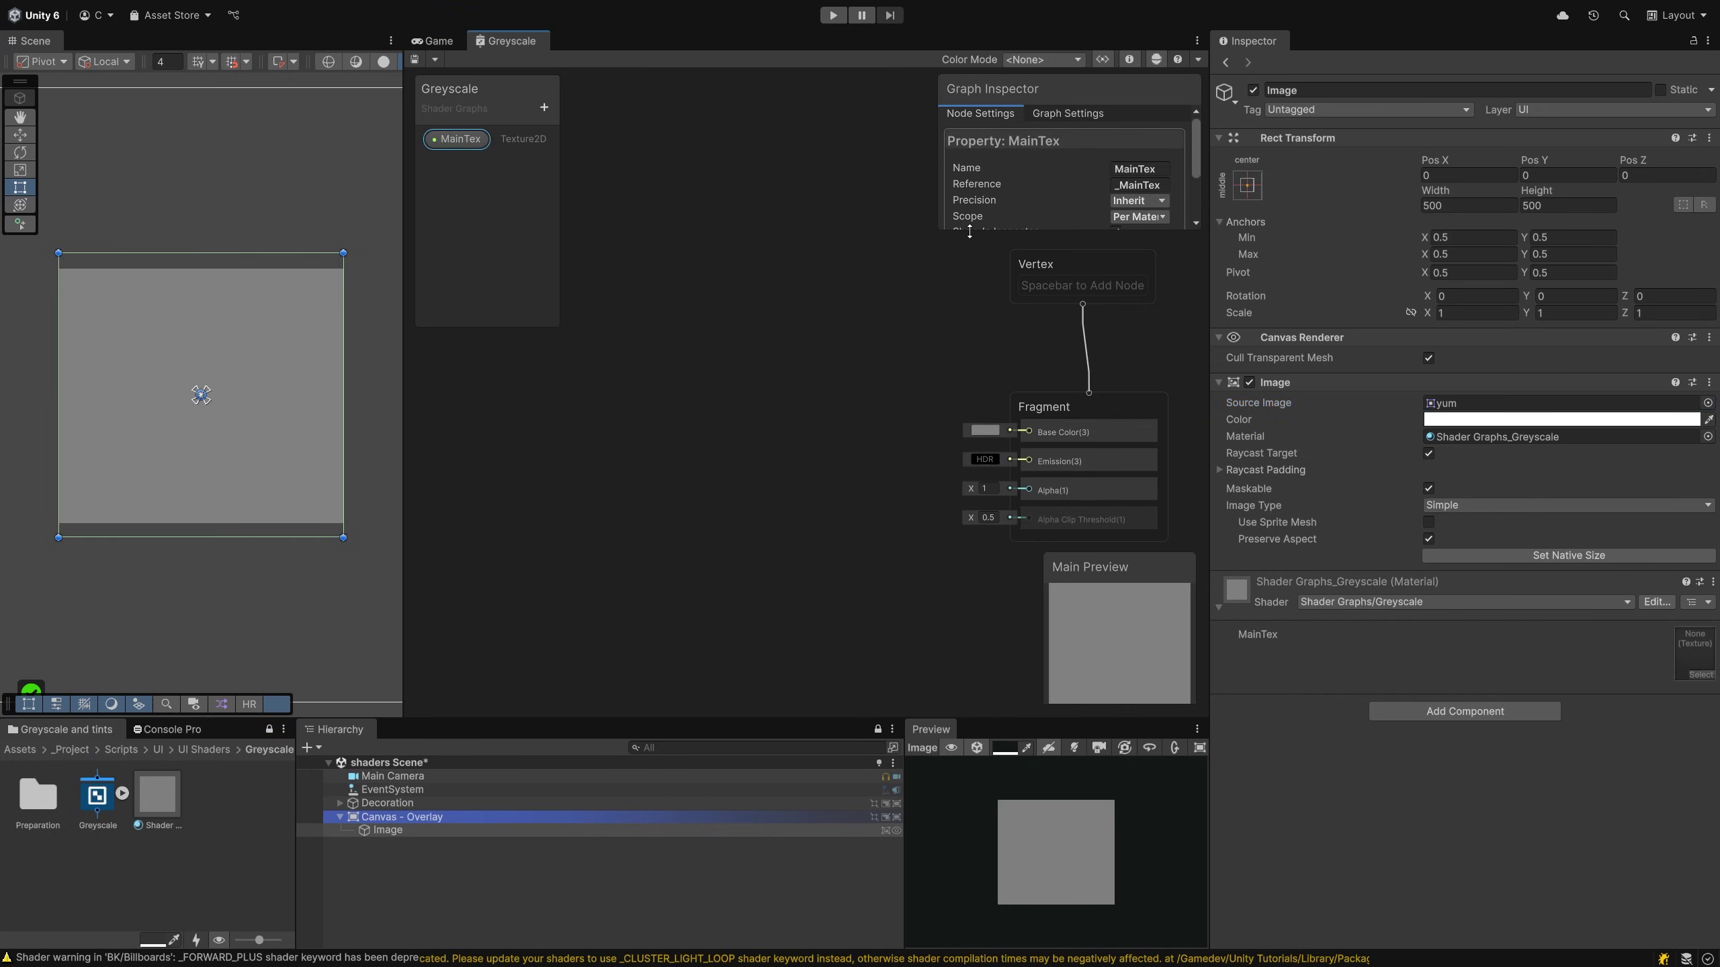
drag(969, 231, 956, 332)
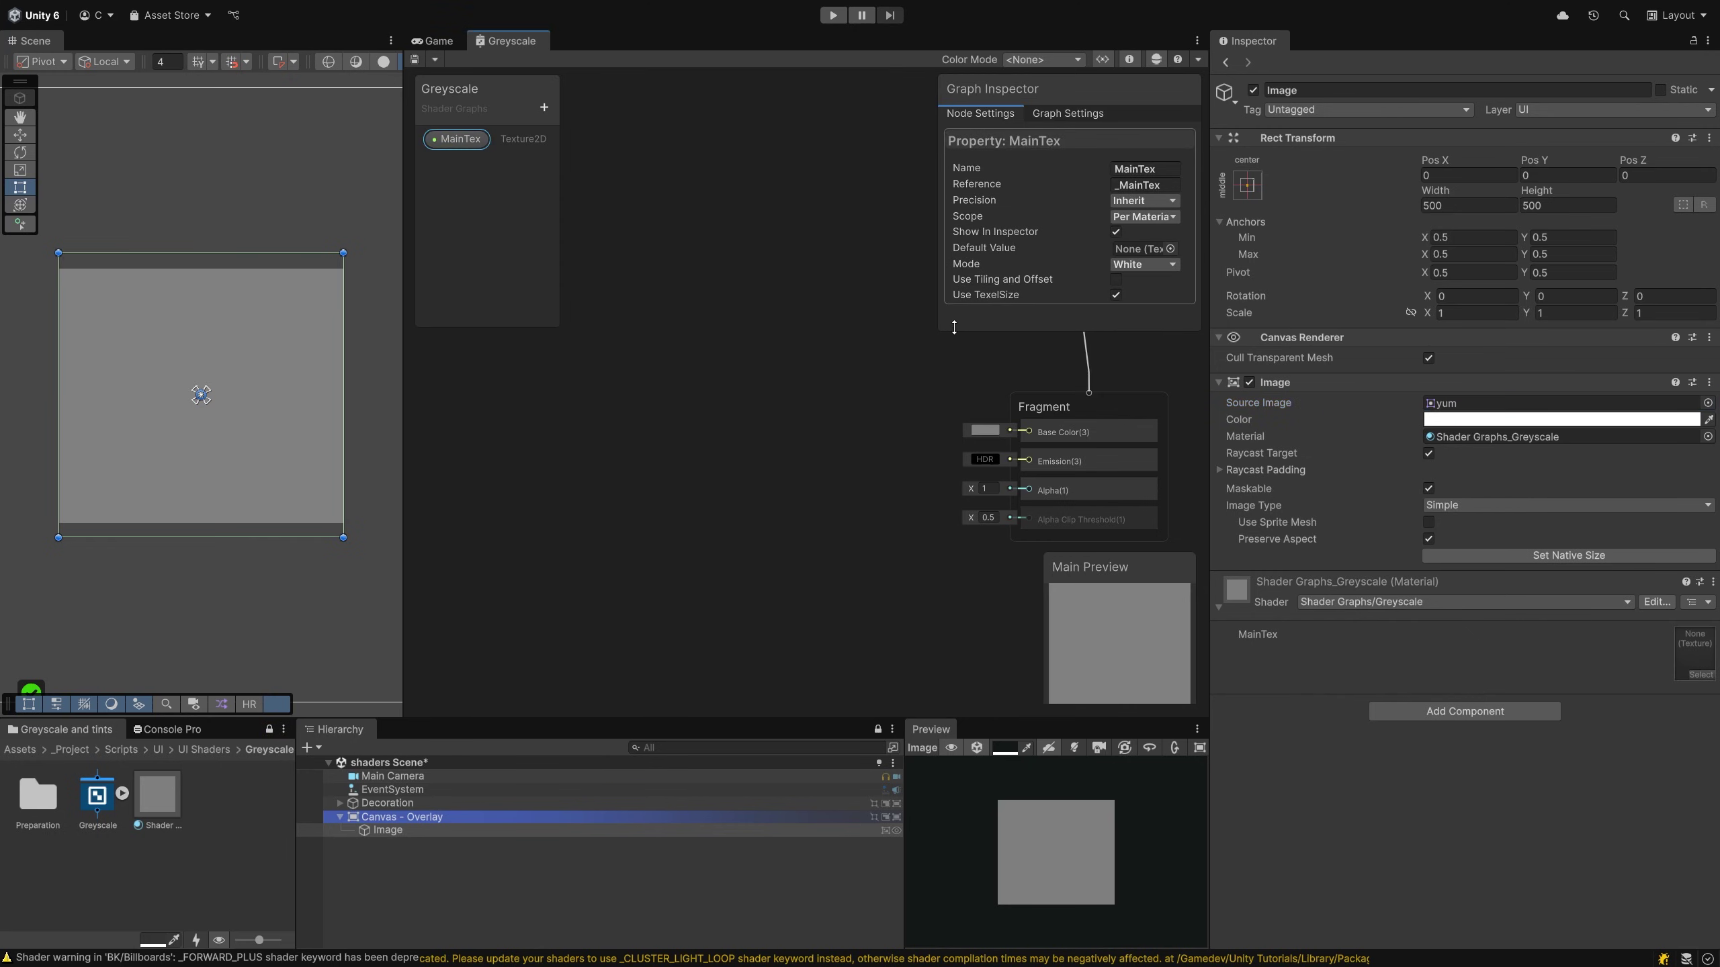
click(1023, 185)
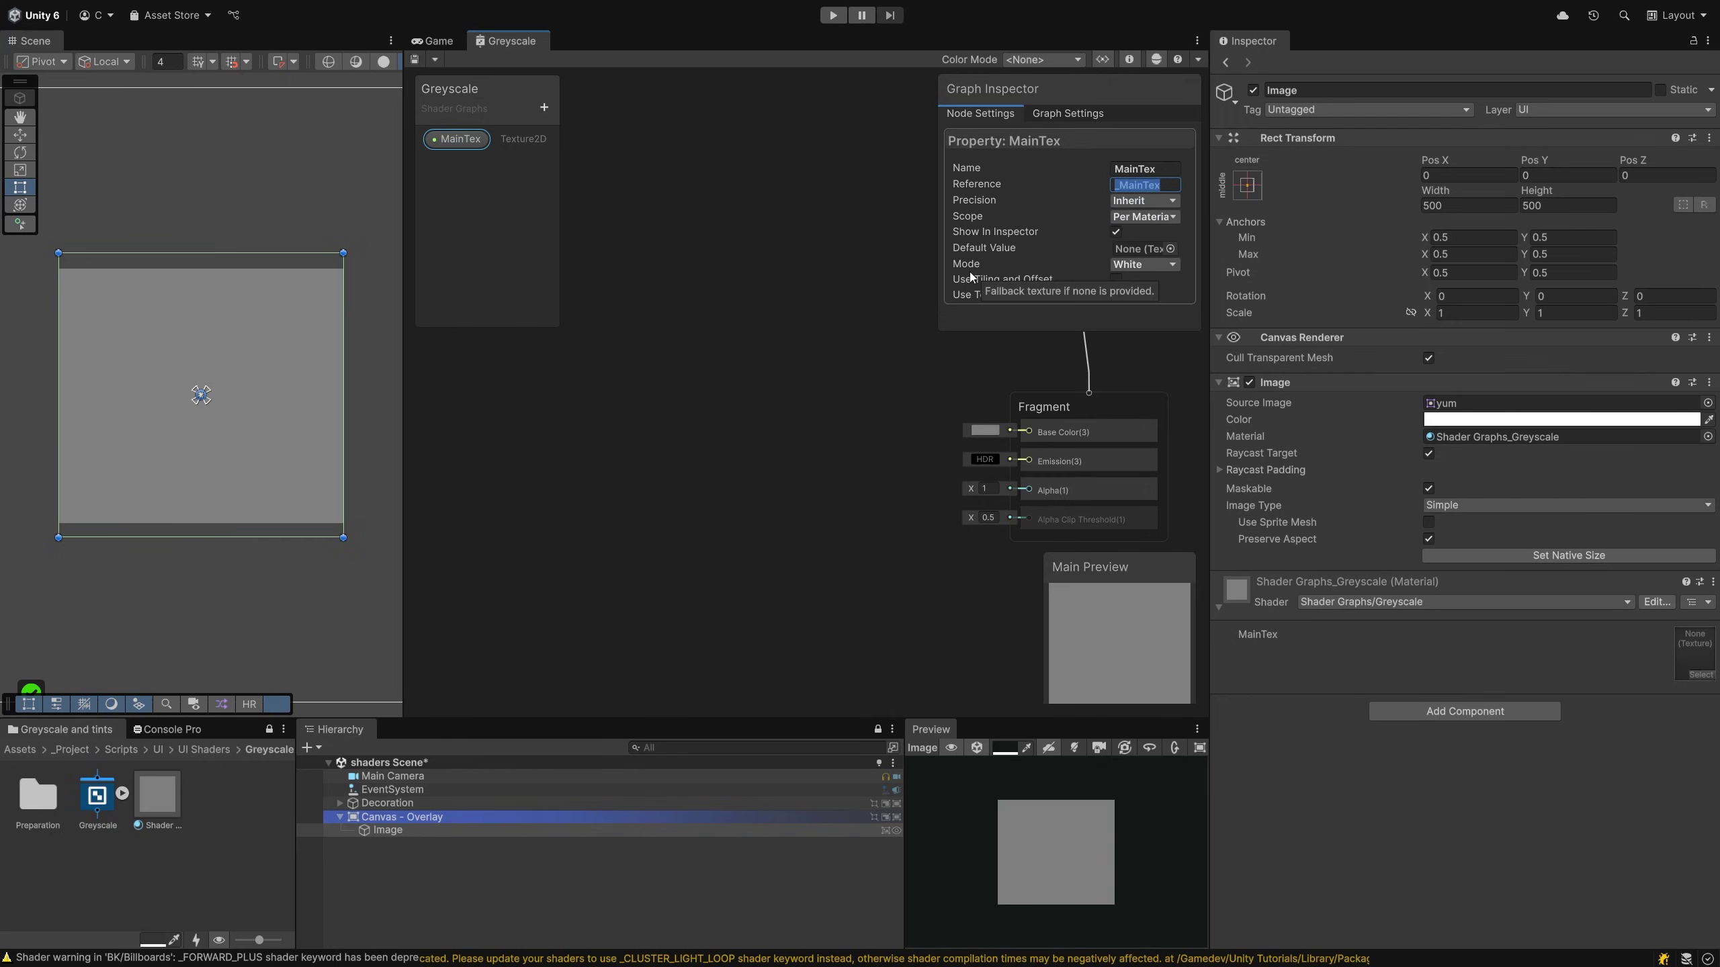
click(1170, 249)
text(yum)
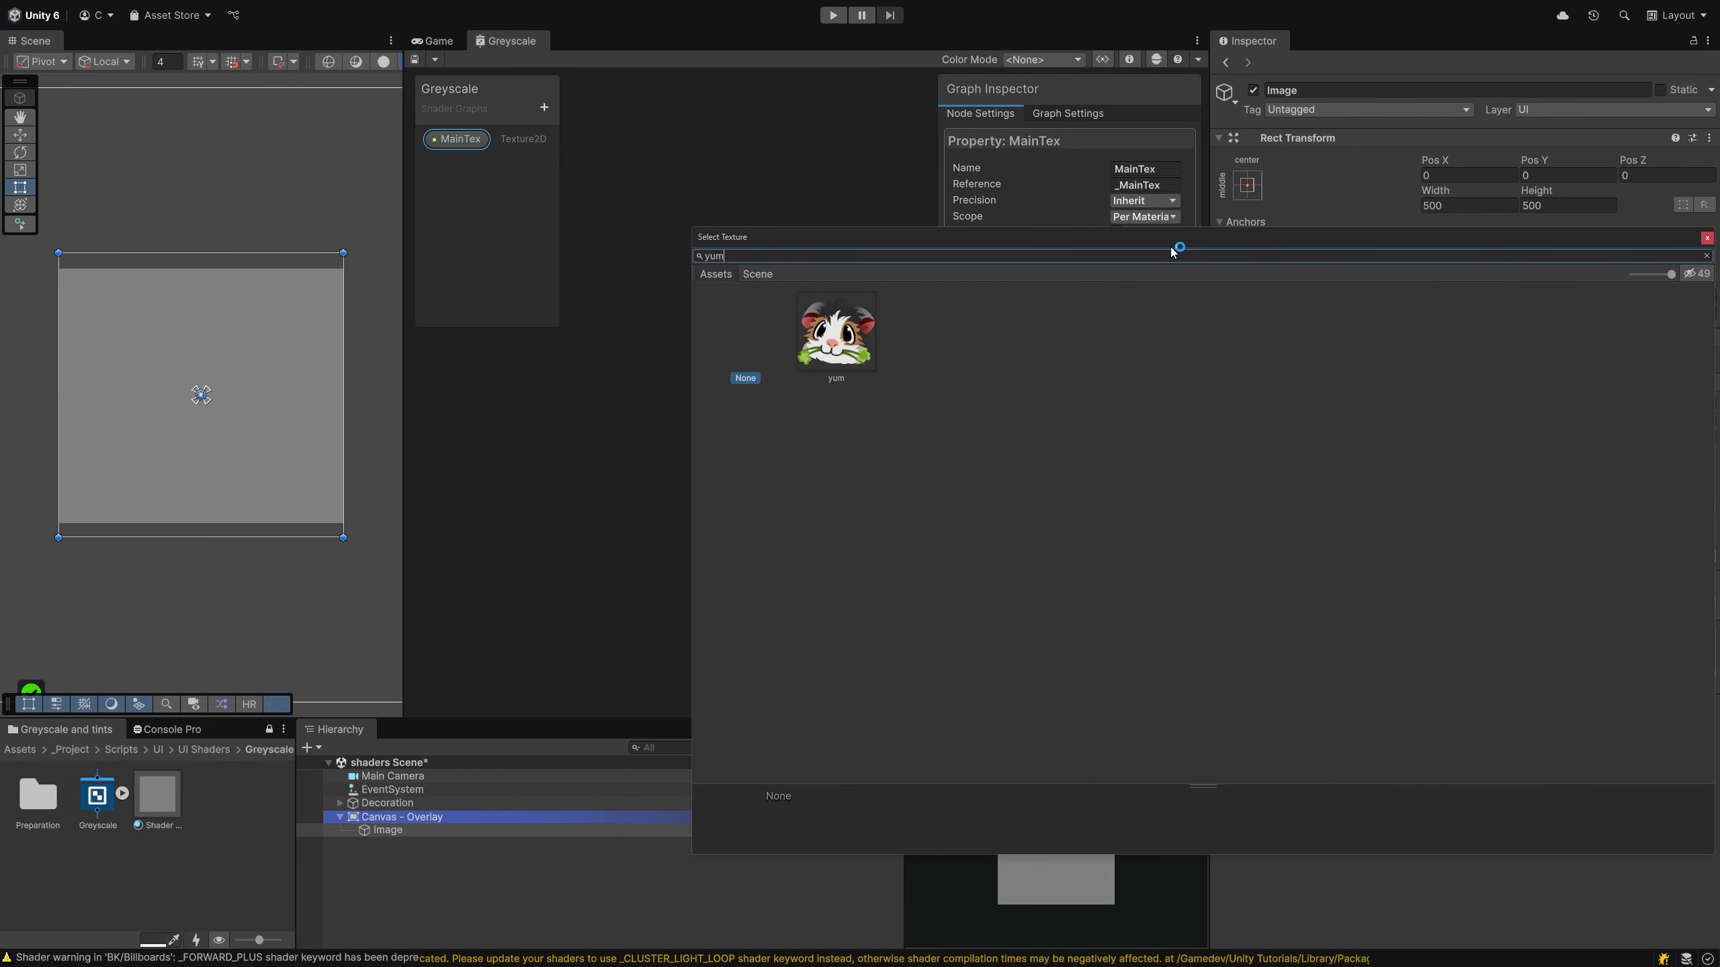
double_click(838, 344)
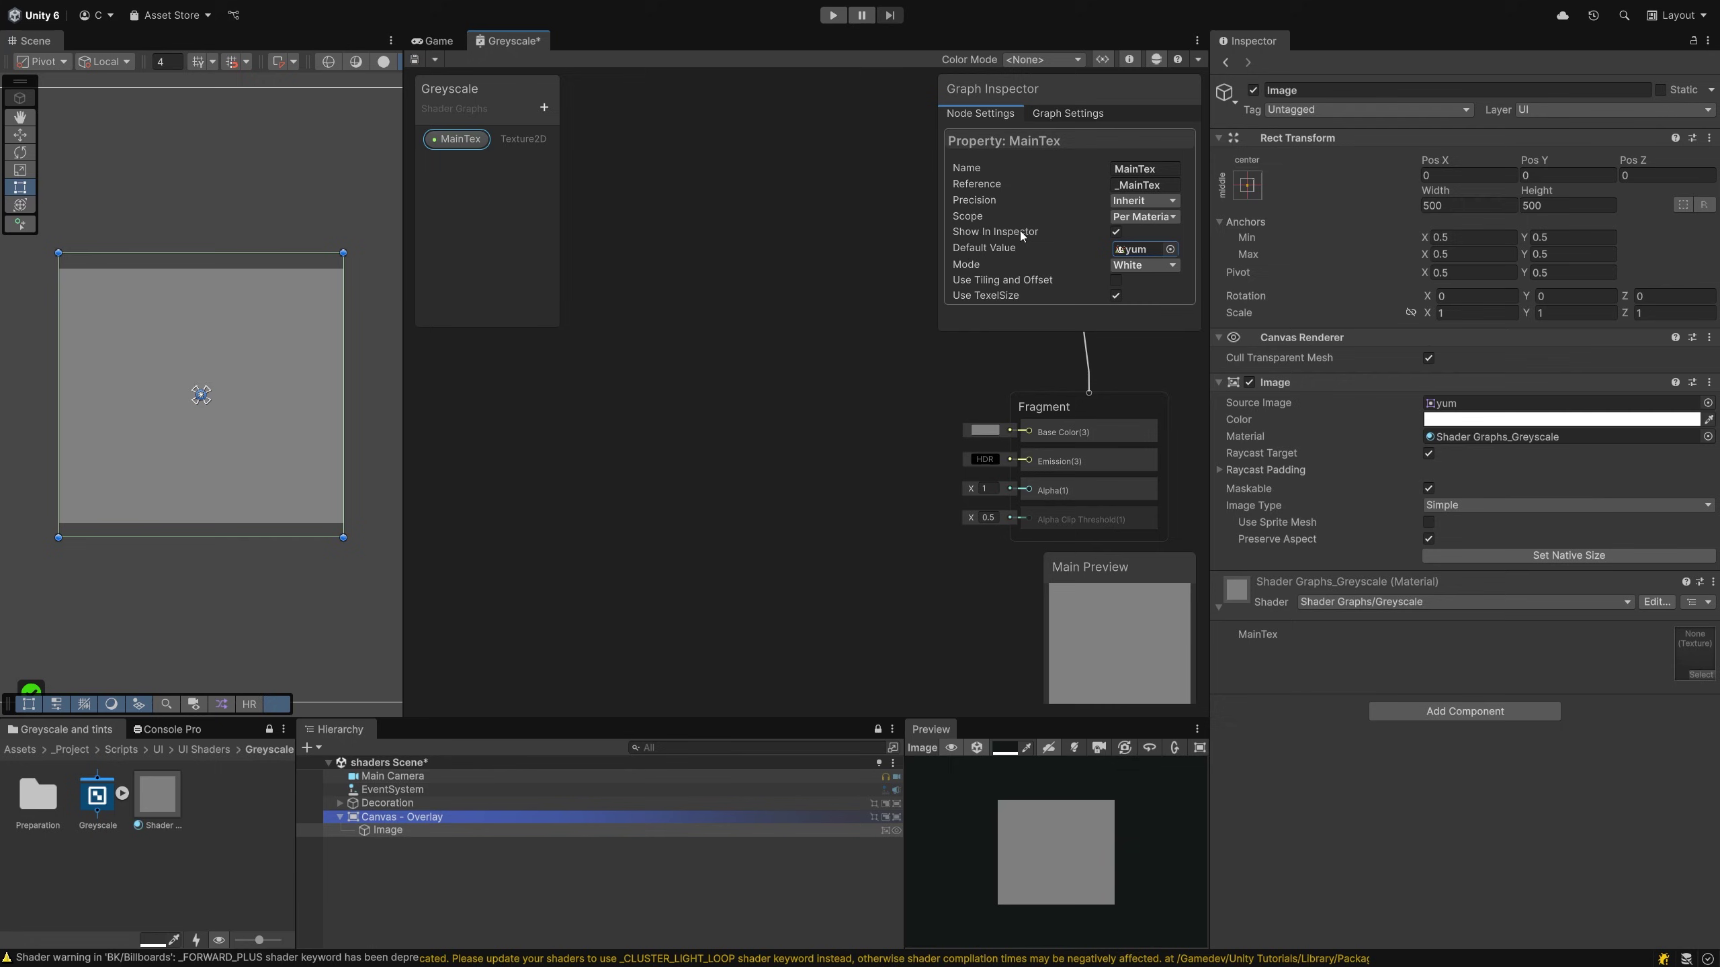
click(1116, 233)
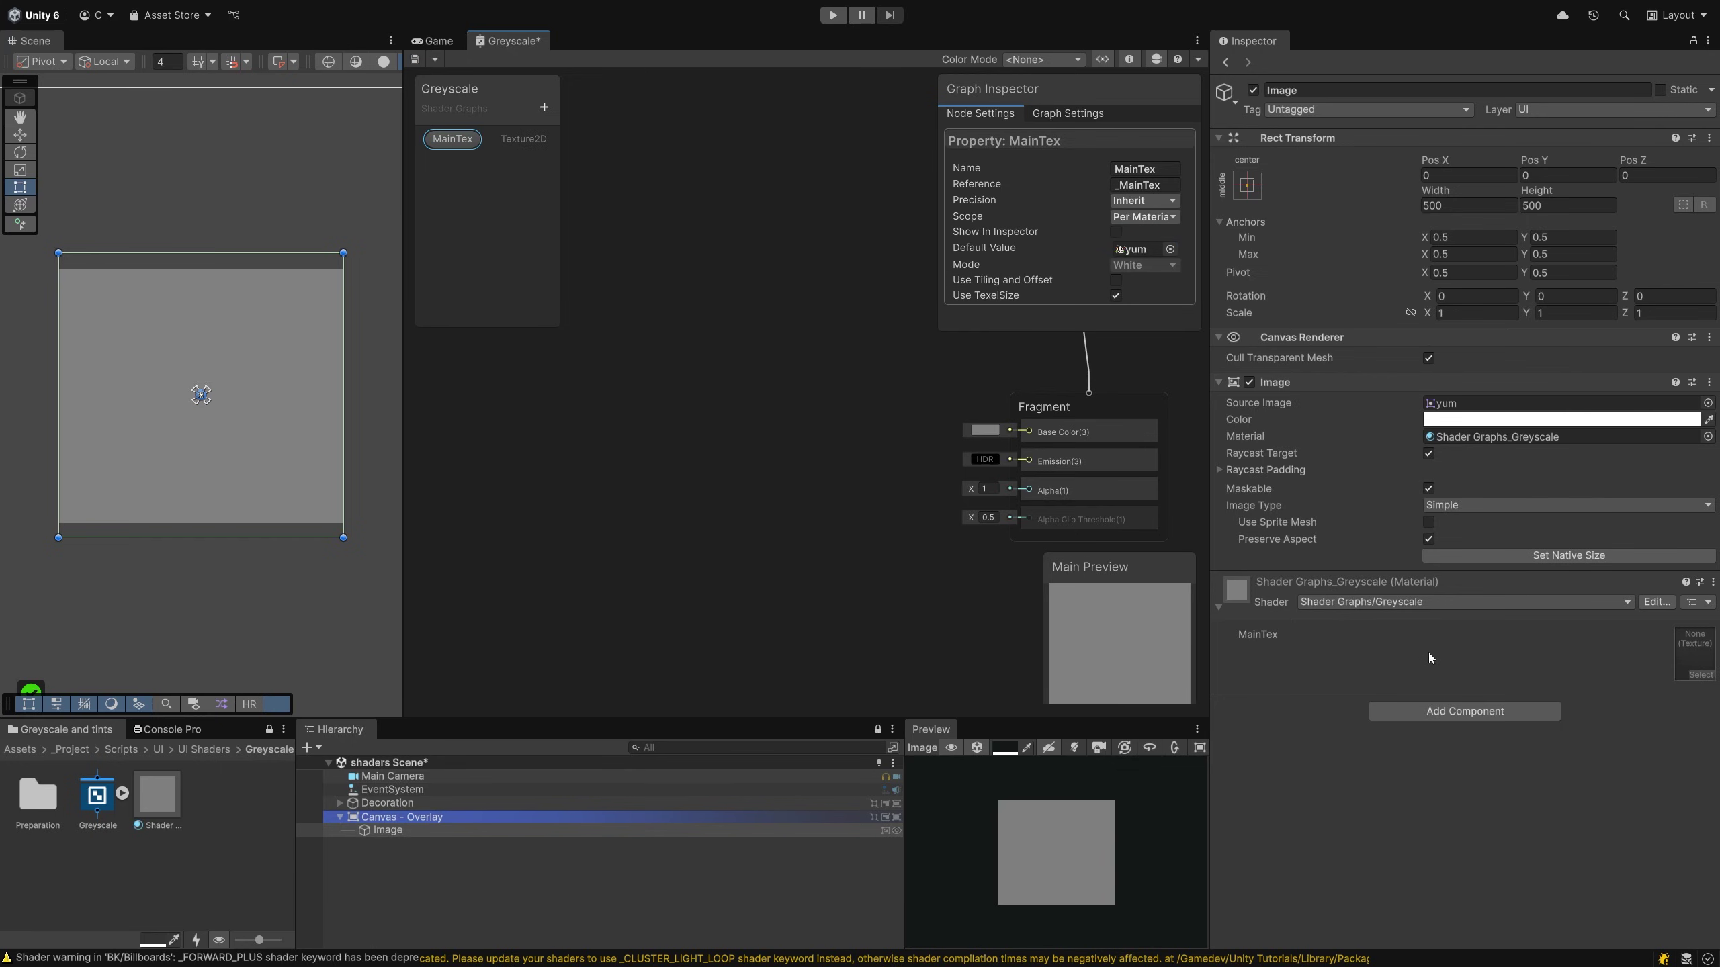
key(ctrl+s)
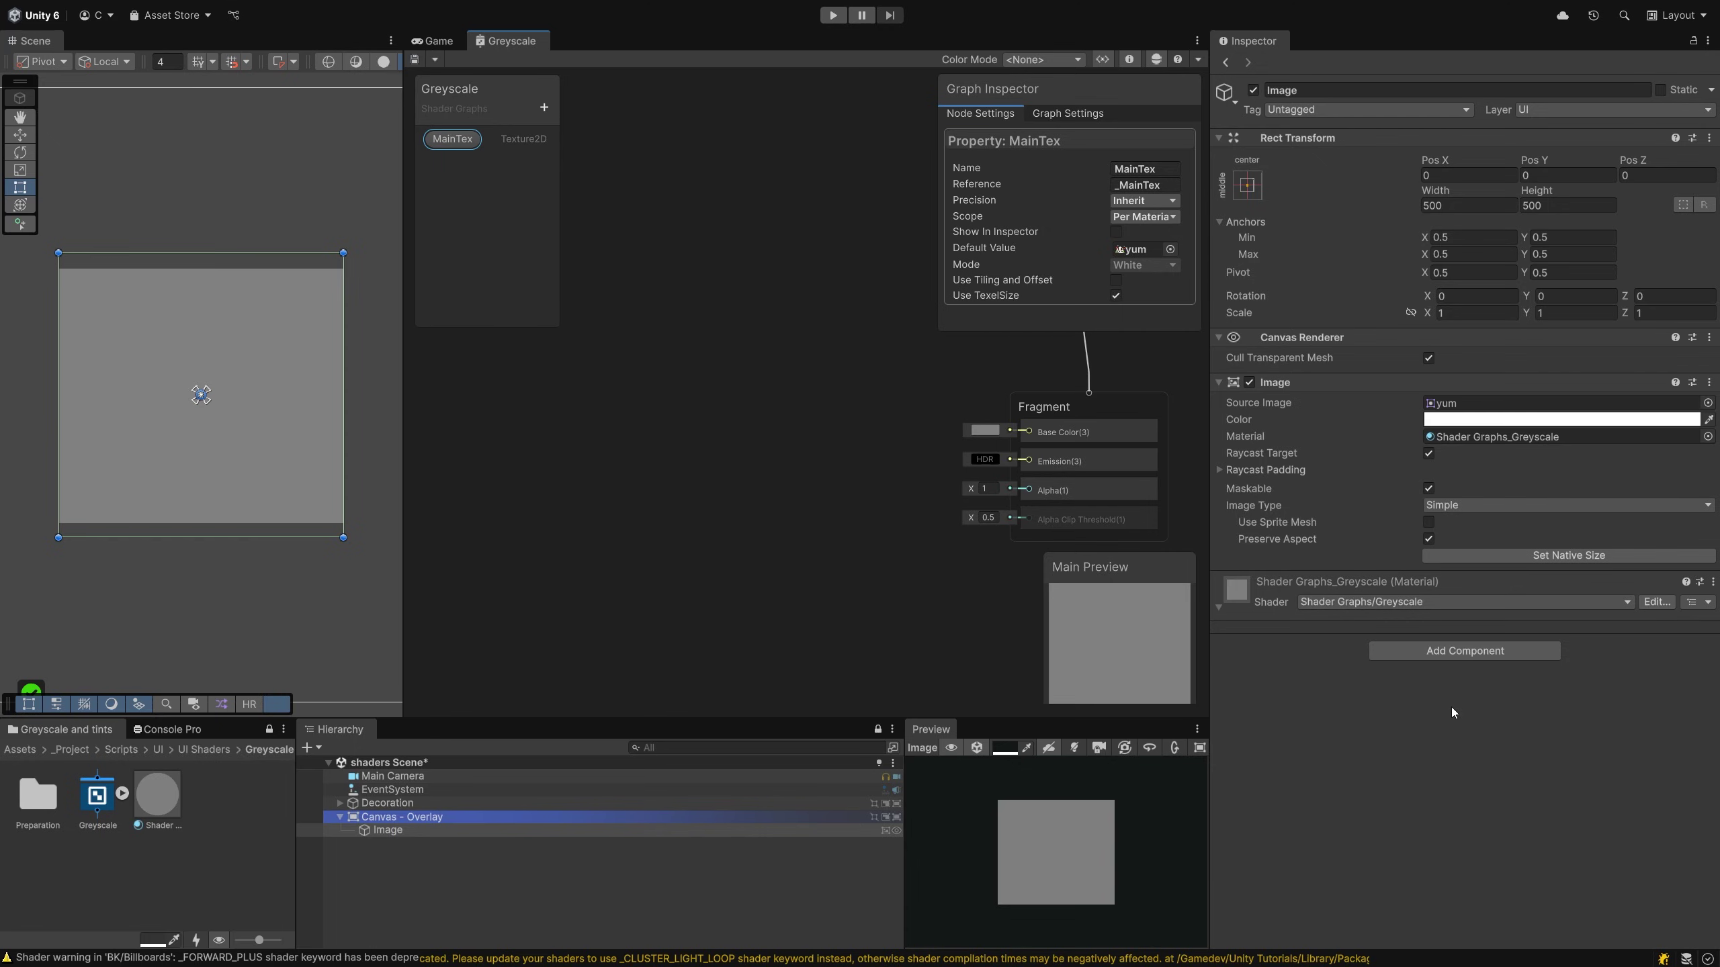
Place a MainTex property node on the left of the graph
mouse_move(704, 575)
middle_down()
mouse_move(567, 612)
mouse_move(607, 586)
mouse_move(696, 598)
middle_up()
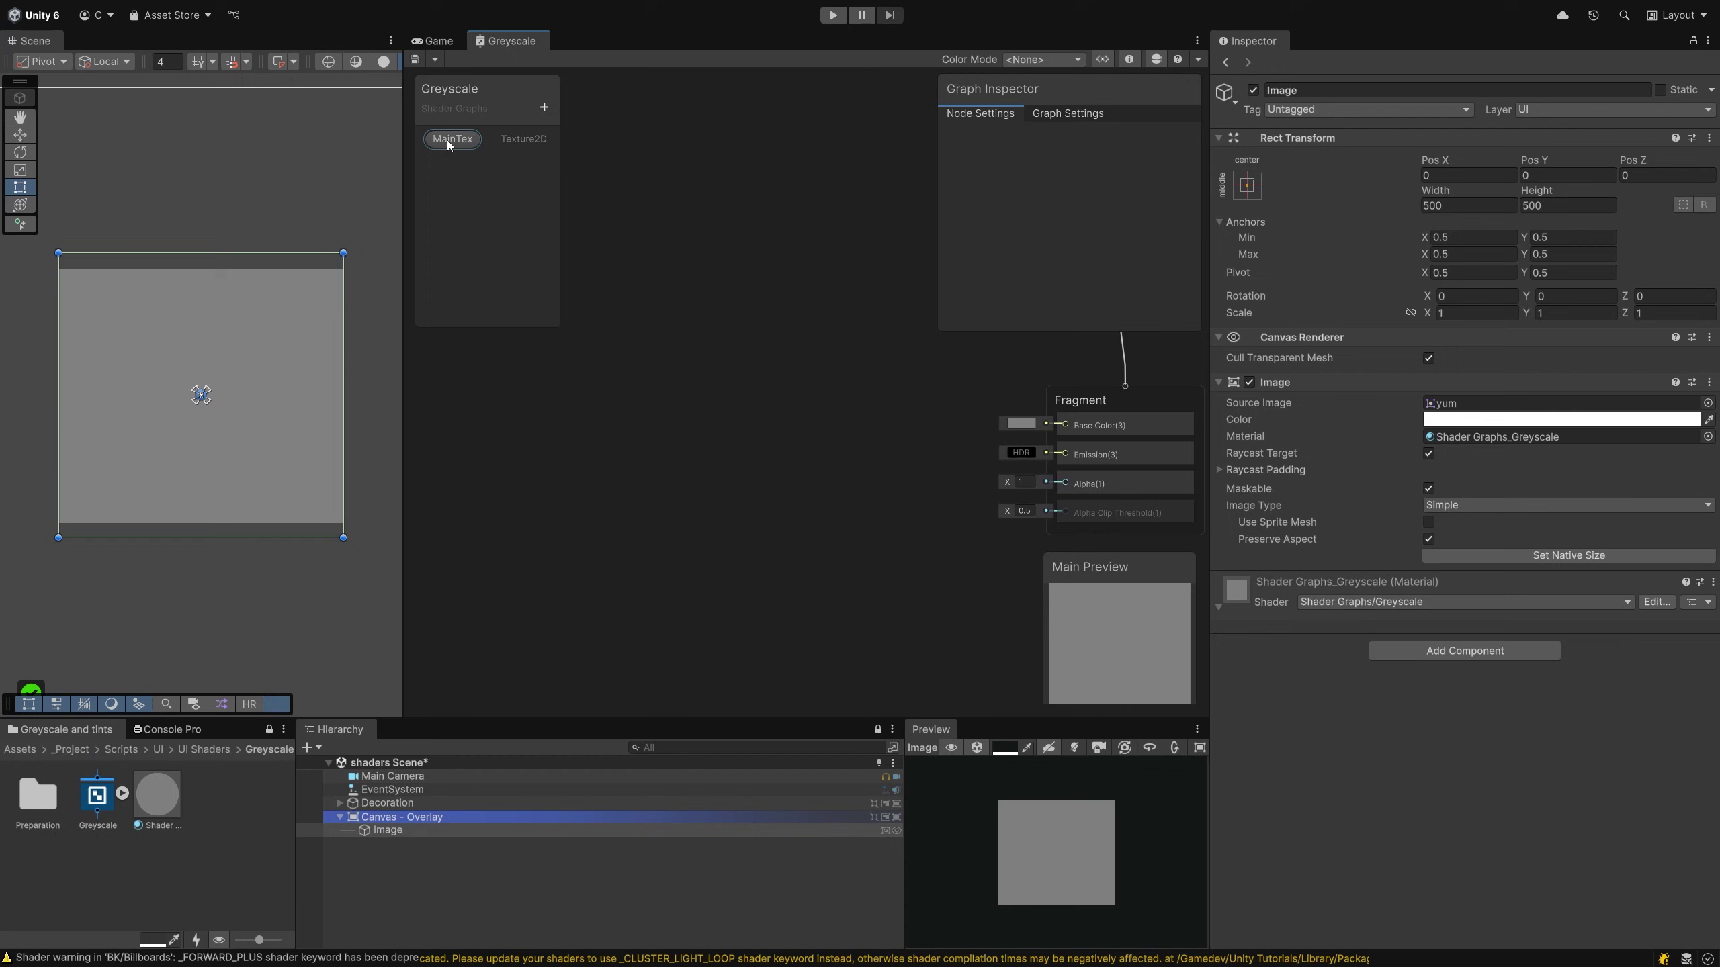
middle_drag(494, 424, 584, 416)
drag(448, 141, 517, 348)
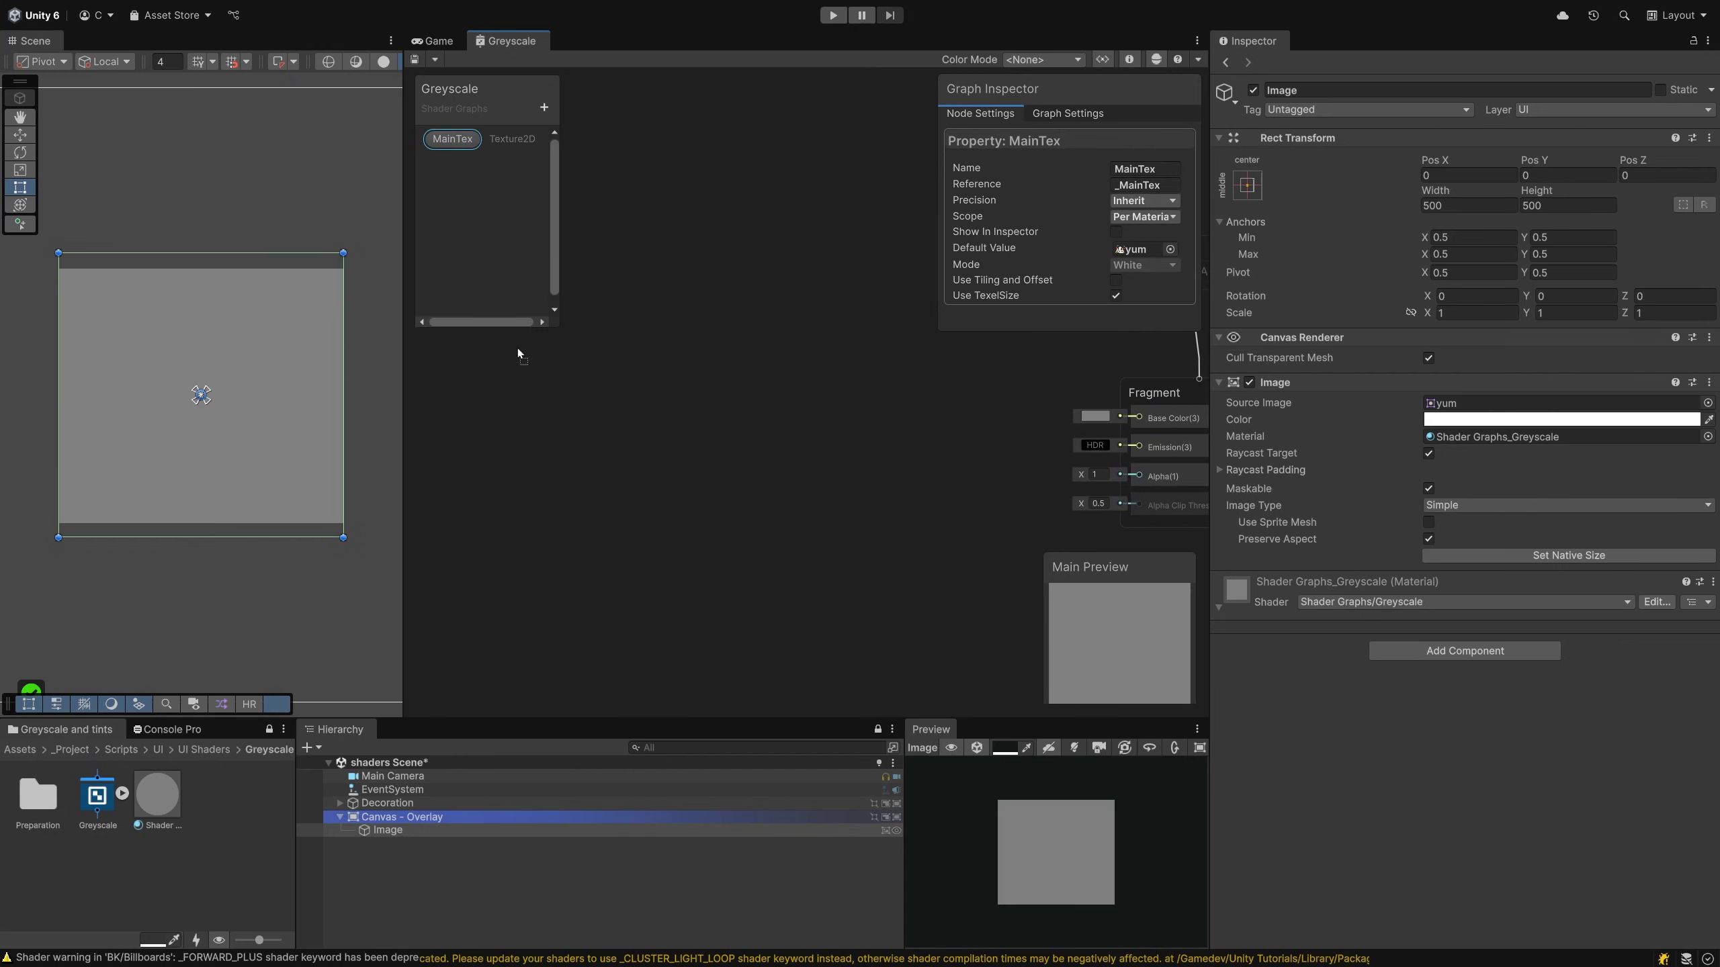
drag(461, 399, 460, 398)
drag(401, 453, 231, 461)
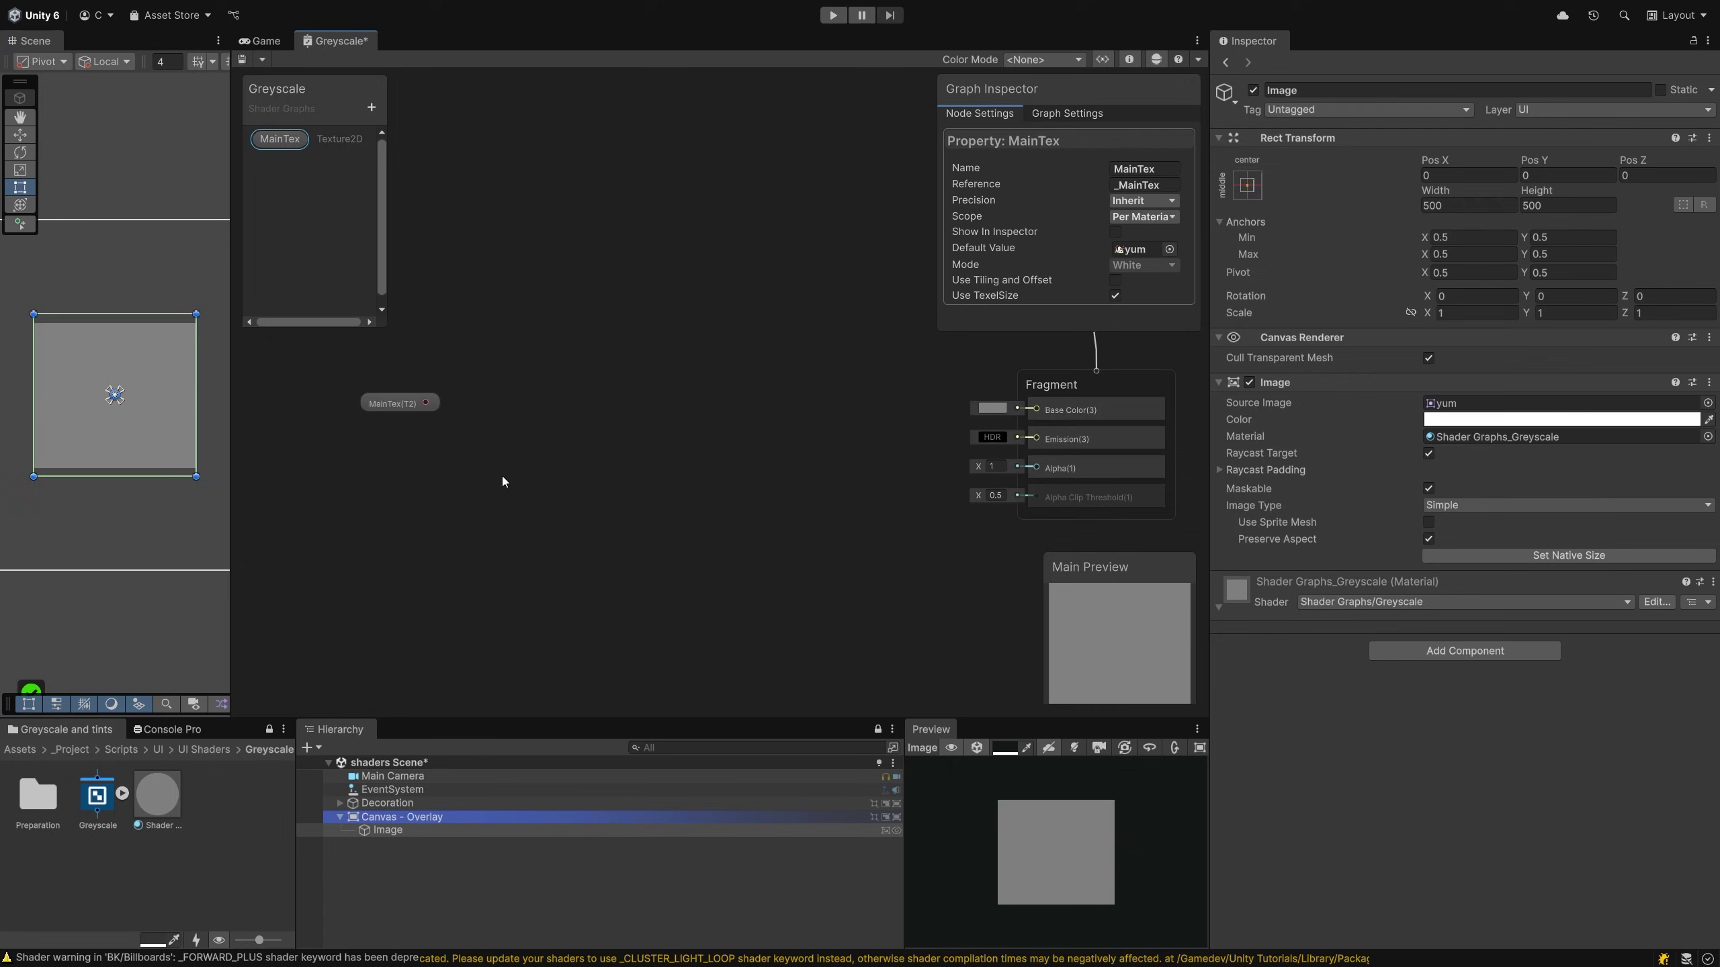
drag(403, 409, 328, 407)
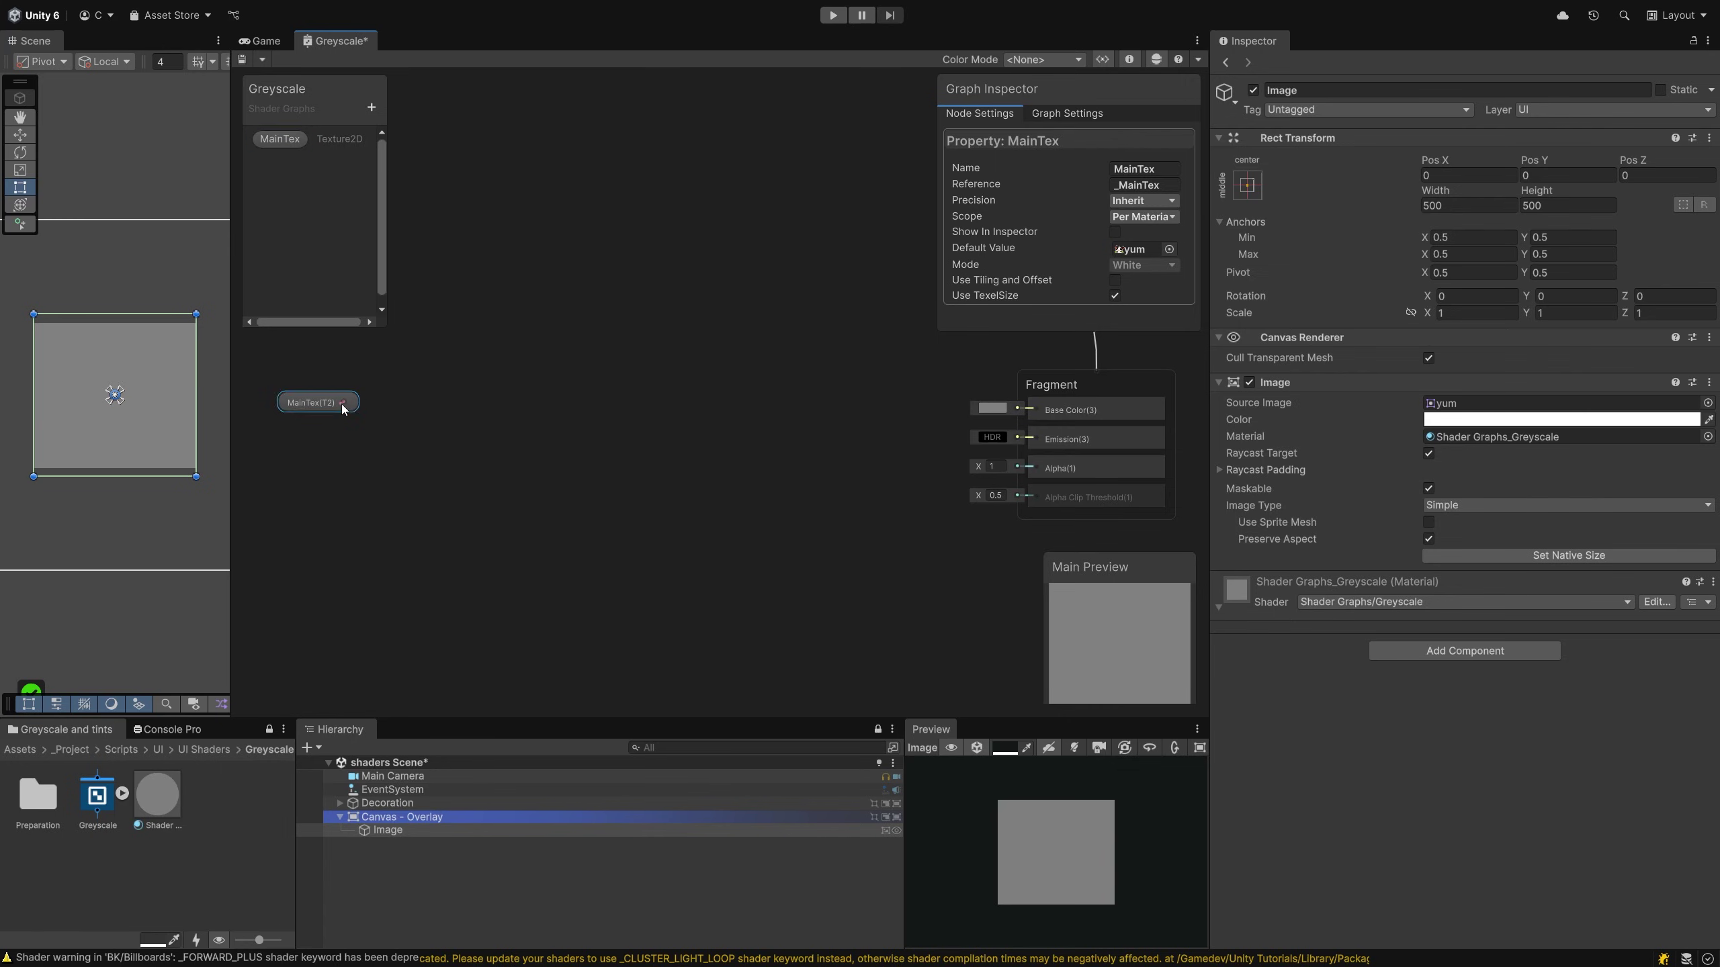
Sample MainTex with a Sample Texture 2D node and wire its A(1) to Fragment Alpha
drag(437, 428, 439, 406)
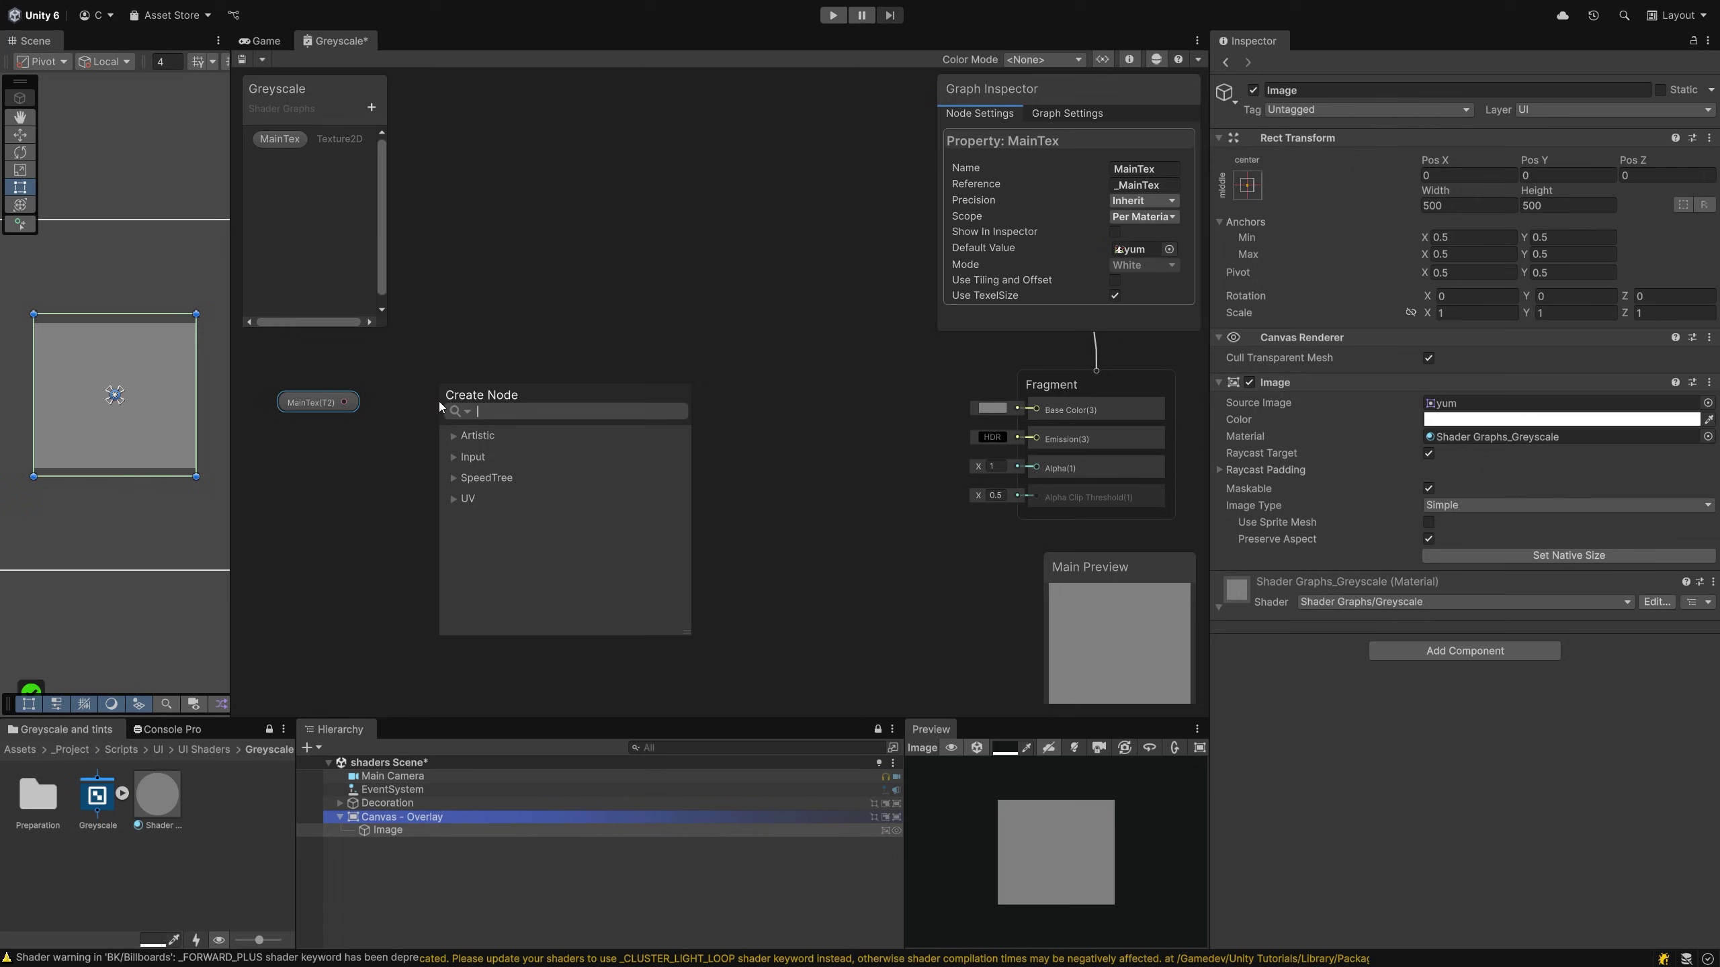
text(sampl)
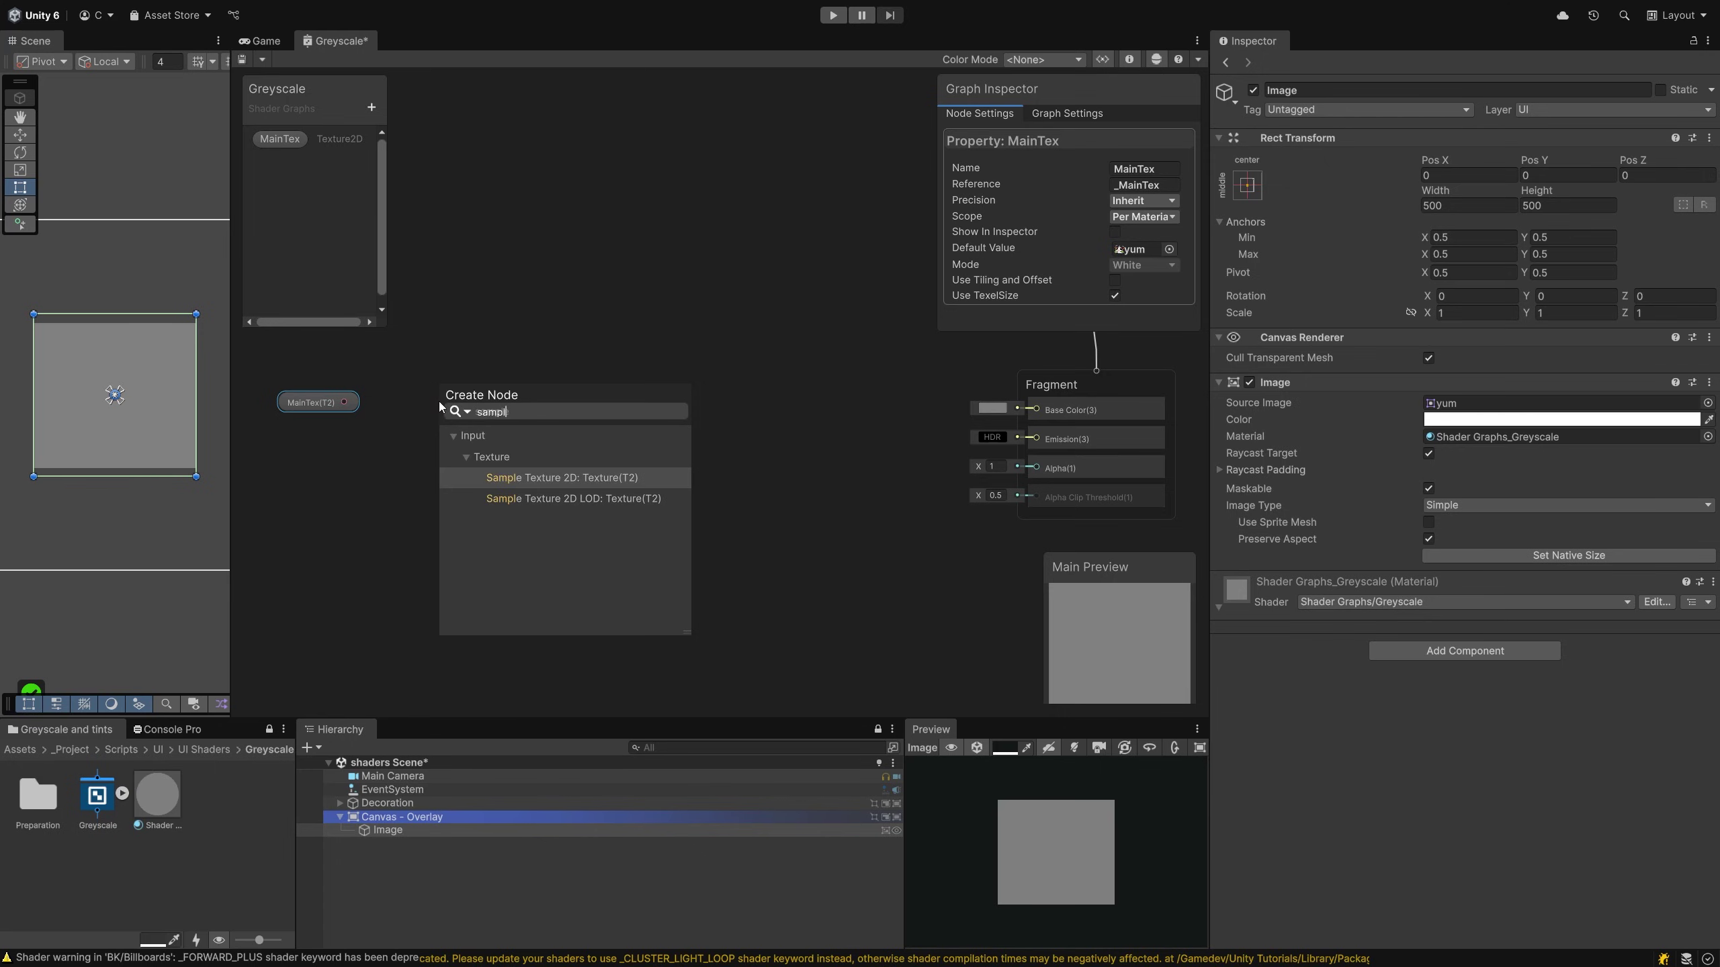
click(607, 477)
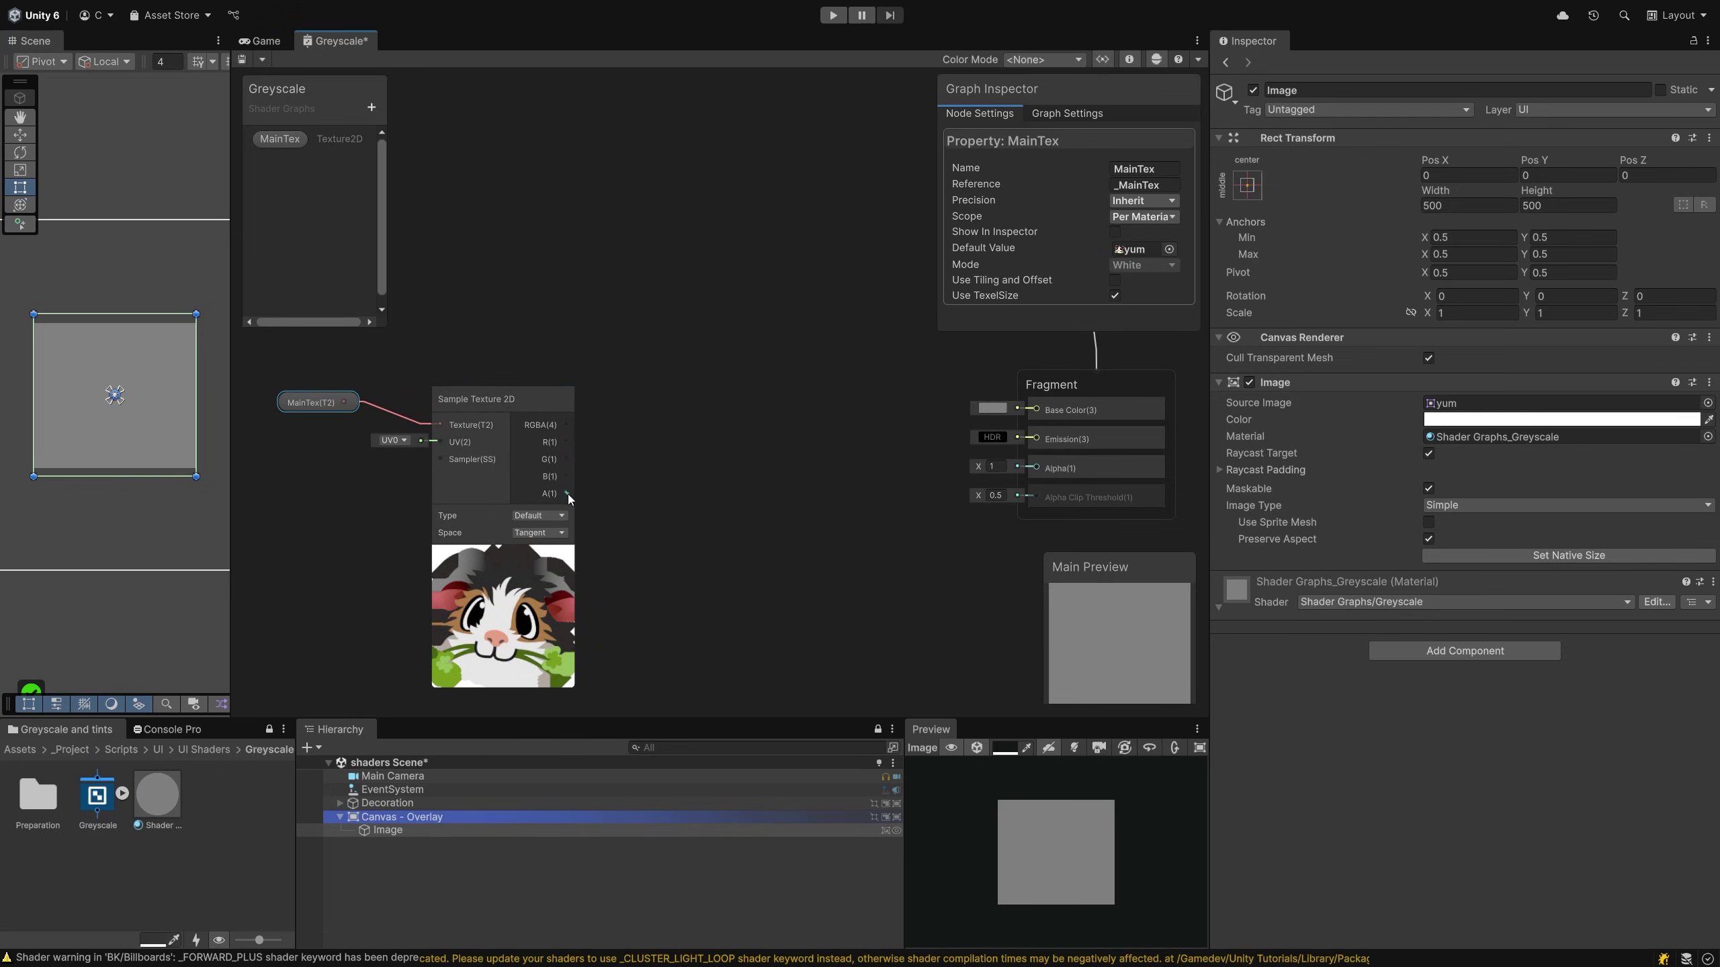
drag(566, 493, 1029, 468)
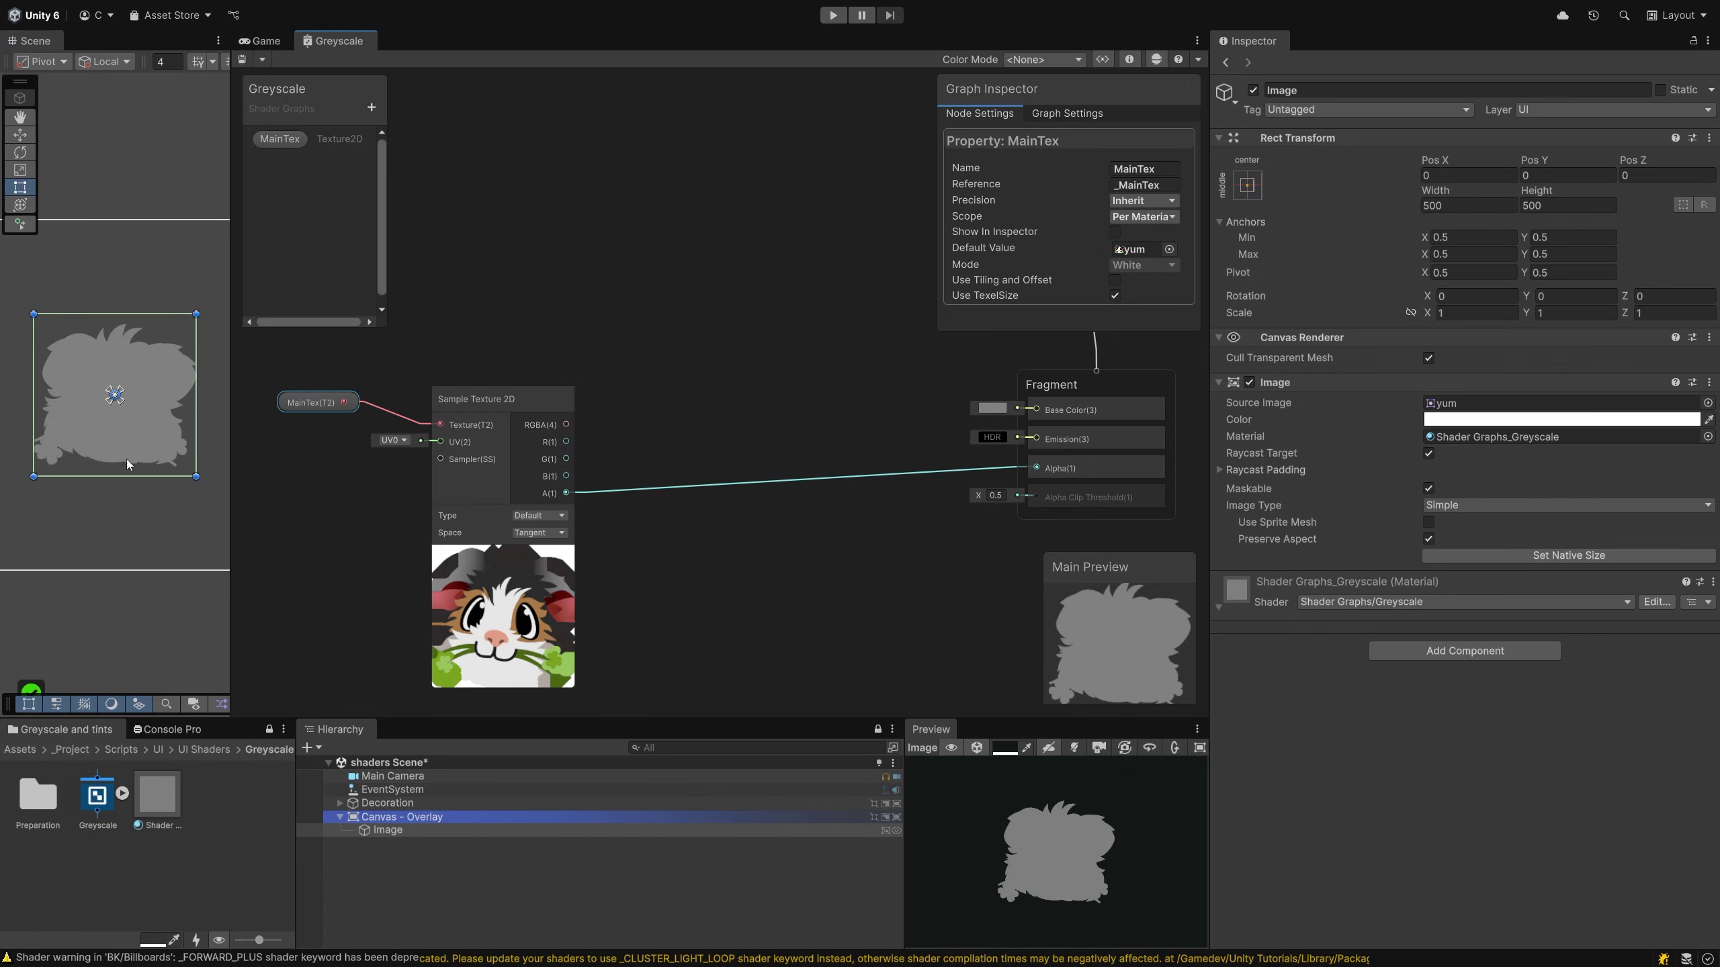
Move the MainTex and Sample Texture 2D nodes further left
scroll(688, 531, down, 4)
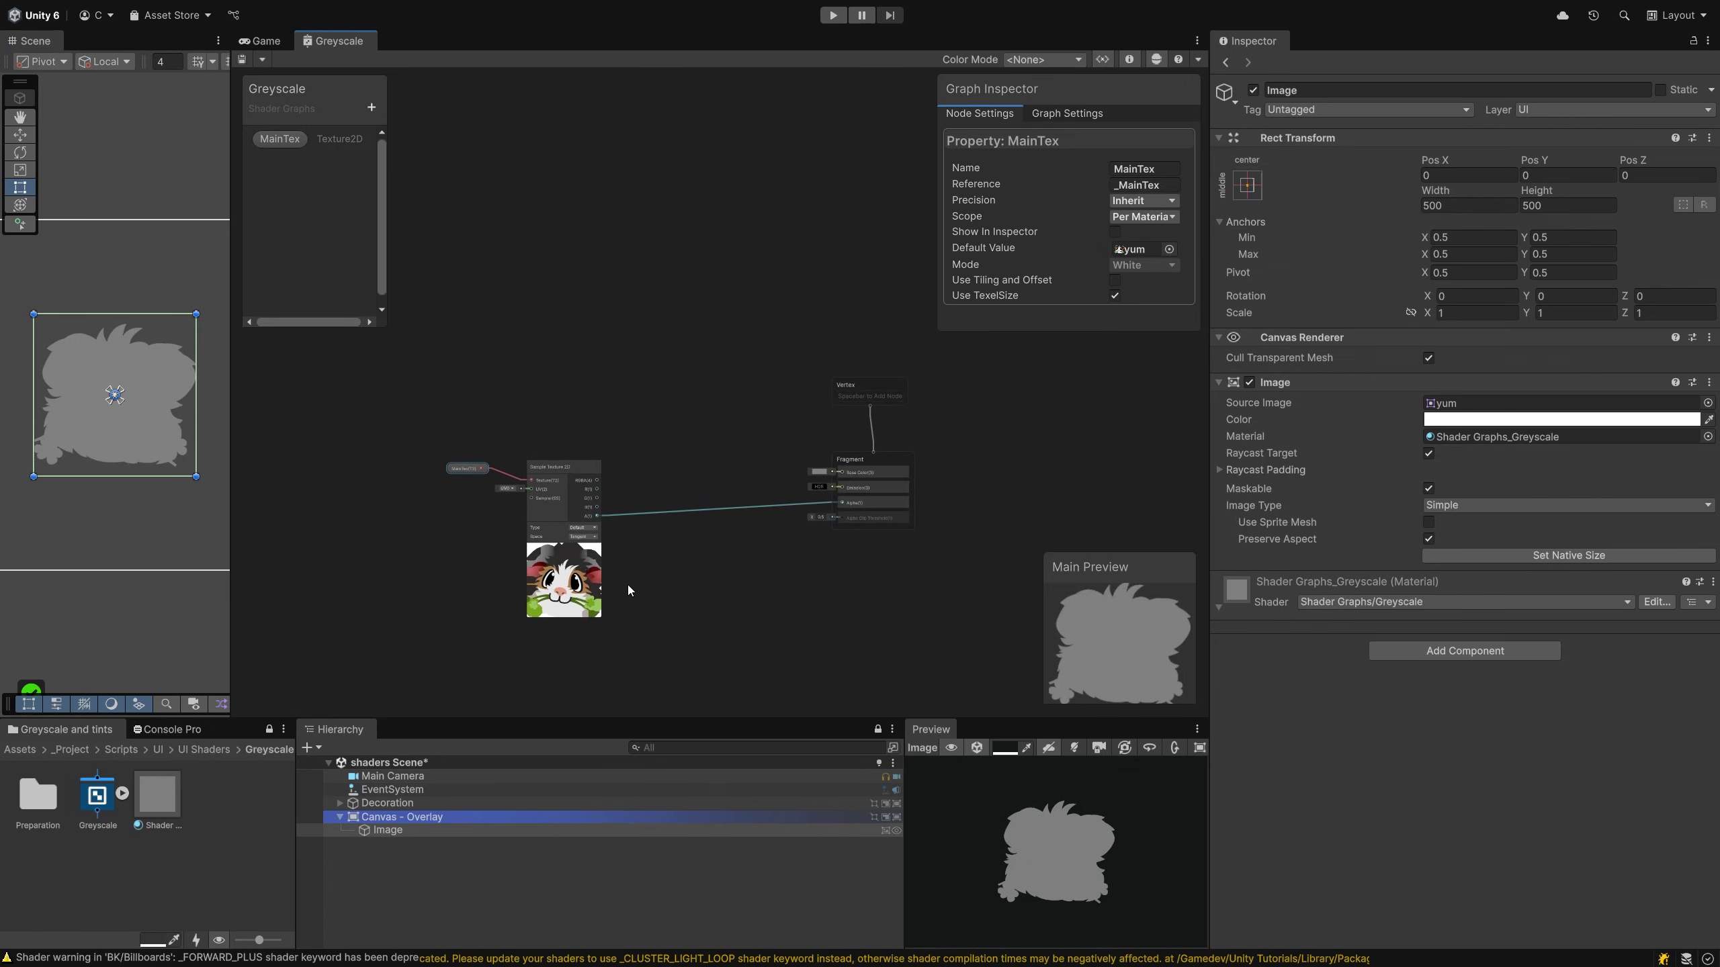
click(441, 381)
drag(440, 381, 639, 594)
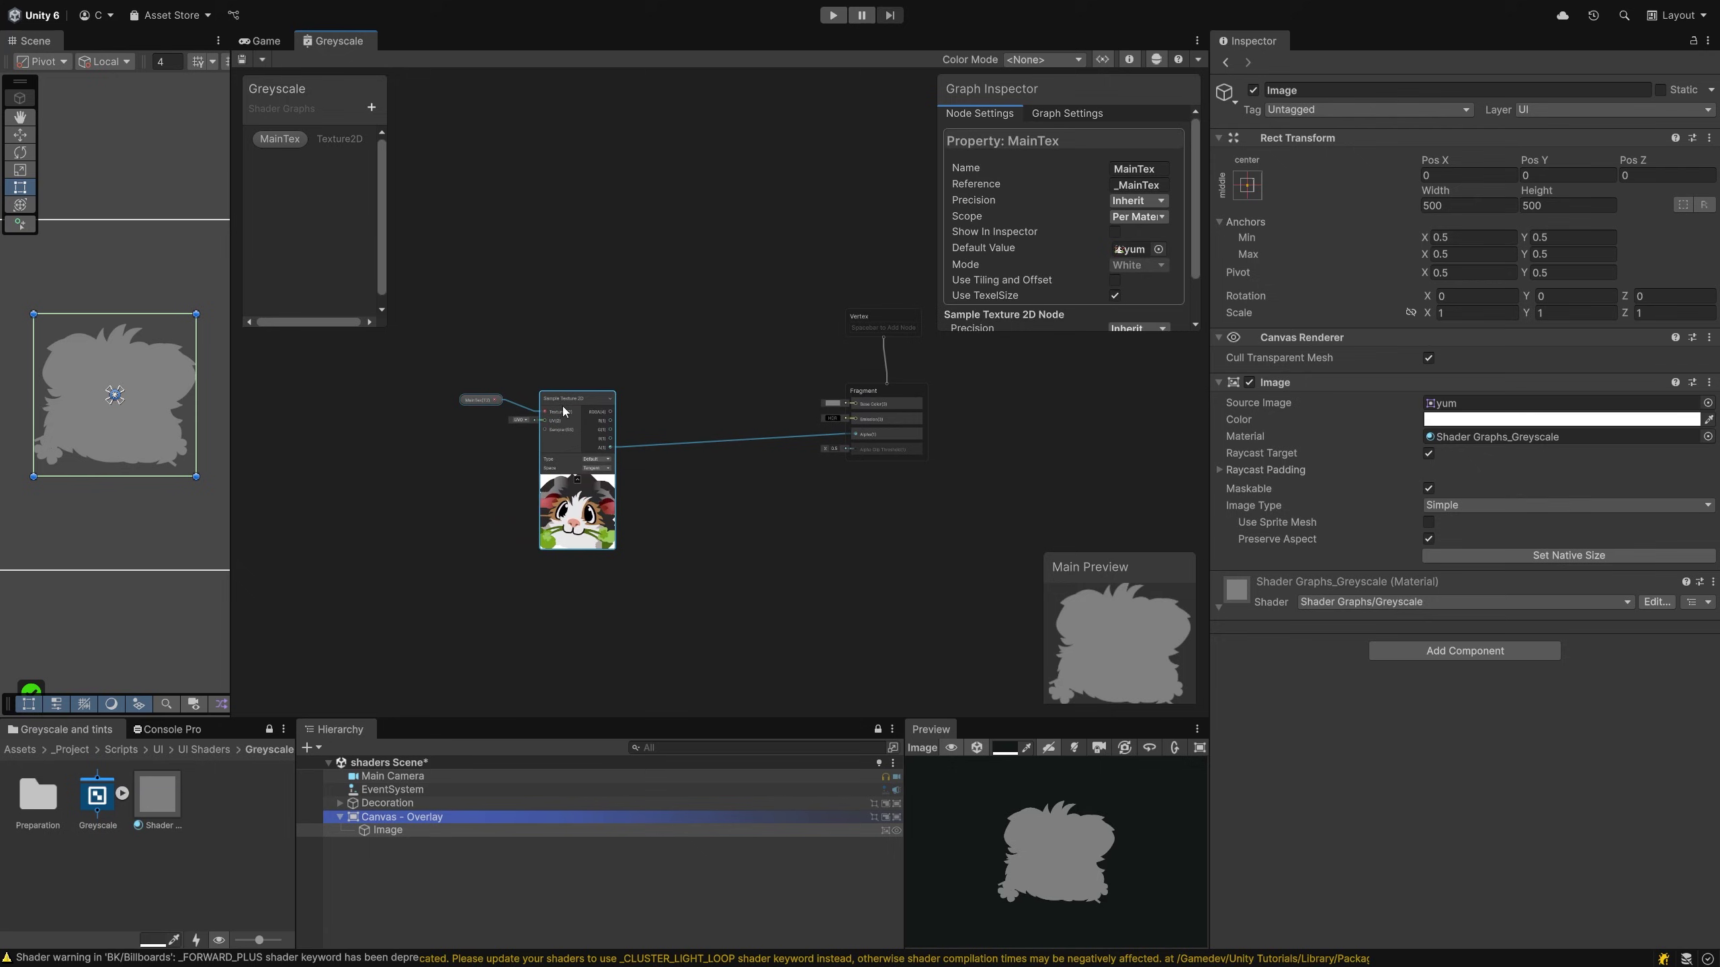
drag(560, 401, 429, 391)
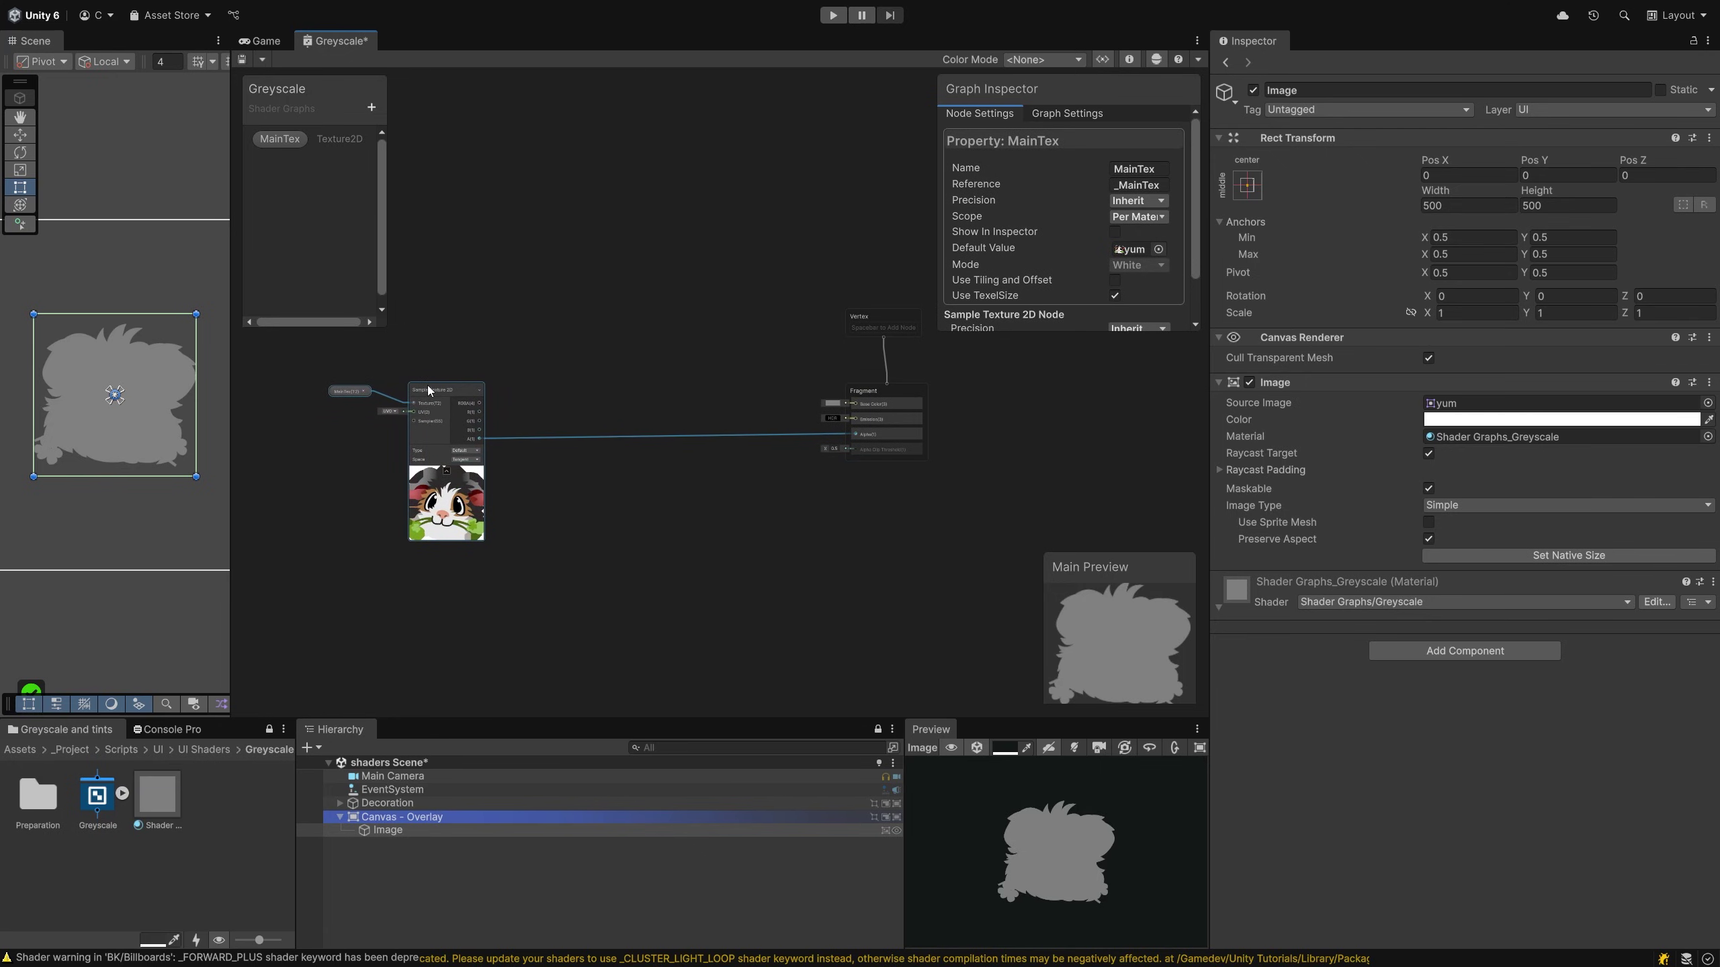
click(537, 520)
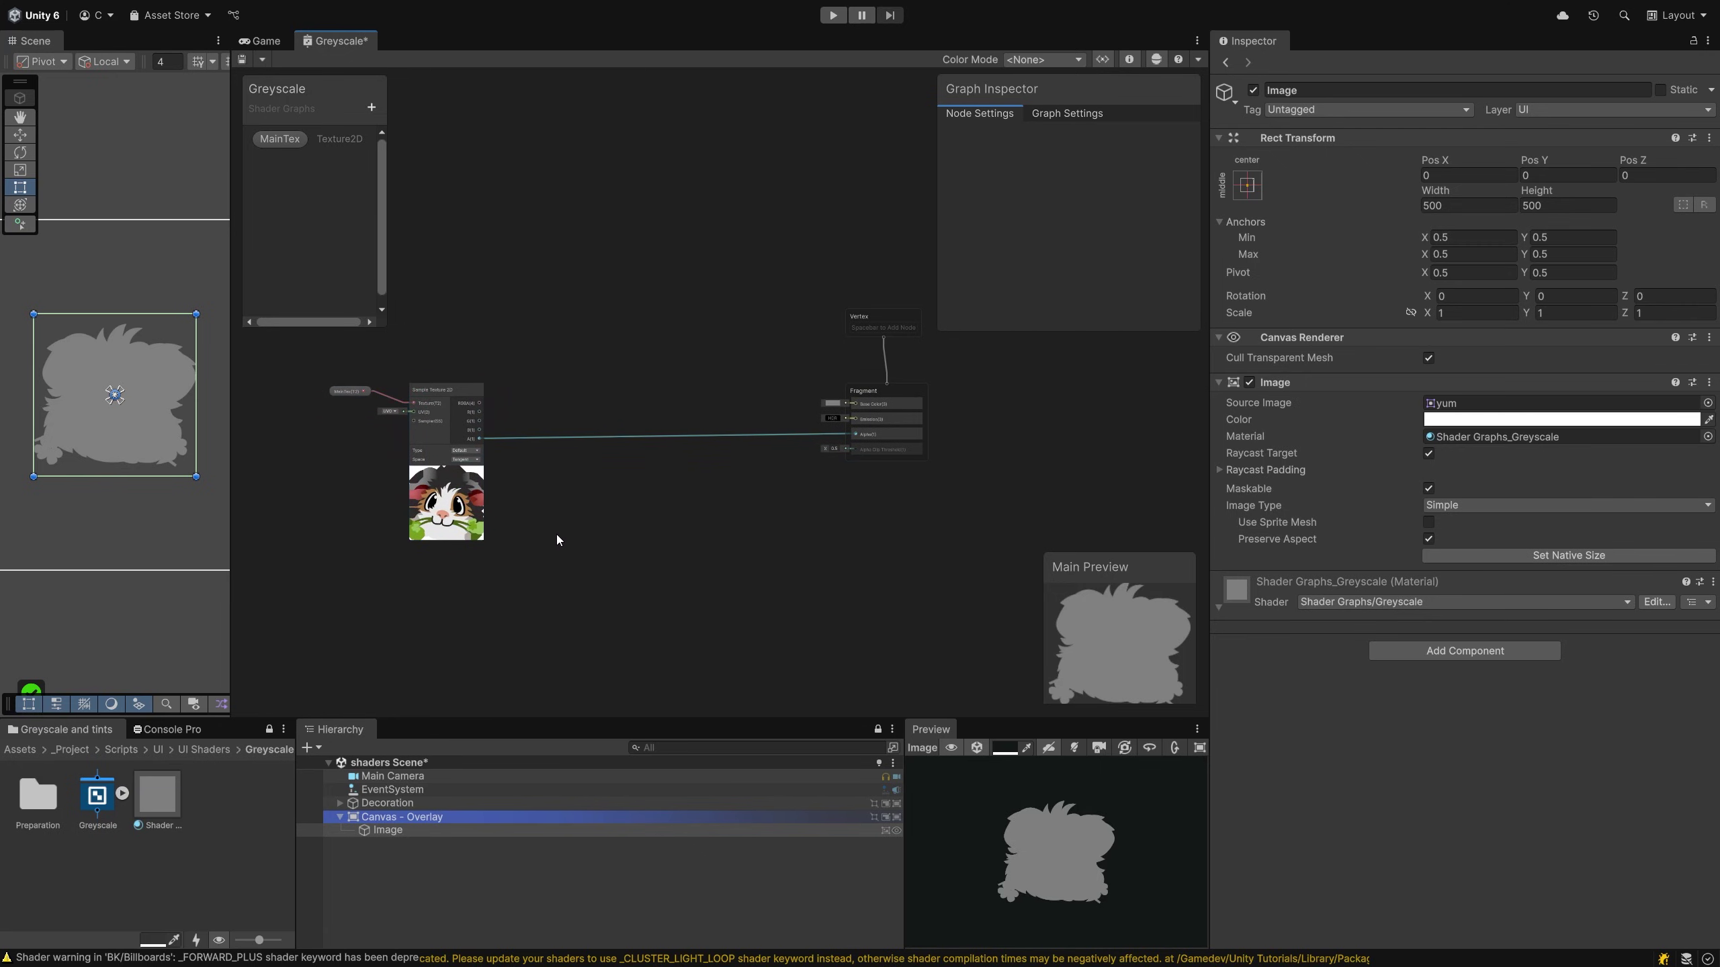
scroll(541, 467, up, 3)
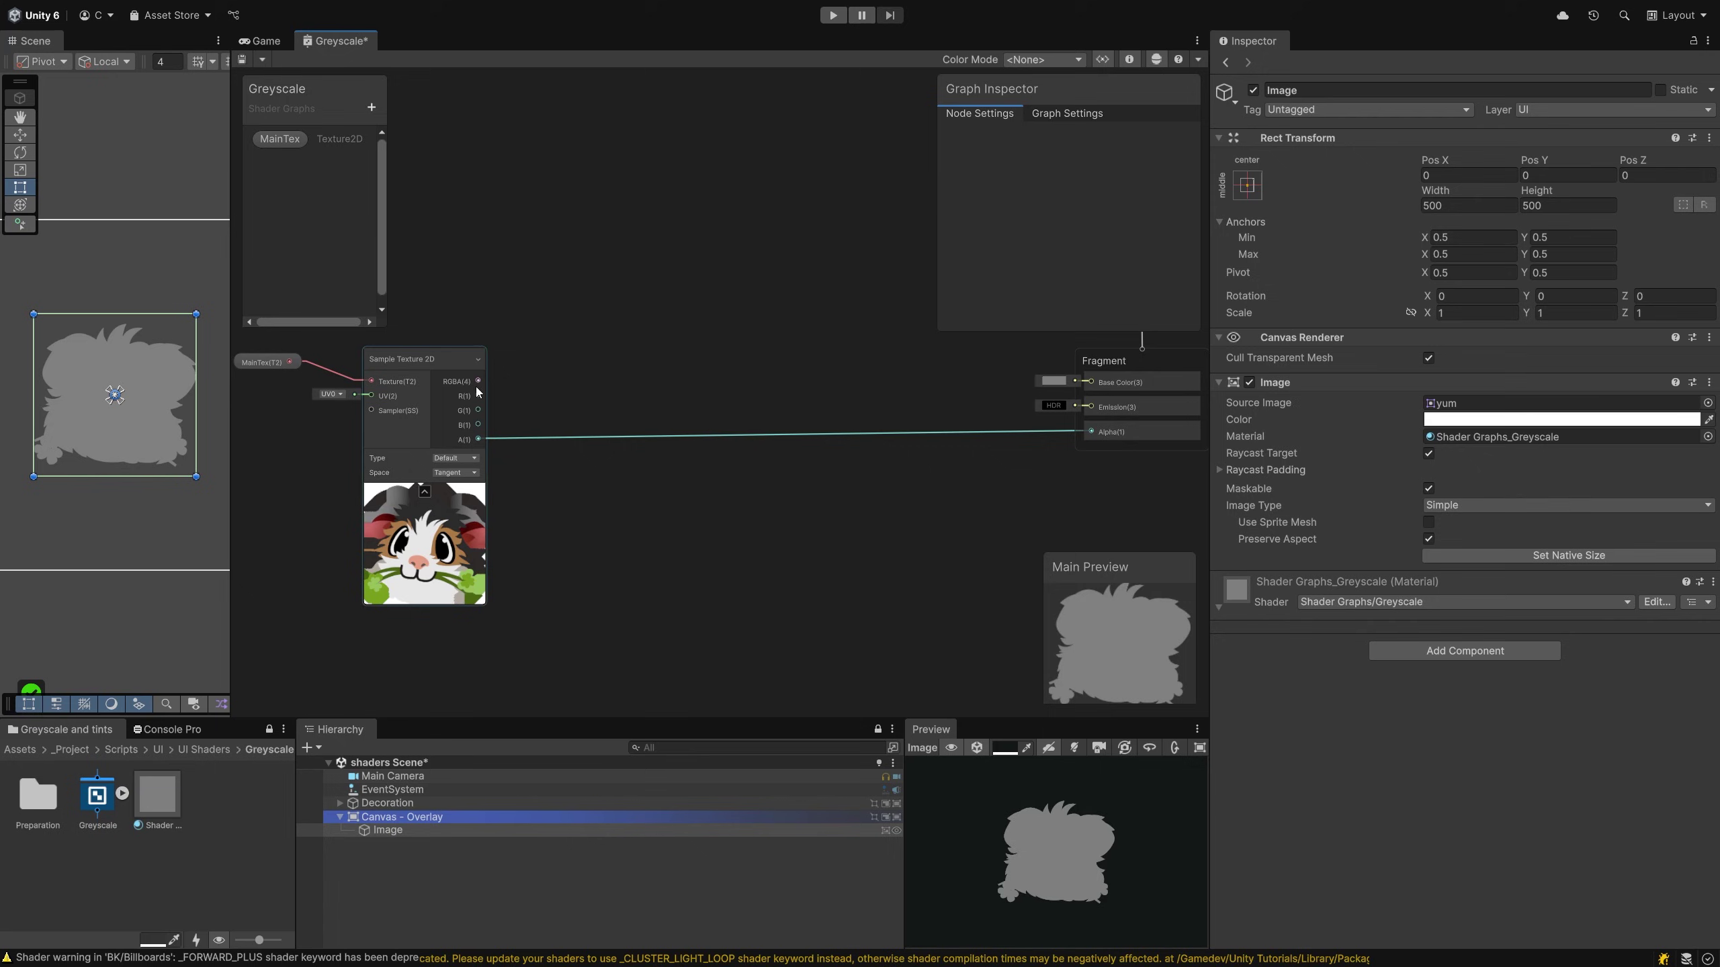
Add a Saturation node fed by the texture's RGBA and set Saturation to 0
drag(479, 382, 609, 546)
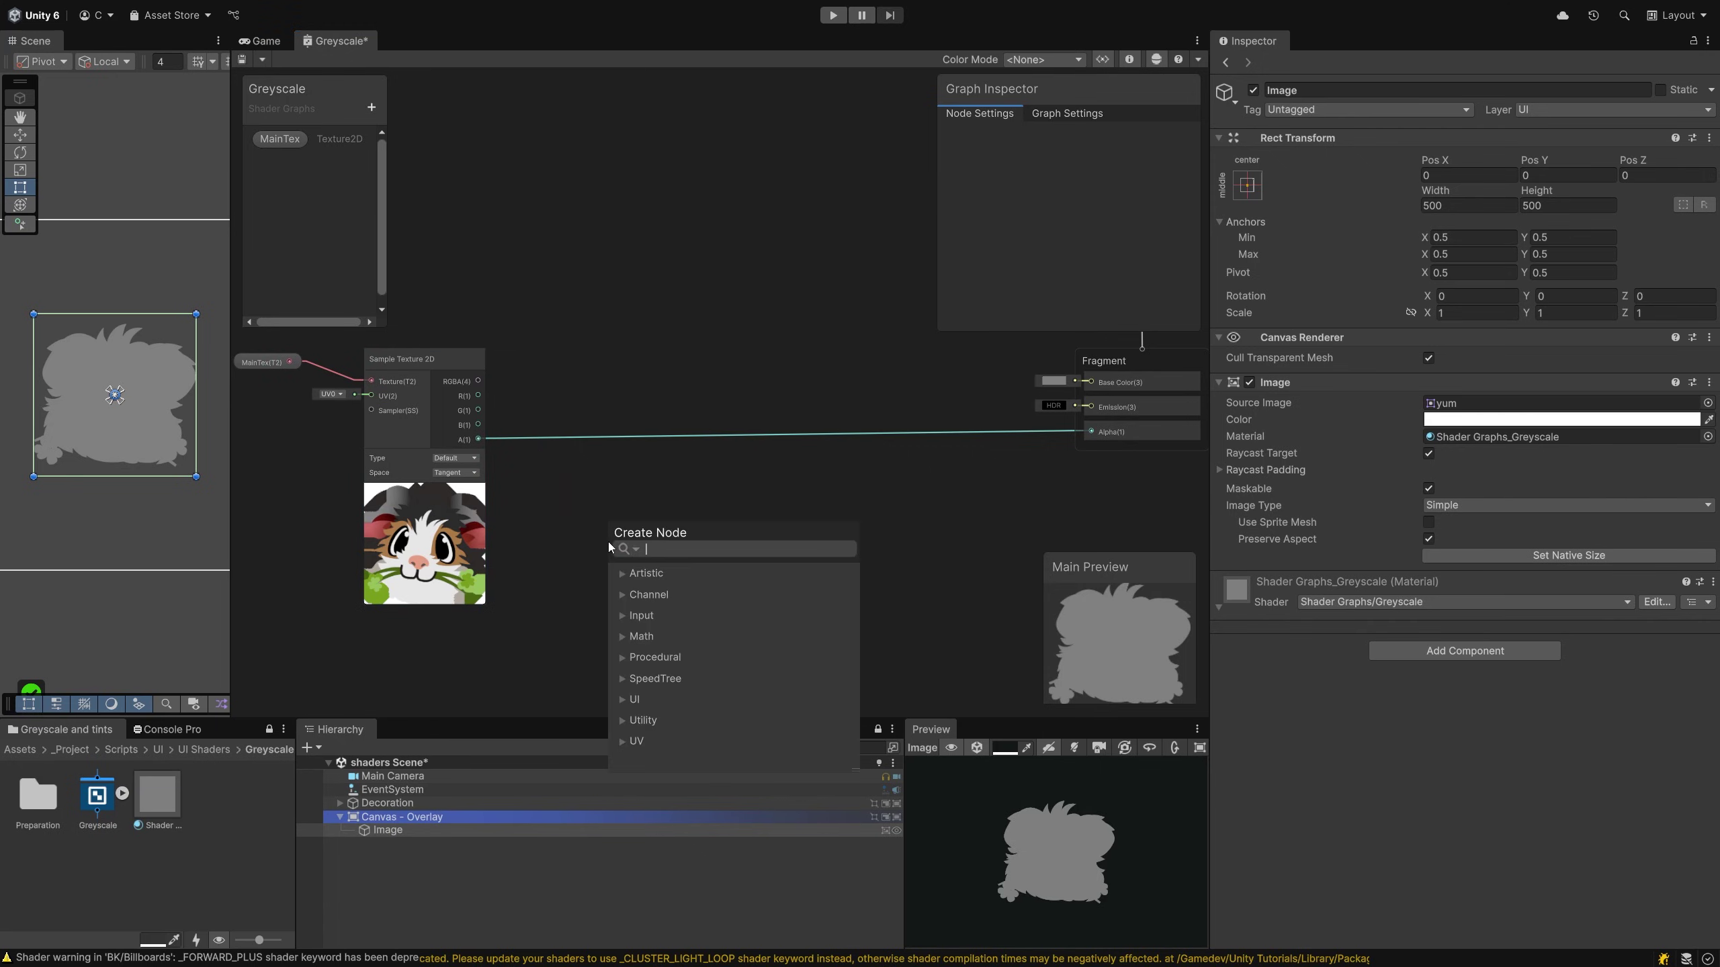
text(satur)
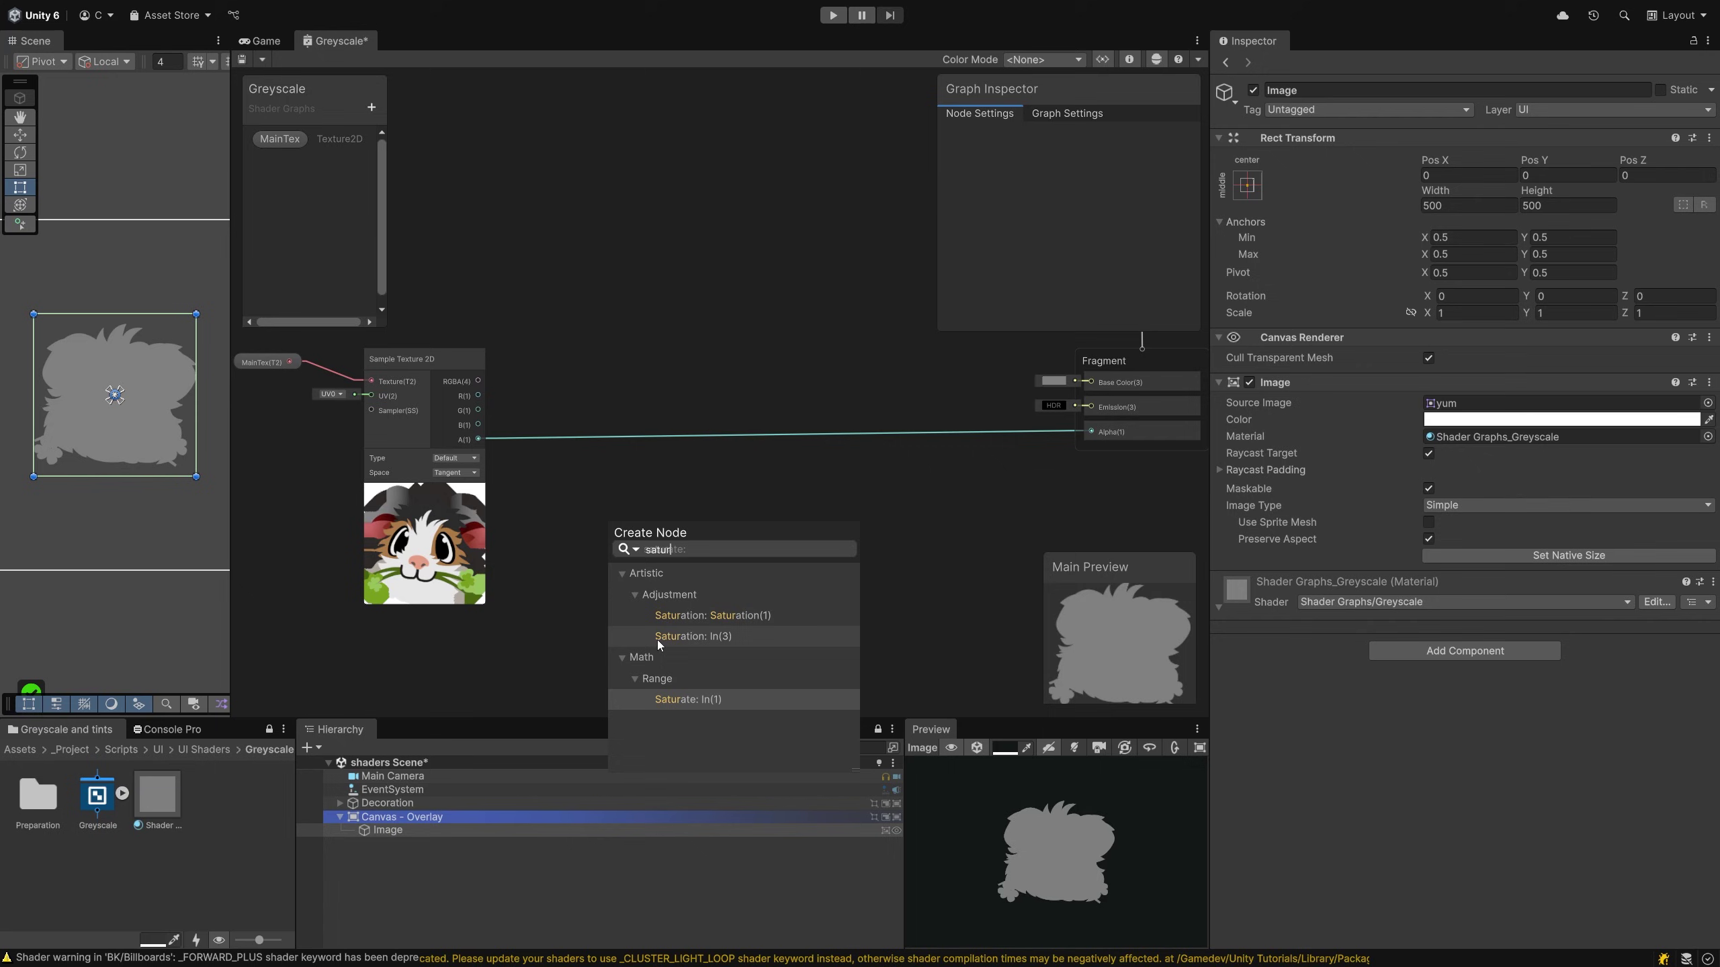
click(729, 637)
drag(648, 540, 700, 549)
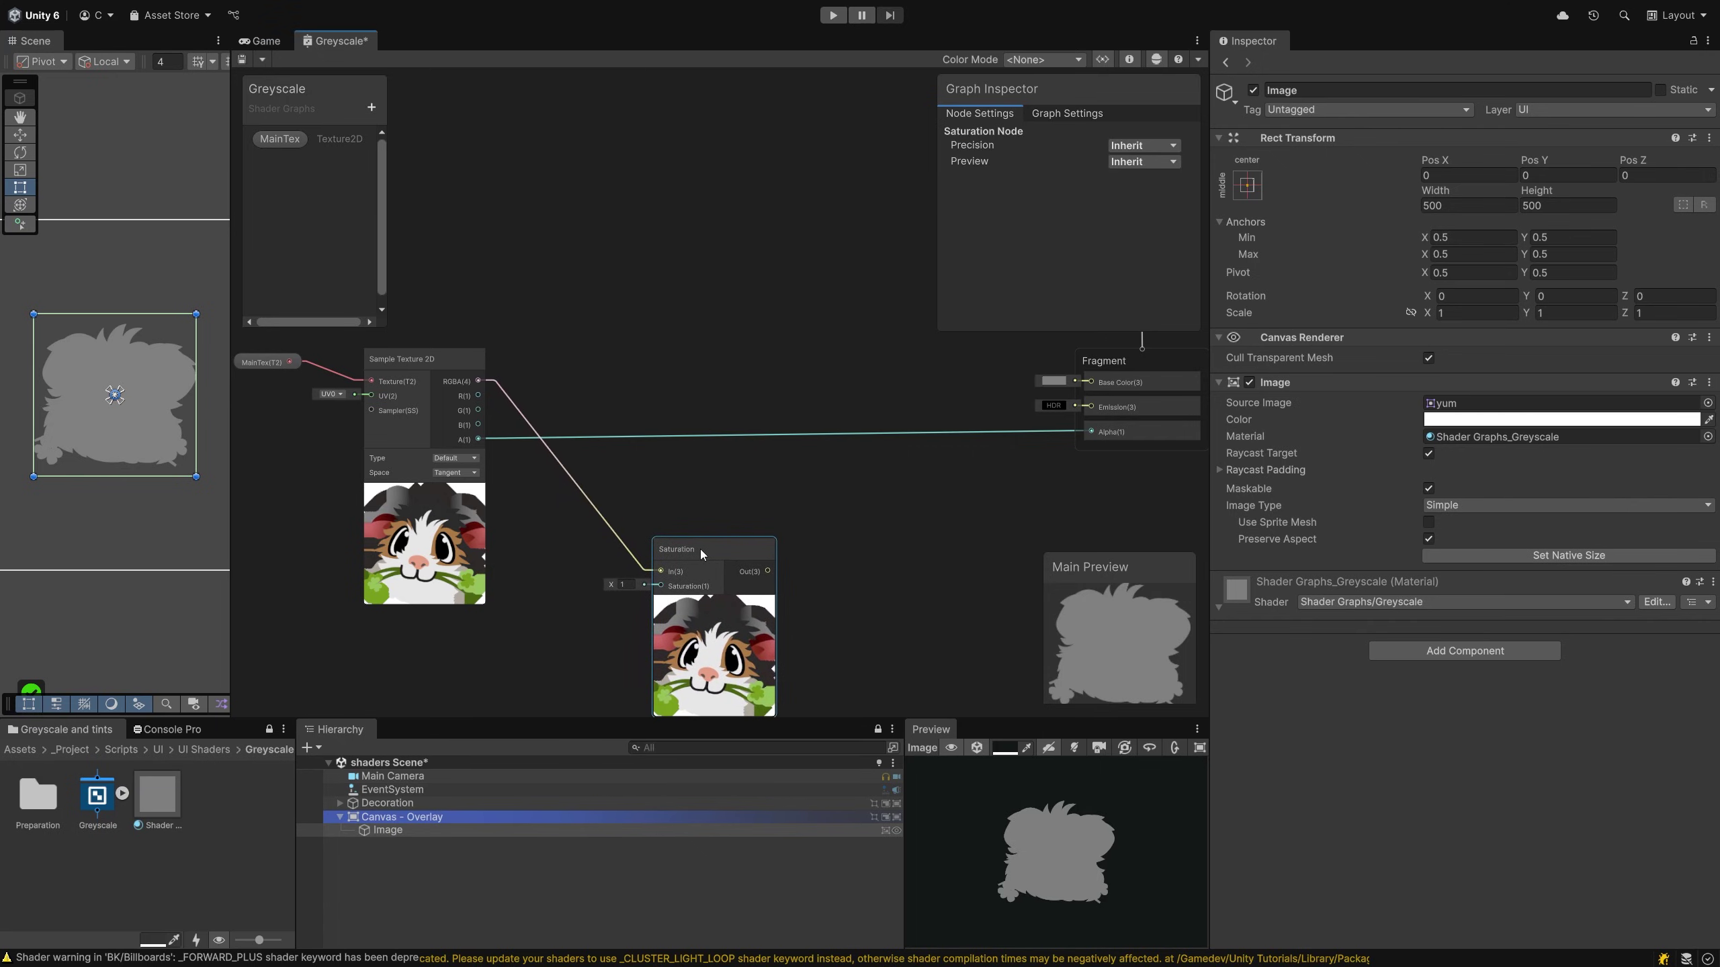
click(632, 585)
text(0)
Connect the Saturation output to Base Color and save the graph
middle_drag(804, 601, 580, 616)
scroll(706, 556, up, 3)
drag(485, 636, 930, 374)
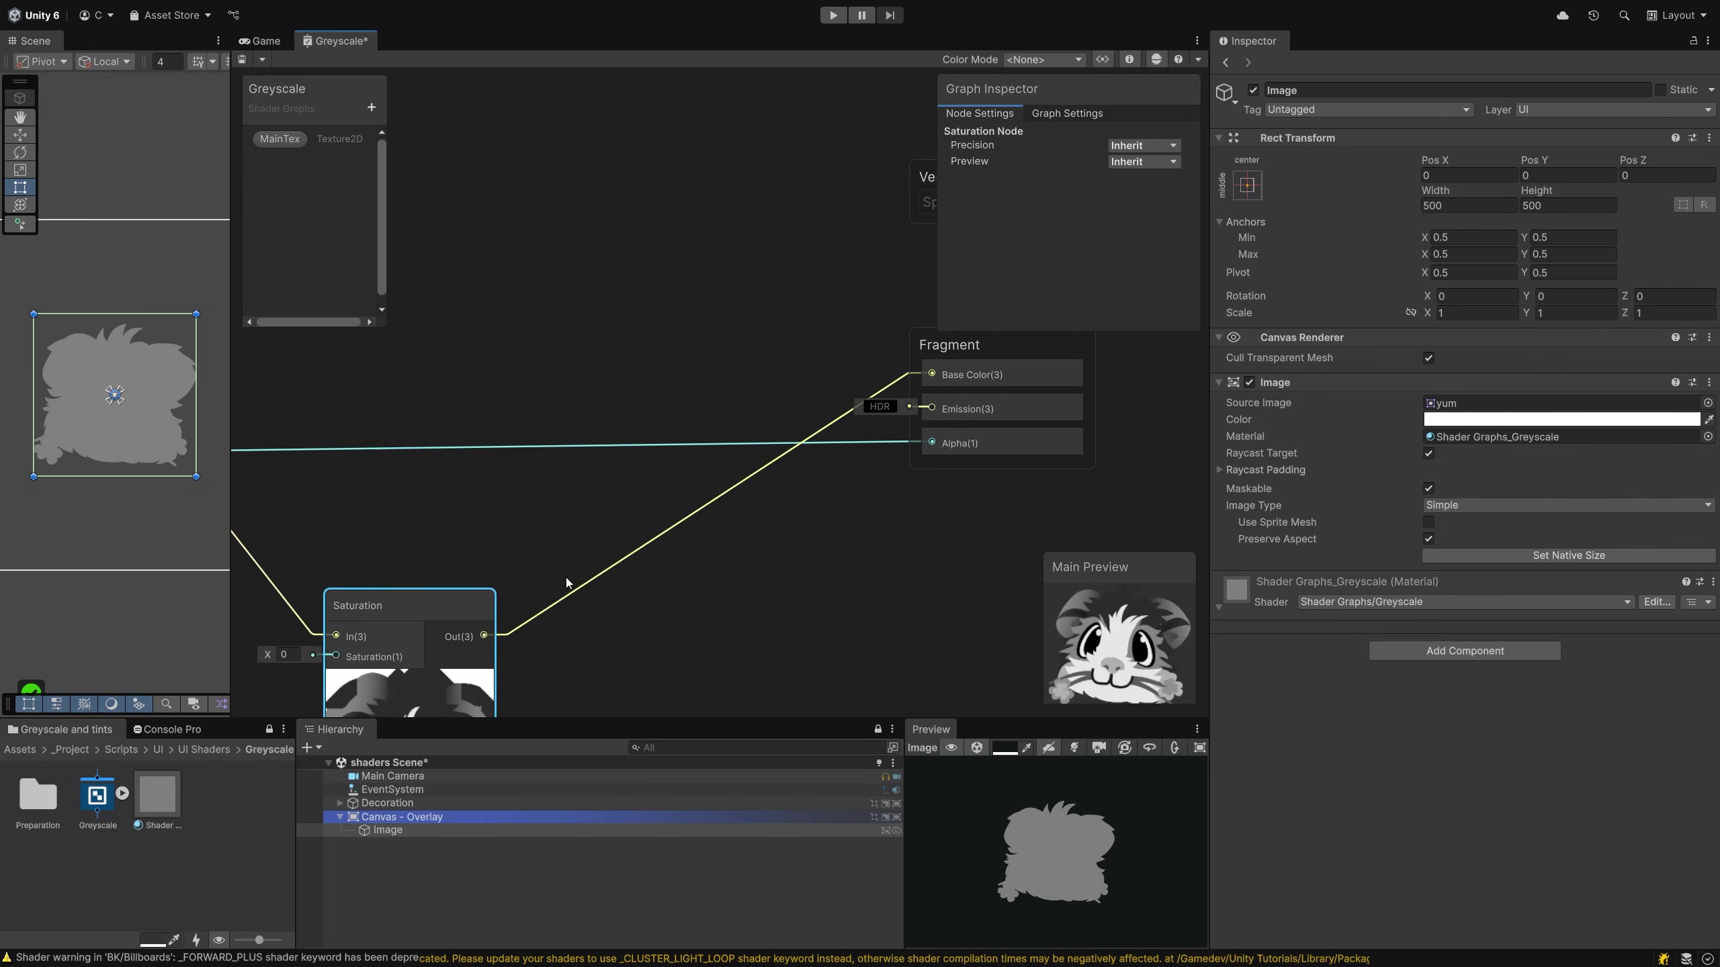
key(ctrl+s)
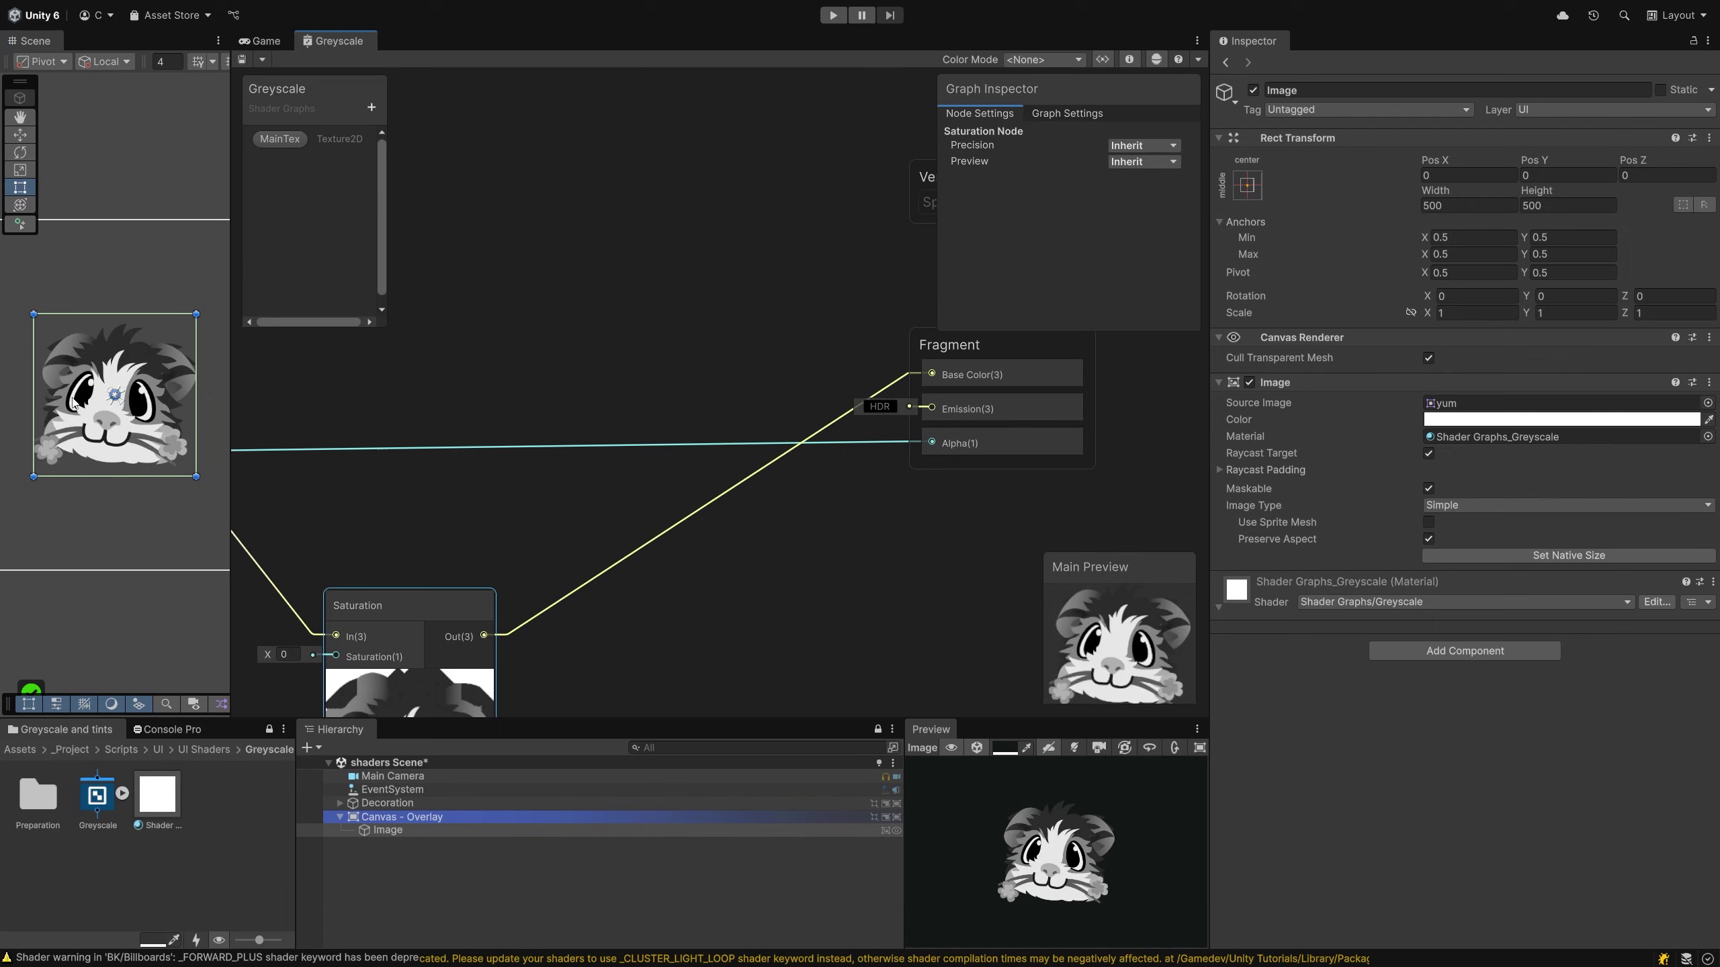
Spread out the nodes, moving Saturation right and the texture nodes left
middle_drag(701, 614, 725, 474)
scroll(720, 457, down, 2)
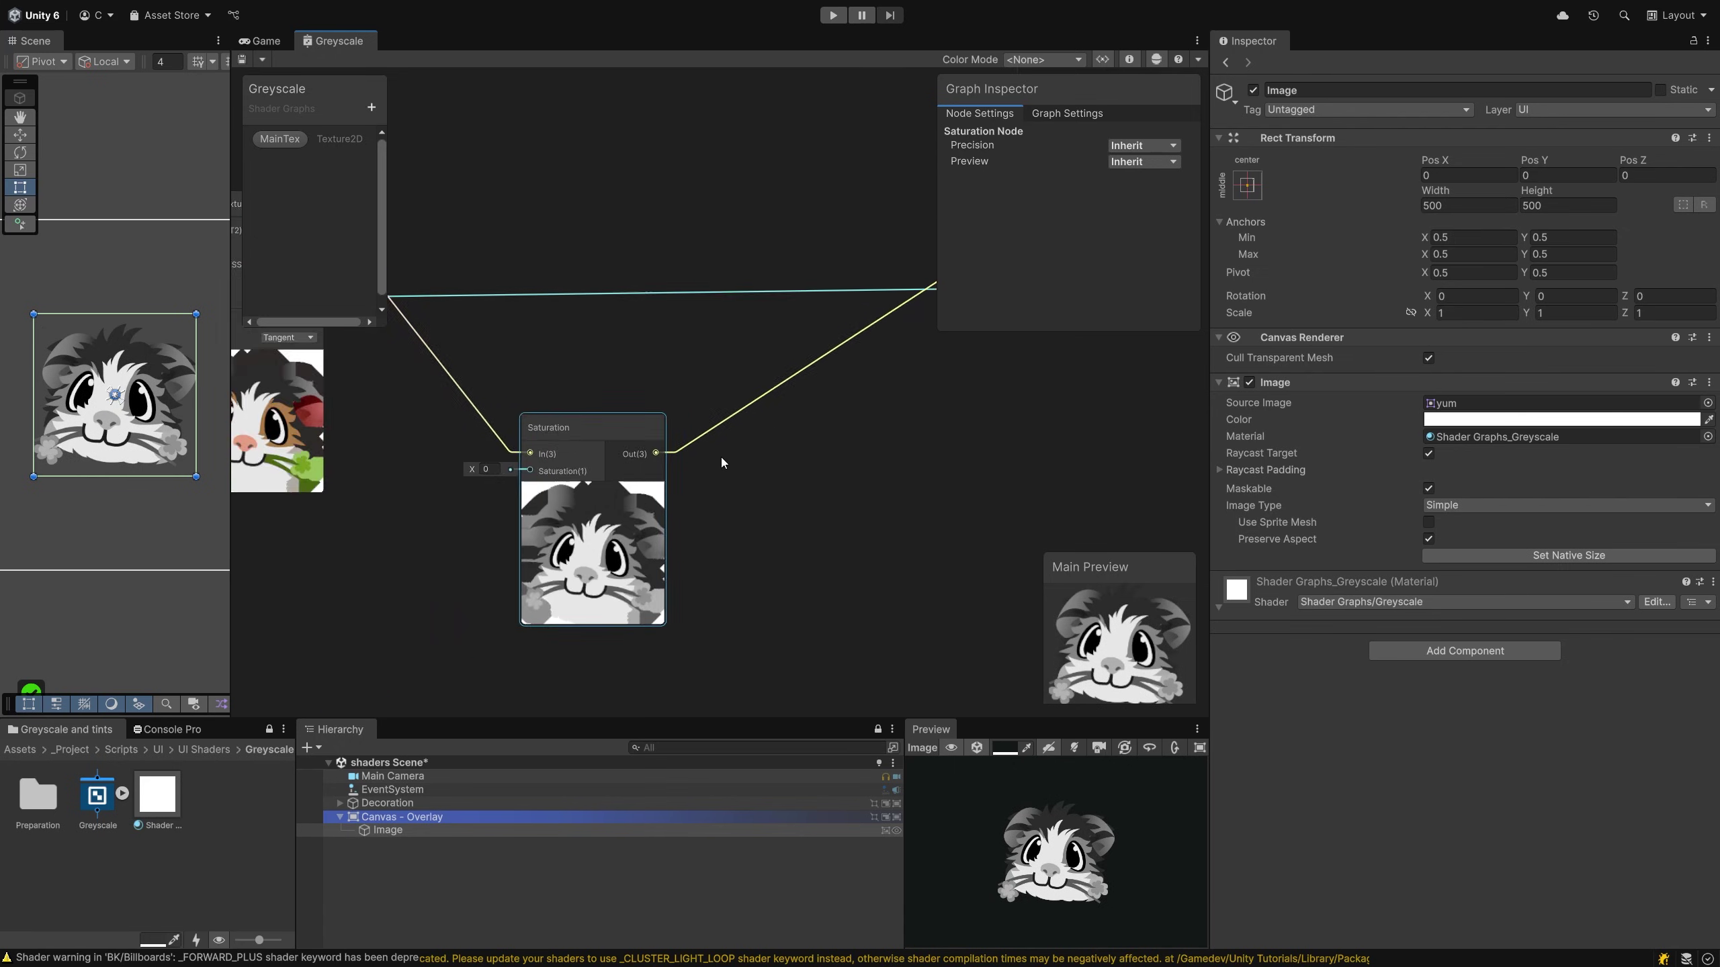
scroll(516, 484, down, 1)
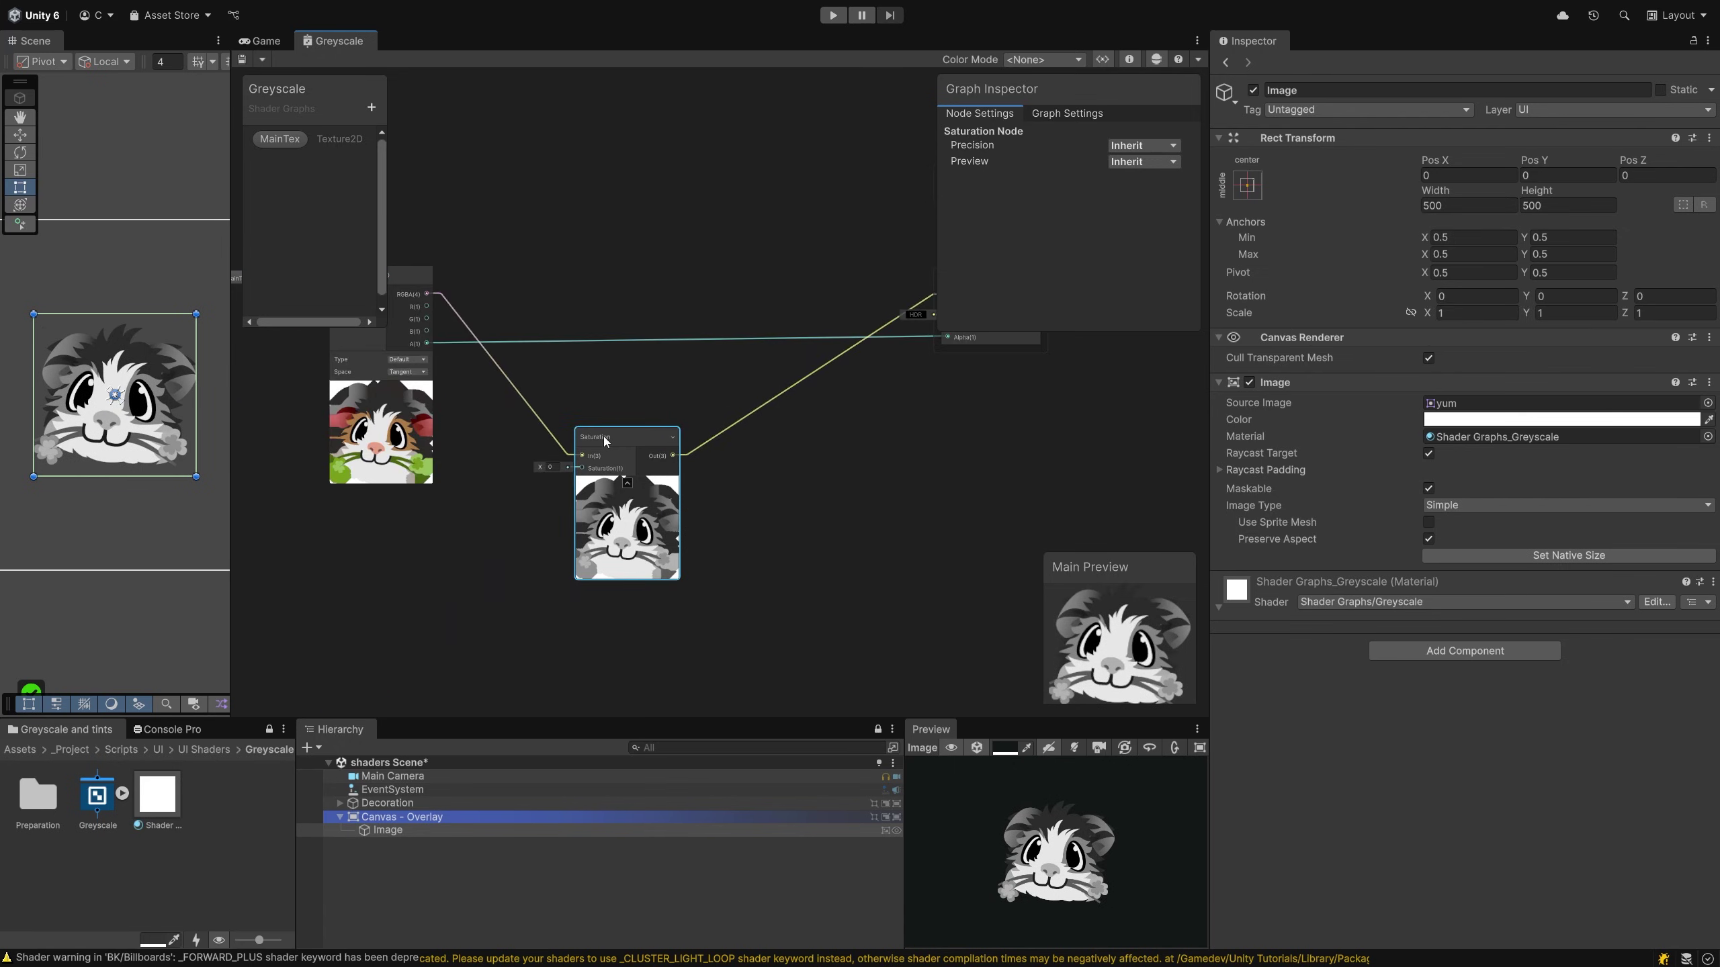
drag(602, 438, 744, 439)
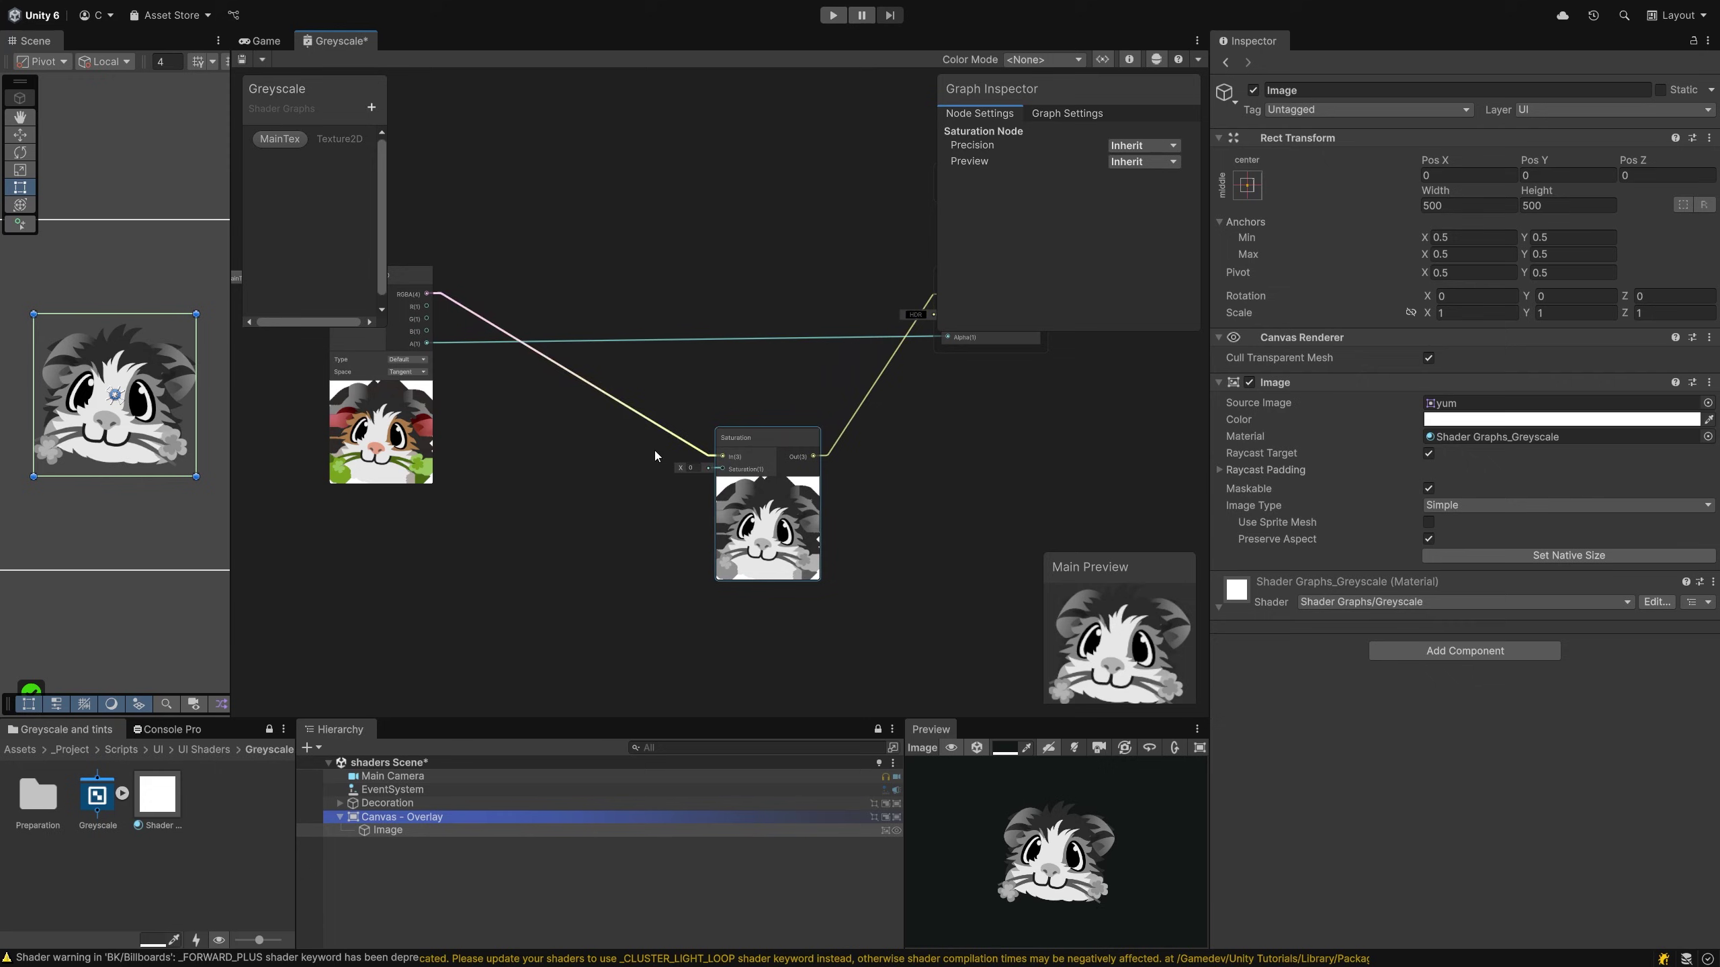
middle_drag(530, 474, 783, 559)
drag(460, 315, 730, 622)
drag(629, 363, 356, 348)
middle_drag(634, 460, 640, 403)
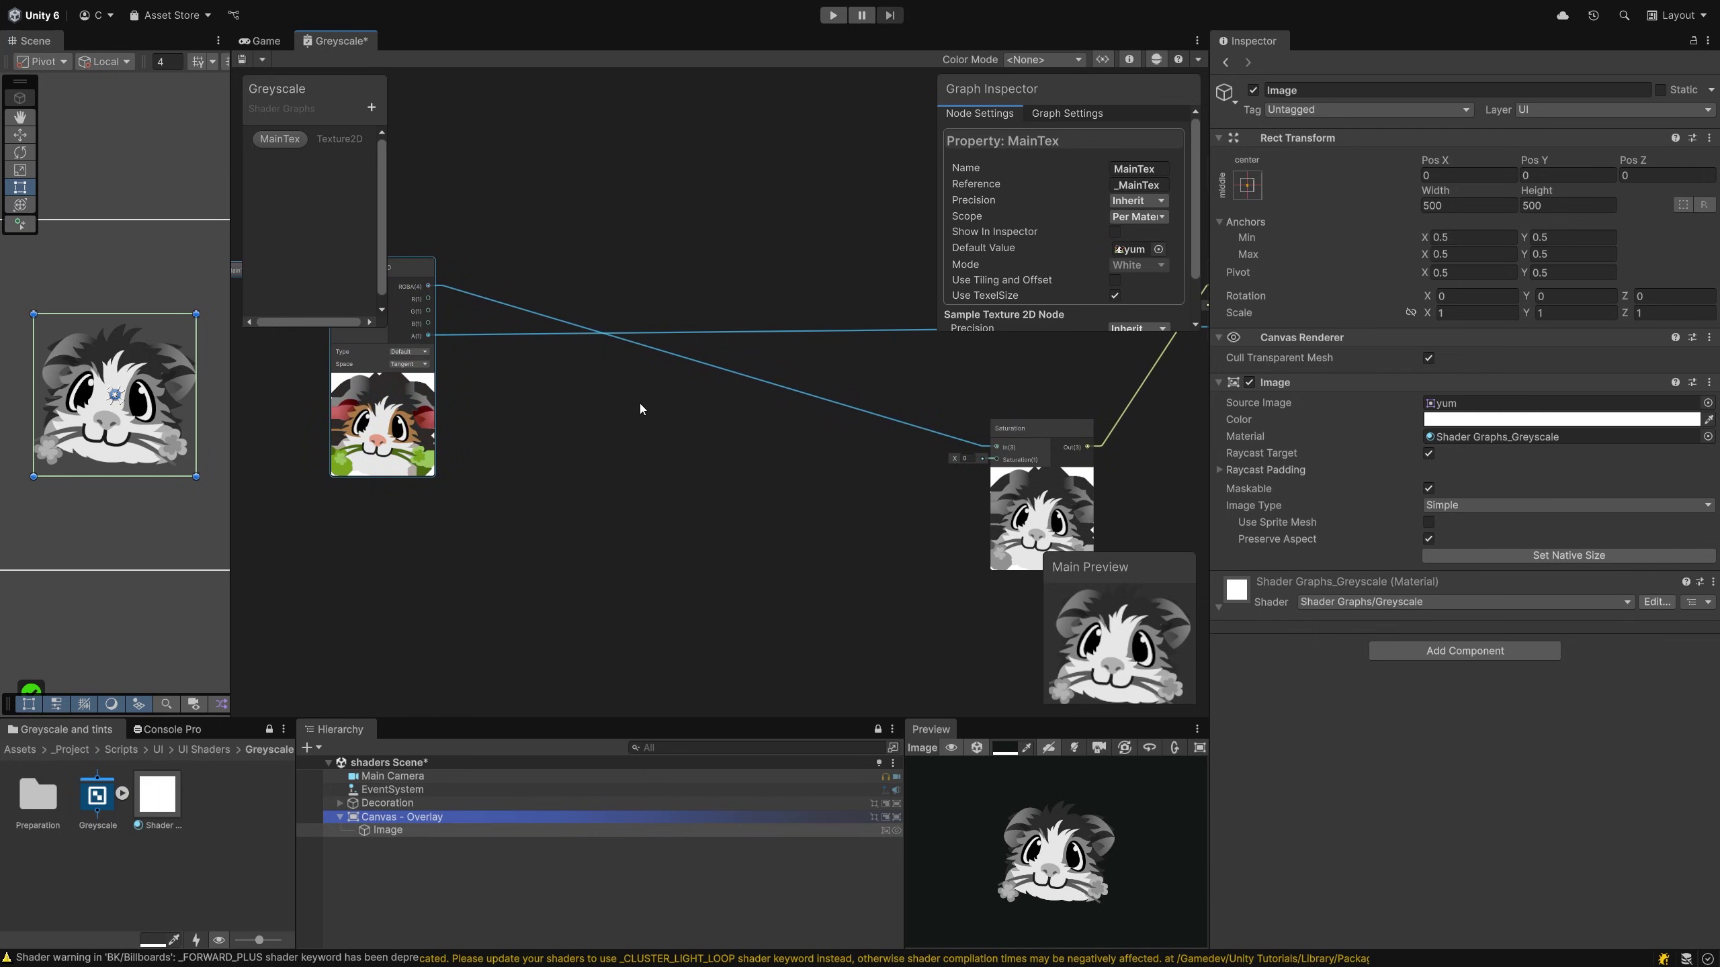
Delete the wire from the texture's RGBA to the Saturation node
click(813, 398)
key(Delete)
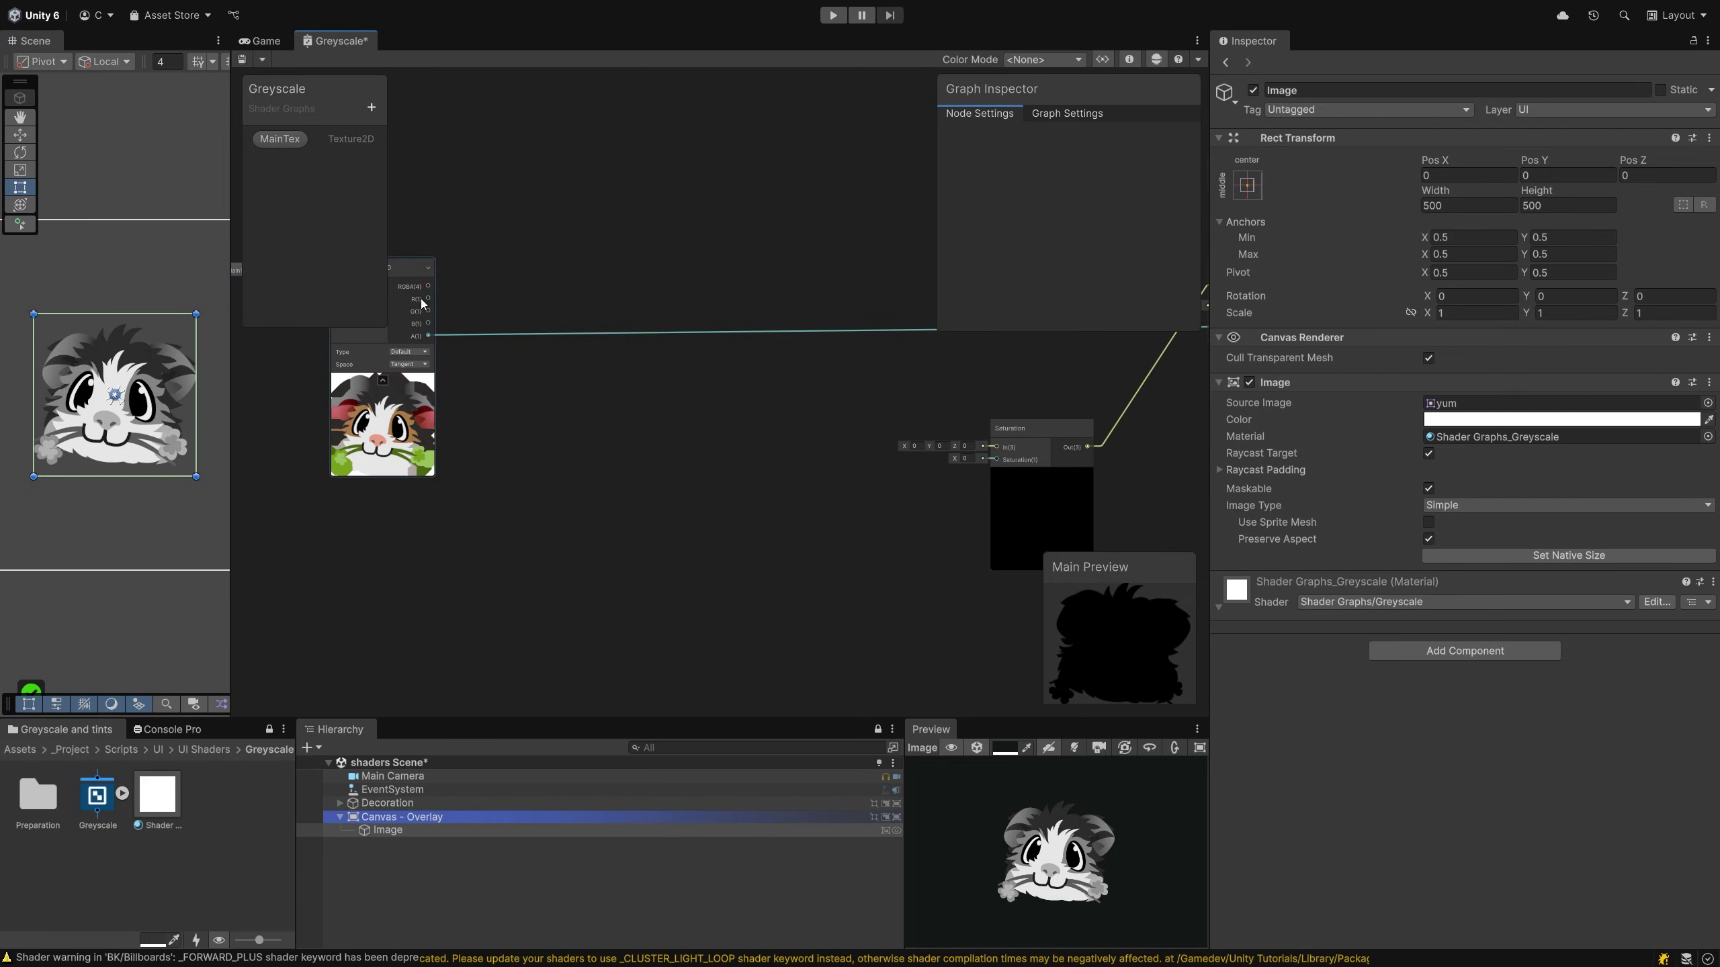
scroll(343, 274, up, 5)
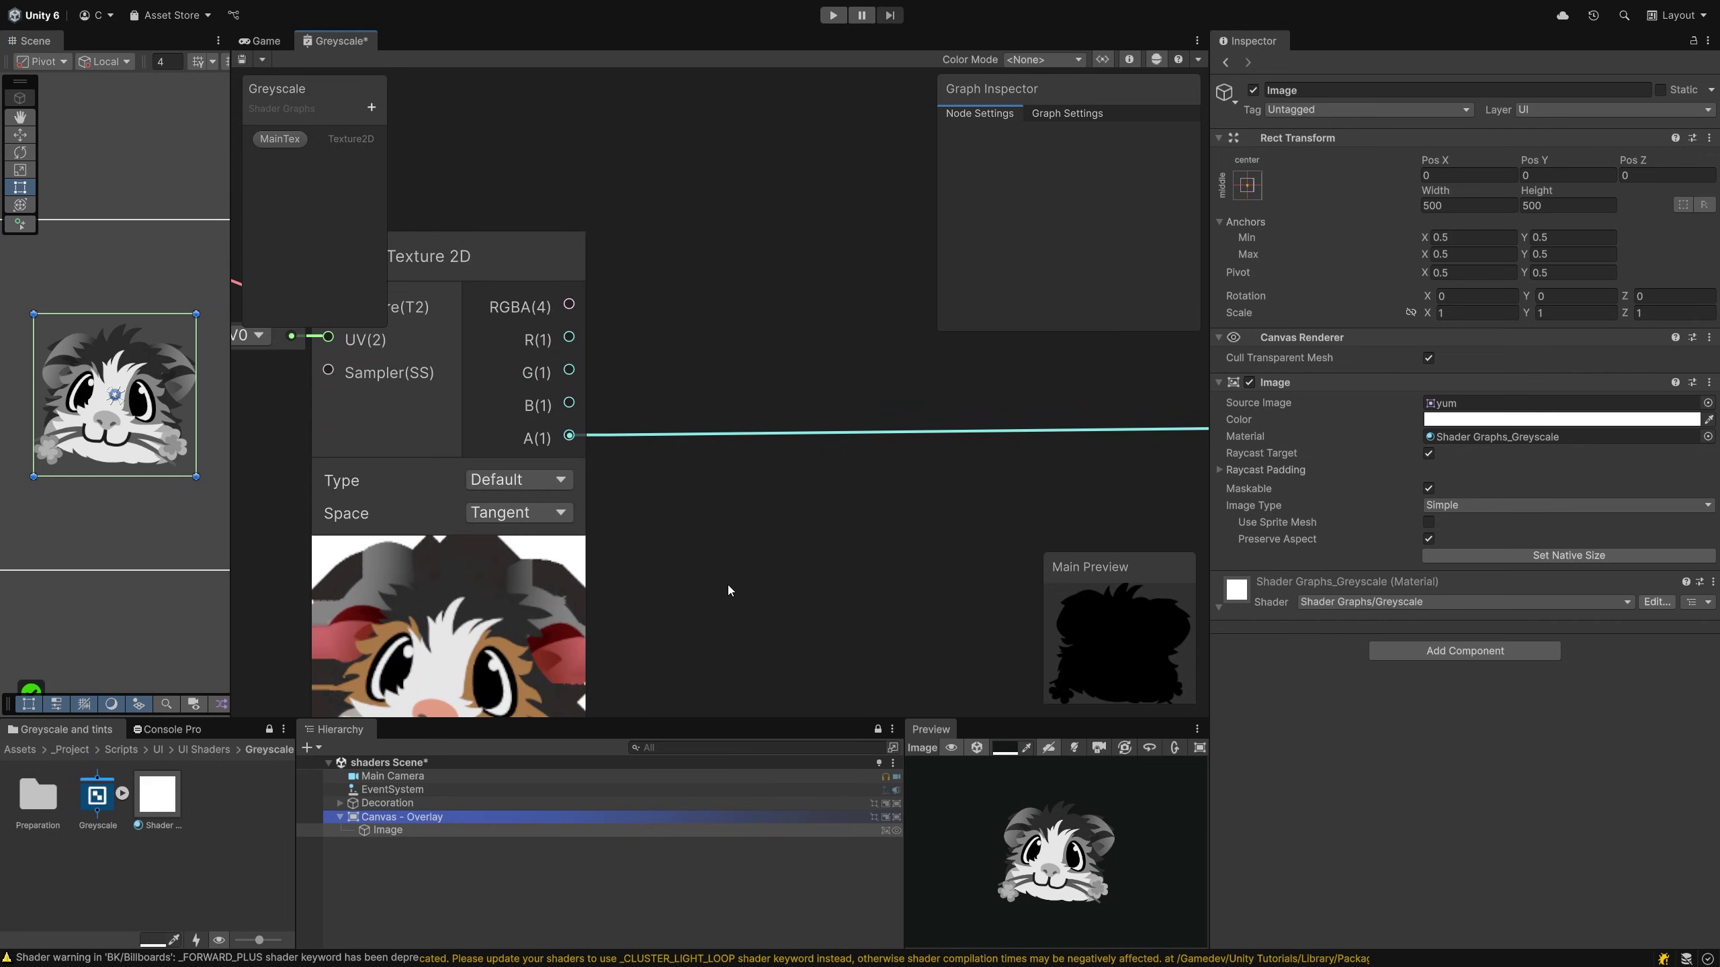
Add three Float properties: RedAdjustment, GreenAdjustment and BlueAdjustment
click(371, 107)
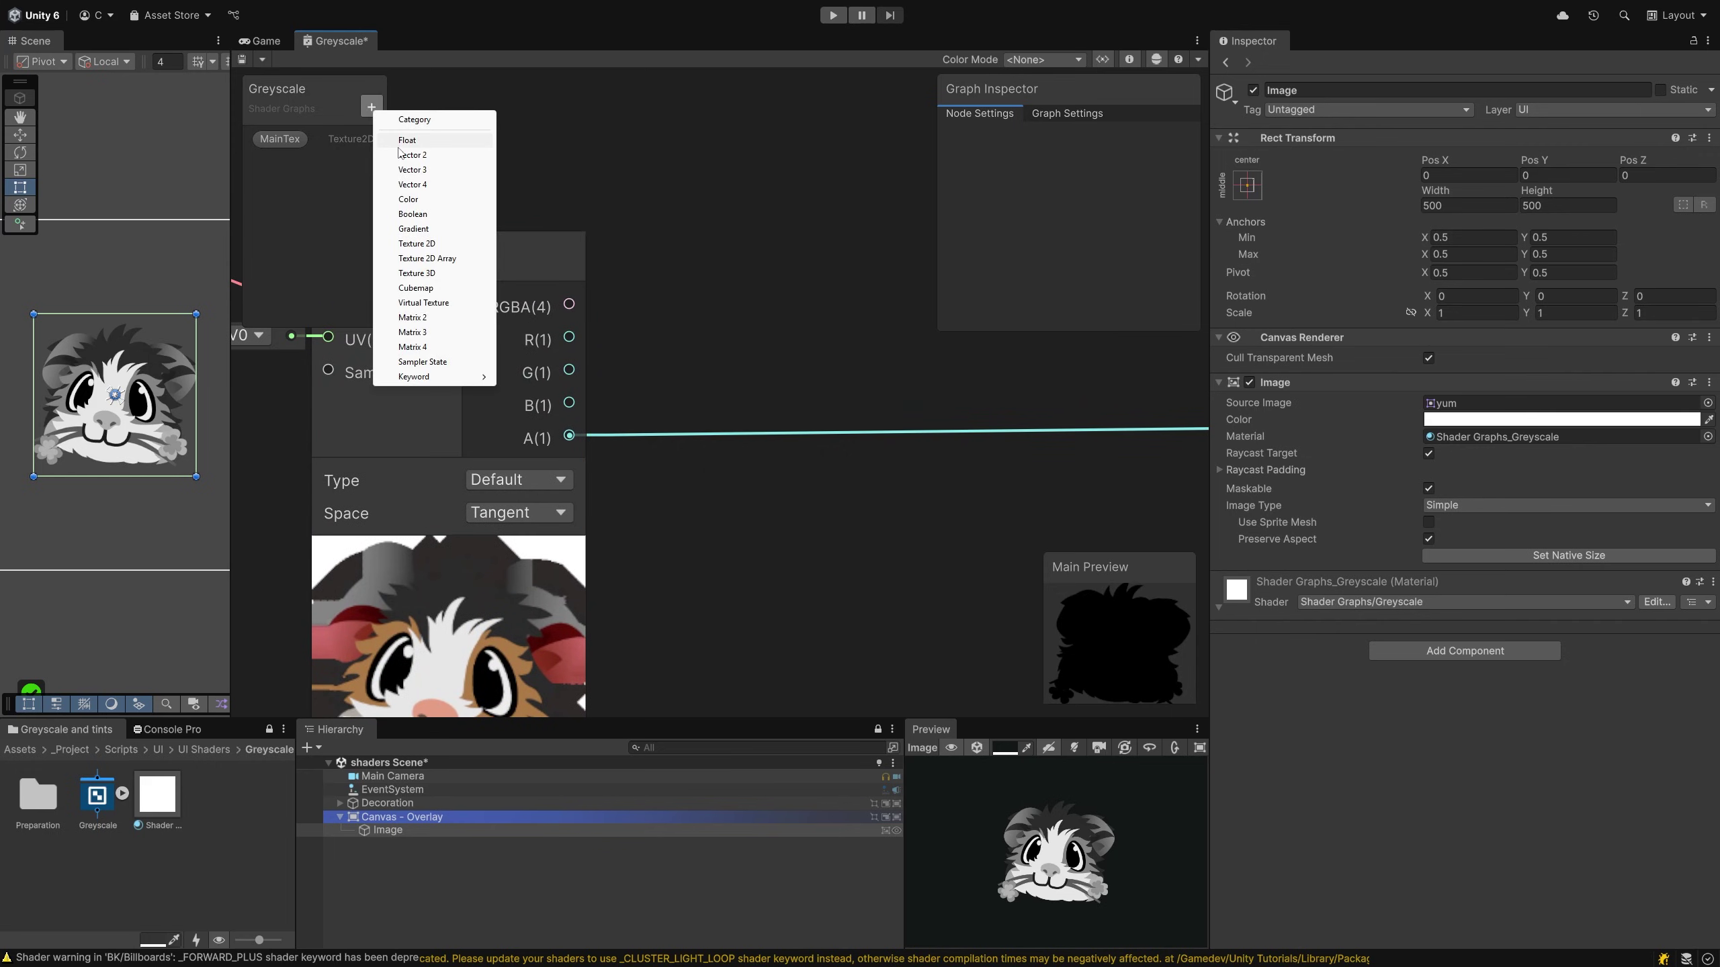
click(433, 144)
text(RedAd)
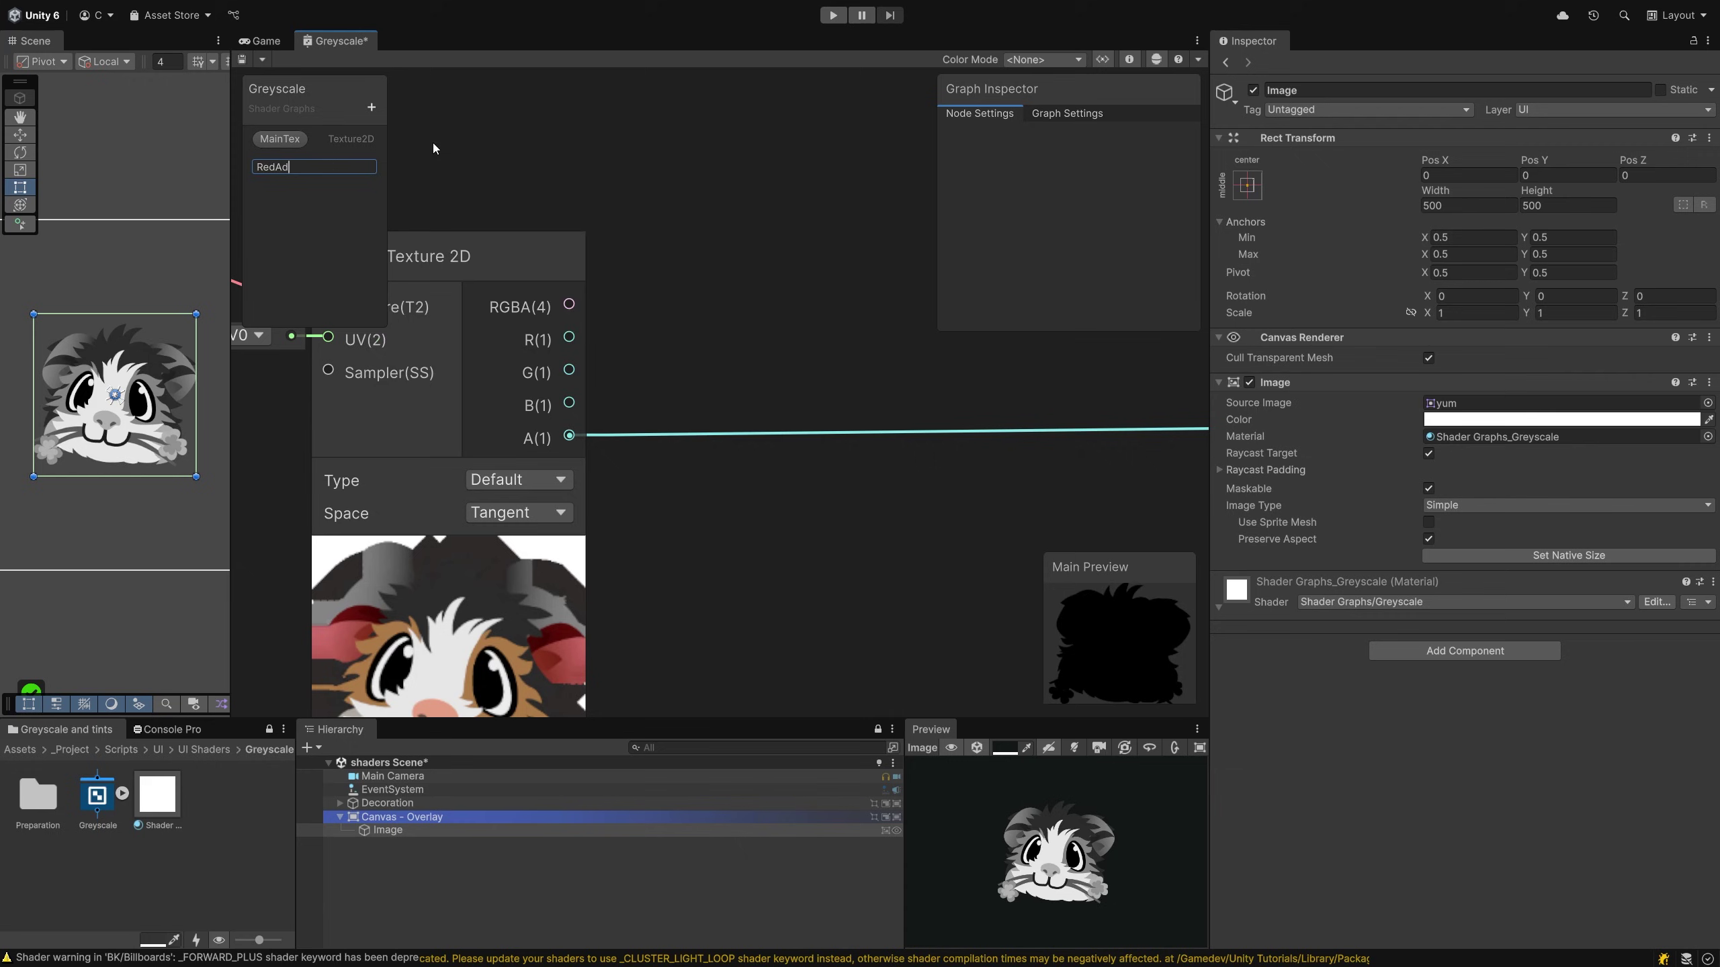
text(justment)
key(Return)
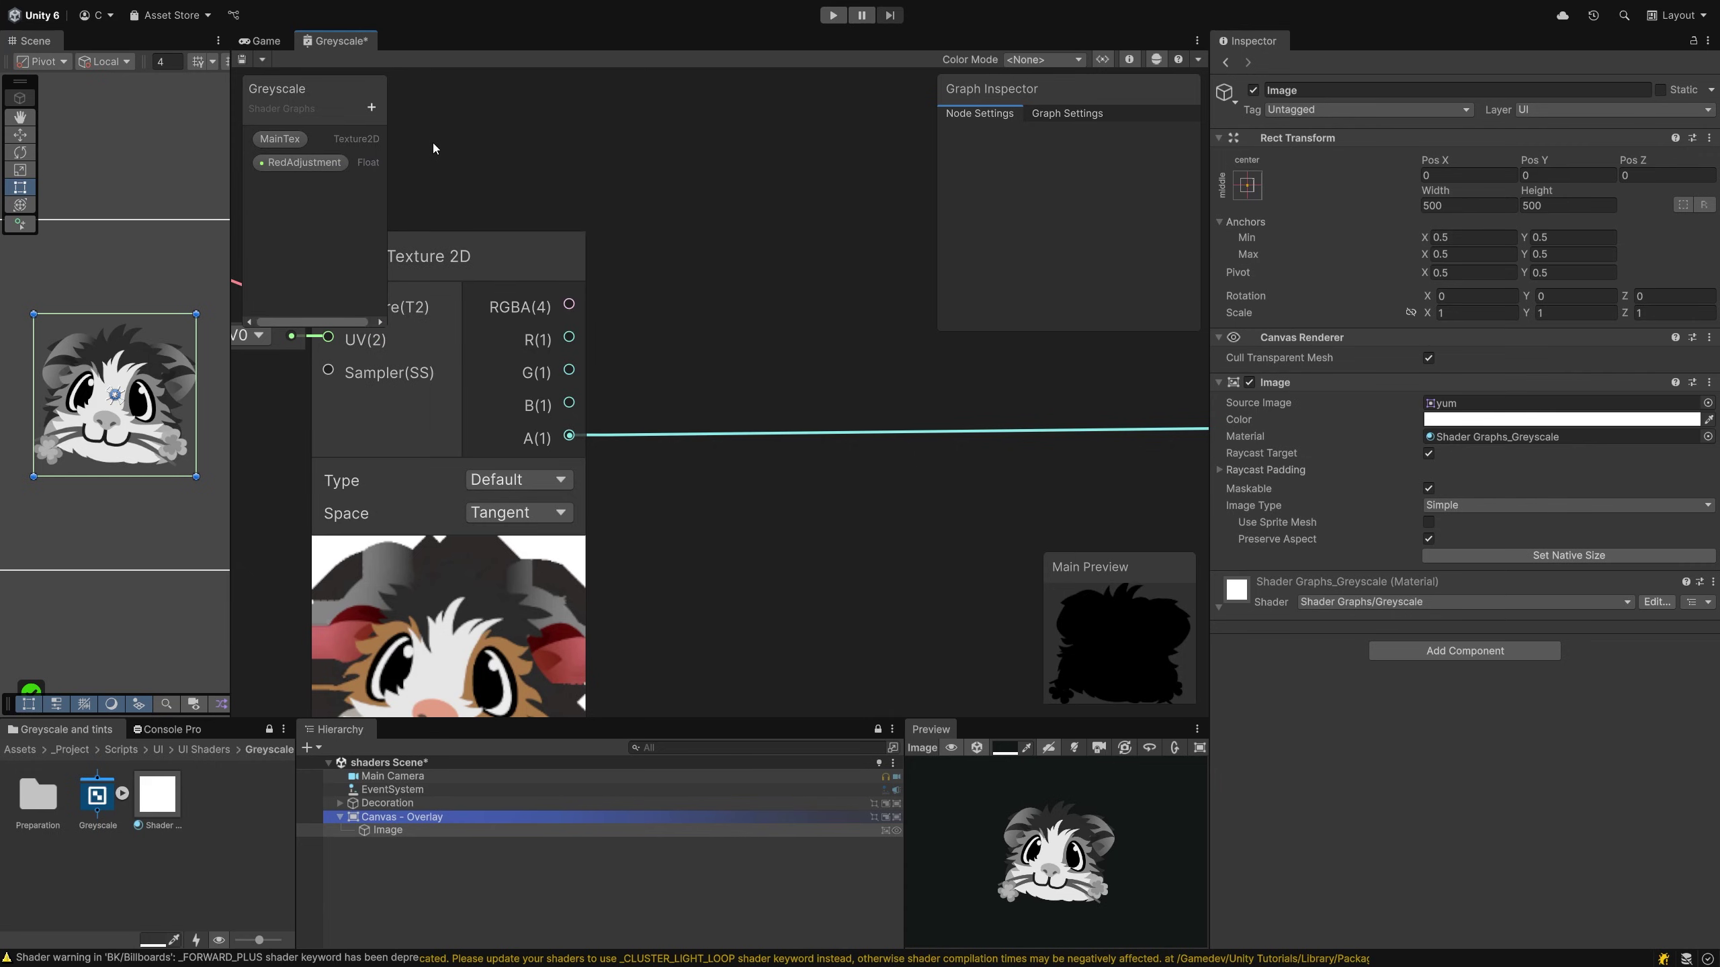
click(370, 108)
click(419, 141)
text(Gree)
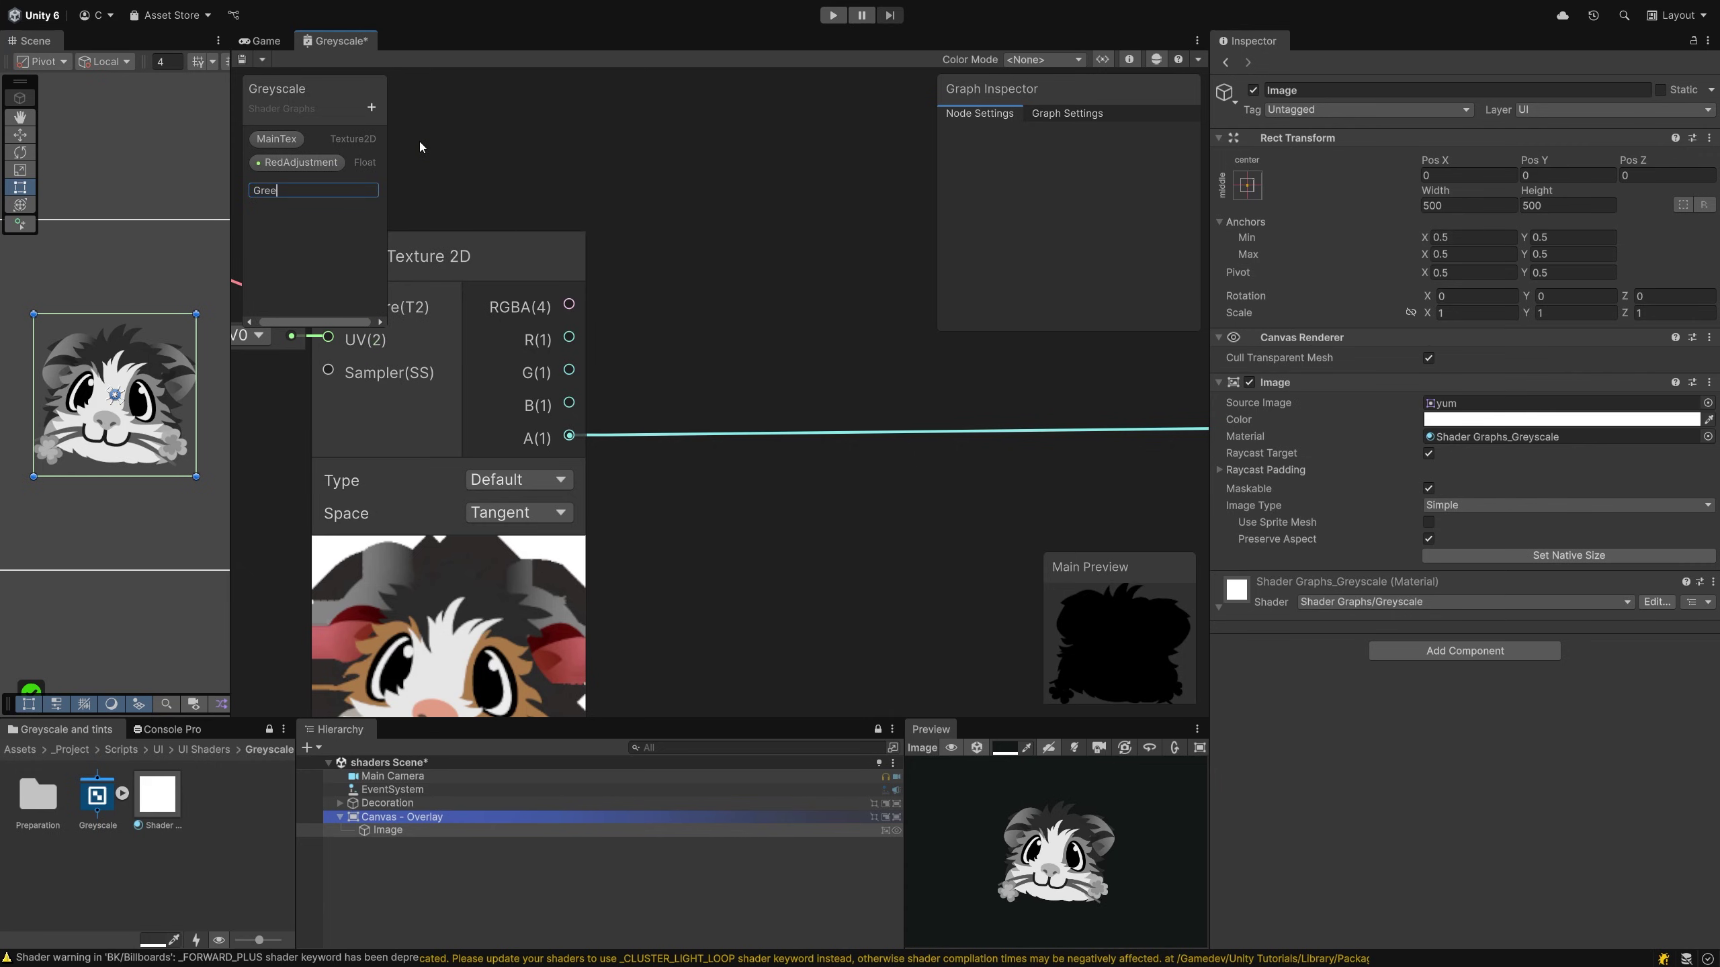
text(nAdjustment)
key(Return)
click(370, 107)
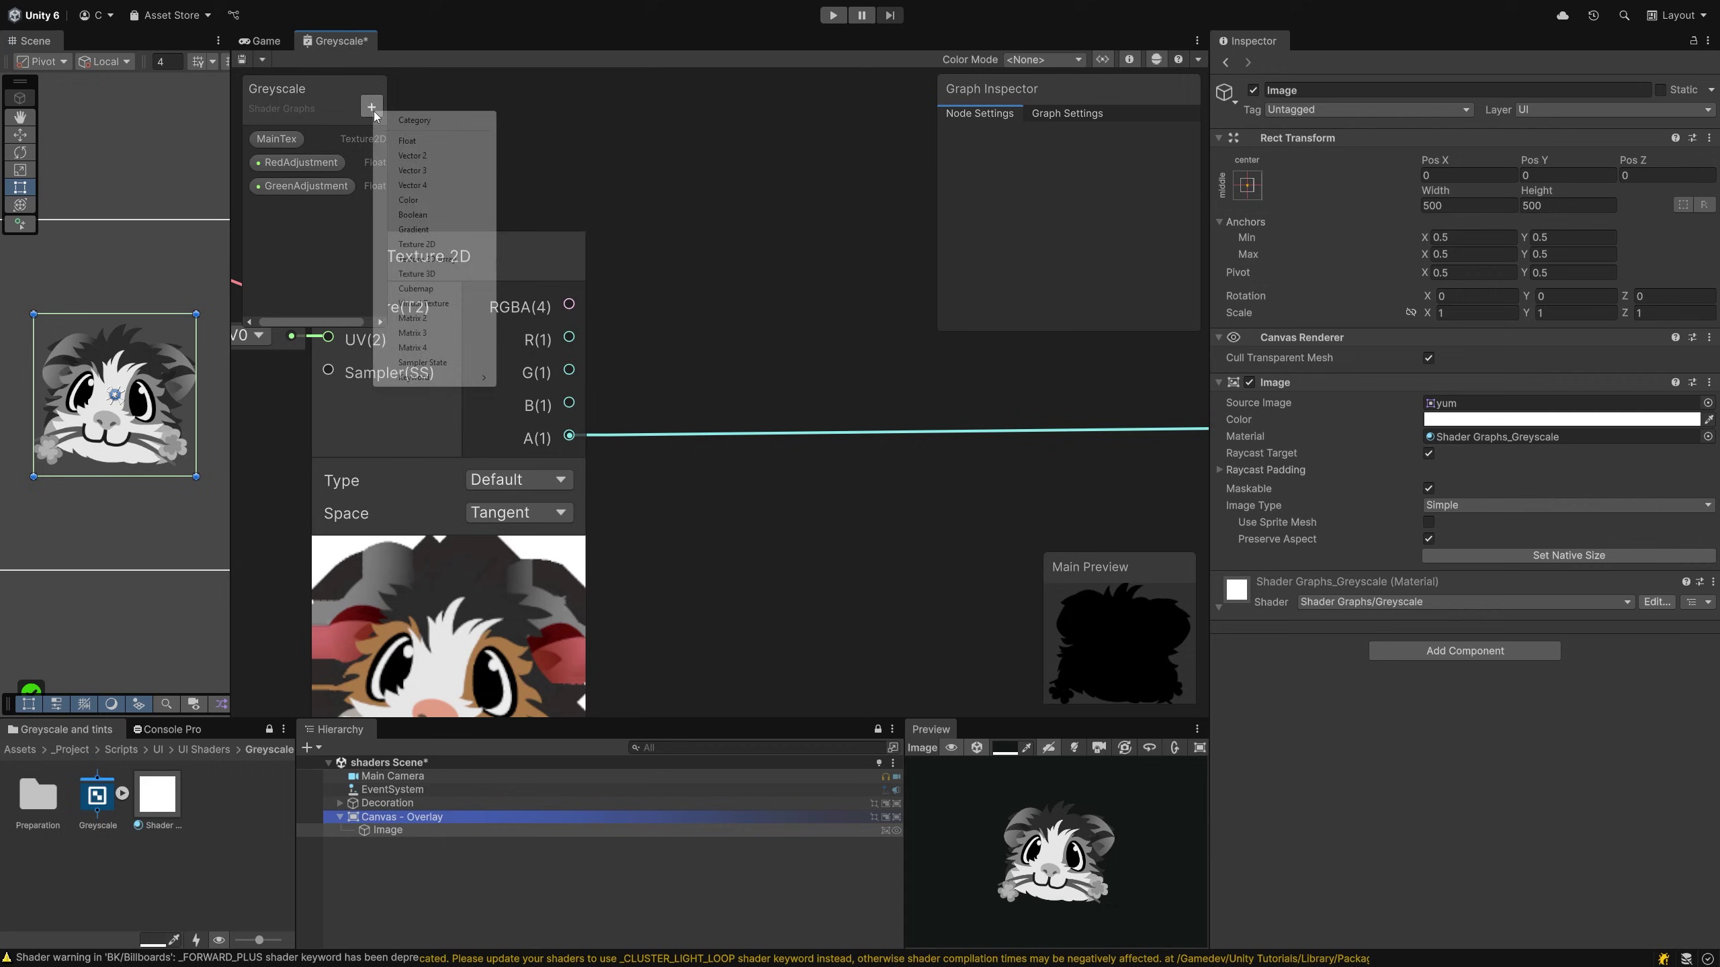
click(421, 143)
text(BlueAdjustment)
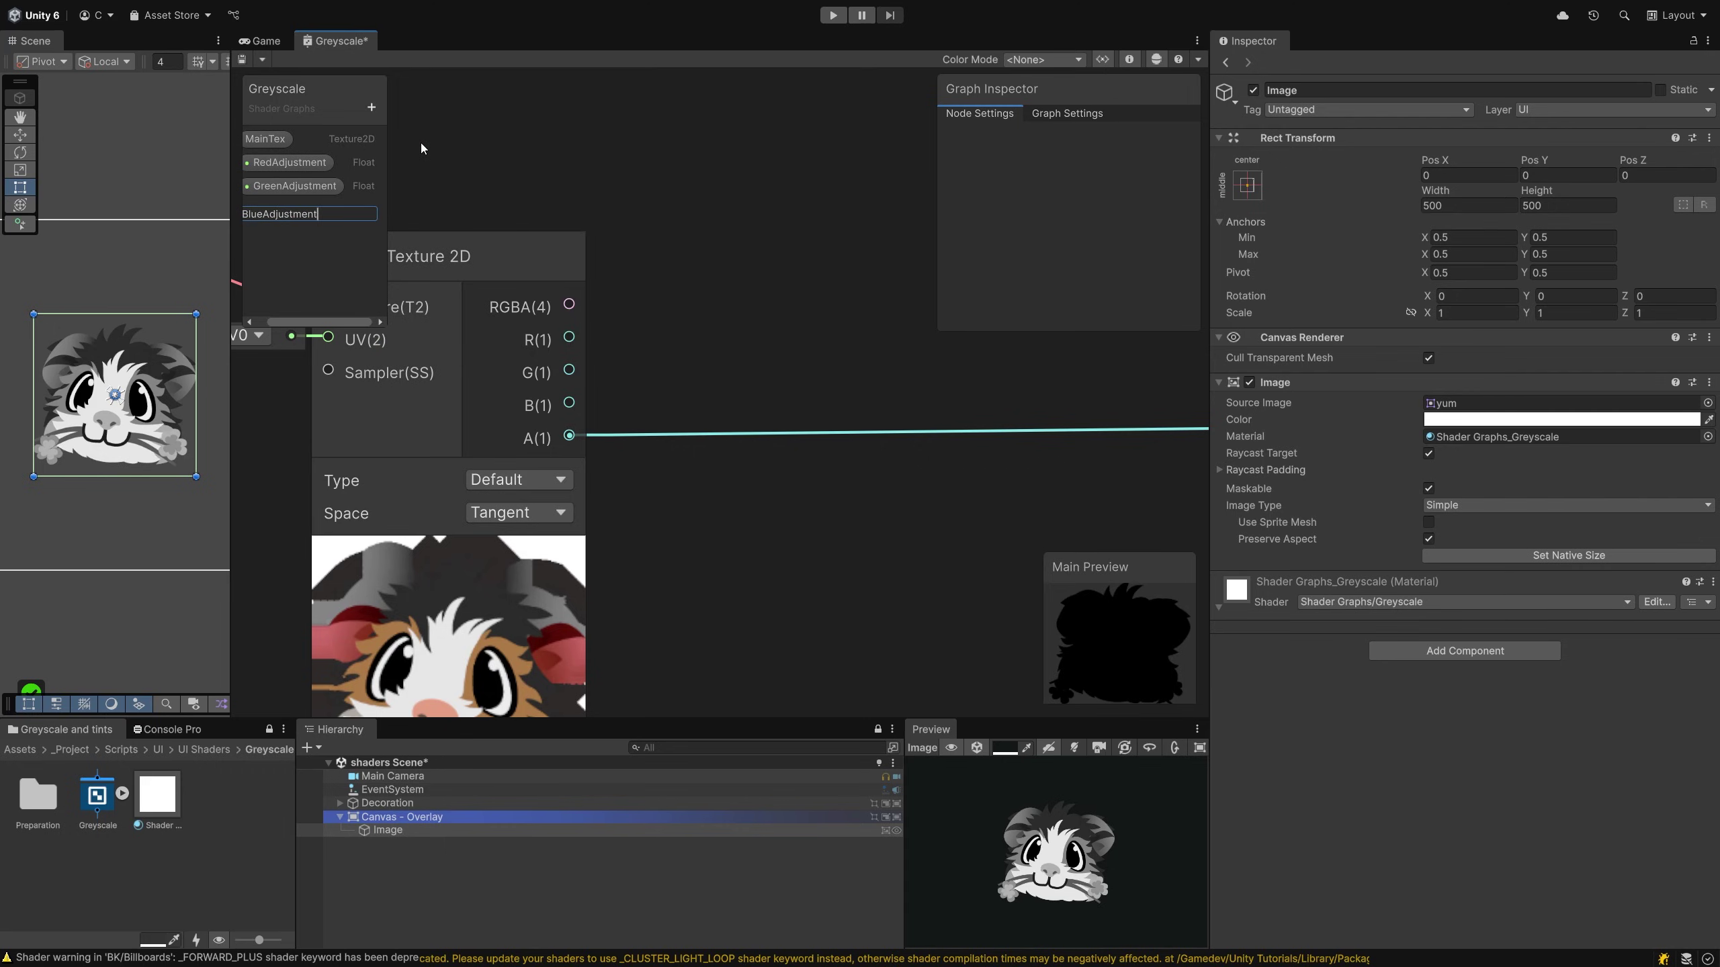
key(Return)
Set RedAdjustment and GreenAdjustment to a default value of 1
click(314, 164)
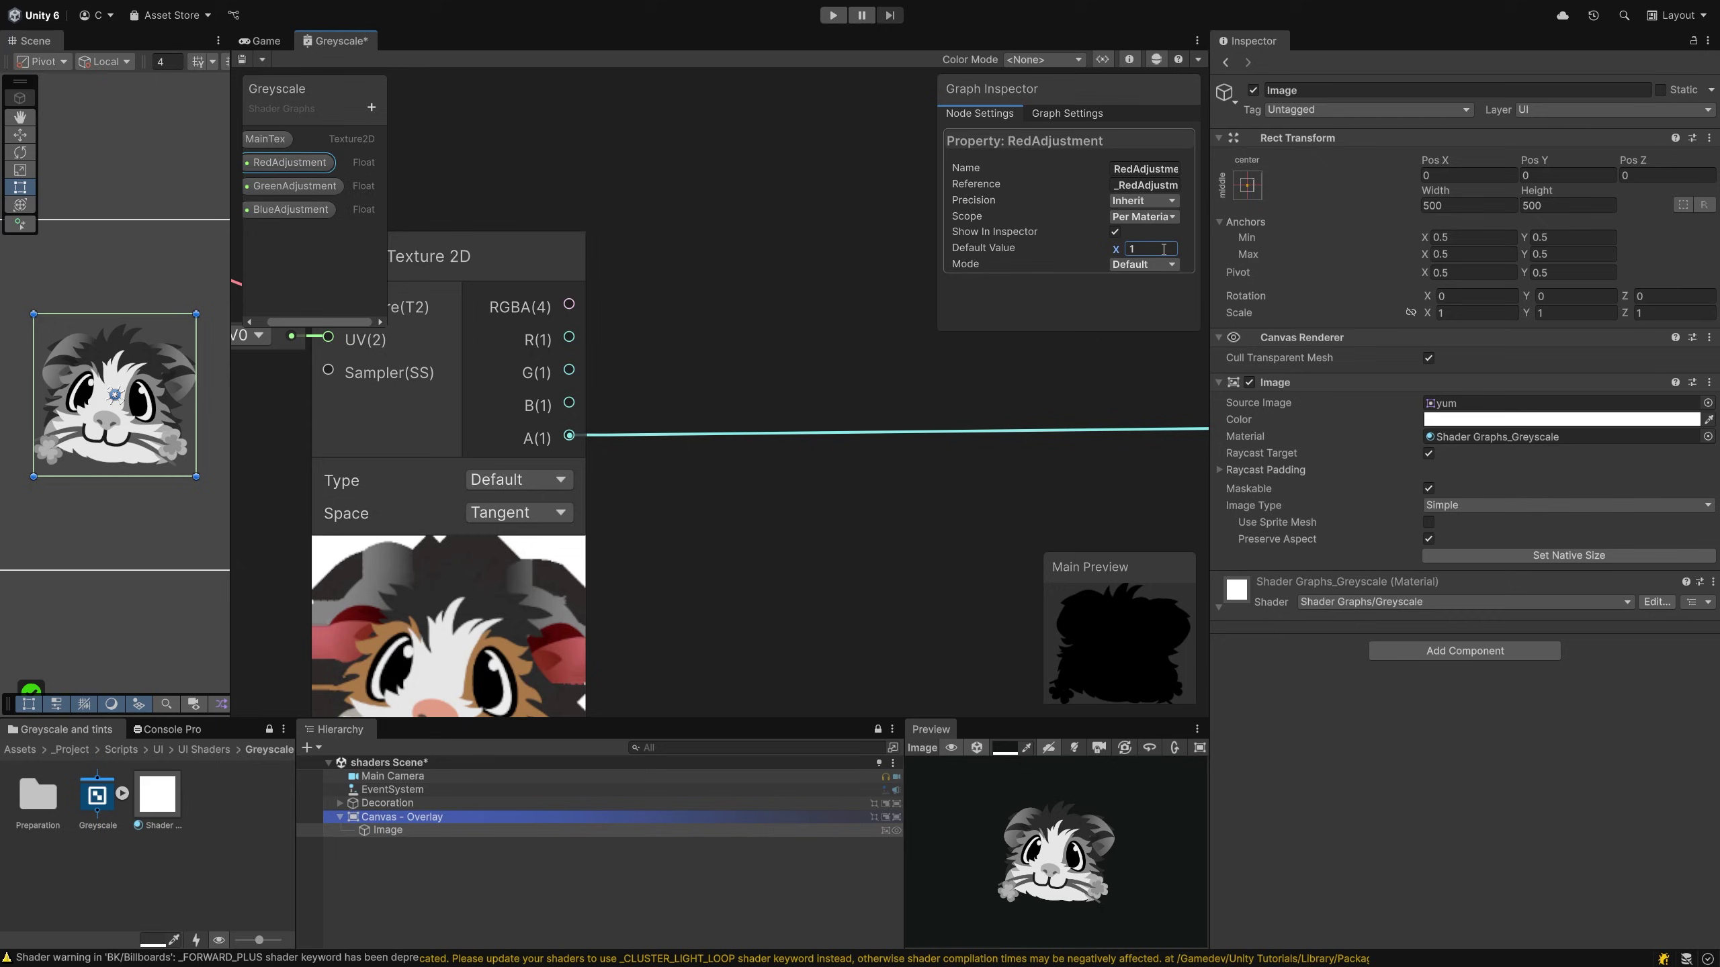
click(297, 186)
click(1152, 249)
text(1)
click(291, 209)
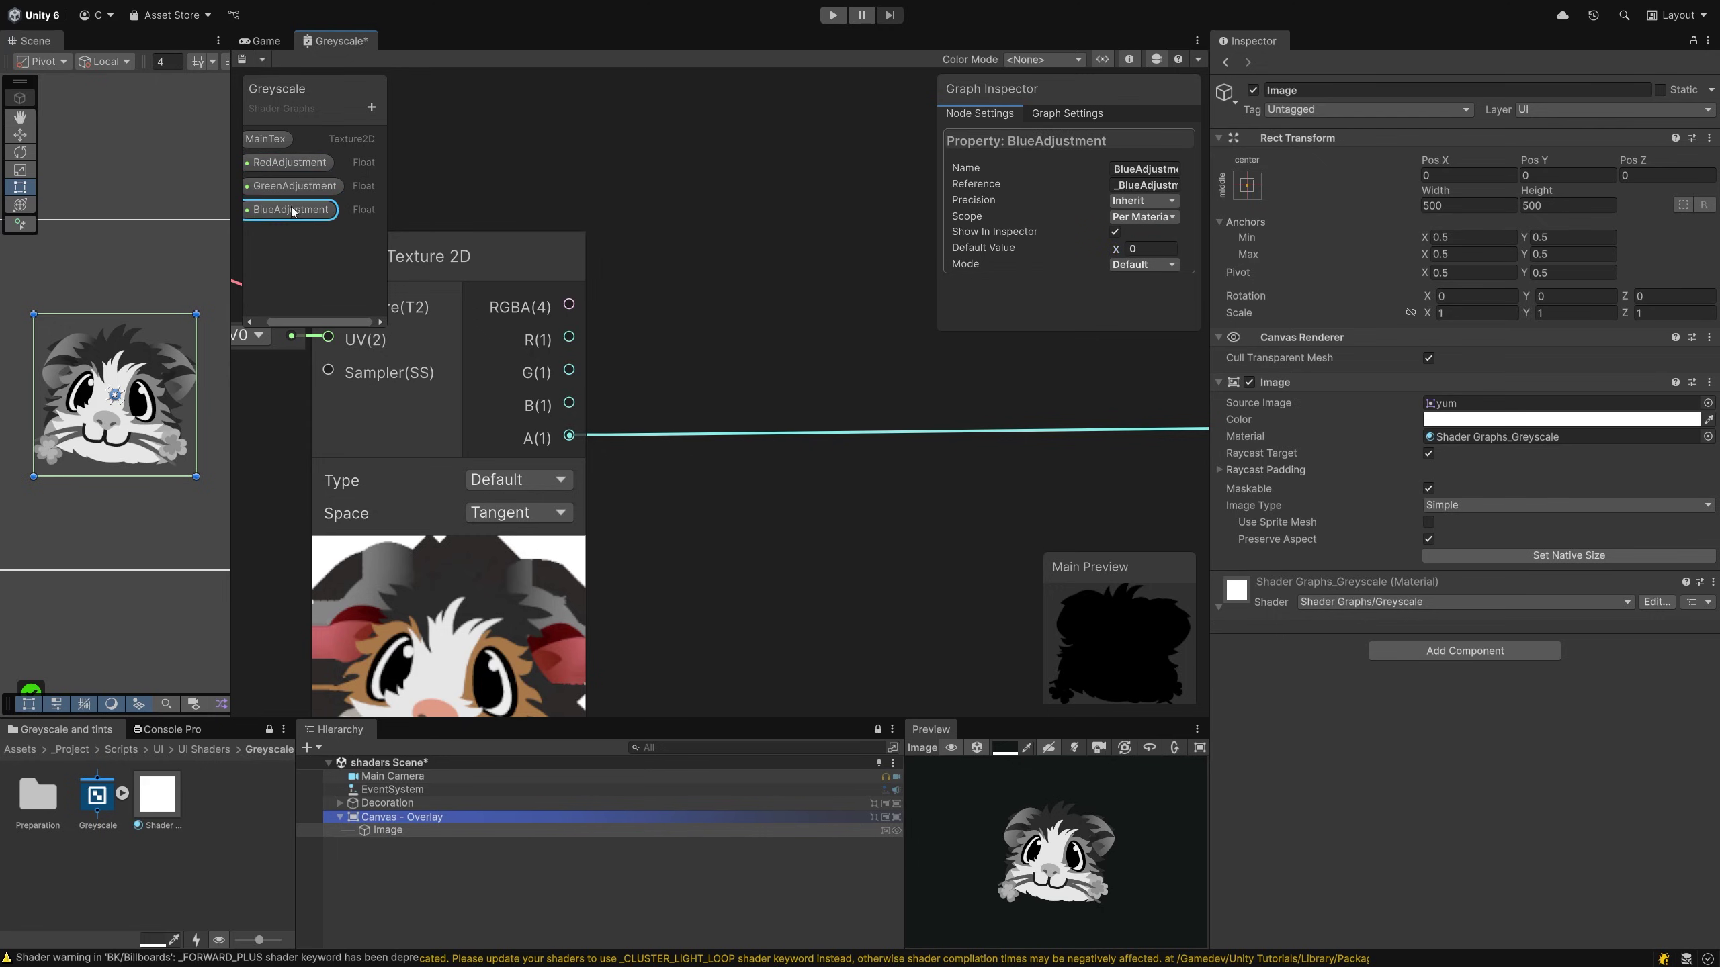
Set BlueAdjustment's default value to 1
click(1162, 249)
text(1)
scroll(634, 645, down, 4)
click(634, 645)
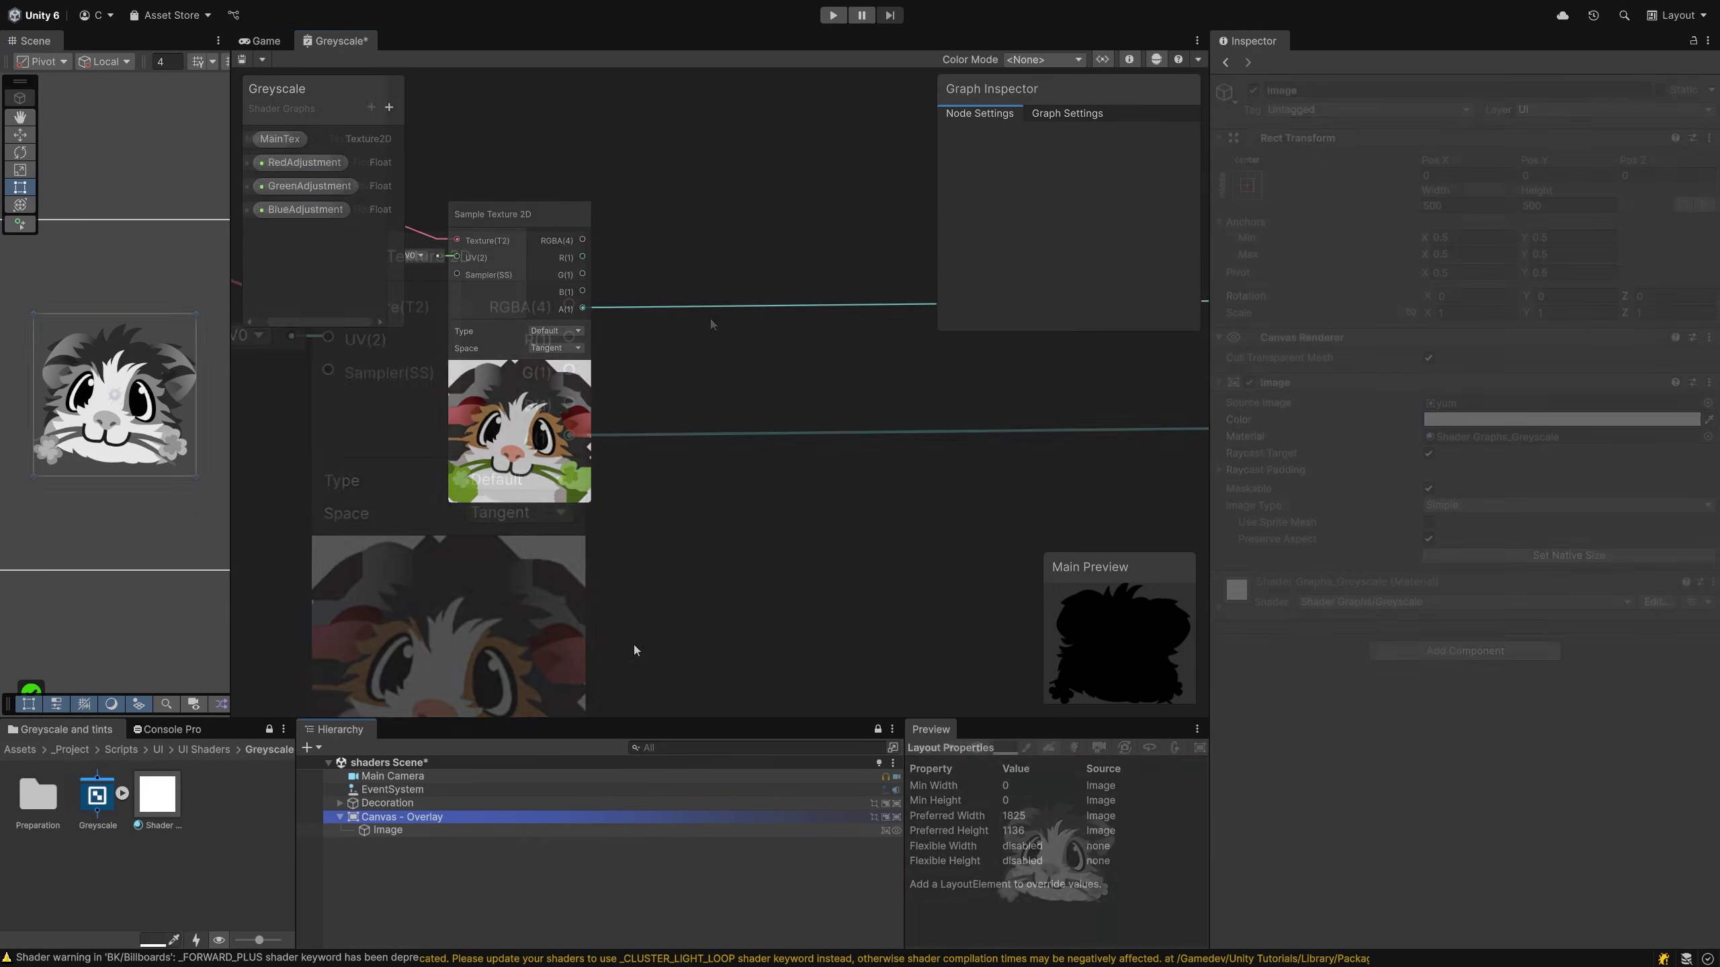
Feed the red channel into a Contrast node driven by RedAdjustment
drag(582, 258, 706, 458)
text(Contrast)
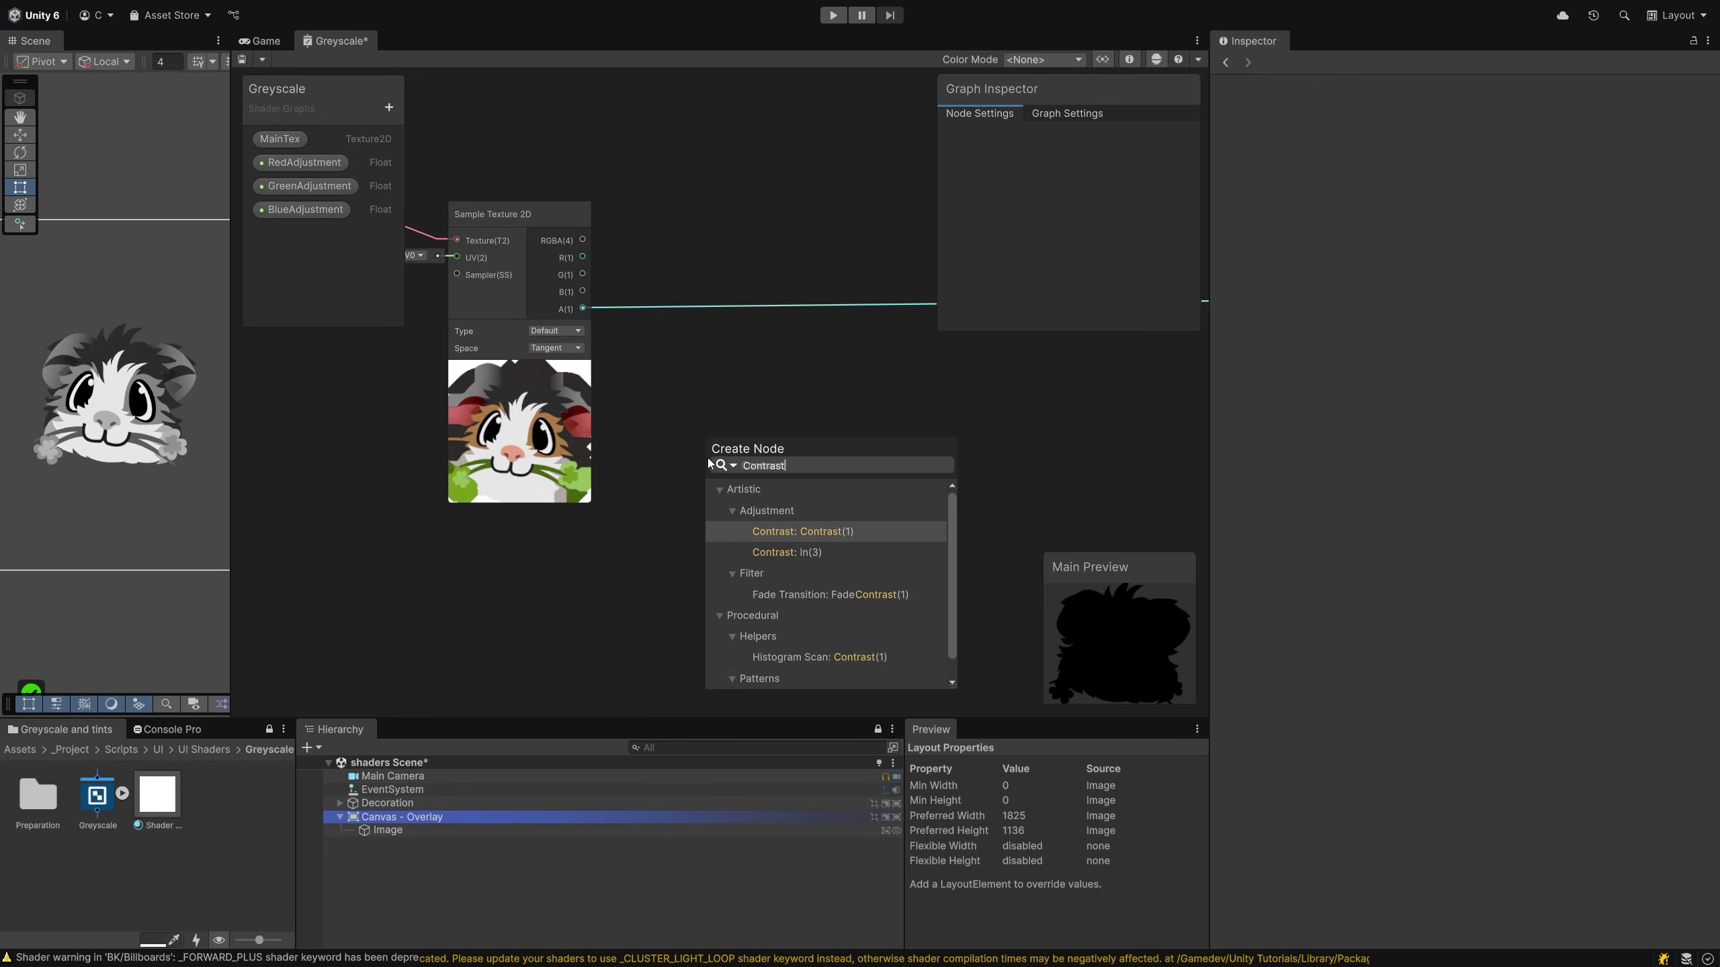
click(798, 554)
middle_drag(866, 528, 704, 478)
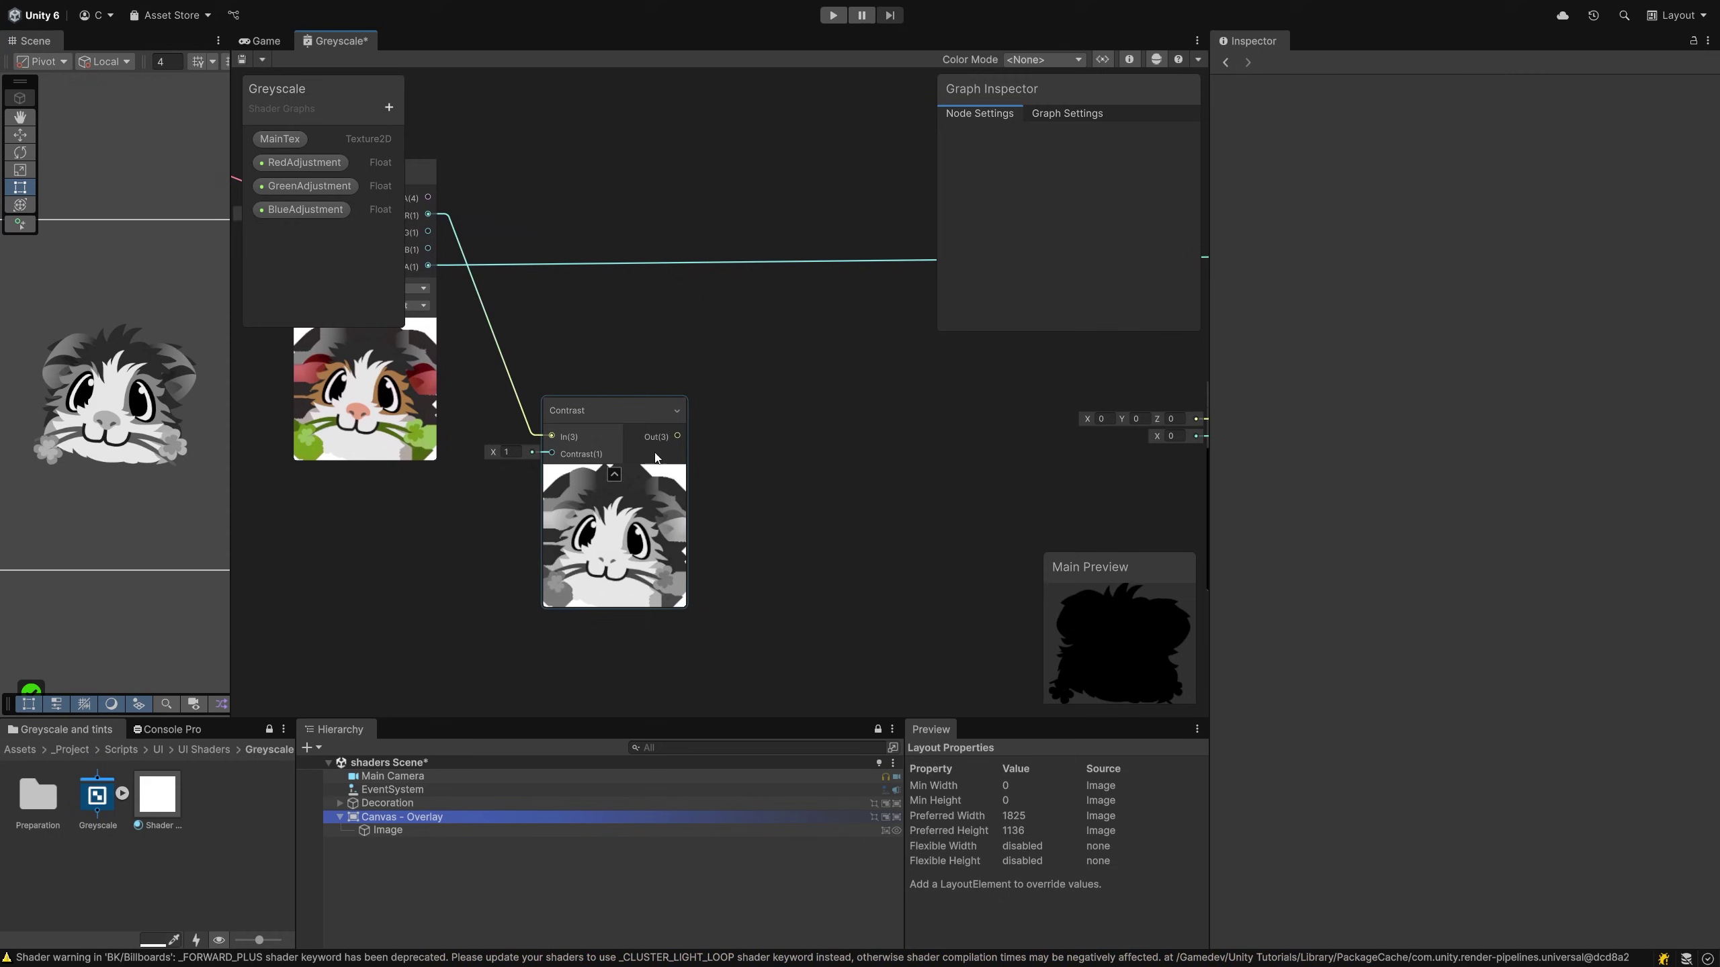
drag(593, 401, 681, 464)
drag(331, 166, 639, 509)
drag(529, 529, 529, 510)
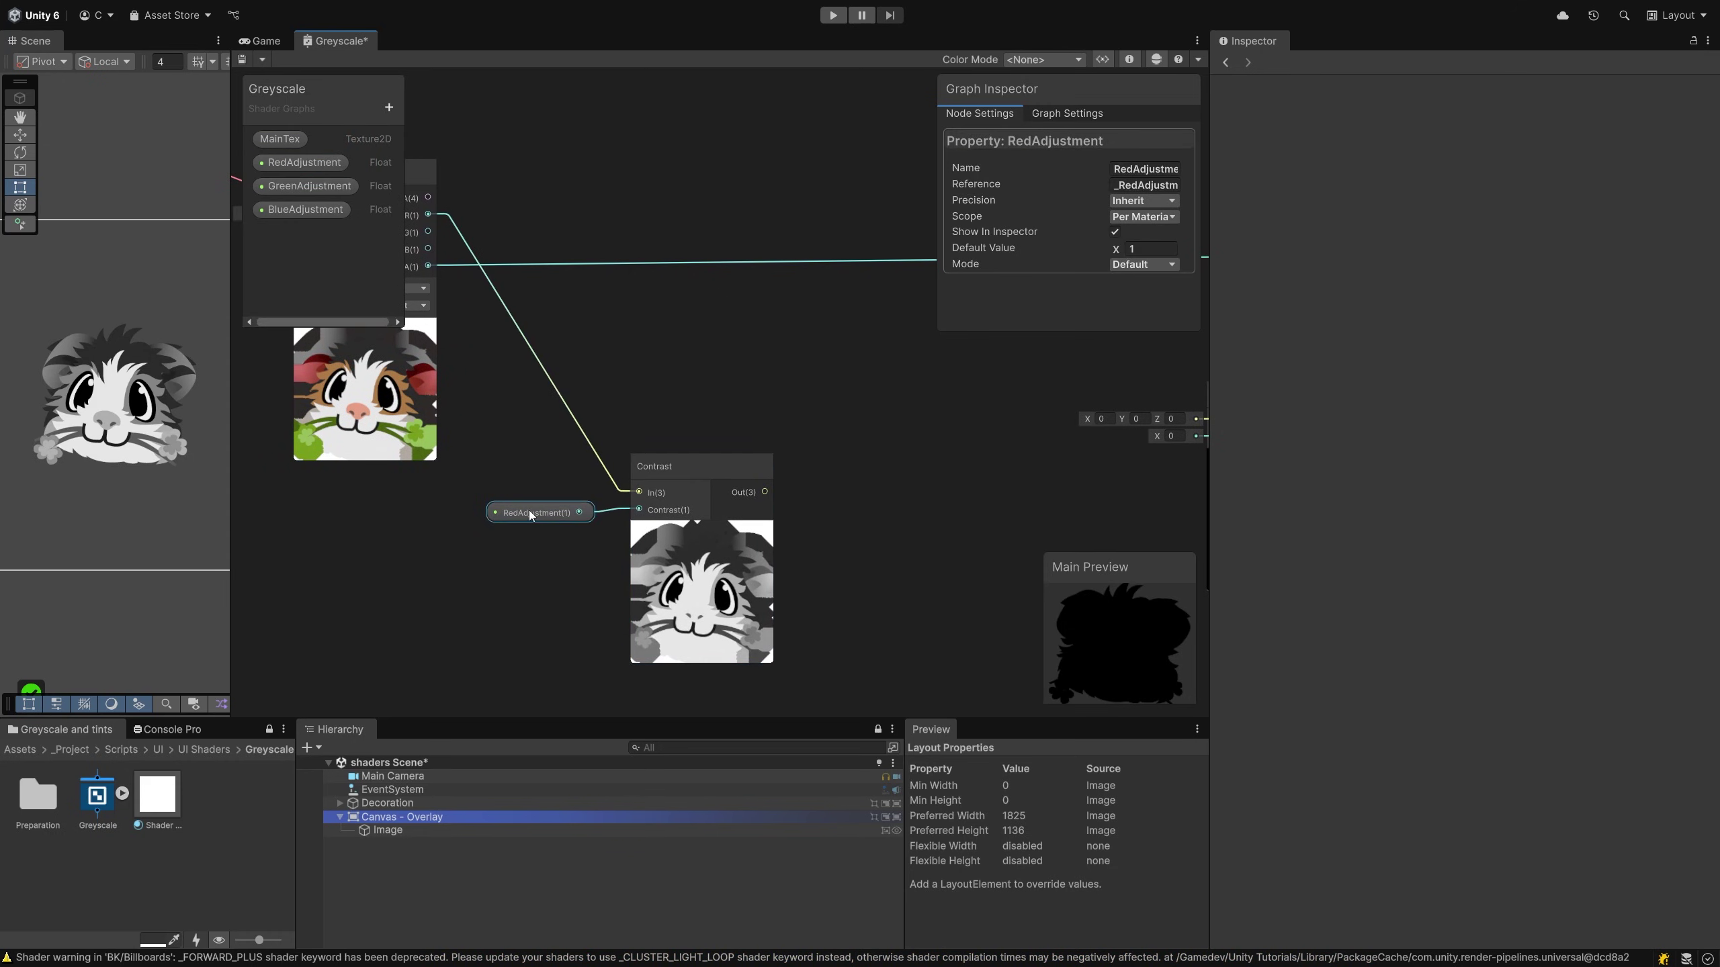
Give the green and blue channels their own Contrast nodes
scroll(545, 476, down, 3)
middle_drag(599, 596, 623, 541)
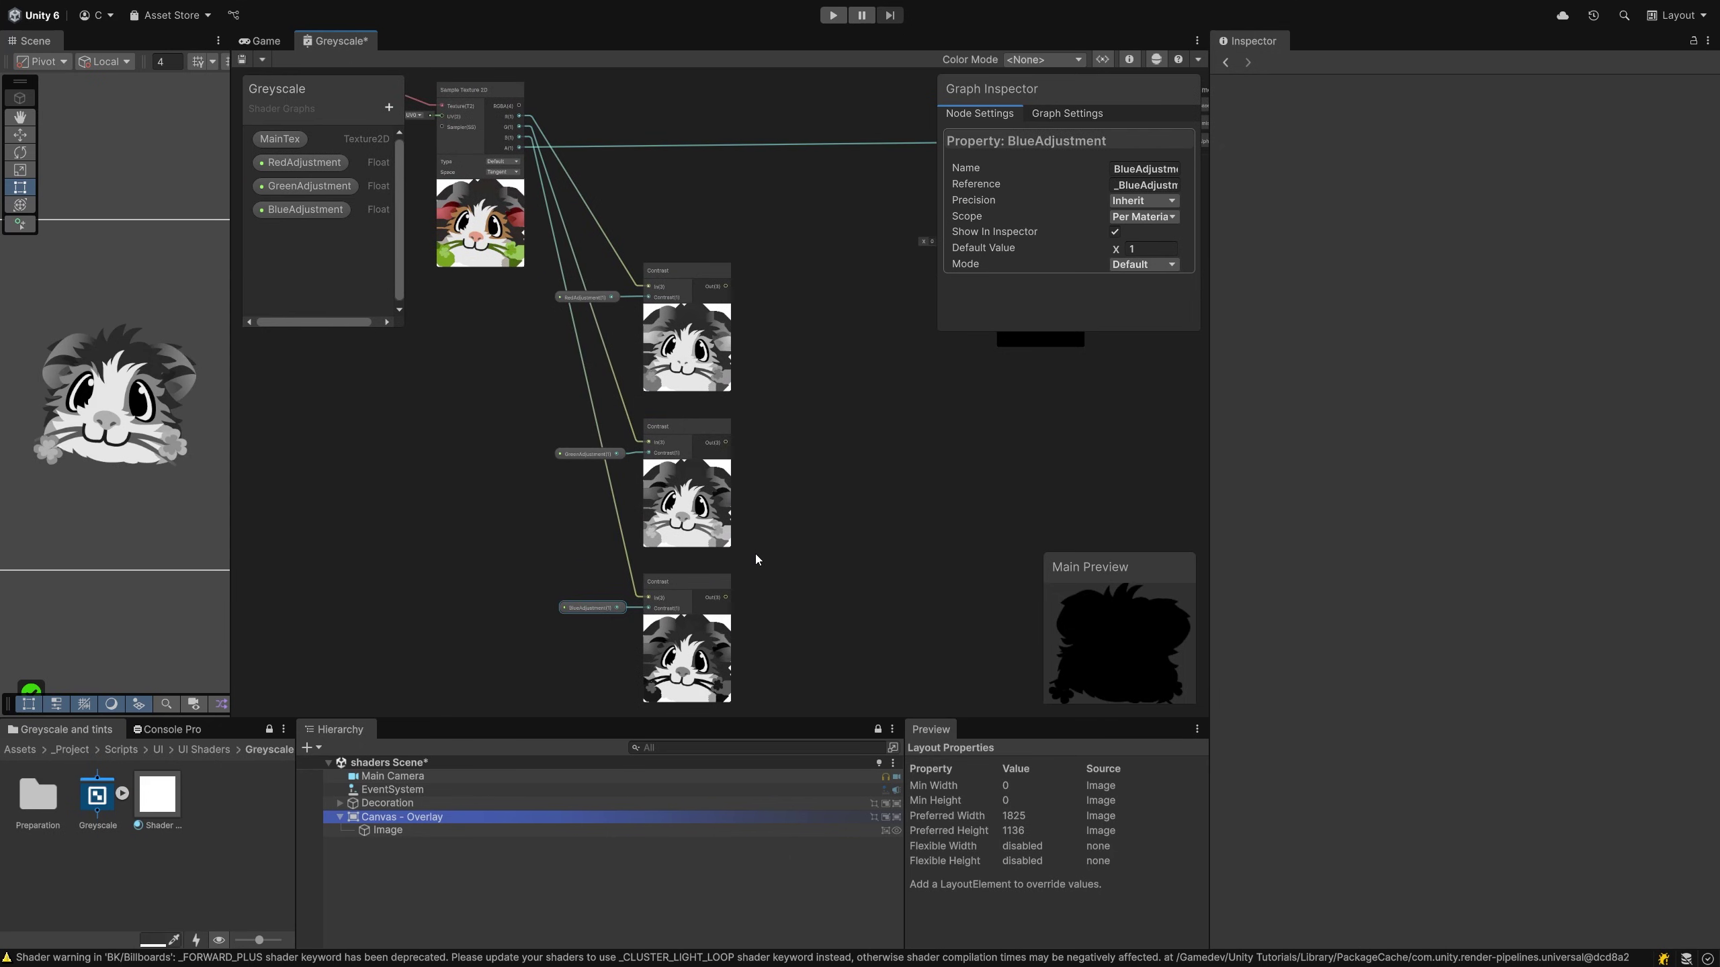
middle_drag(757, 557, 664, 500)
Add a Combine node beside the three Contrast nodes
click(714, 369)
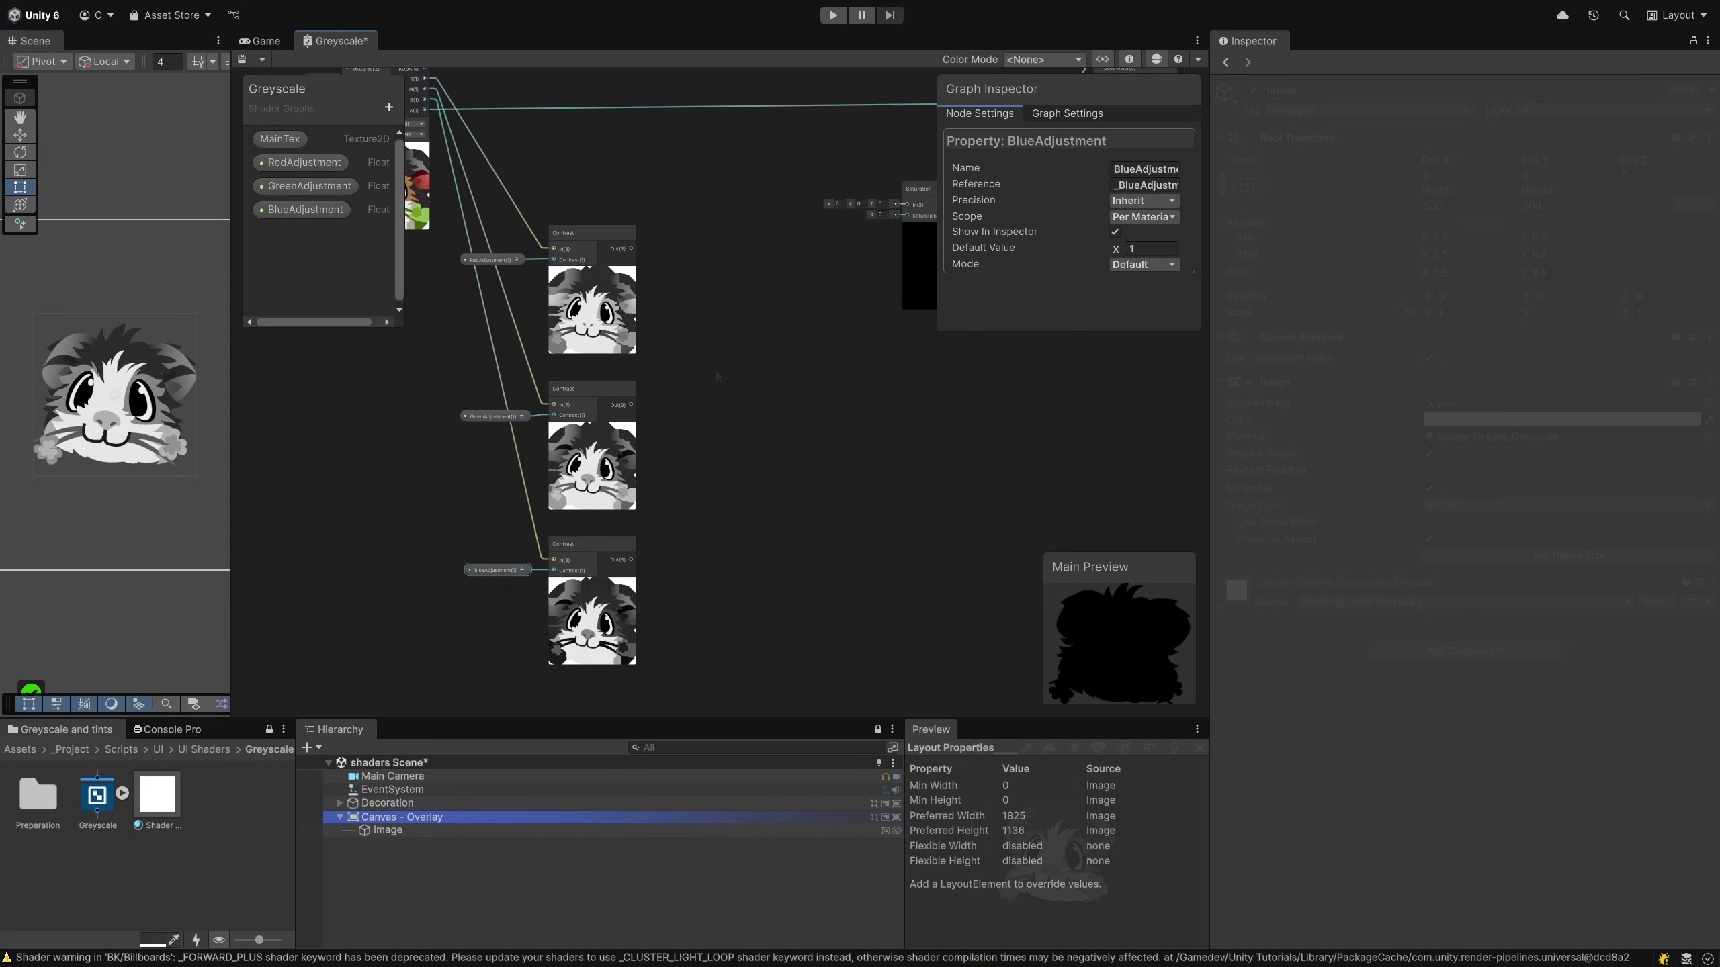
key(space)
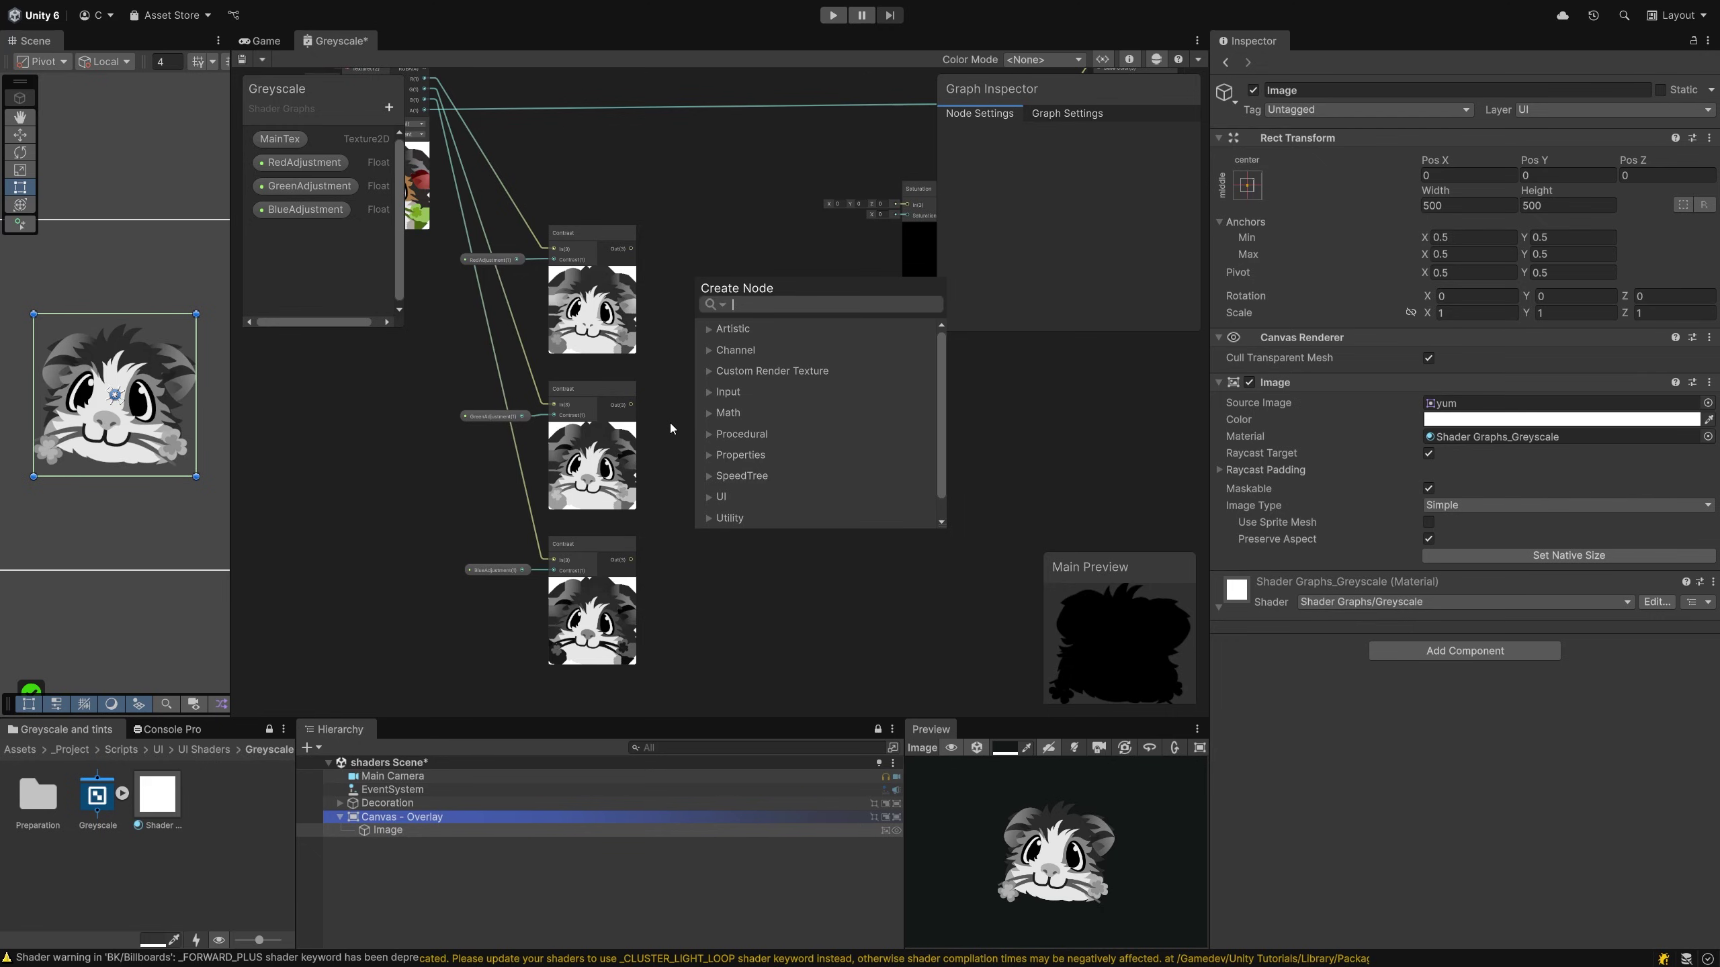
text(Combine)
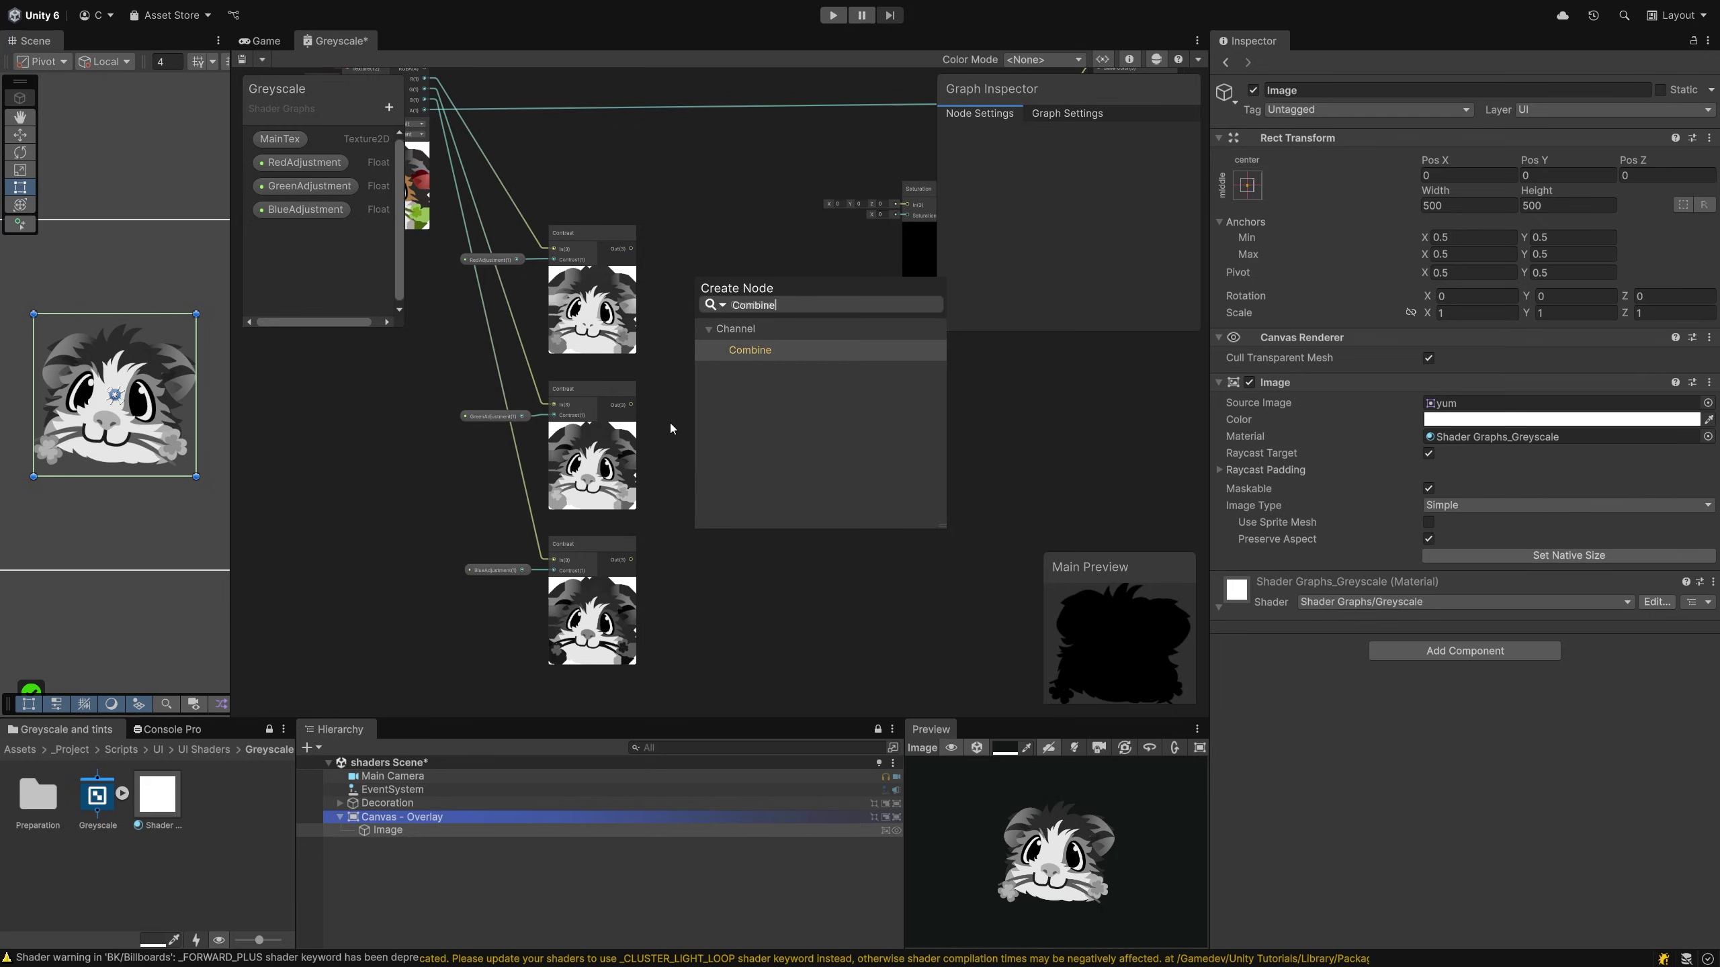
key(Return)
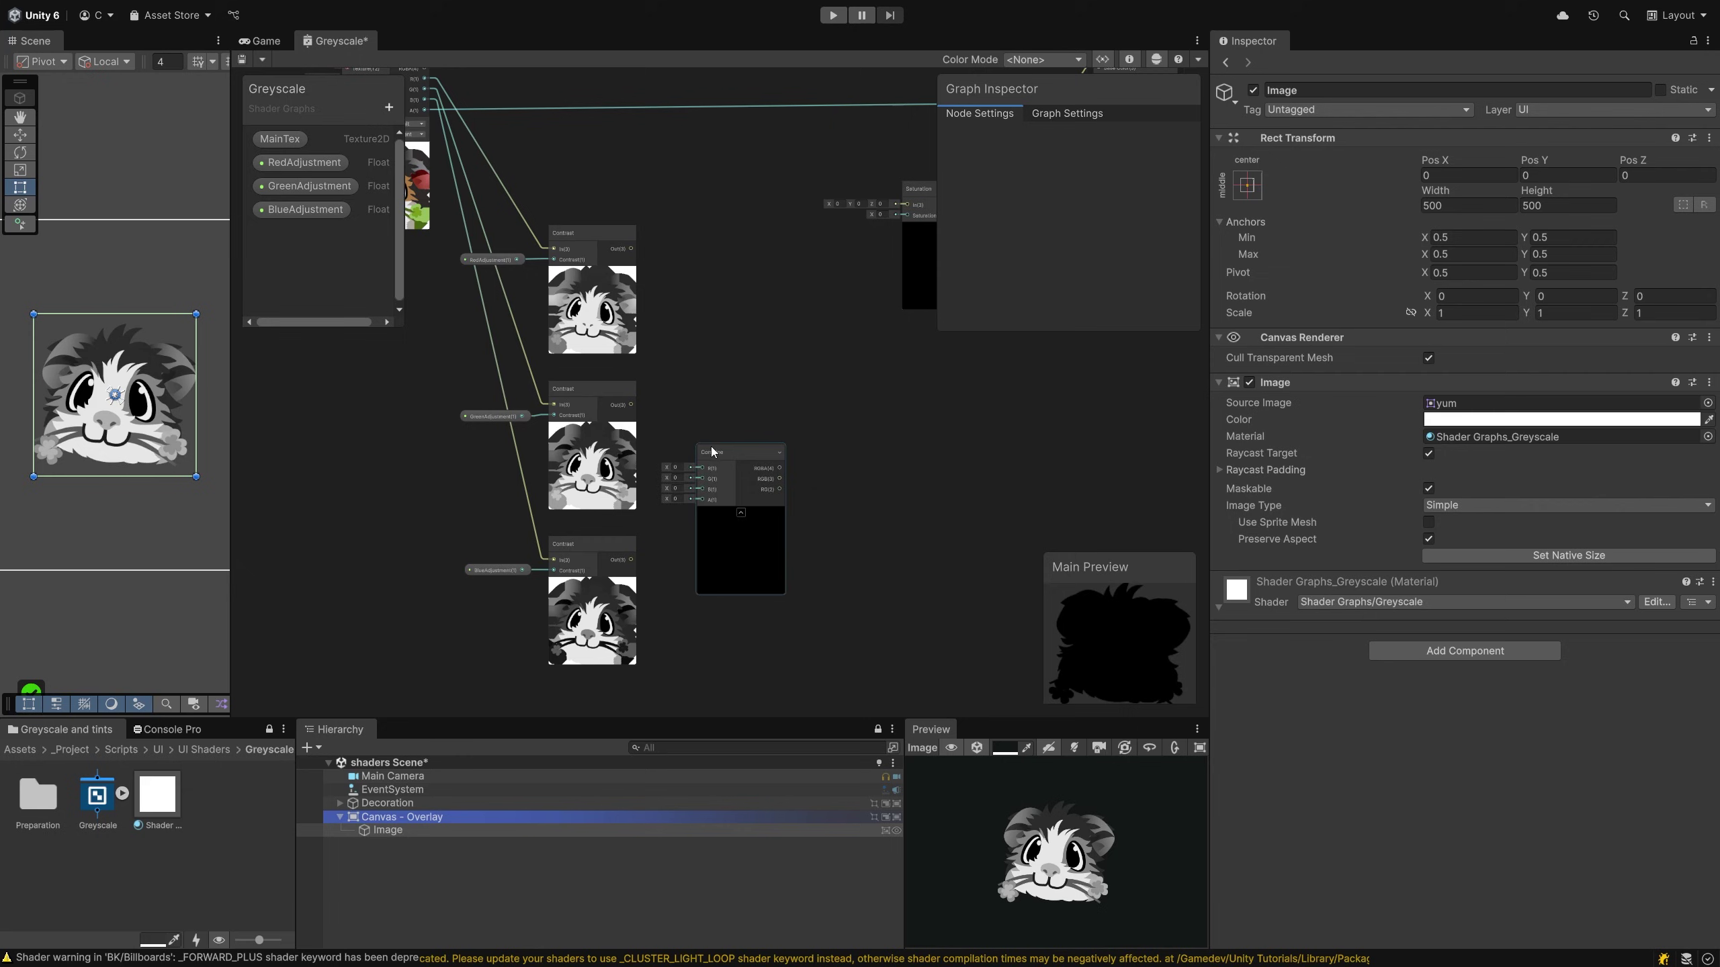
drag(678, 435, 747, 334)
Wire the top, middle and bottom Contrast outputs into Combine's R, G and B, aligning it with the top Contrast
drag(630, 248, 737, 362)
drag(631, 404, 735, 369)
drag(630, 559, 736, 379)
mouse_move(766, 512)
middle_down()
mouse_move(674, 547)
mouse_move(744, 507)
middle_up()
drag(735, 338, 695, 228)
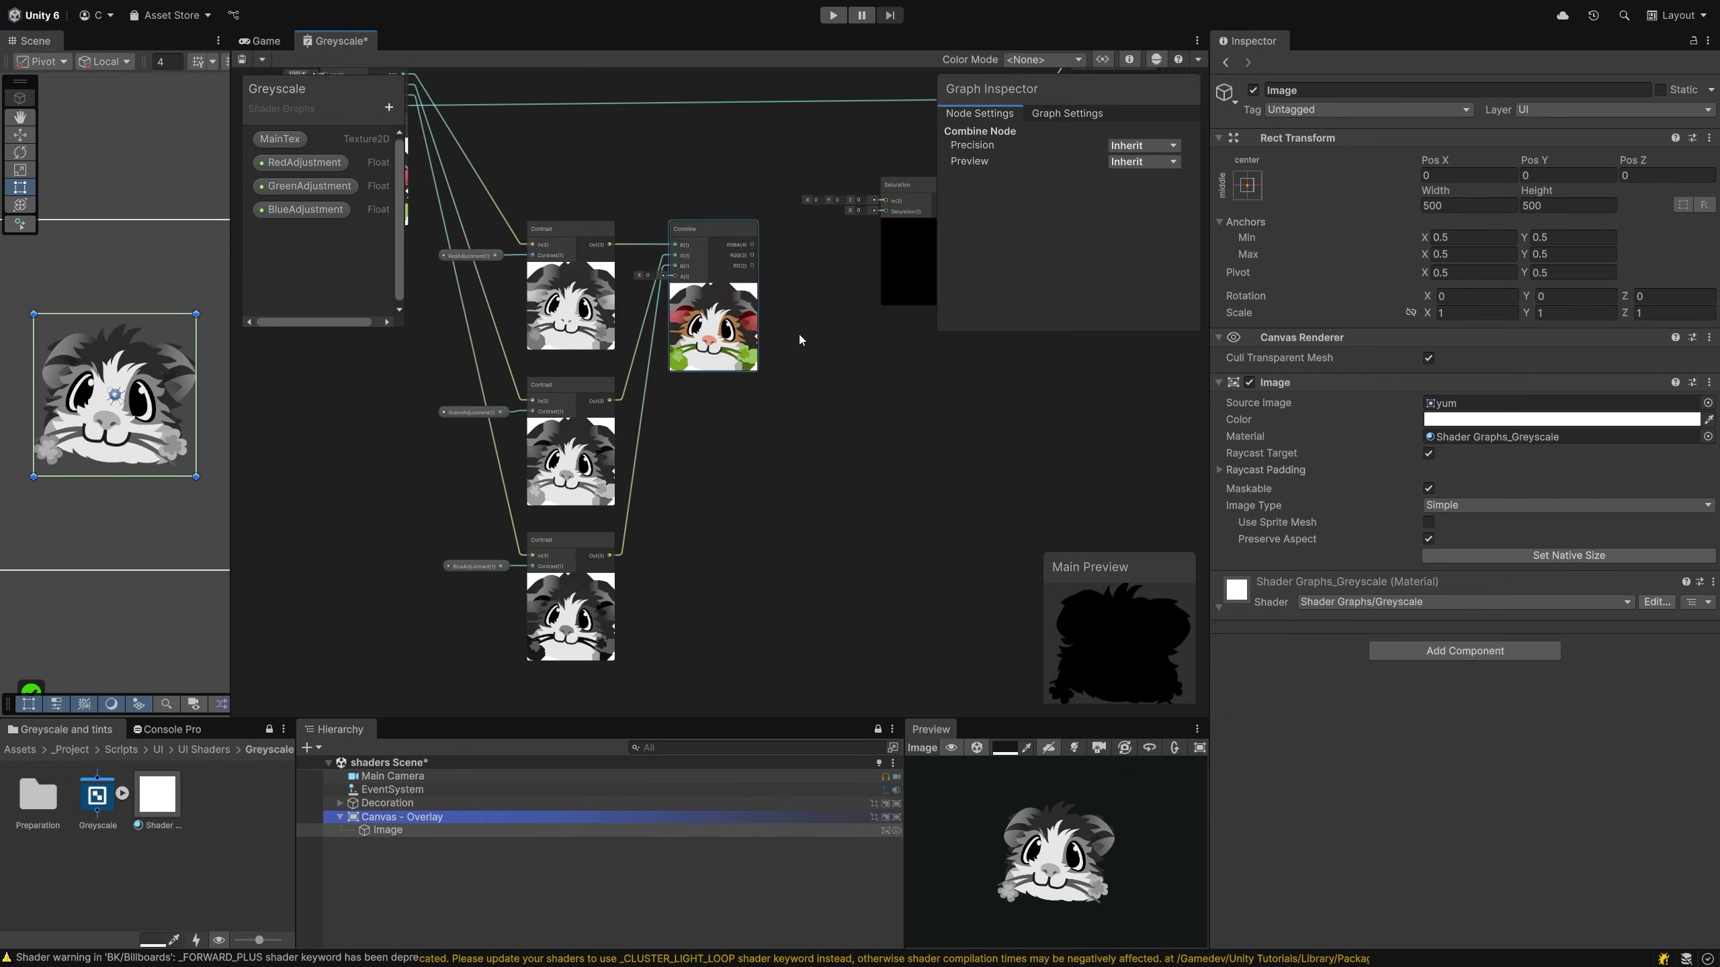
Connect Combine's RGBA output to the Saturation node's input
middle_drag(794, 290, 680, 371)
drag(638, 325, 695, 310)
click(723, 287)
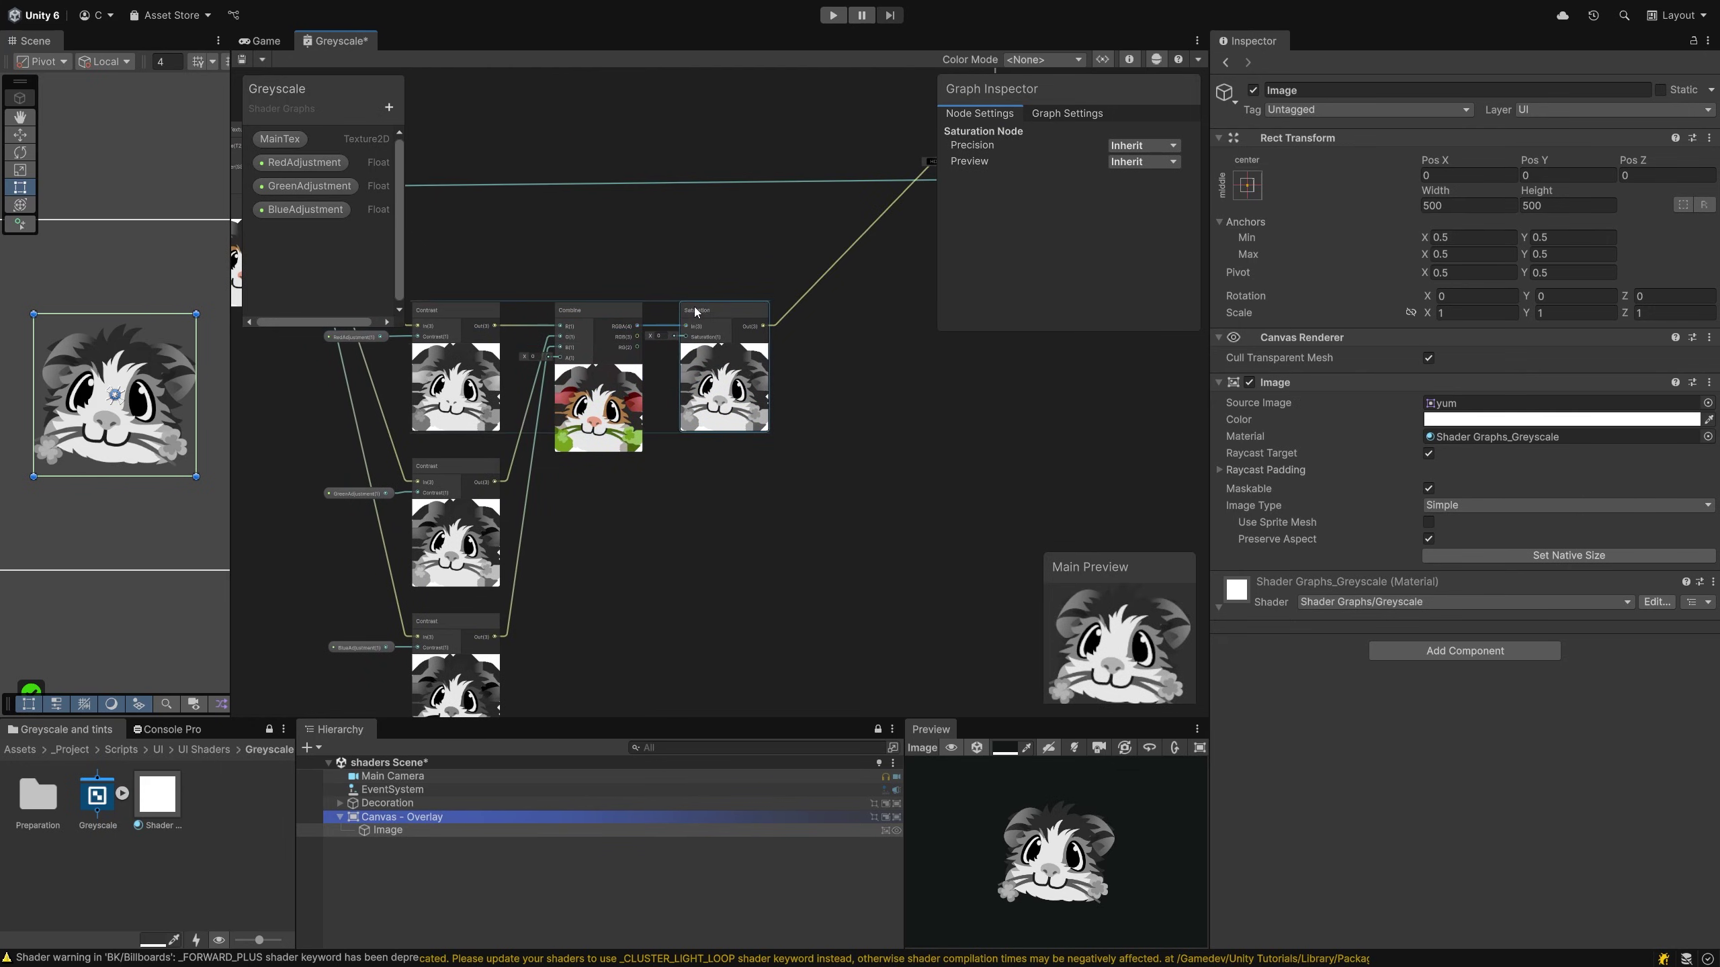
scroll(772, 430, down, 5)
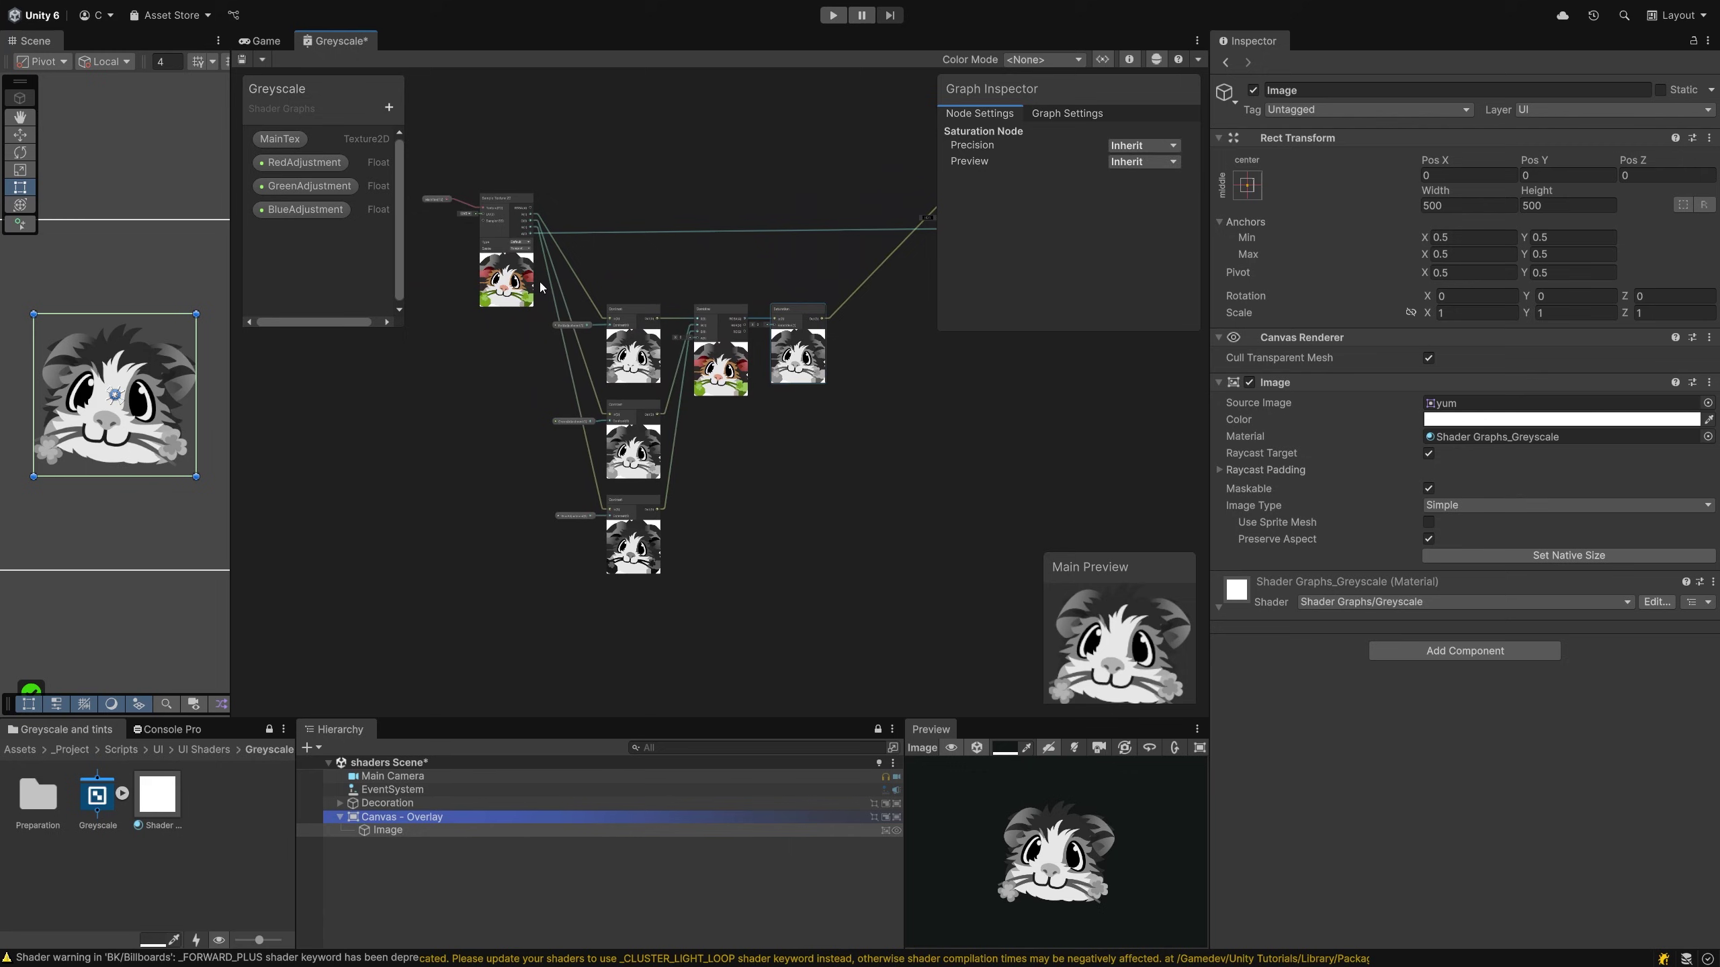
Group the colour-processing nodes under the title 'Combine to Greyscale'
drag(540, 281, 814, 431)
drag(840, 619, 841, 613)
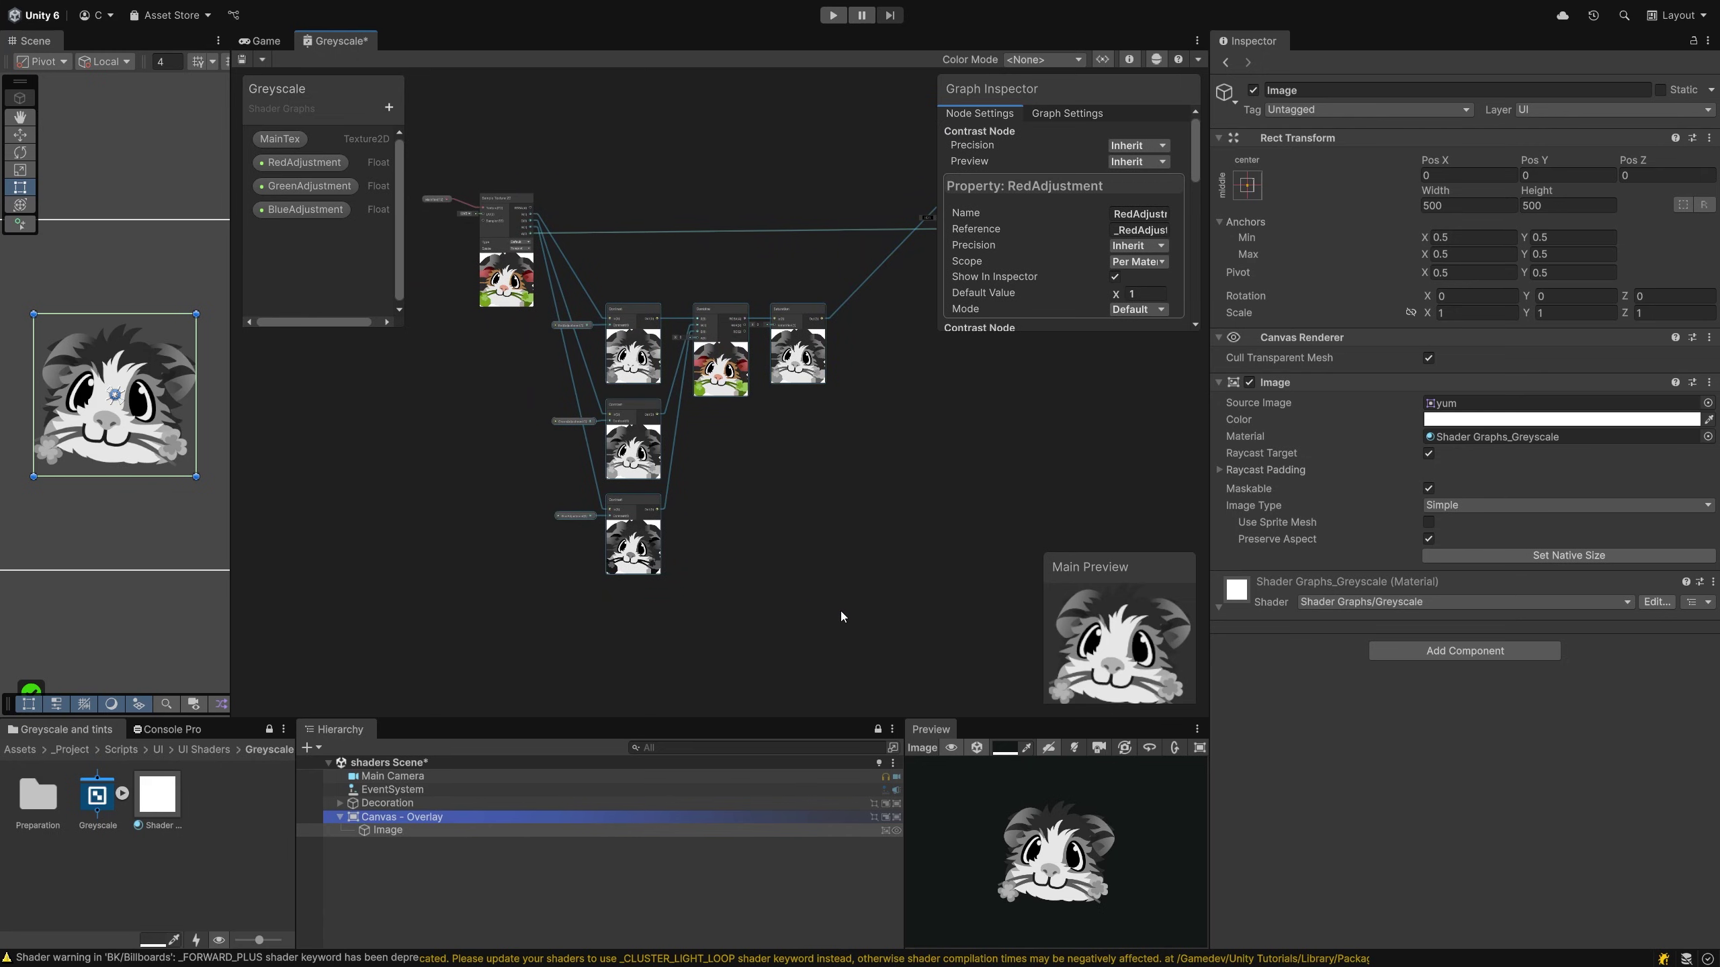
key(ctrl+g)
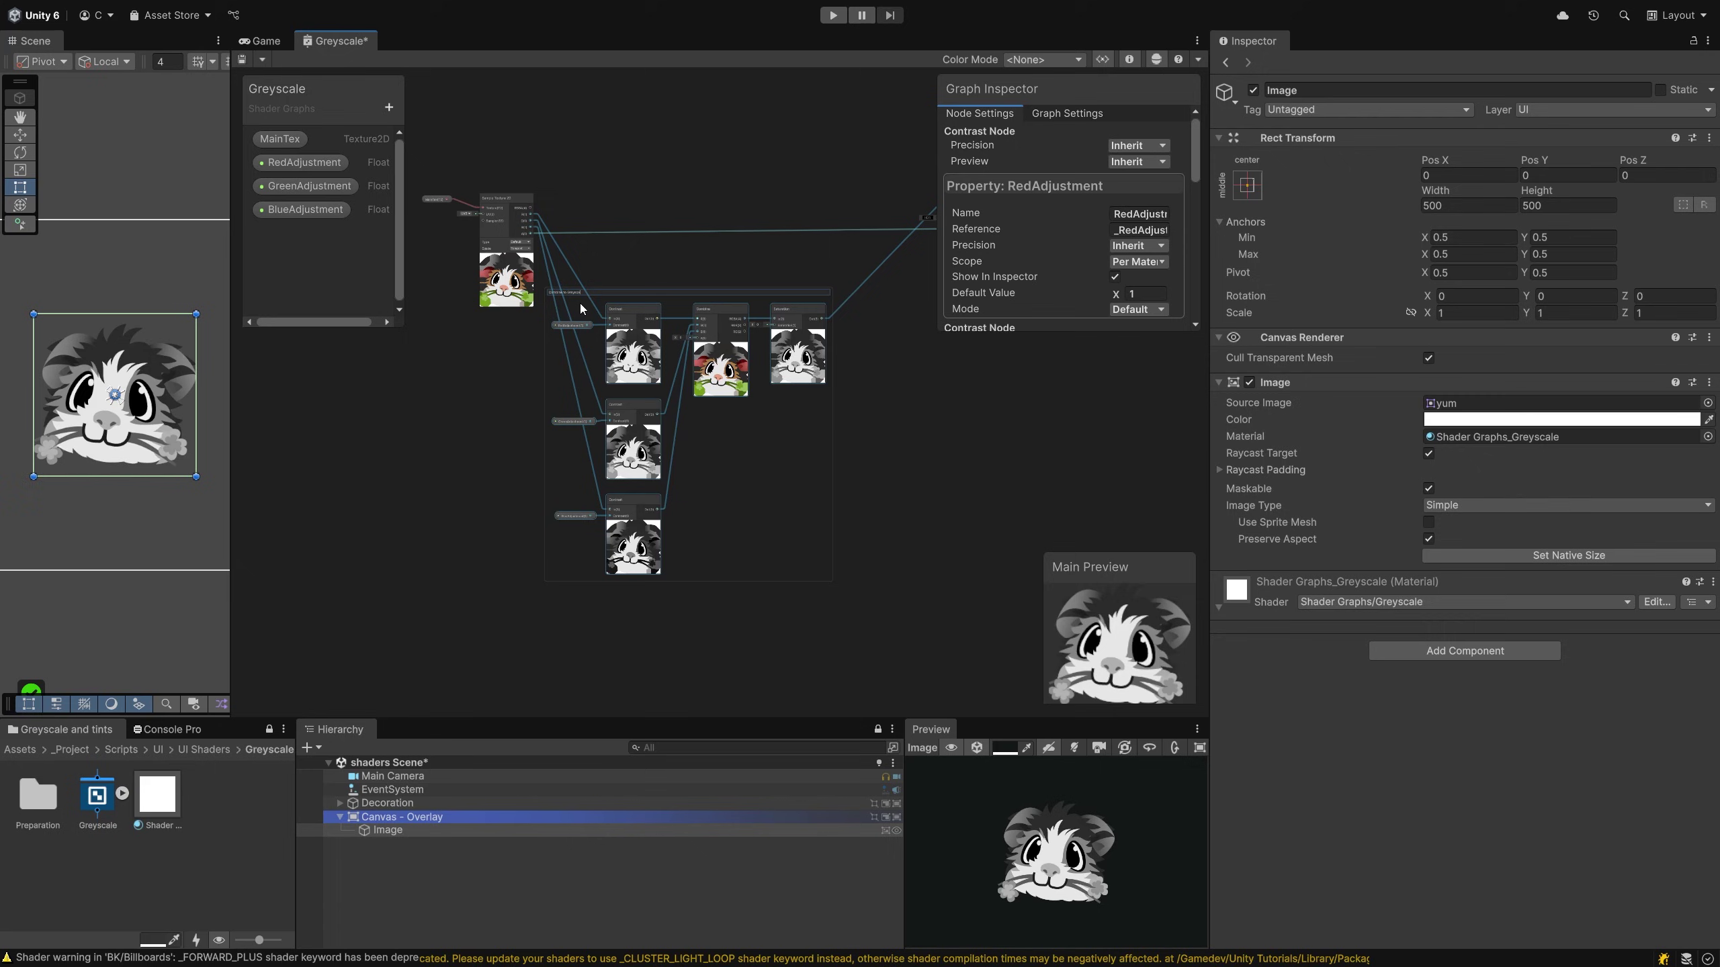
key(Return)
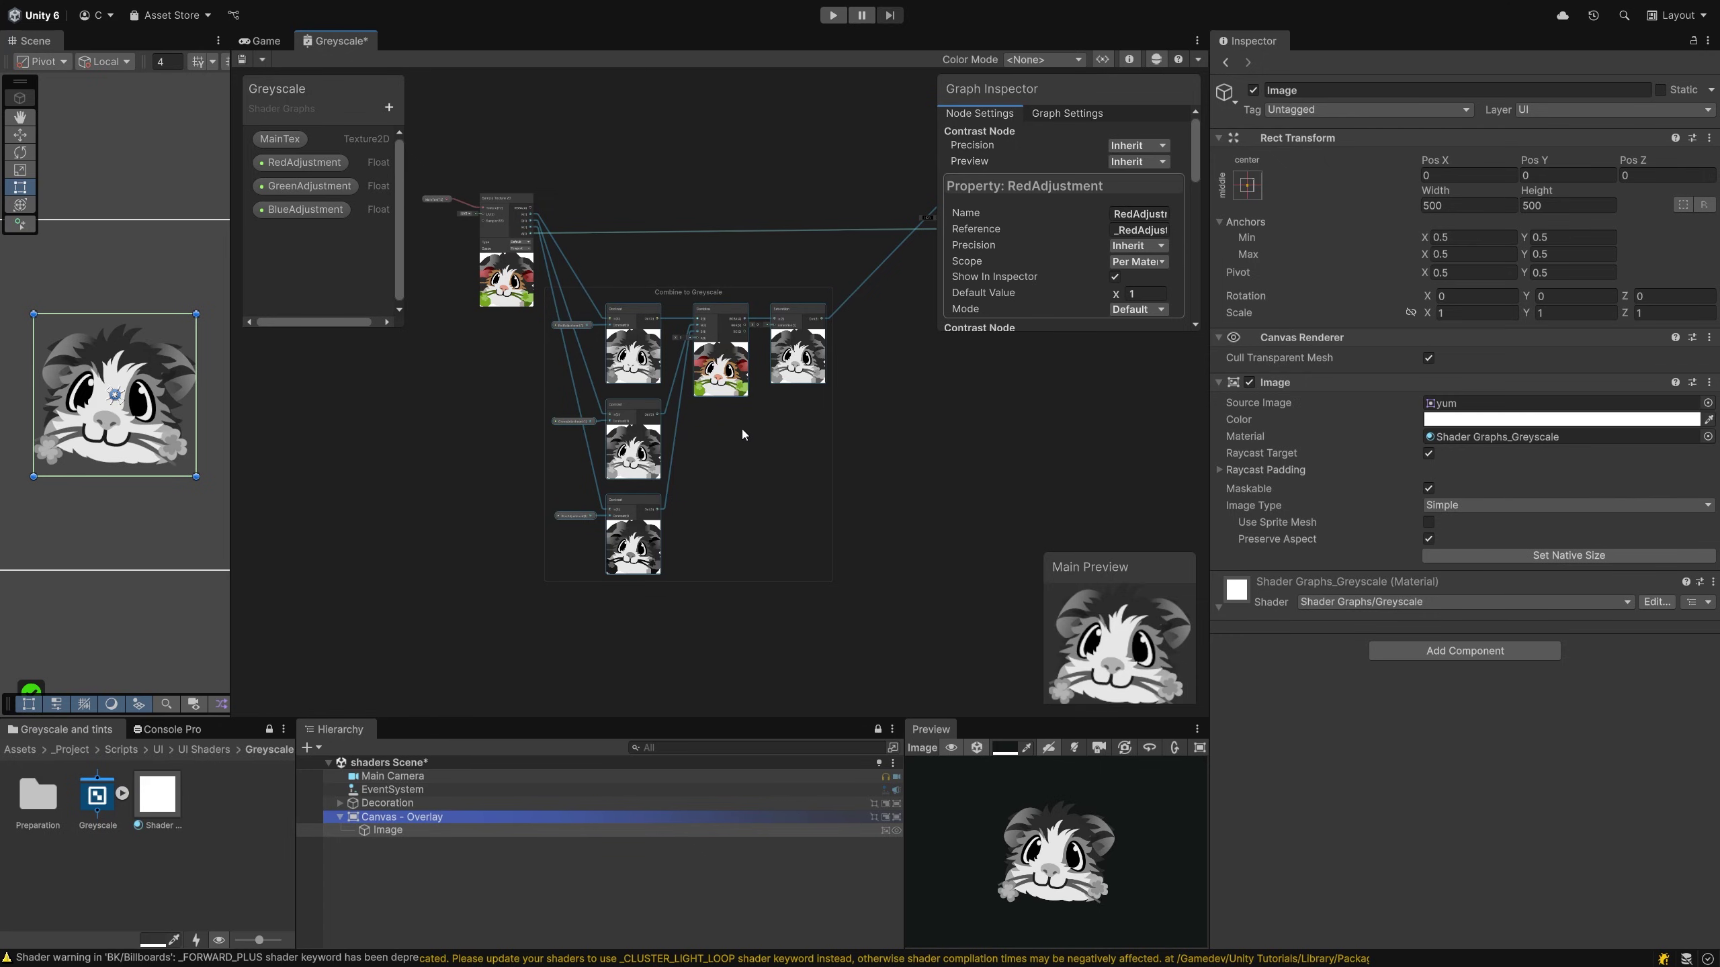
middle_drag(873, 404, 807, 468)
key(ctrl+s)
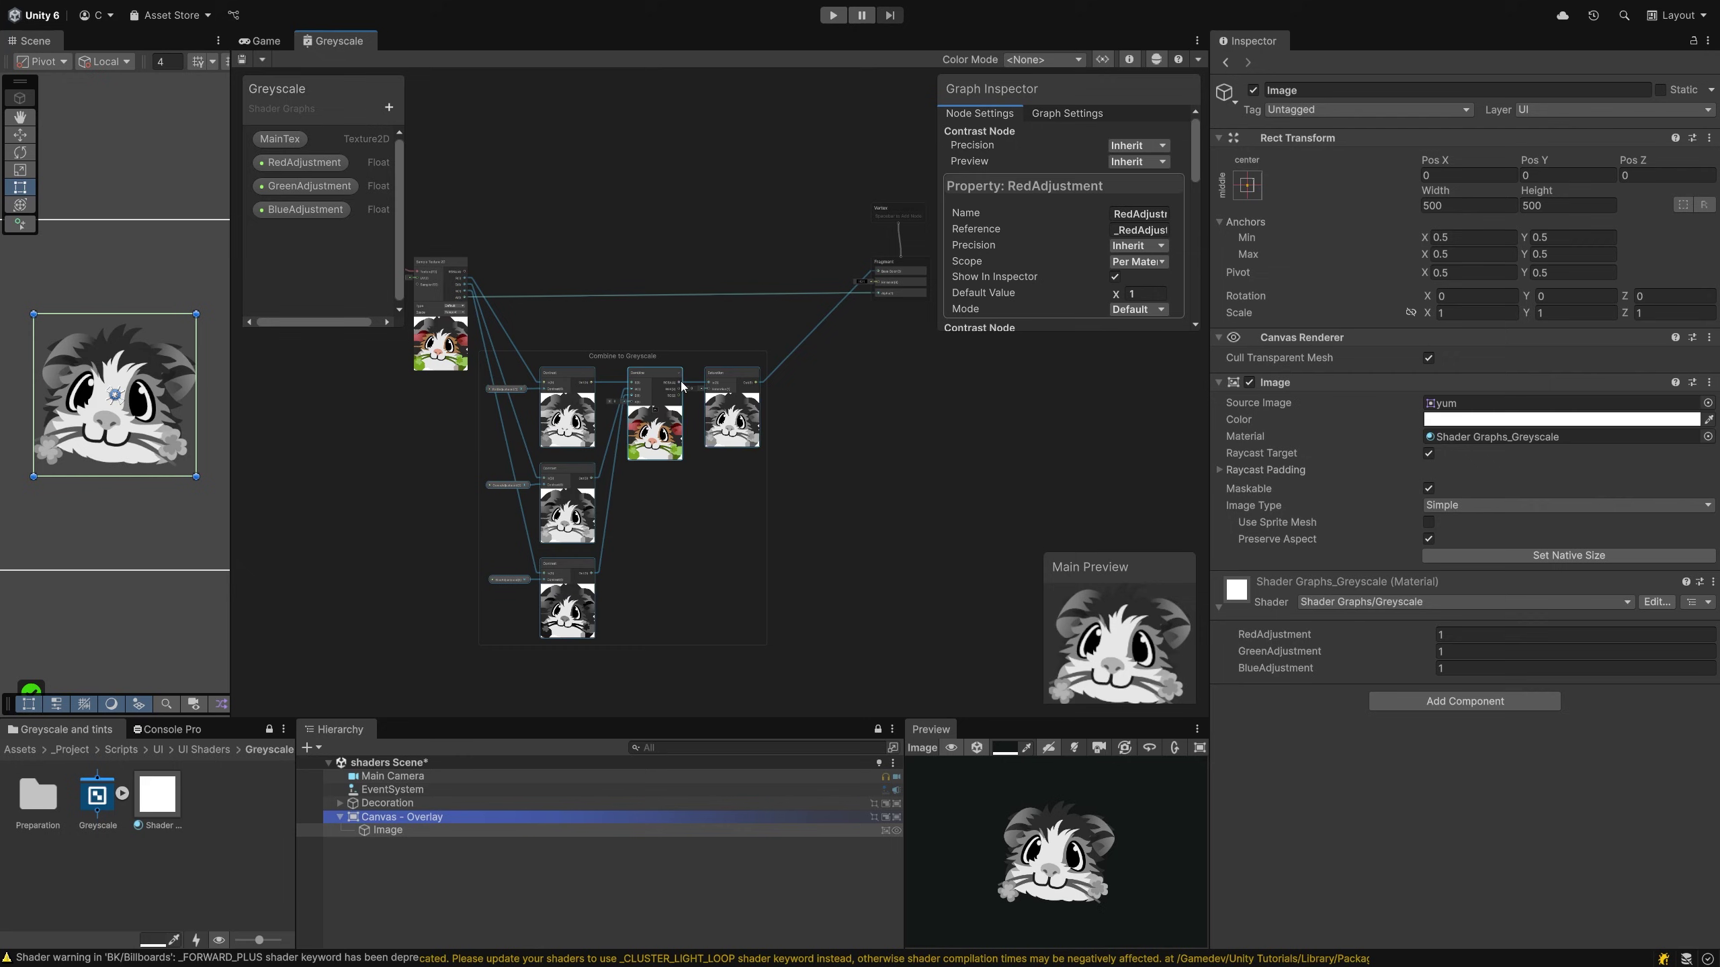
drag(682, 386, 879, 272)
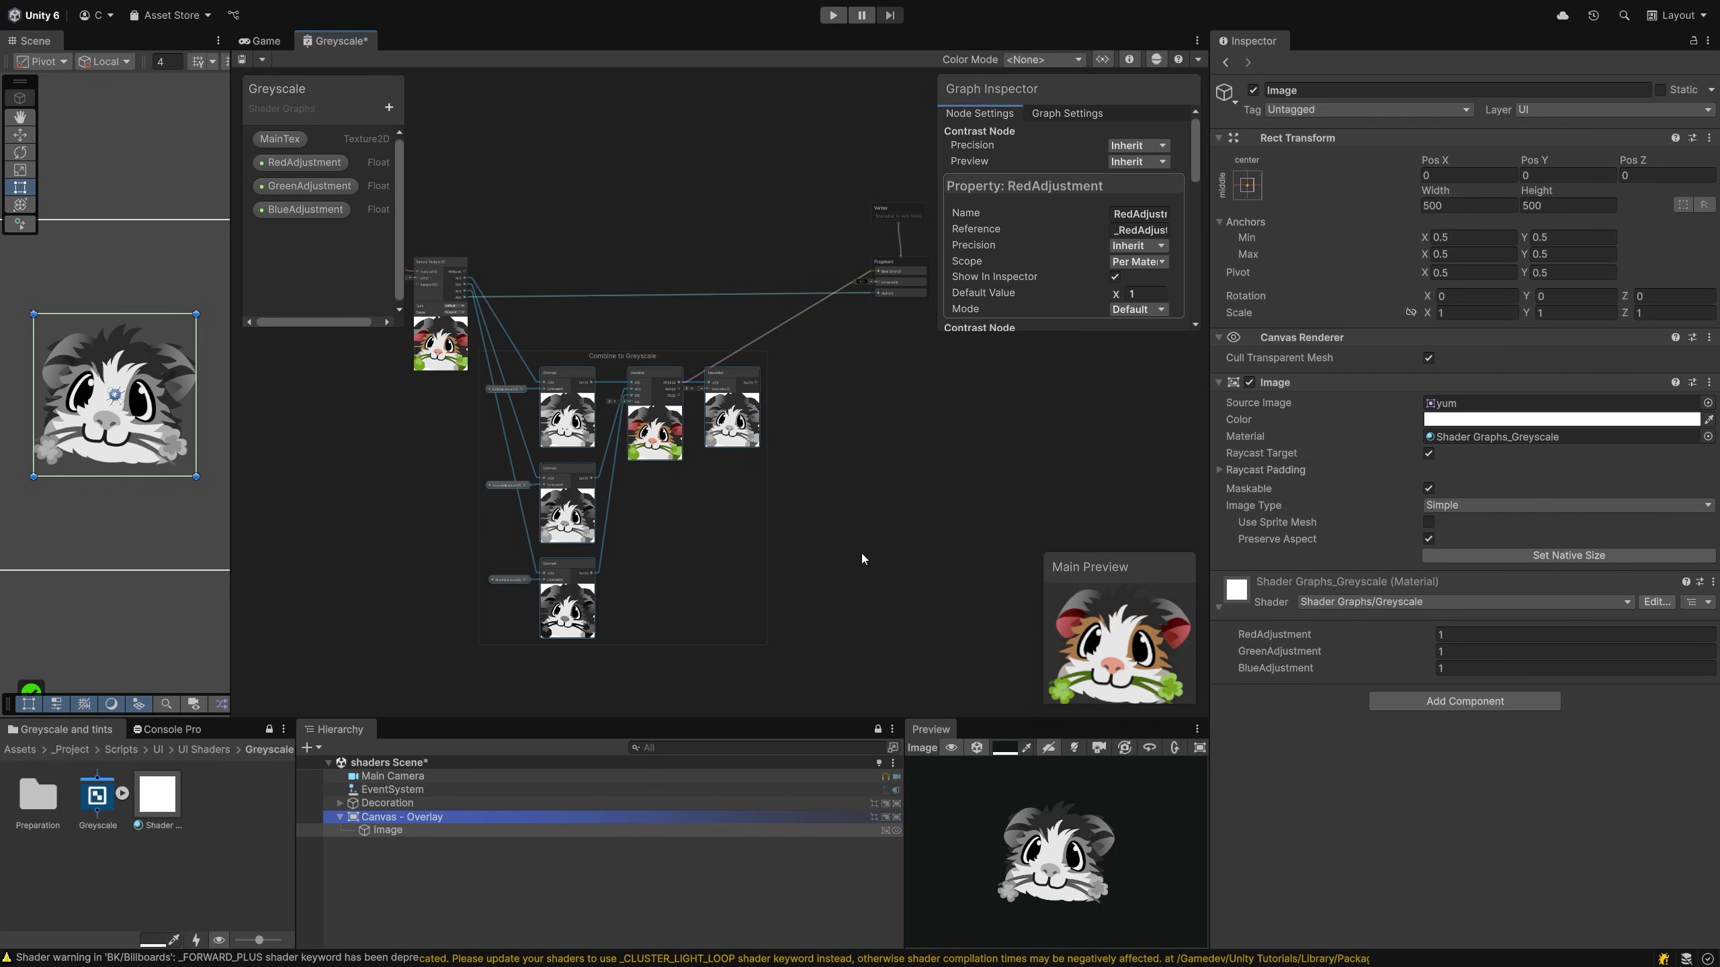
key(ctrl+s)
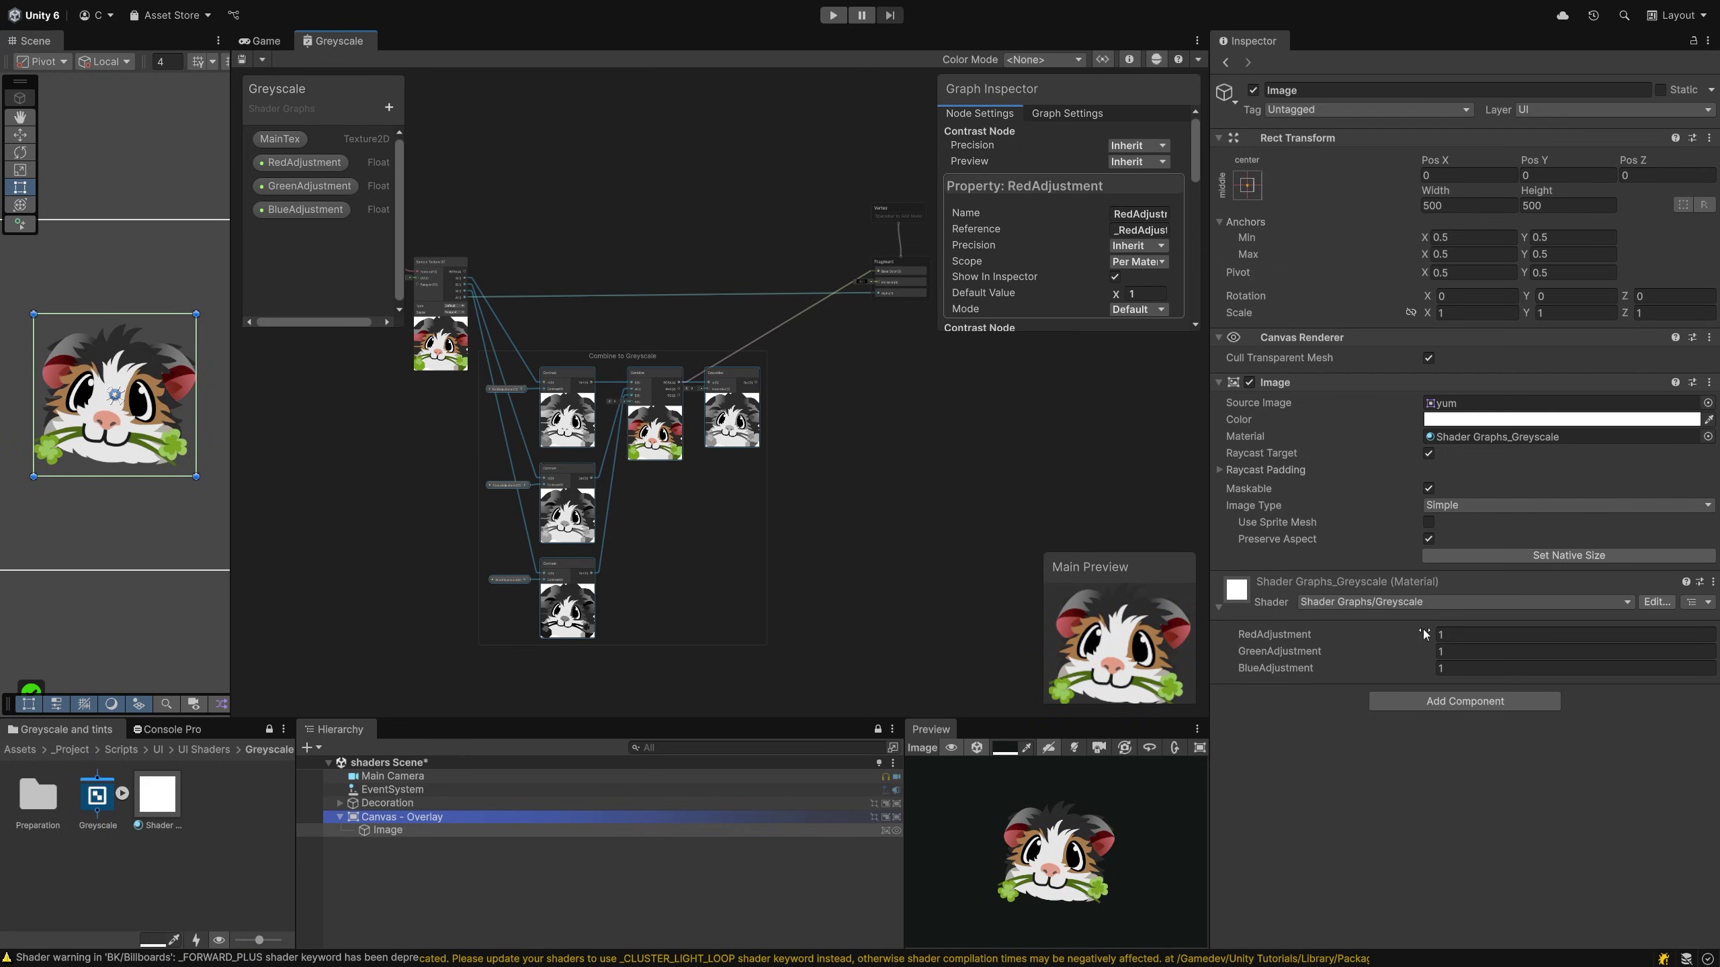
drag(1419, 632, 1356, 638)
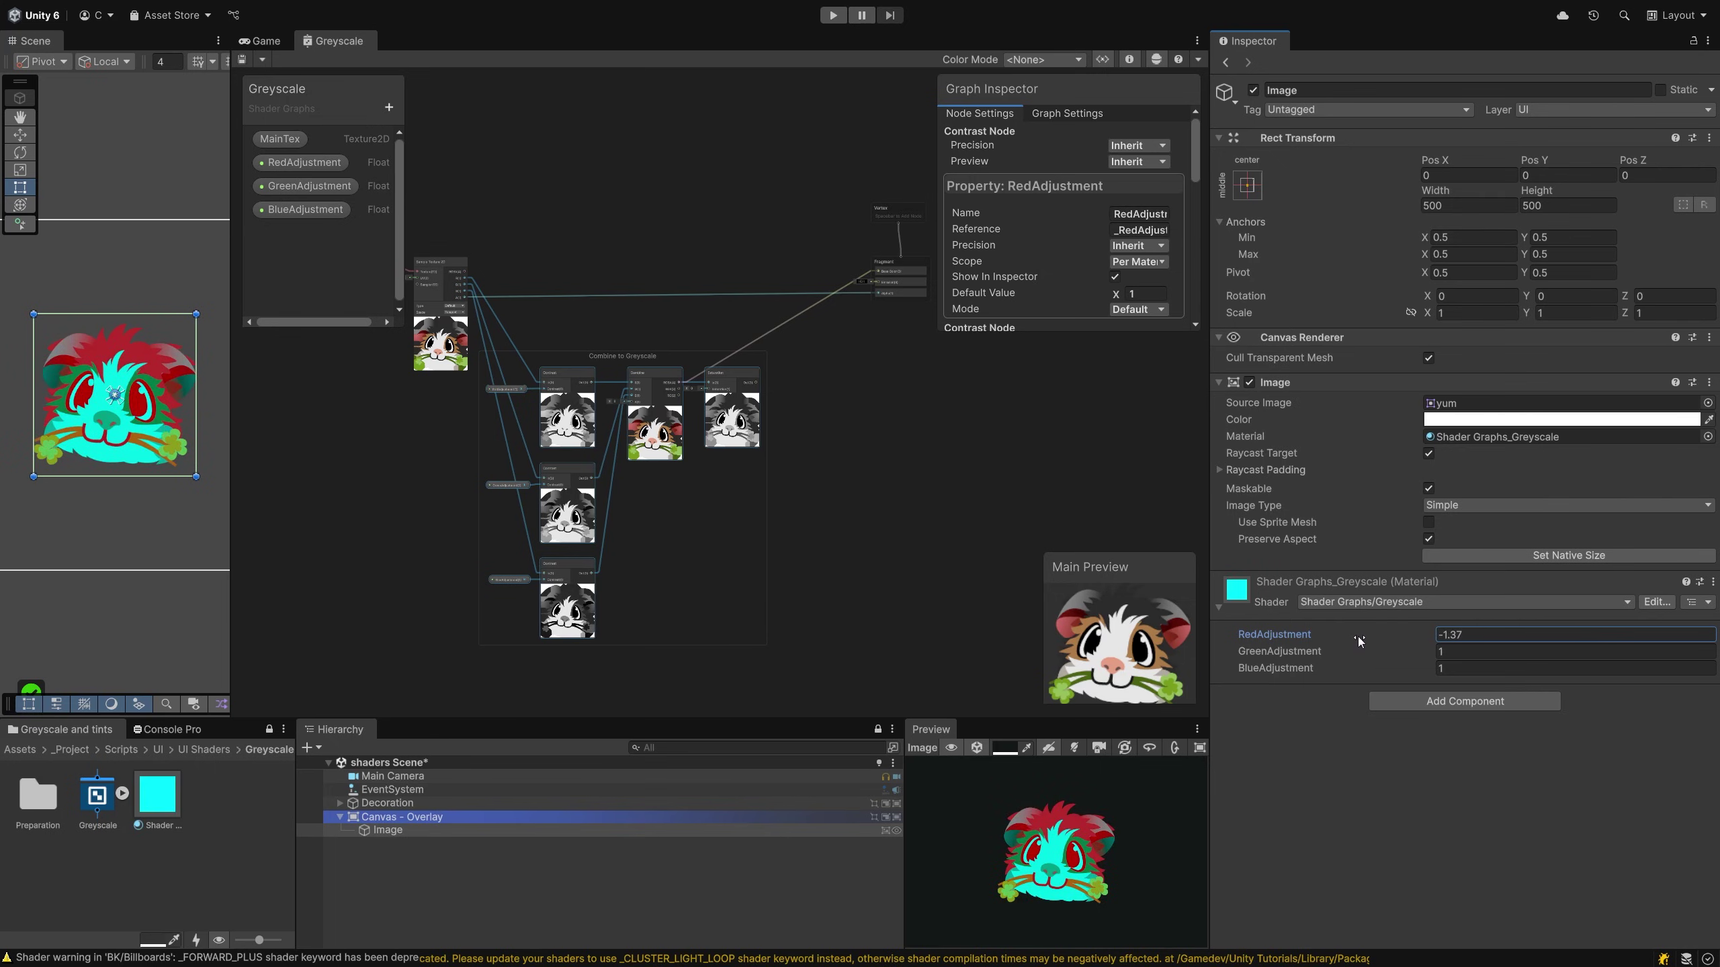
click(1479, 634)
text(1)
key(Tab)
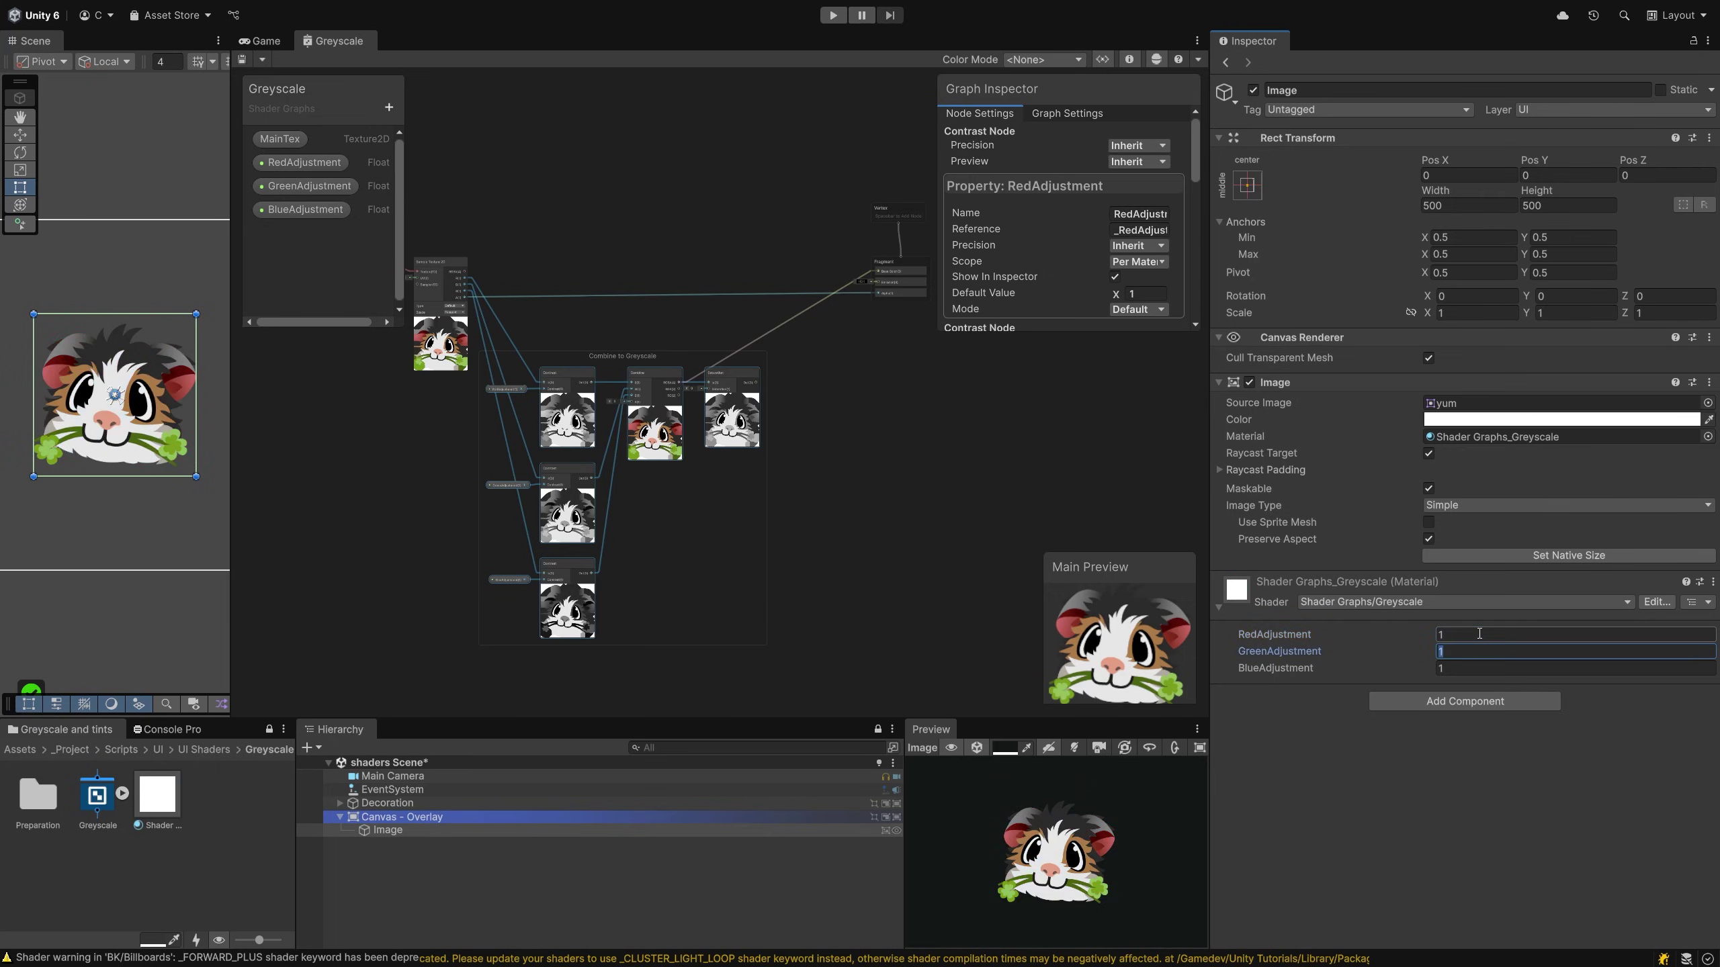
text(-0.49)
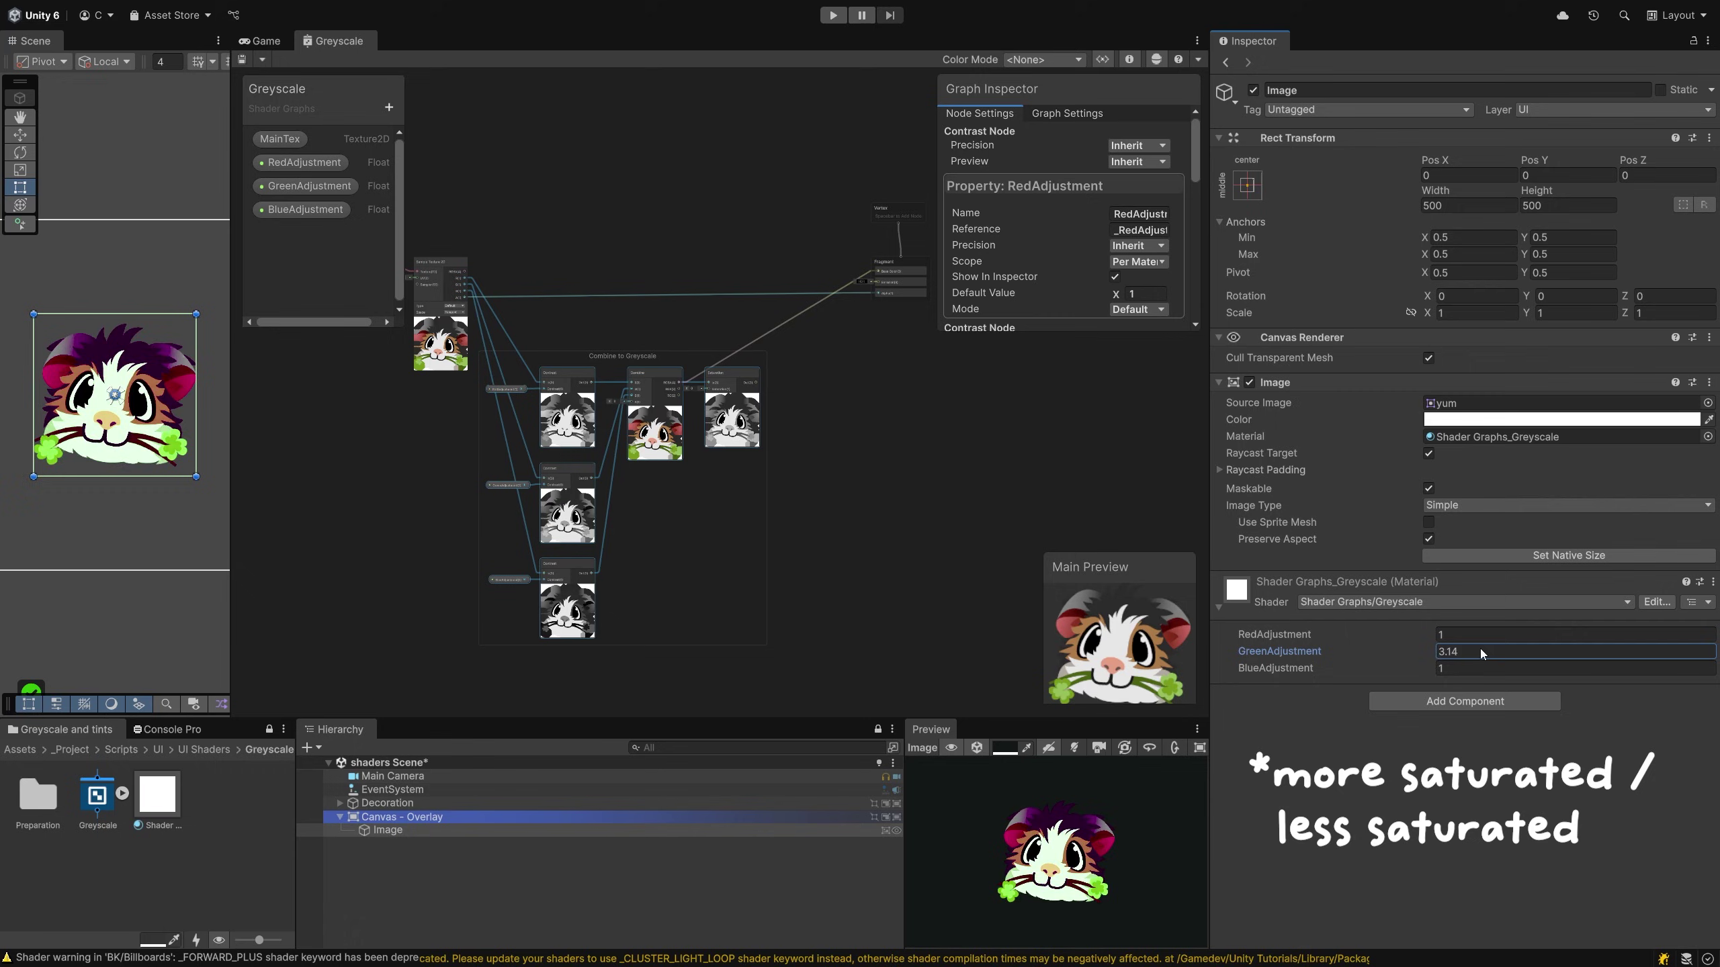
mouse_move(1389, 657)
mouse_down()
mouse_move(1472, 649)
mouse_move(1375, 656)
mouse_up()
text(1)
click(1470, 666)
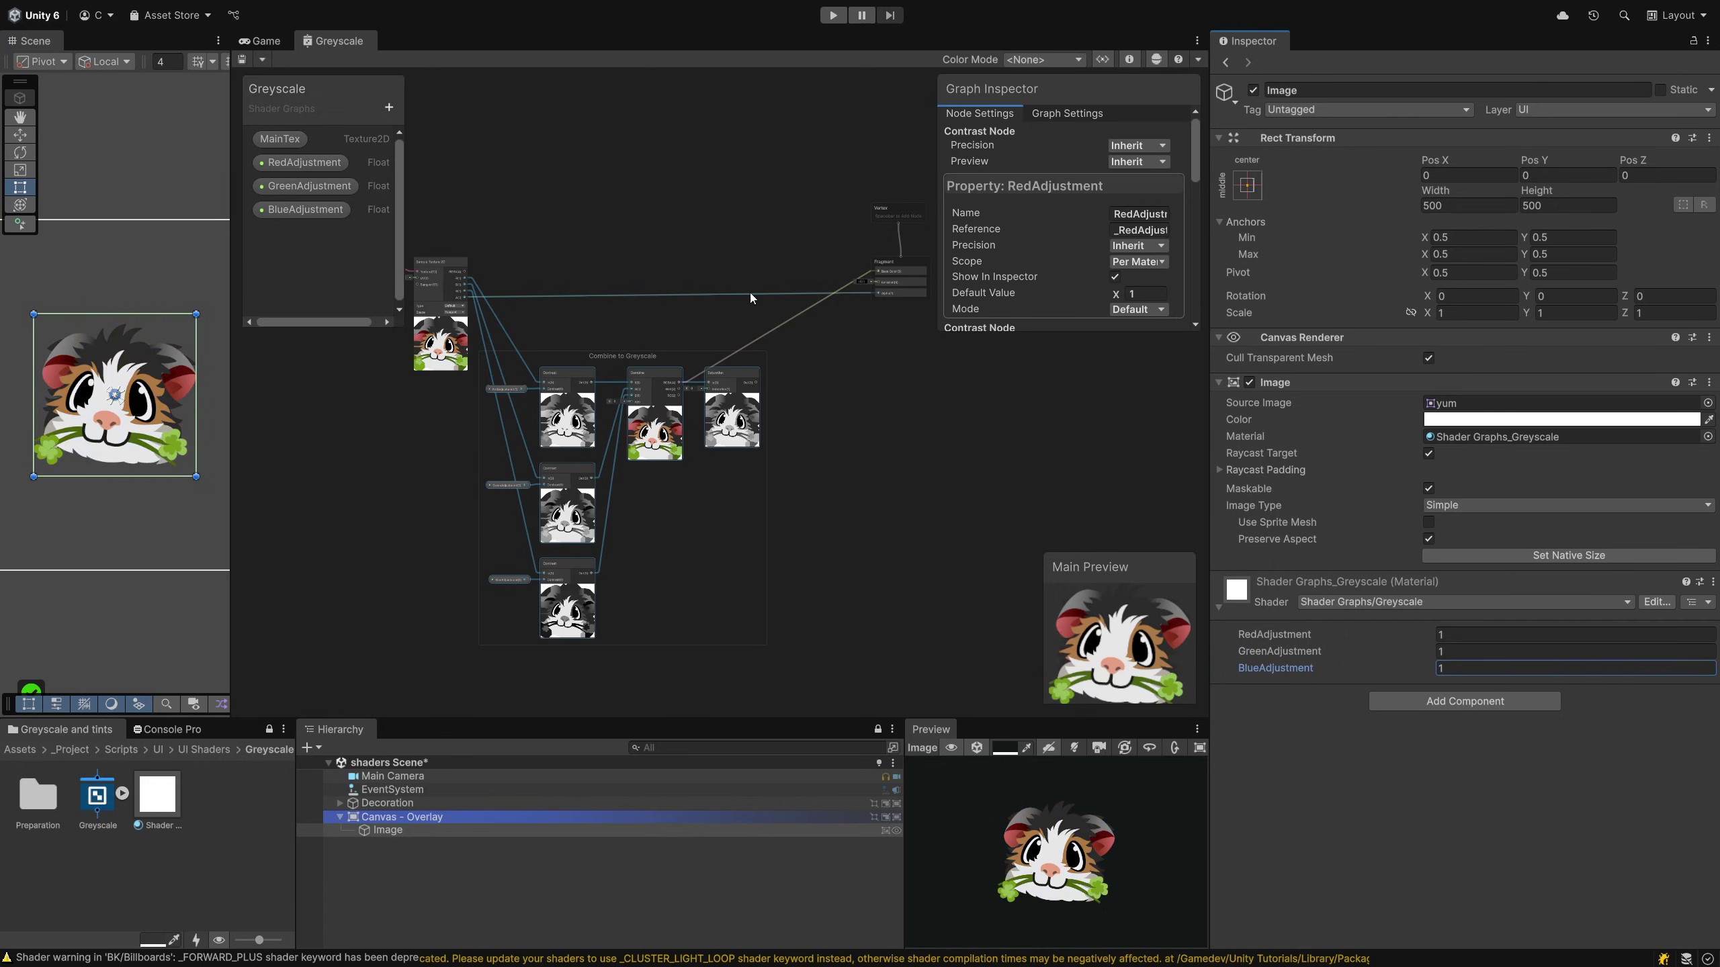
click(684, 388)
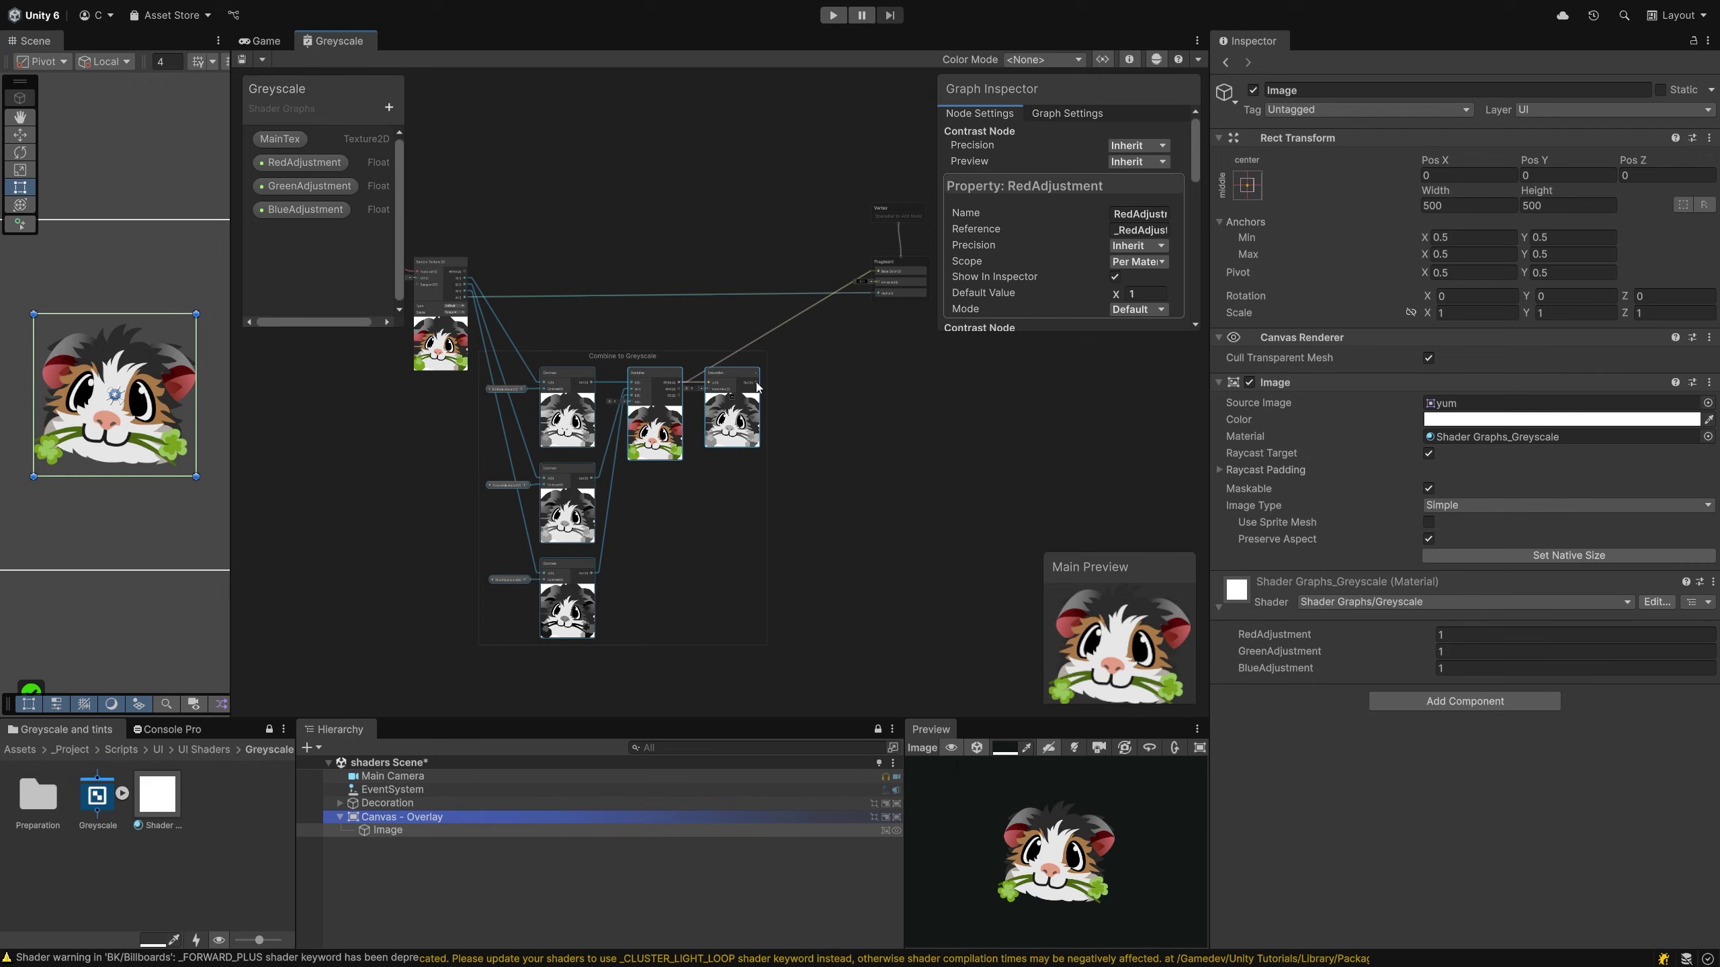
drag(757, 385, 879, 273)
key(ctrl+s)
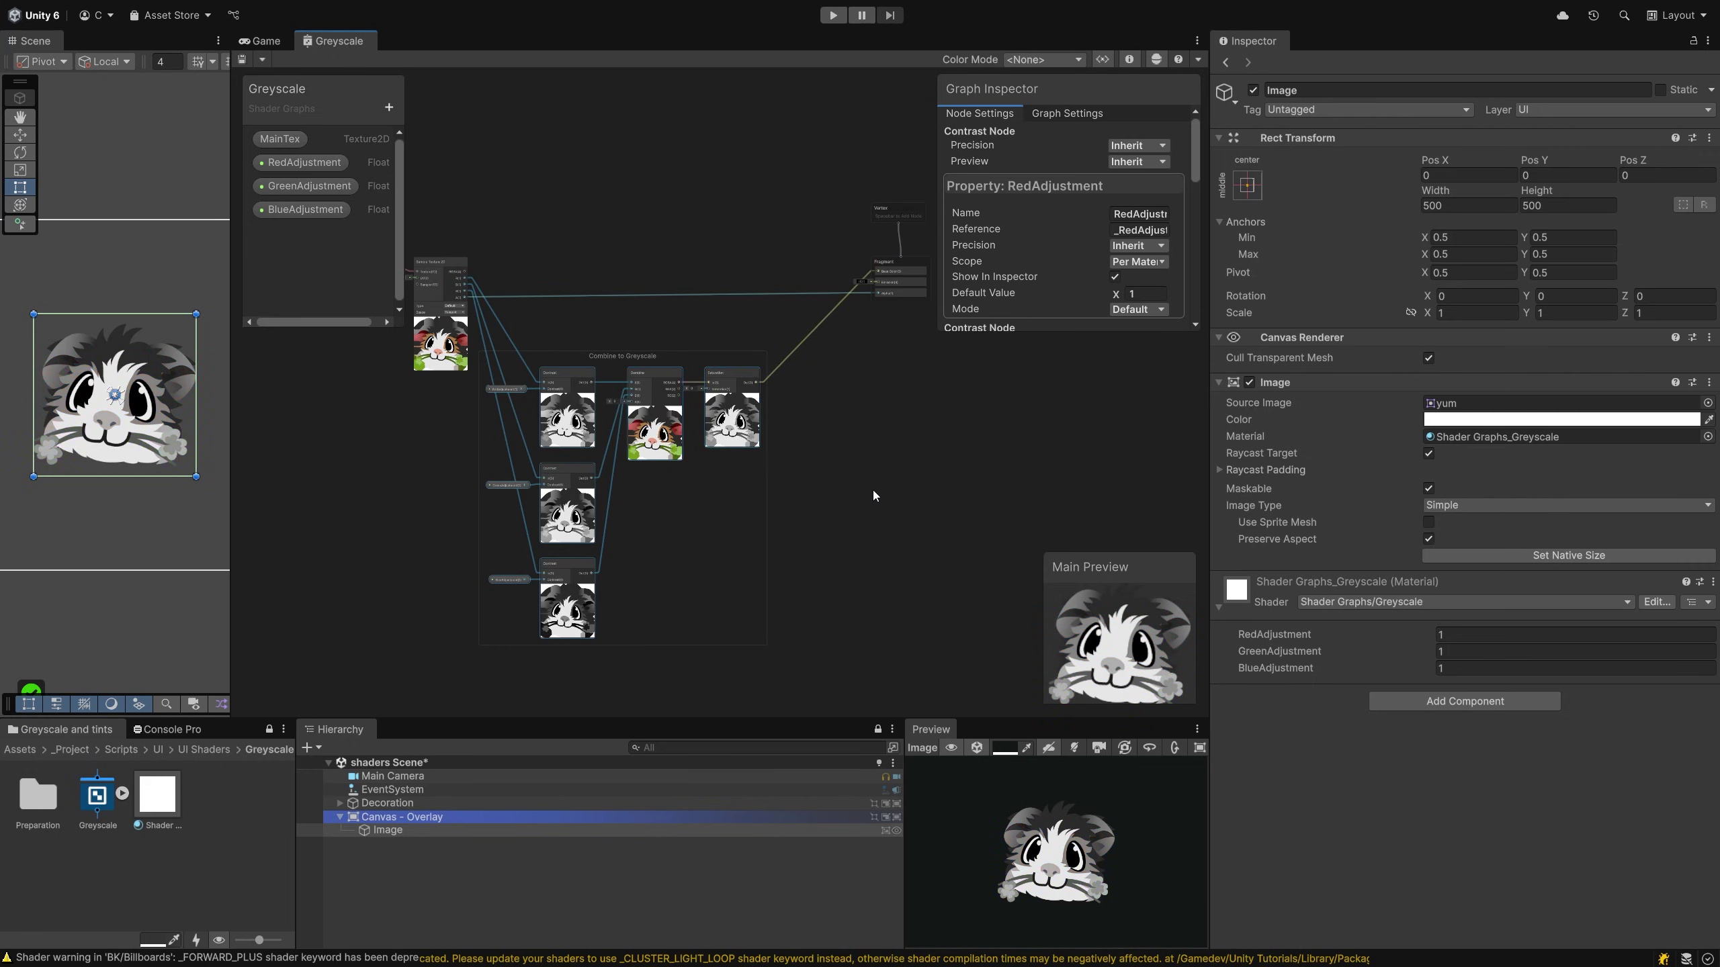
drag(1426, 635, 1459, 672)
click(1483, 635)
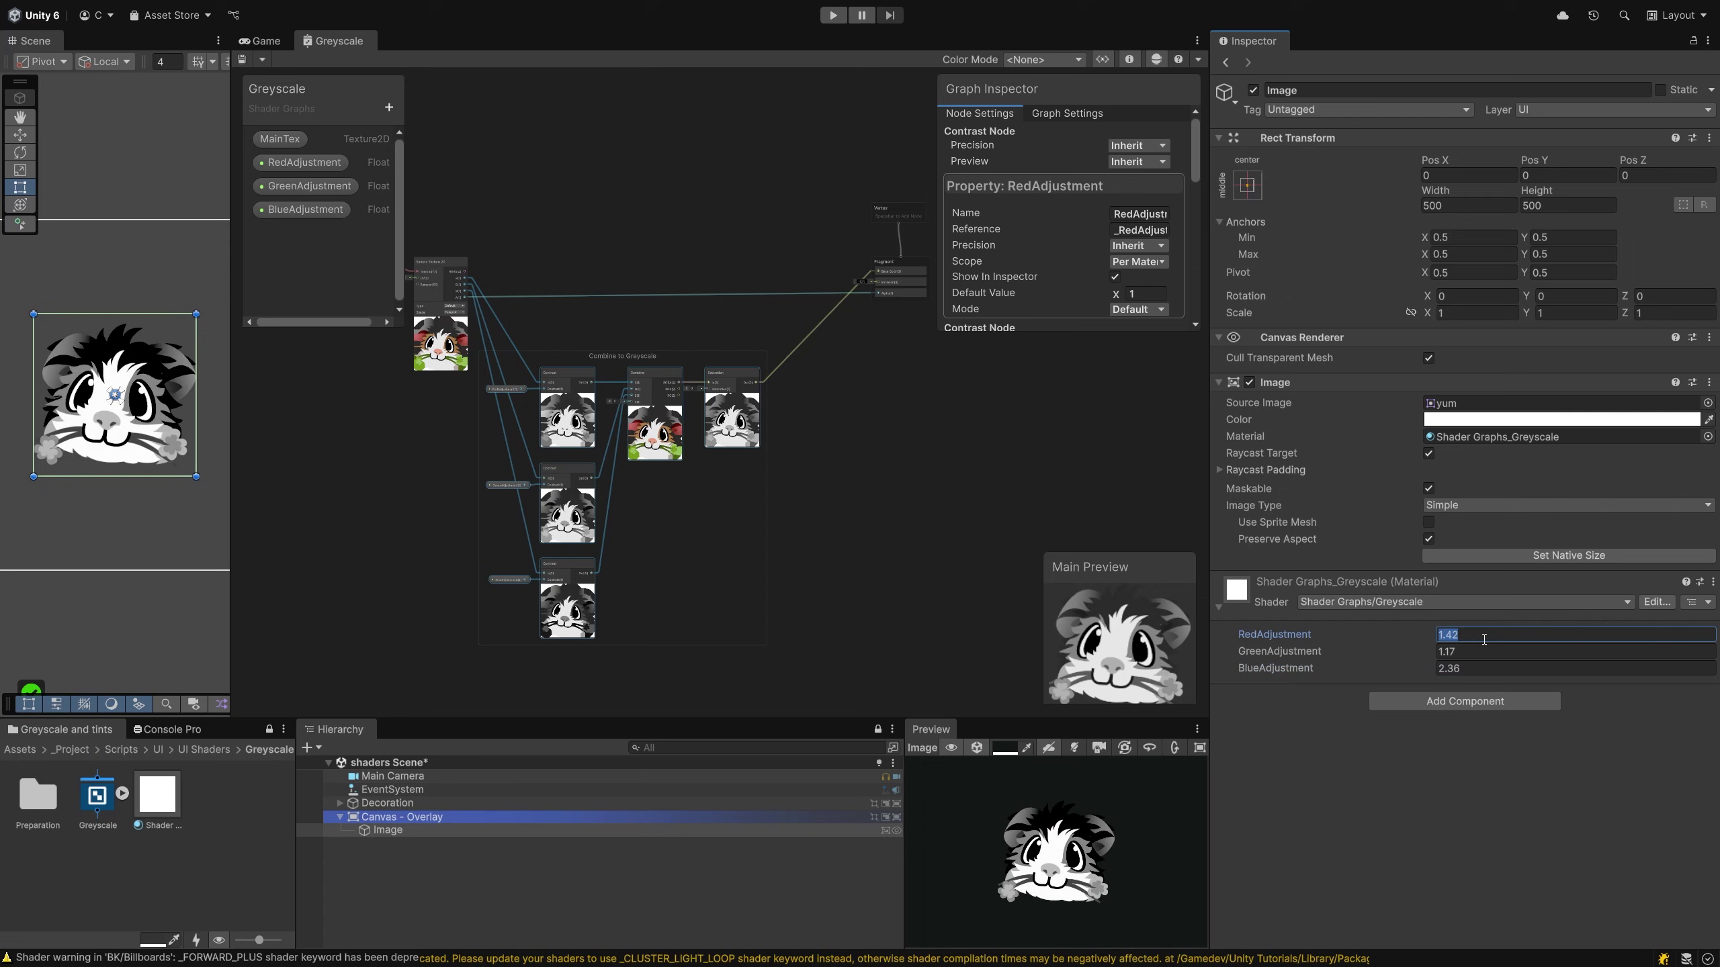
text(1)
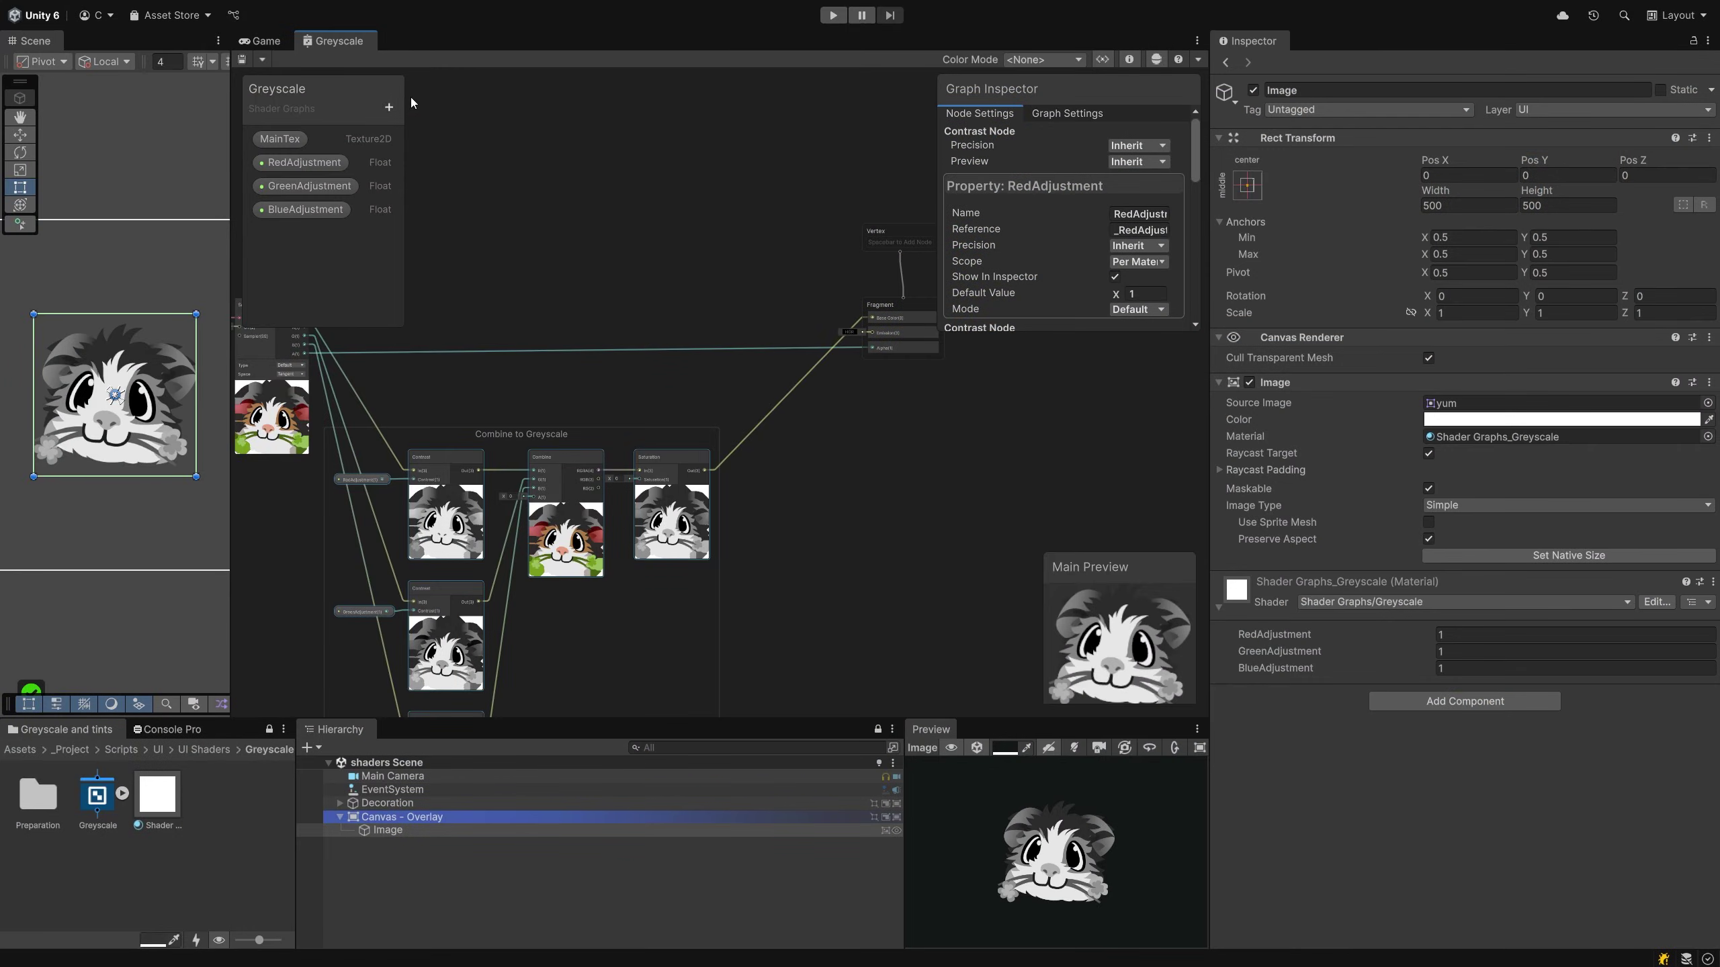
Add a Boolean property named 'Hovers' and place it on the graph
click(390, 108)
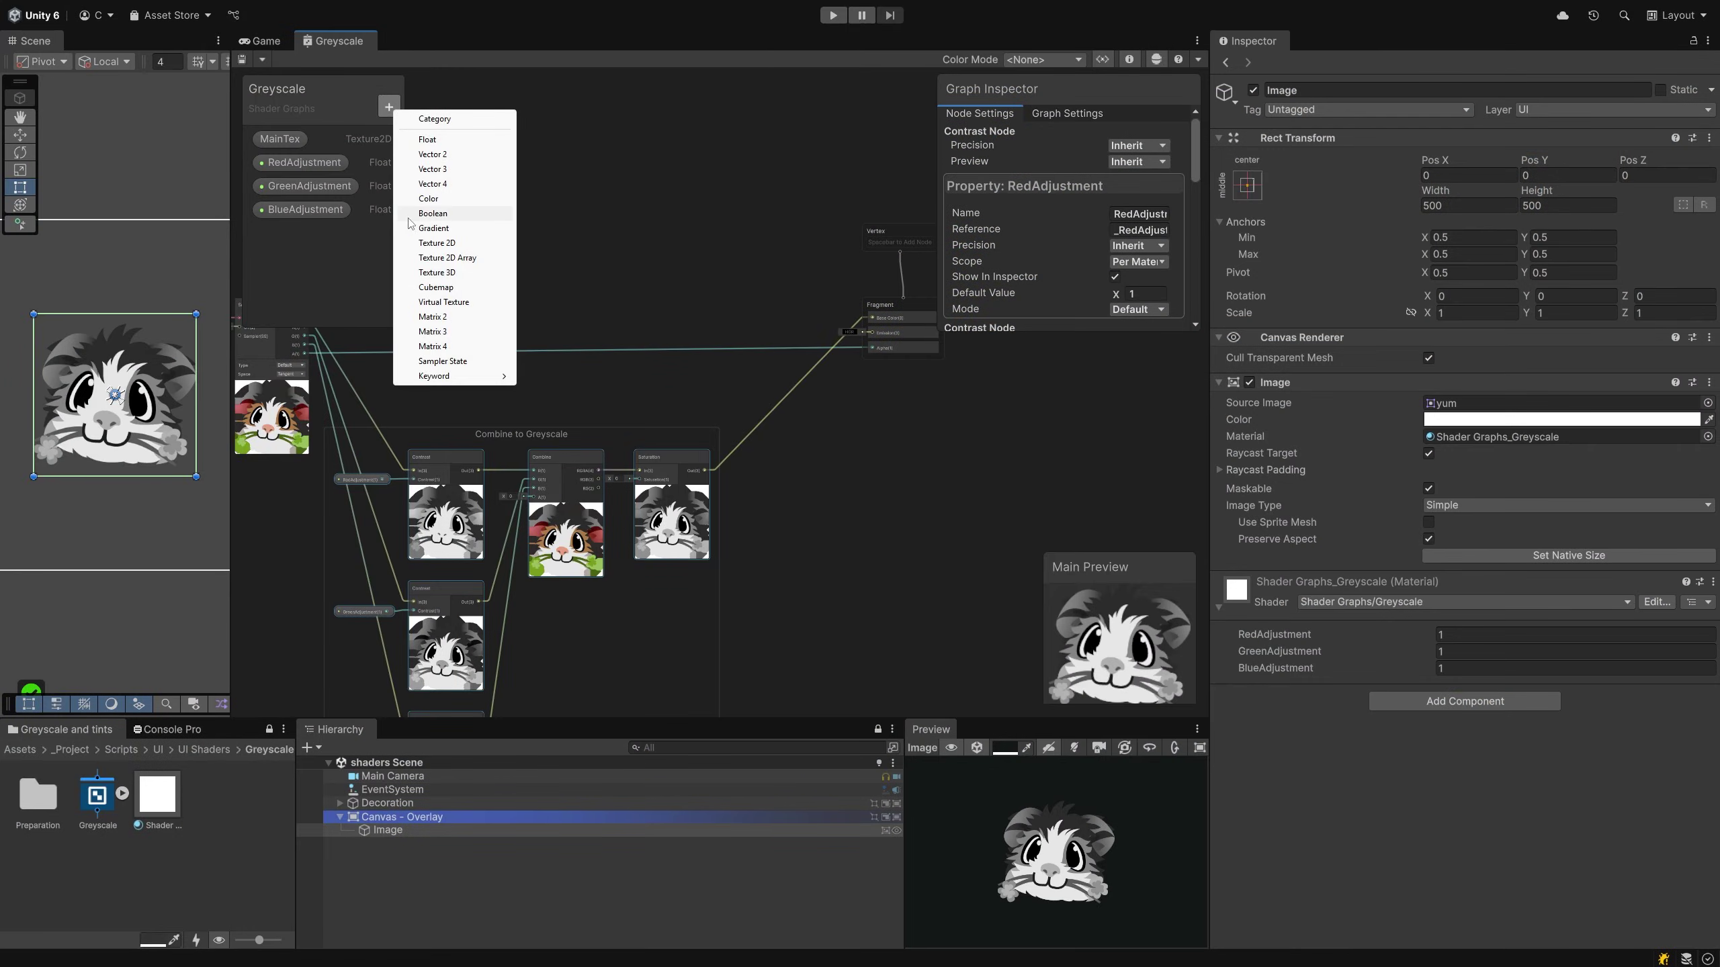
click(454, 214)
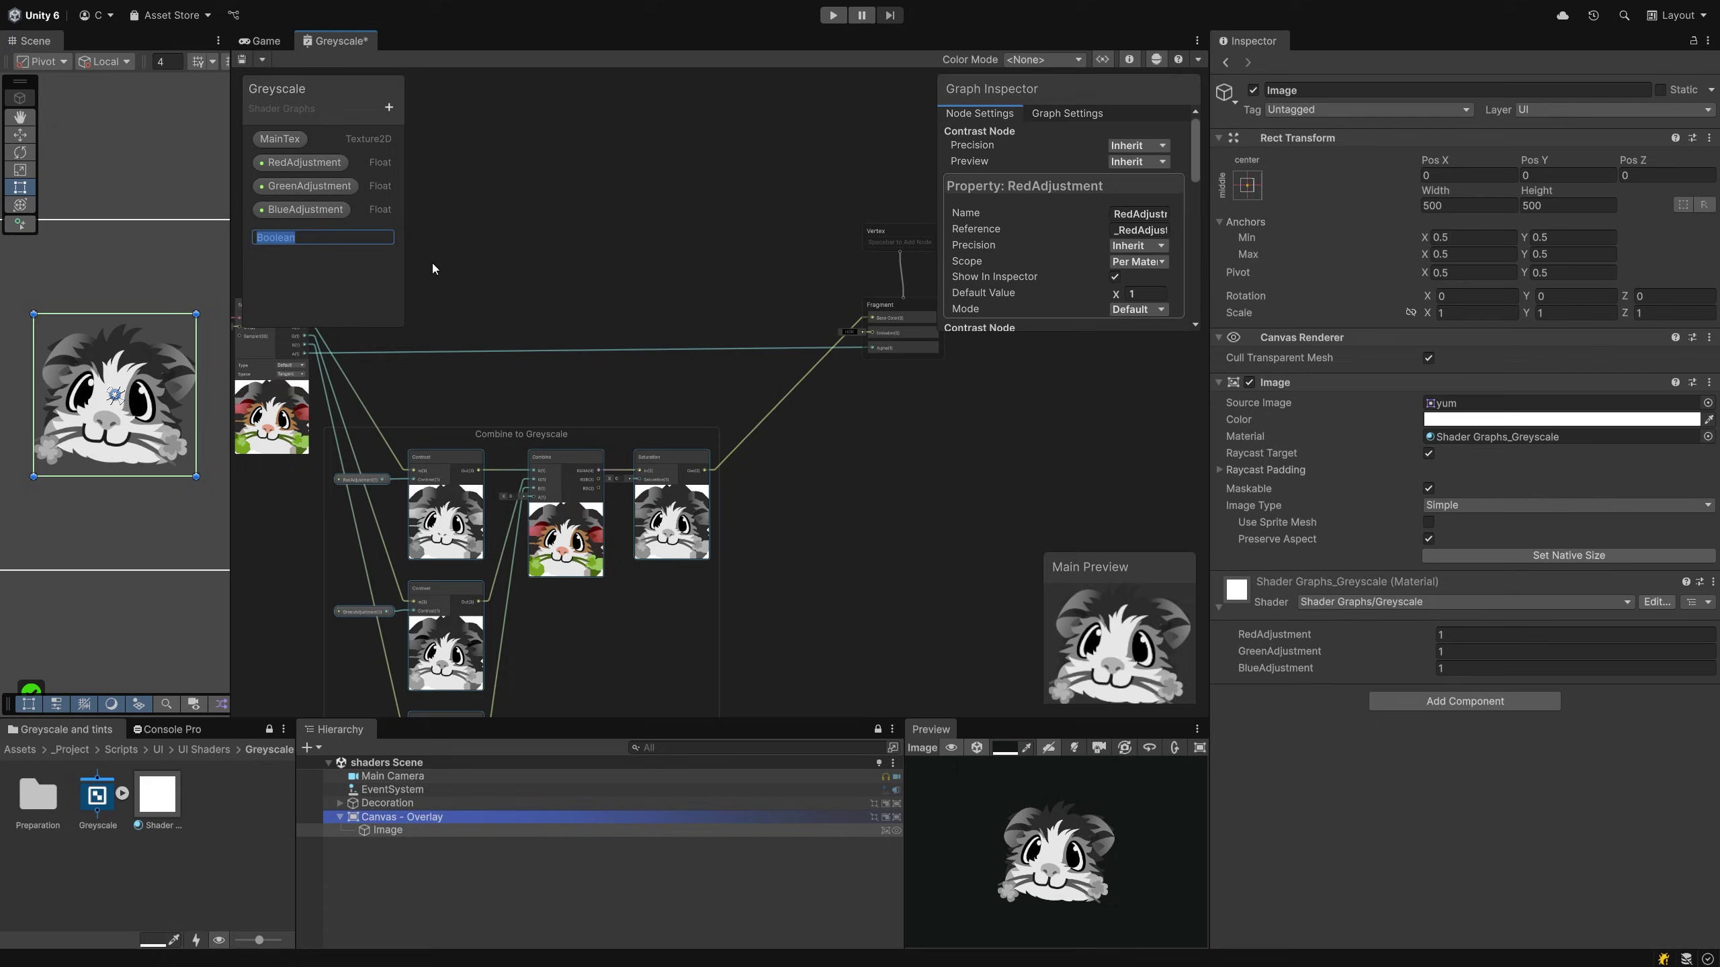
text(Hovers)
key(Return)
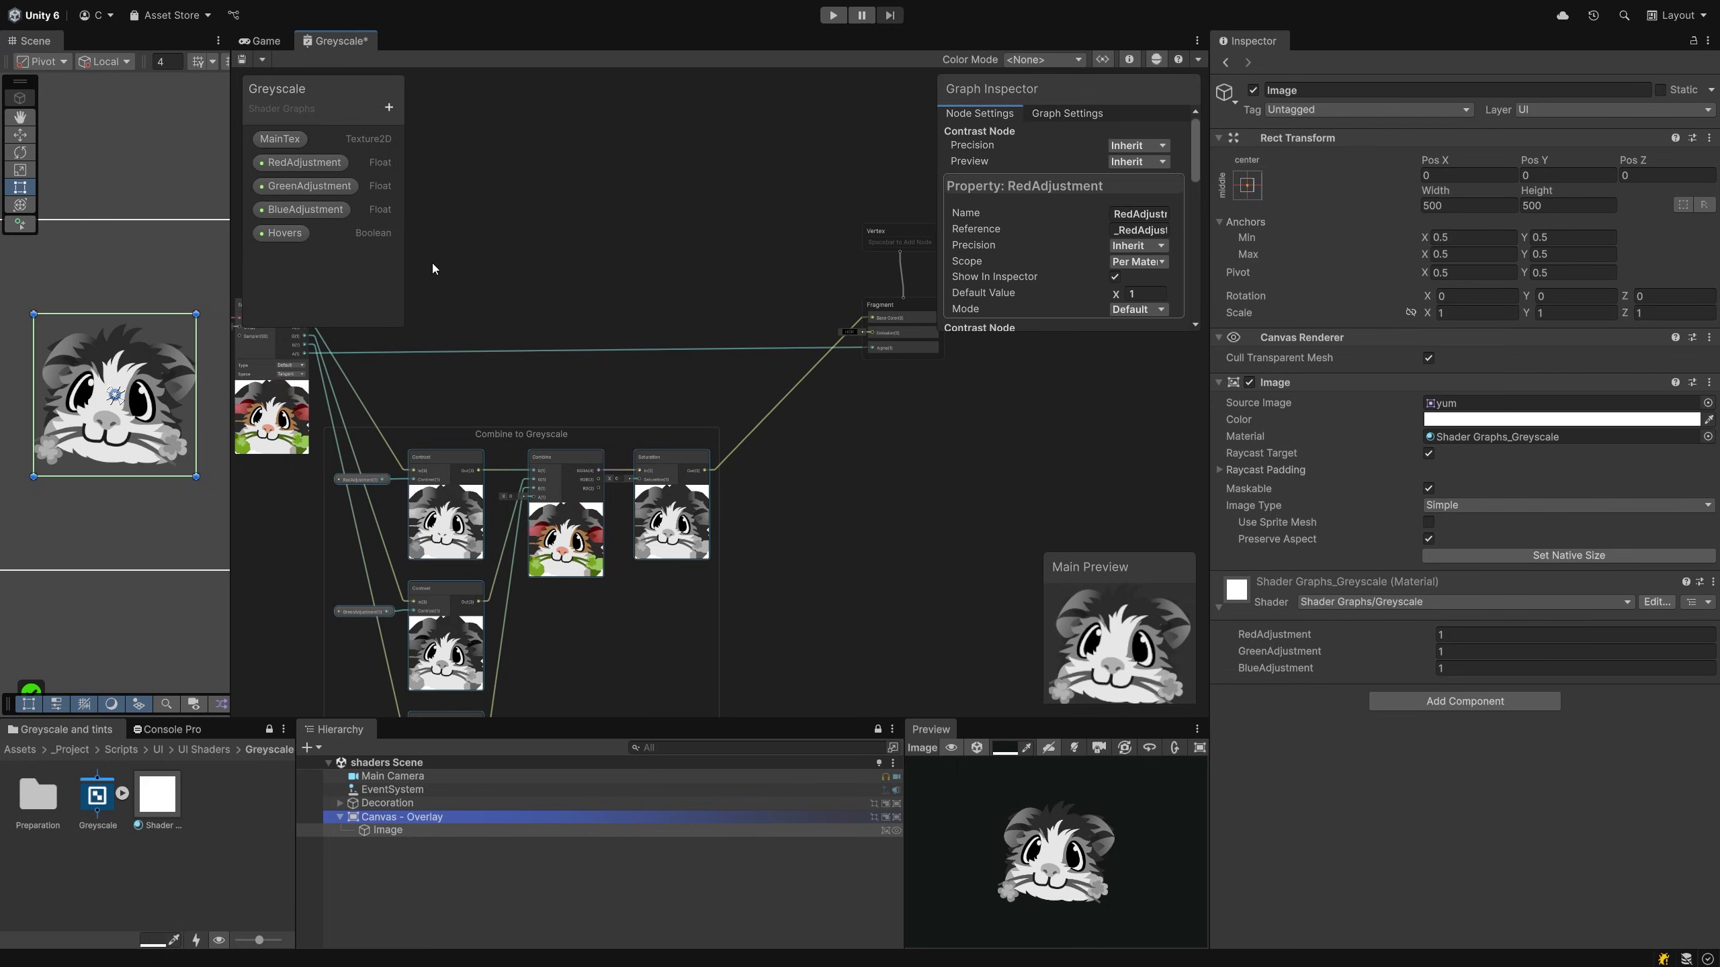
click(274, 229)
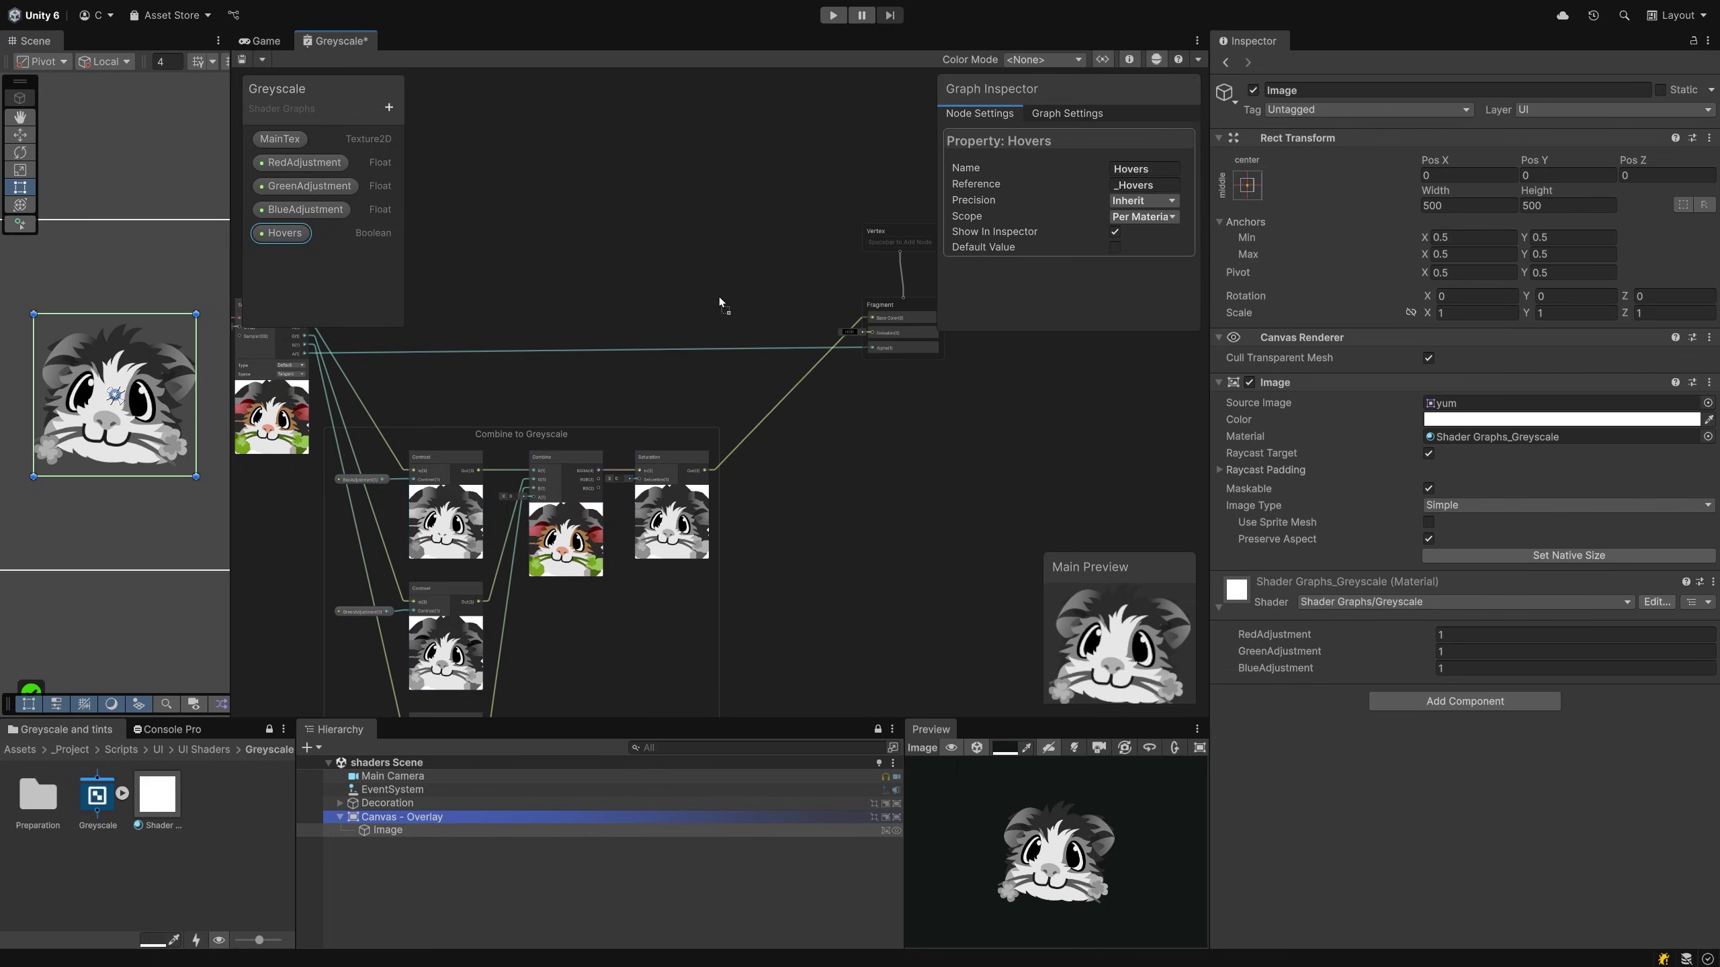
drag(712, 271, 714, 273)
Add a Branch node fed by the original texture colour and the Saturation result, beside the Fragment outputs
key(space)
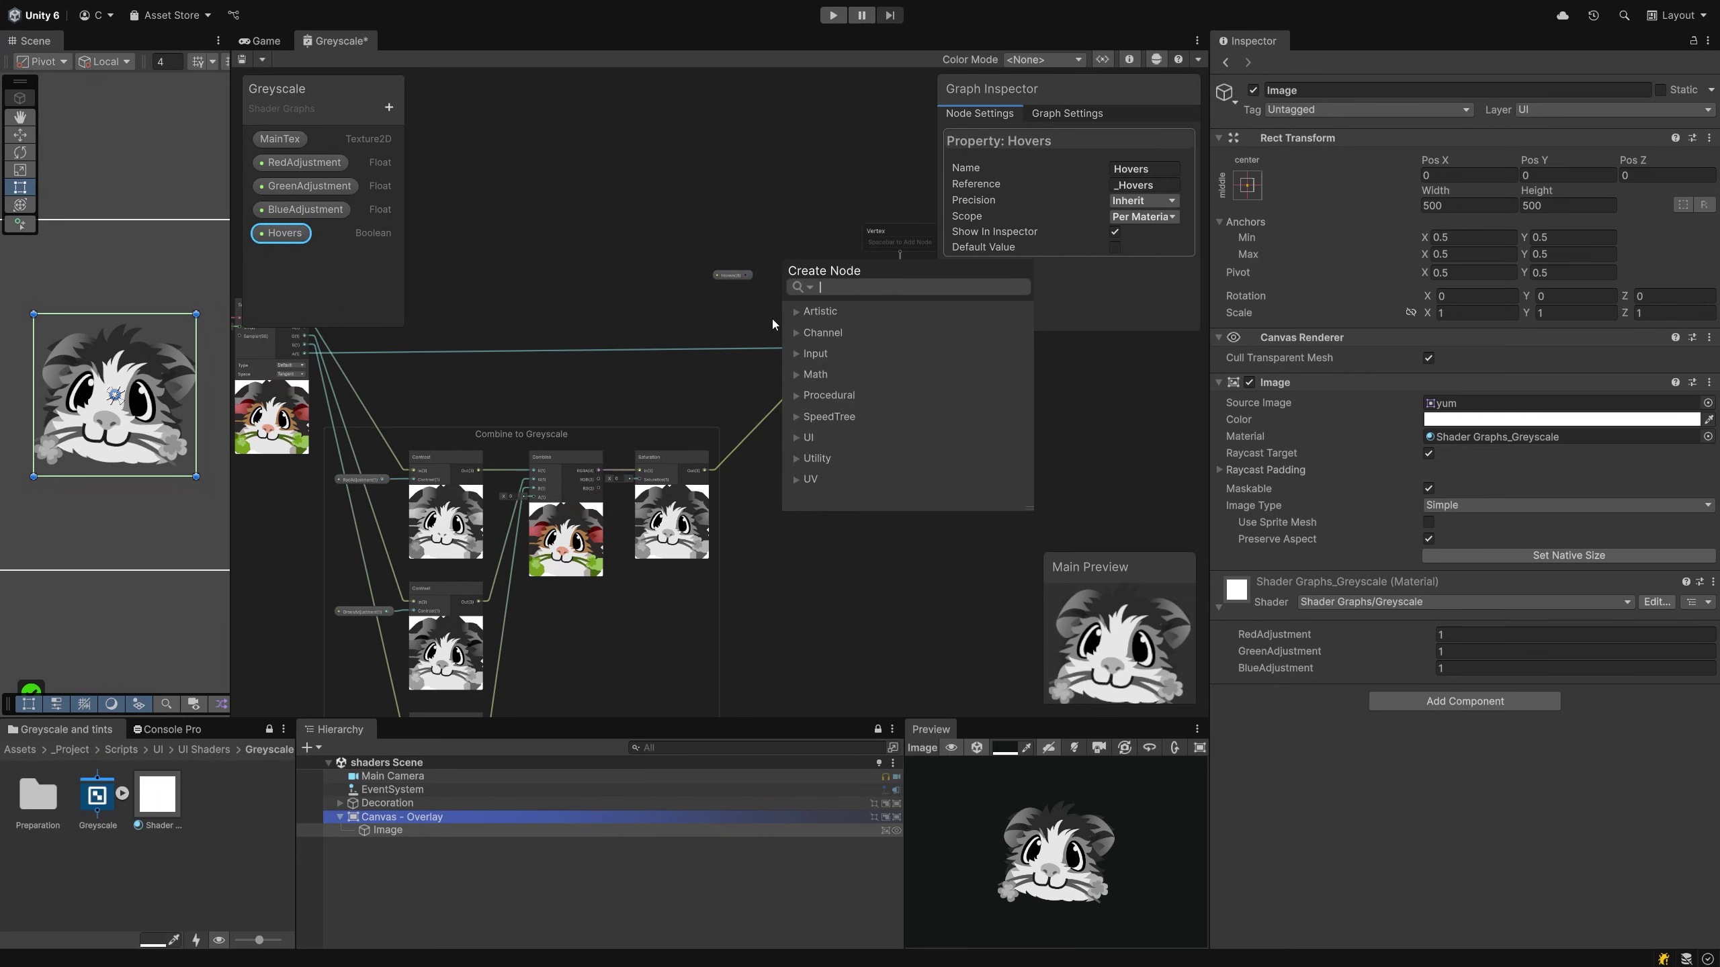
text(Branch)
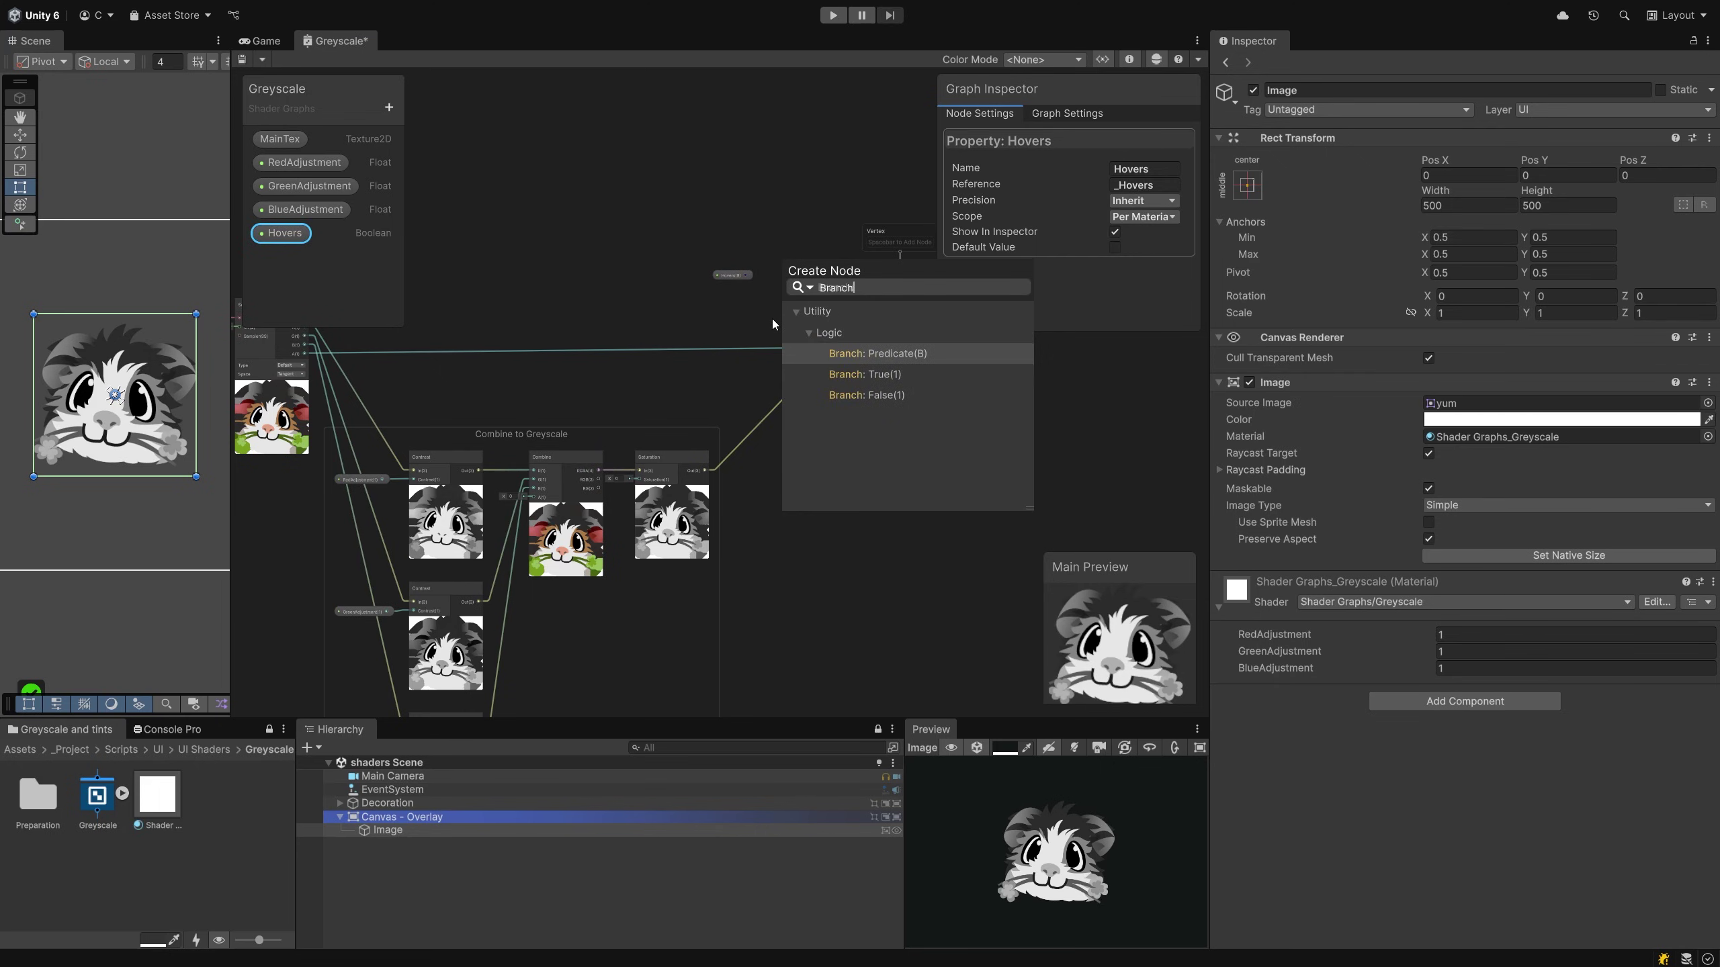
click(910, 353)
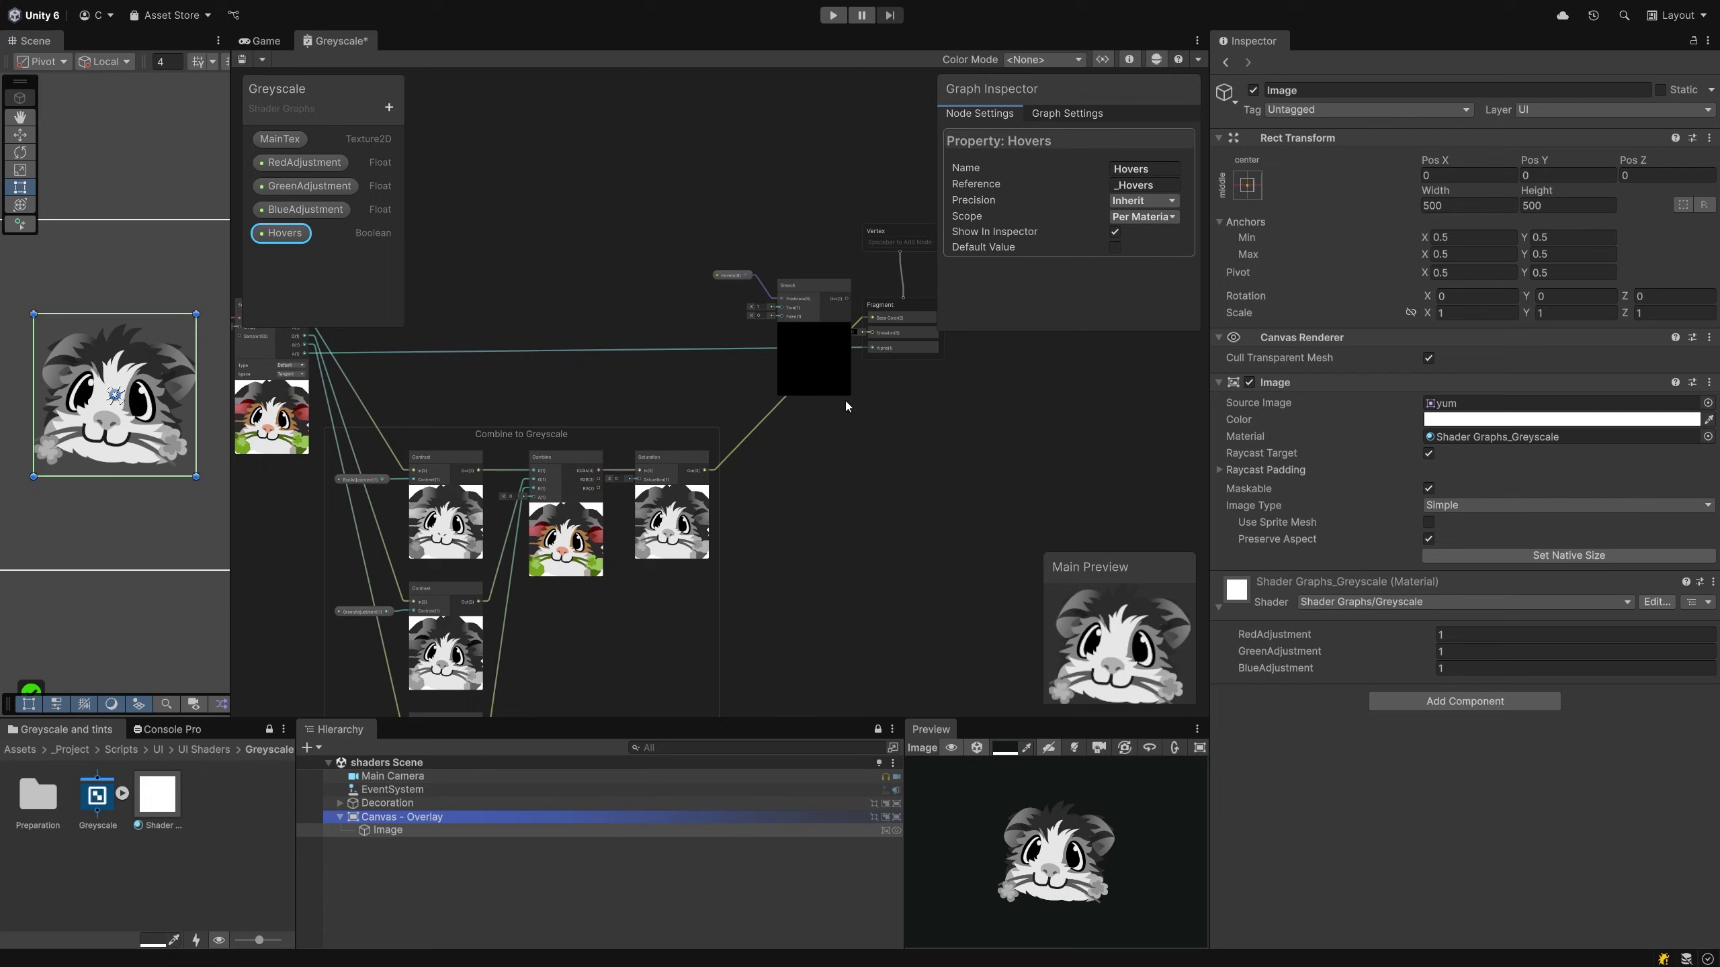
scroll(847, 298, up, 5)
scroll(848, 303, up, 3)
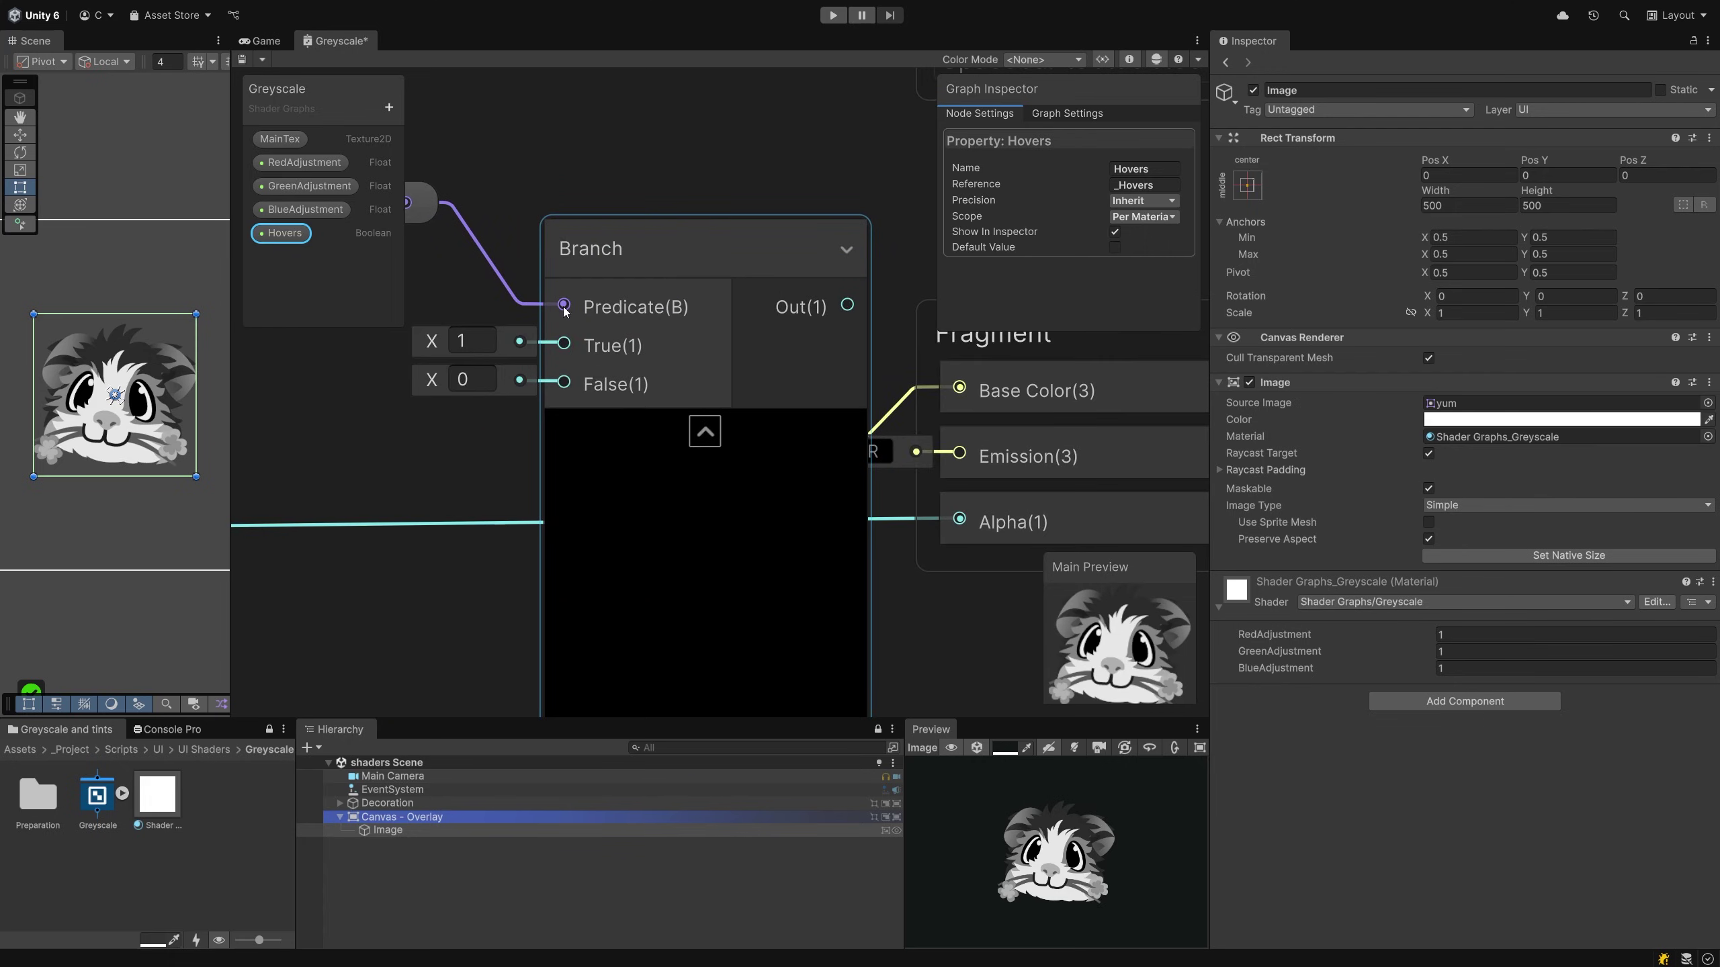
scroll(652, 361, down, 8)
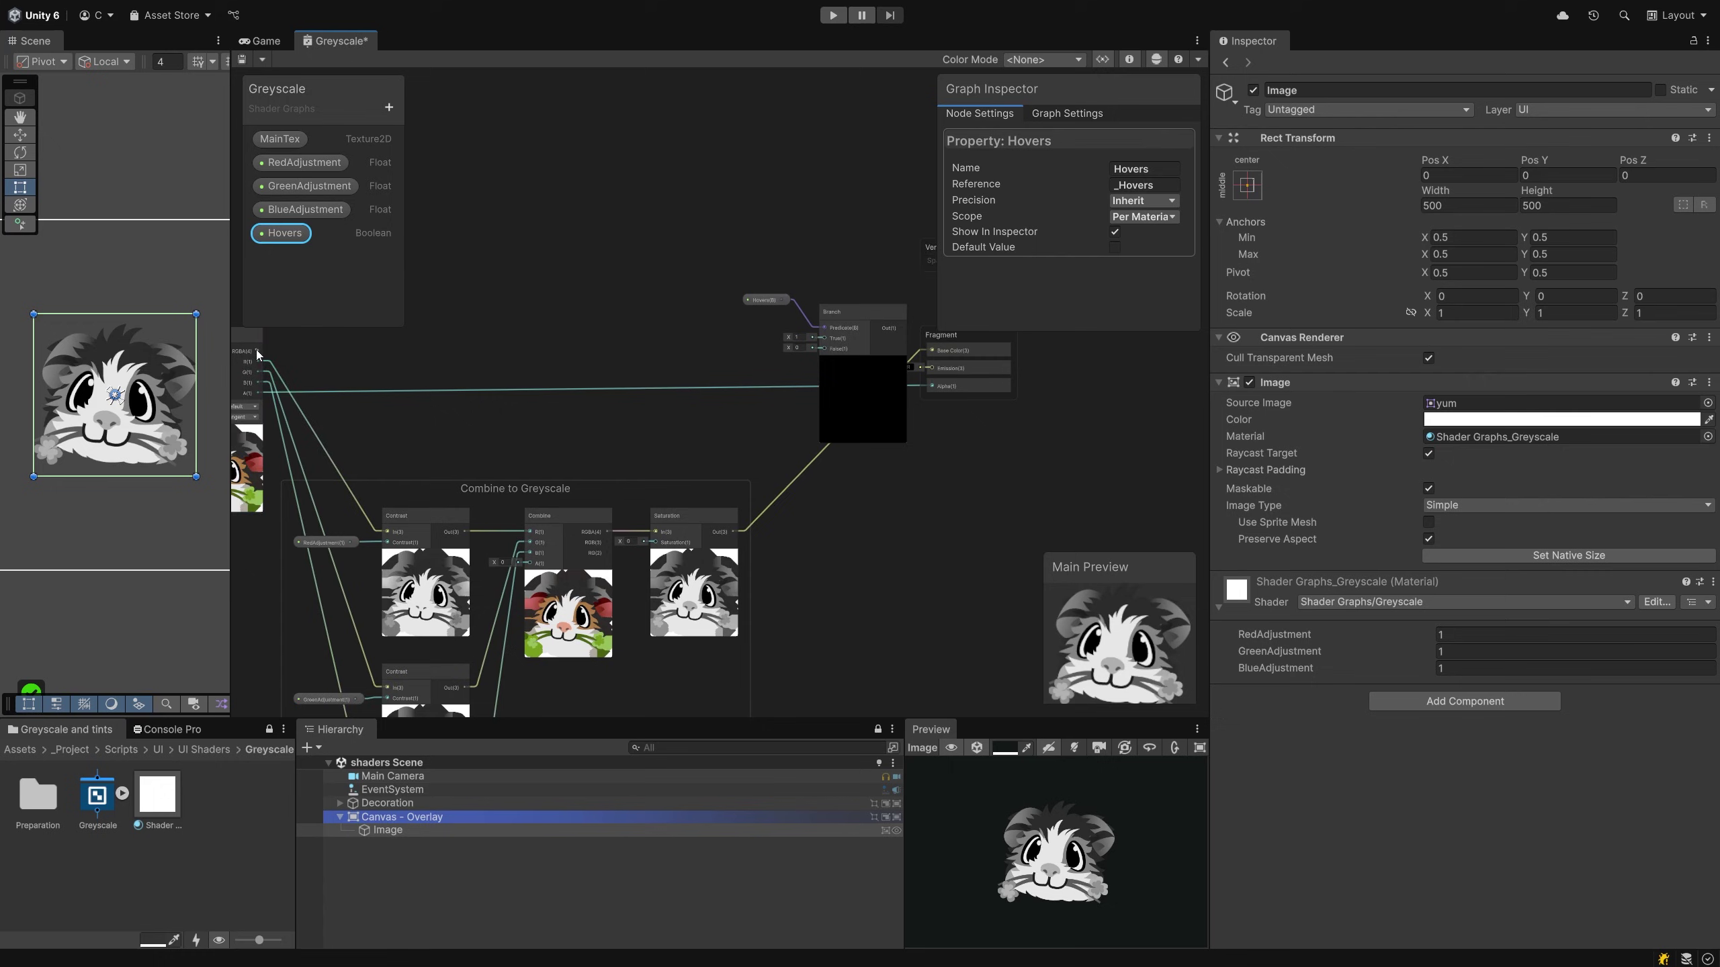
drag(256, 349, 887, 343)
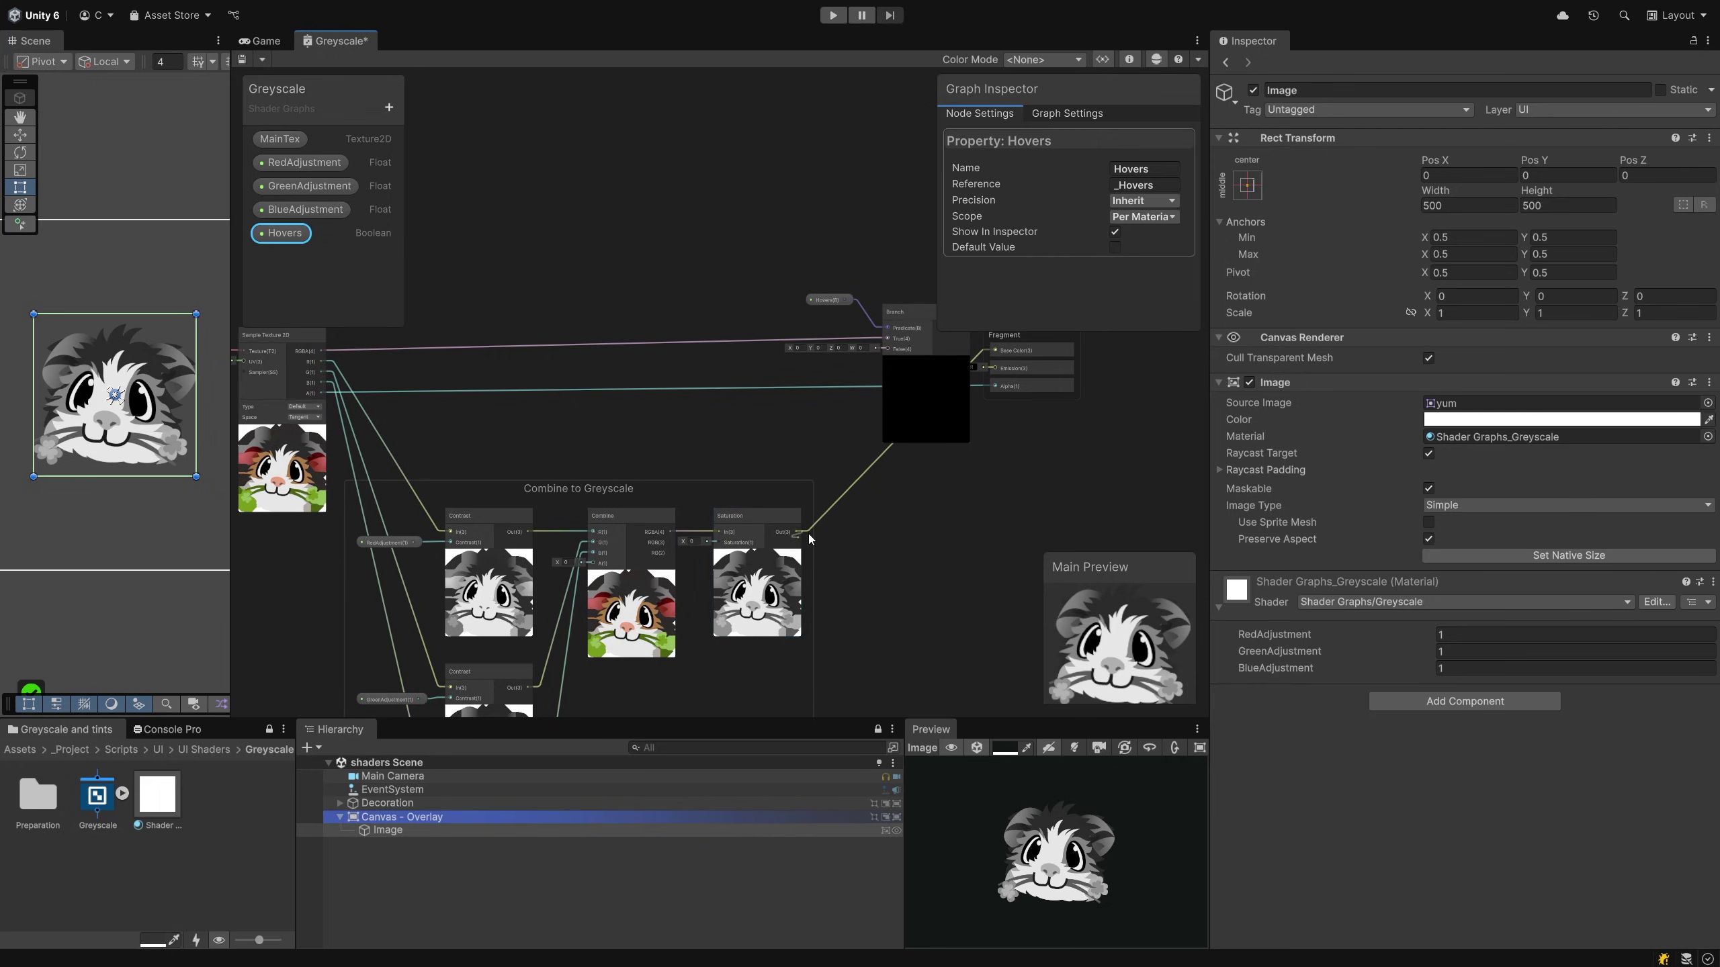
drag(796, 533, 888, 353)
middle_drag(889, 358, 742, 393)
drag(763, 352, 671, 360)
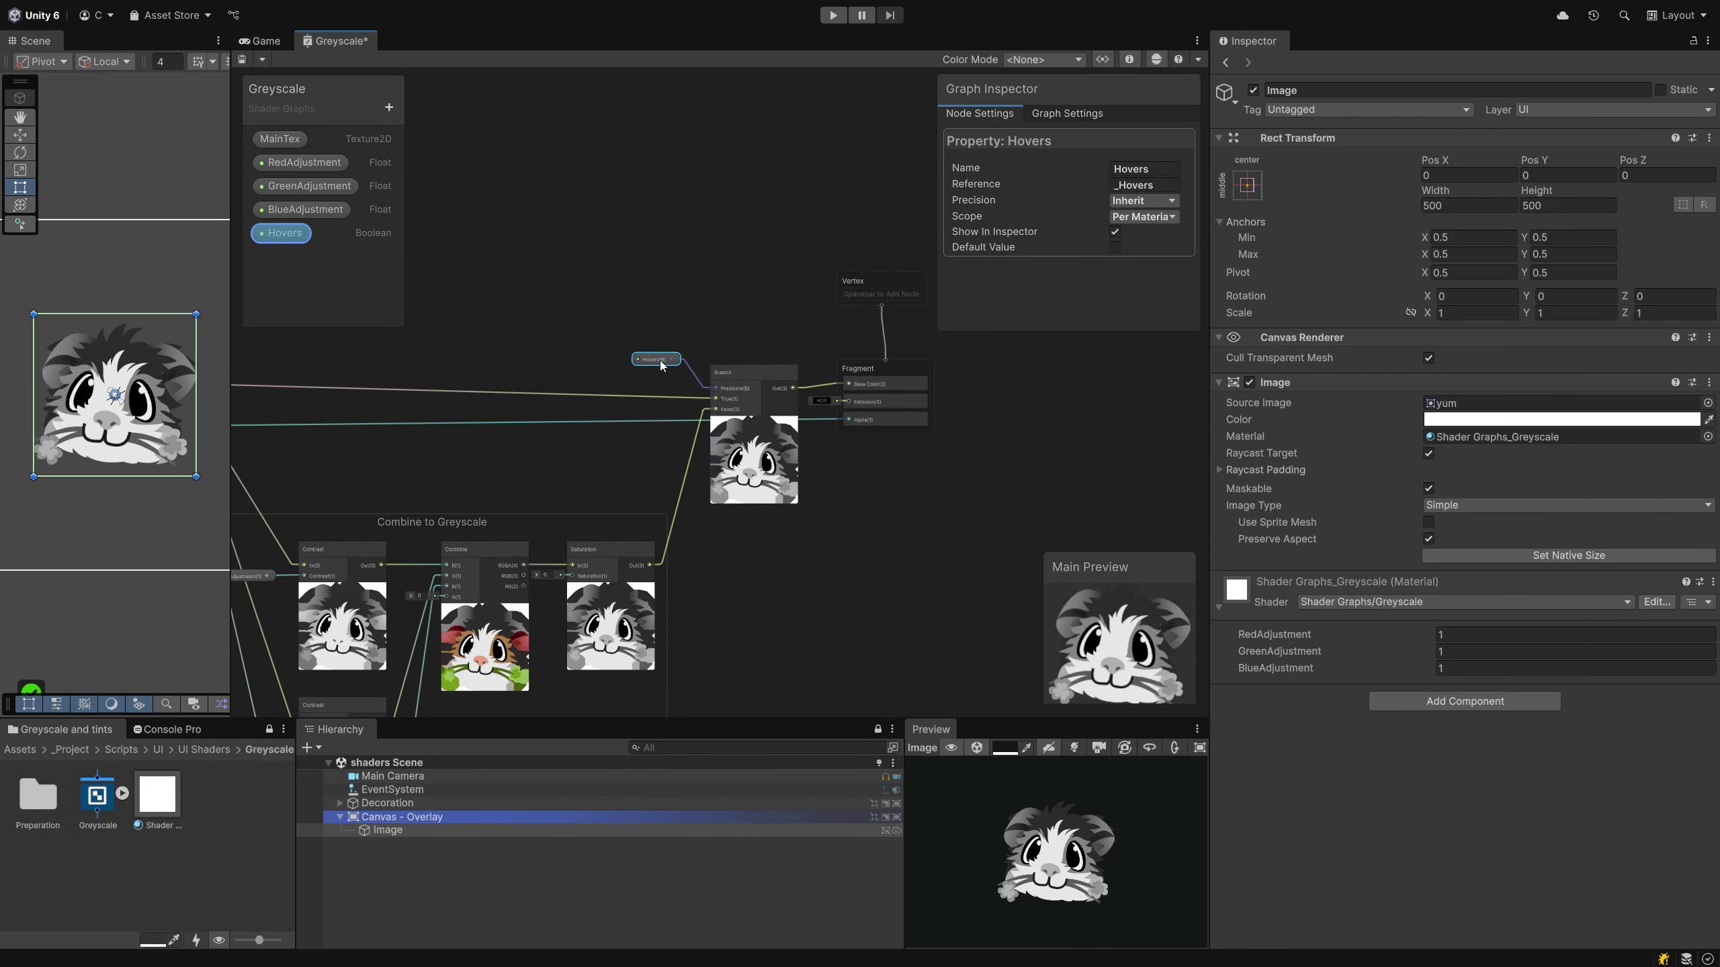
Save the Greyscale graph and toggle Hovers on the material, leaving it on for colour
key(ctrl+s)
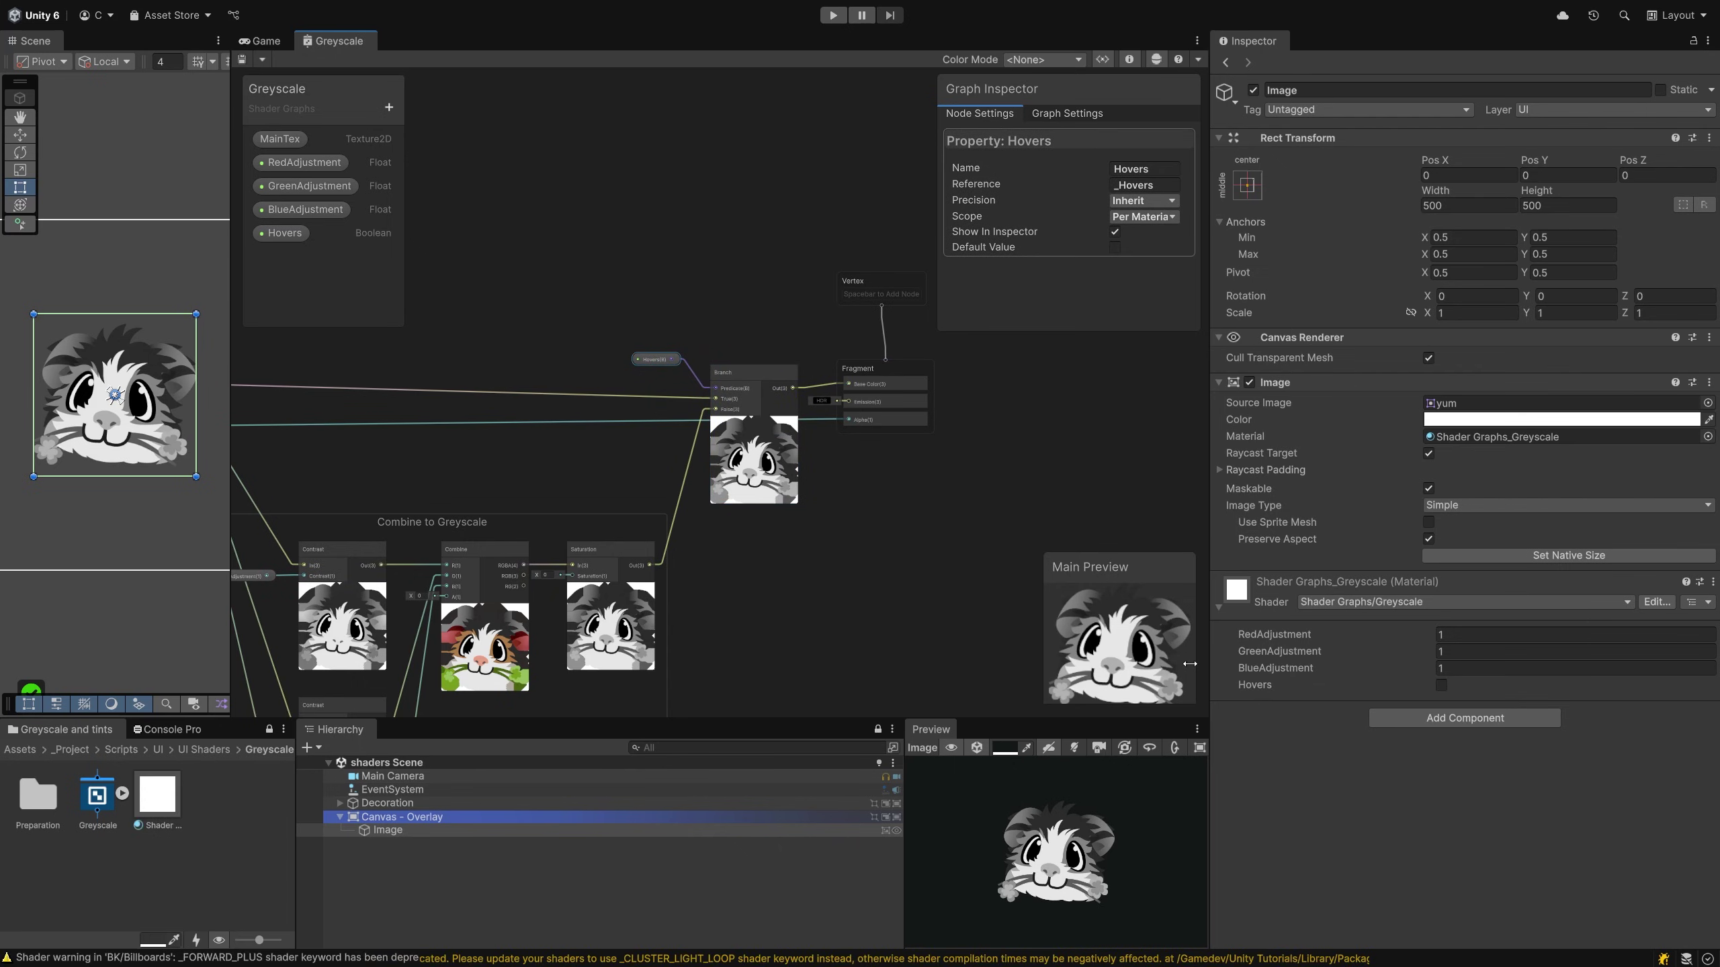
click(1442, 684)
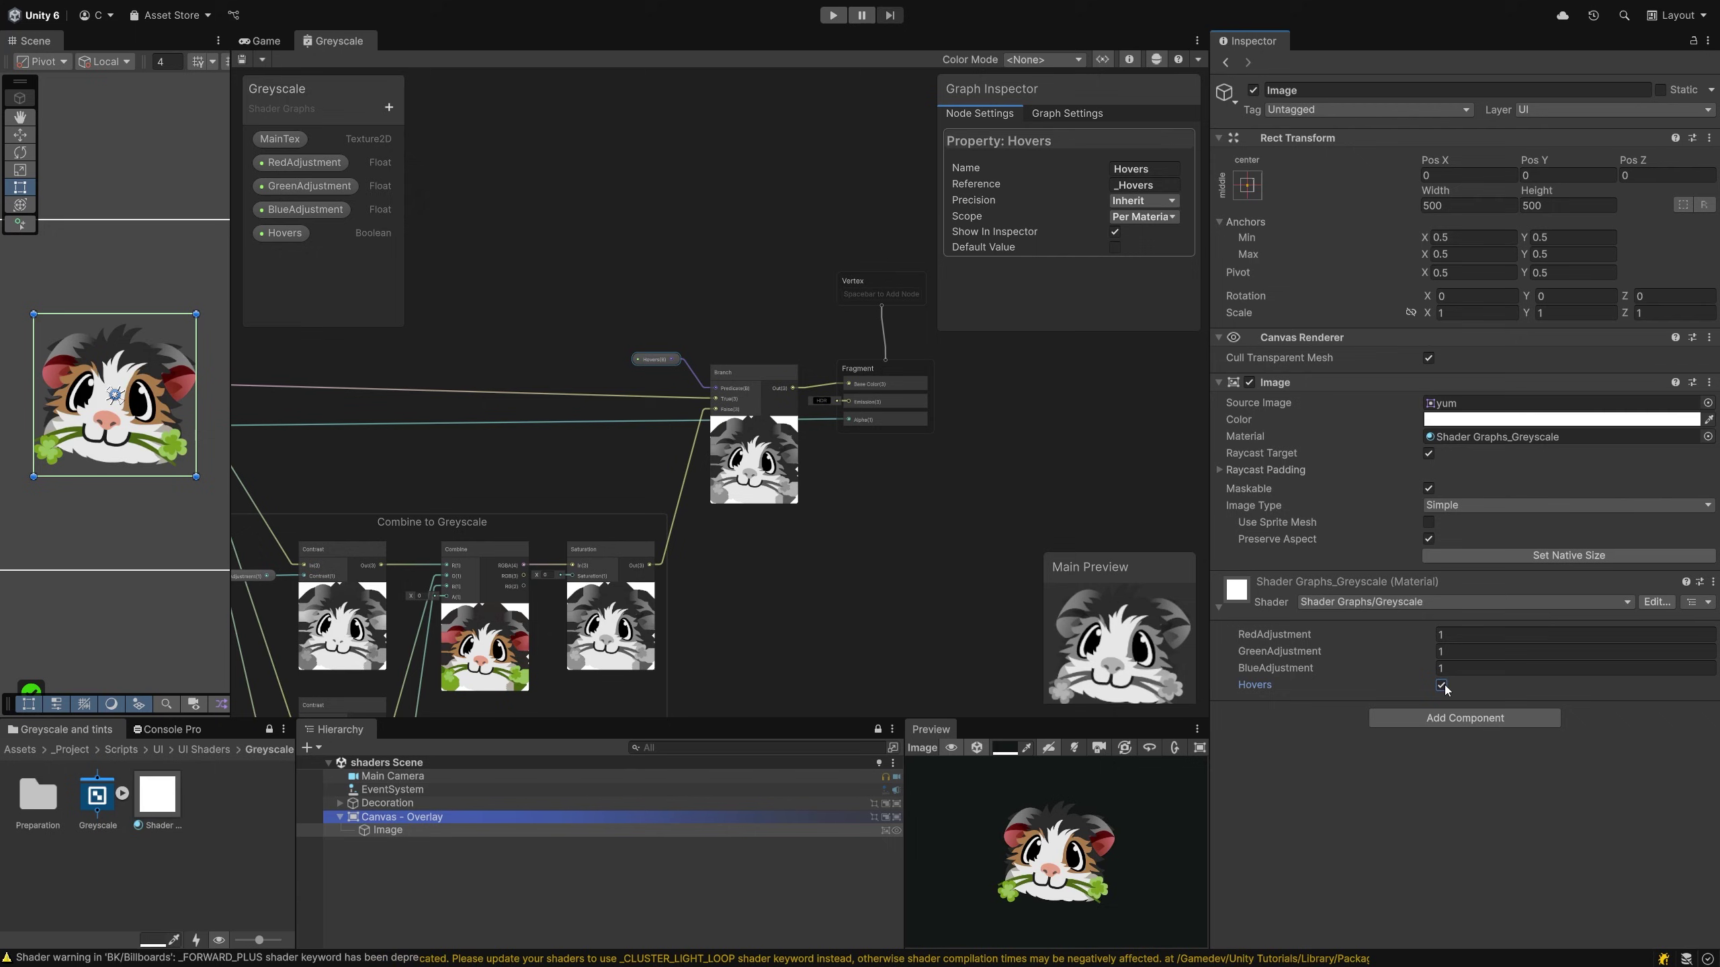
click(1442, 684)
click(1442, 684)
click(1442, 684)
click(1442, 685)
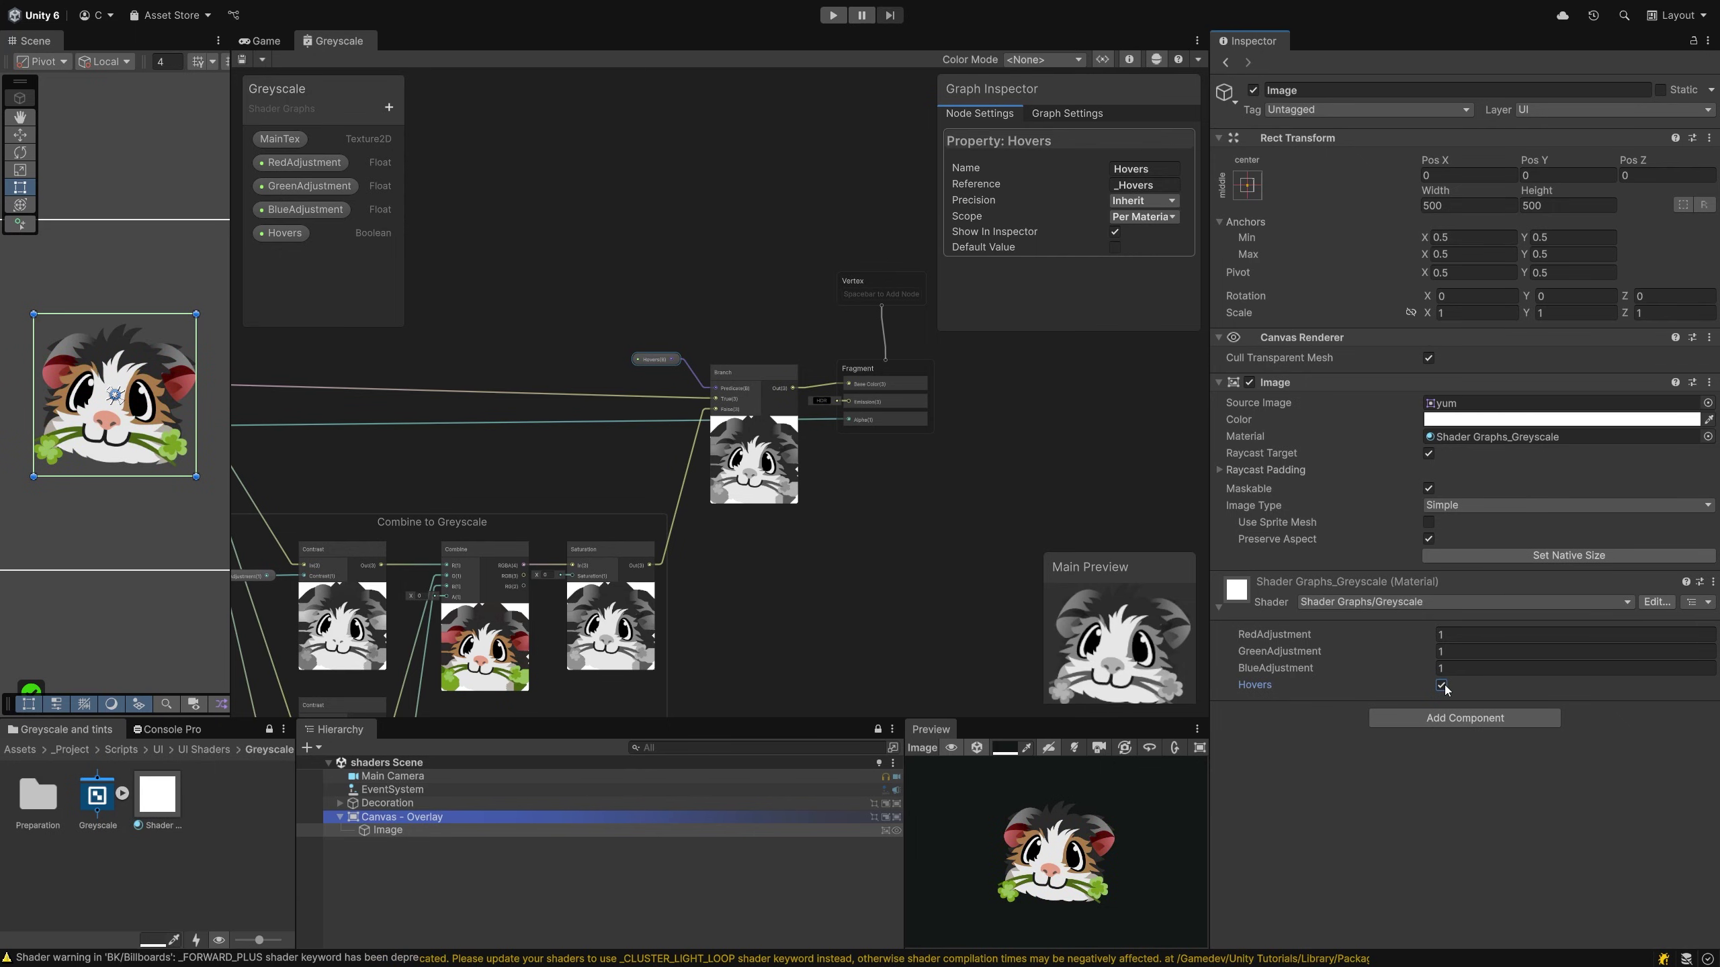
Create a new MonoBehaviour script asset in the shader folder
right_click(223, 826)
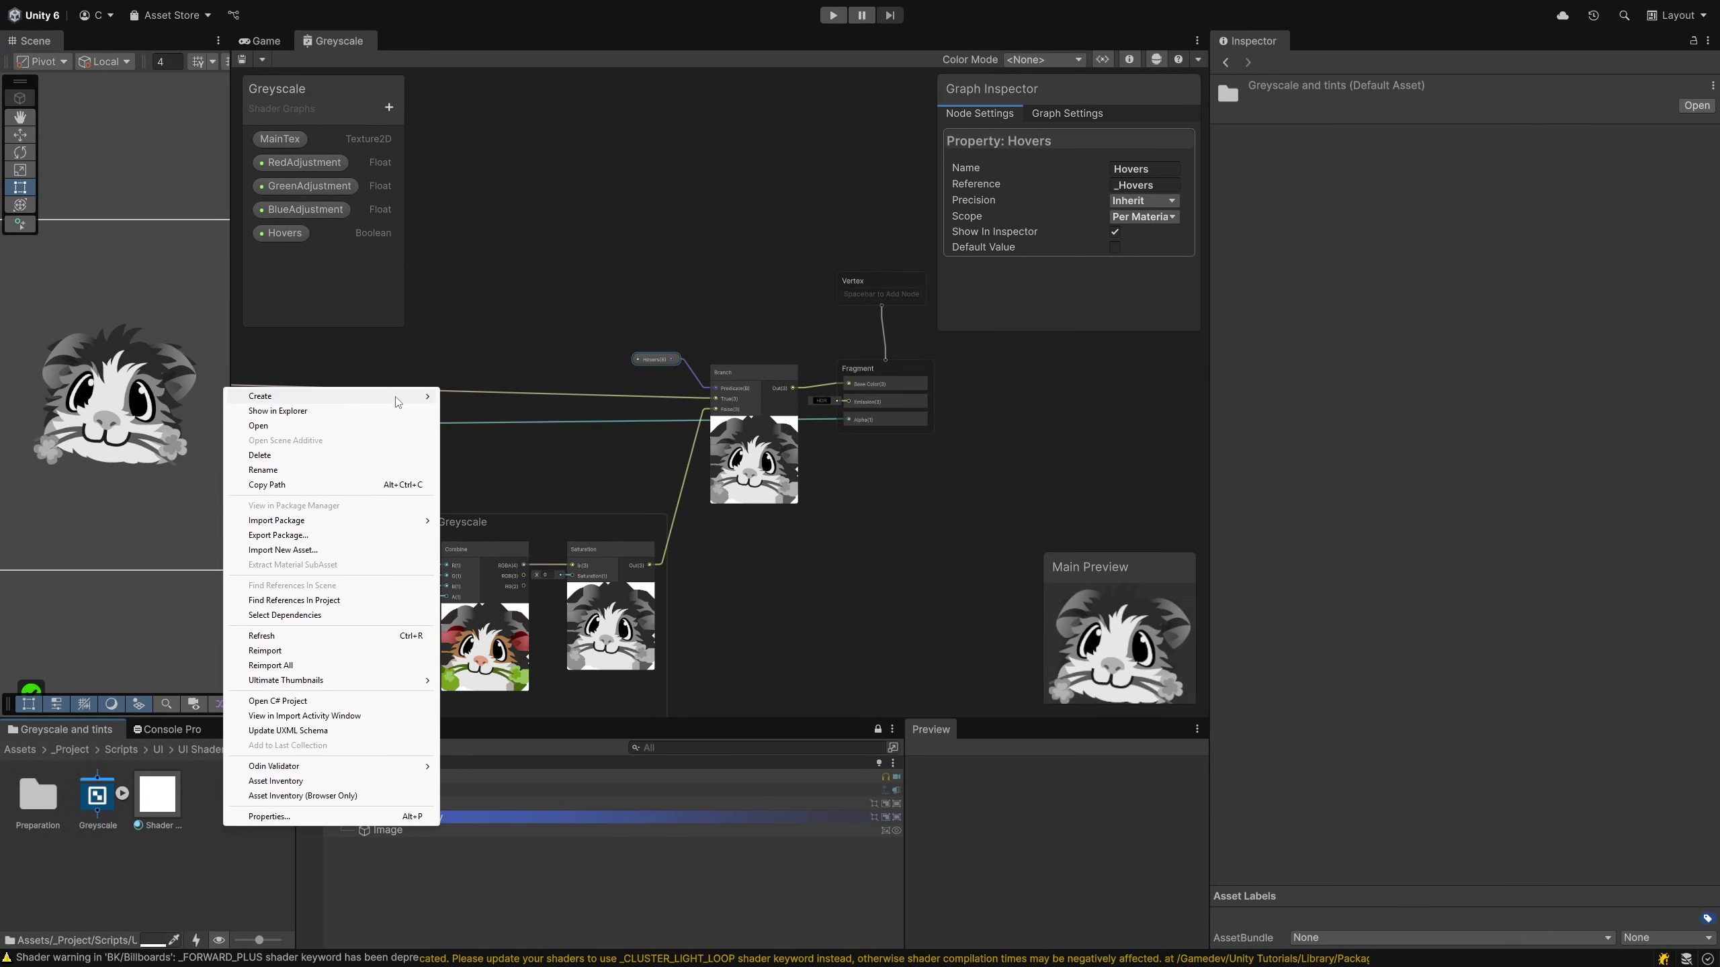
mouse_move(406, 397)
click(523, 417)
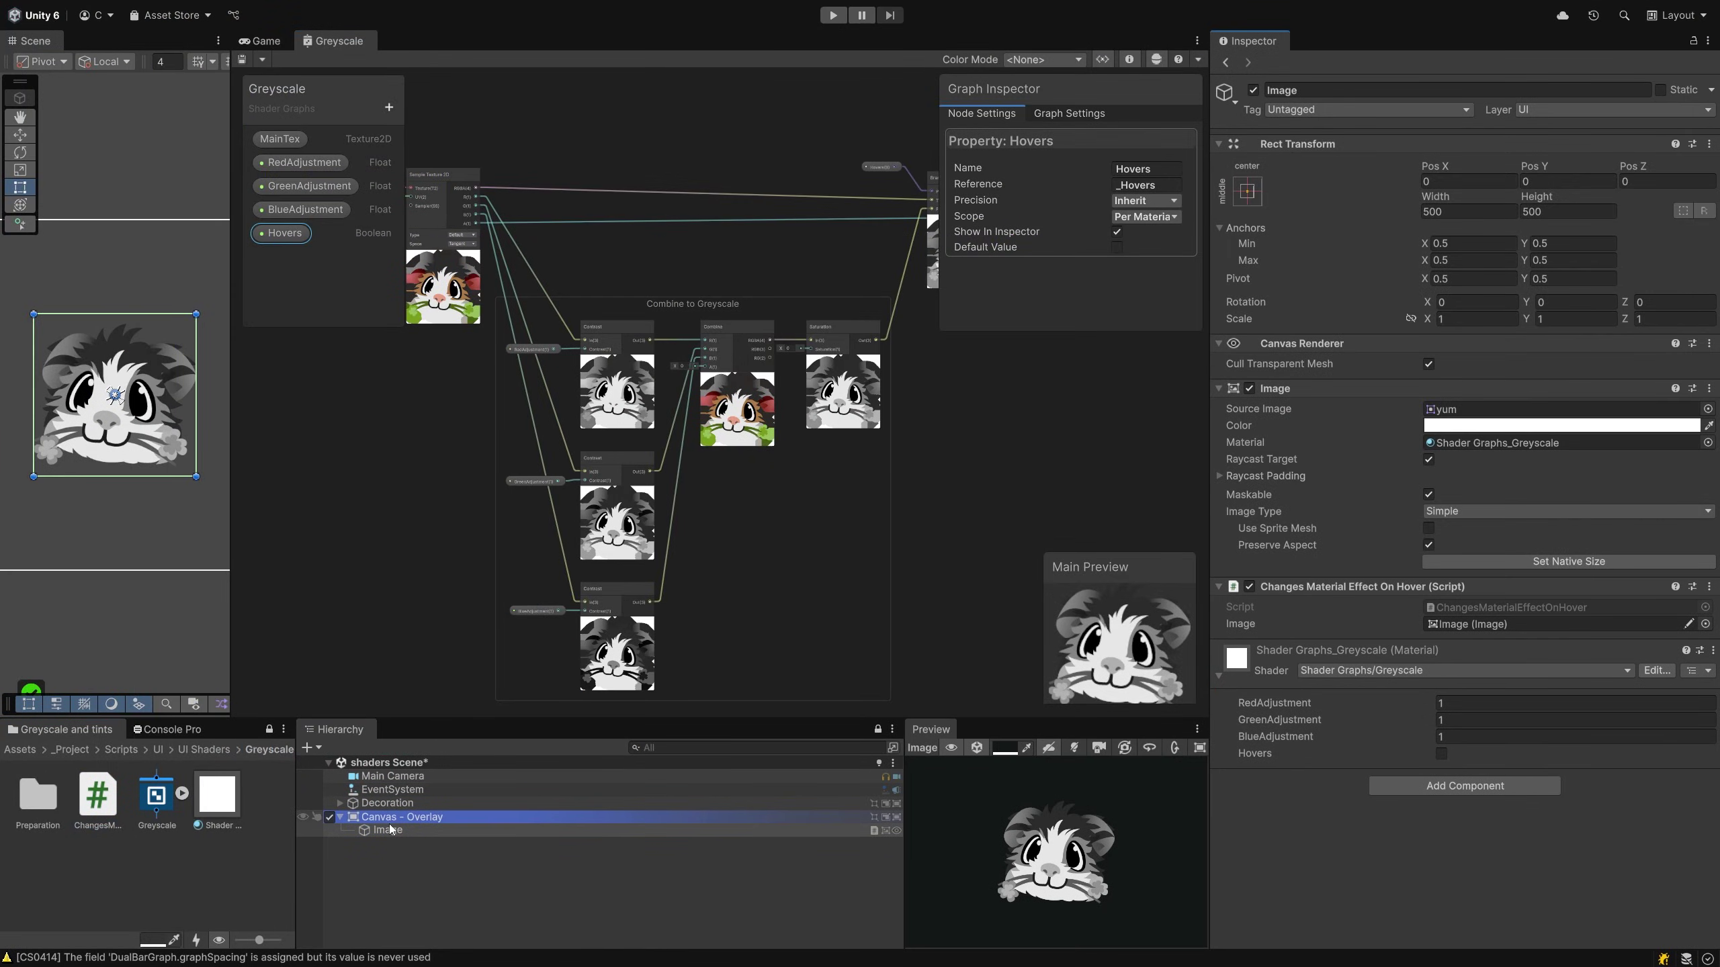
Duplicate the Image, place the copy to its right, and test the hover effect in play mode
key(ctrl+d)
scroll(186, 505, down, 2)
drag(230, 406, 631, 406)
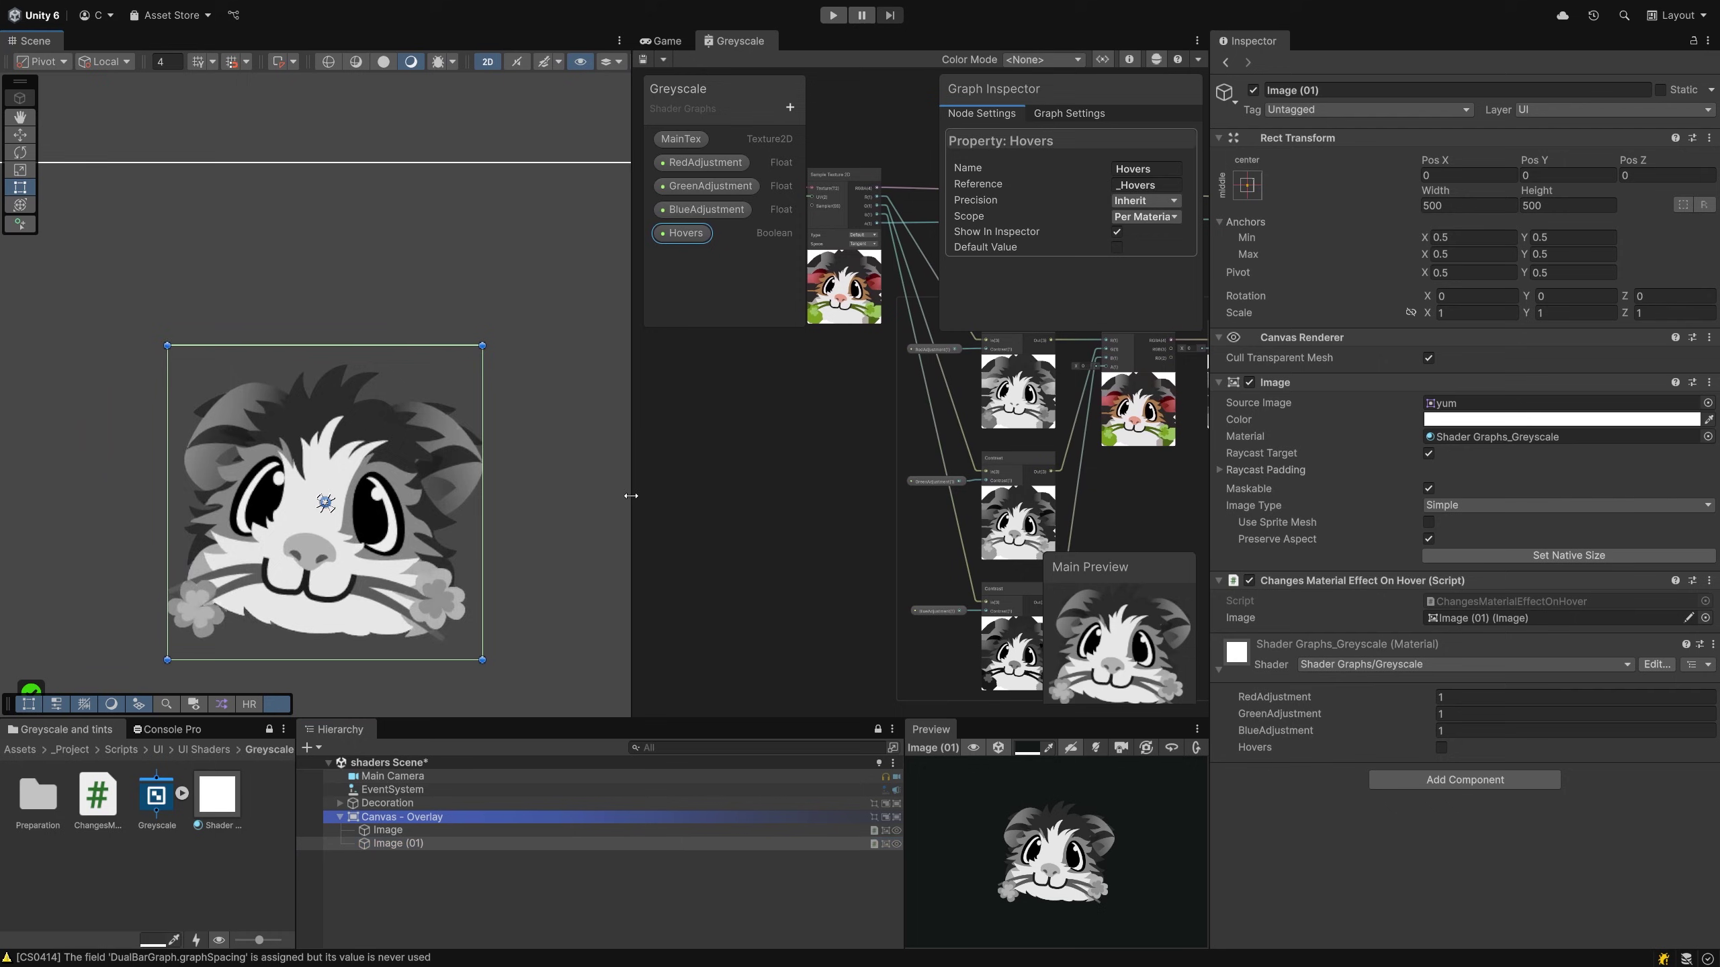
scroll(347, 467, down, 3)
drag(359, 491, 478, 491)
click(833, 15)
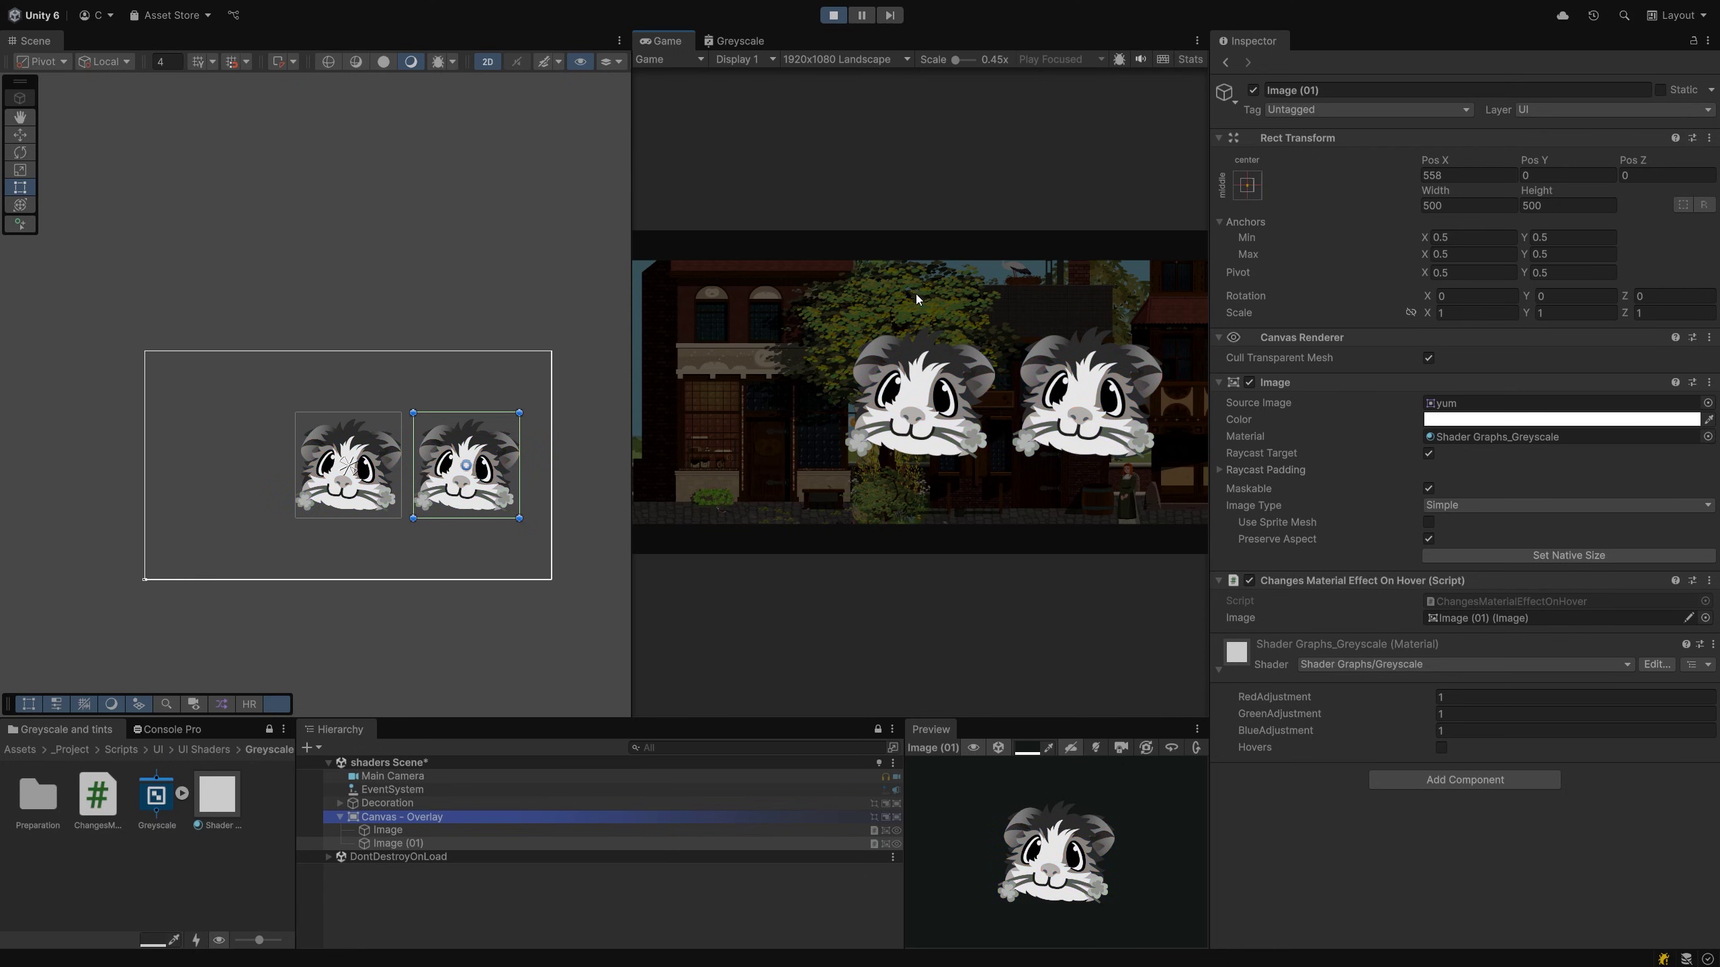
click(834, 15)
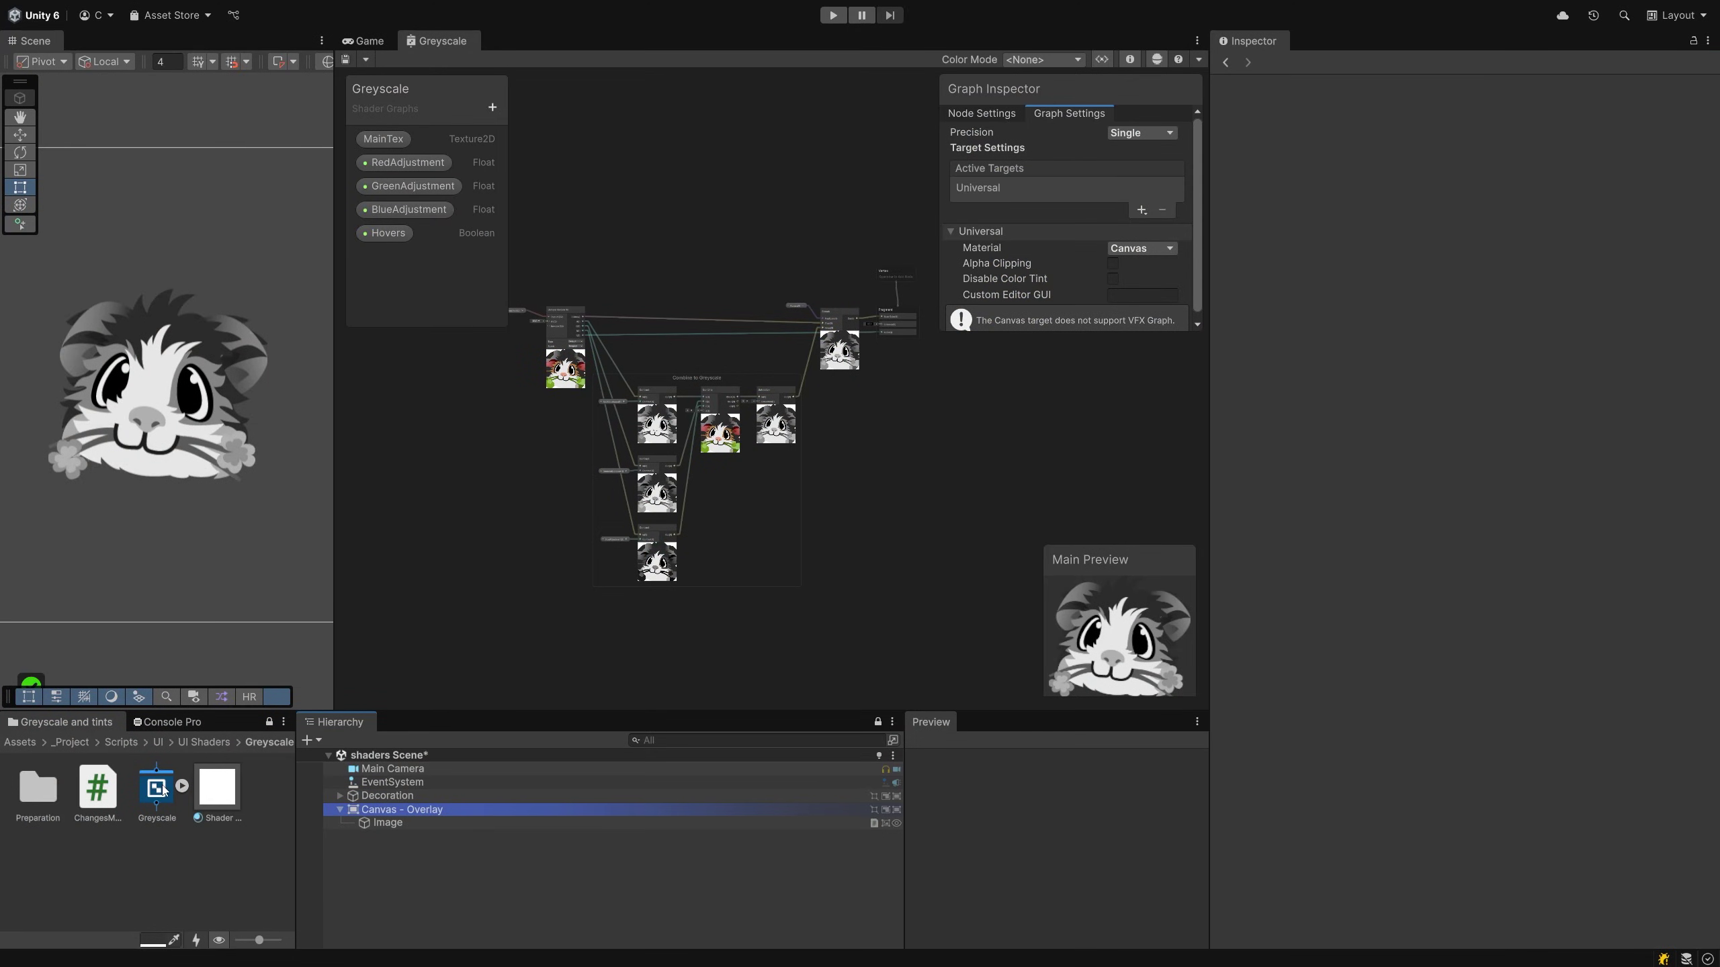
Duplicate the Greyscale shader graph as 'Tinting' and open it for editing
click(159, 788)
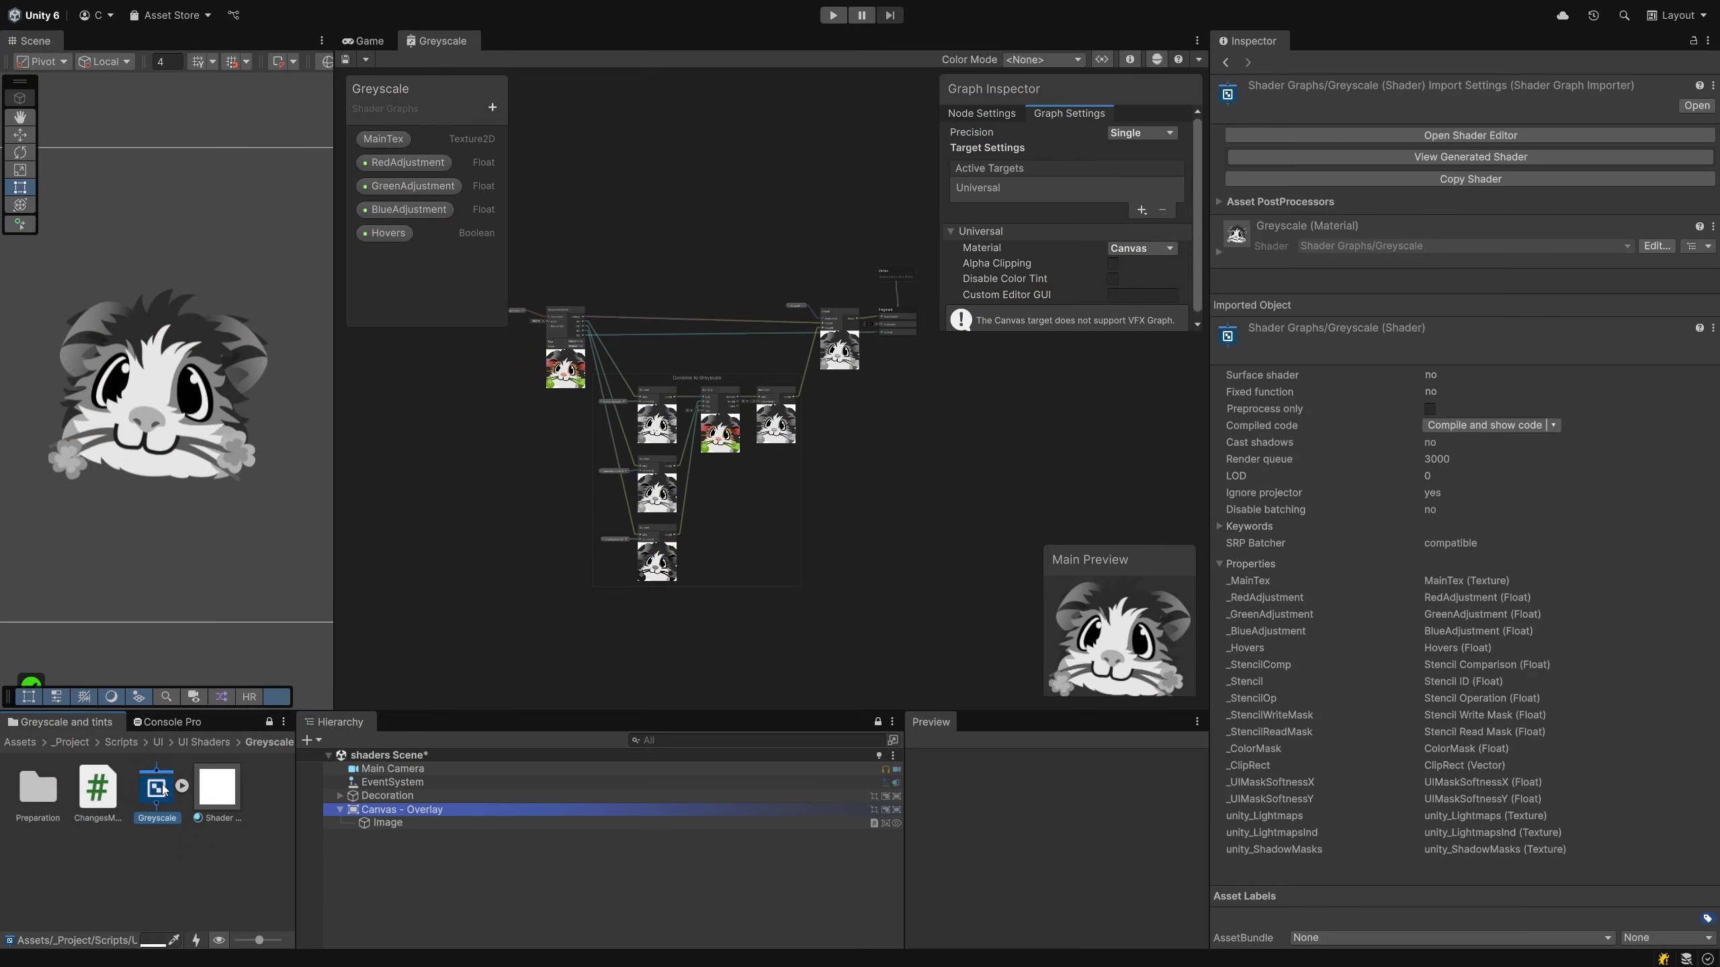
key(ctrl+d)
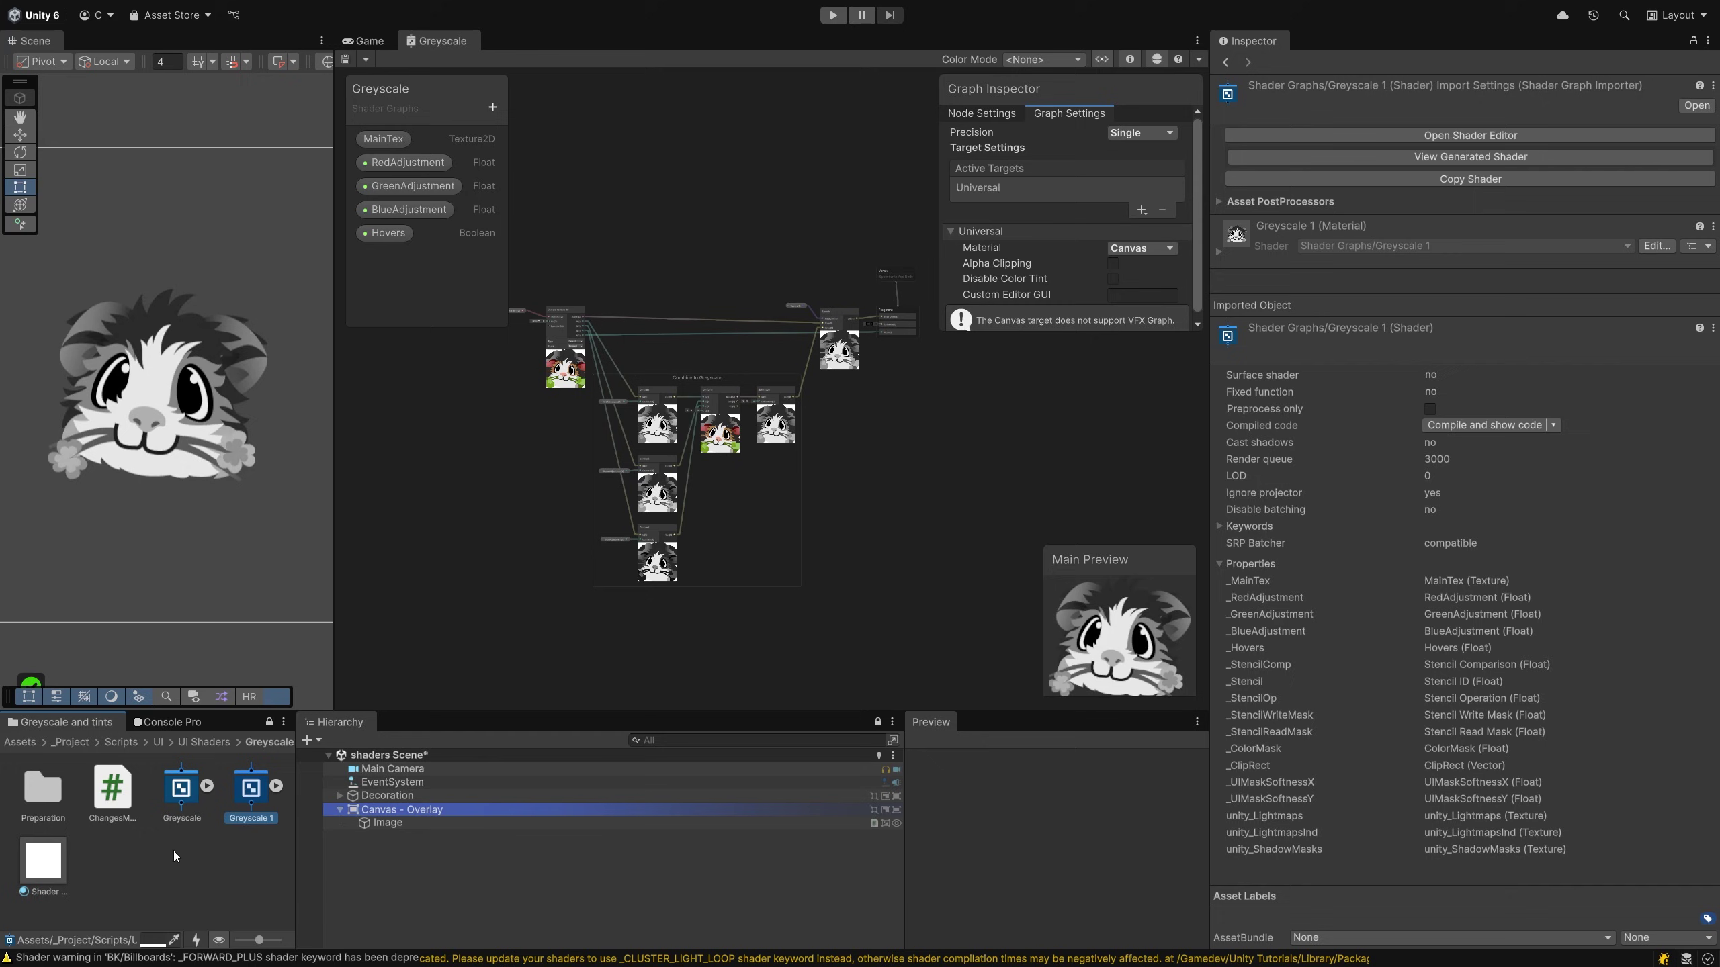
key(Return)
text(Tinting)
key(Return)
double_click(44, 862)
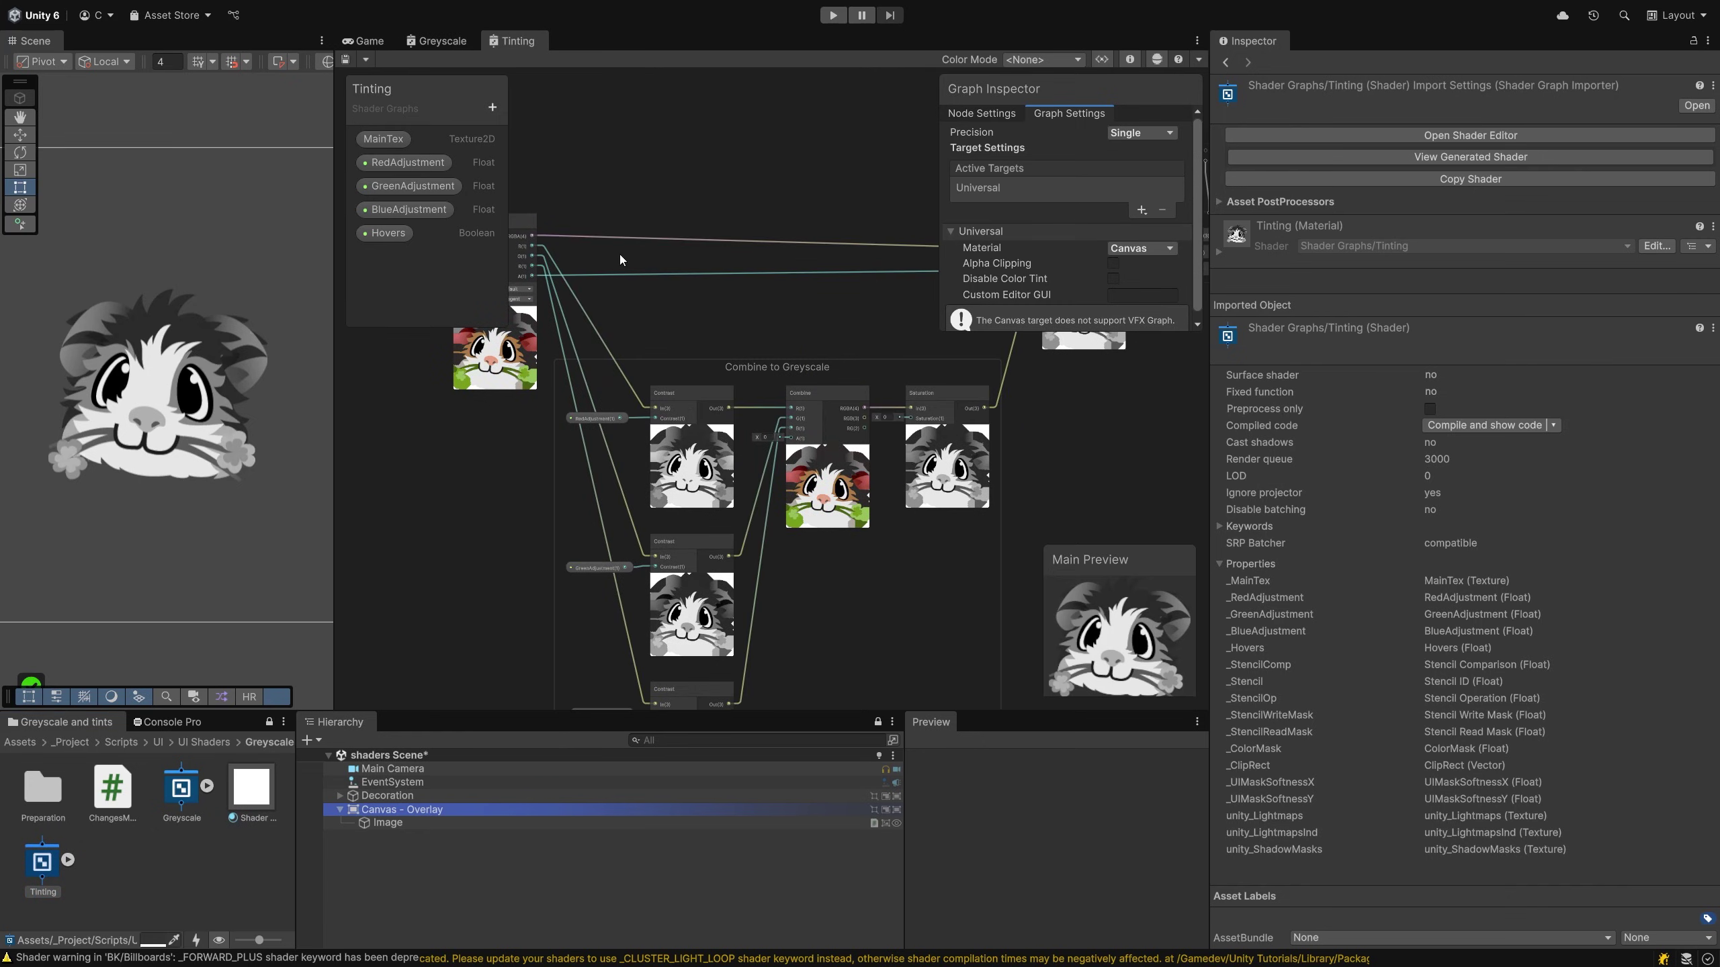
Create a material from the Tinting shader and assign it to the Image's Material slot
right_click(55, 855)
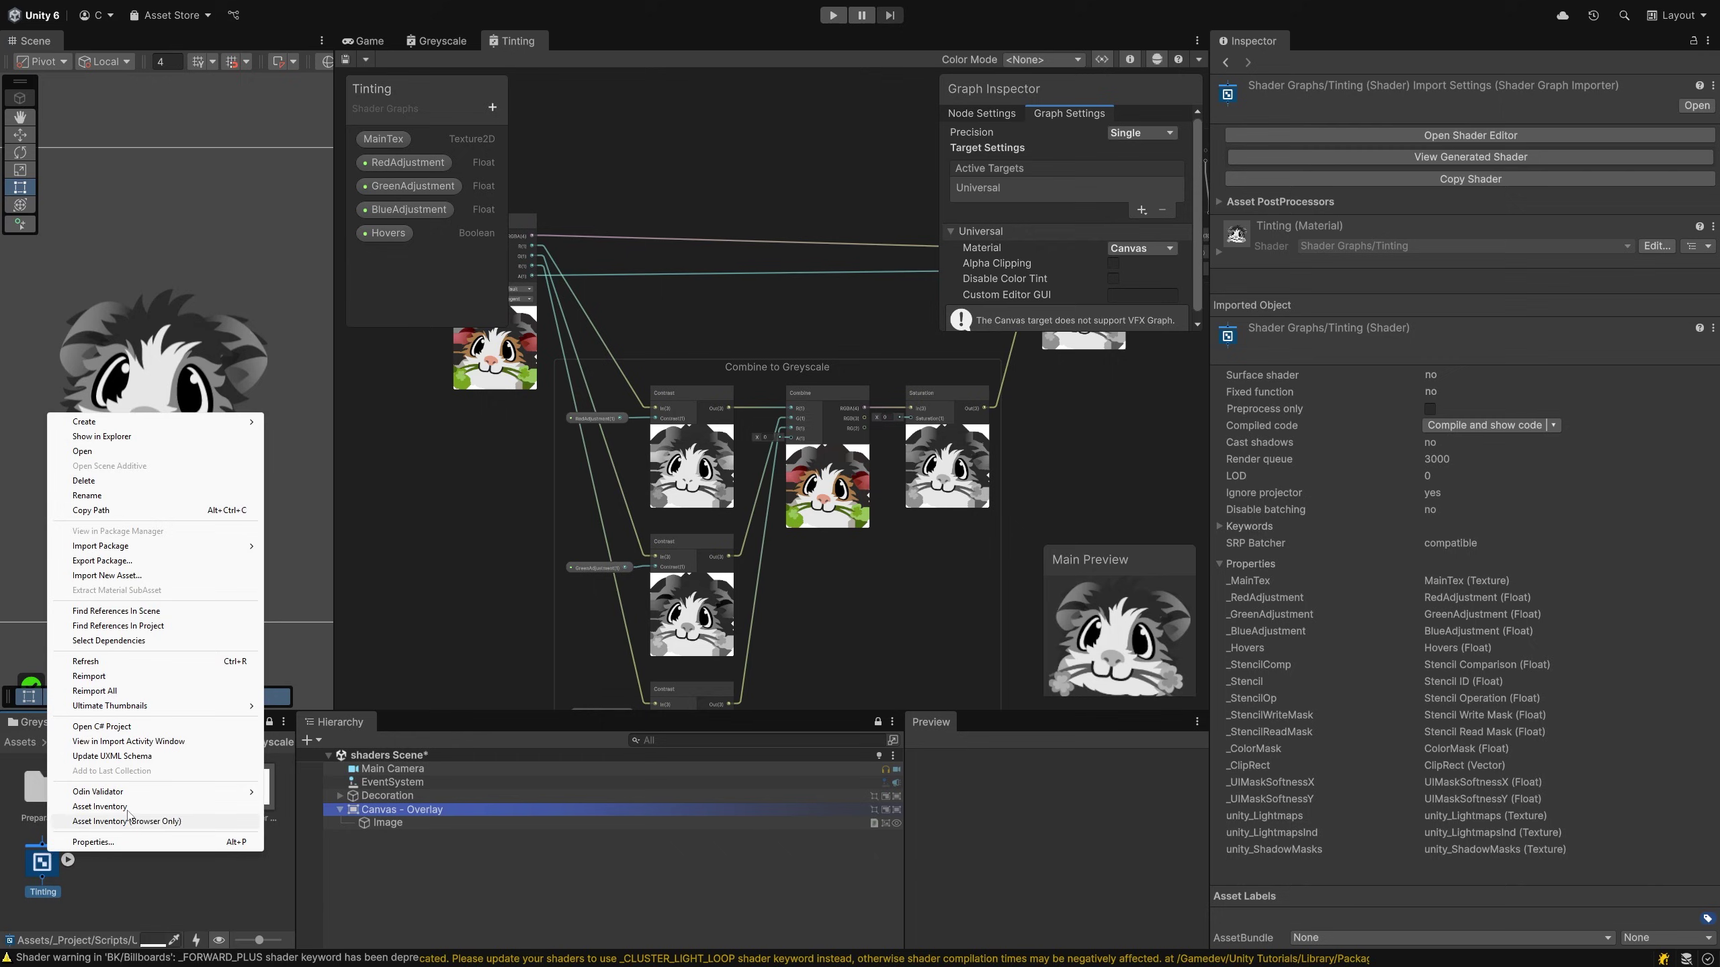
mouse_move(203, 421)
click(328, 402)
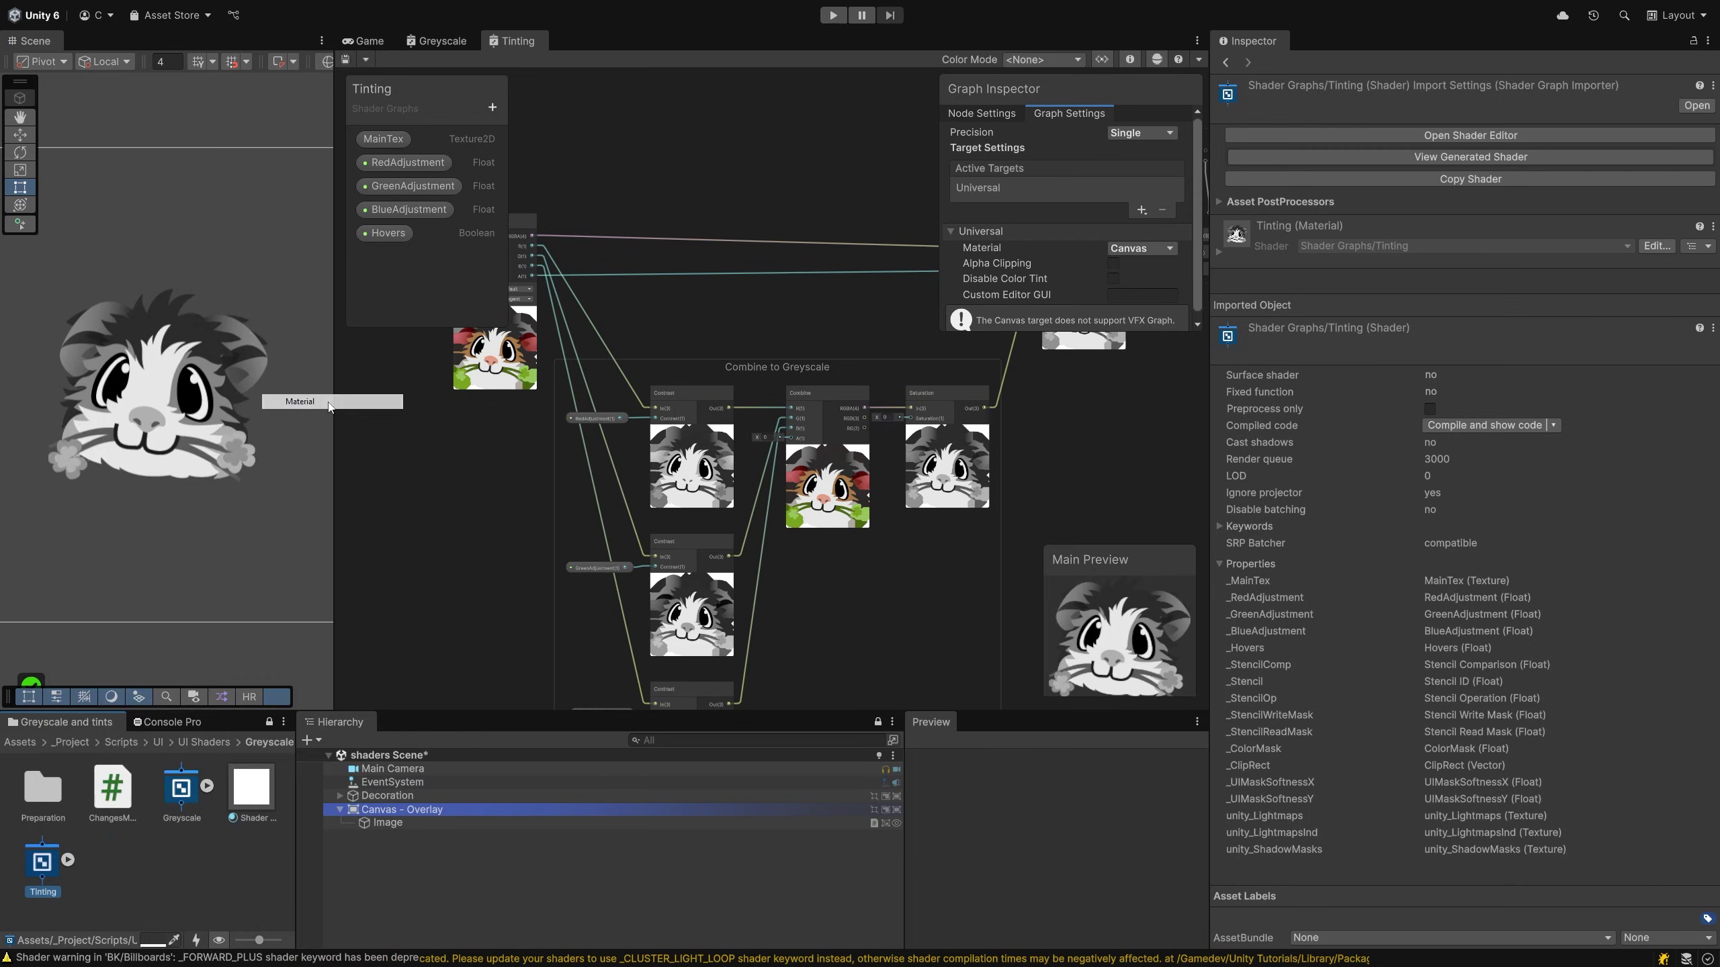
key(Return)
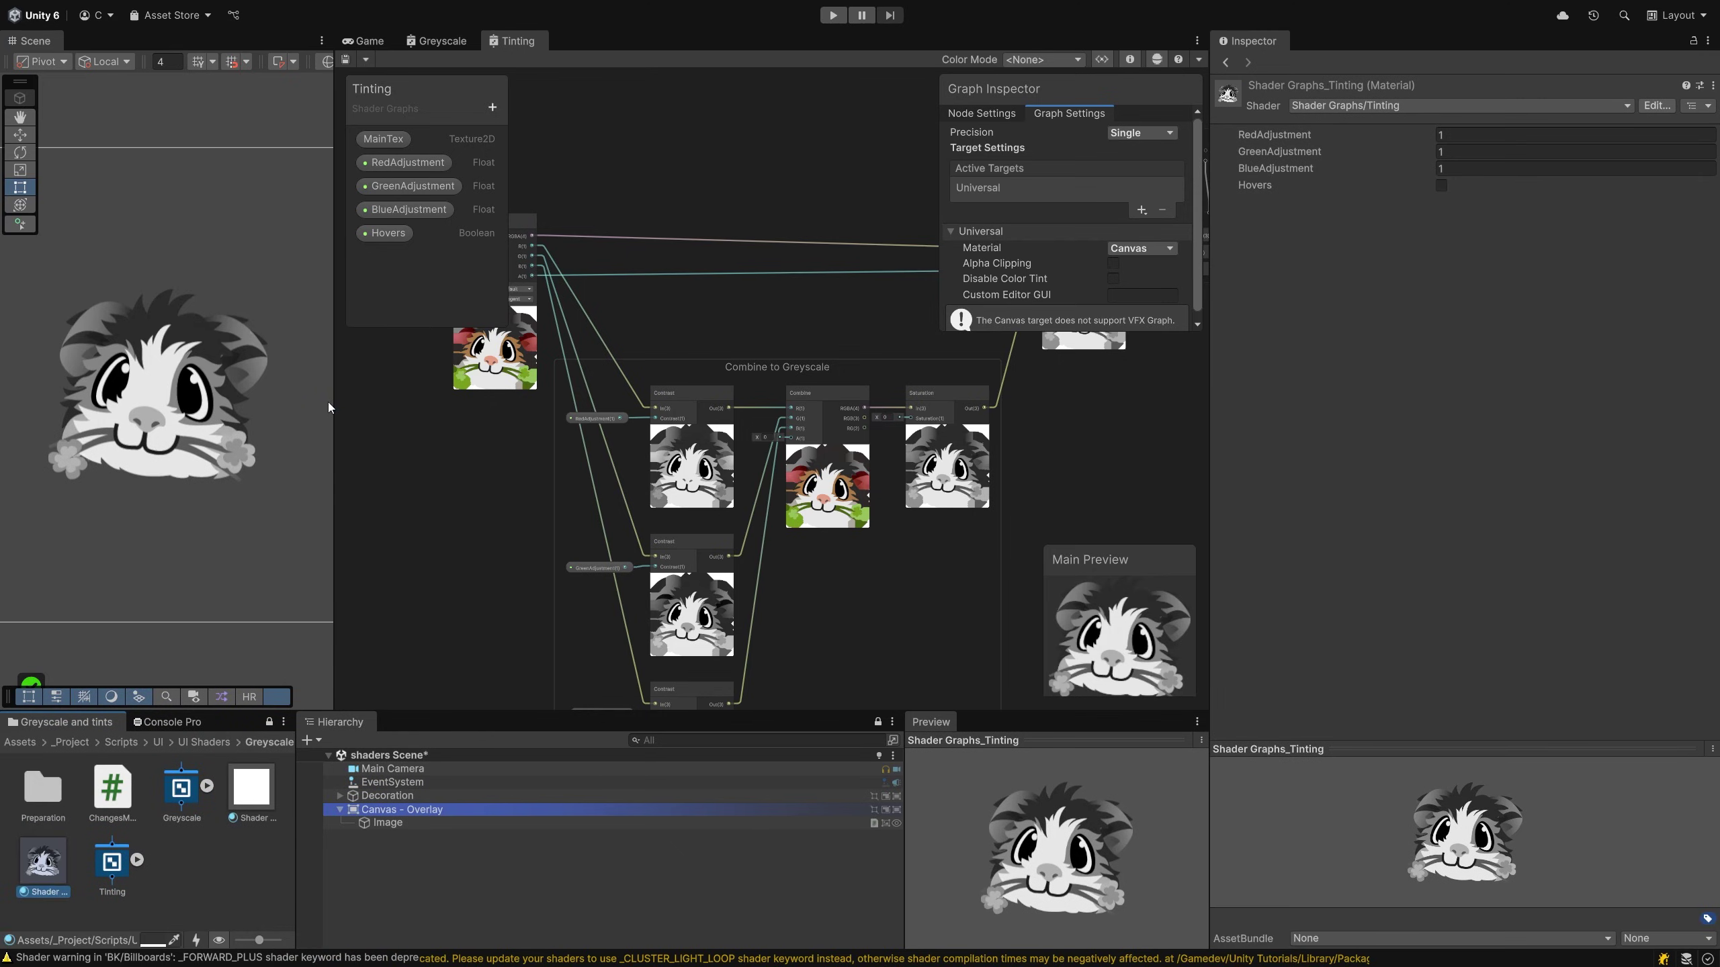
click(389, 822)
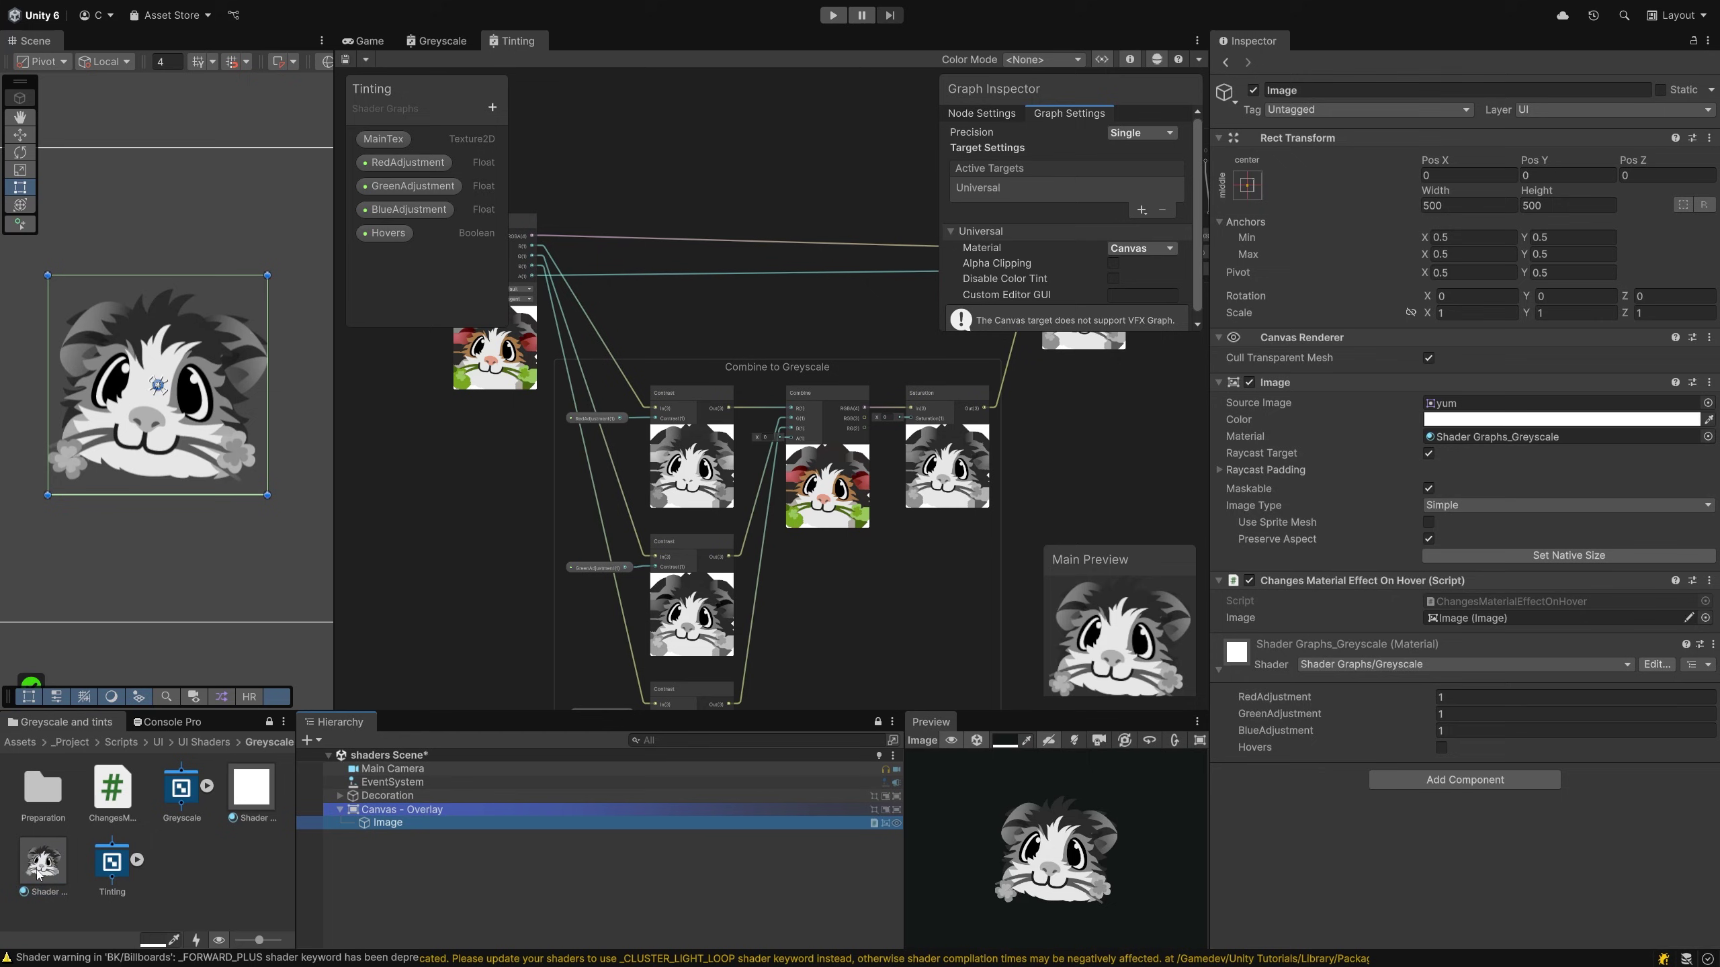
drag(38, 873, 1465, 436)
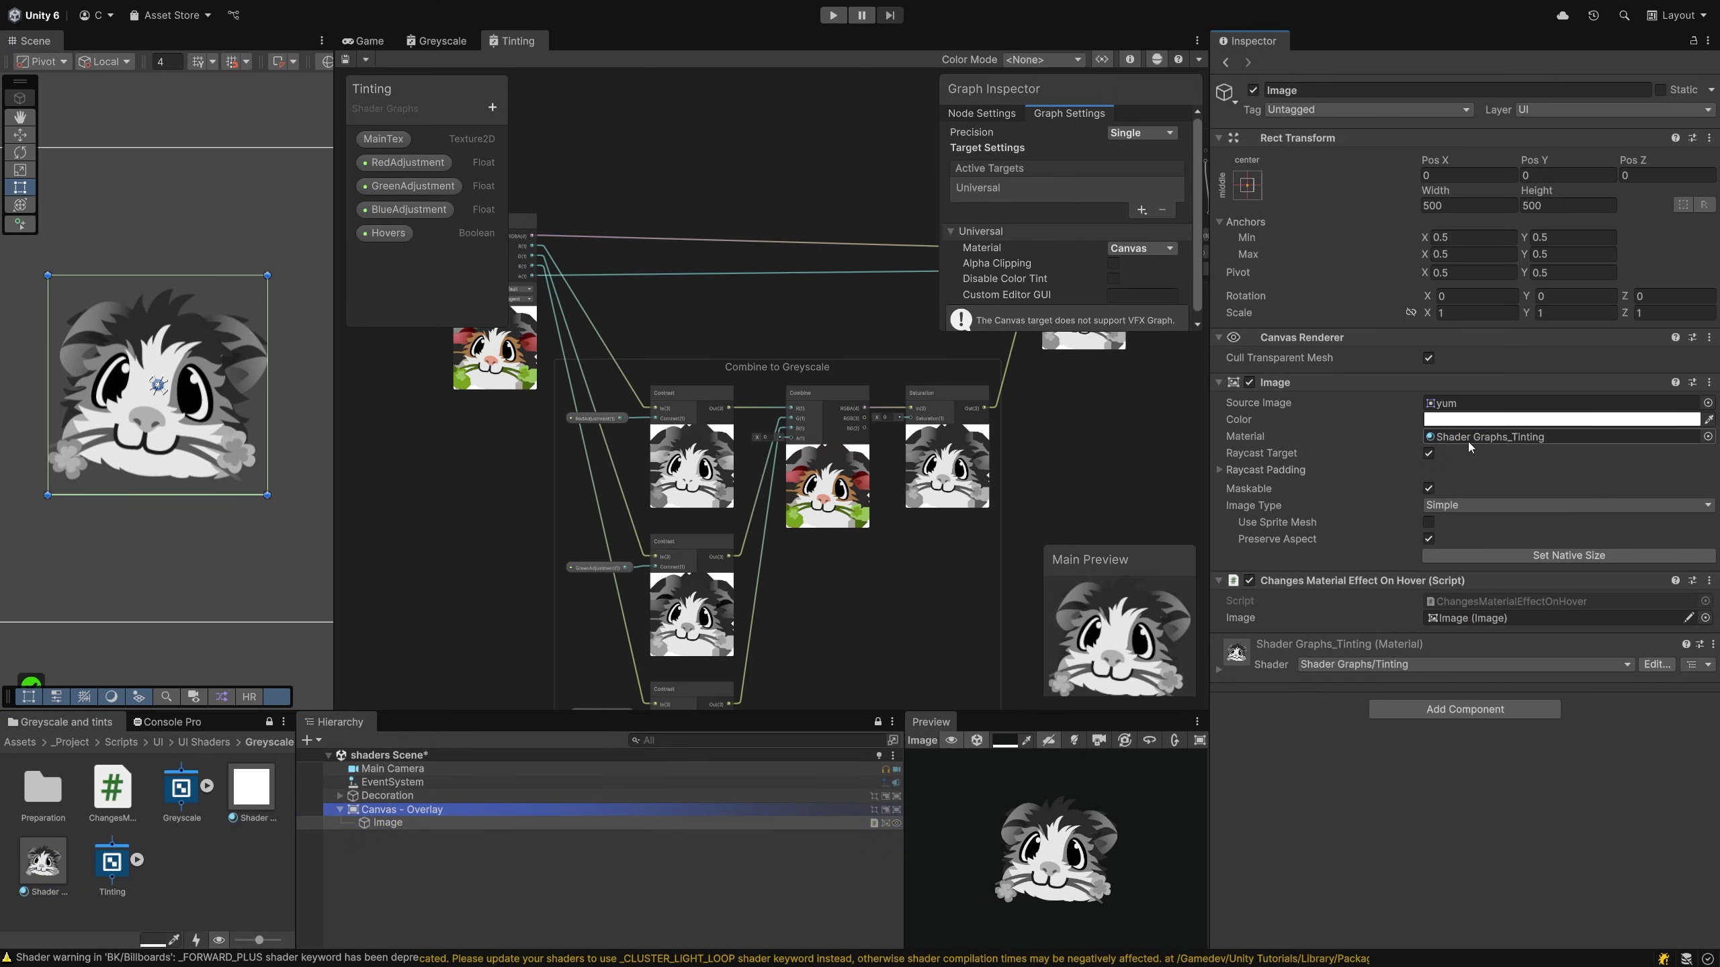
click(1217, 669)
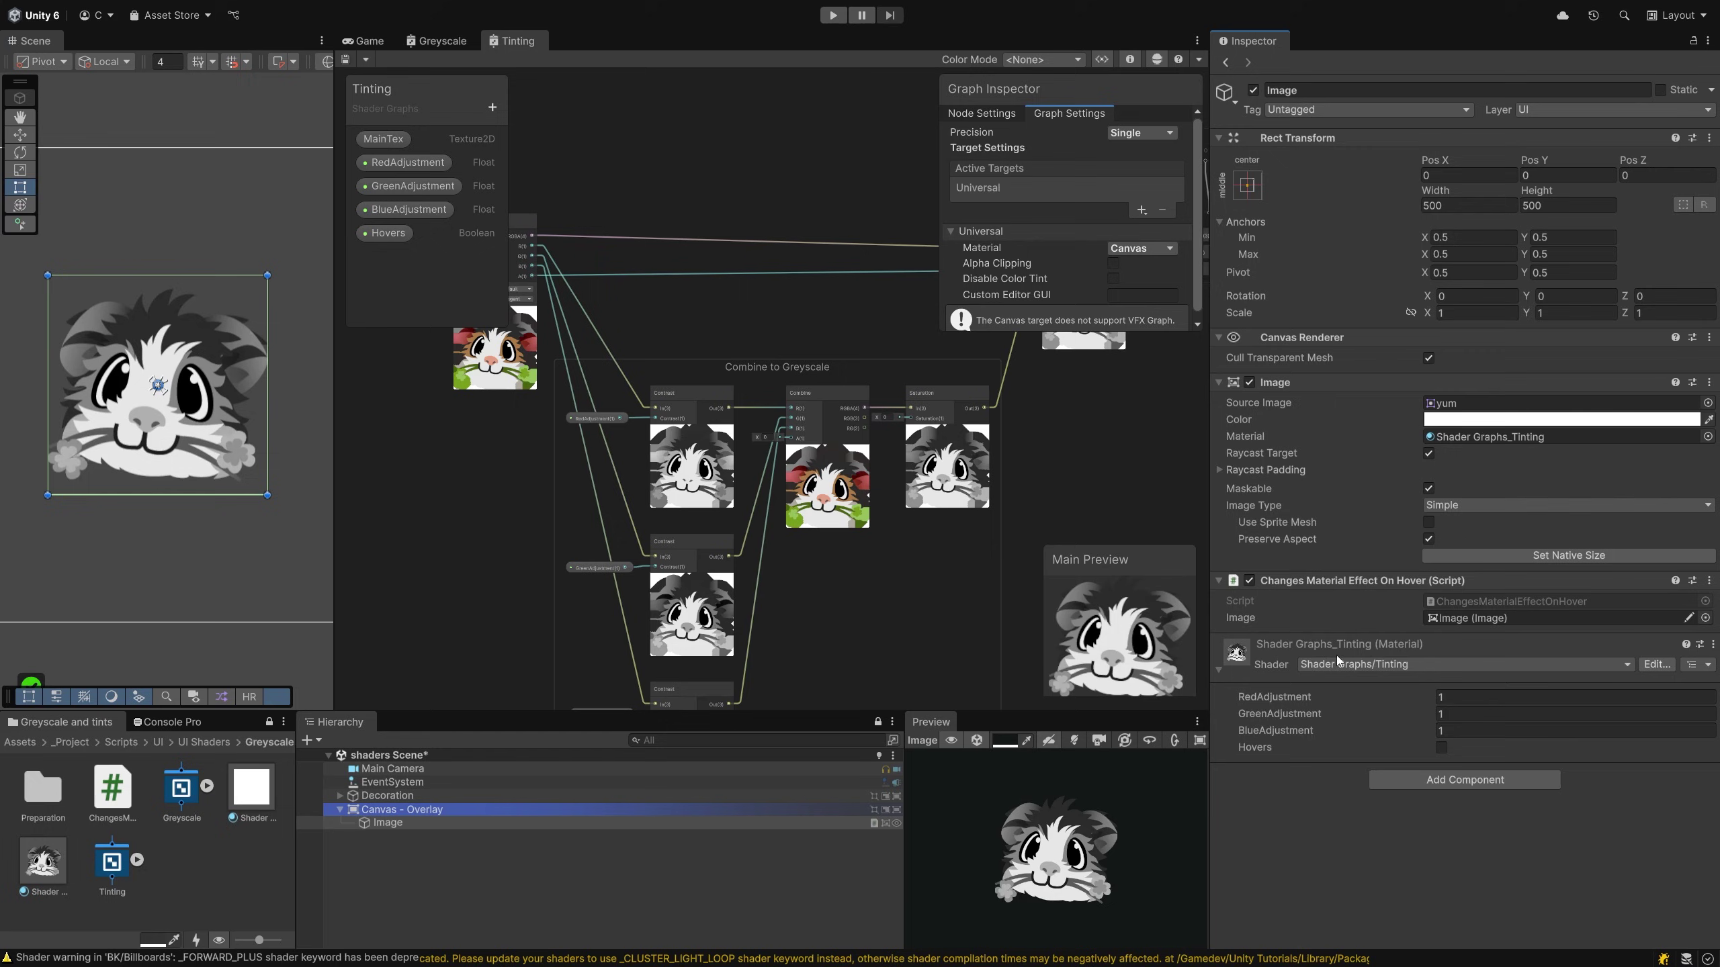
Shift the graph's existing nodes and group to the left
scroll(728, 417, down, 6)
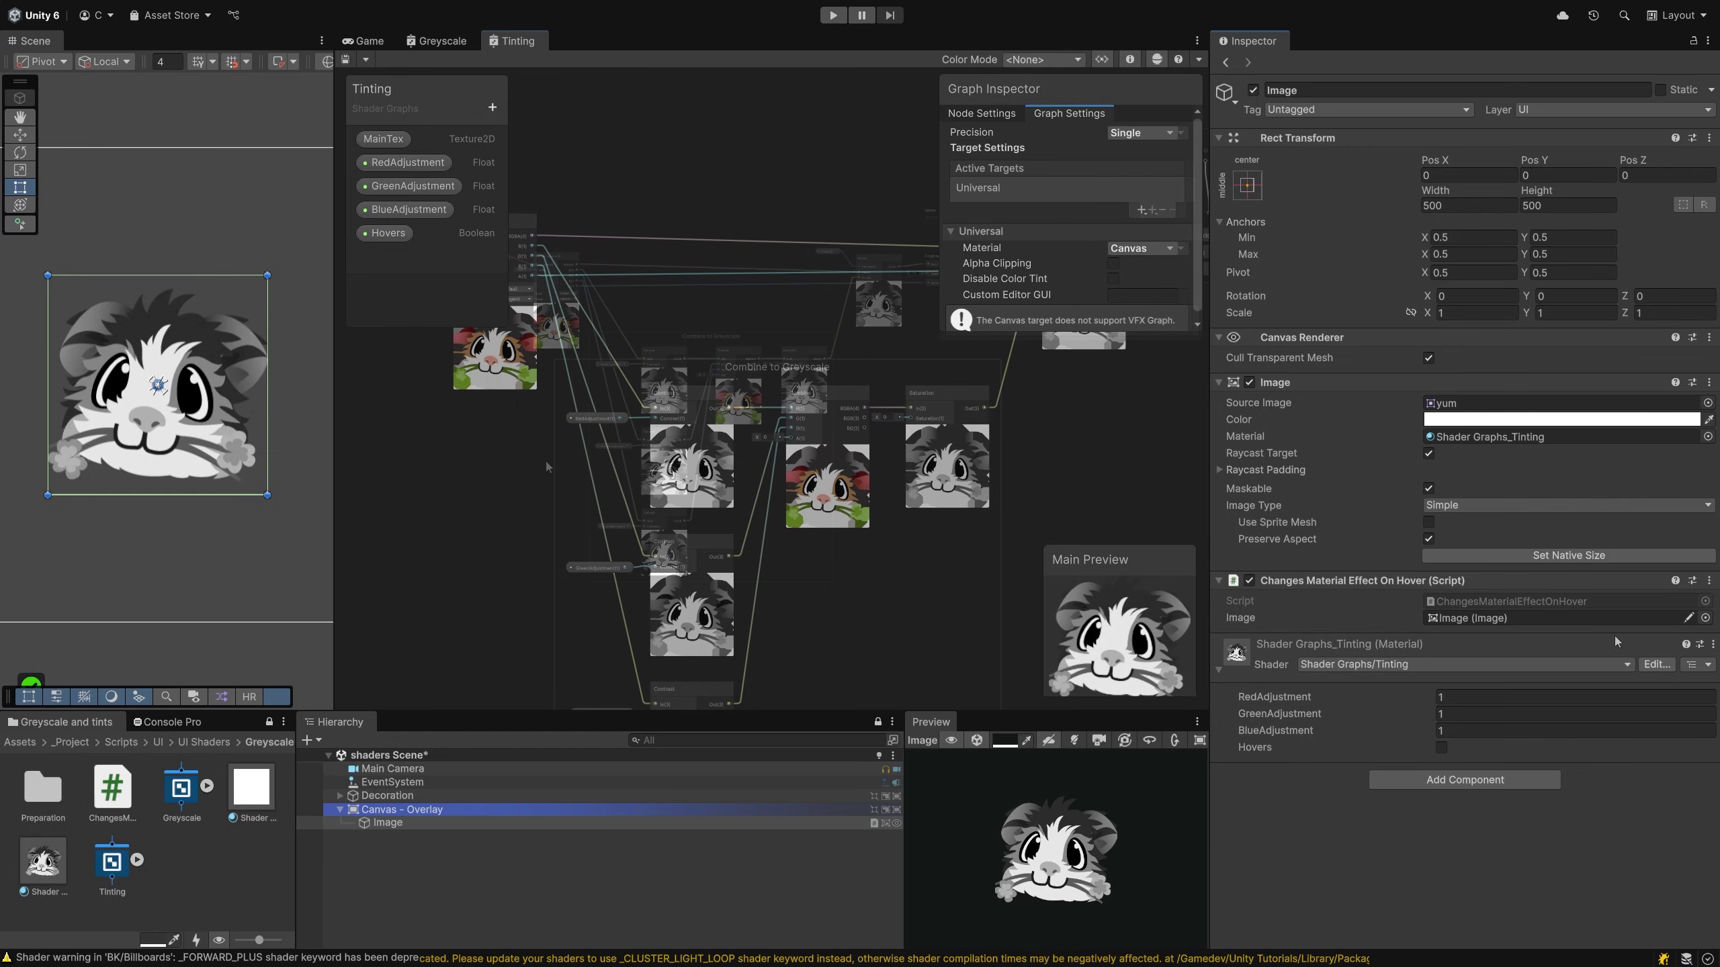
drag(682, 393, 815, 601)
drag(800, 416, 714, 416)
click(677, 329)
Add a Color property named 'Tint' with a bright cyan default value
click(500, 112)
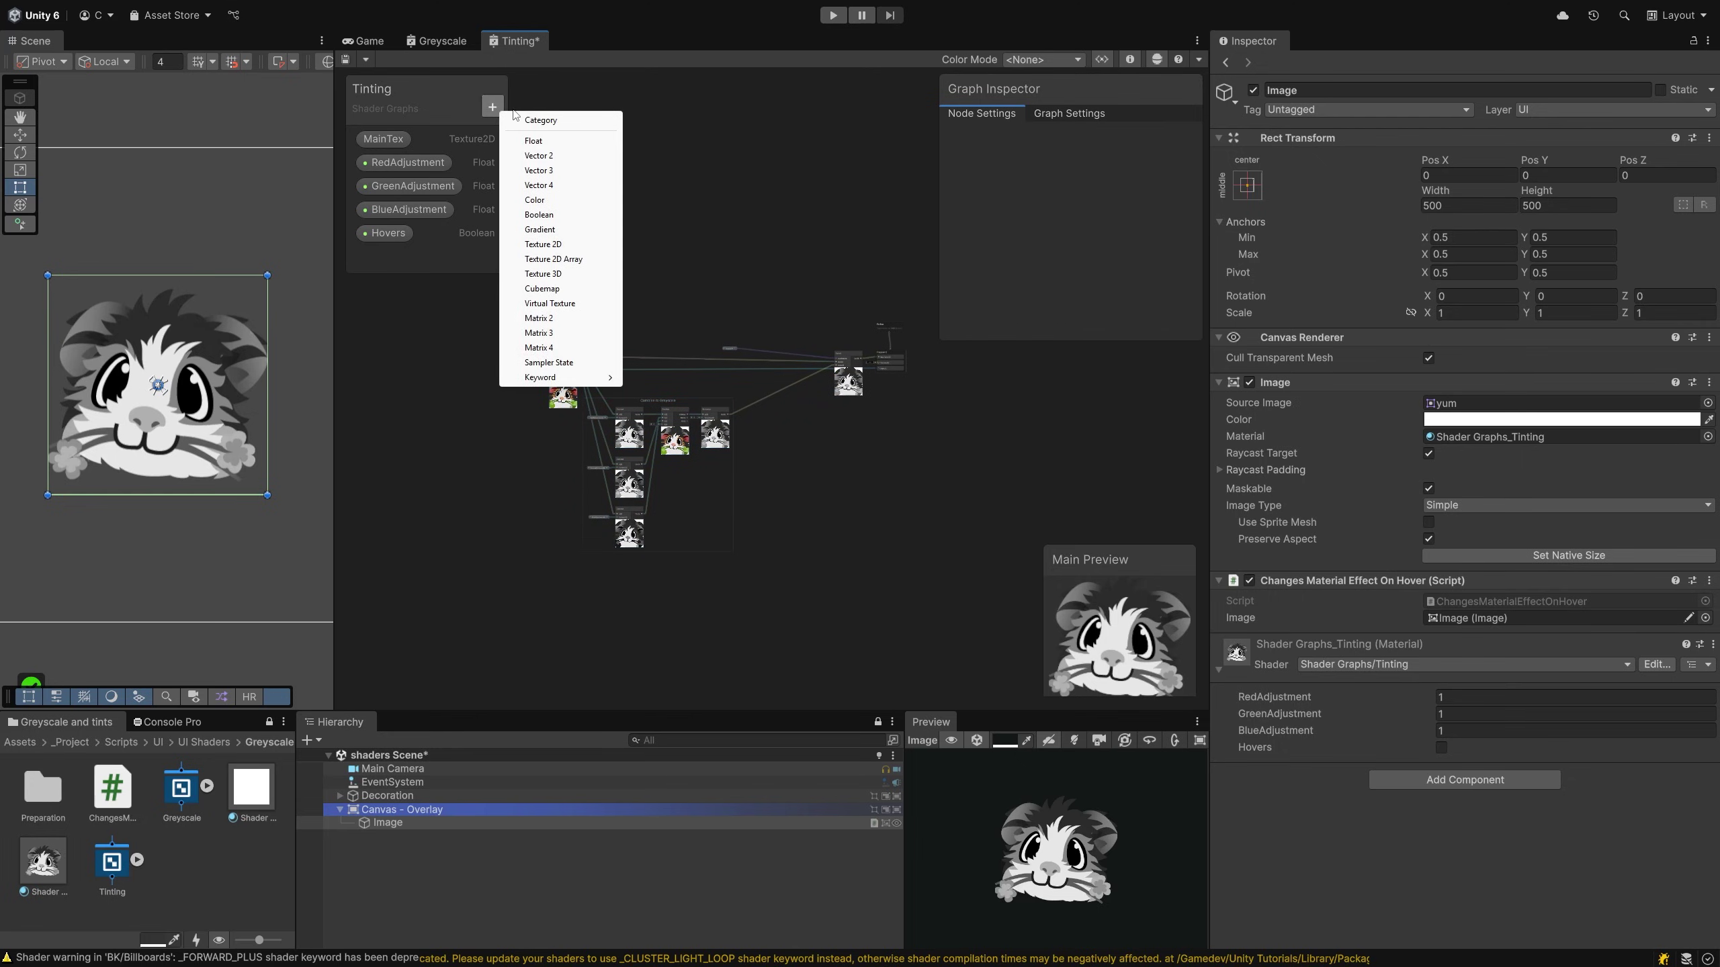
click(535, 200)
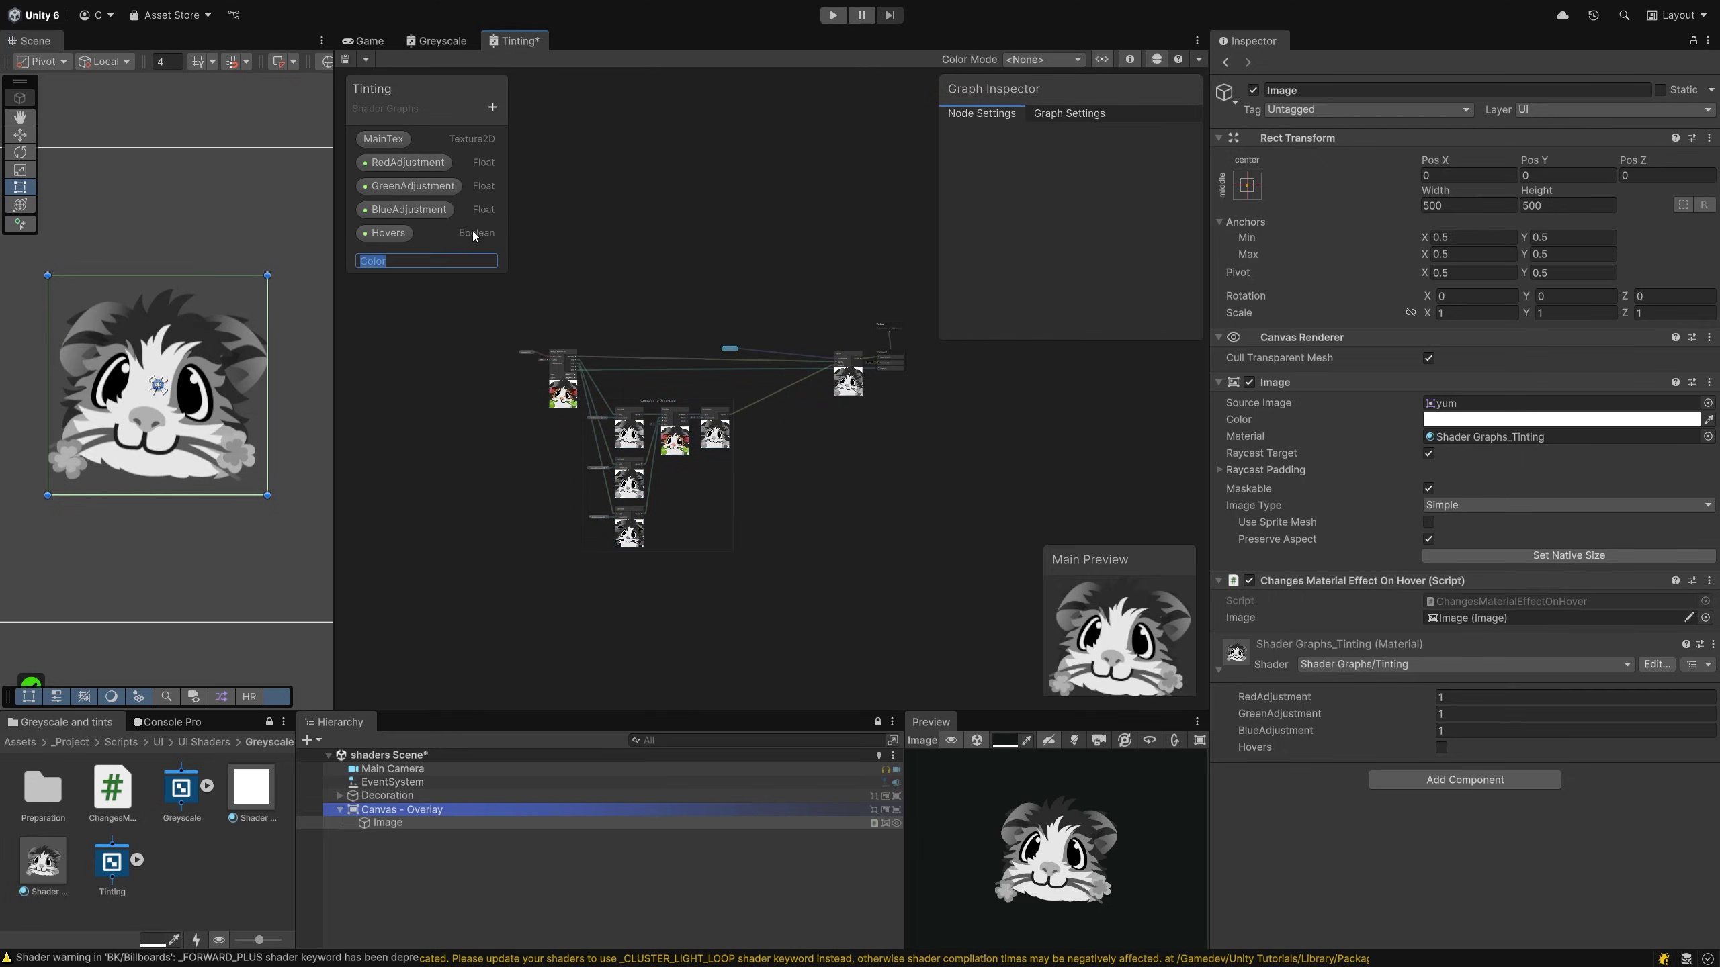
text(Tint)
key(Return)
click(380, 256)
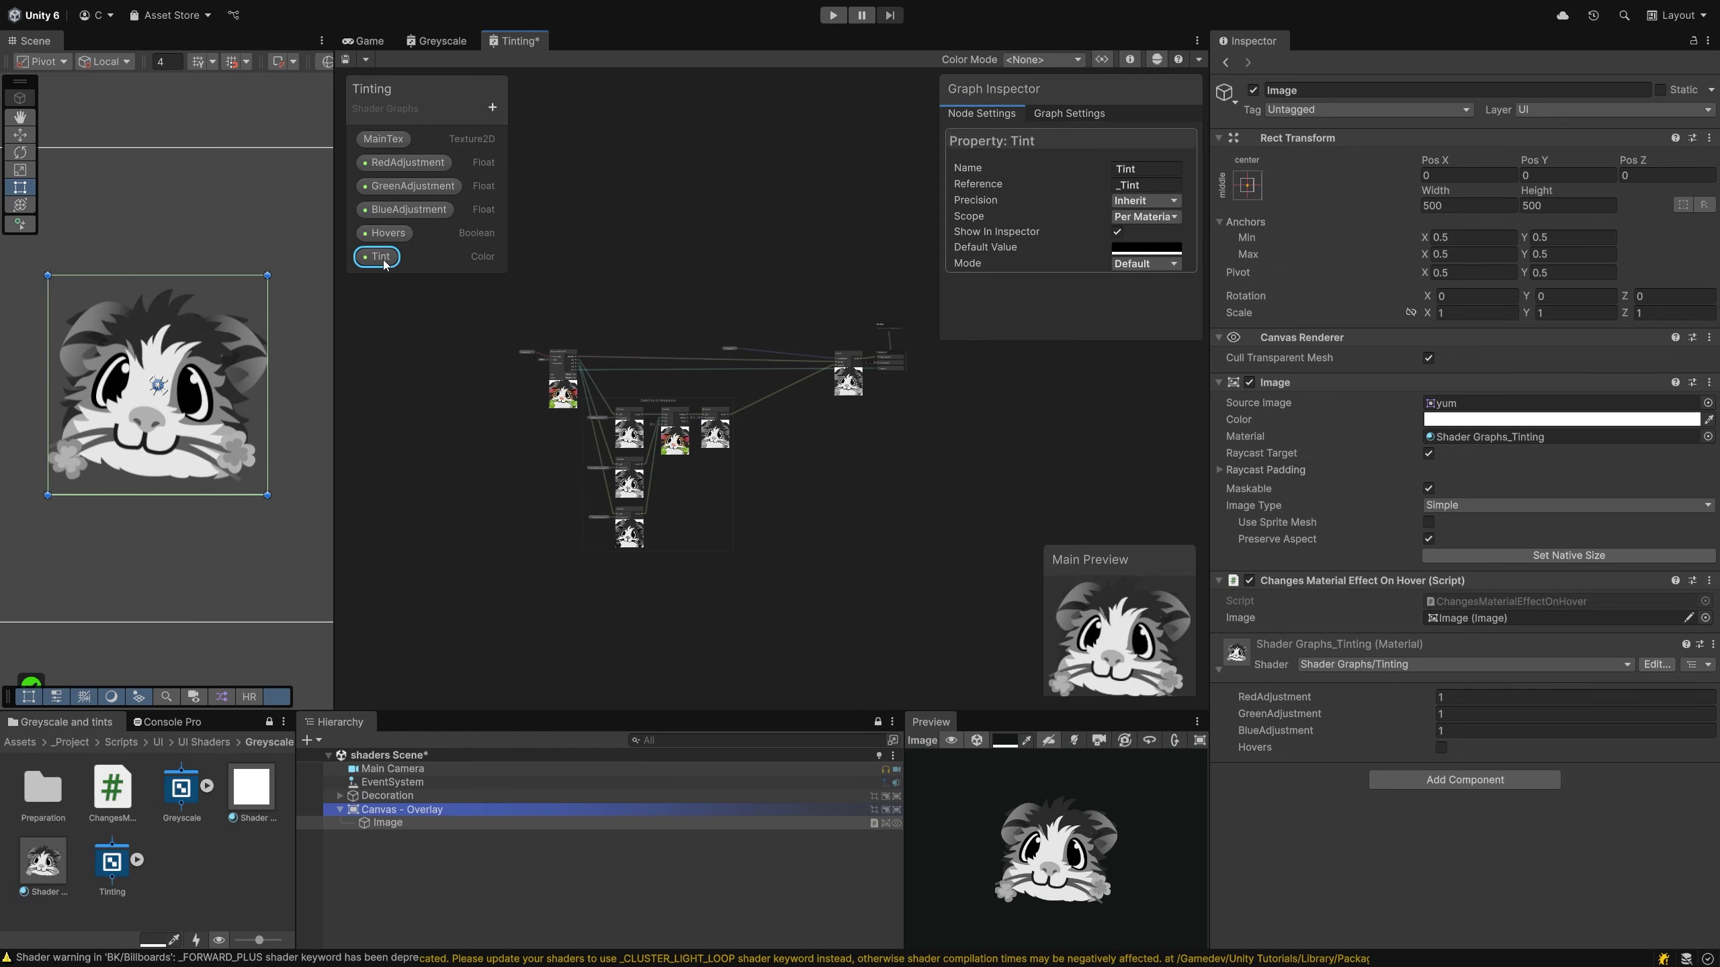
click(1119, 250)
drag(1151, 409, 1140, 403)
drag(1232, 355, 1248, 341)
click(1309, 240)
scroll(771, 431, up, 5)
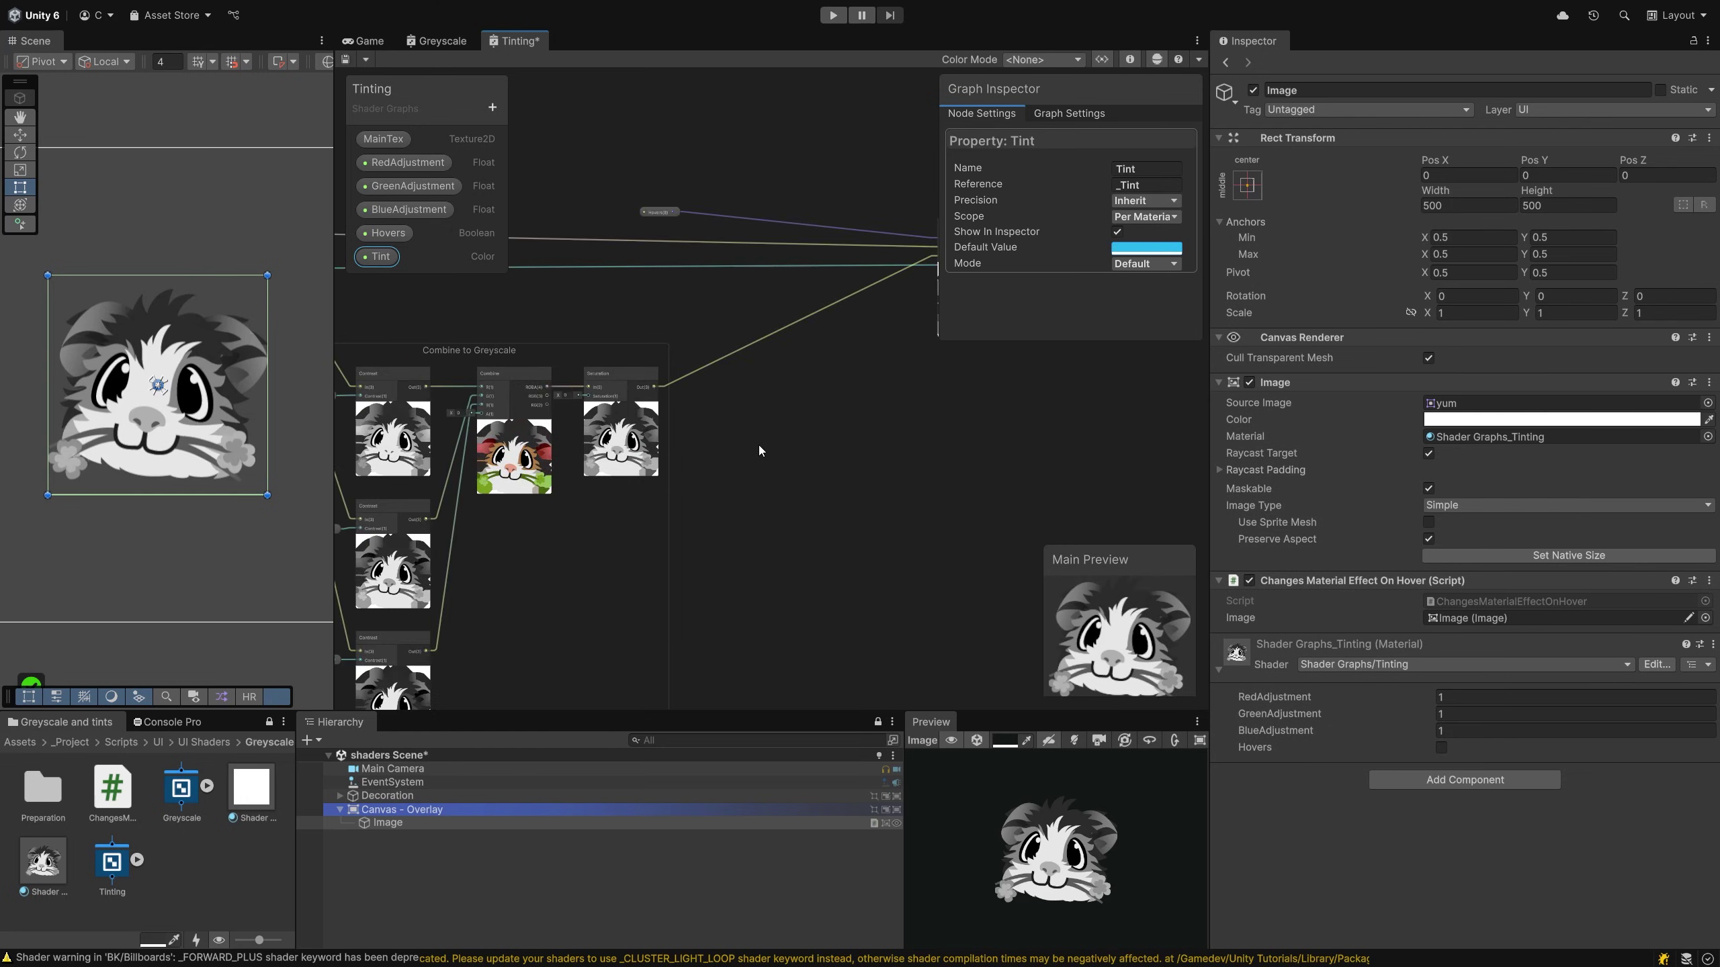
scroll(745, 447, up, 1)
middle_drag(712, 440, 672, 426)
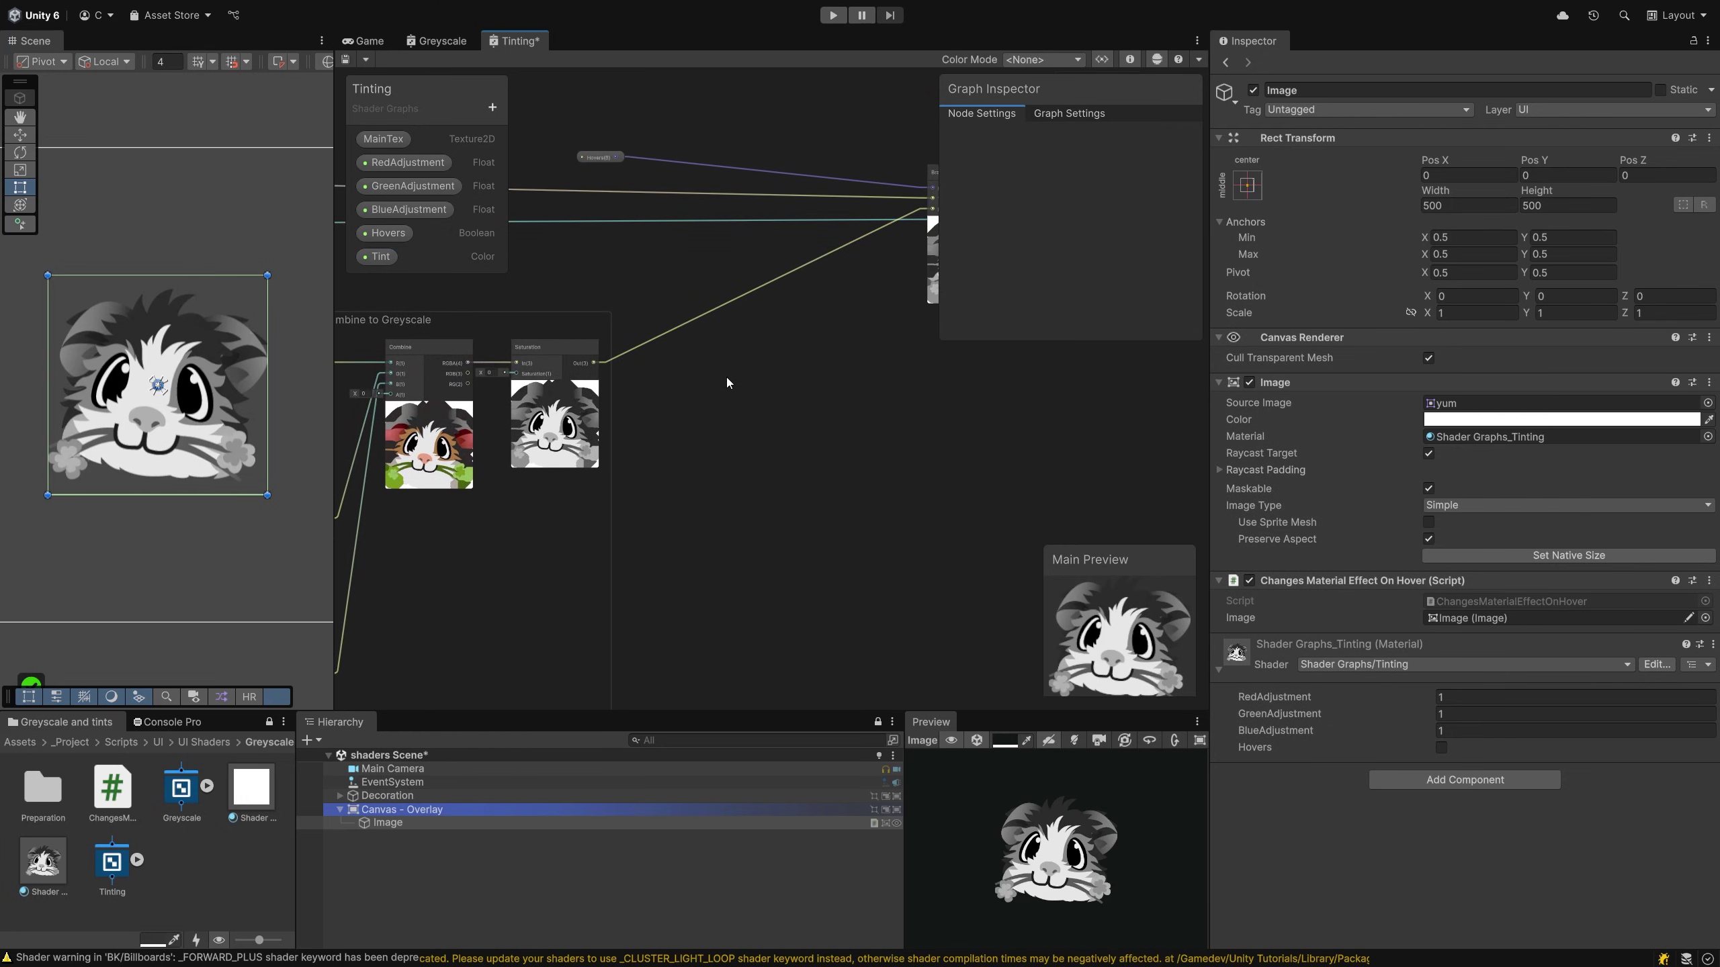
Add a Blend node beside Saturation and feed the Saturation output into its Base
key(space)
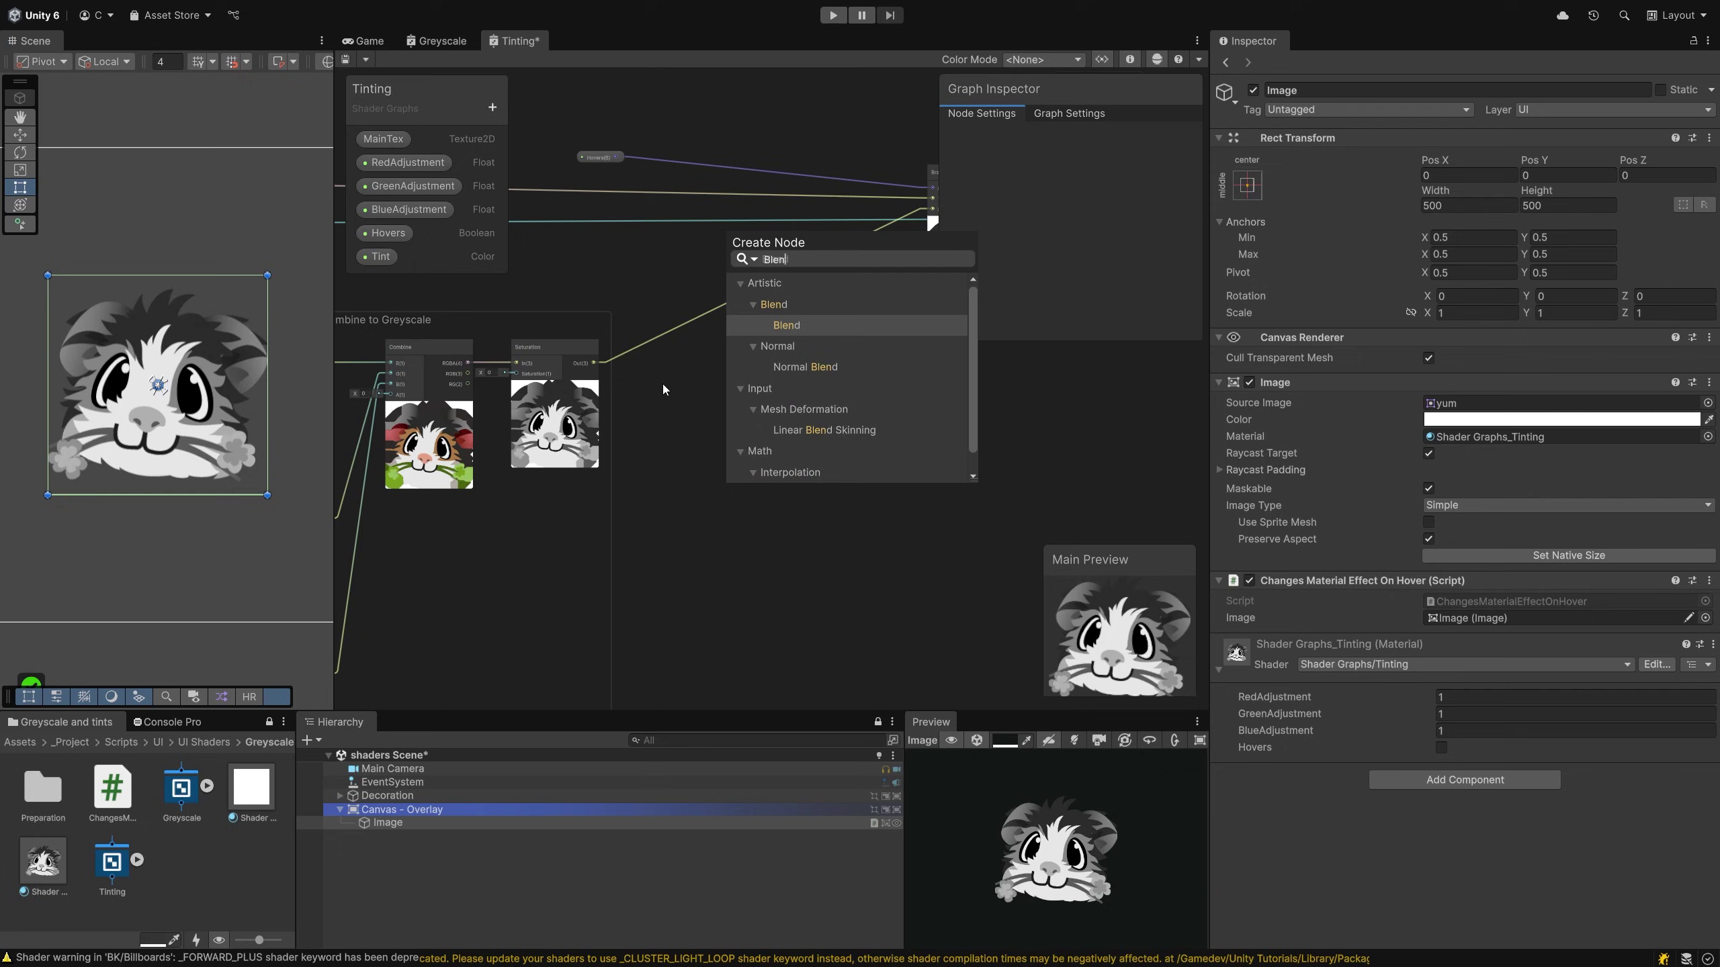
text(d)
click(806, 329)
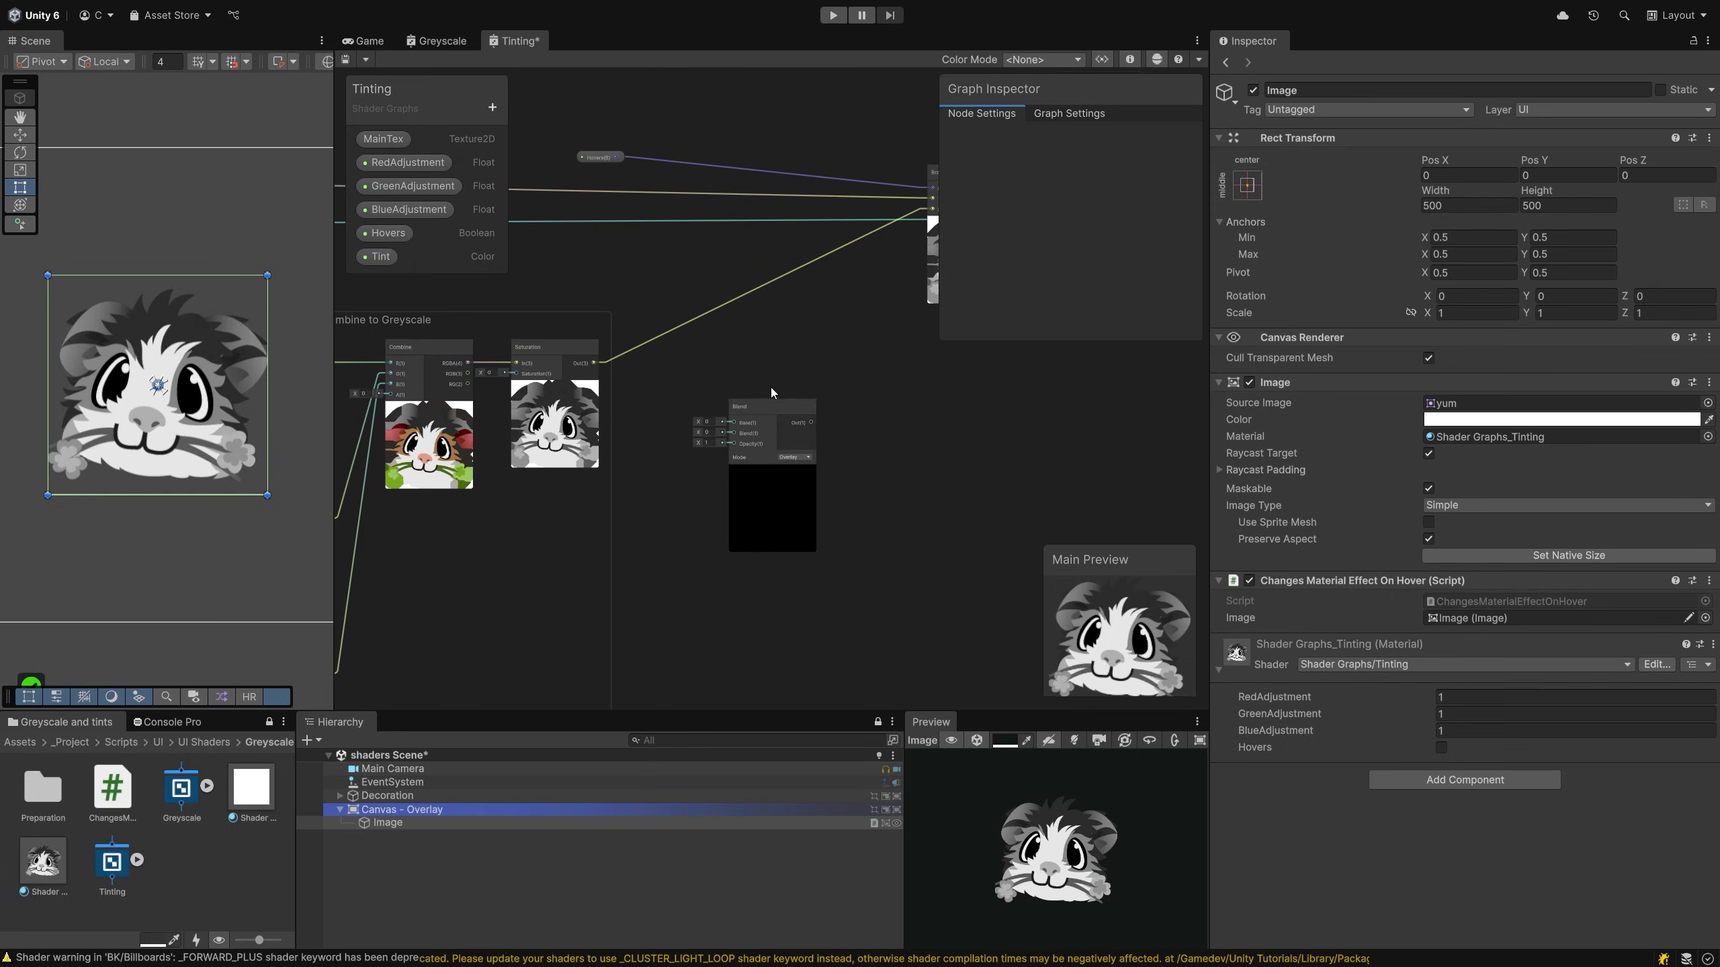
drag(771, 388, 766, 358)
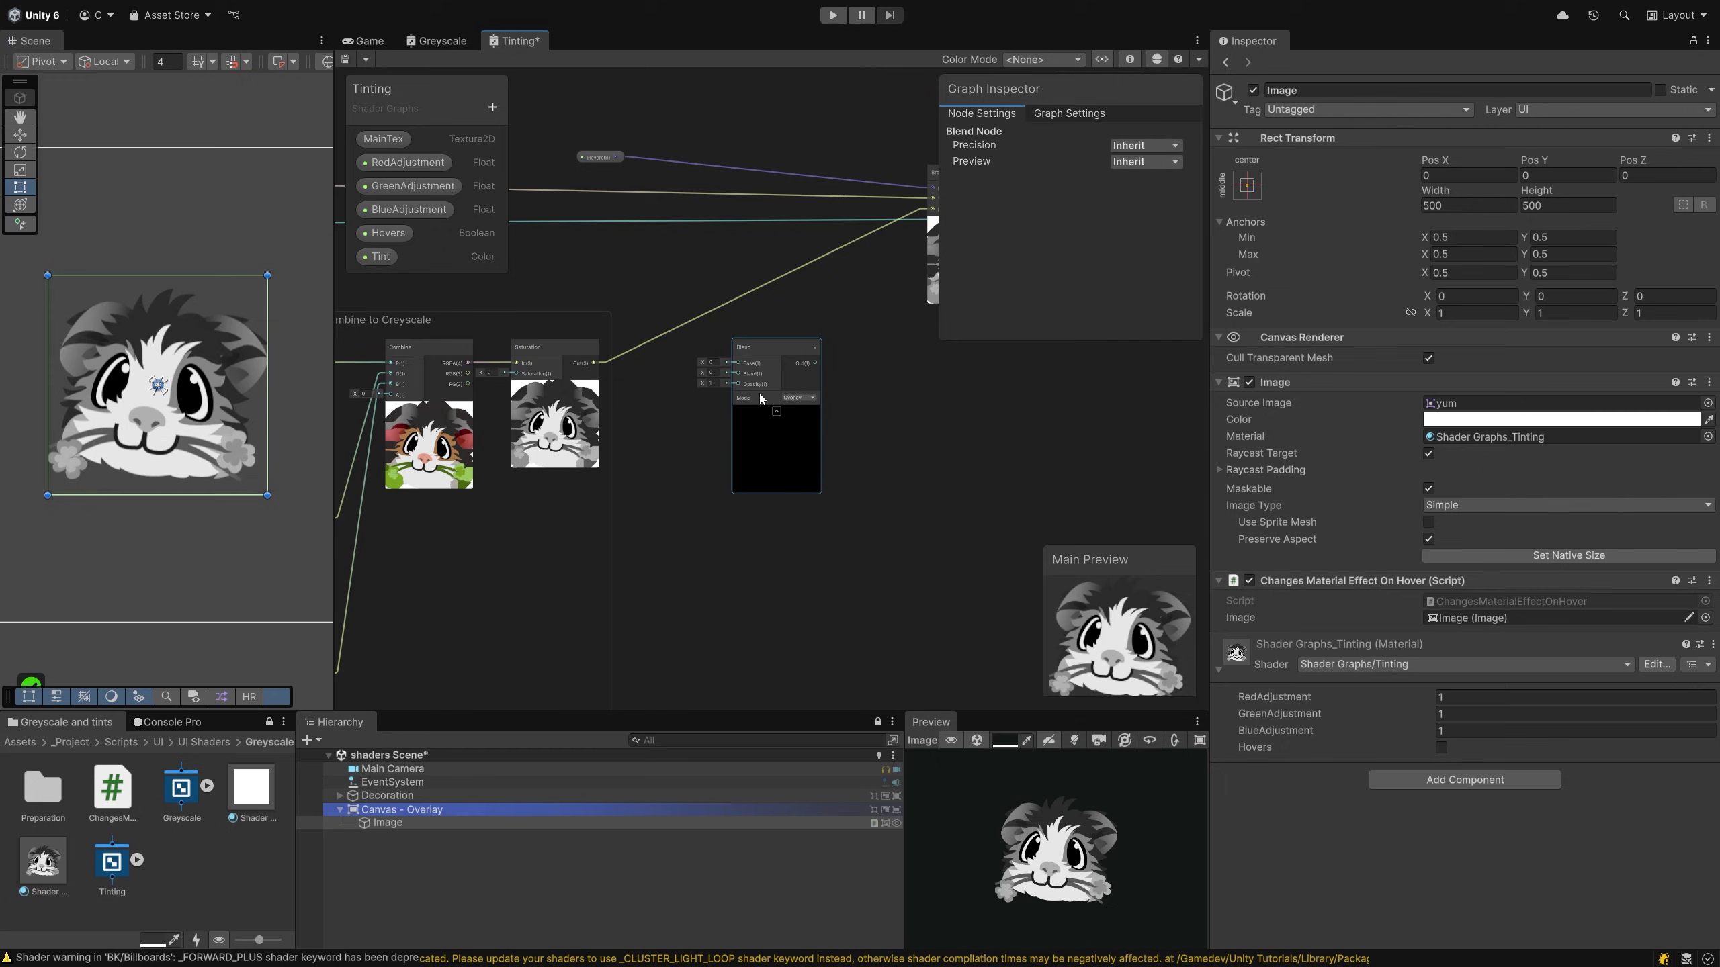
scroll(758, 396, up, 2)
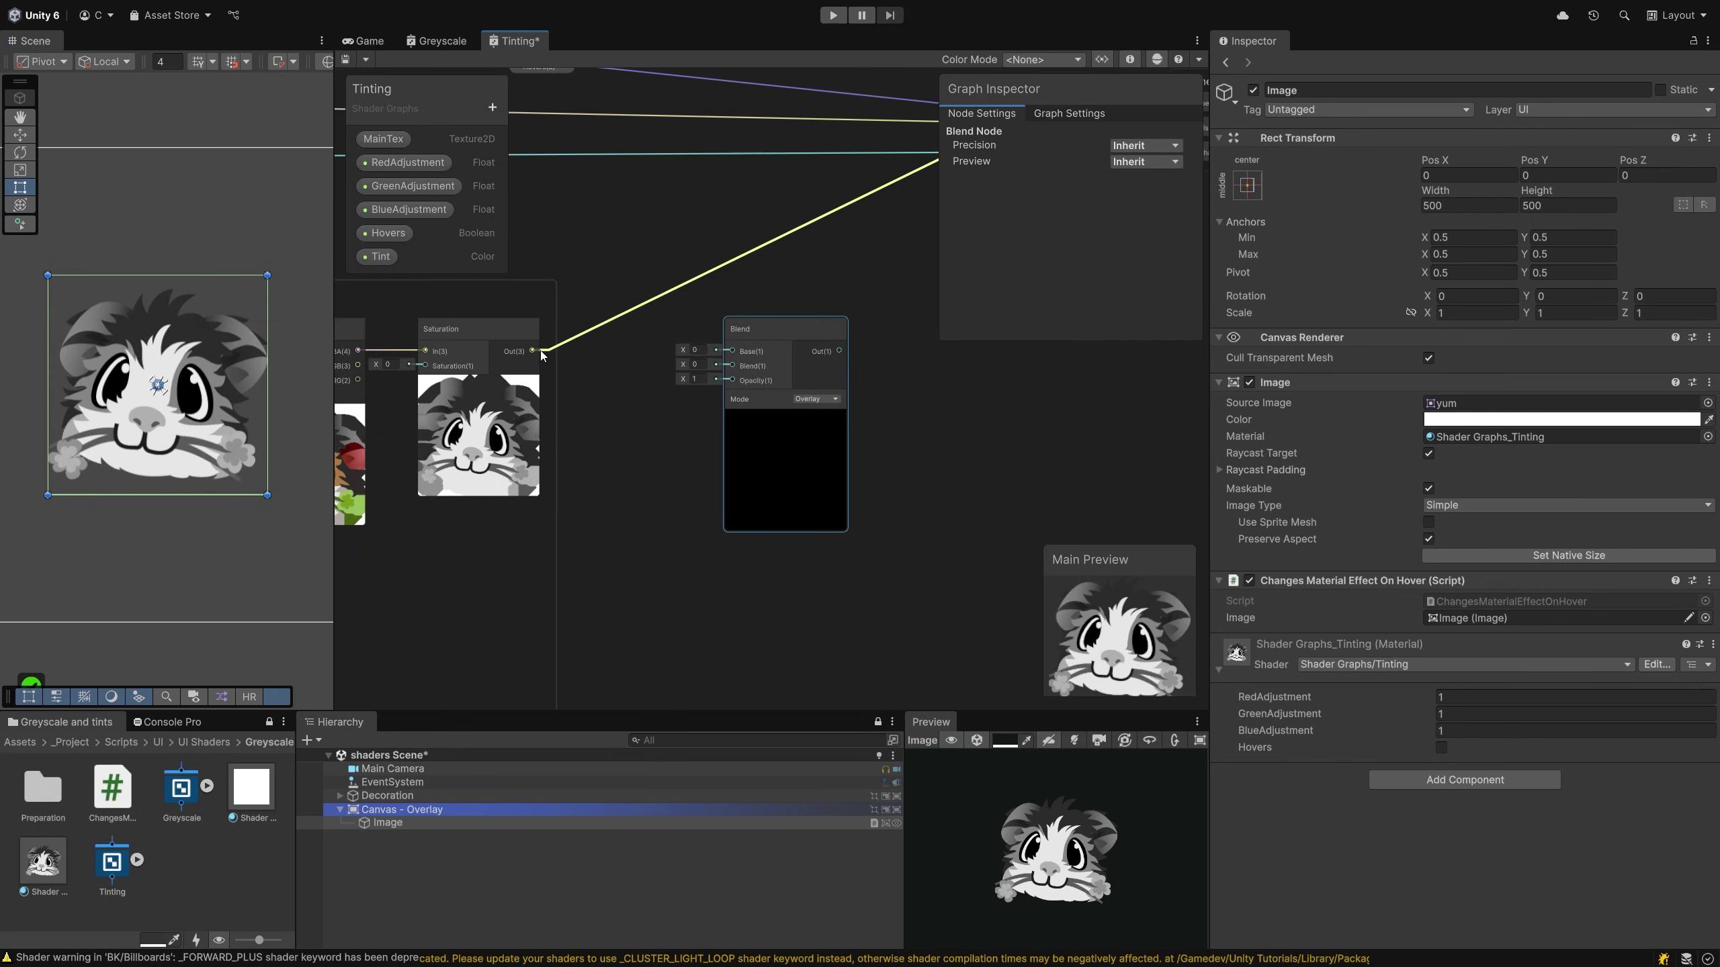
drag(707, 335, 733, 352)
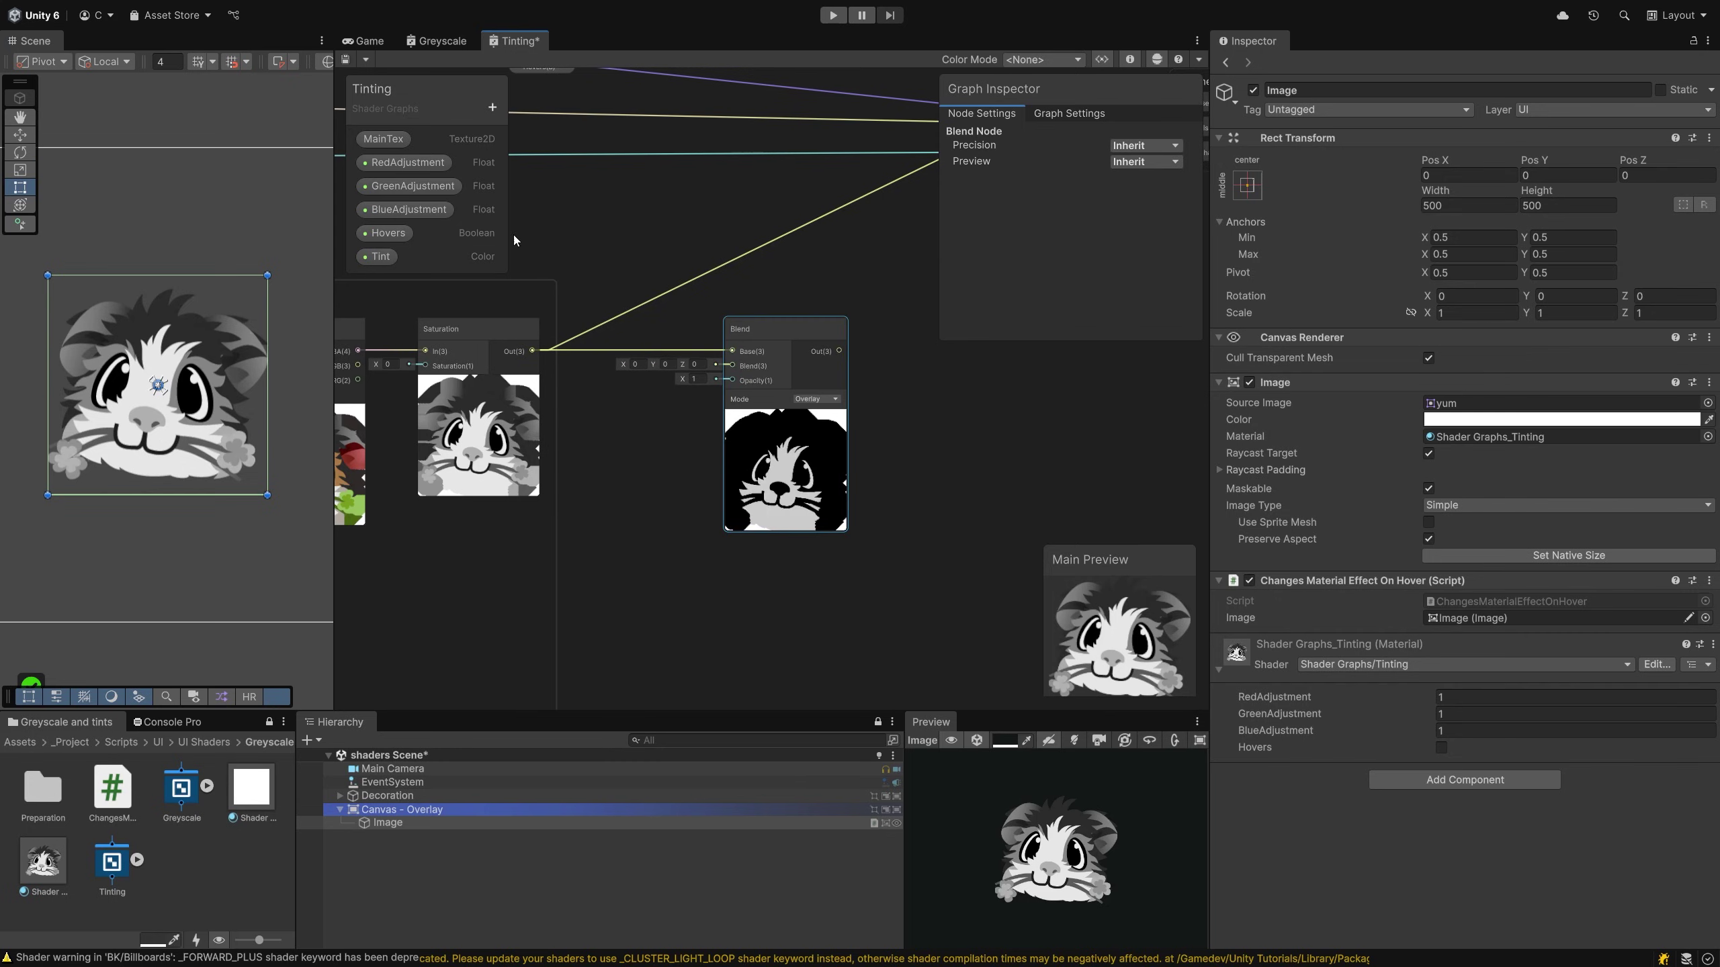
Connect the Tint property node to the Blend and set its Opacity to 1
drag(379, 256, 733, 366)
drag(599, 396, 701, 378)
double_click(701, 379)
text(1)
key(Return)
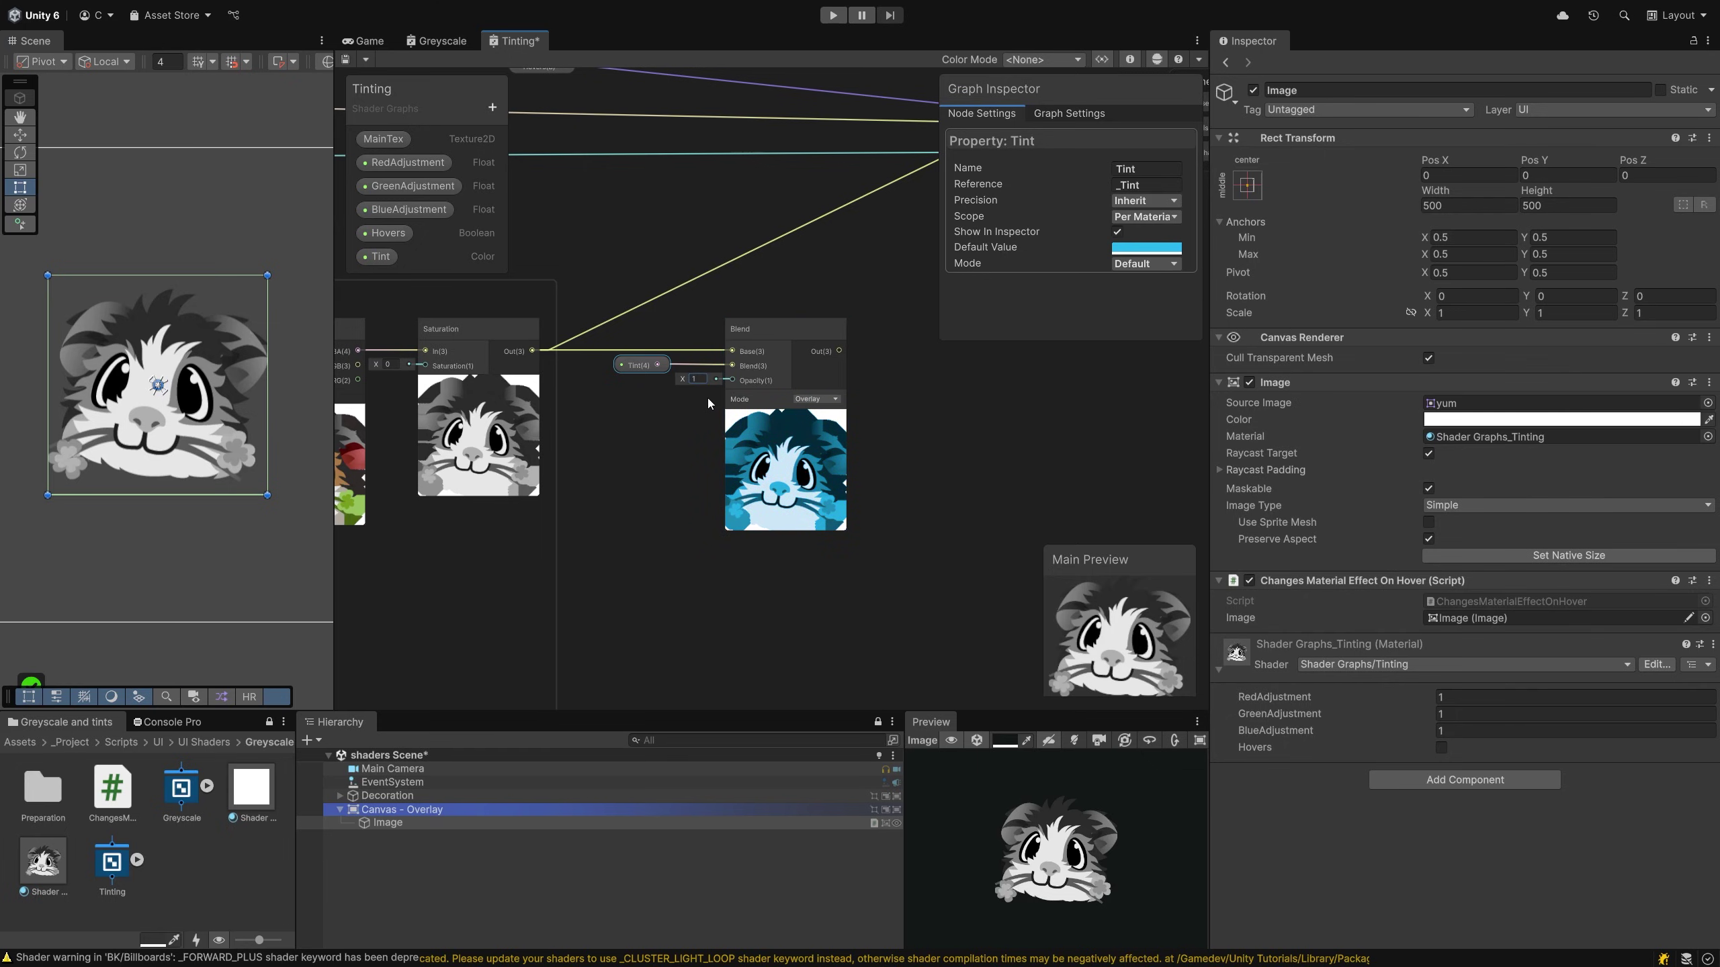
middle_drag(881, 415, 753, 451)
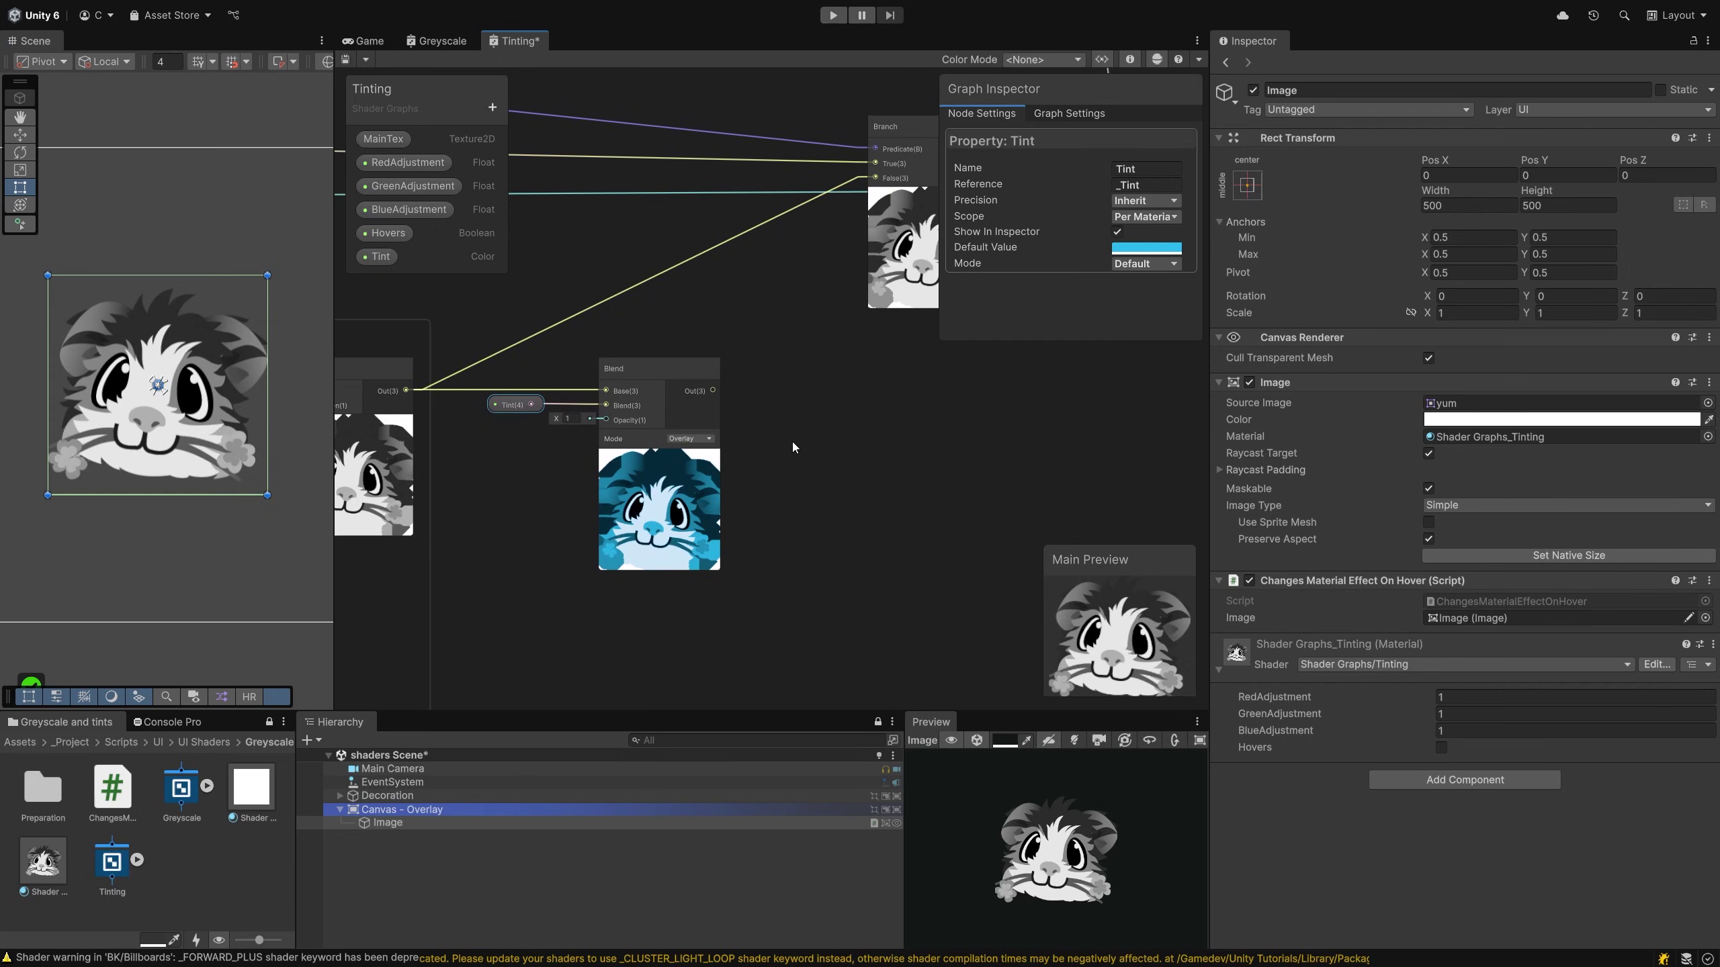
click(691, 438)
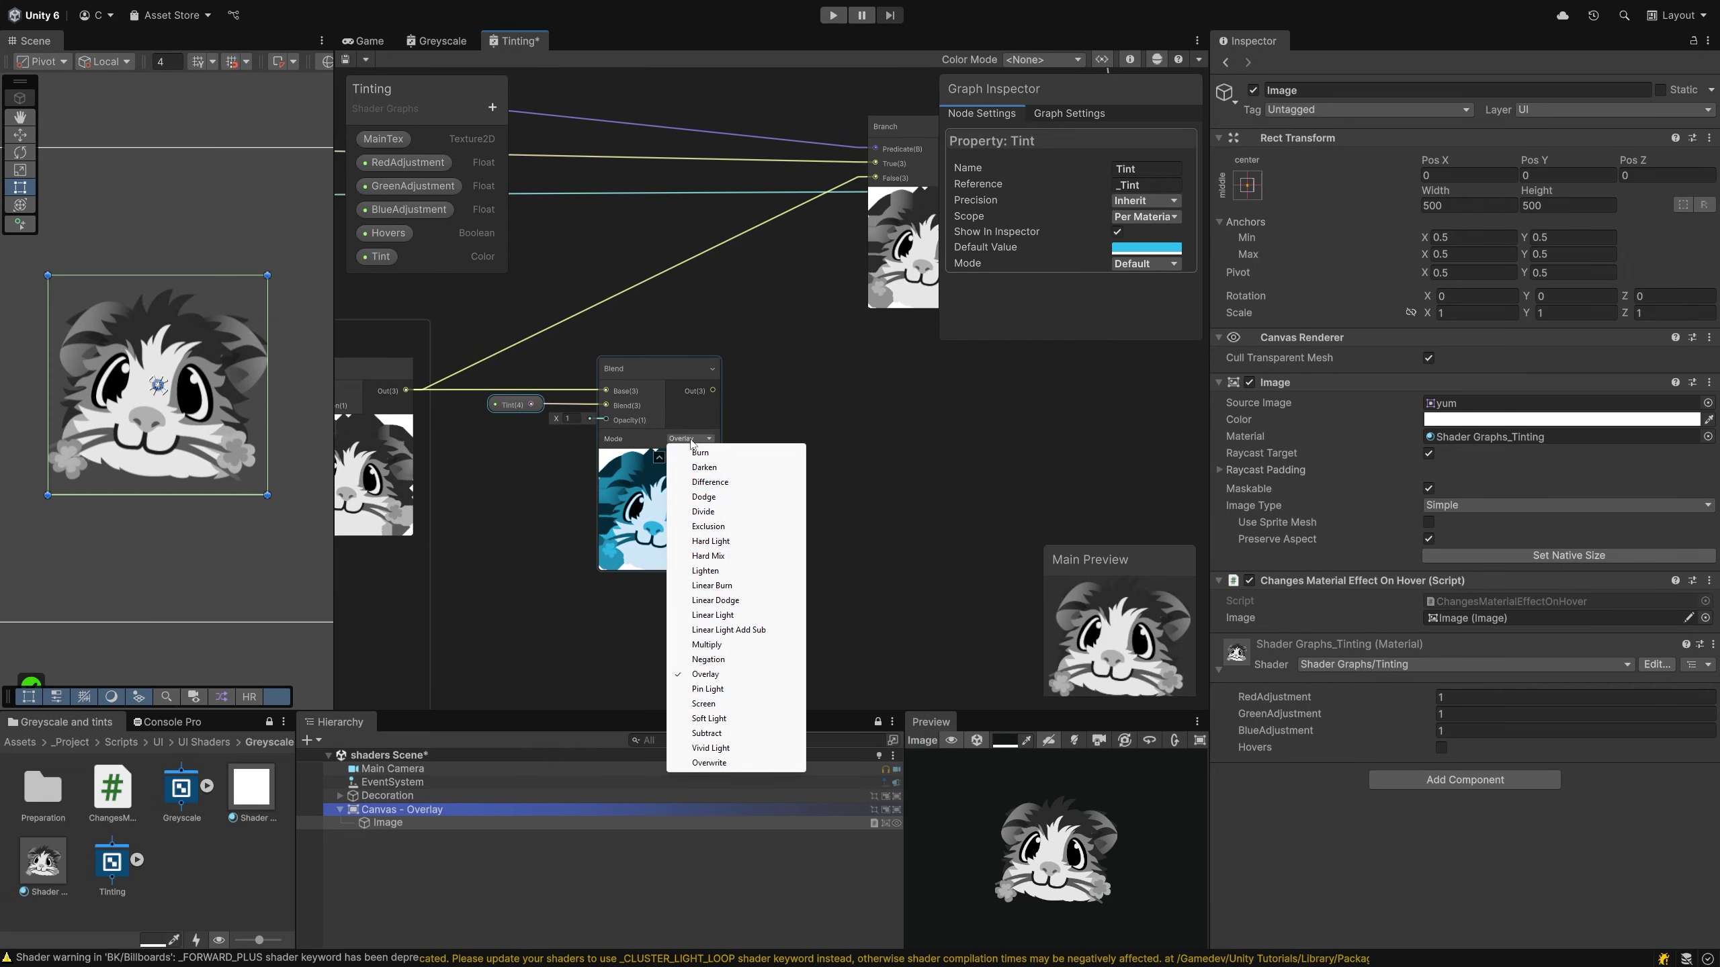
click(699, 452)
click(689, 439)
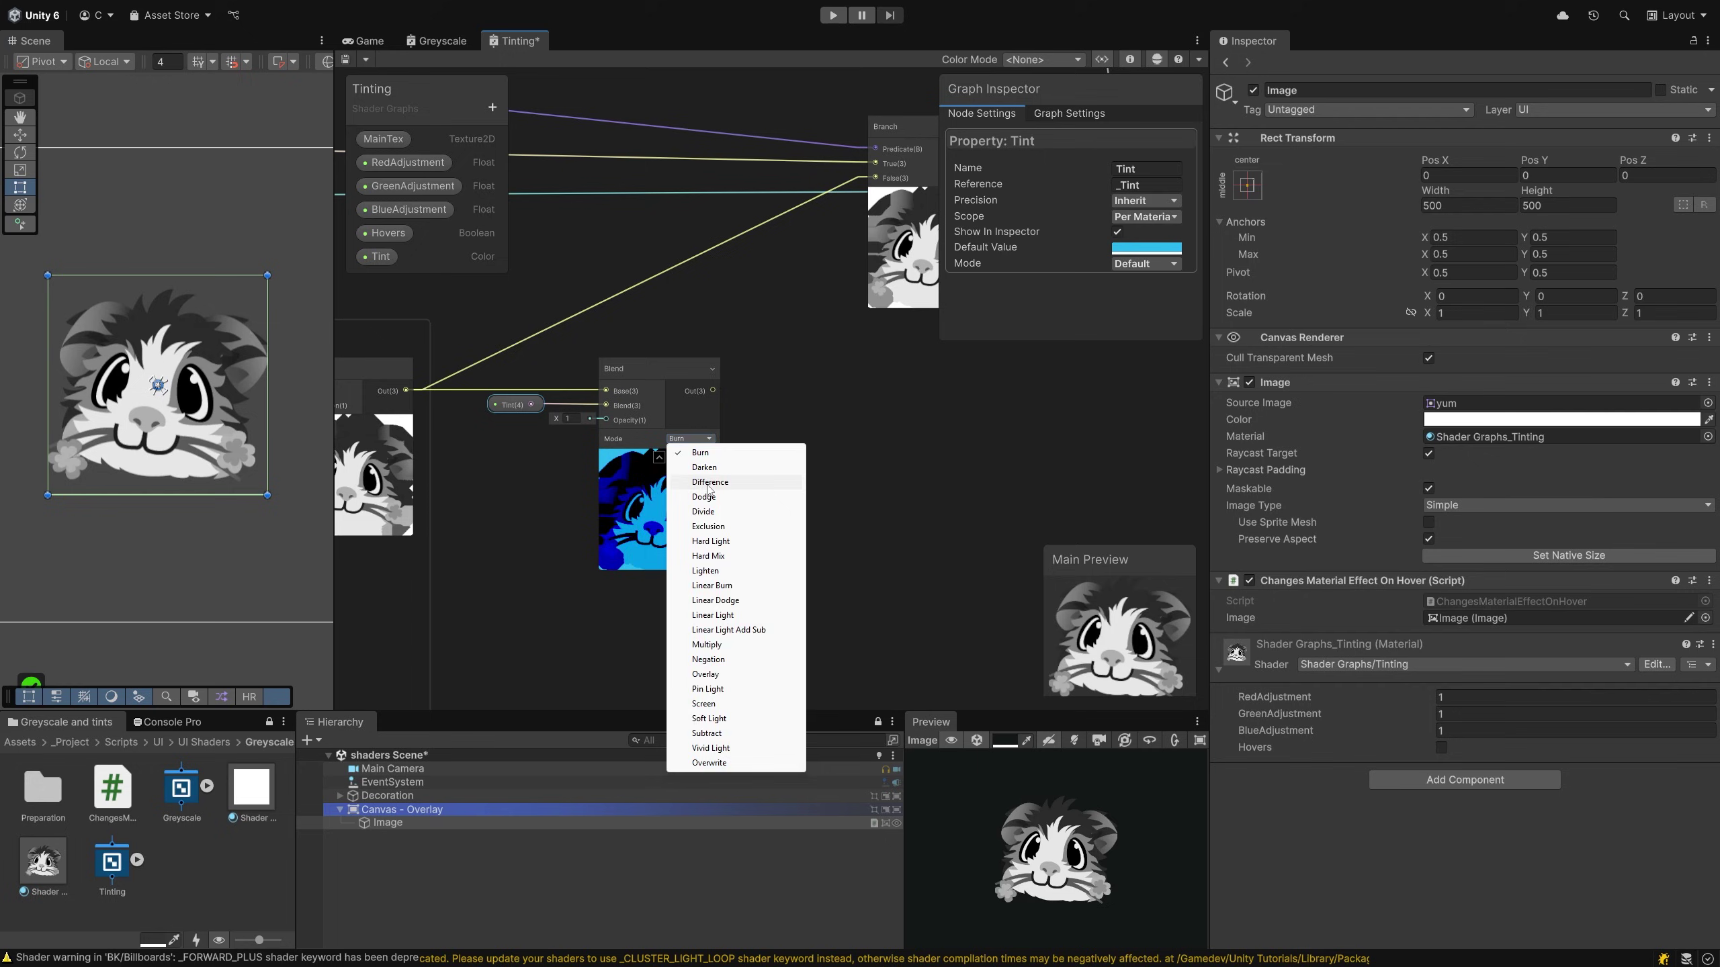
click(708, 483)
click(698, 439)
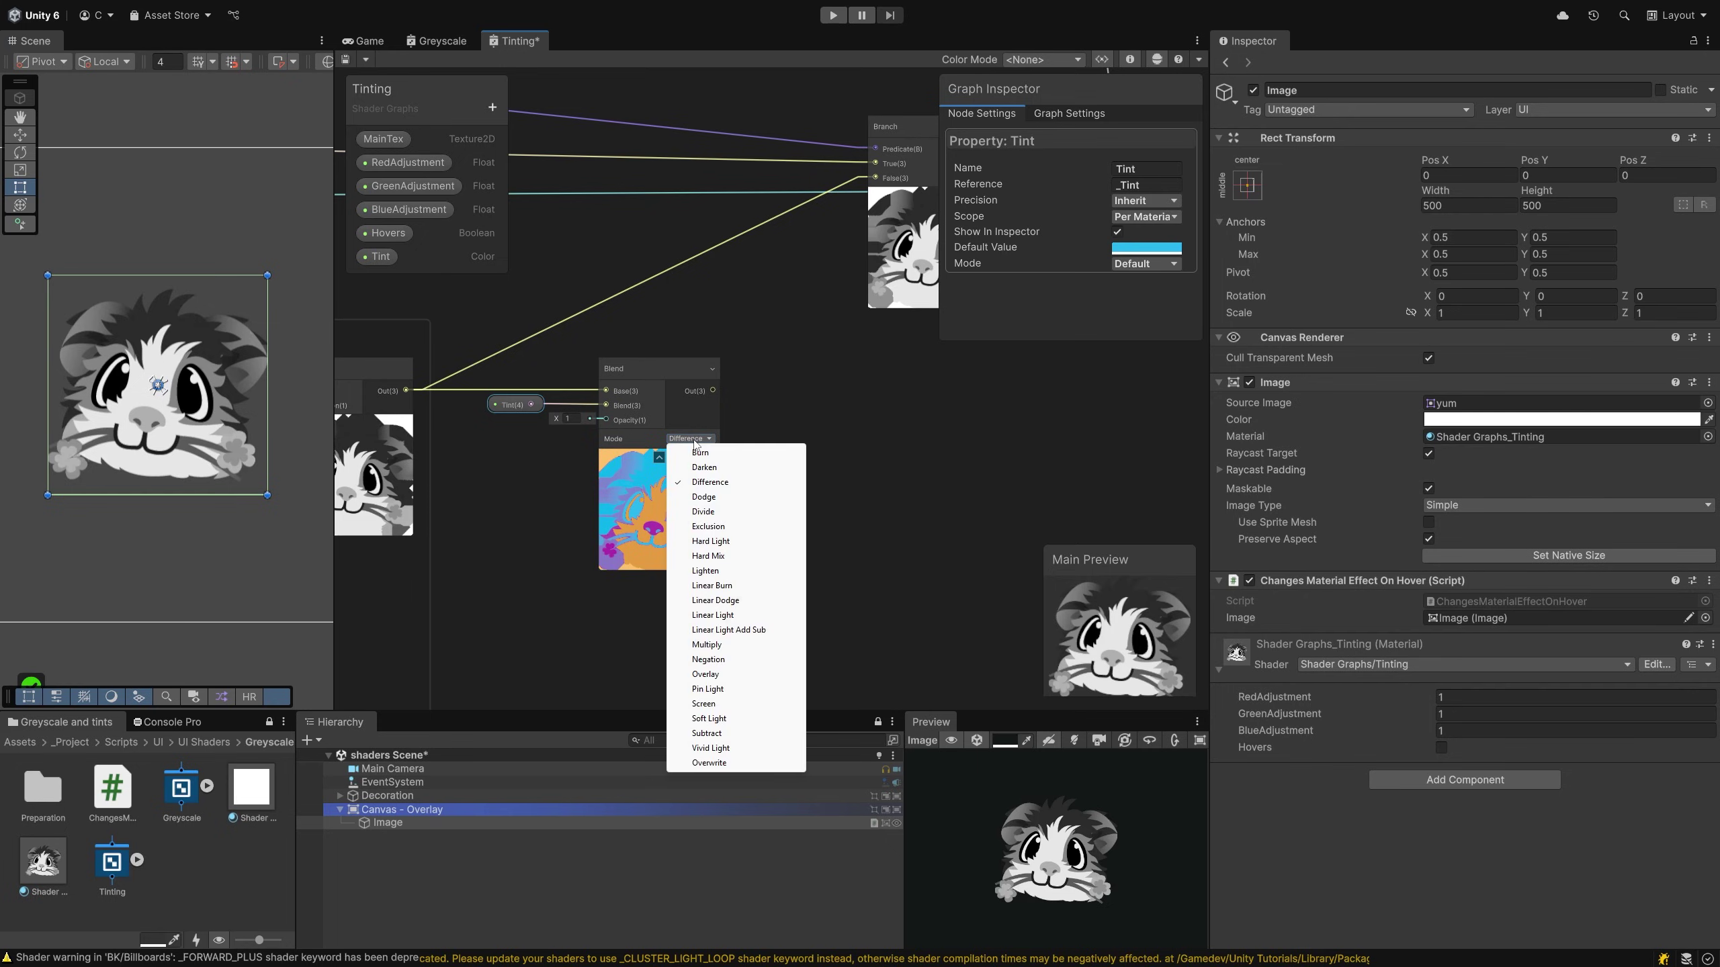
click(714, 645)
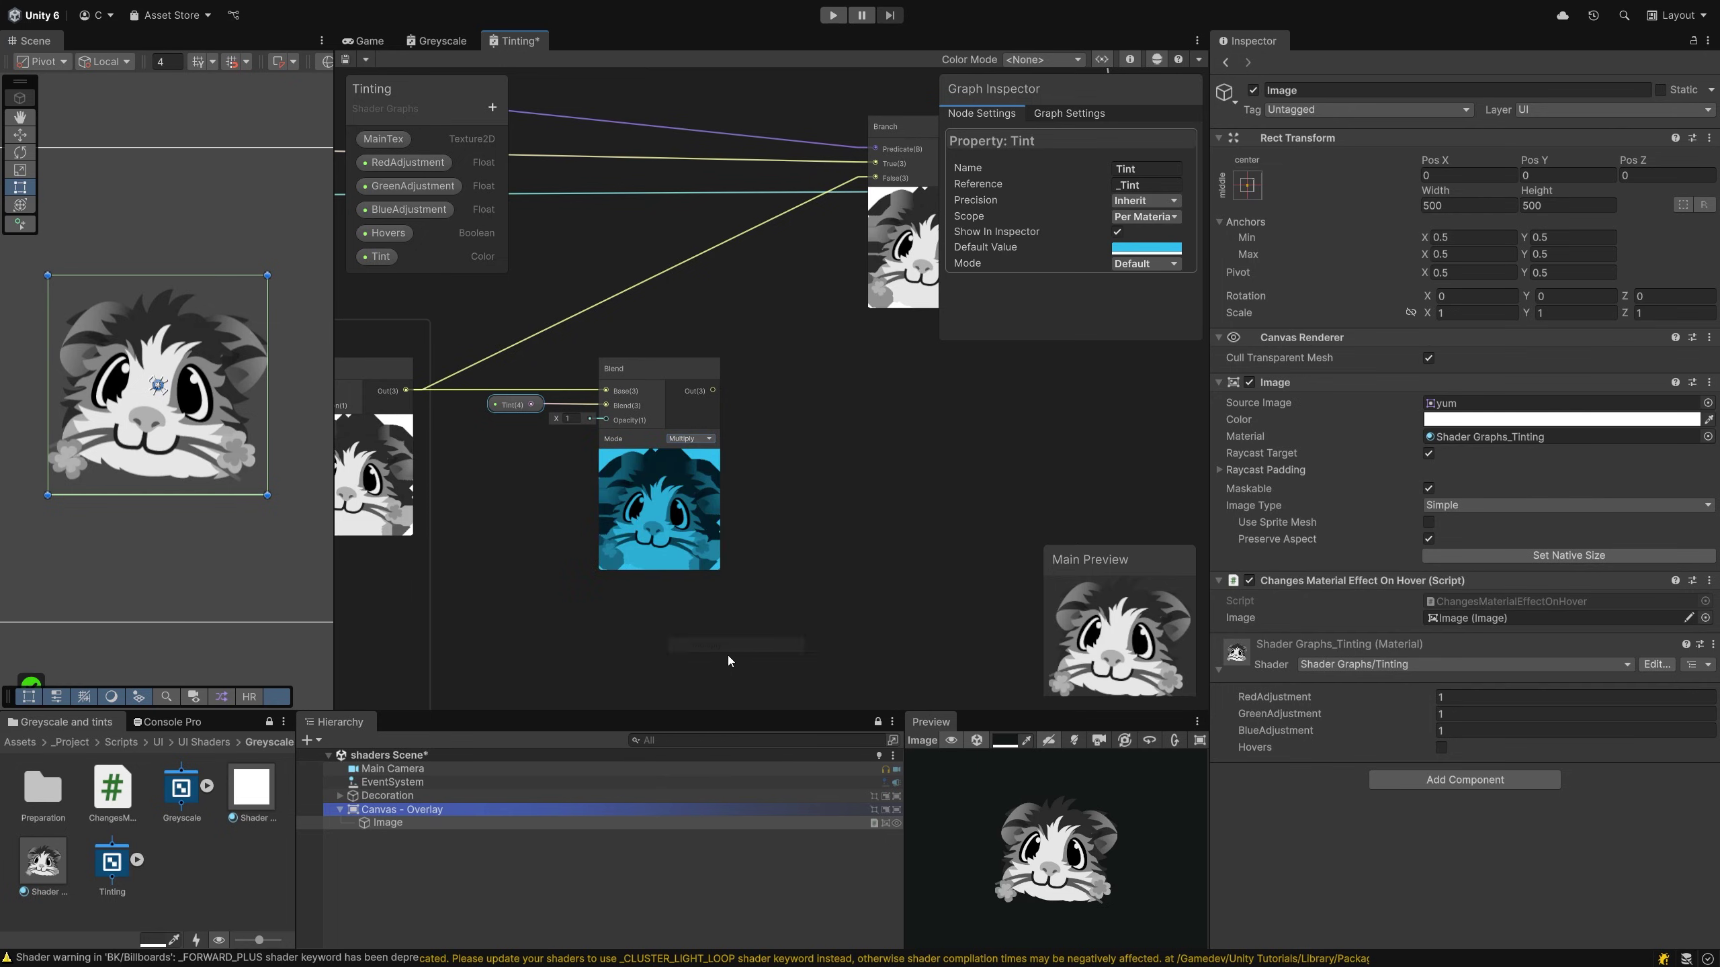
click(707, 440)
click(710, 549)
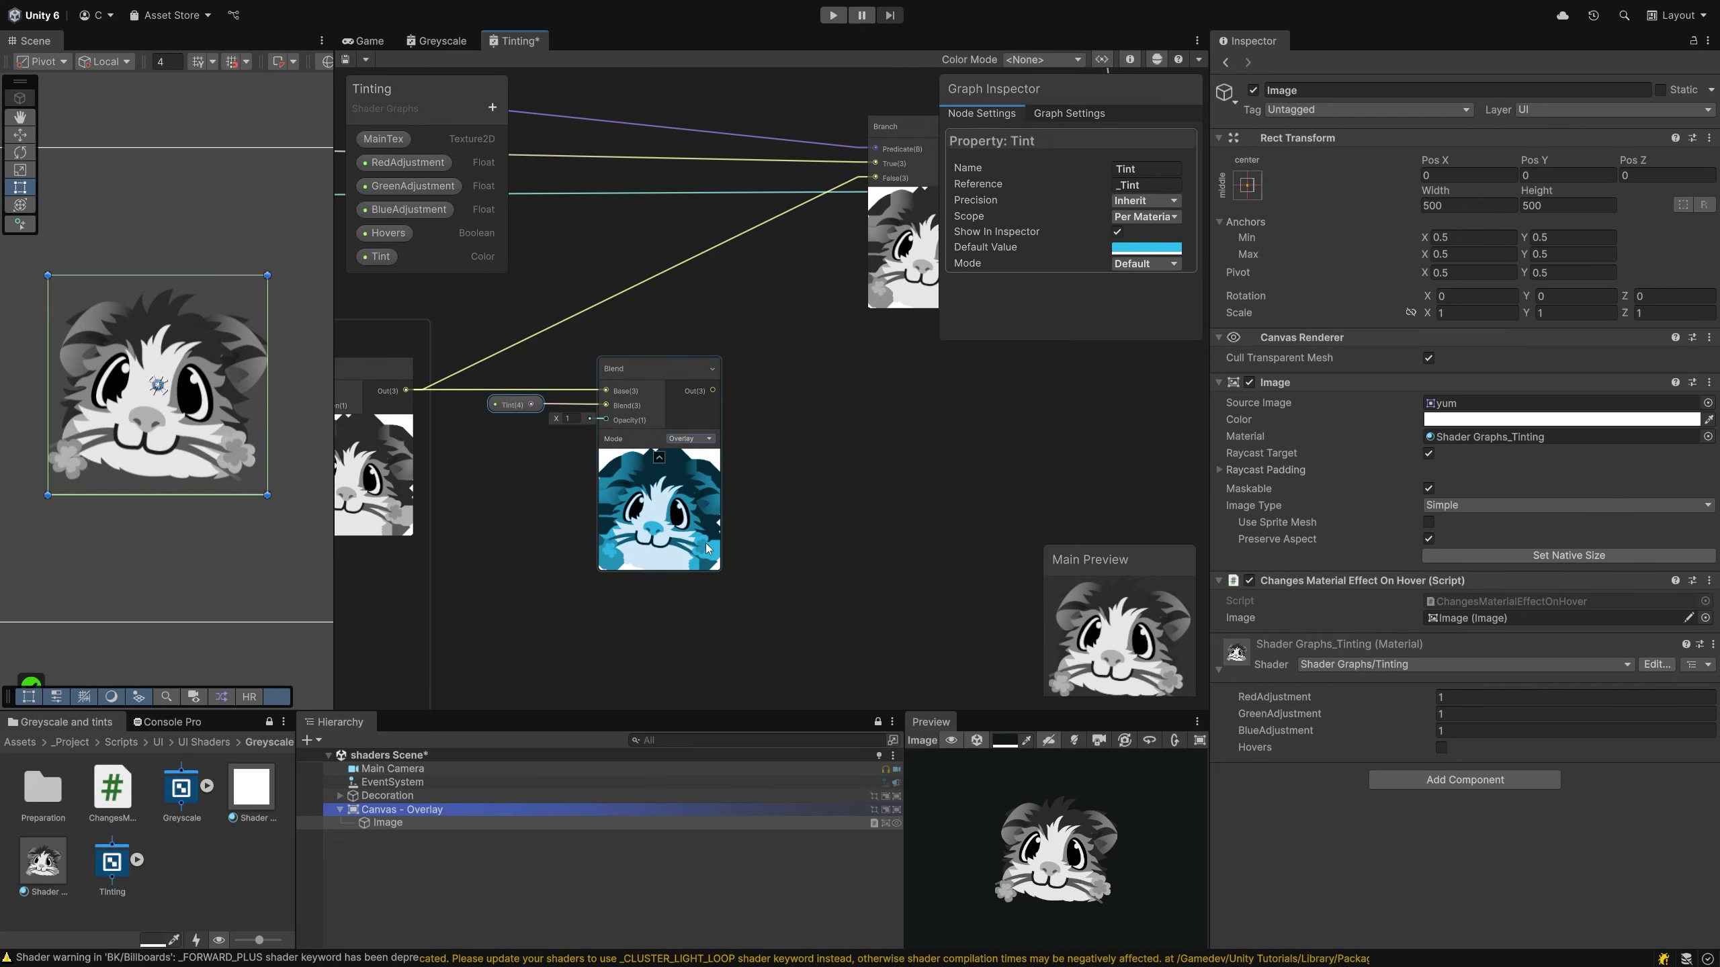
scroll(708, 549, down, 6)
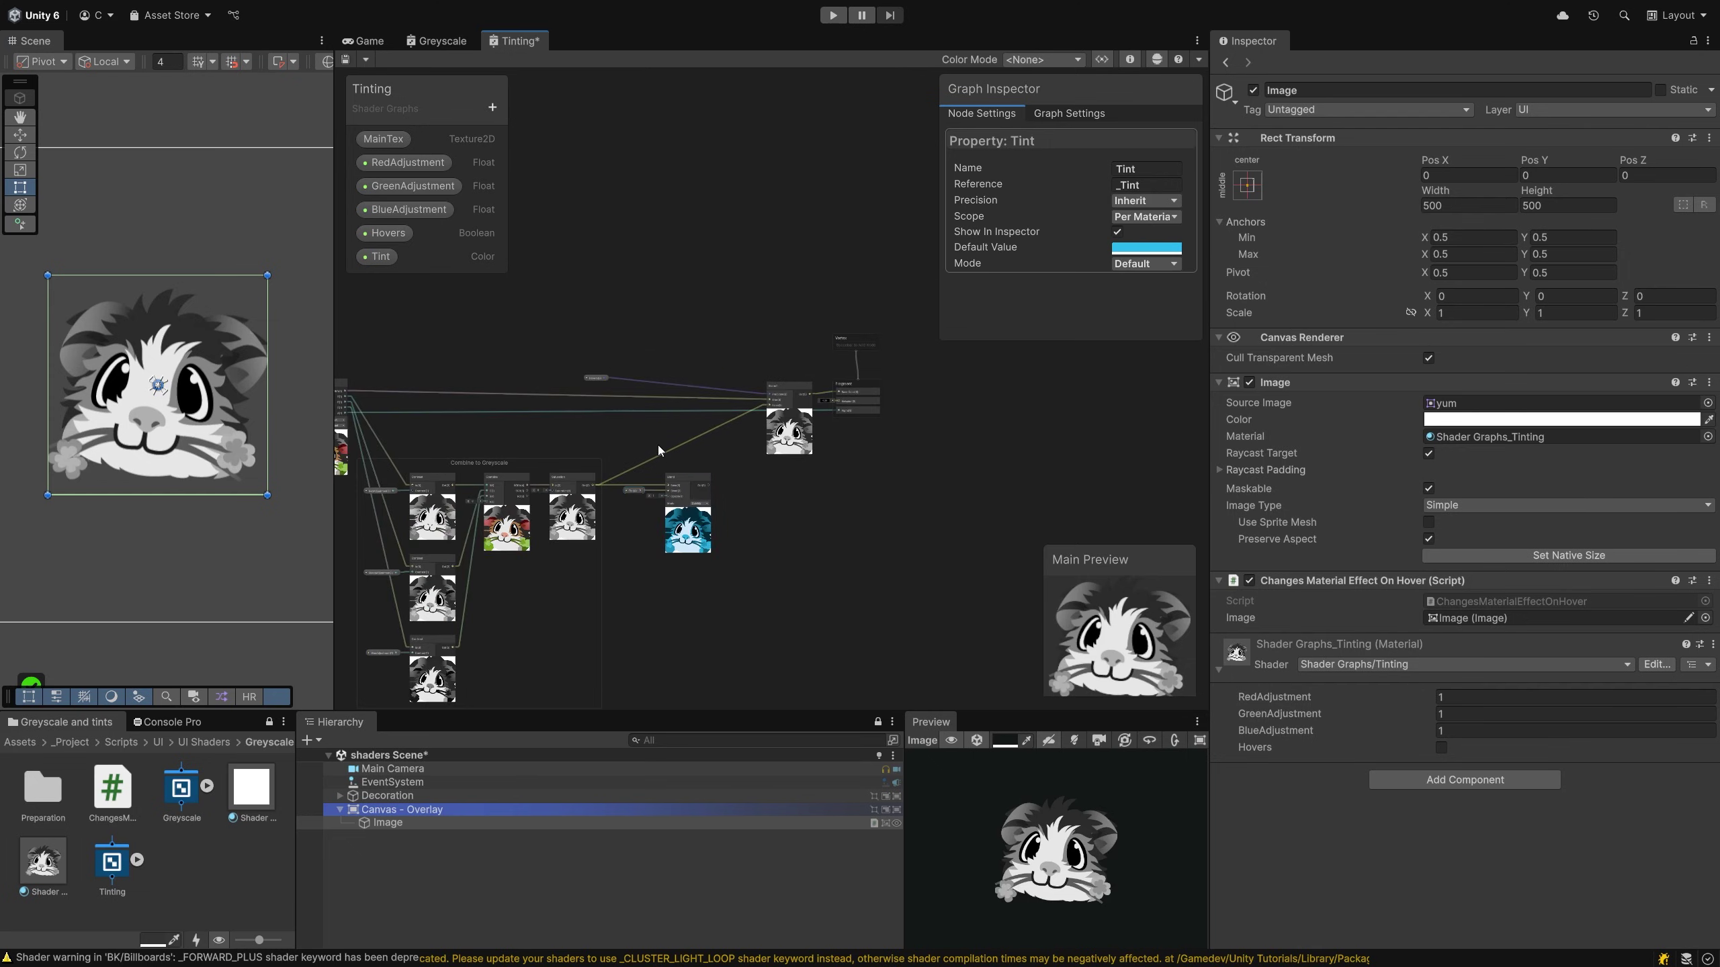
Rename the shader to 'Tinting_Overlay' and its material to 'Shader Graphs_TintingOverlay'
middle_drag(649, 444, 695, 425)
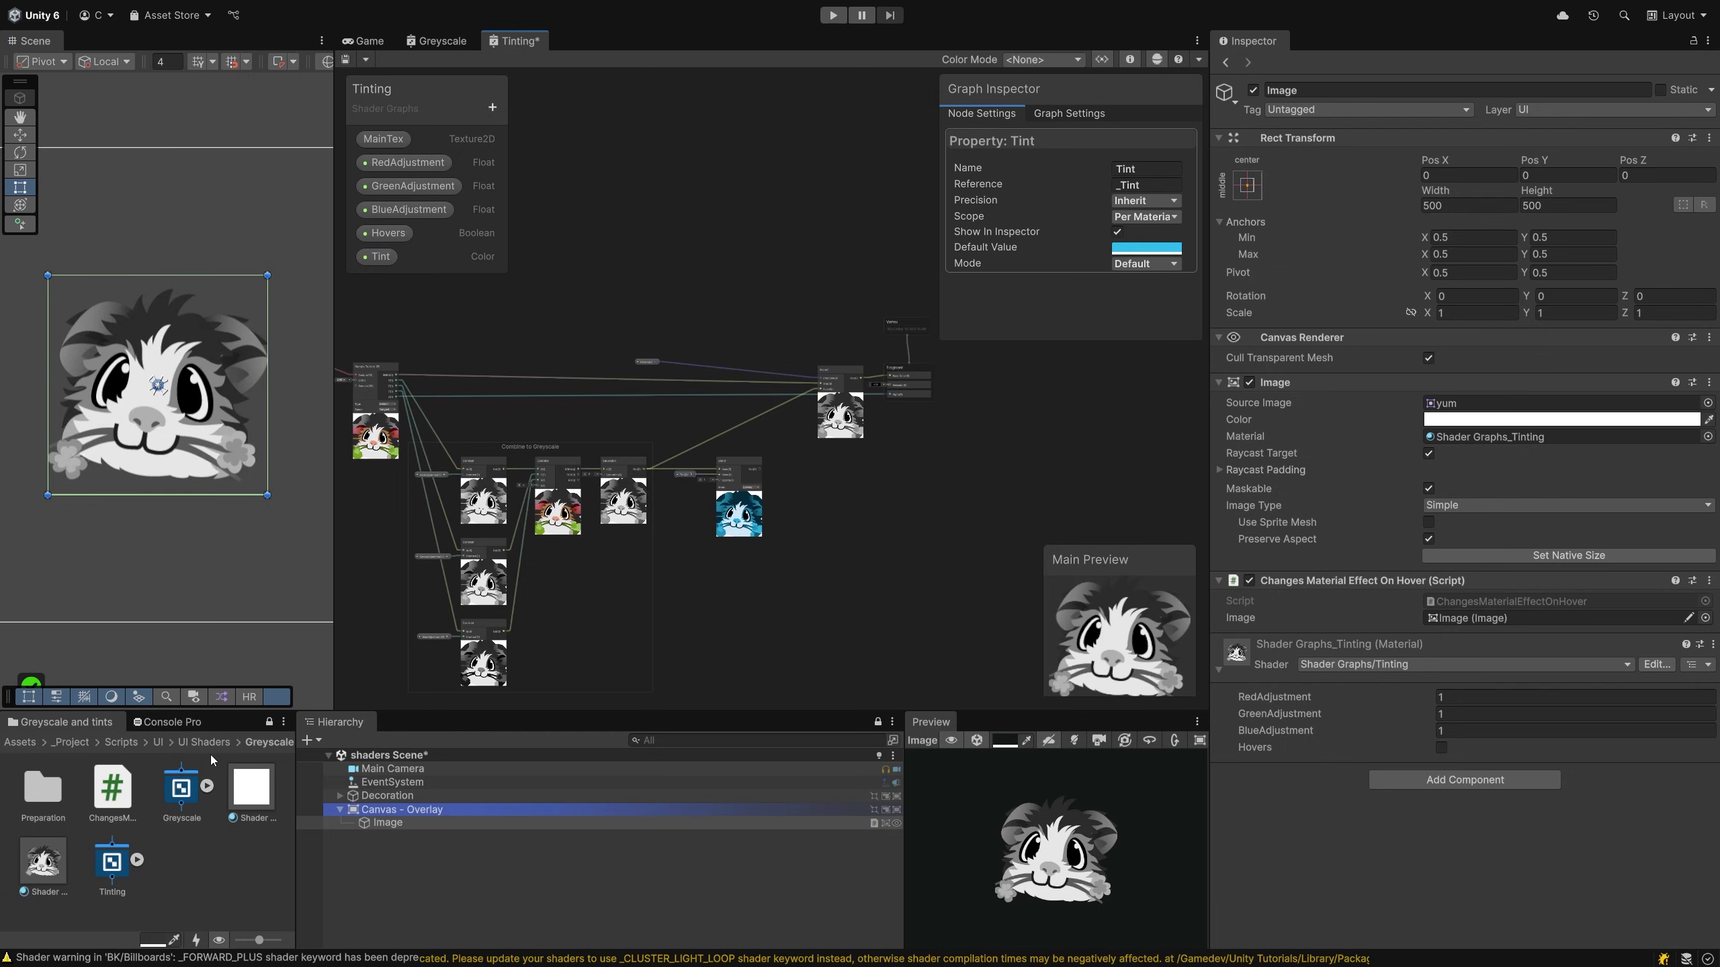
click(116, 895)
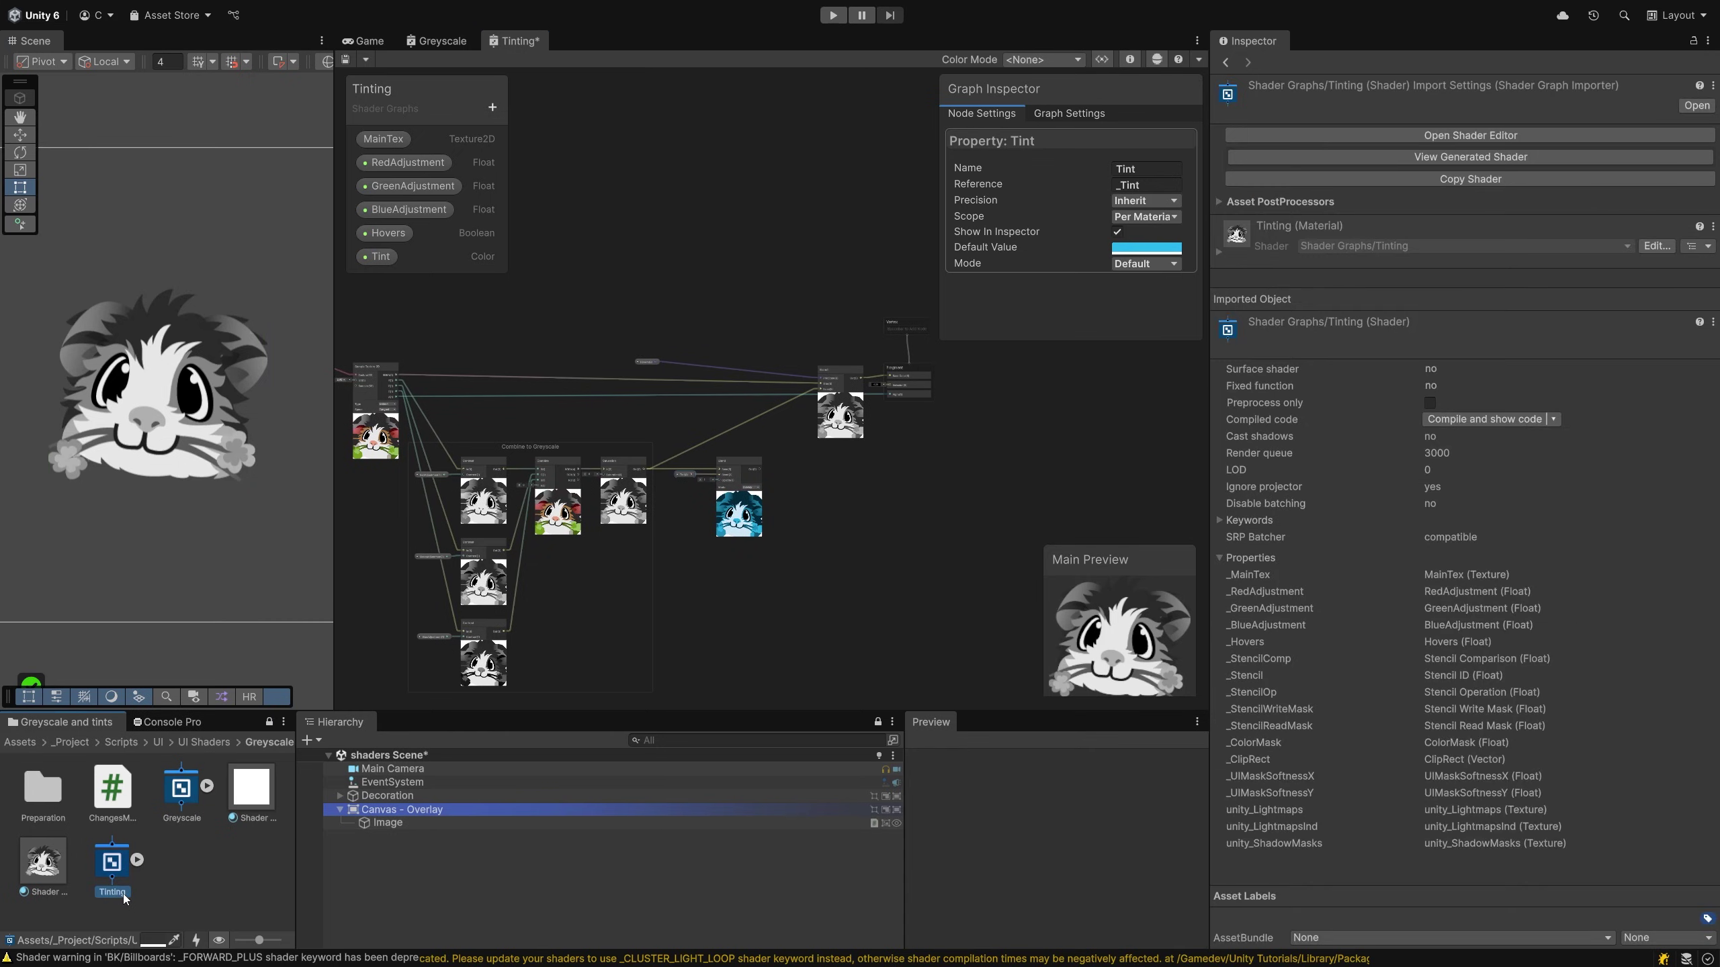
click(124, 894)
text(_Overlay)
key(Return)
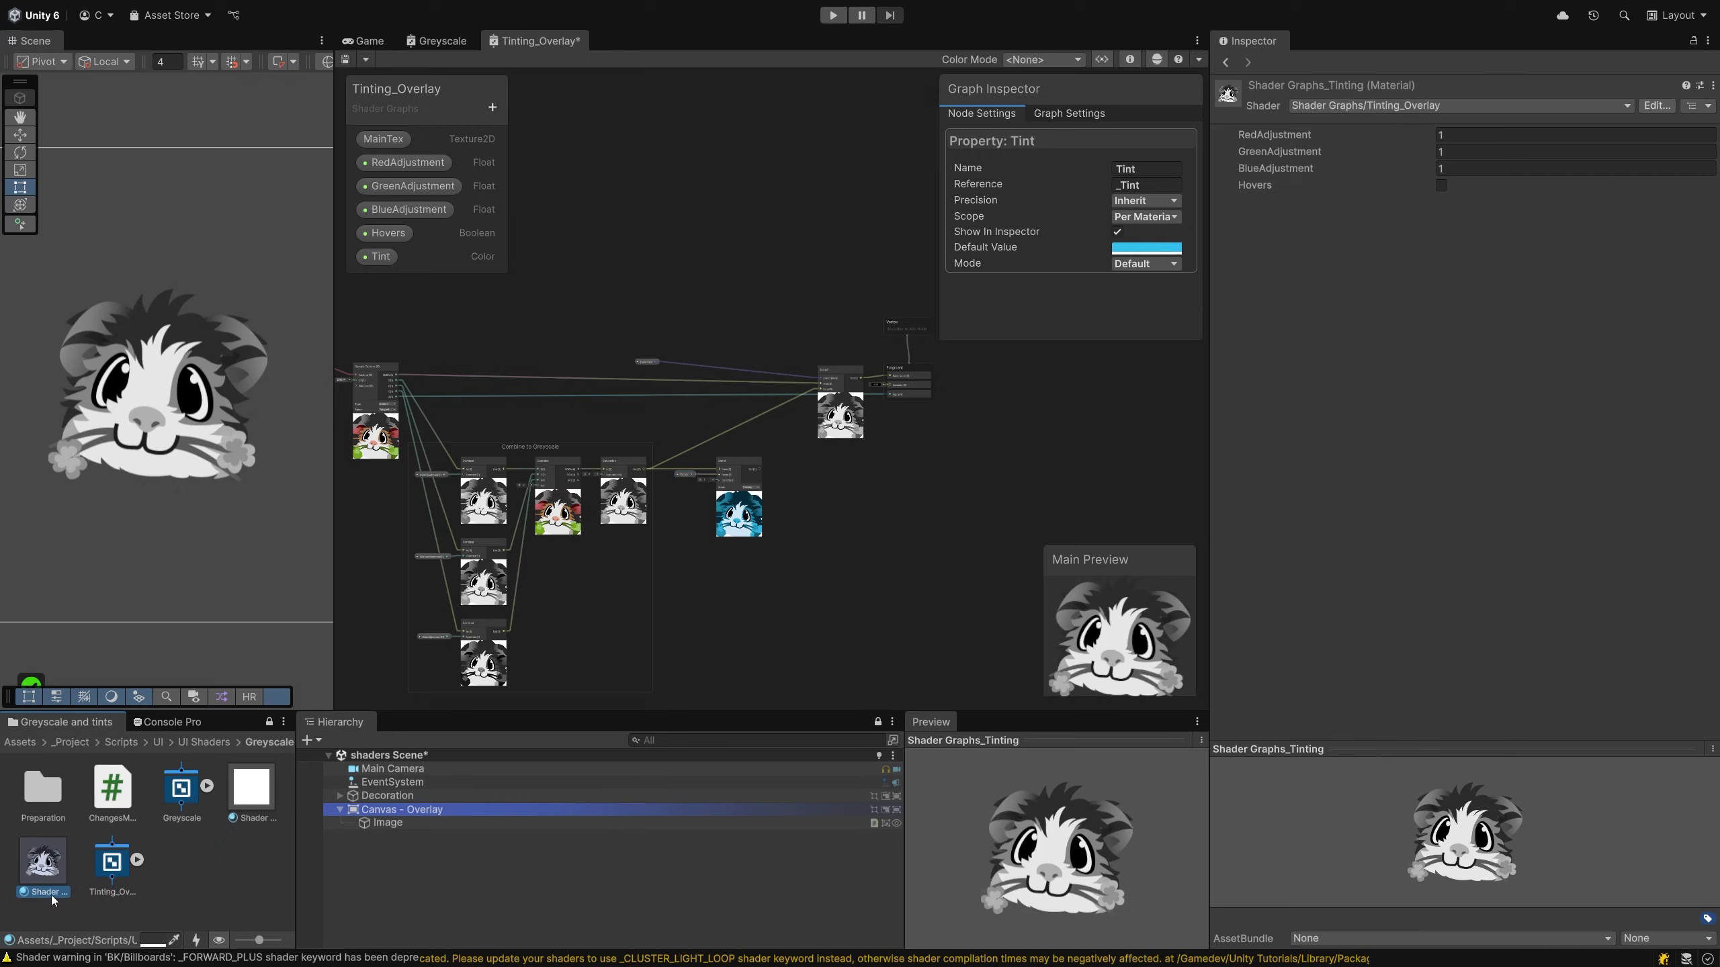
click(51, 895)
text(Overlay)
key(Return)
Connect the Blend output to the Branch node and save the graph
scroll(802, 435, up, 5)
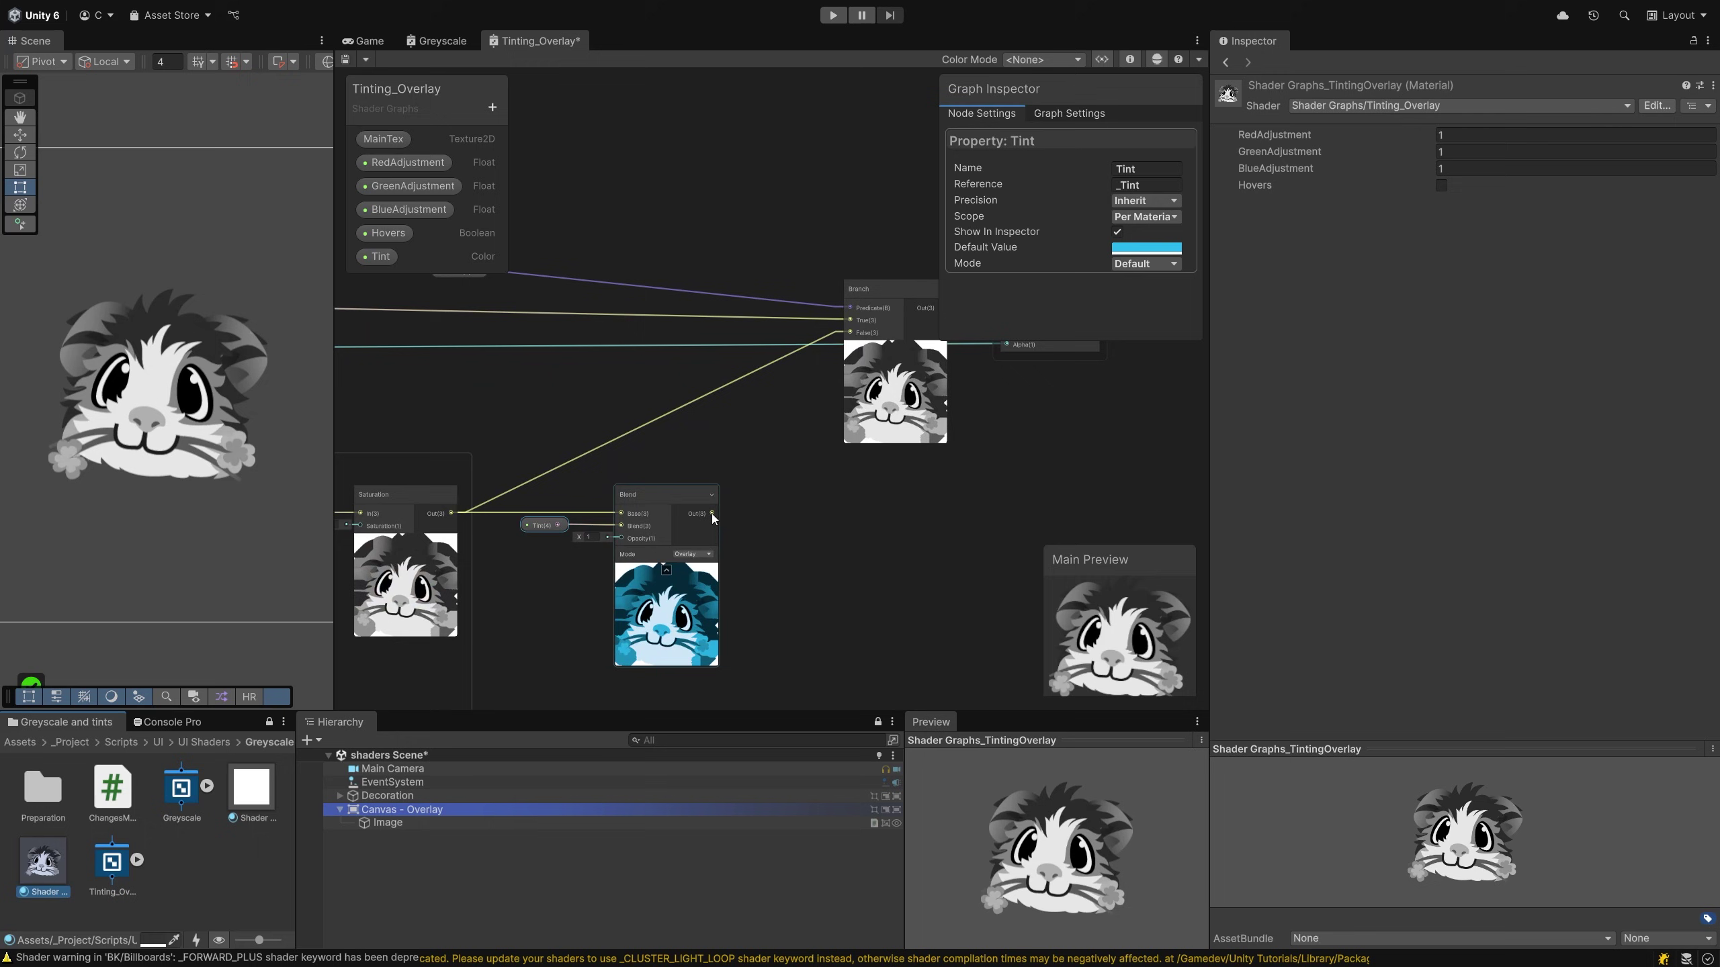
drag(712, 513, 848, 332)
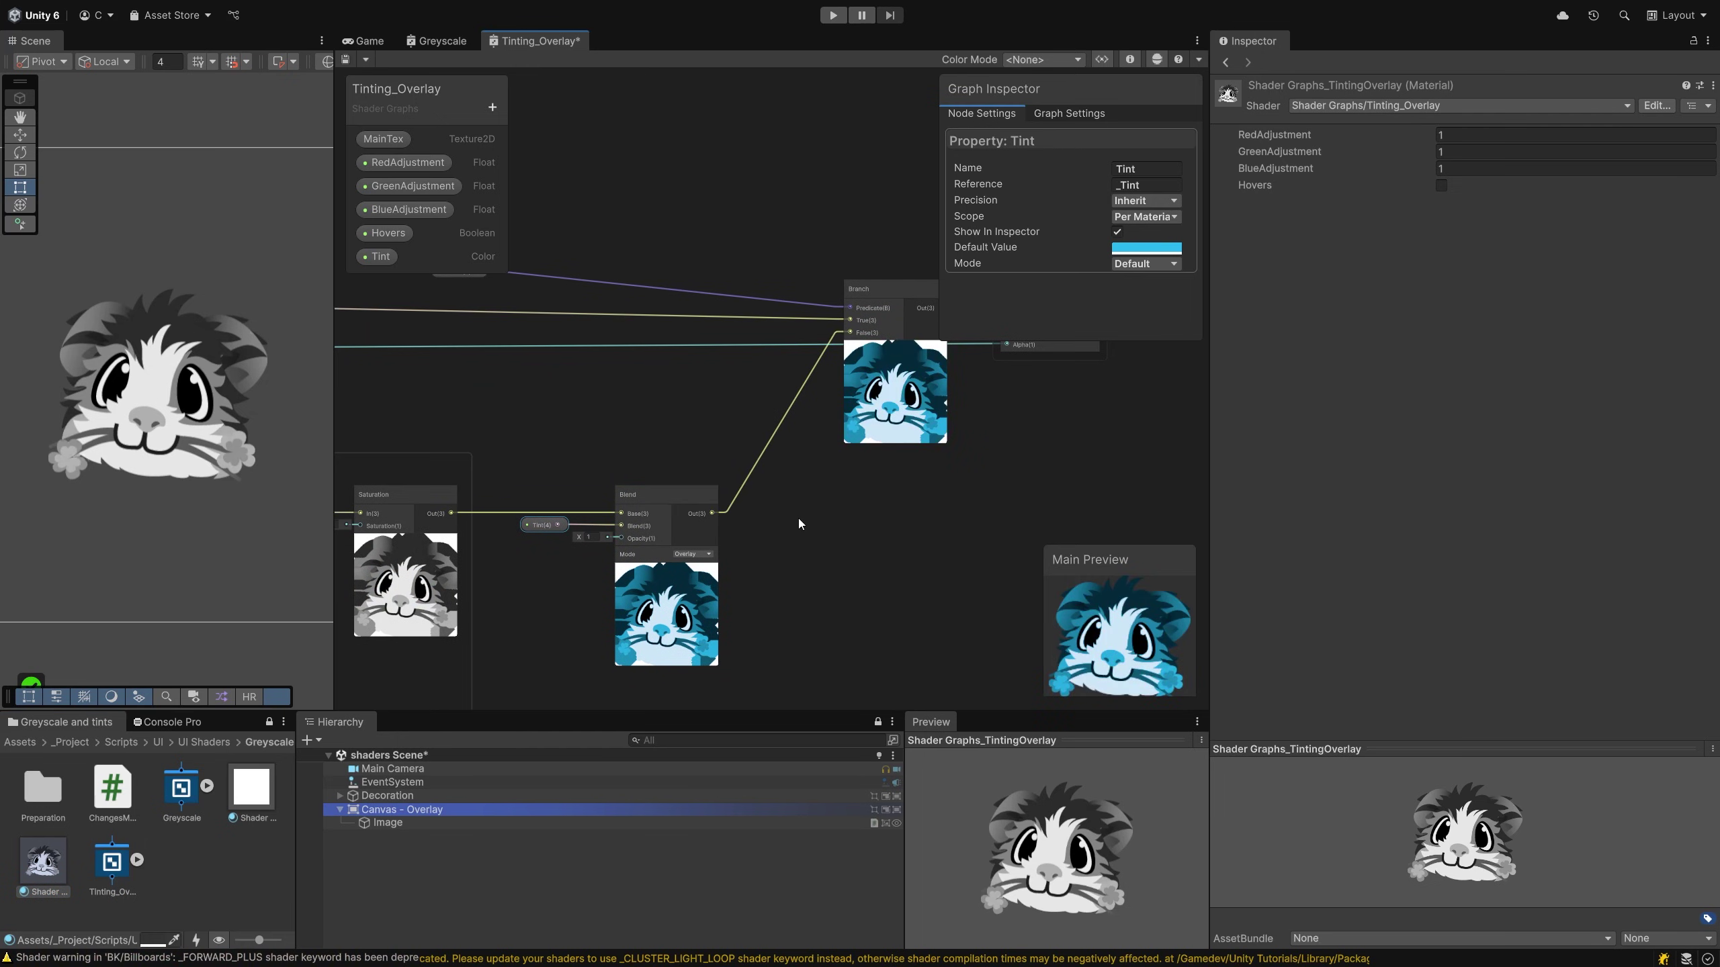
key(ctrl+s)
Try an orange Tint colour on the Image's material
click(396, 823)
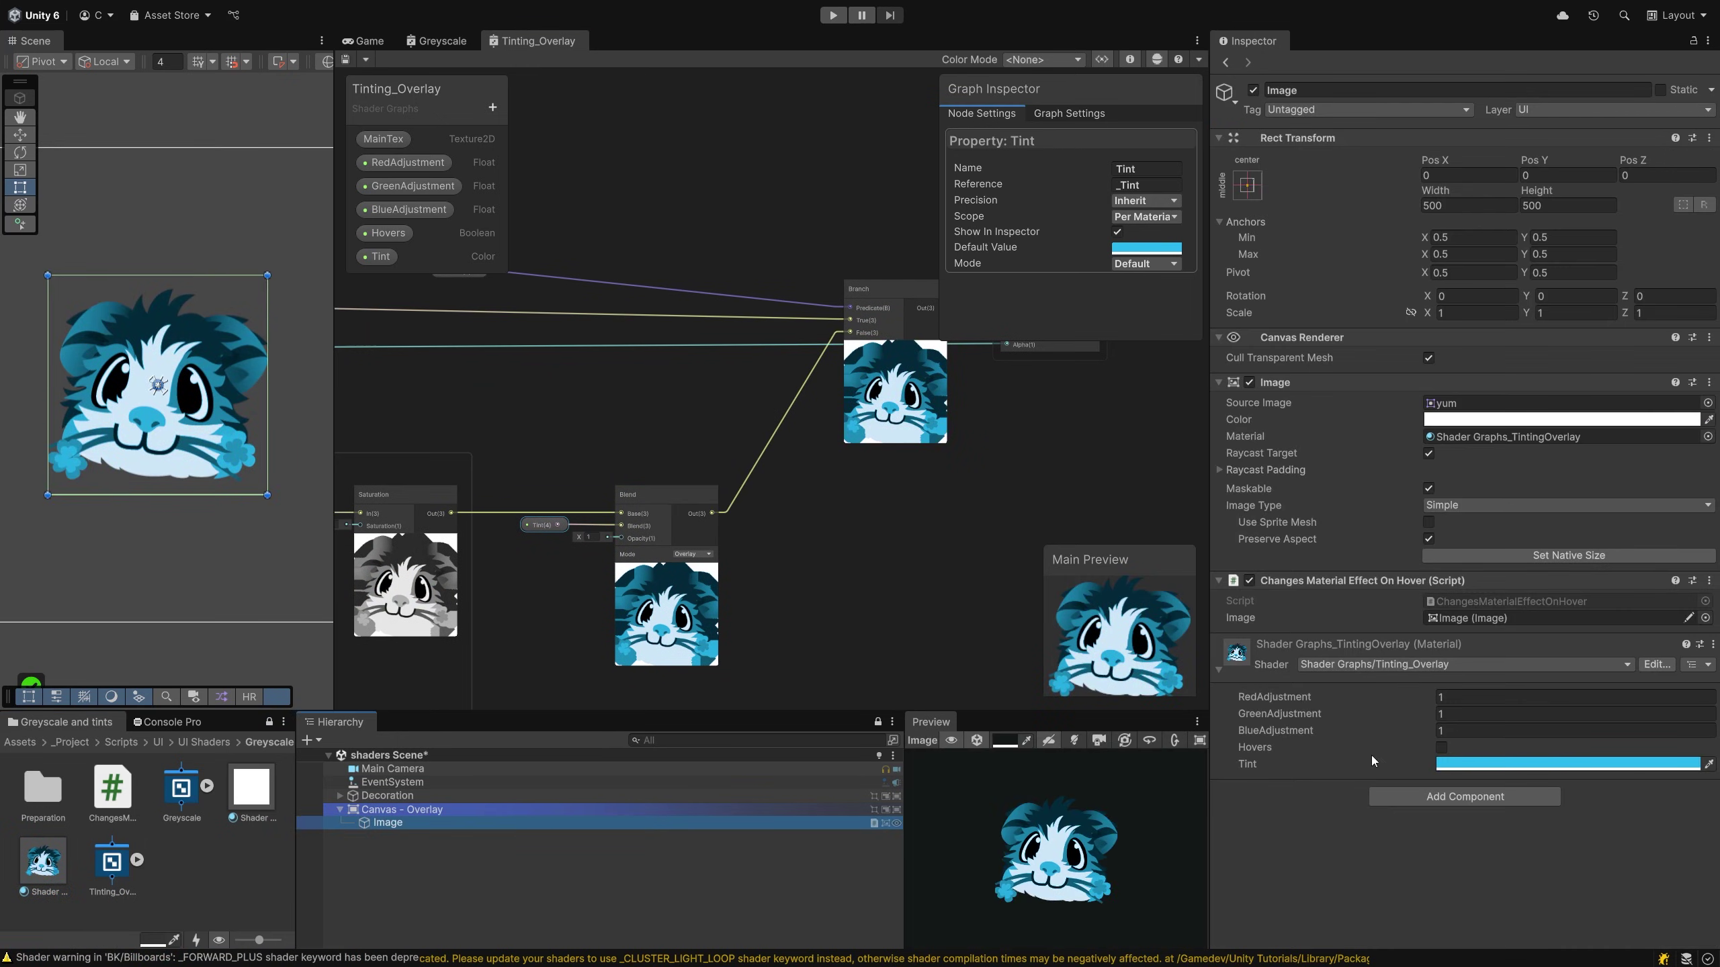
click(1463, 763)
click(1637, 506)
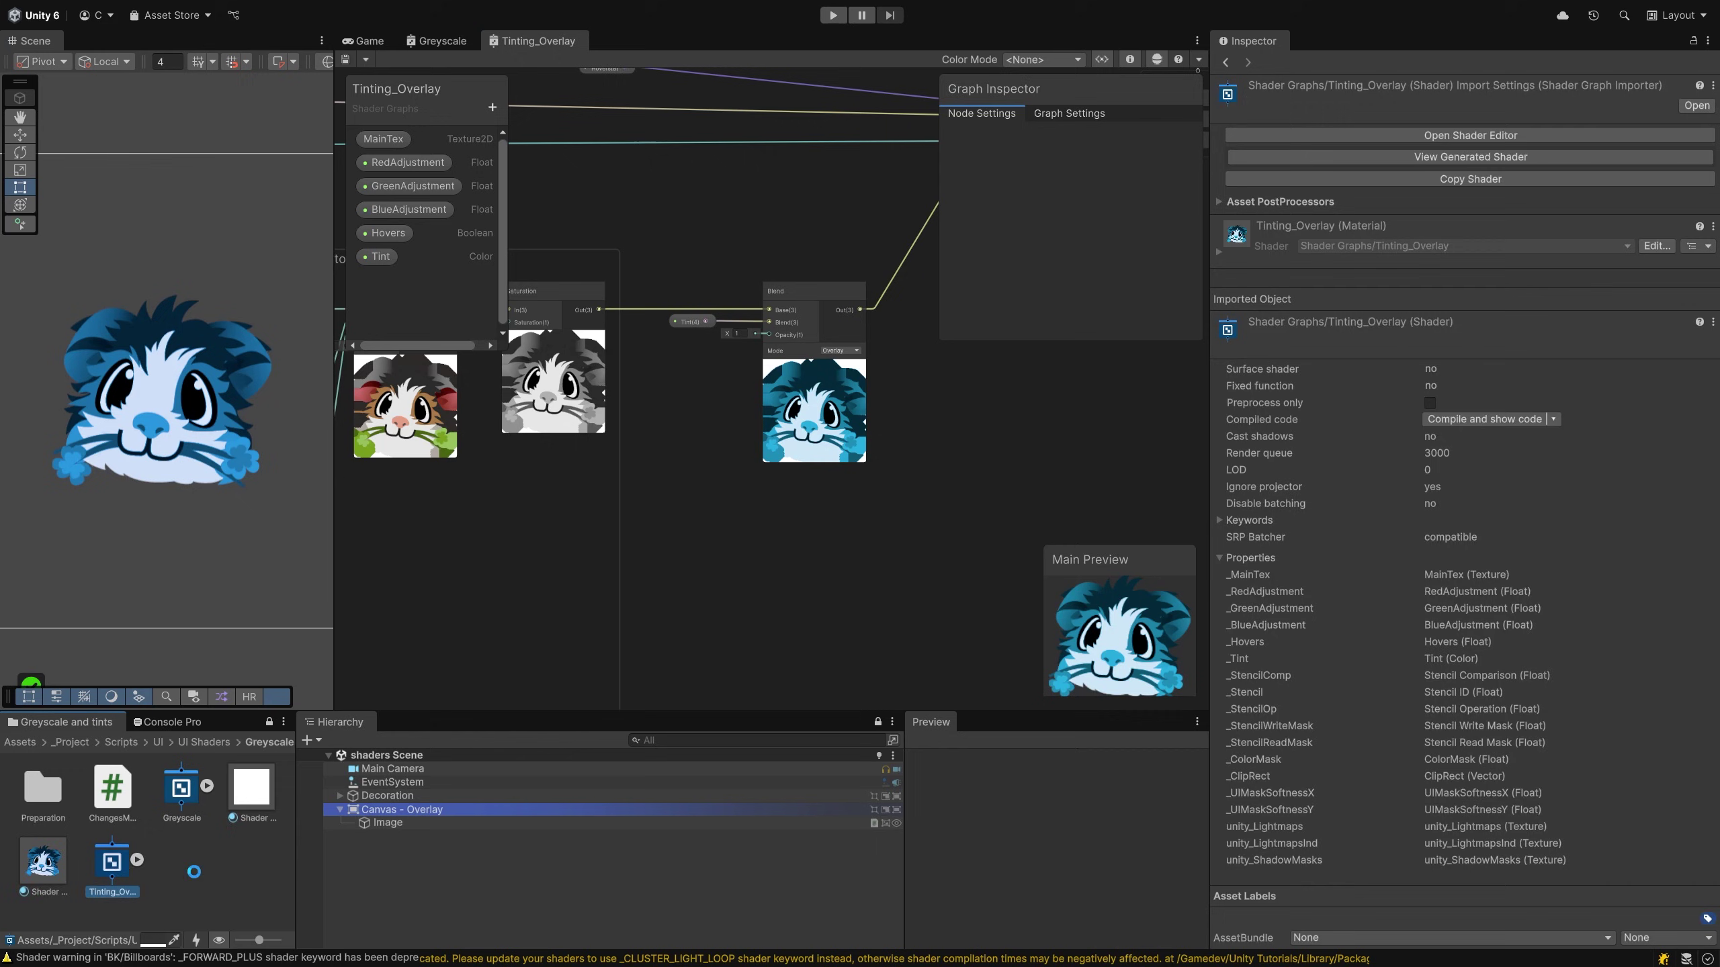
Duplicate the Tinting_Overlay shader and name the copy 'Tinting_GradientParty'
key(ctrl+d)
click(182, 896)
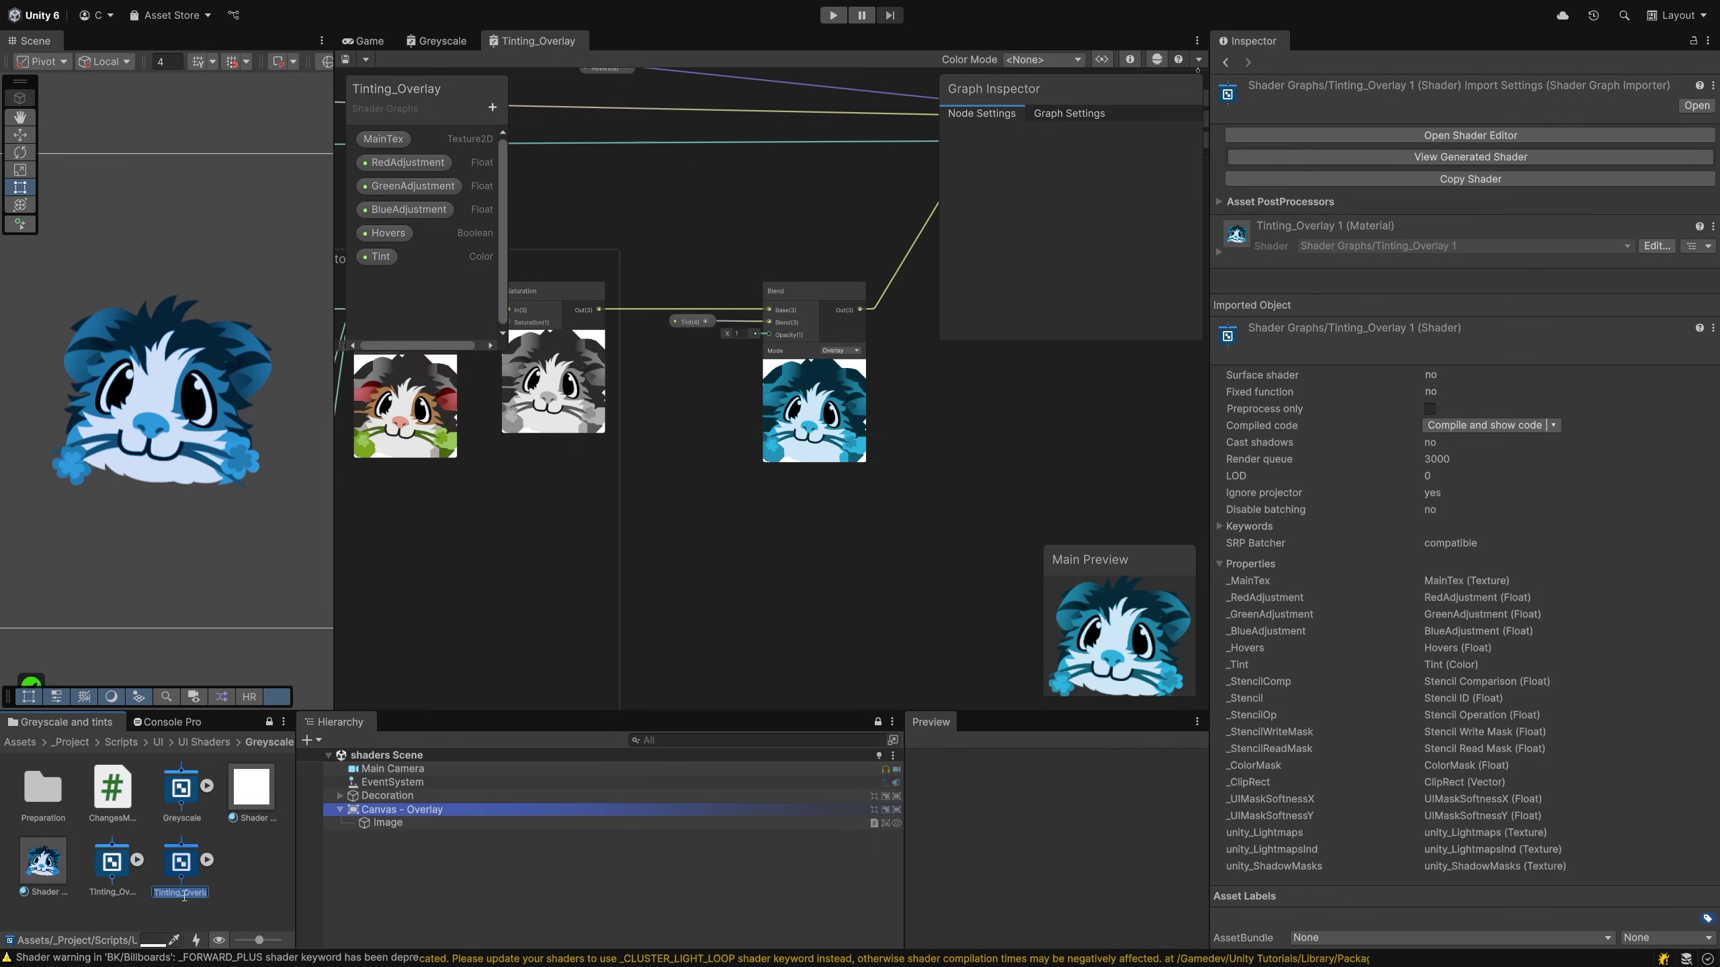
text(Tinting_Gradient)
text(Party)
key(Return)
right_click(109, 866)
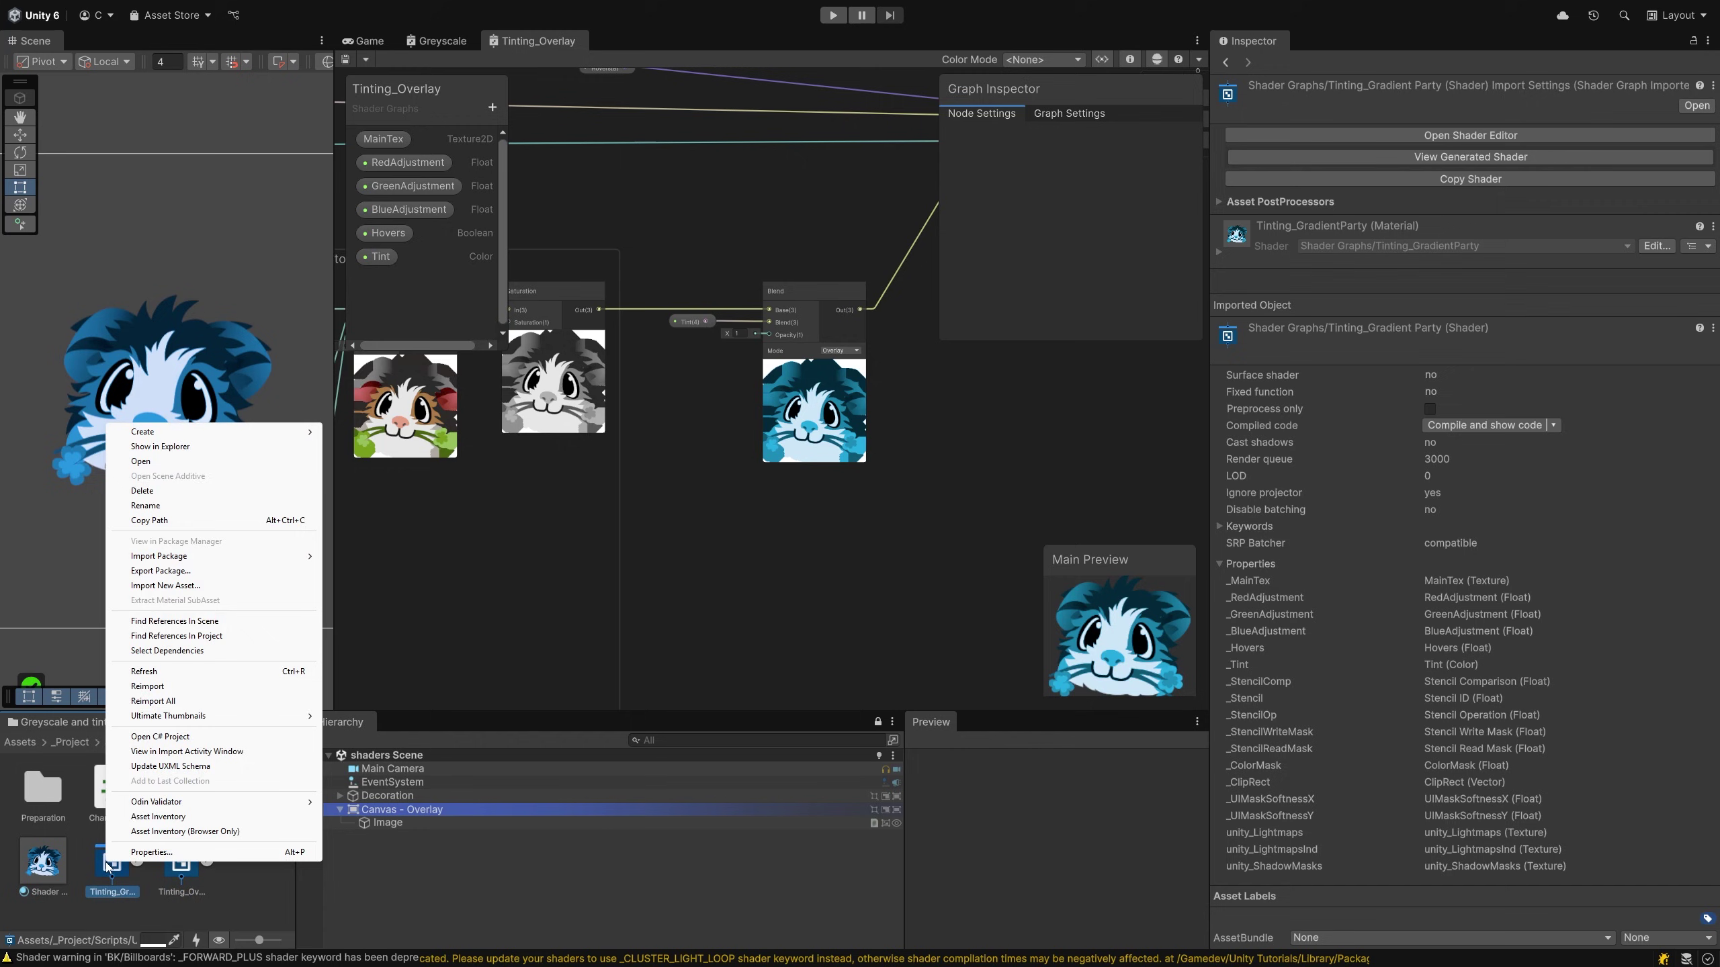
Create a material from the Tinting_GradientParty shader, keeping its default name
mouse_move(270, 431)
click(367, 572)
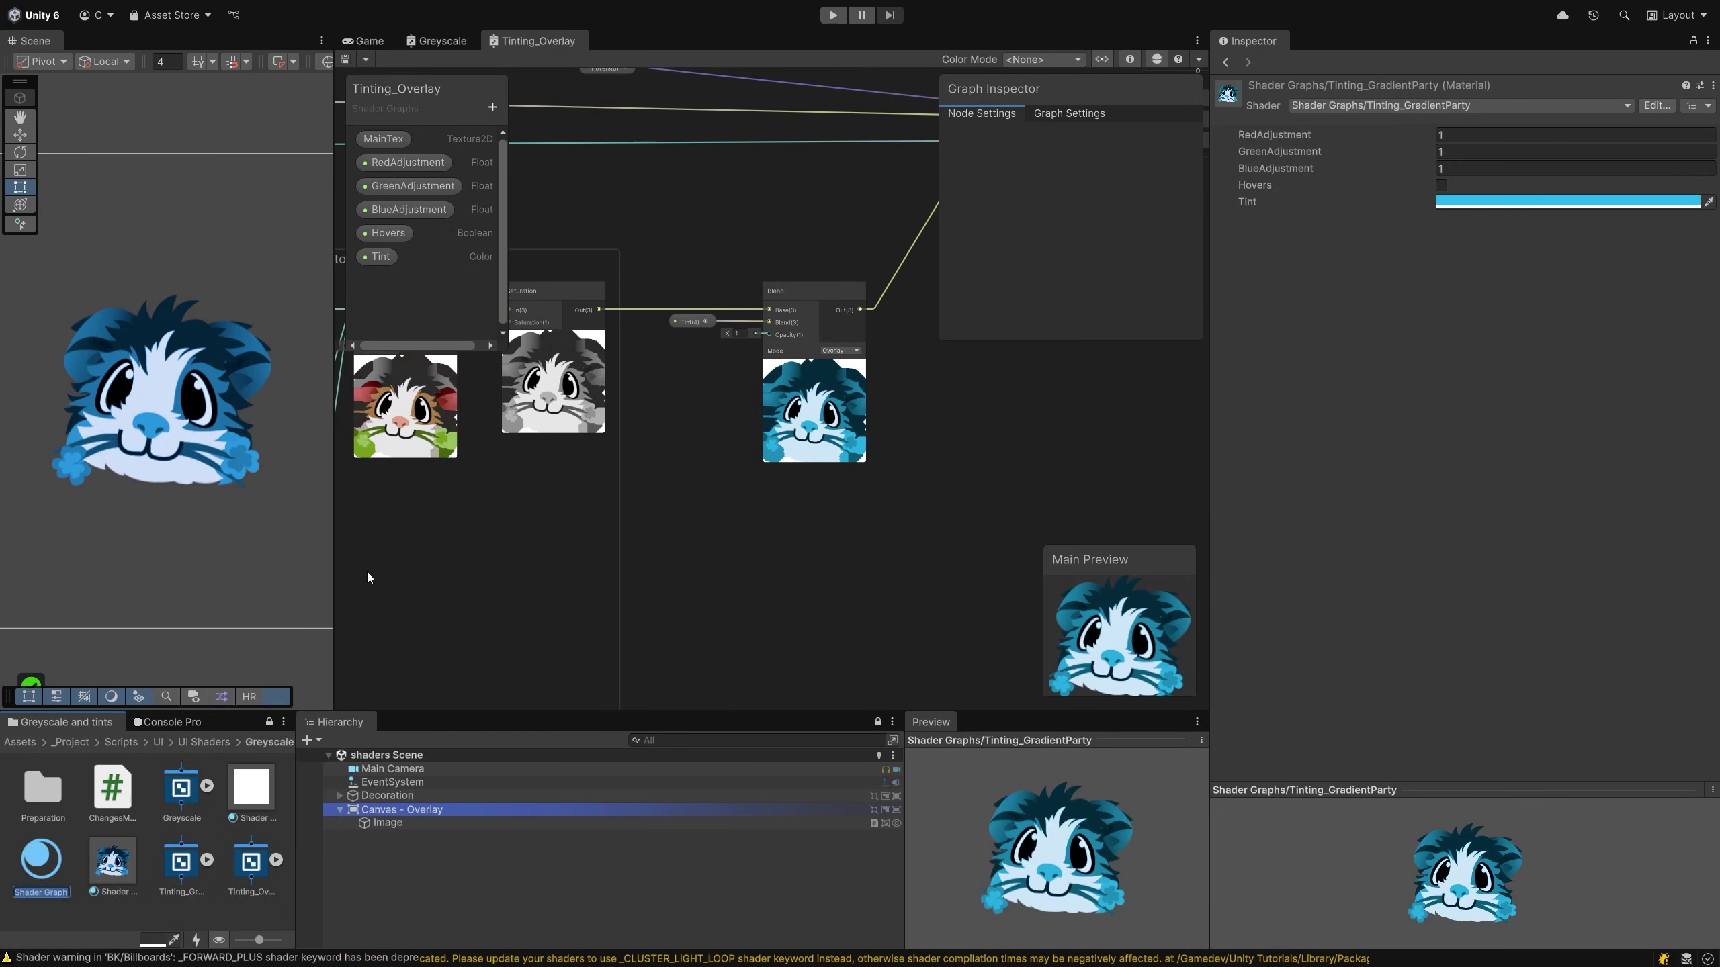
key(Return)
Assign the new material to the Image and select the Tinting_GradientParty shader asset
click(384, 823)
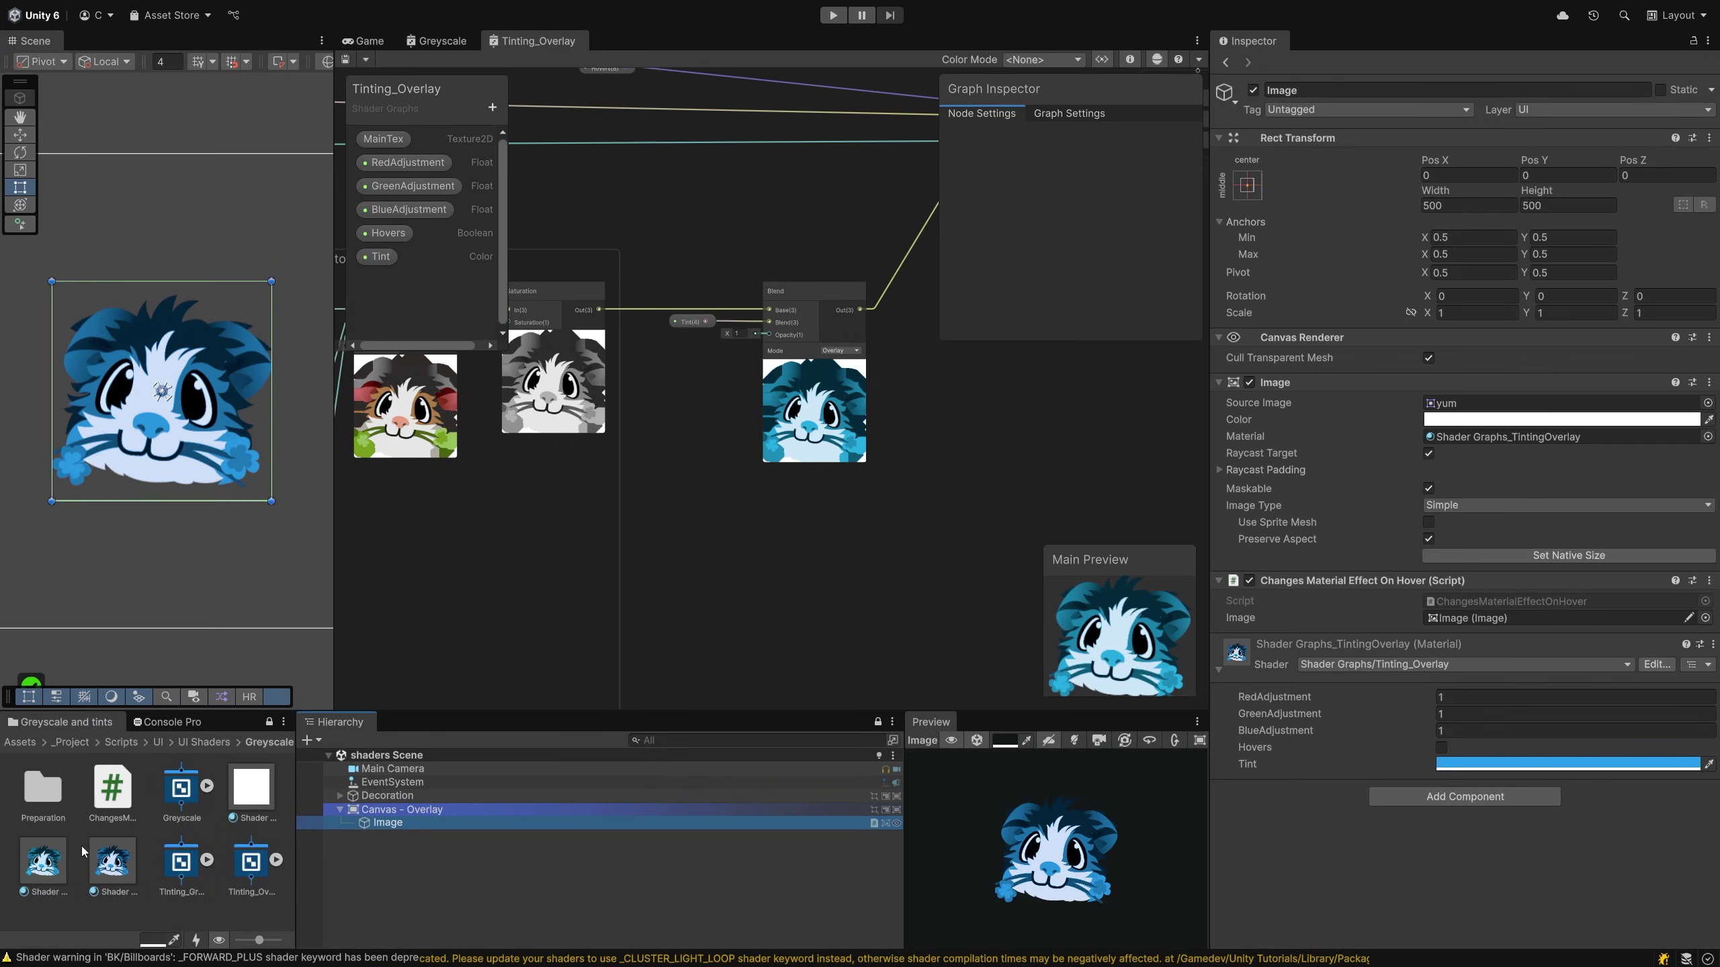
drag(45, 875, 1532, 441)
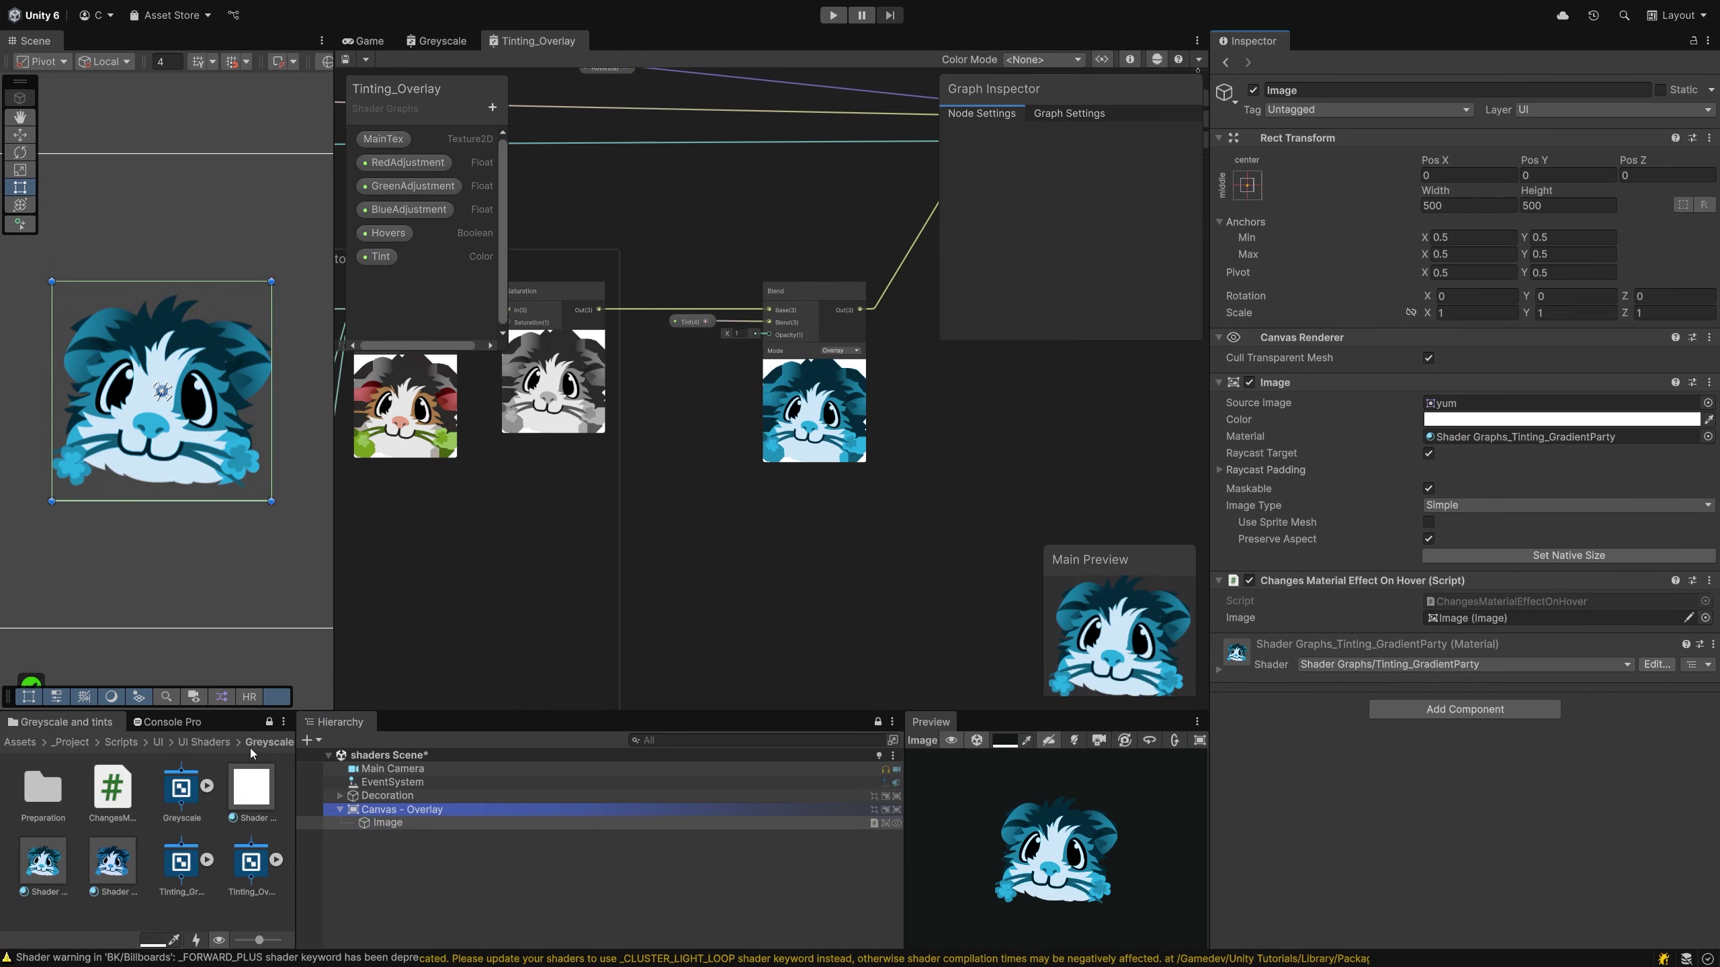
click(238, 864)
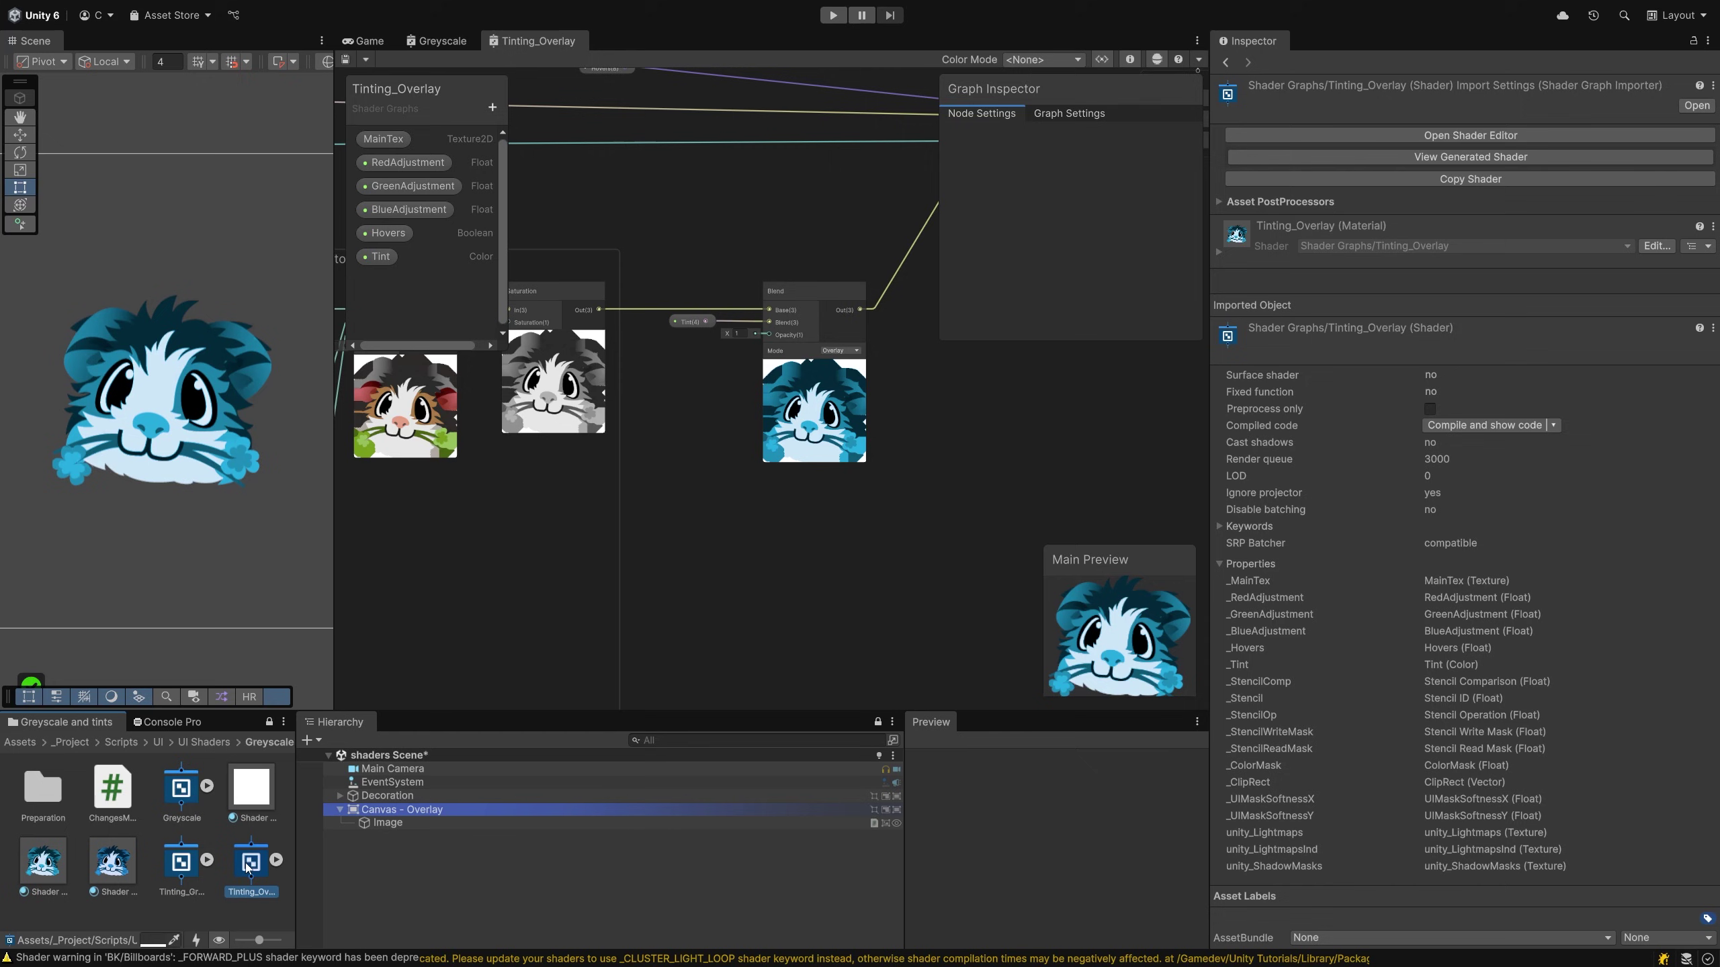
click(182, 874)
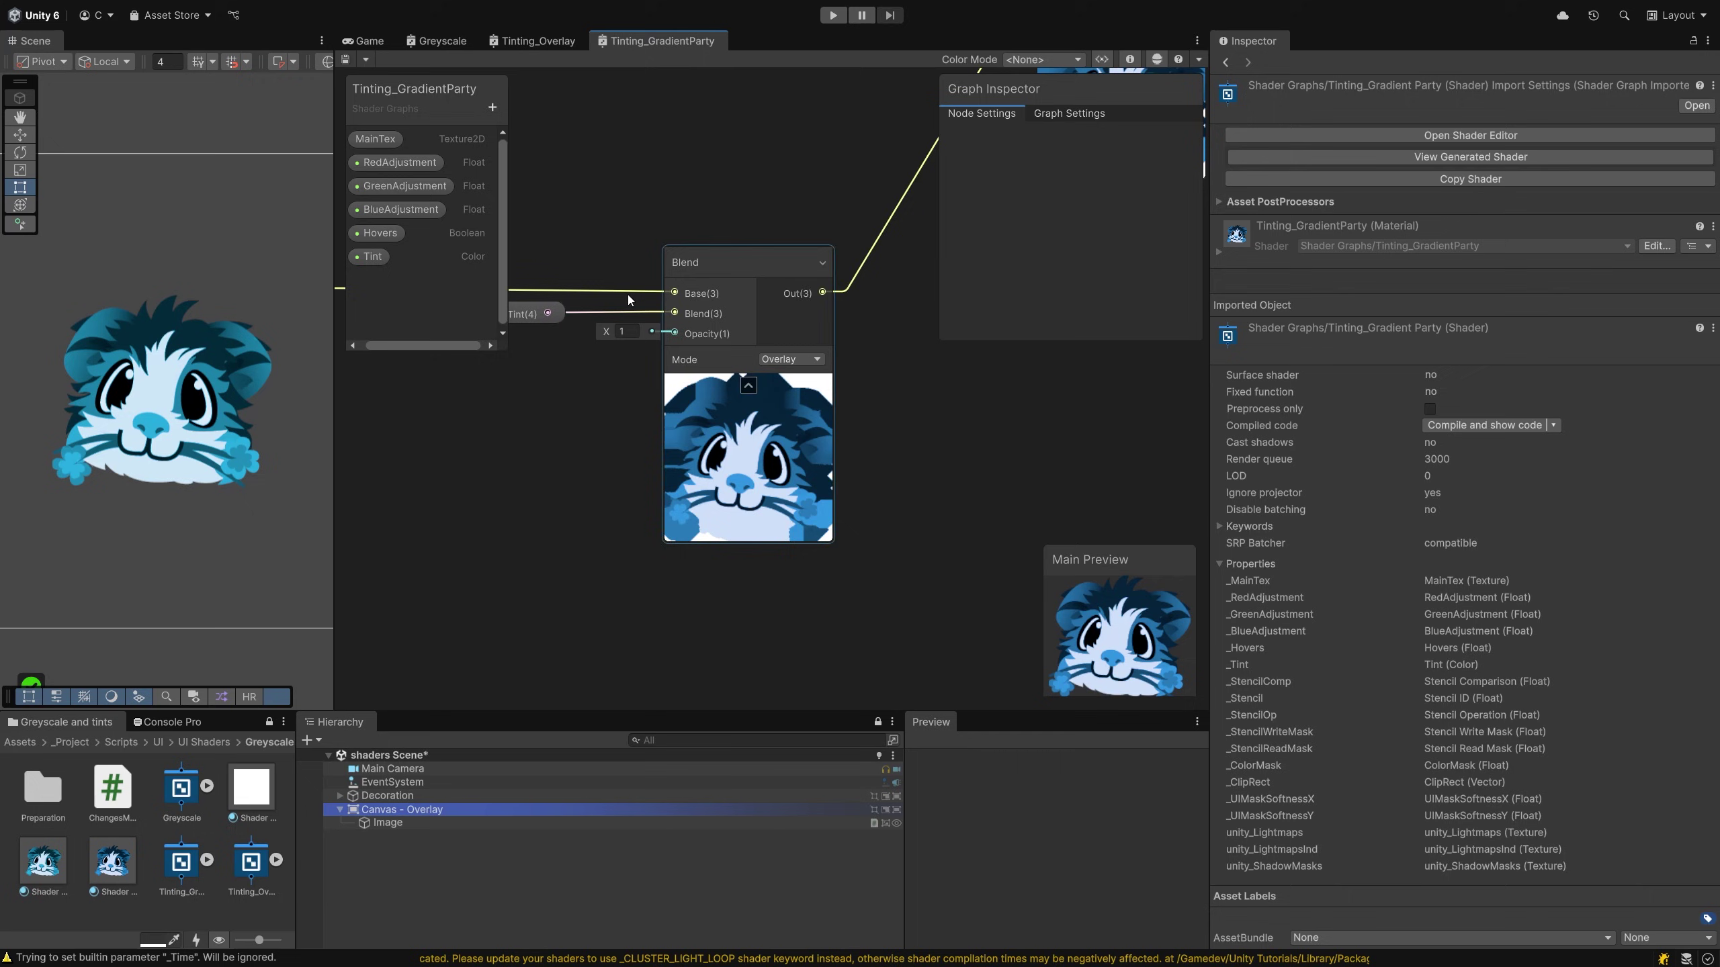
Add a Gradient property to the blackboard with the Rainbow preset as its default
click(485, 114)
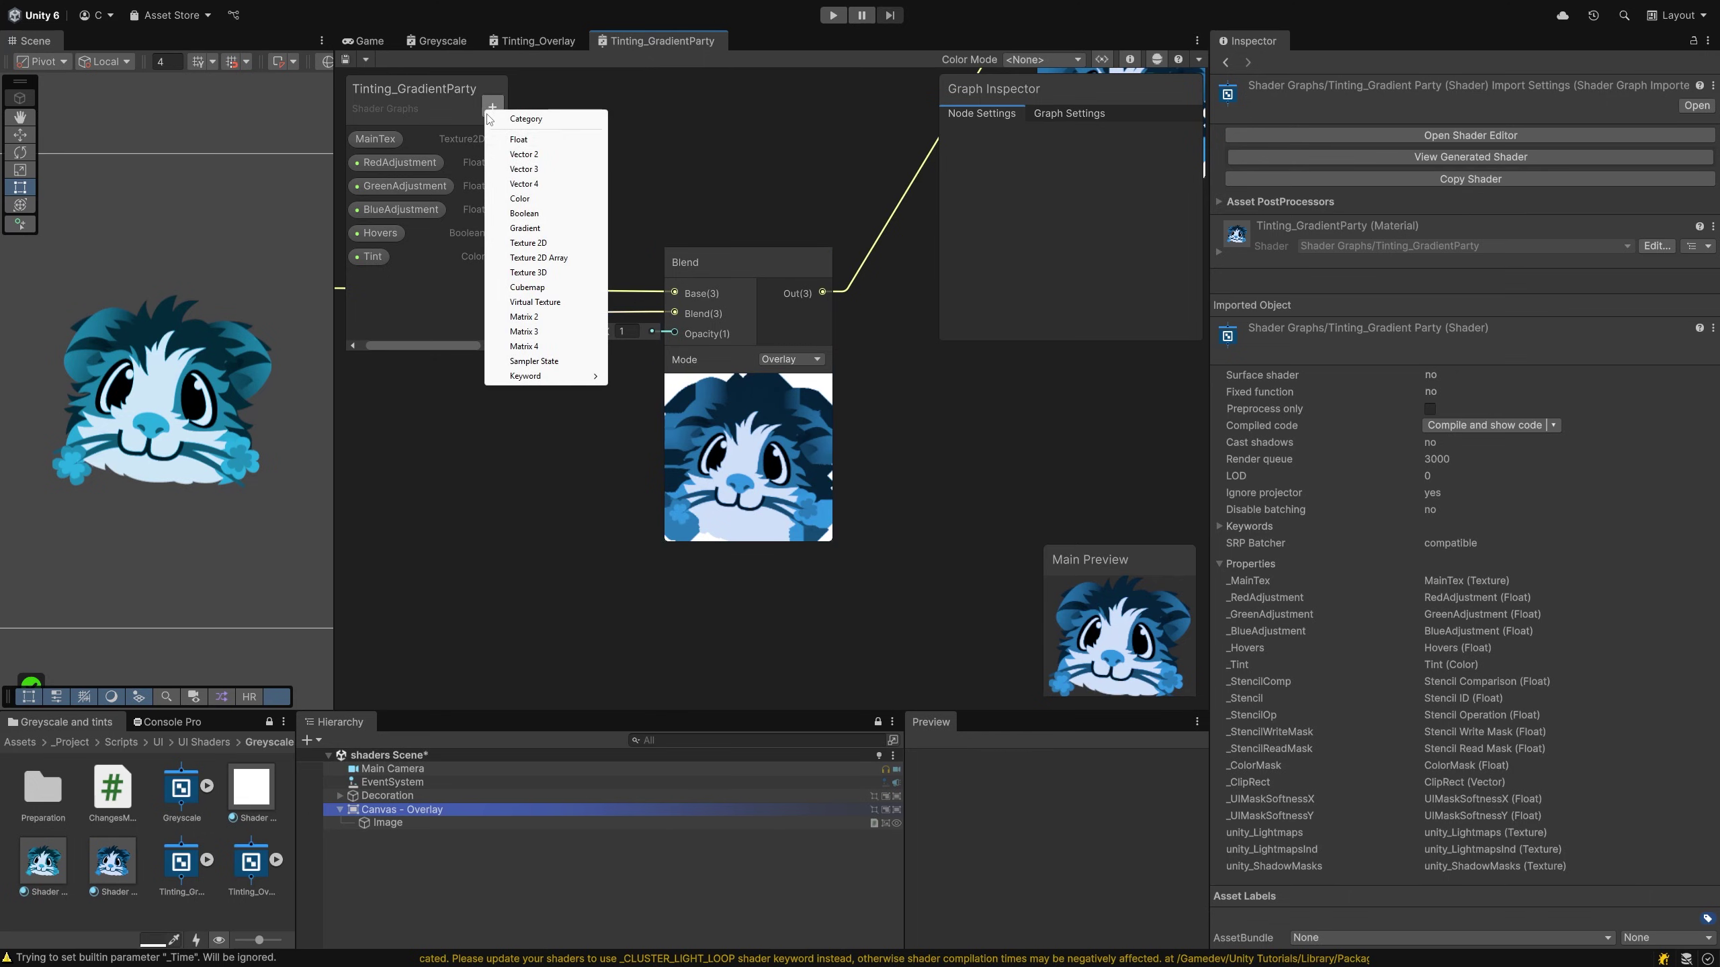
click(534, 224)
key(Return)
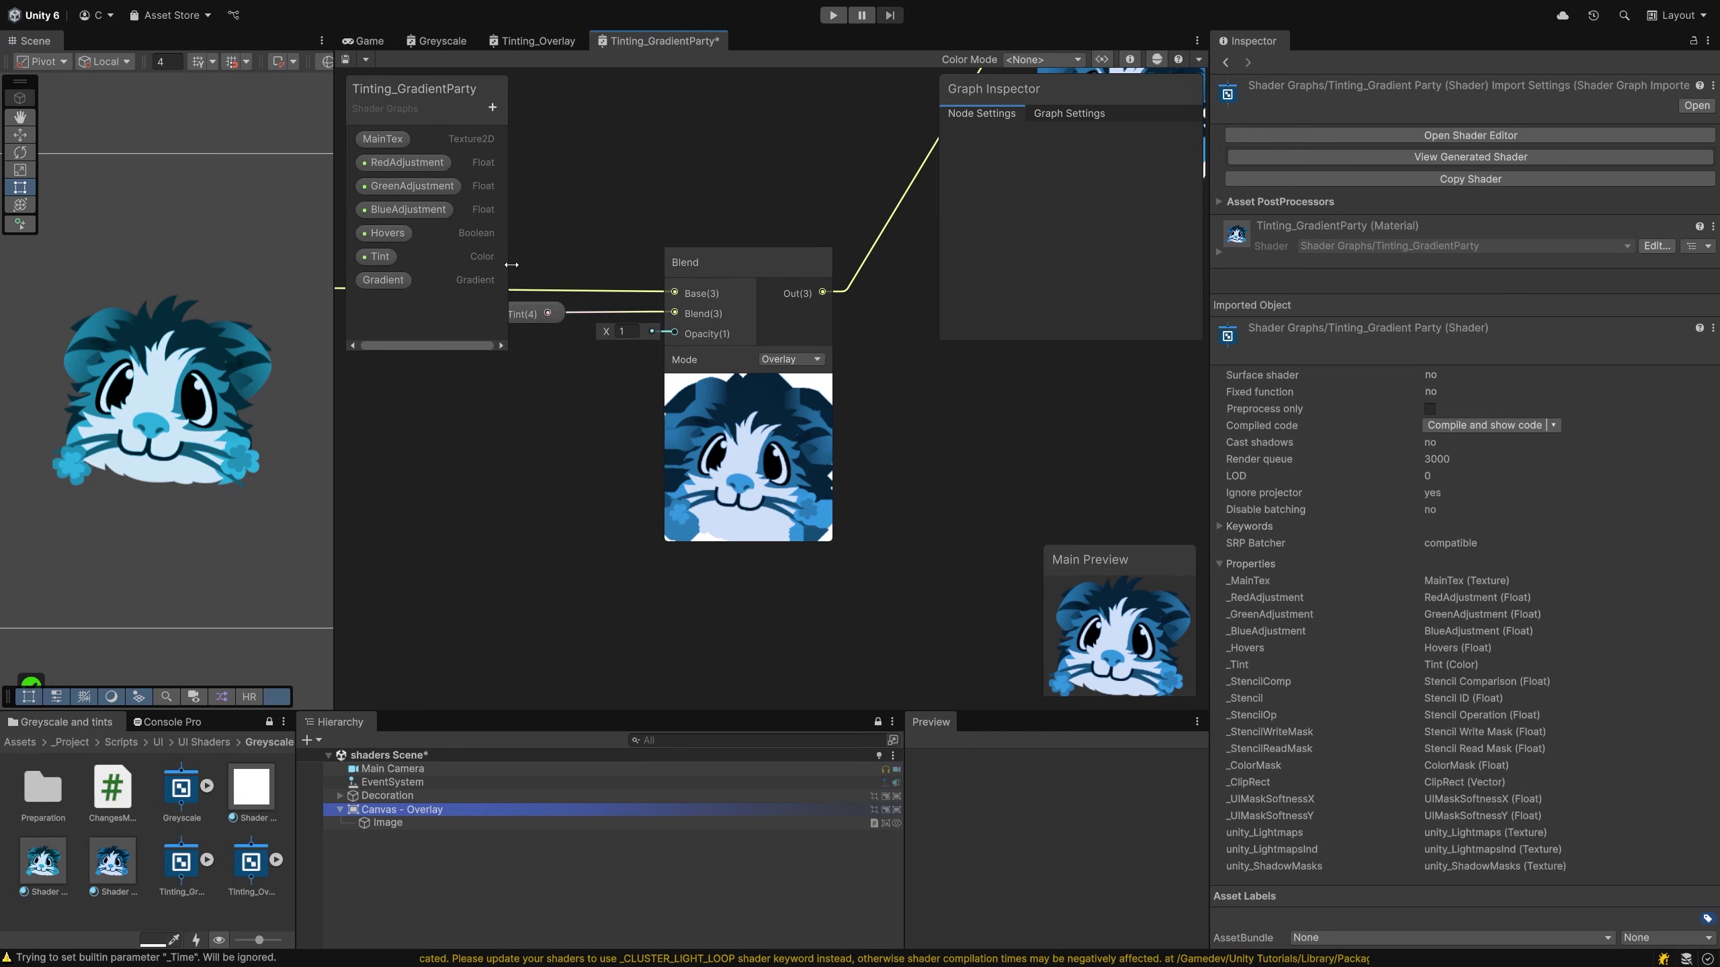
click(383, 279)
click(1129, 232)
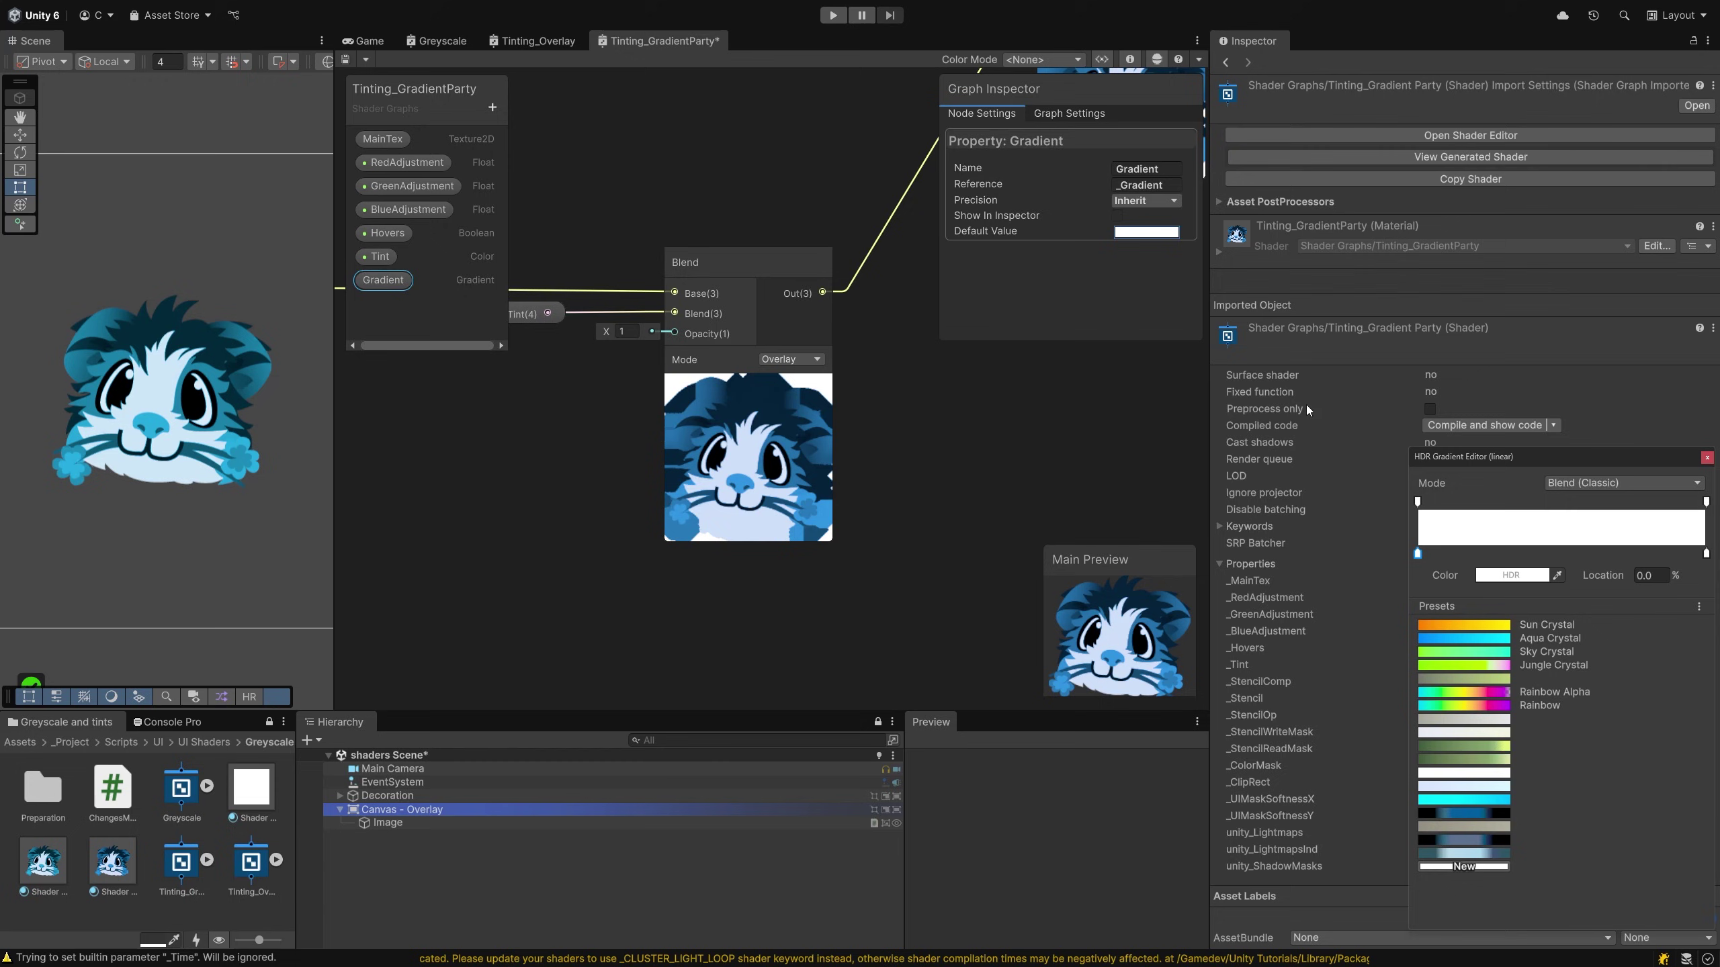
click(1443, 706)
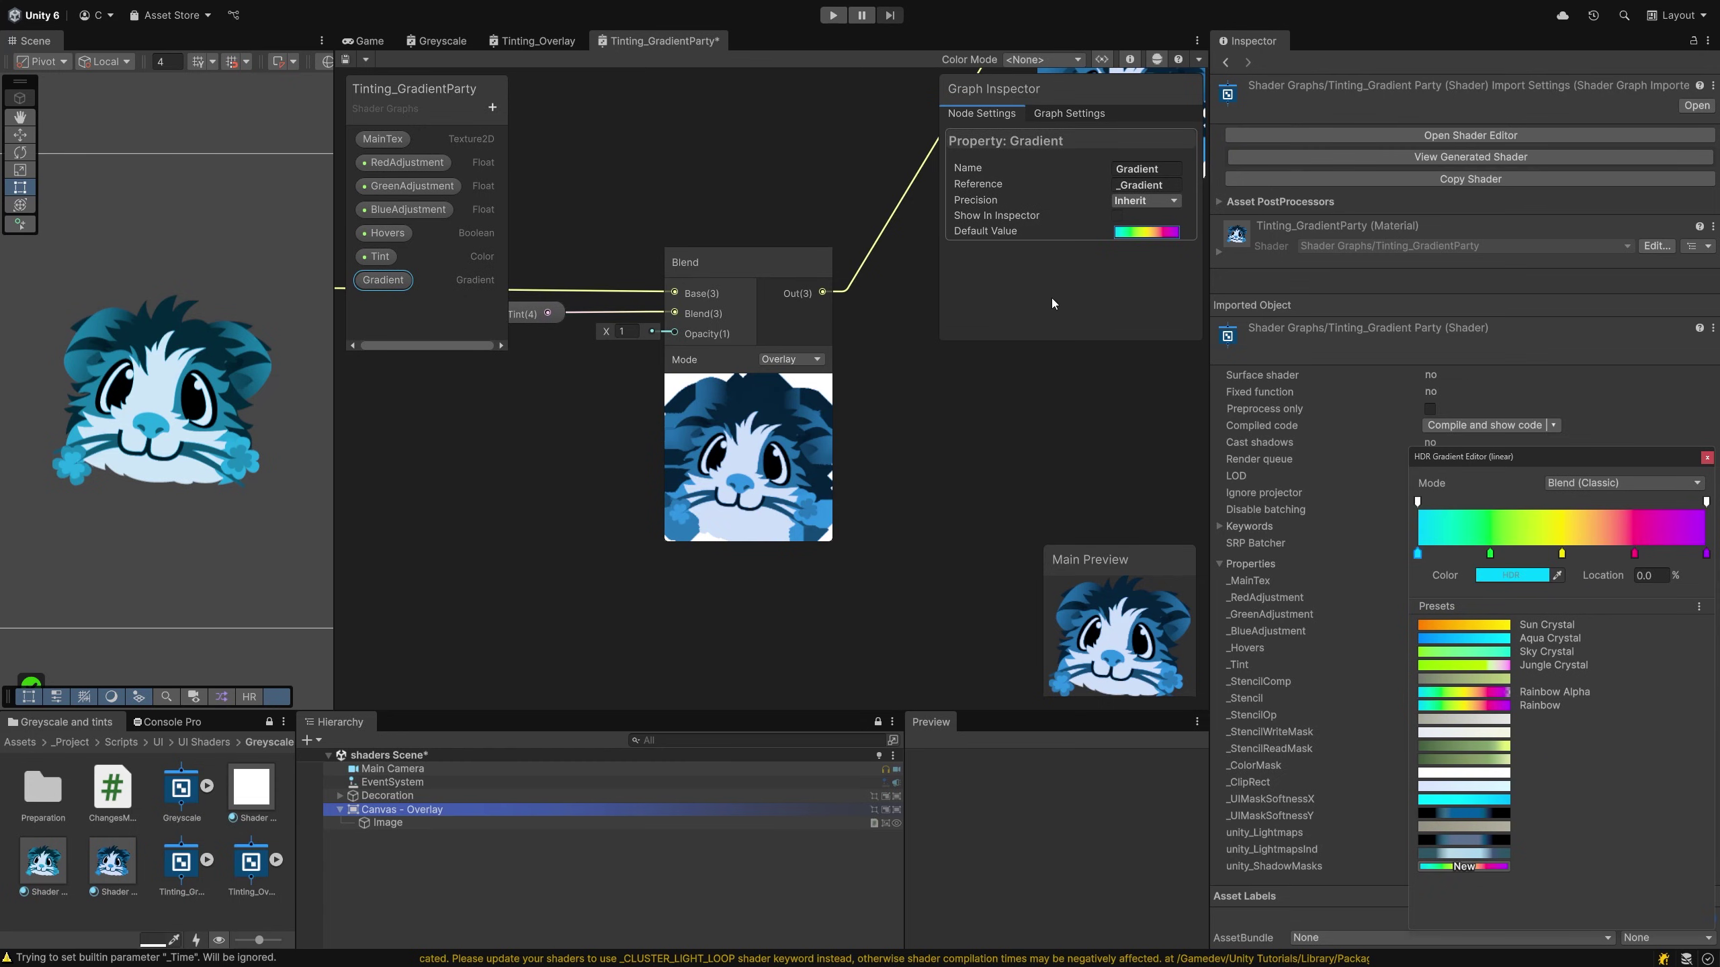
click(678, 302)
Place the Gradient property in the graph and feed it into a new Sample Gradient node
drag(383, 280, 677, 310)
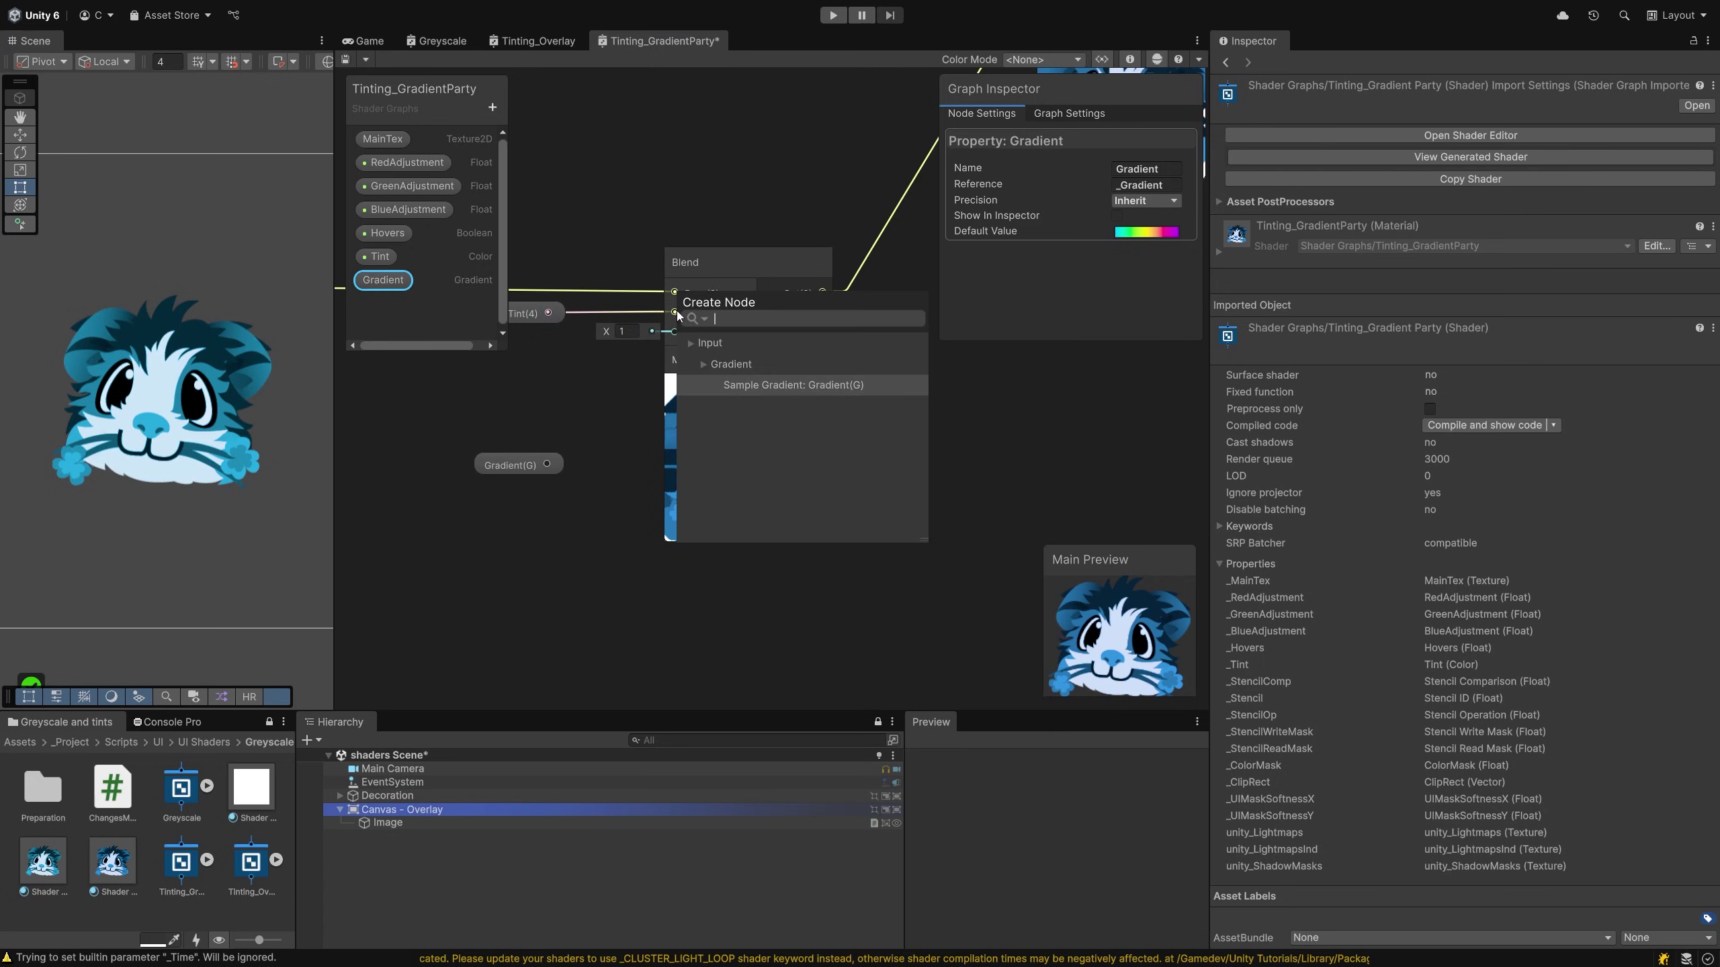
click(567, 538)
drag(505, 471, 418, 535)
middle_drag(514, 491, 763, 486)
scroll(763, 487, down, 3)
drag(655, 530, 618, 449)
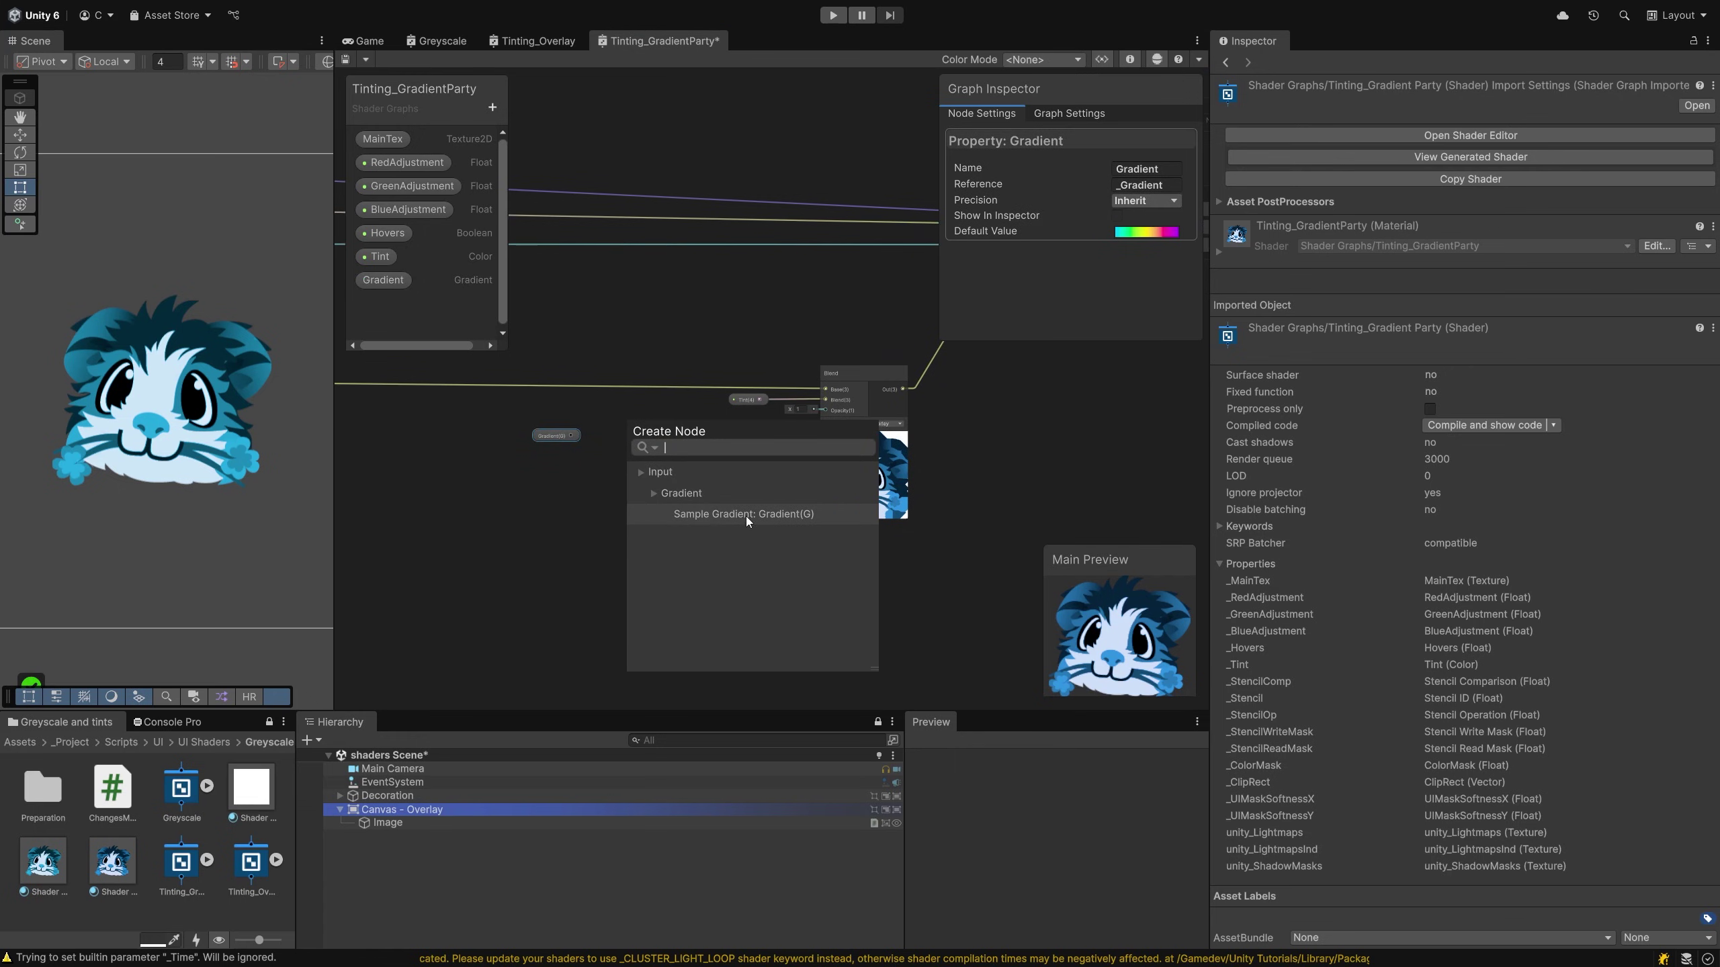
click(791, 515)
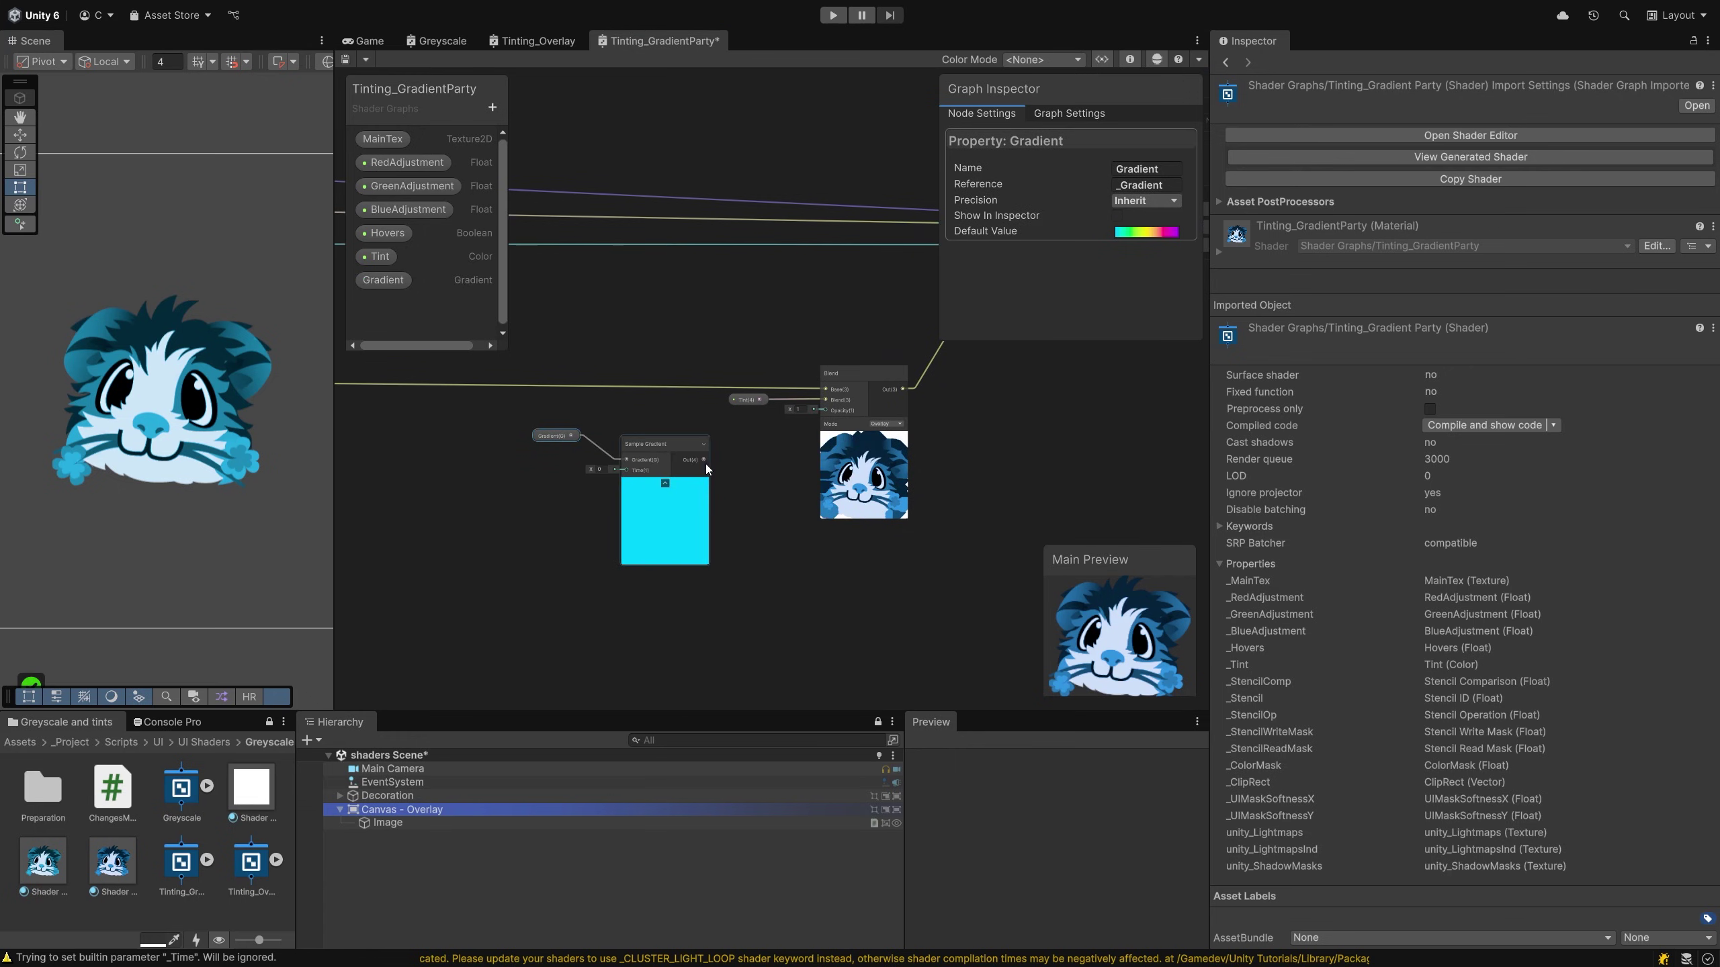
Wire Sample Gradient's output into the Blend node and delete Tint from the graph and blackboard
scroll(704, 463, up, 2)
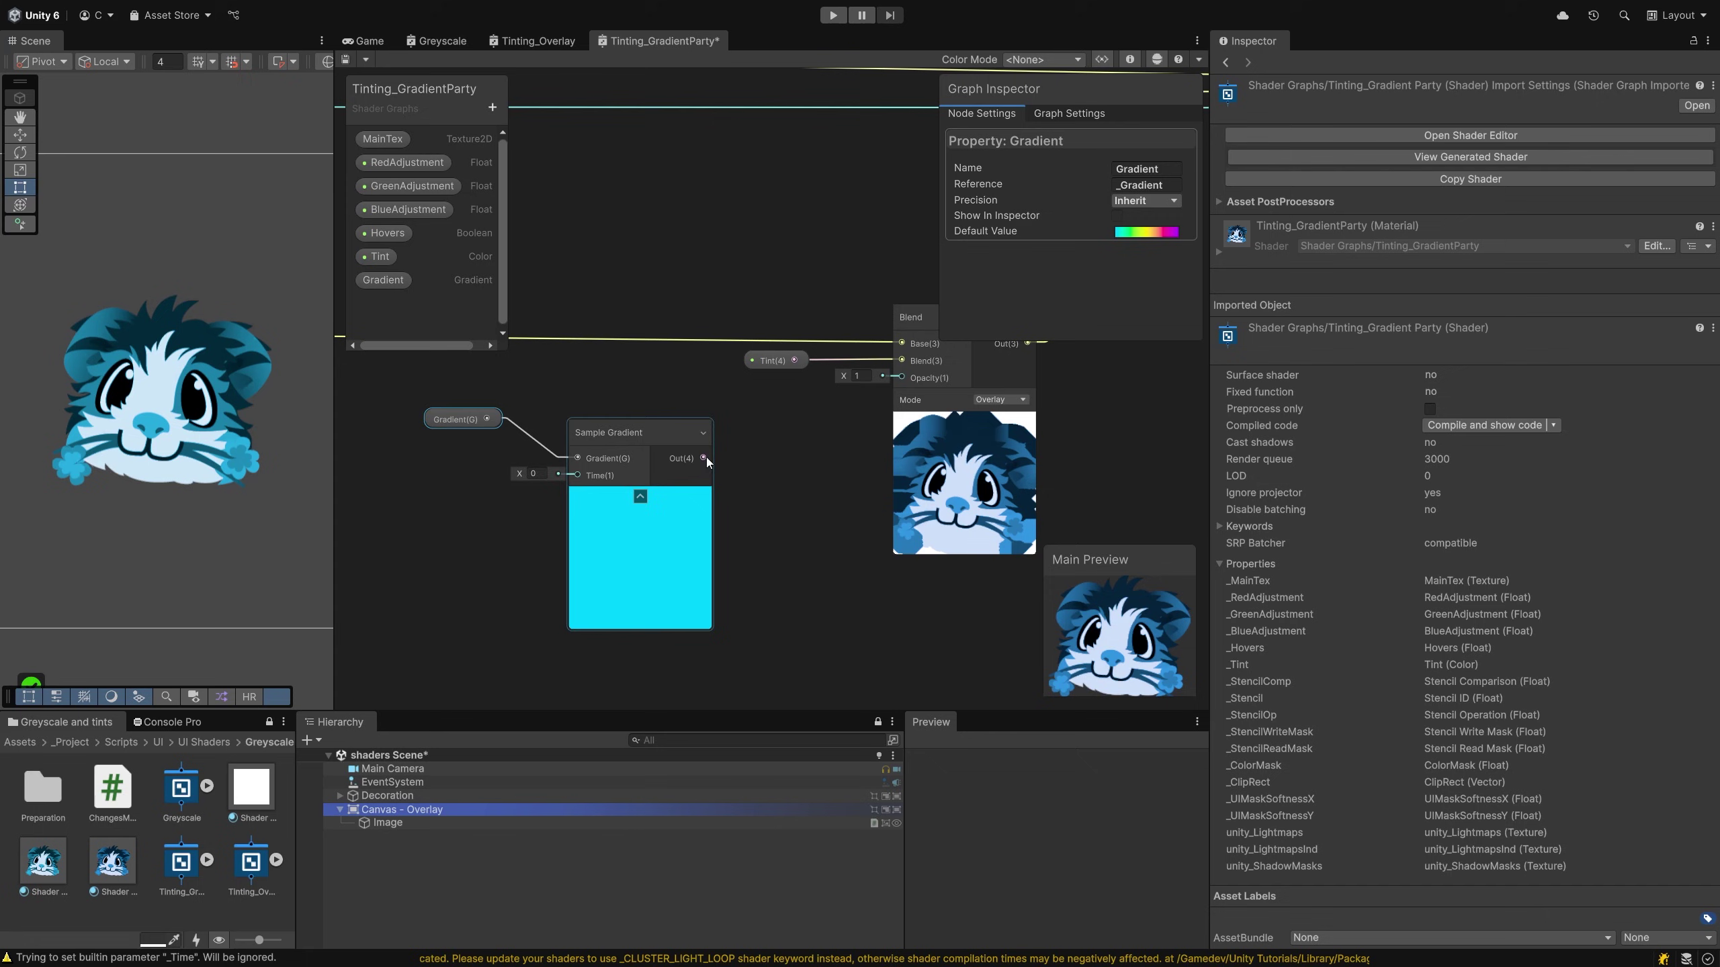
drag(707, 458, 901, 360)
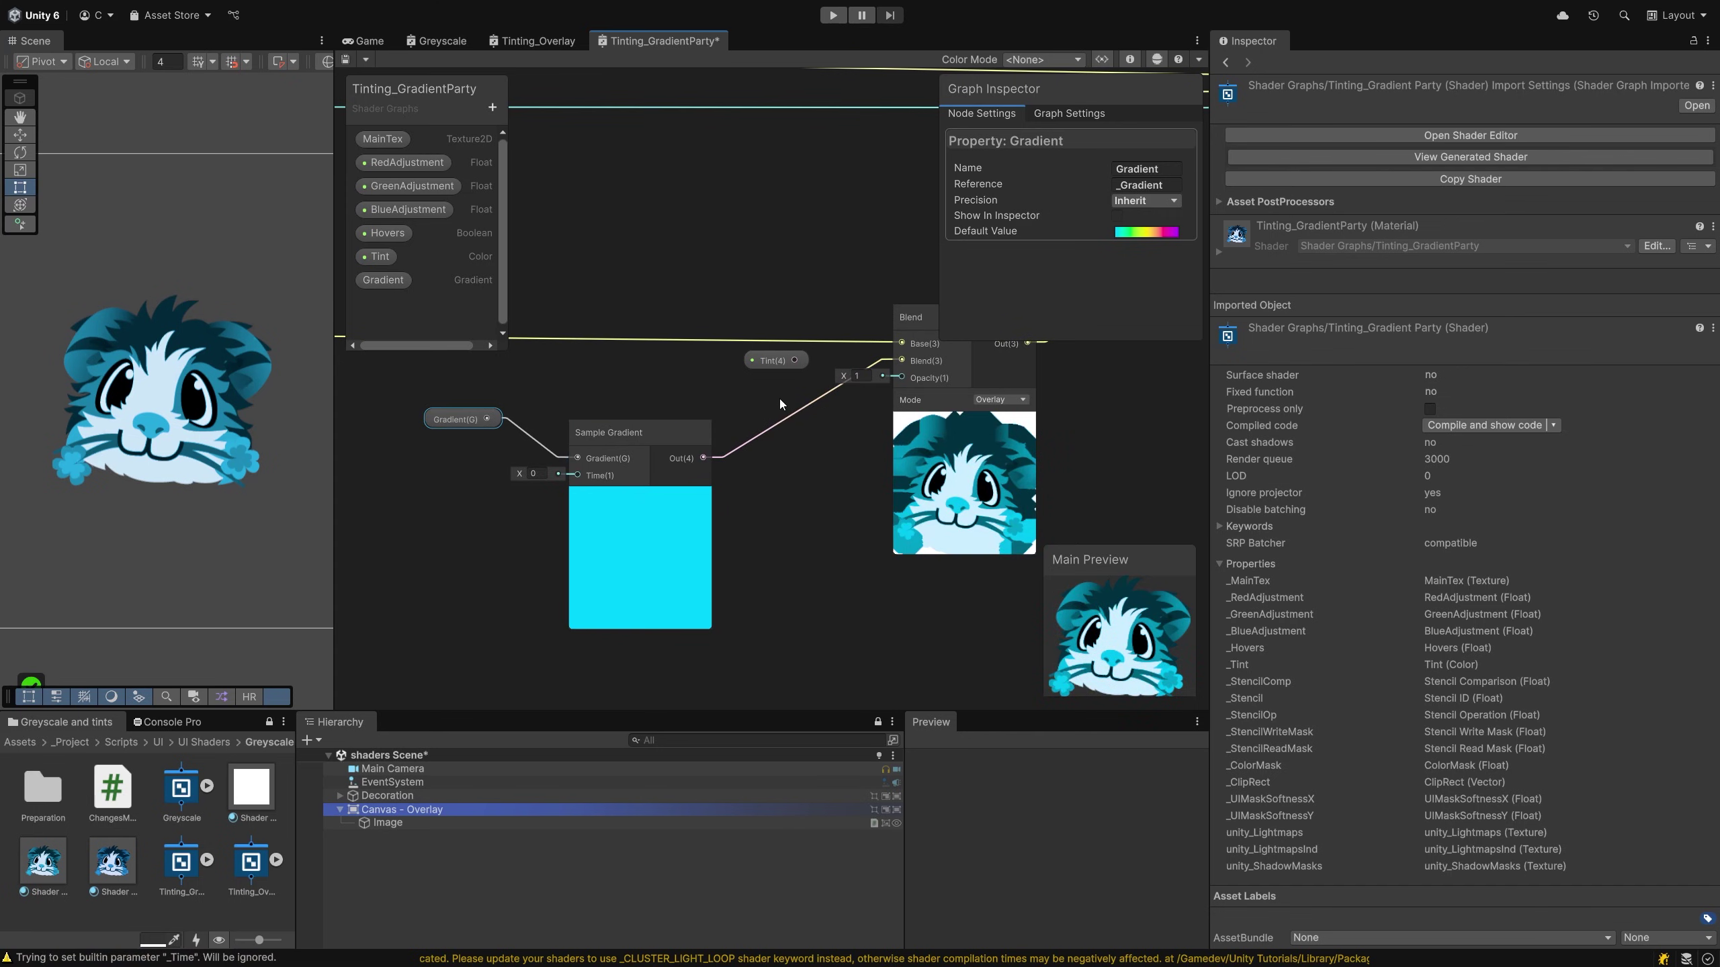
click(768, 364)
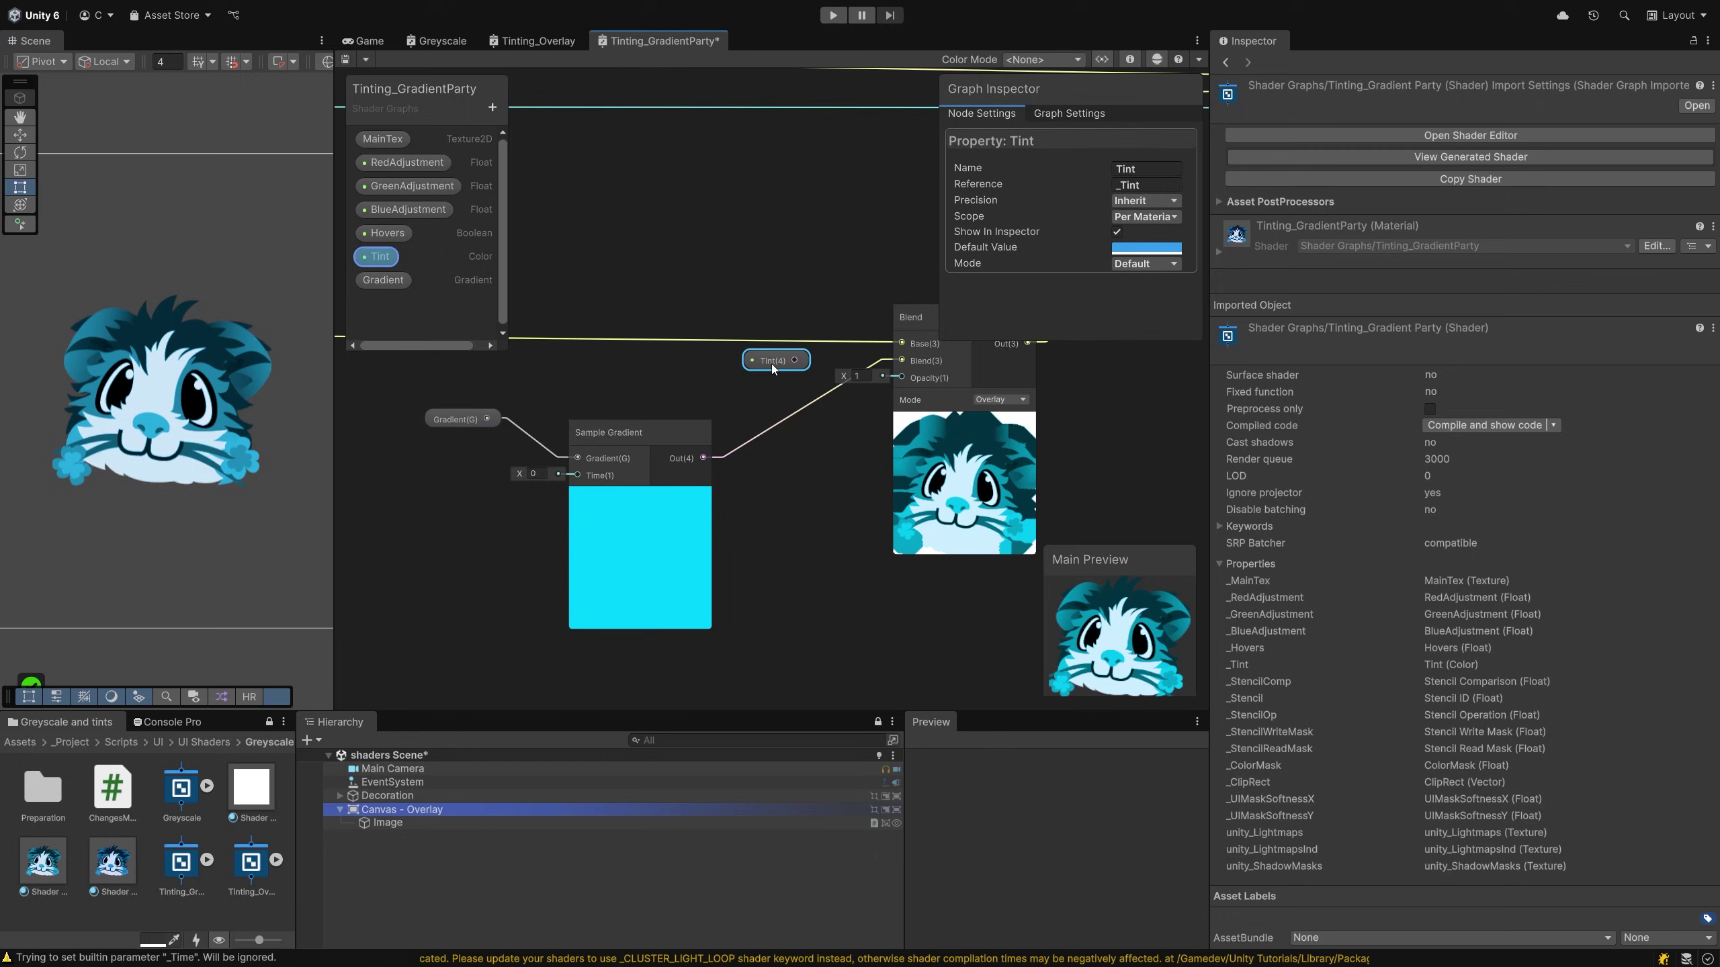
key(Delete)
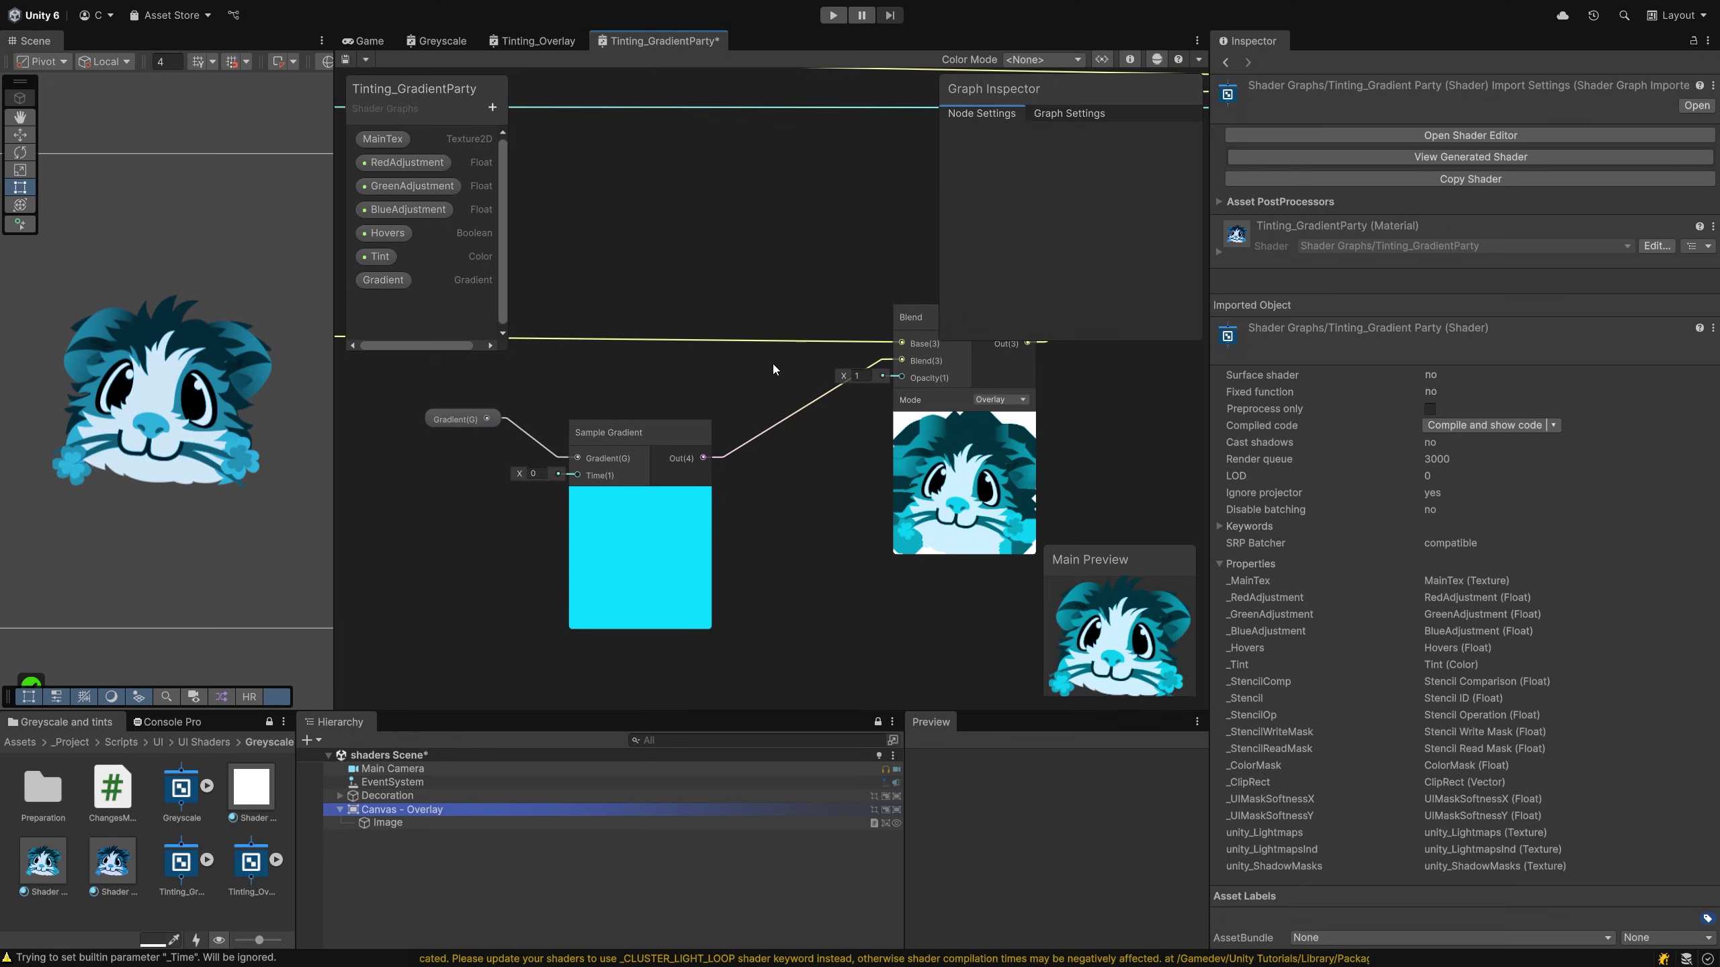
click(388, 260)
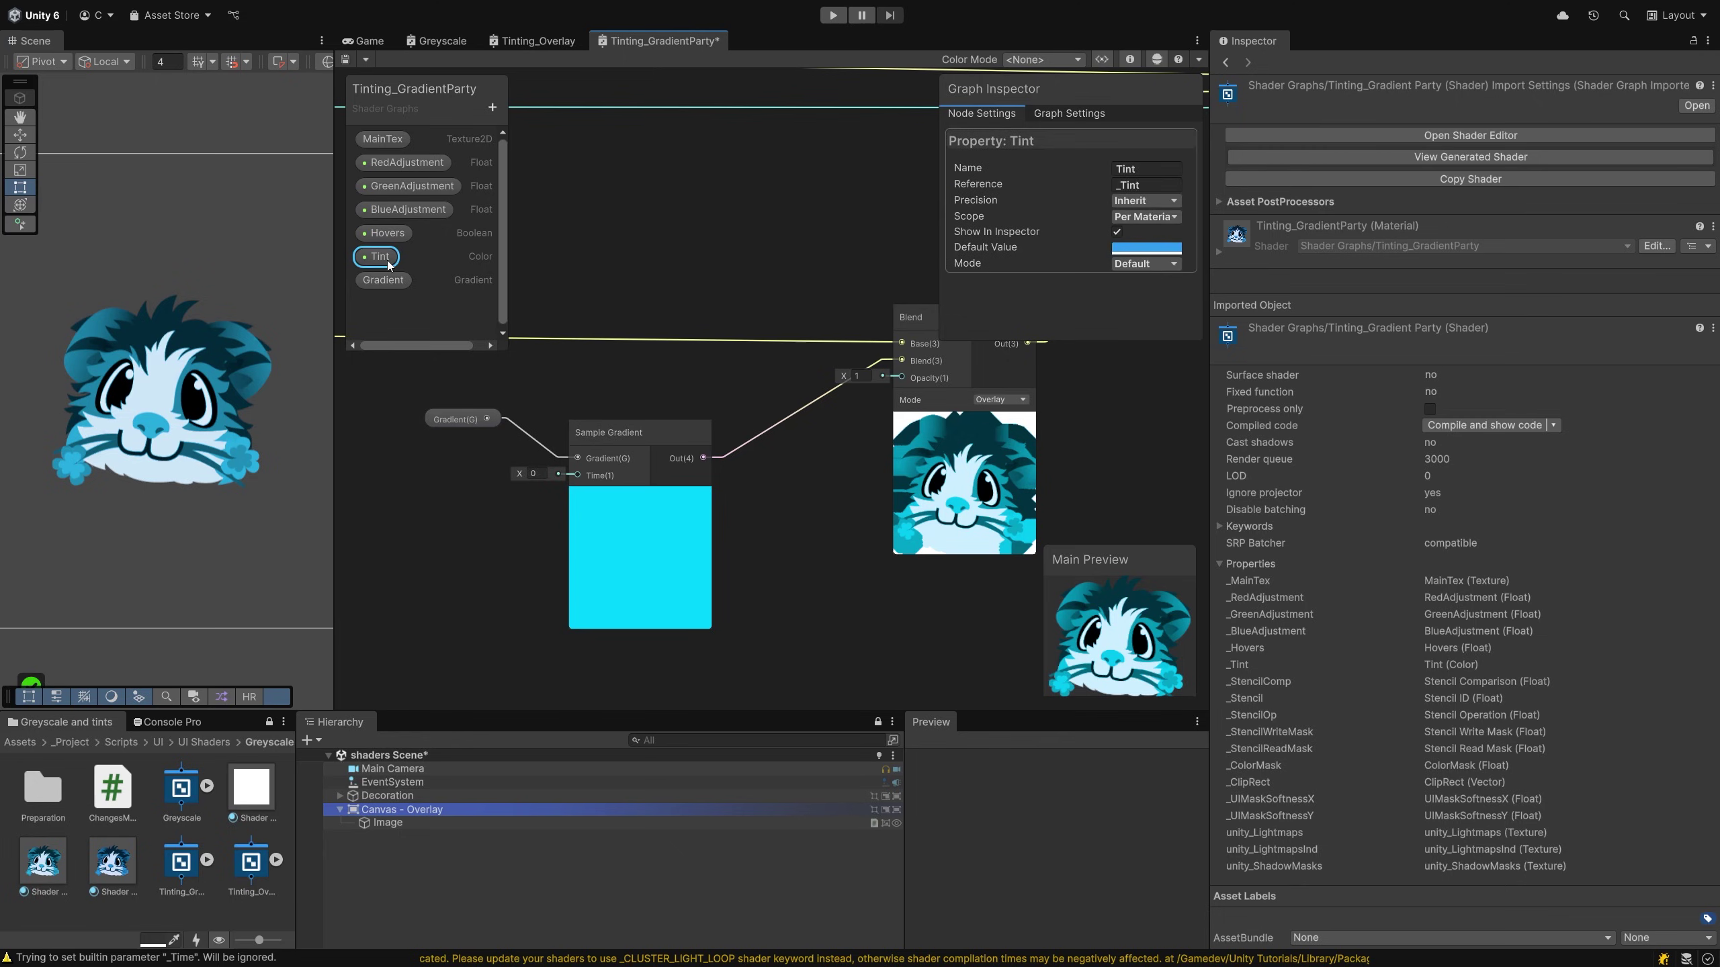
key(Delete)
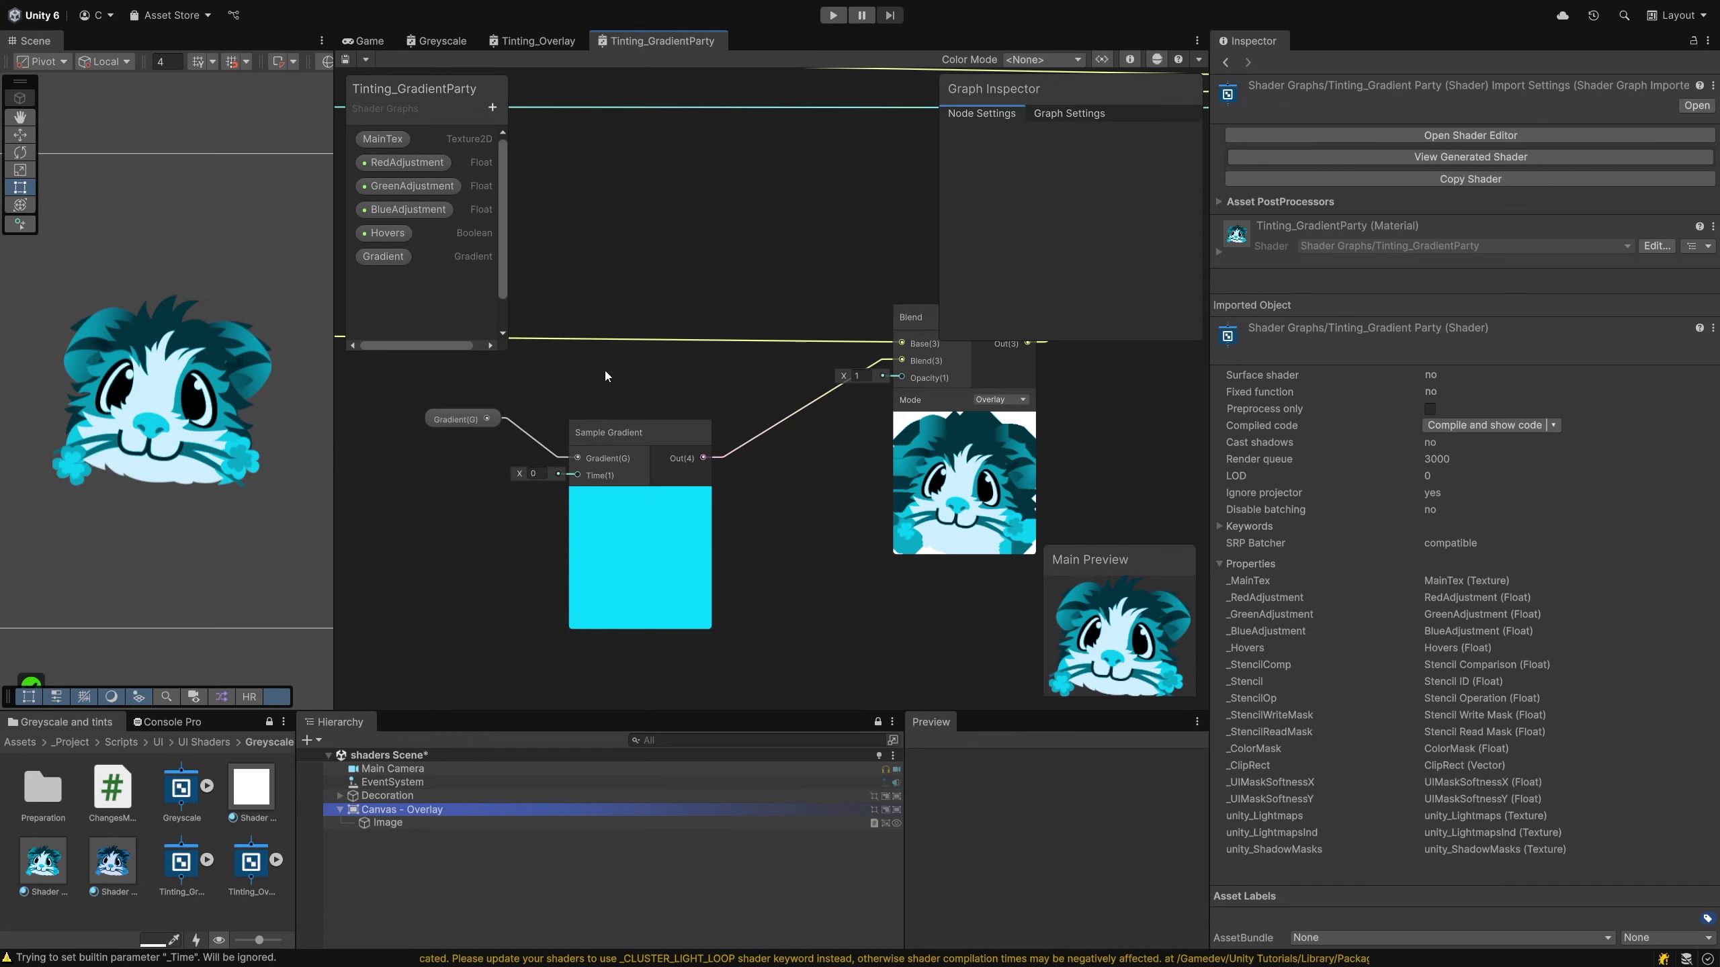
Scrub the Sample Gradient time from 0 to 0.22 and save the graph
mouse_move(603, 422)
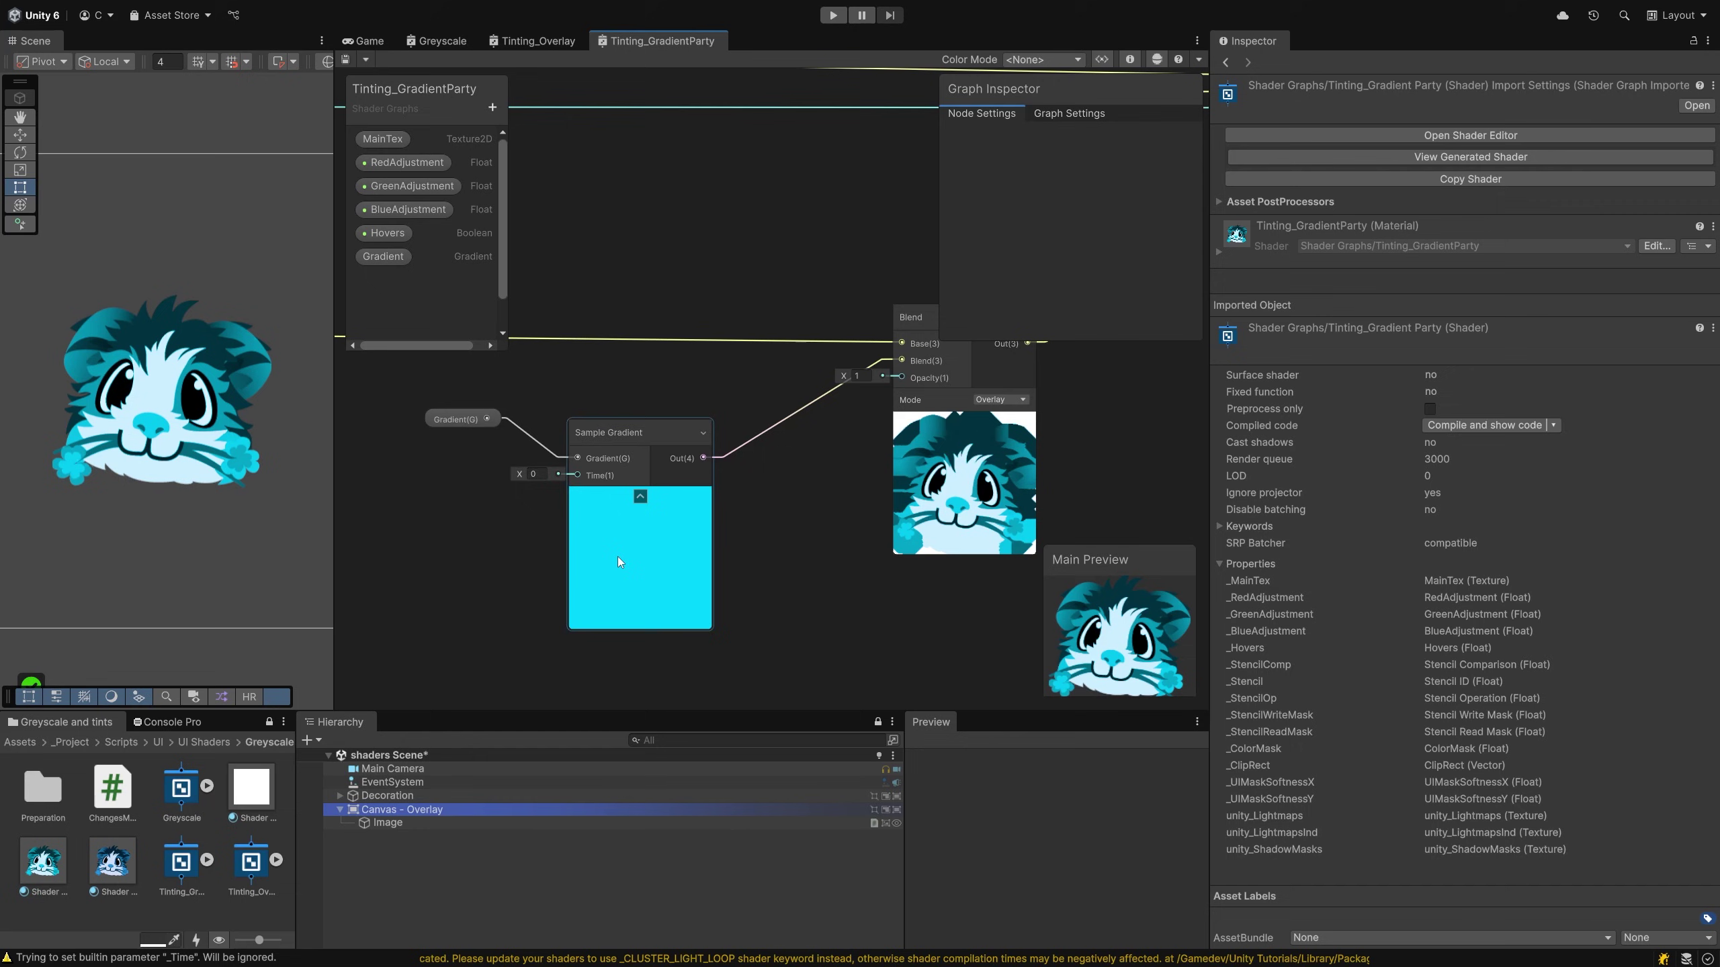
click(392, 824)
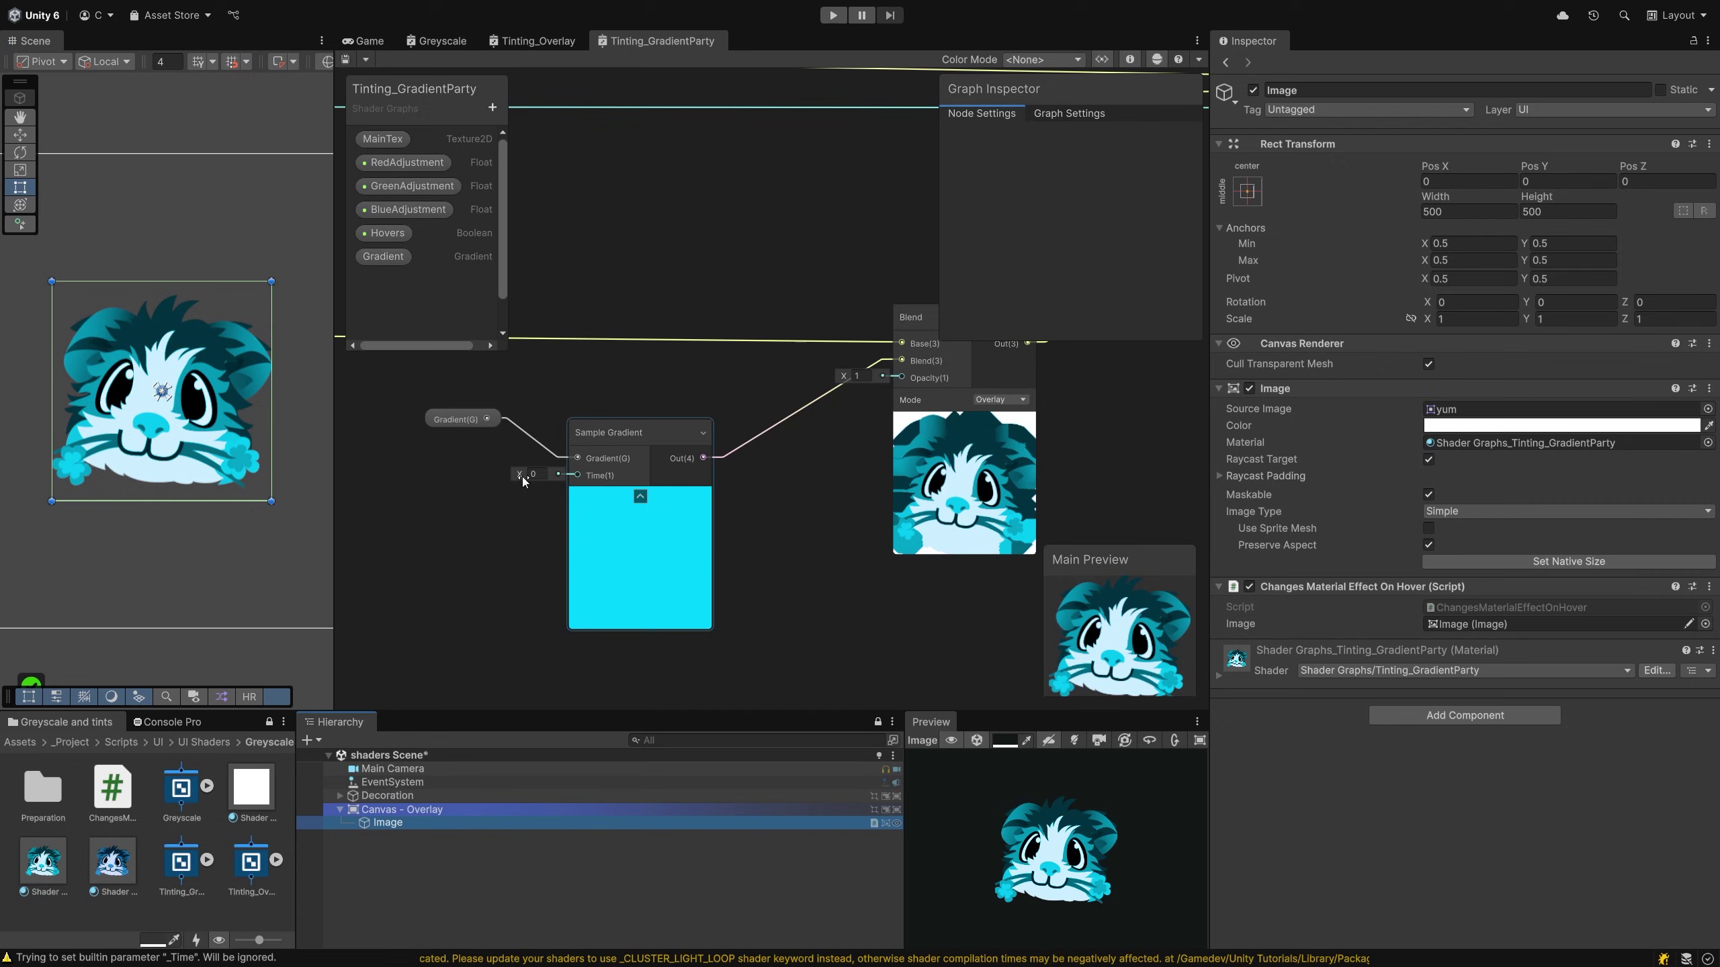
mouse_move(523, 481)
mouse_down()
mouse_move(549, 478)
mouse_move(524, 480)
mouse_up()
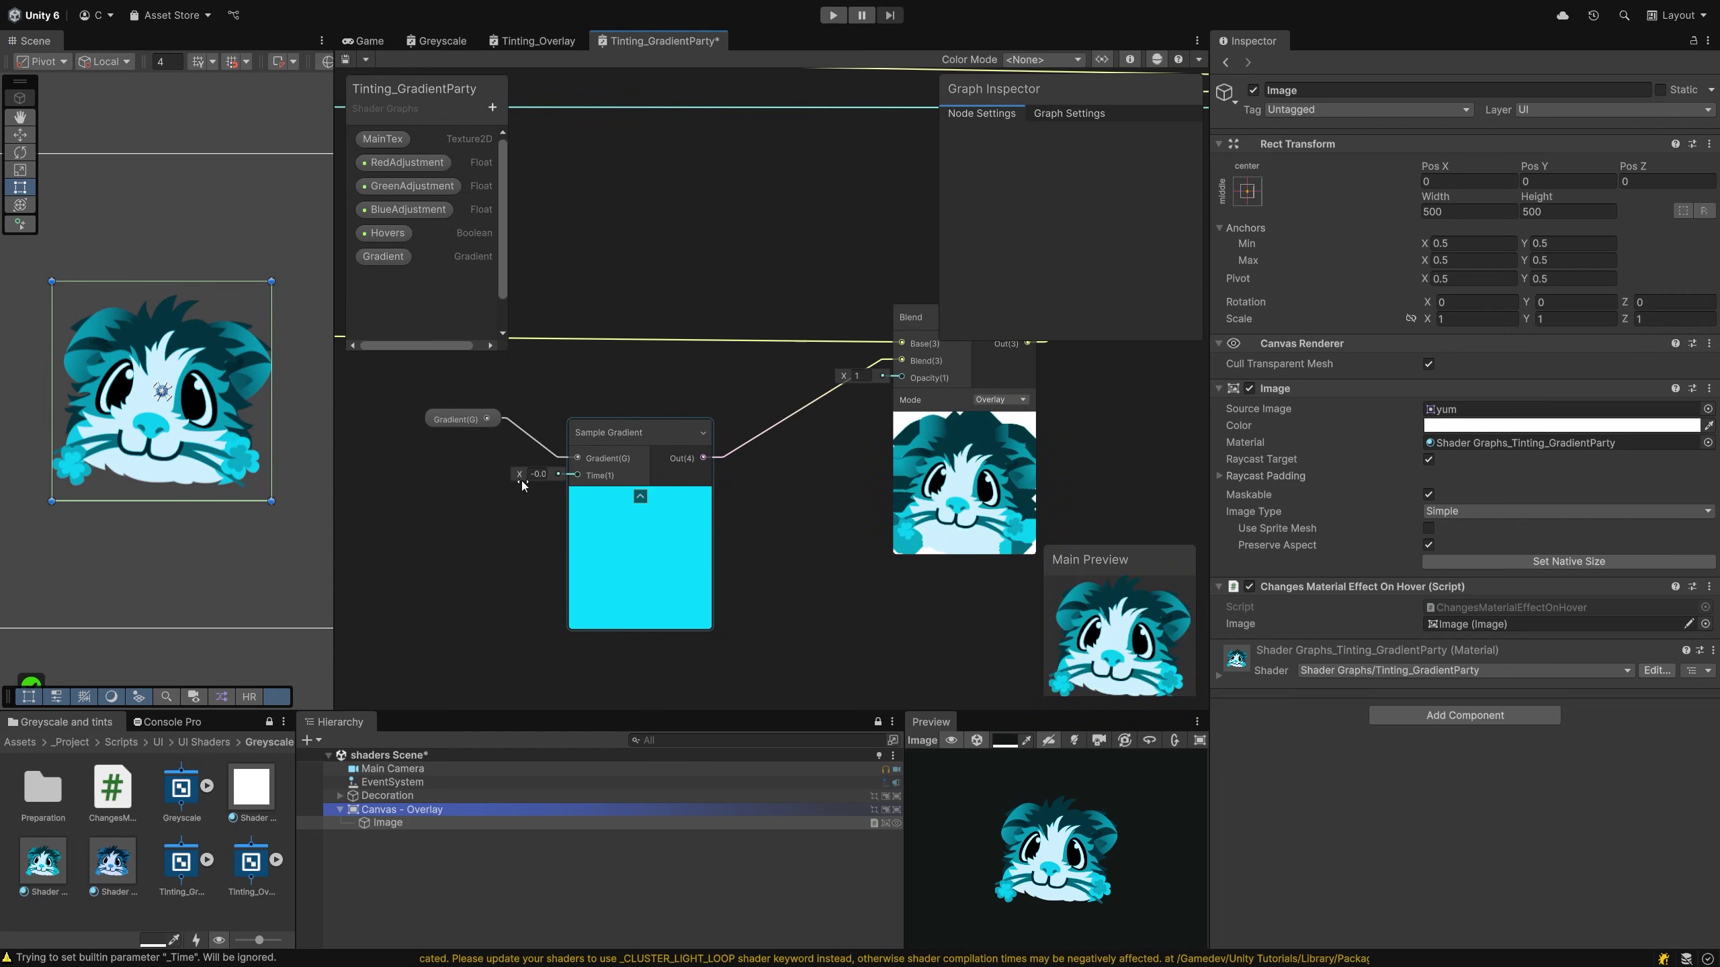
key(ctrl+s)
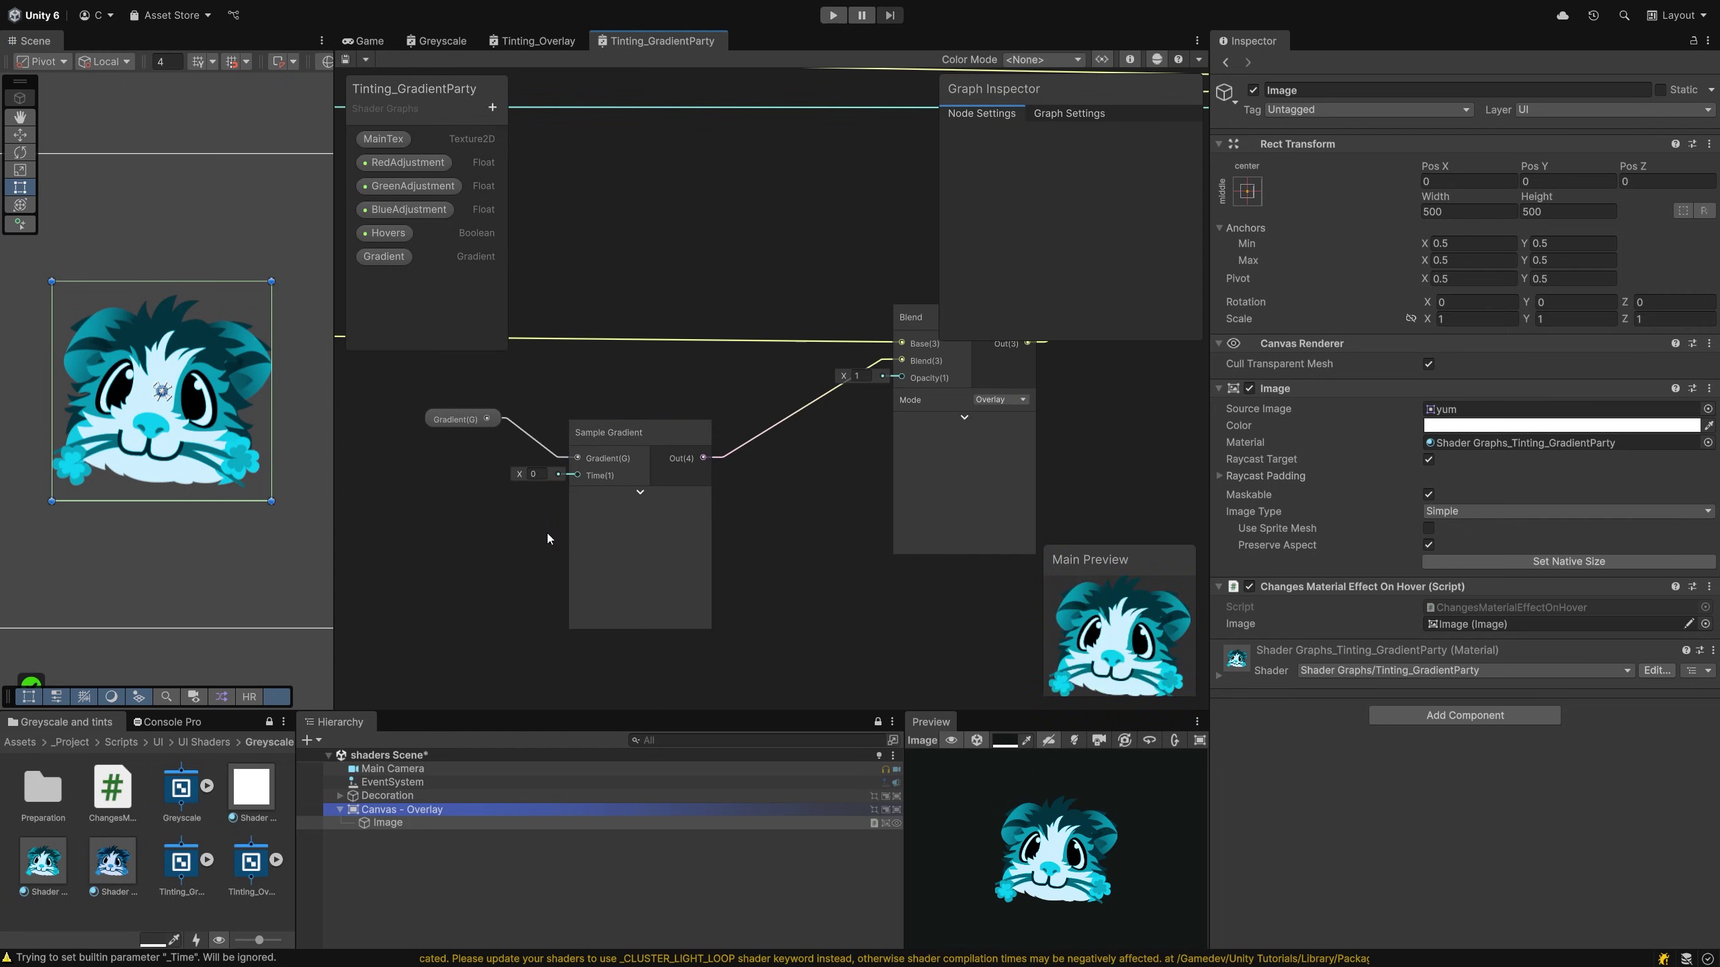
Add a Time node beside Sample Gradient, save, and play the scene
middle_drag(495, 575, 776, 511)
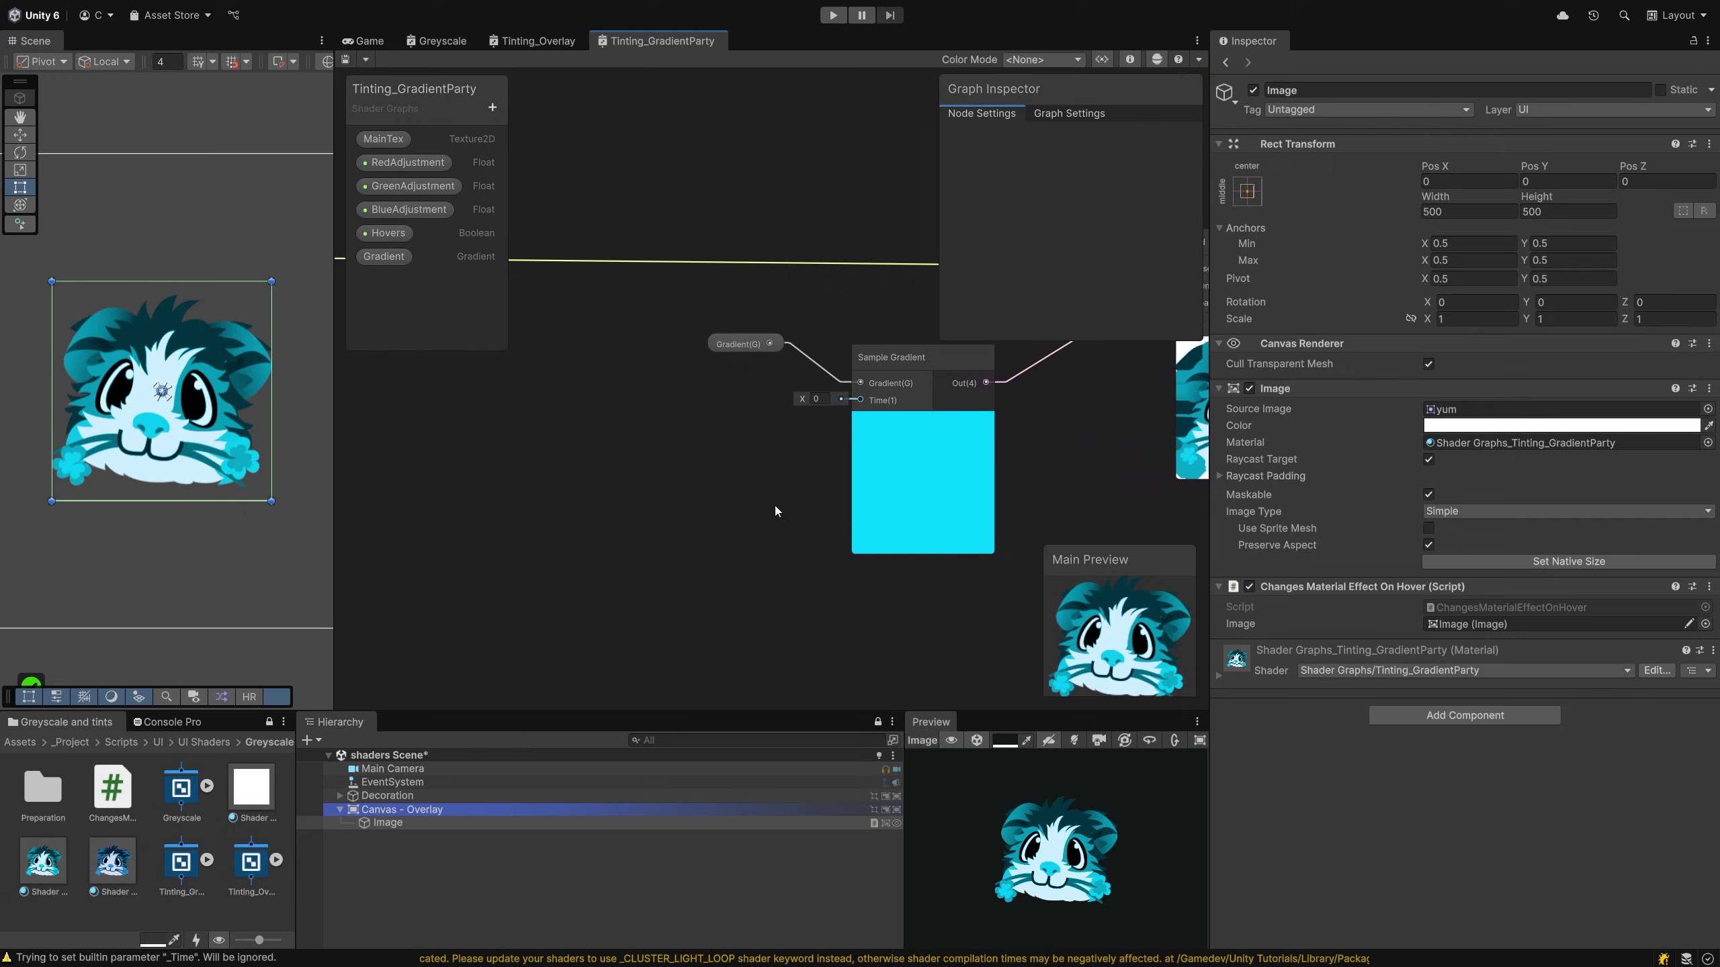
key(space)
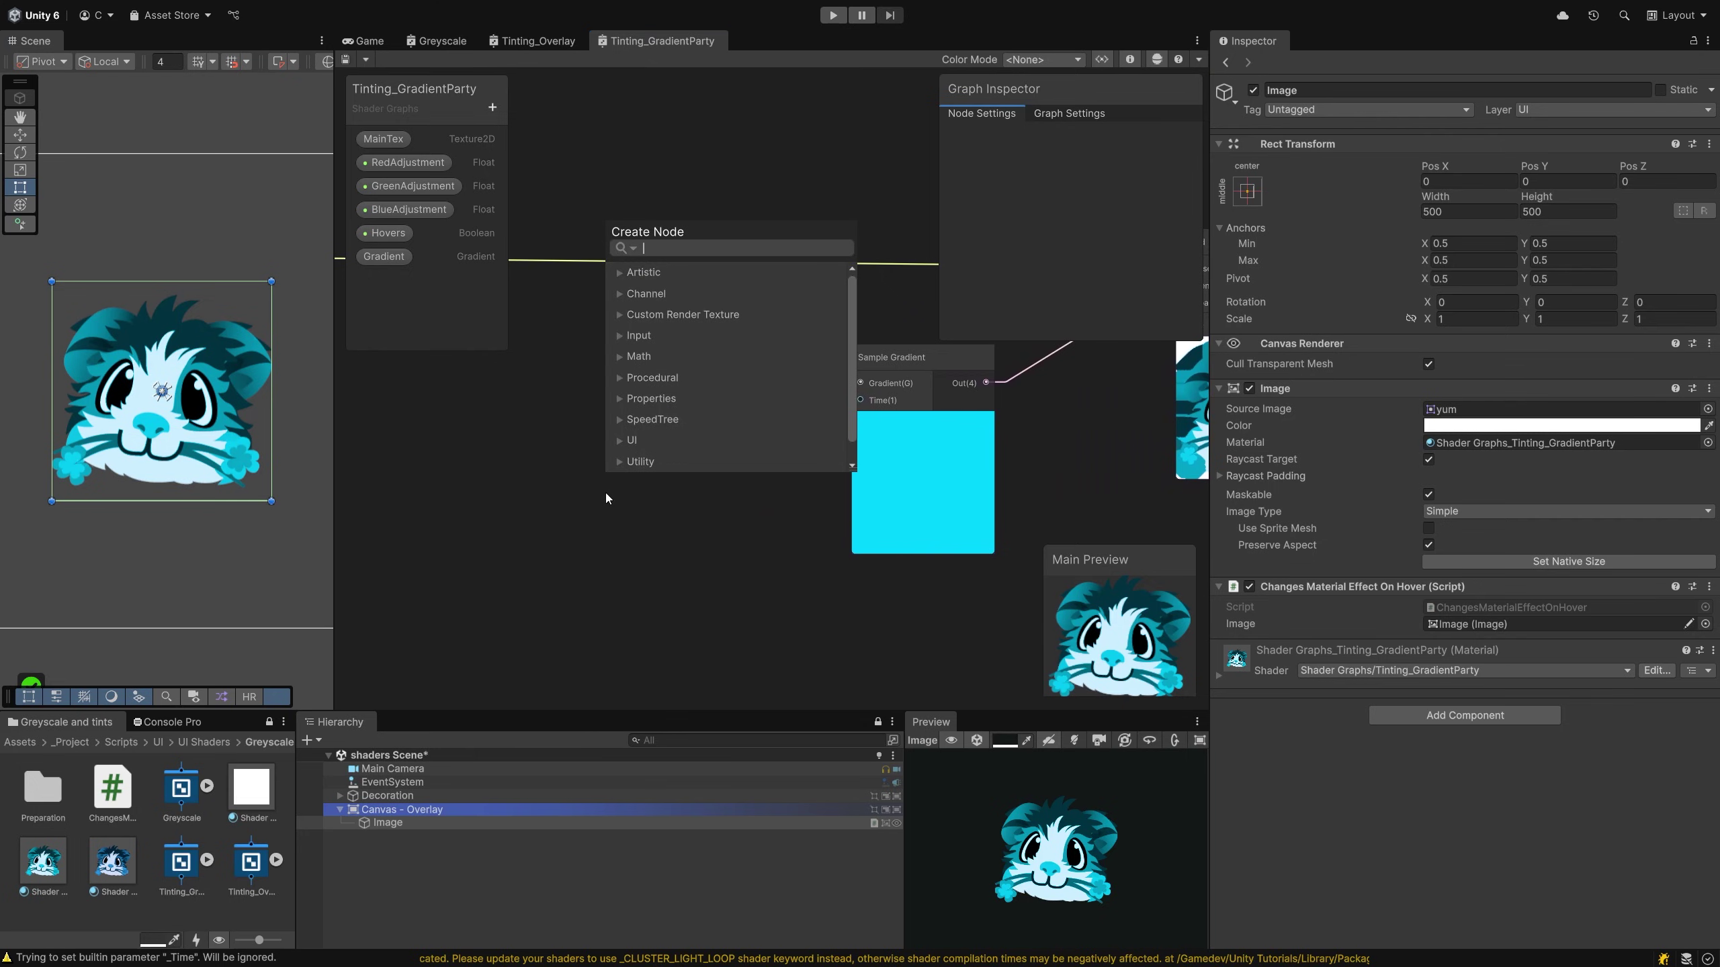
text(Time)
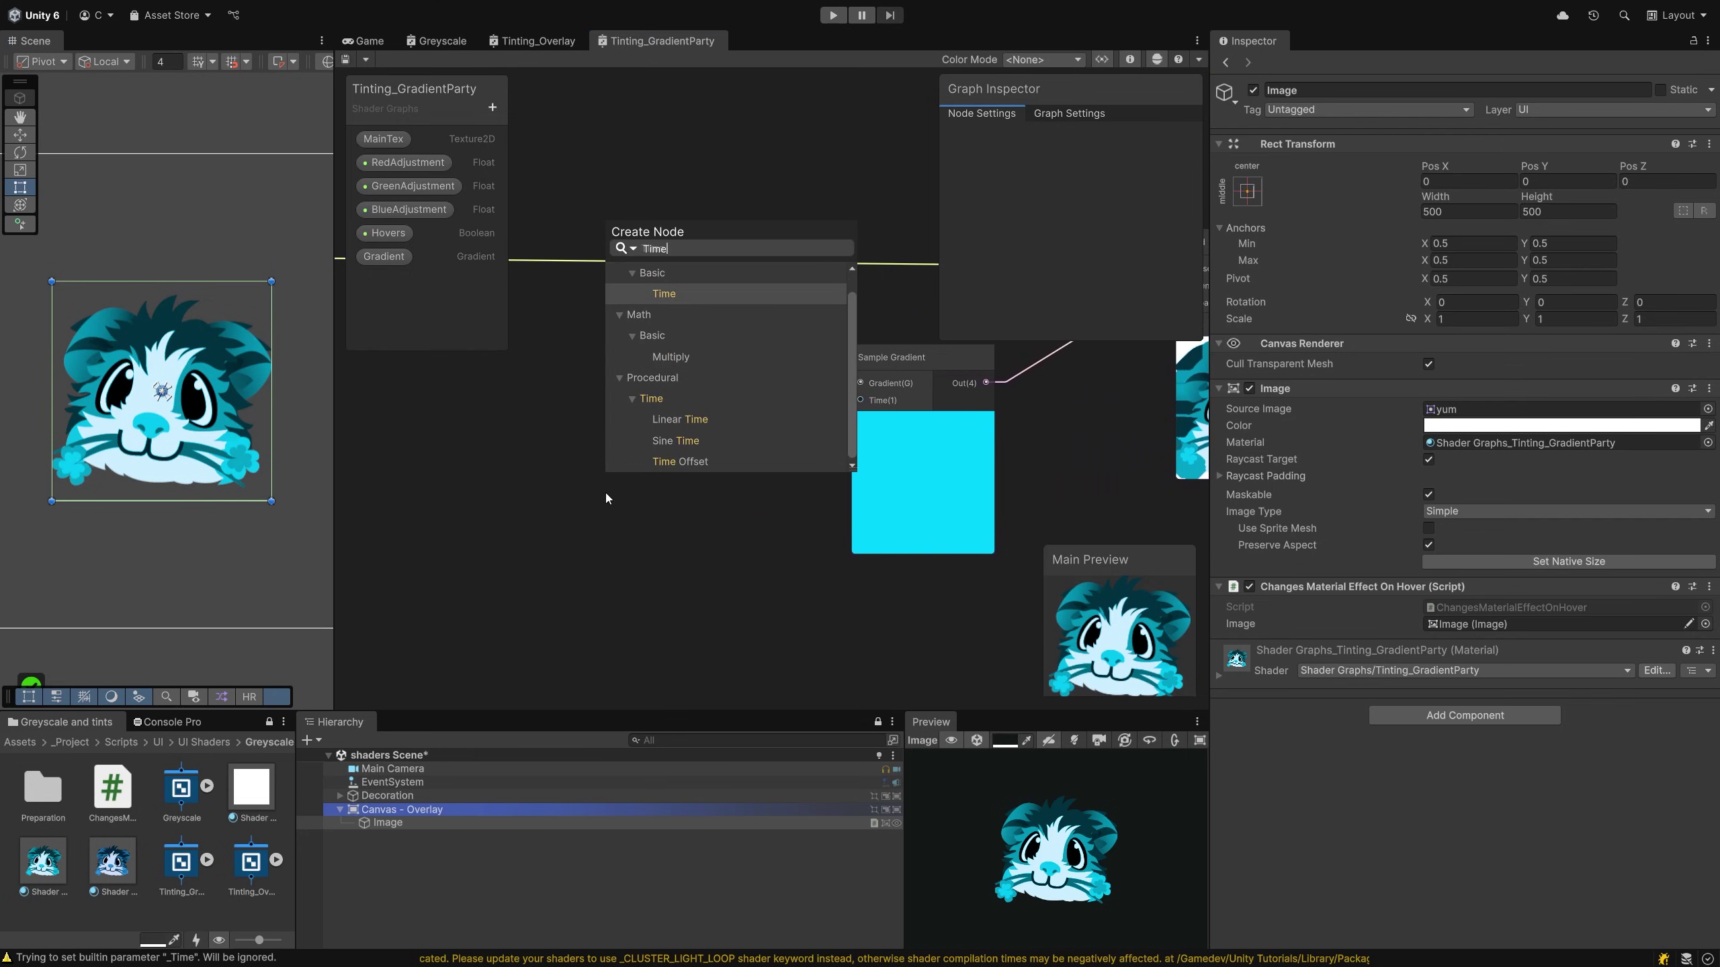
click(666, 296)
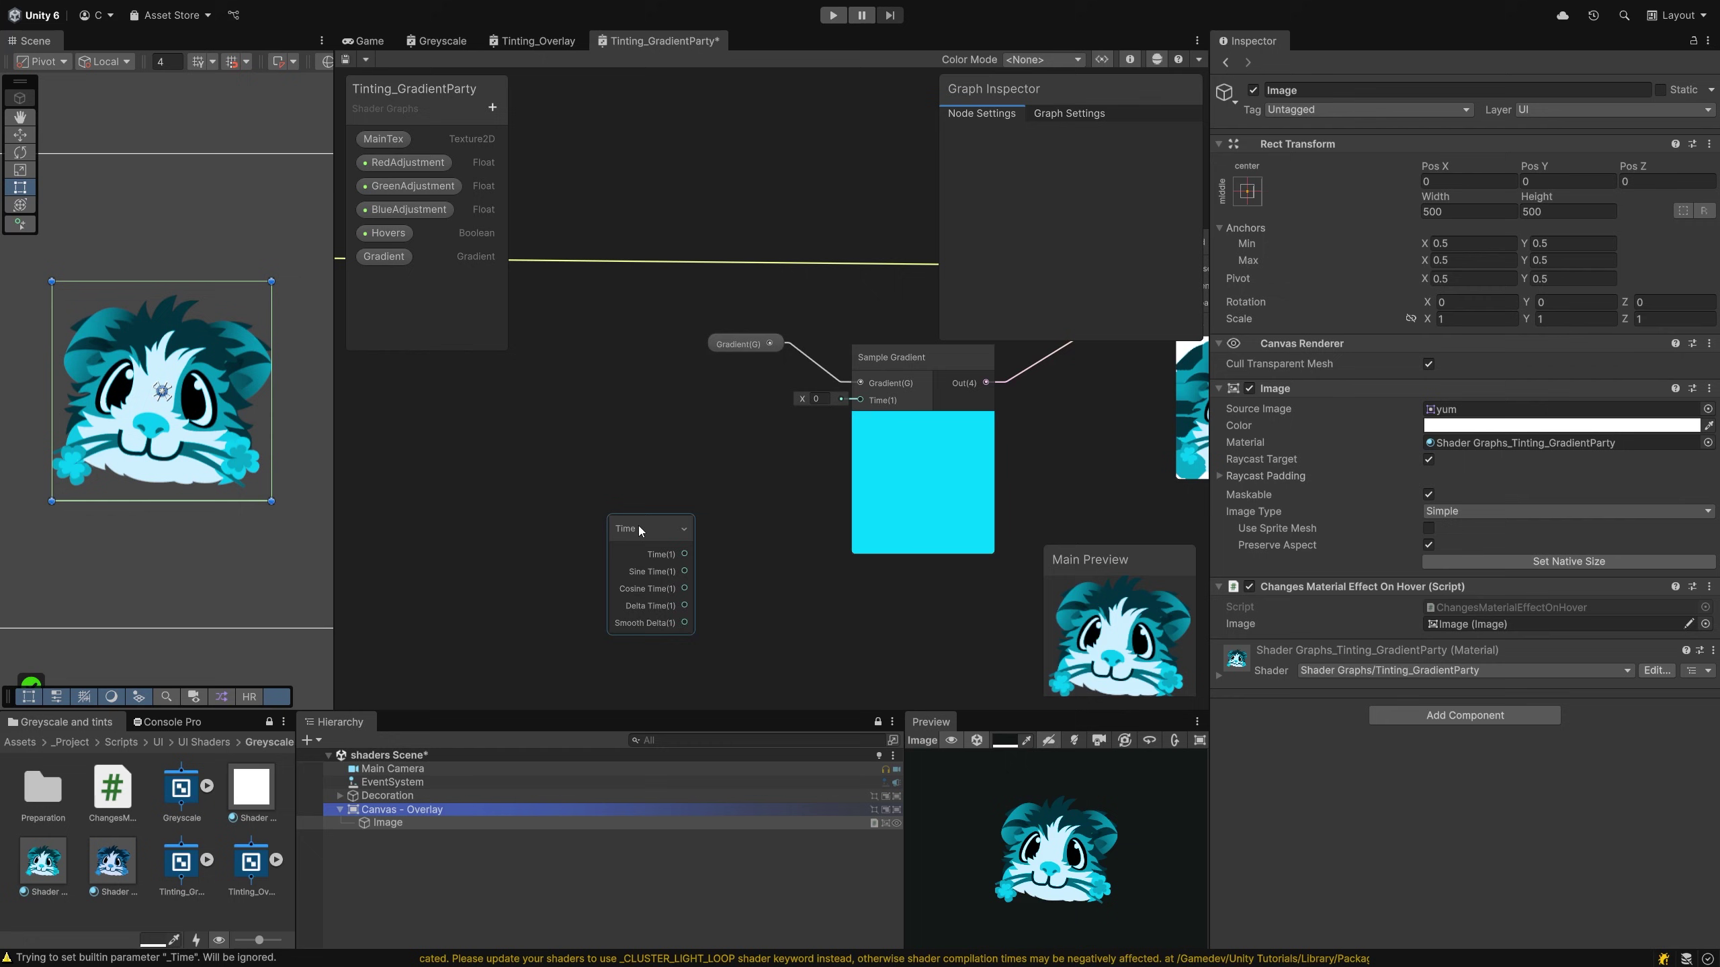
drag(637, 535, 849, 401)
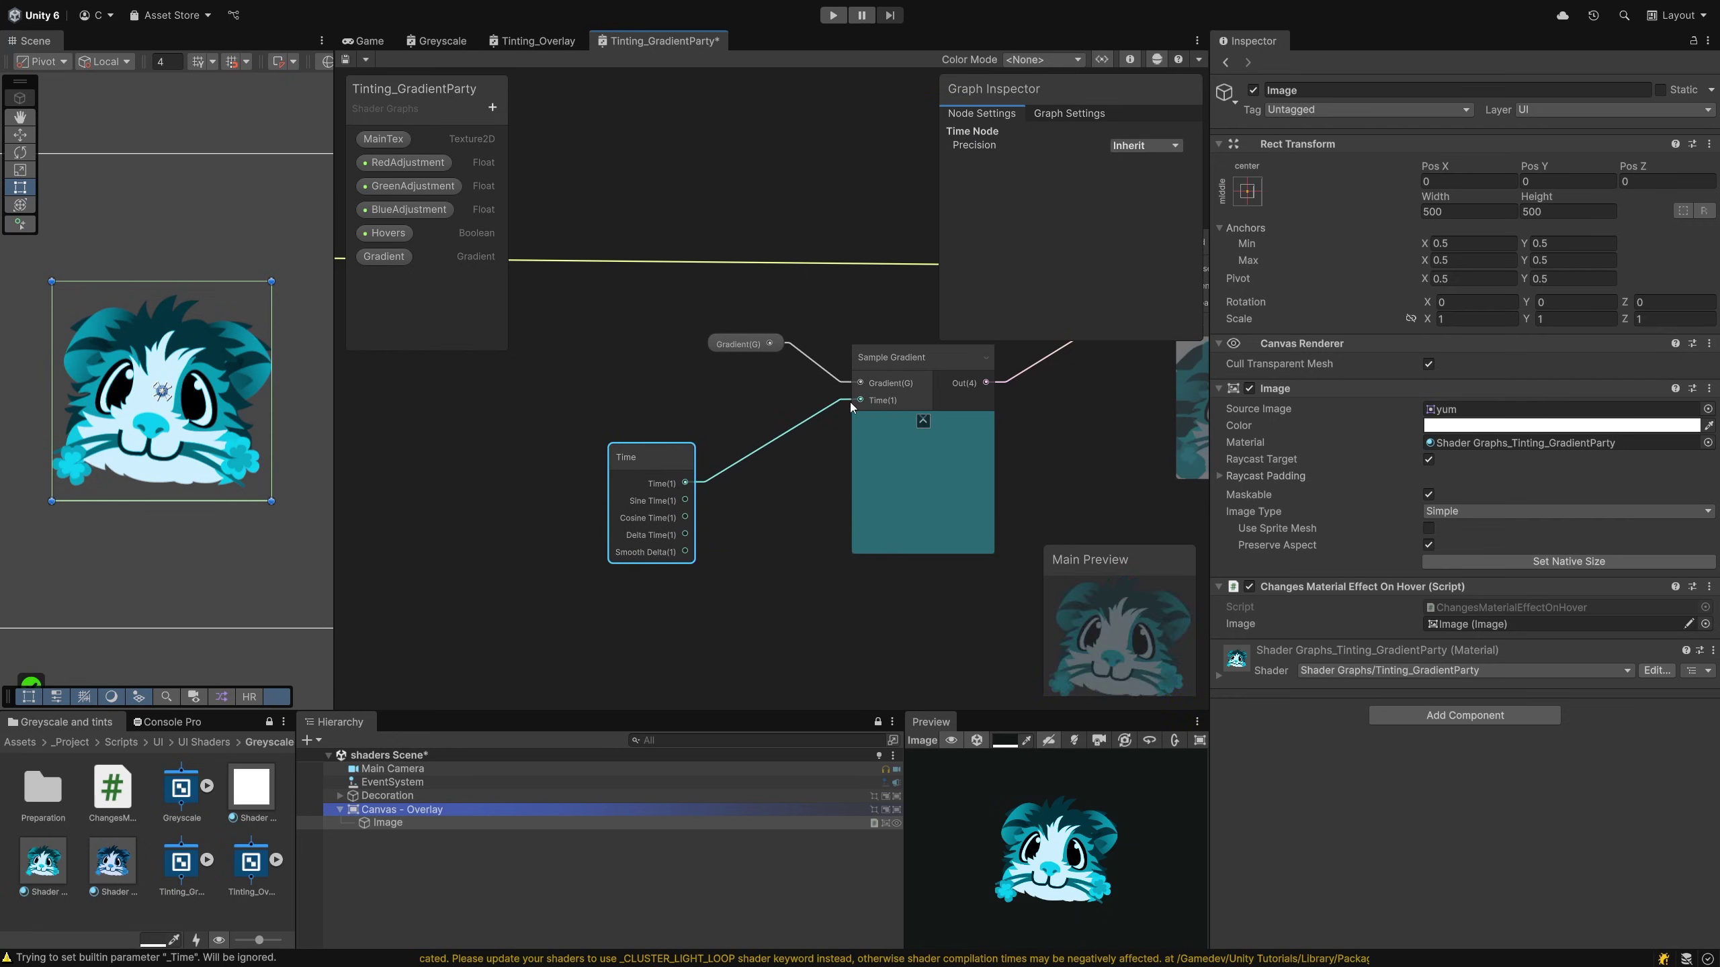
key(ctrl+s)
key(ctrl+p)
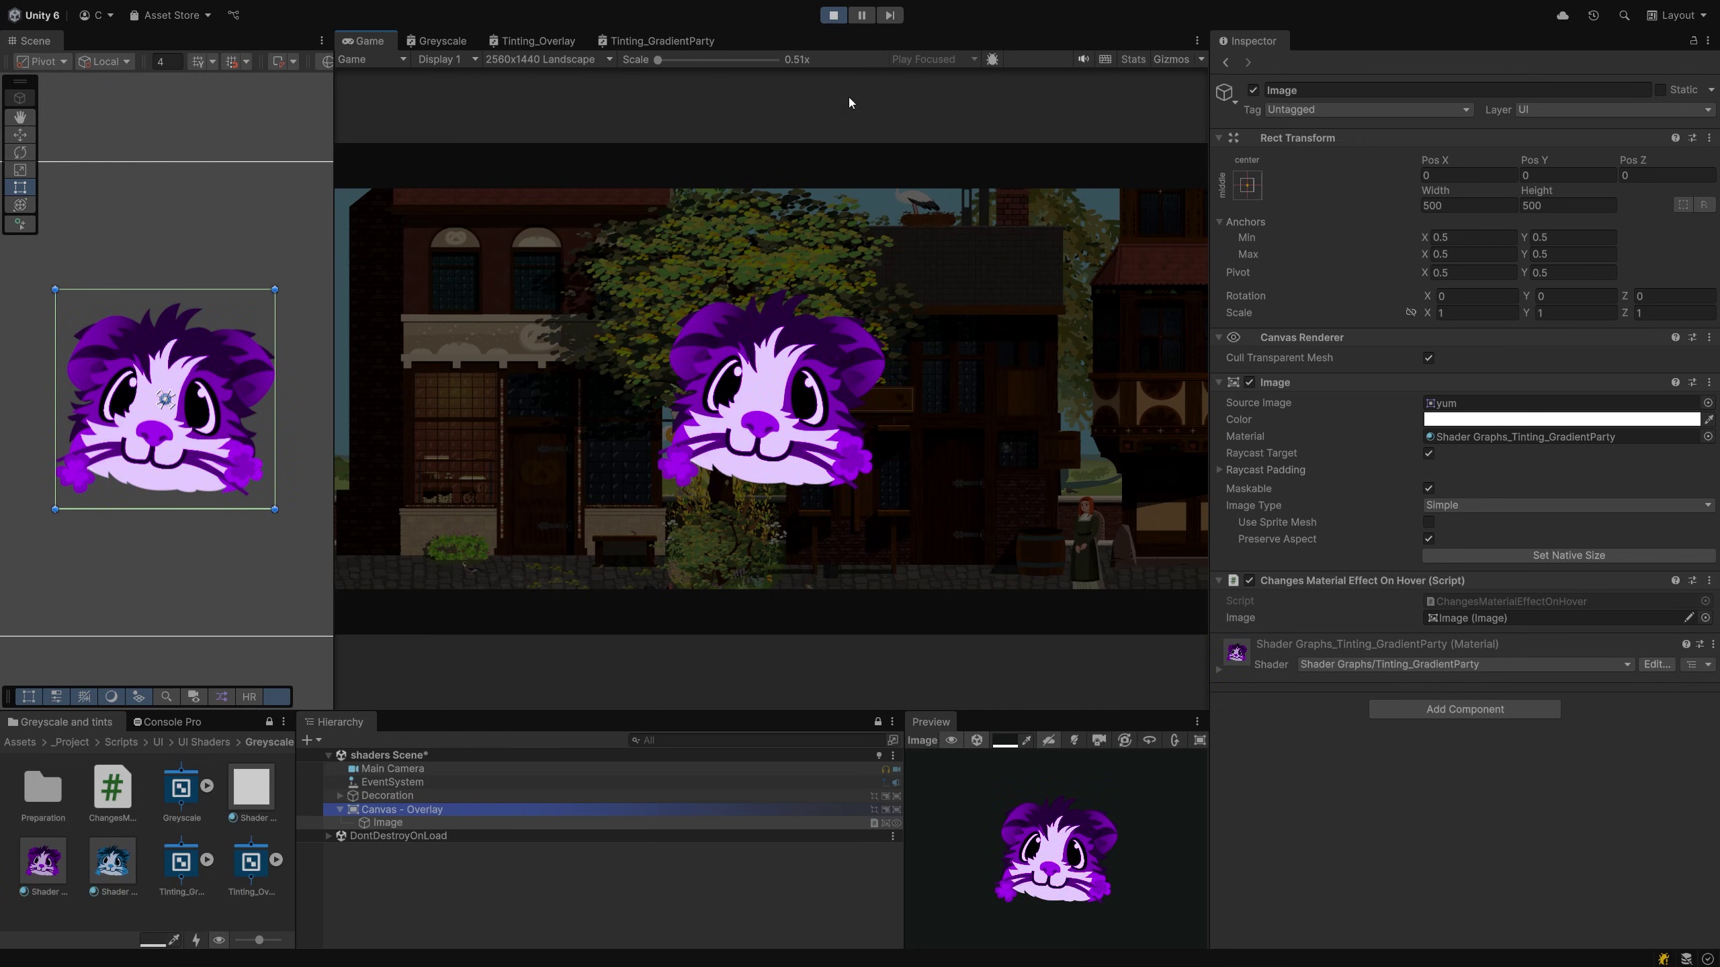
Stop play, connect Time's Sine Time to Sample Gradient's Time, save, and play again
click(832, 17)
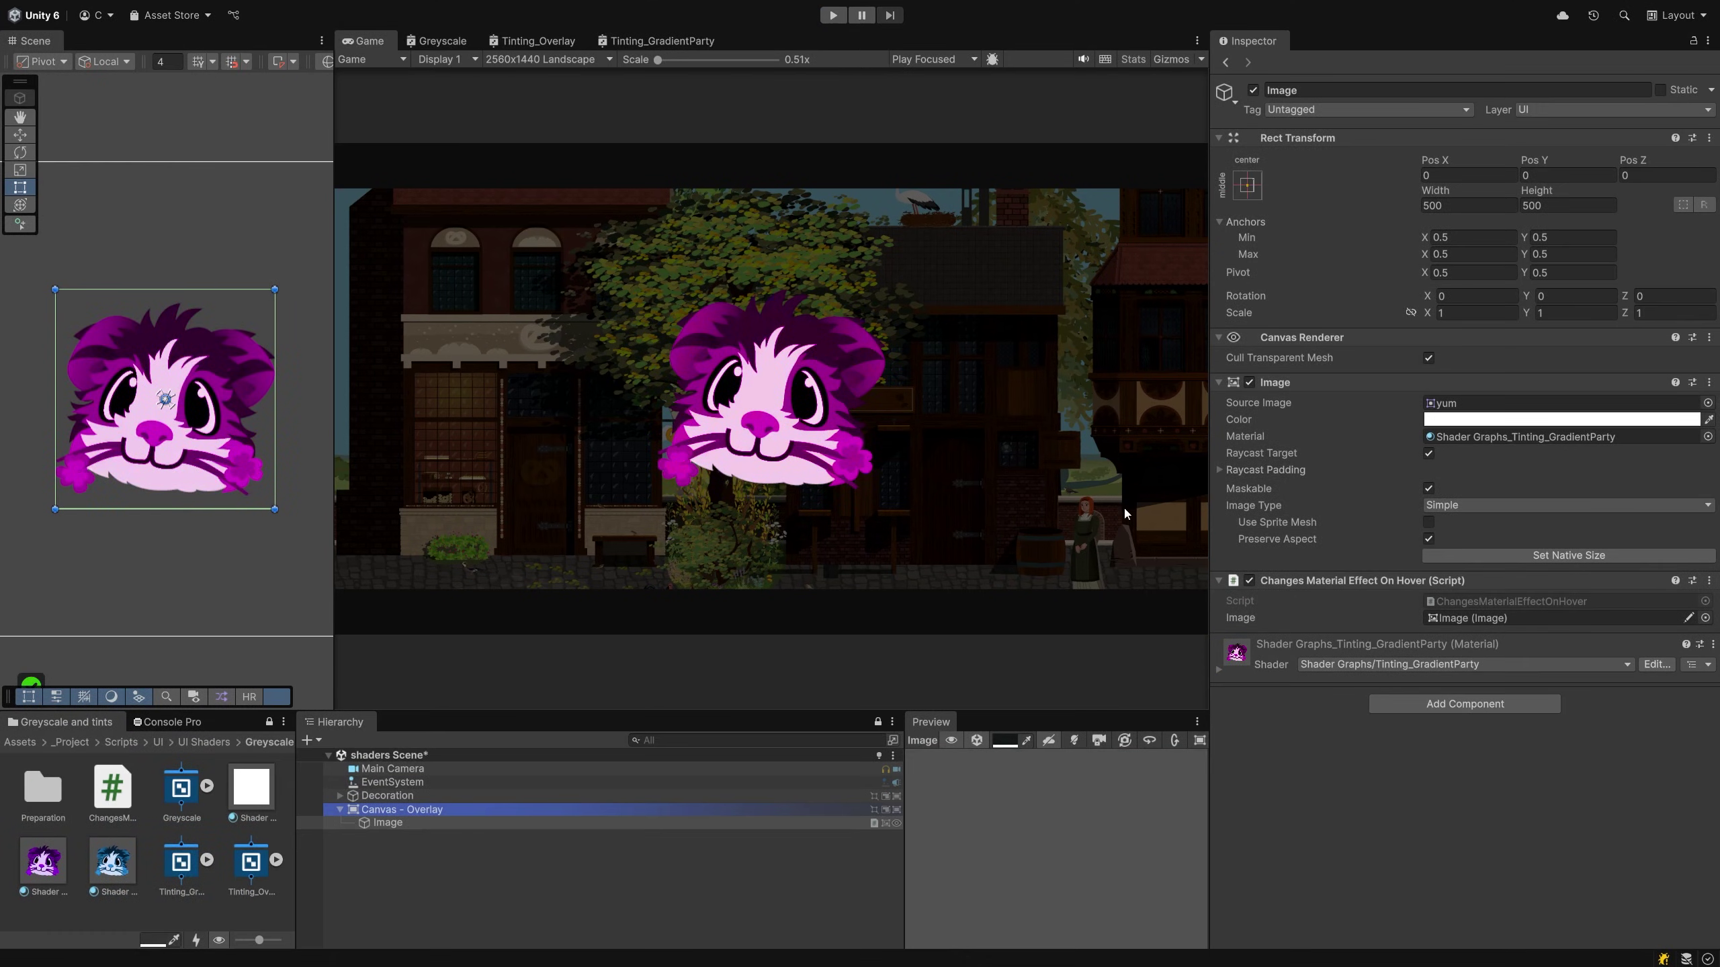
click(663, 40)
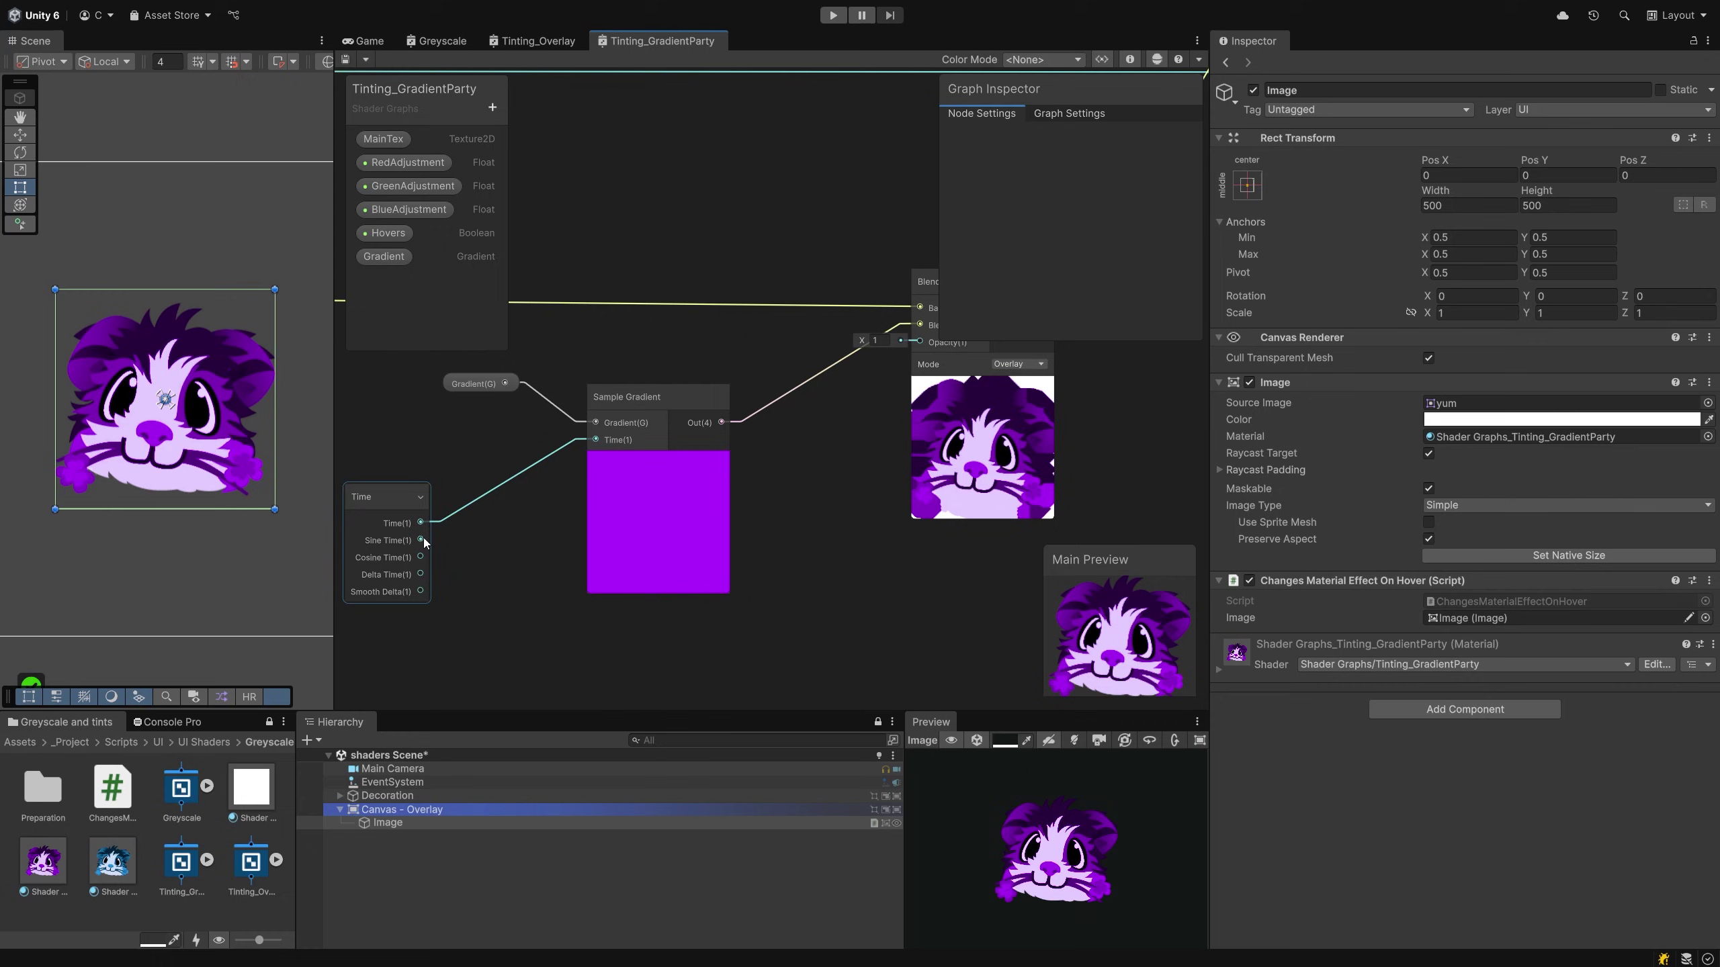
drag(421, 540, 595, 440)
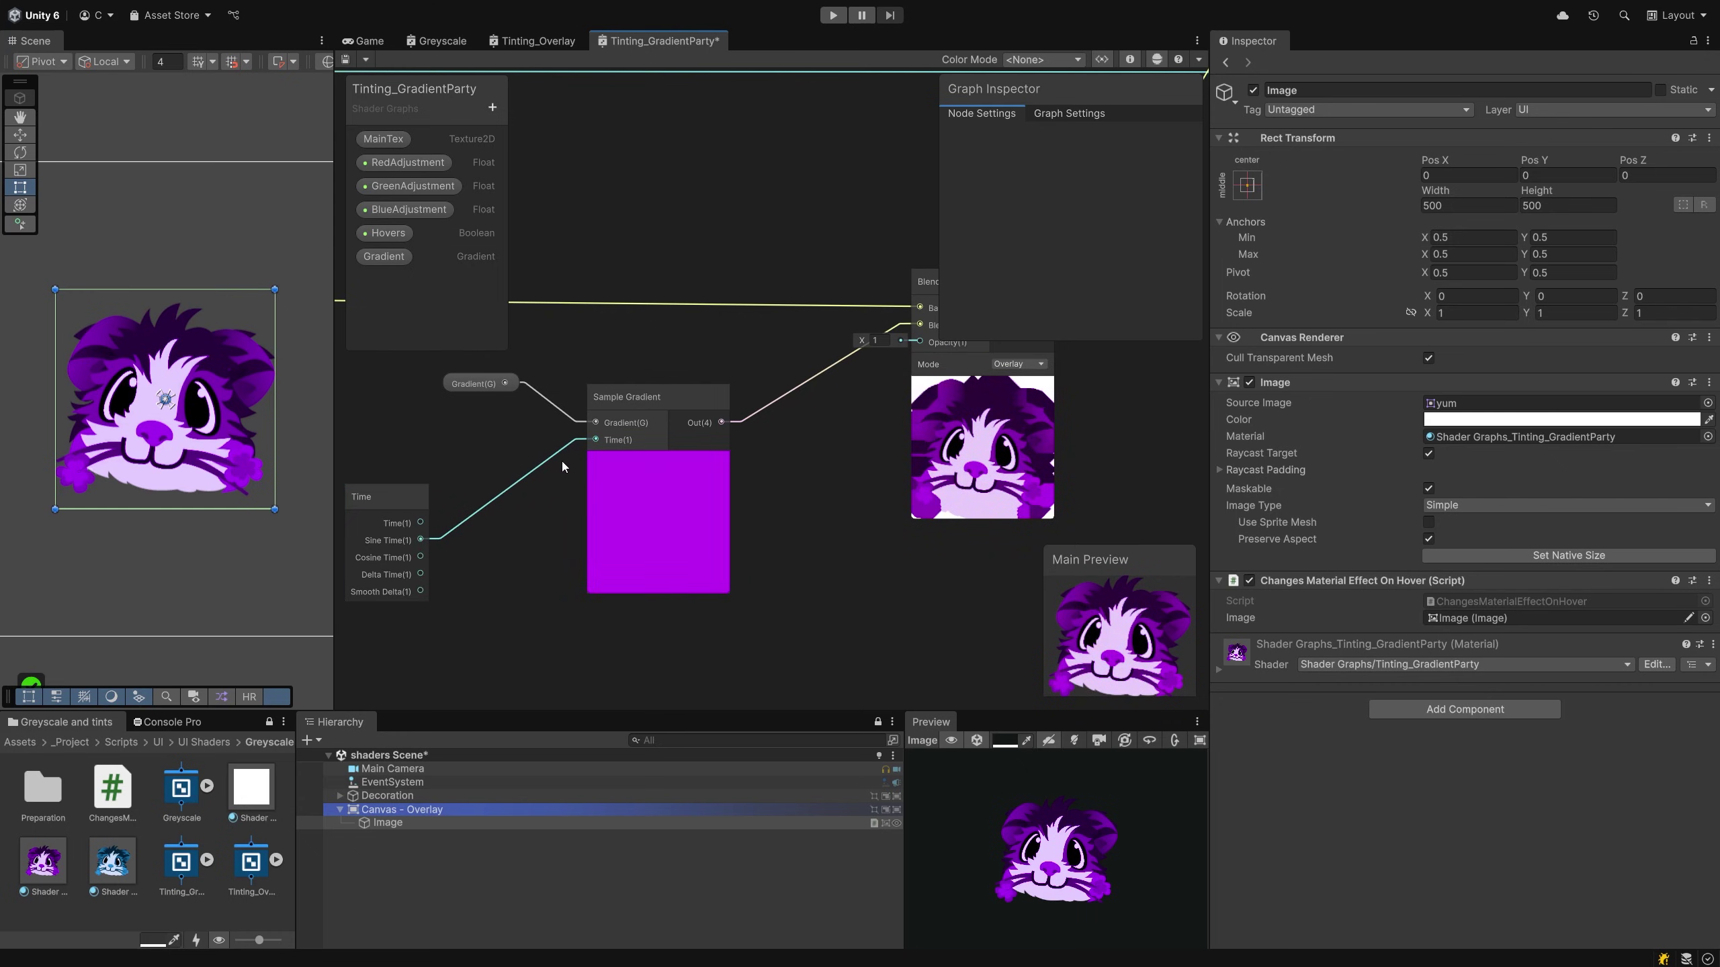
key(ctrl+s)
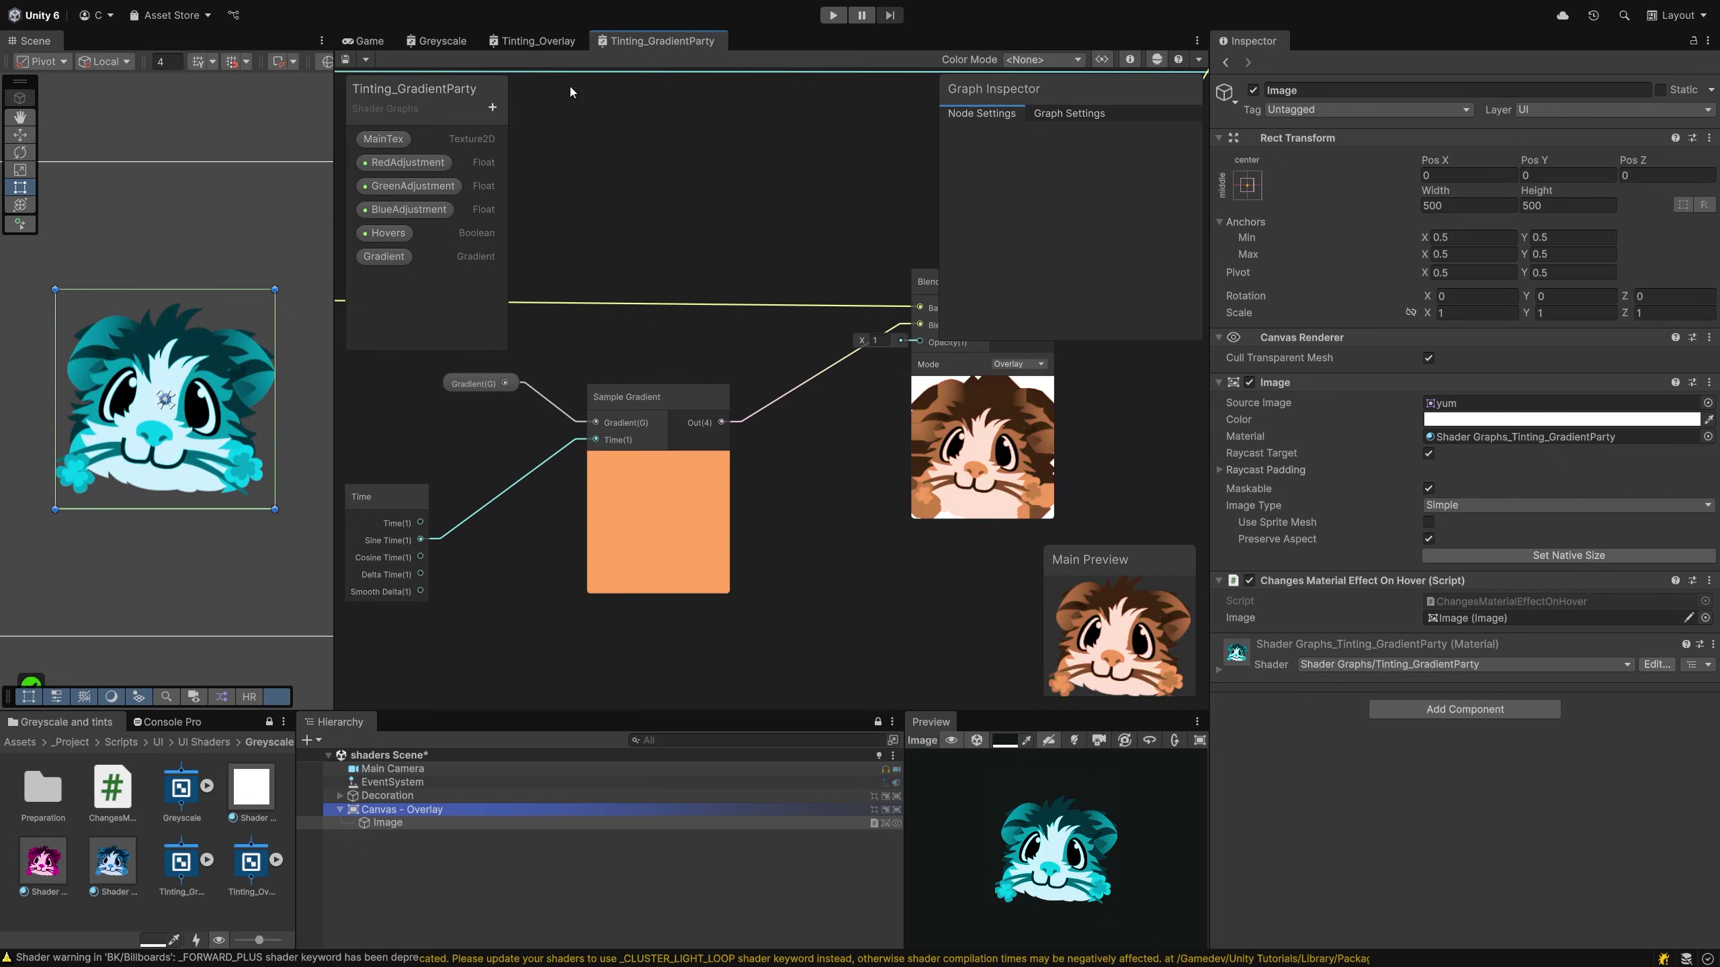
key(ctrl+p)
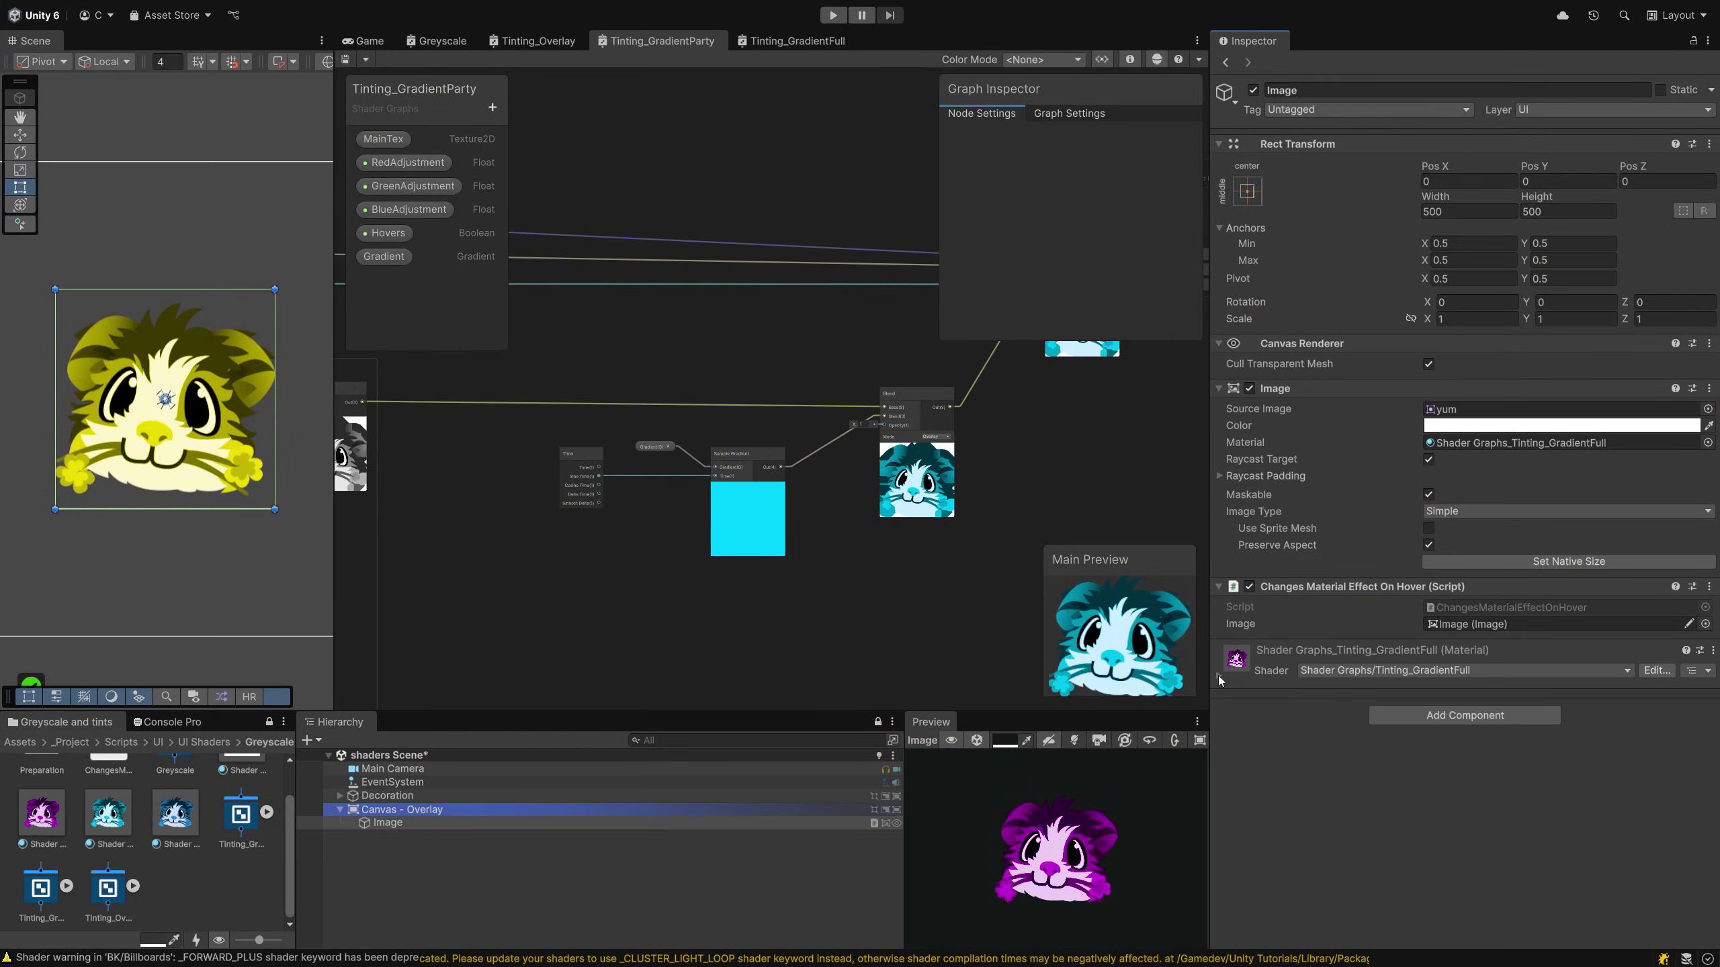
Show the material's adjustment properties and select the Tinting_GradientFull shader asset
click(1217, 675)
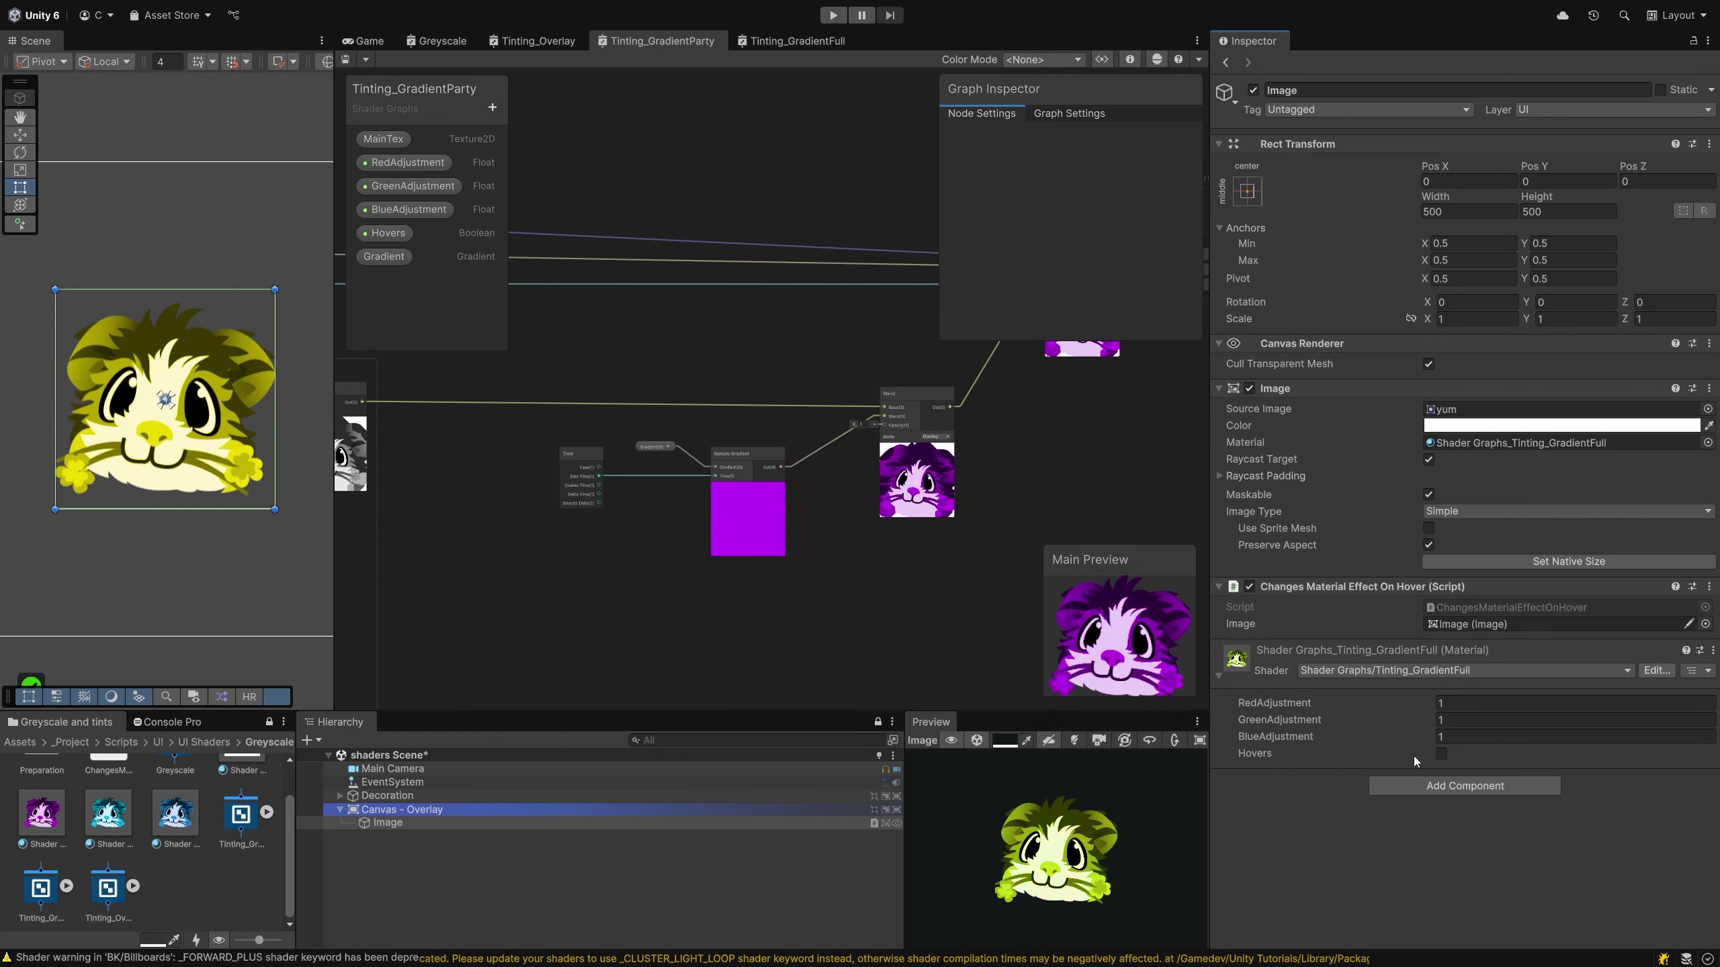
click(241, 892)
click(174, 864)
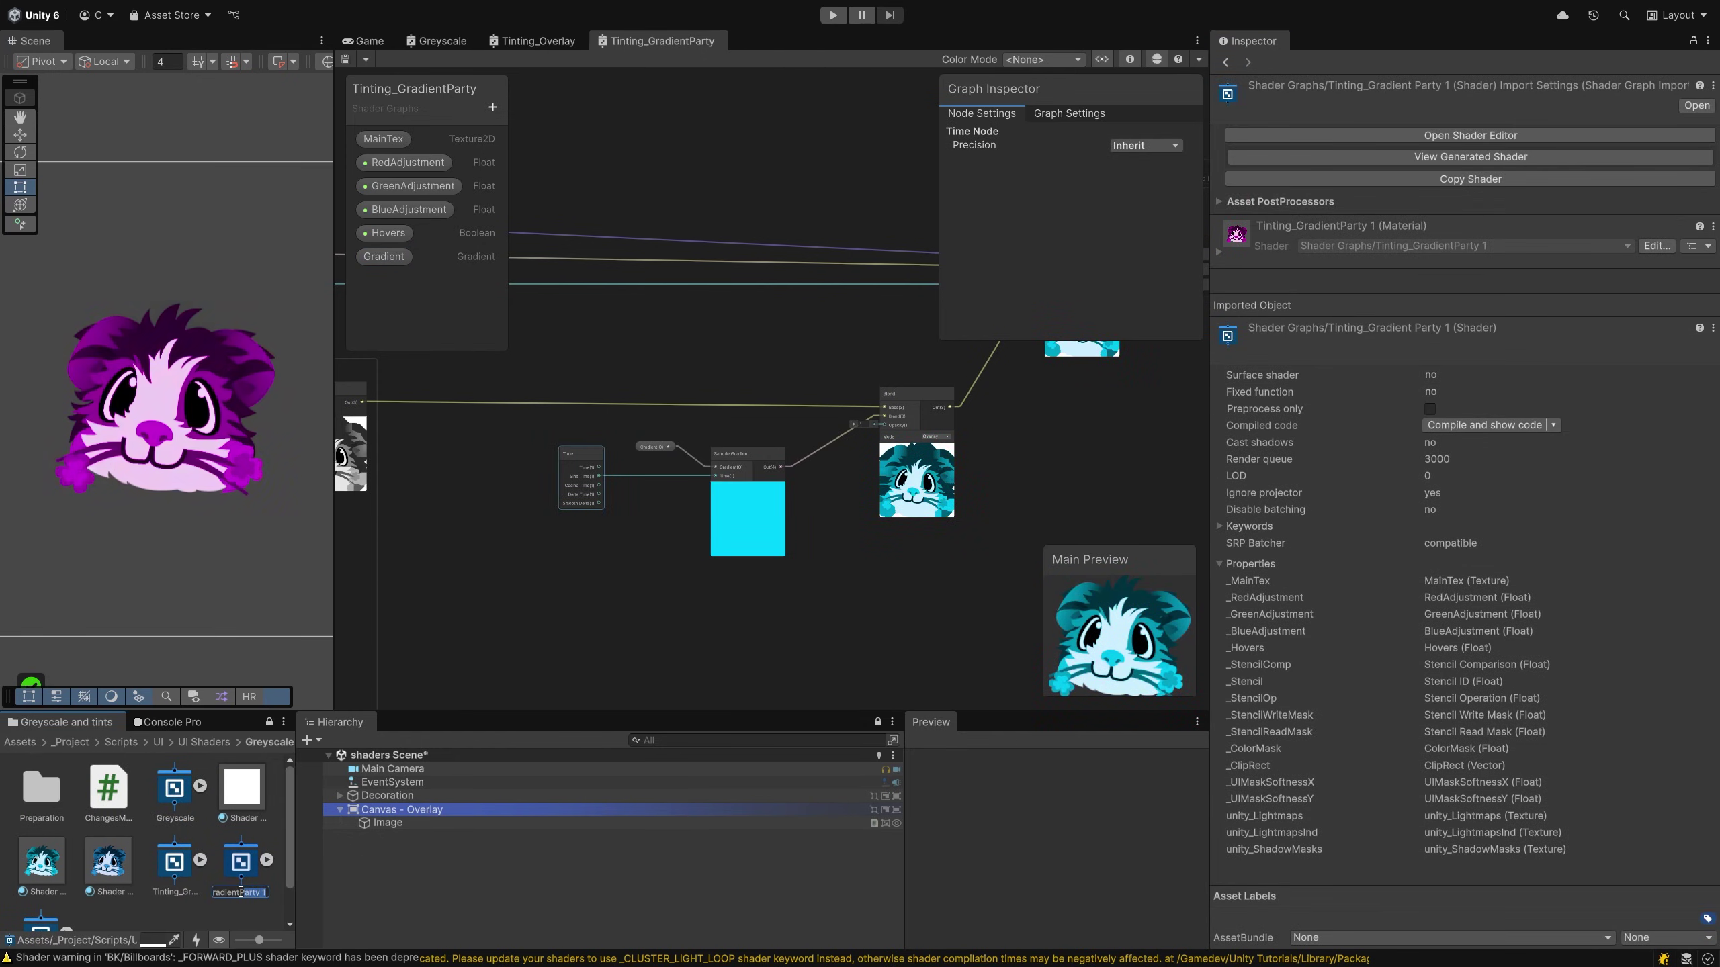
scroll(120, 897, down, 1)
Create a material from the Tinting_GradientFull shader and open that graph for editing
right_click(175, 817)
mouse_move(203, 384)
click(440, 514)
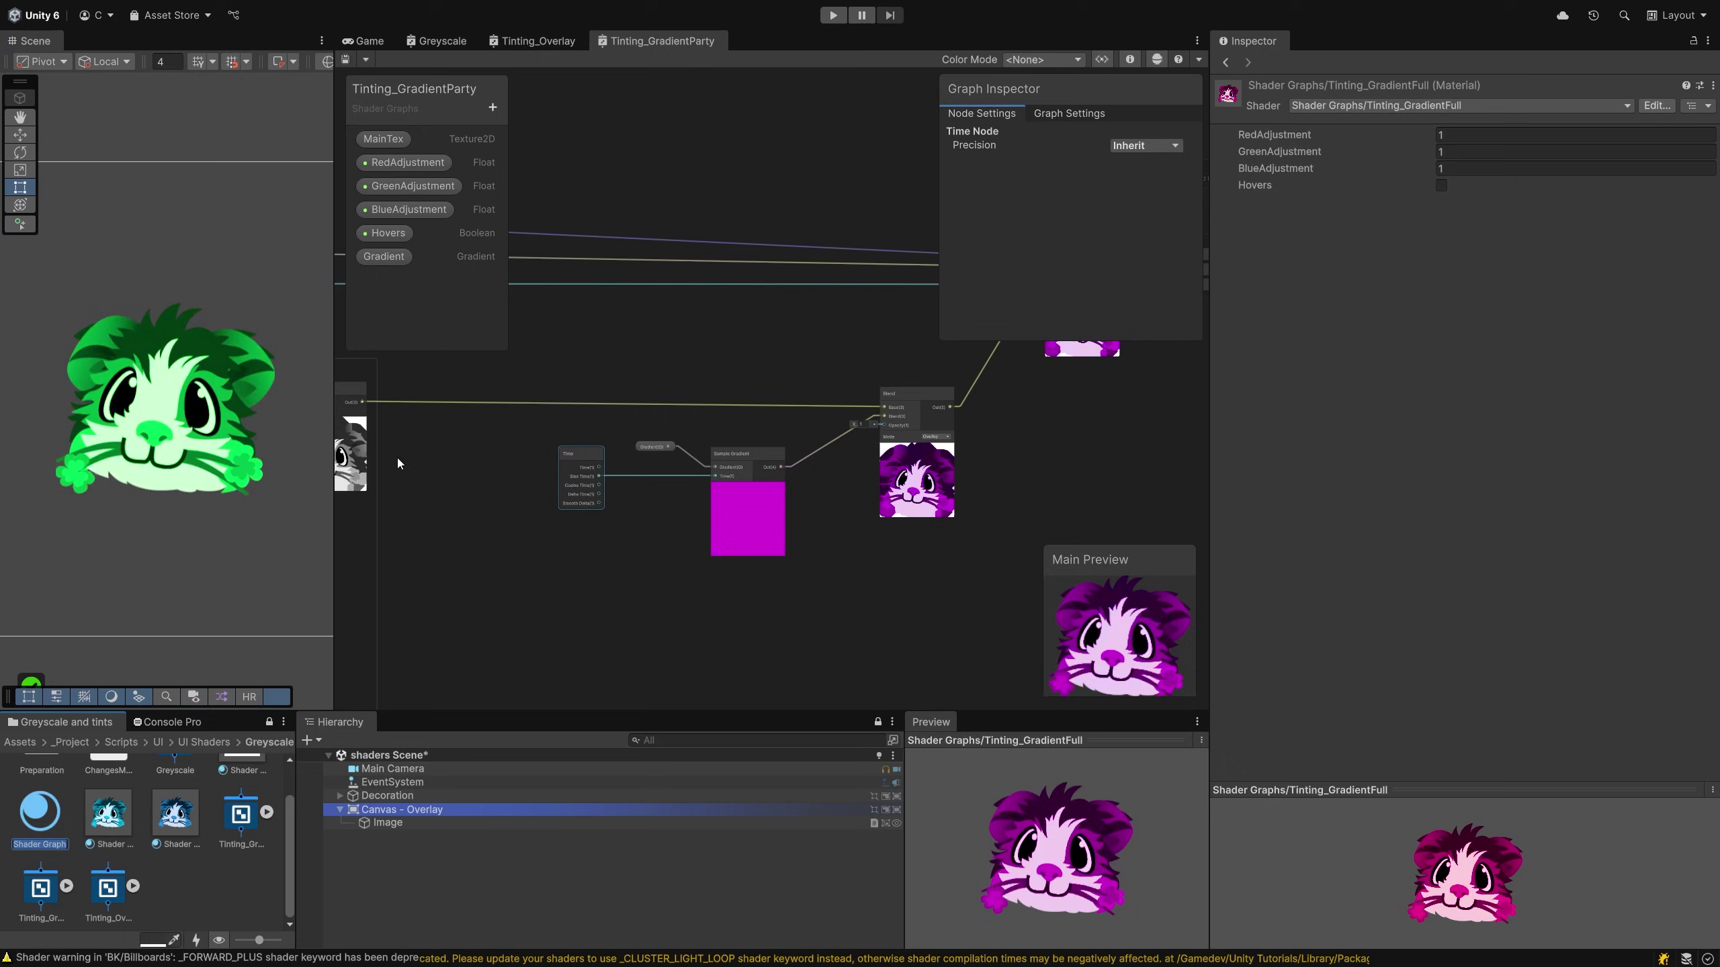
click(387, 822)
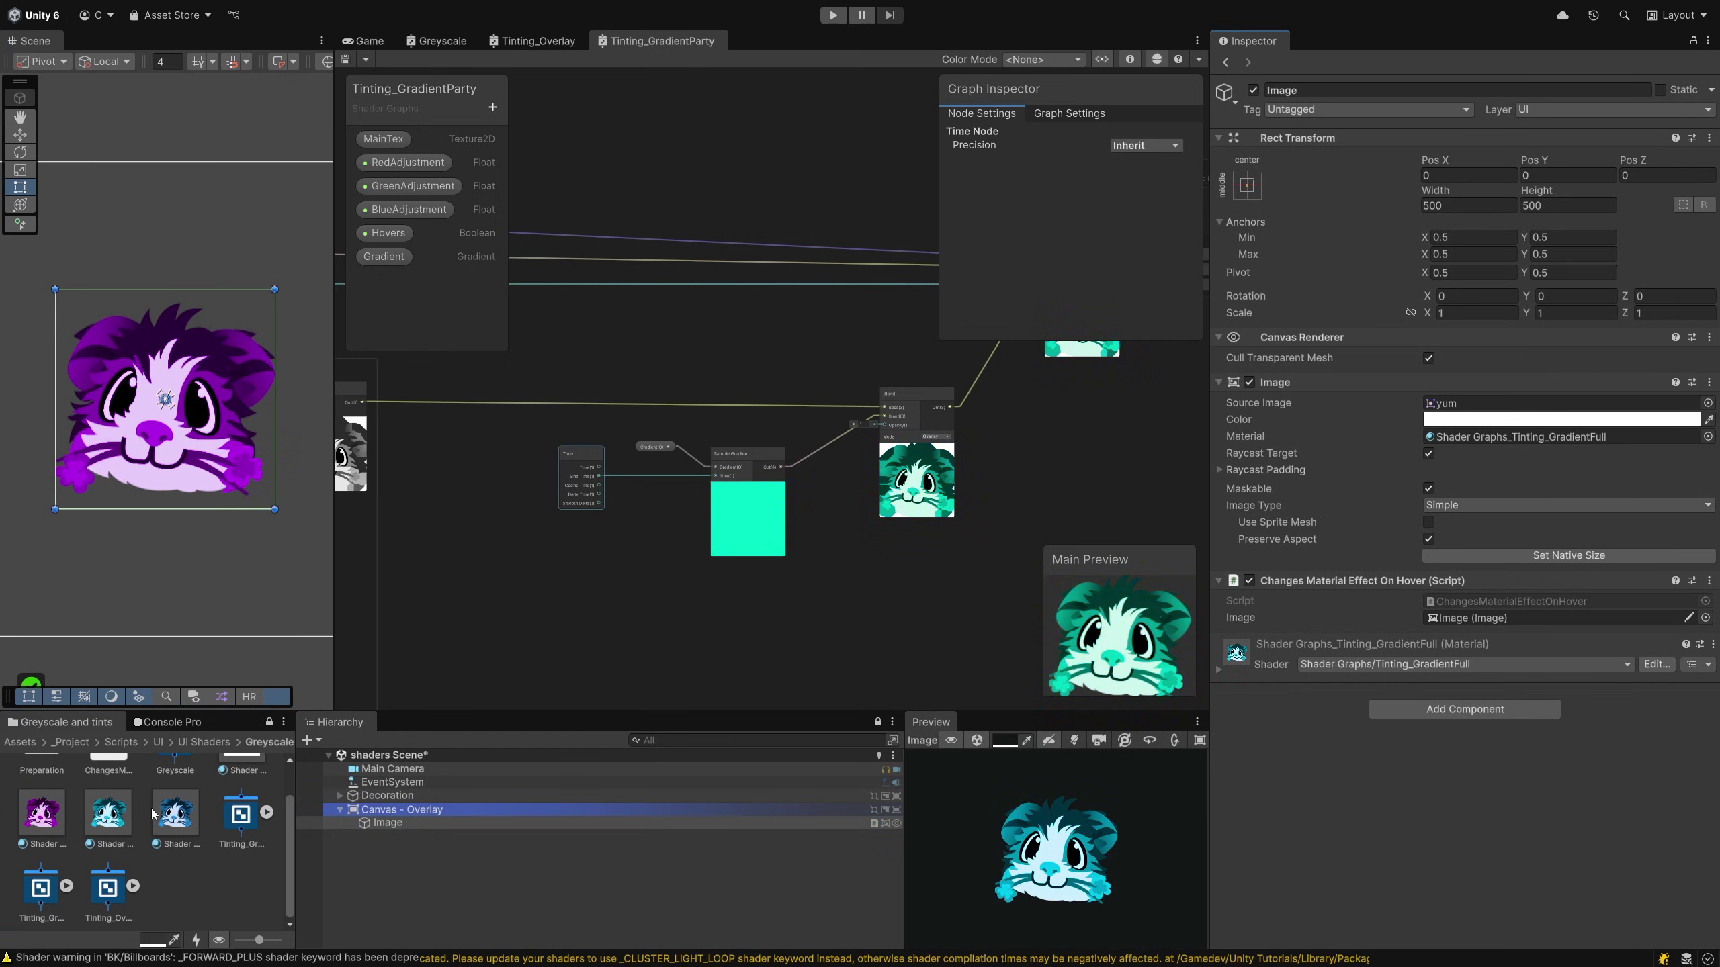
click(39, 887)
double_click(241, 815)
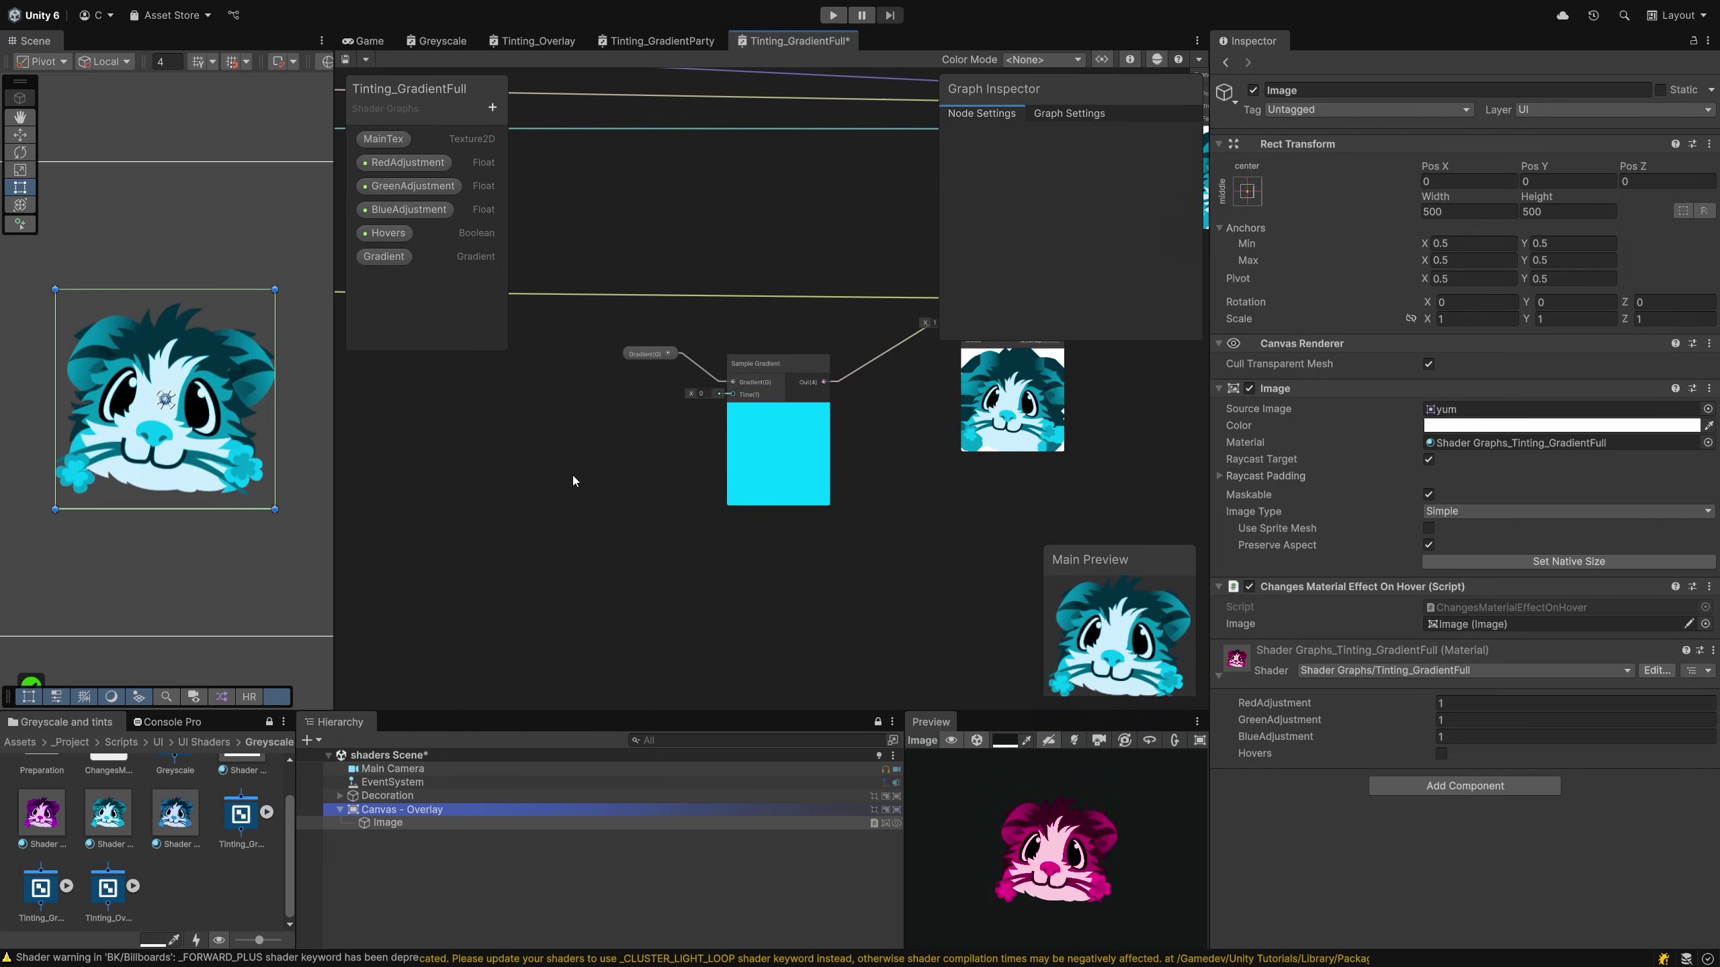
Add a UV node, wire its output into Sample Gradient's Time, and save
key(space)
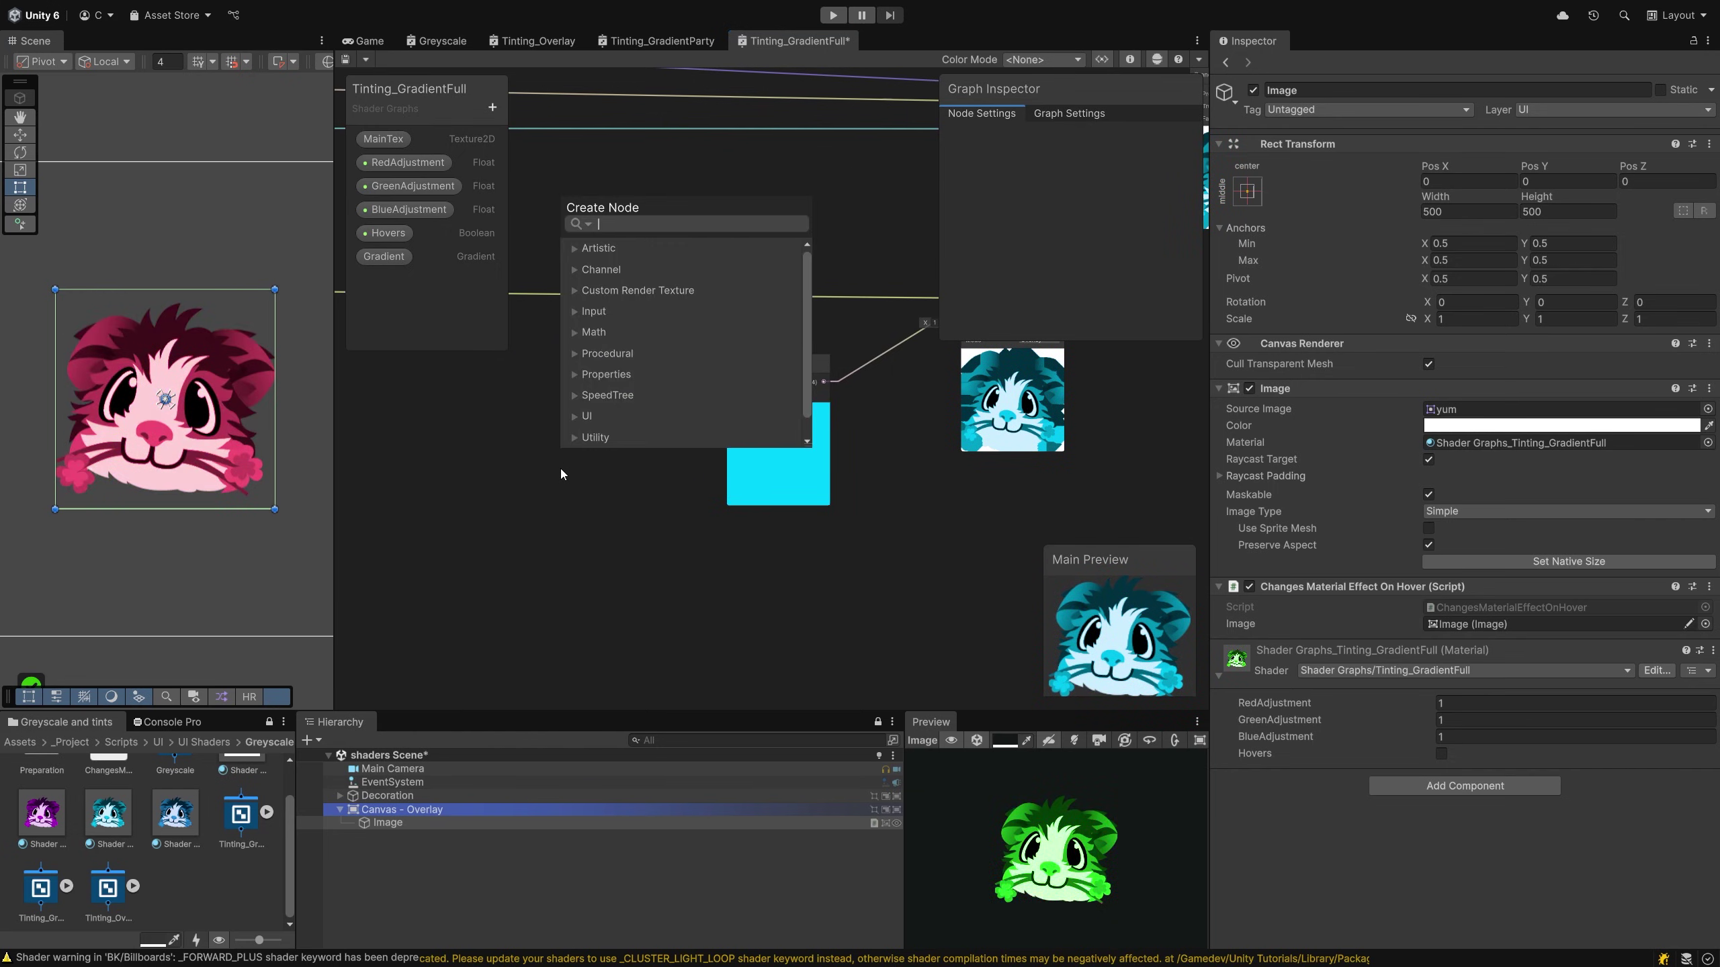
text(UV)
key(Return)
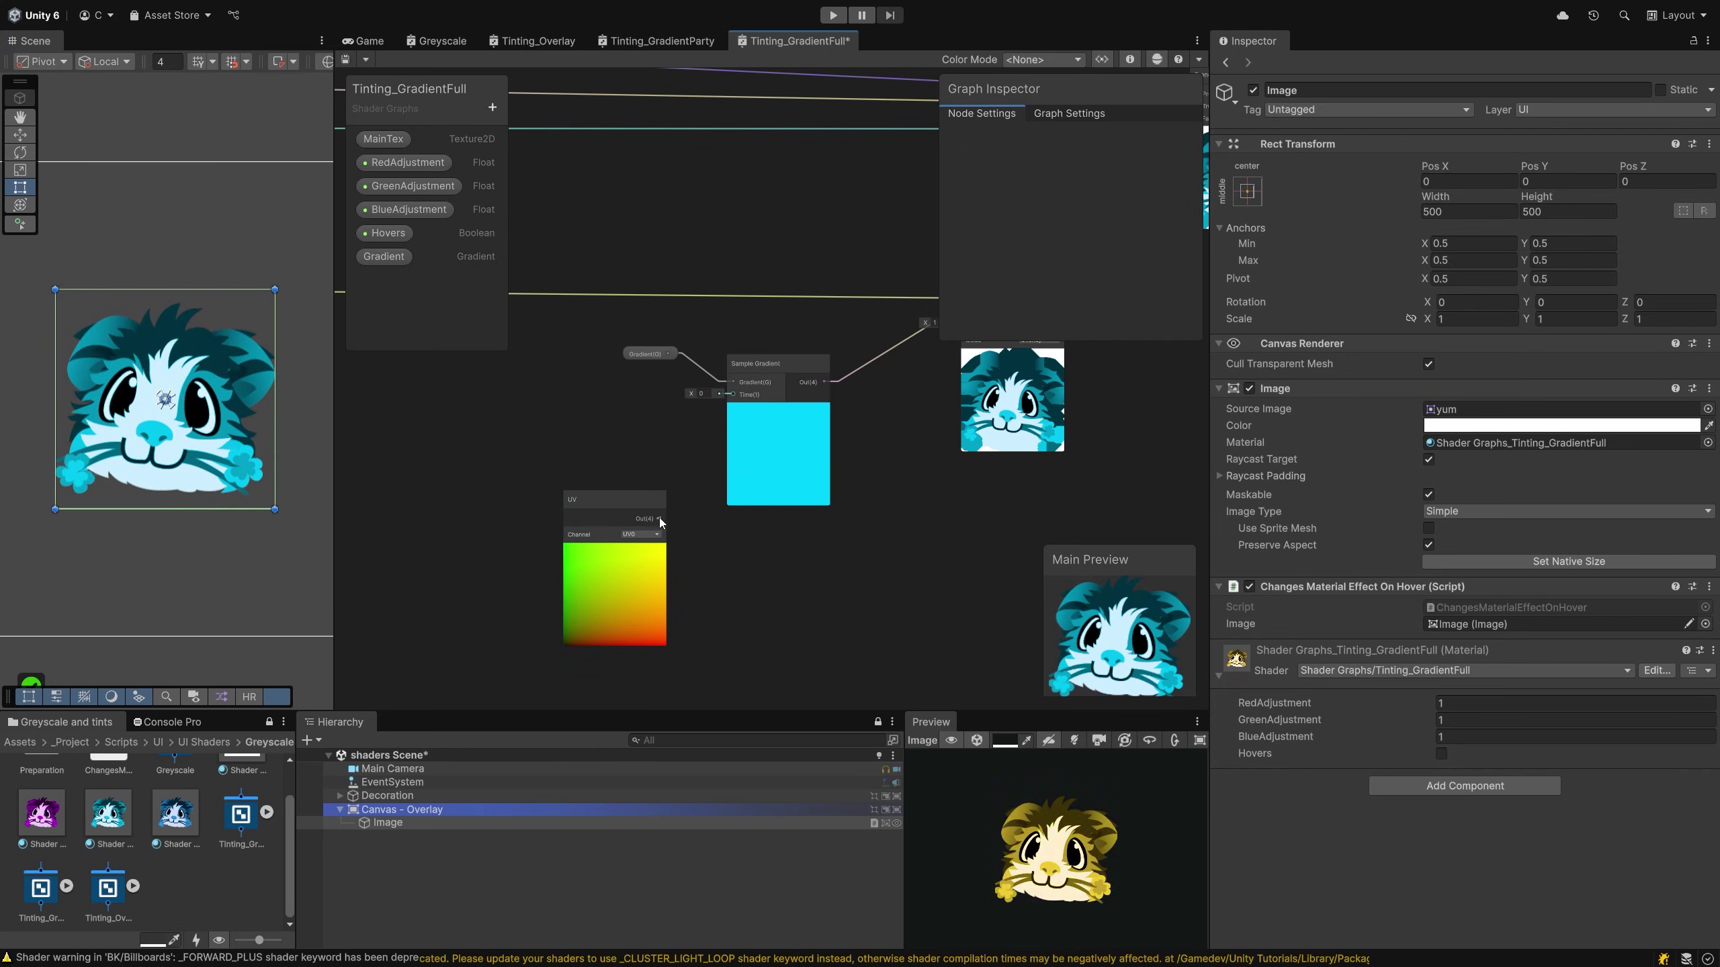
drag(660, 518, 731, 396)
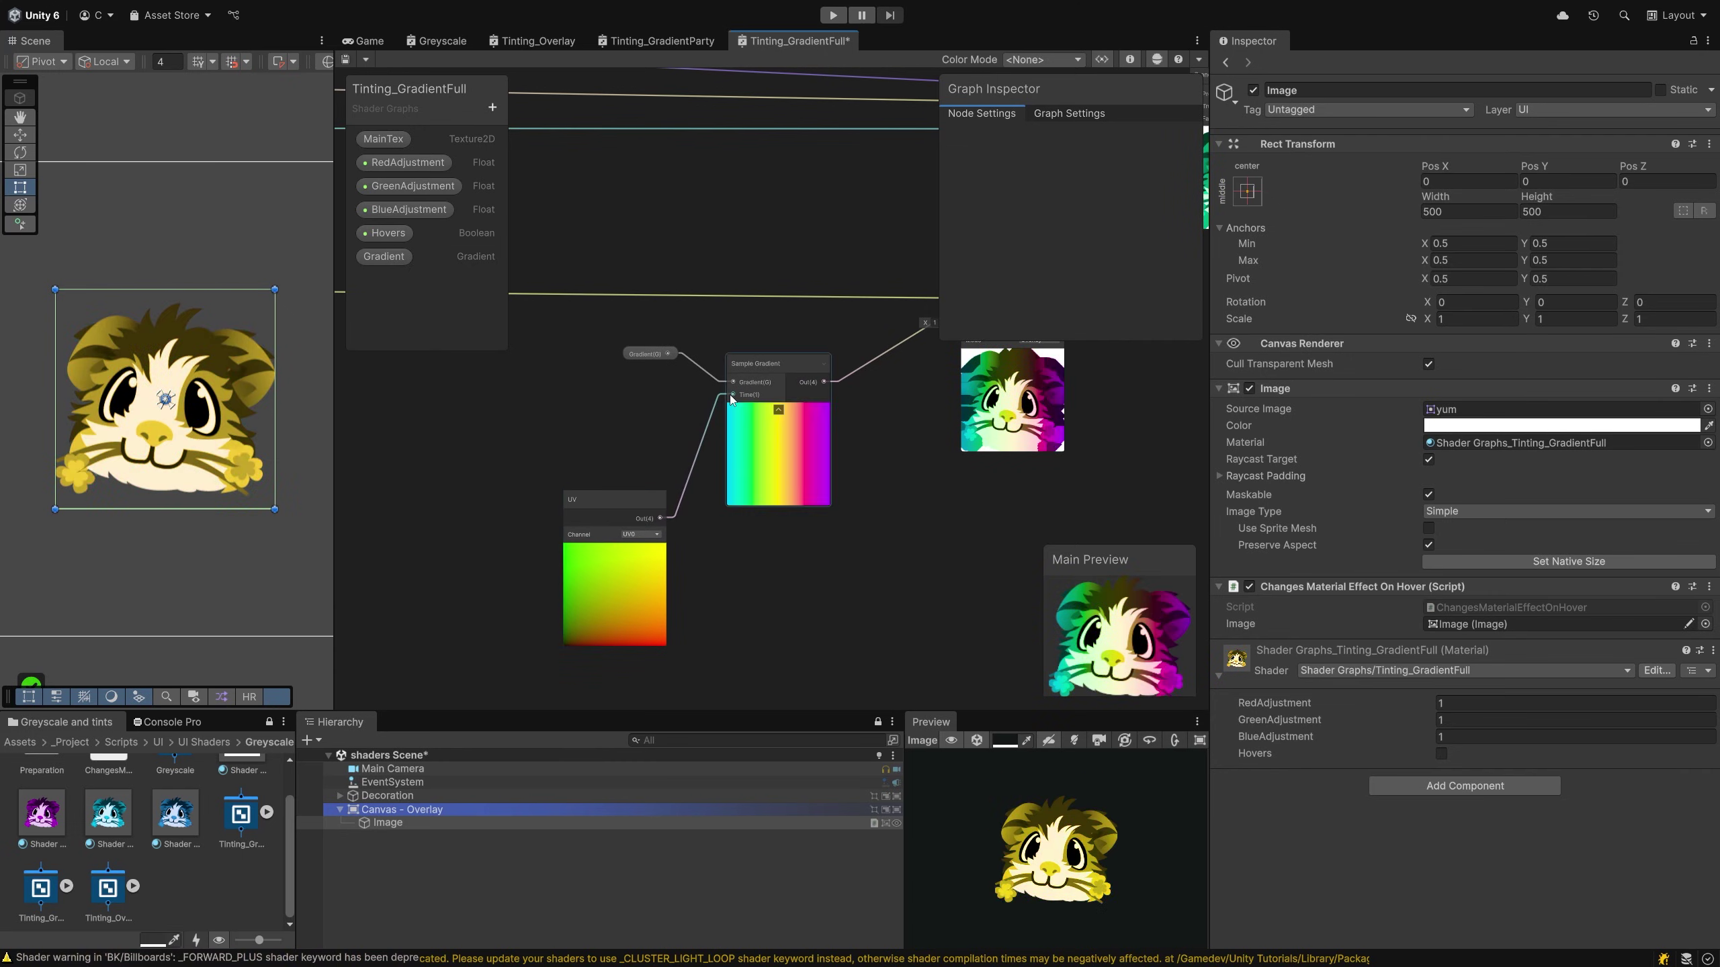
key(ctrl+s)
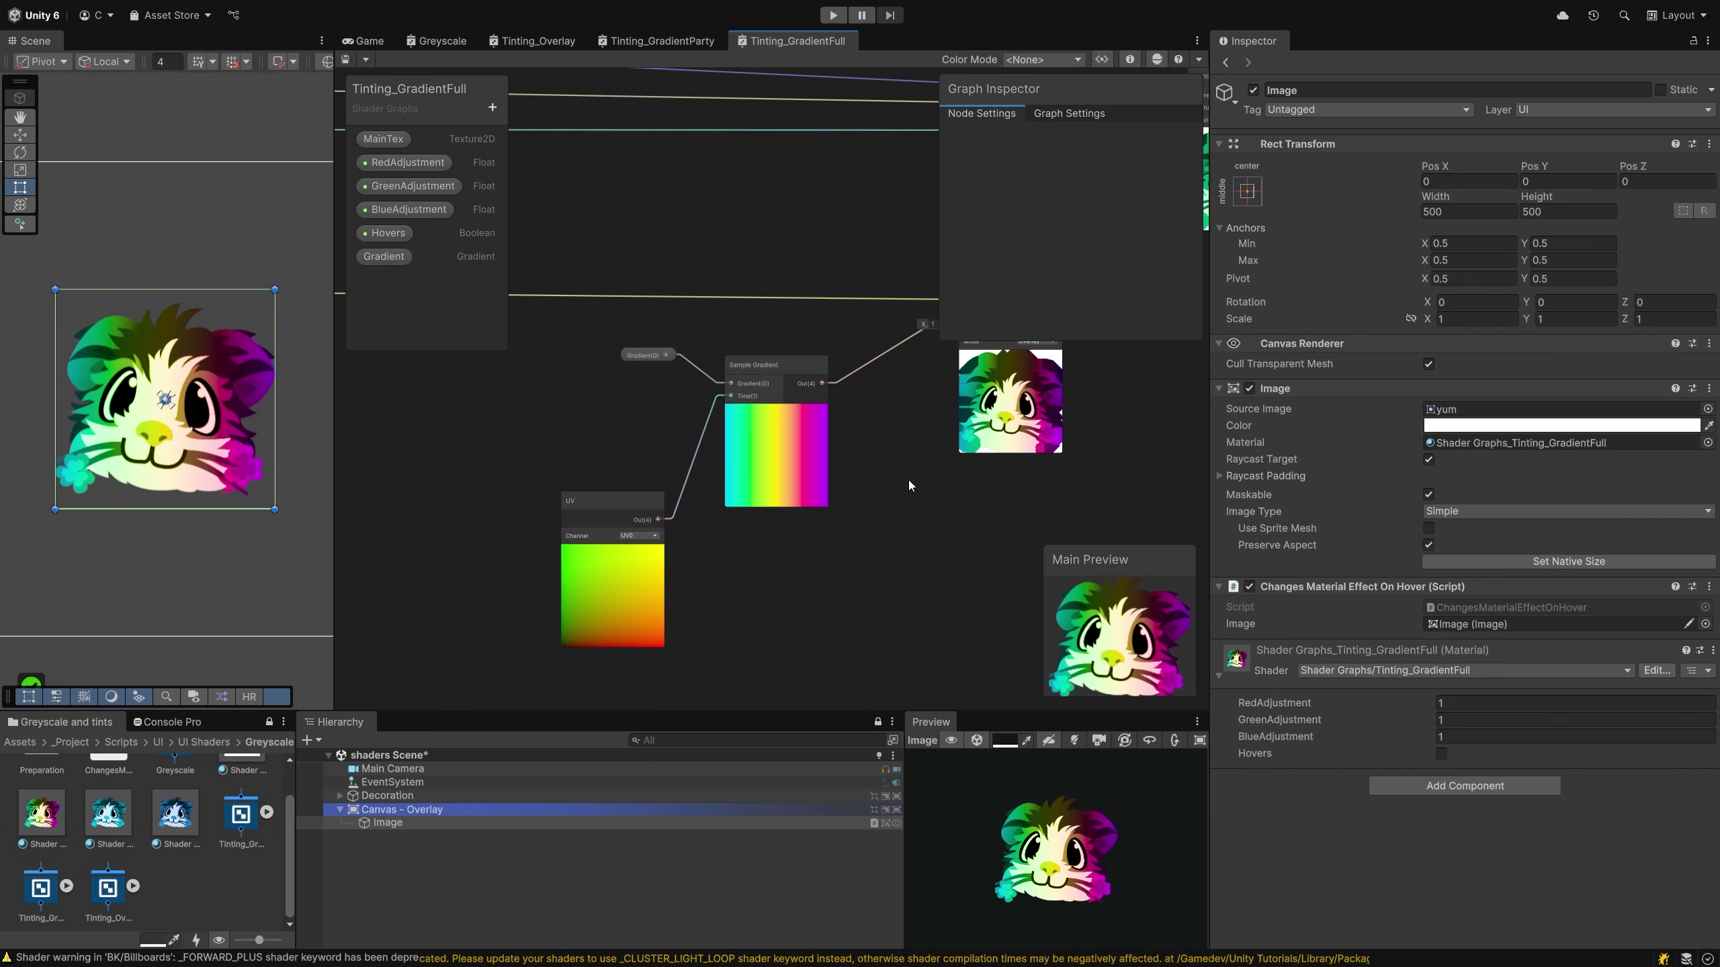
Preview the Blend node in Multiply mode, then revert it to Overlay and save
middle_drag(802, 487, 637, 526)
click(873, 379)
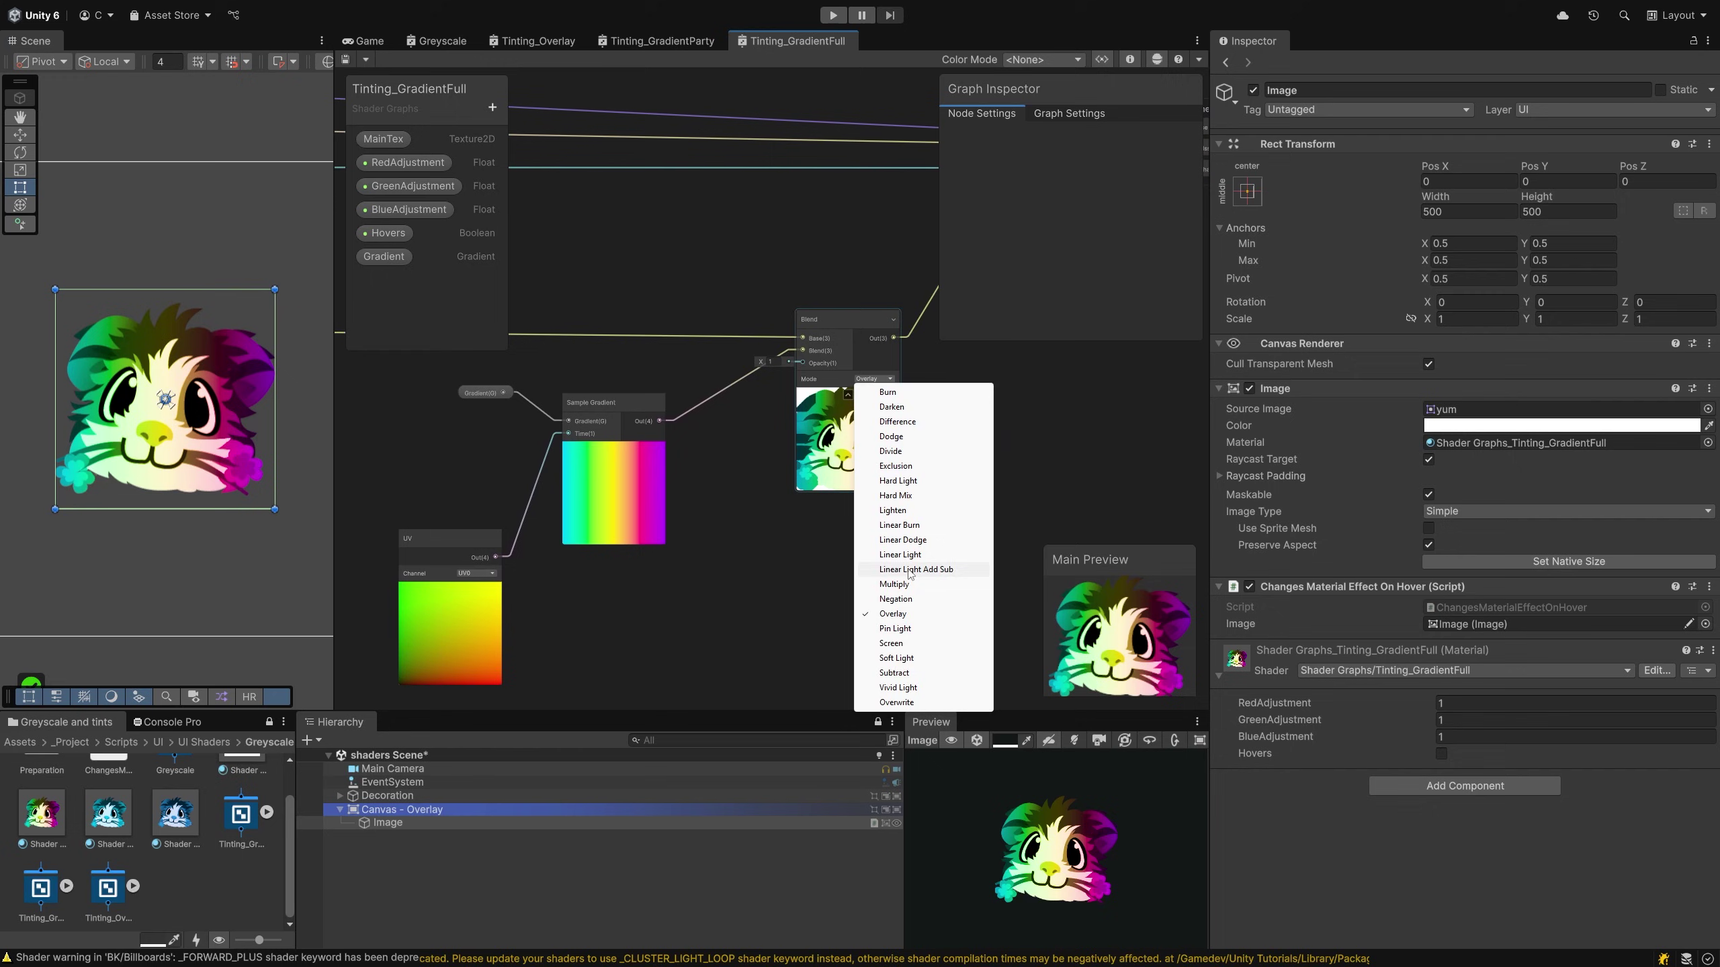
click(892, 584)
key(ctrl+s)
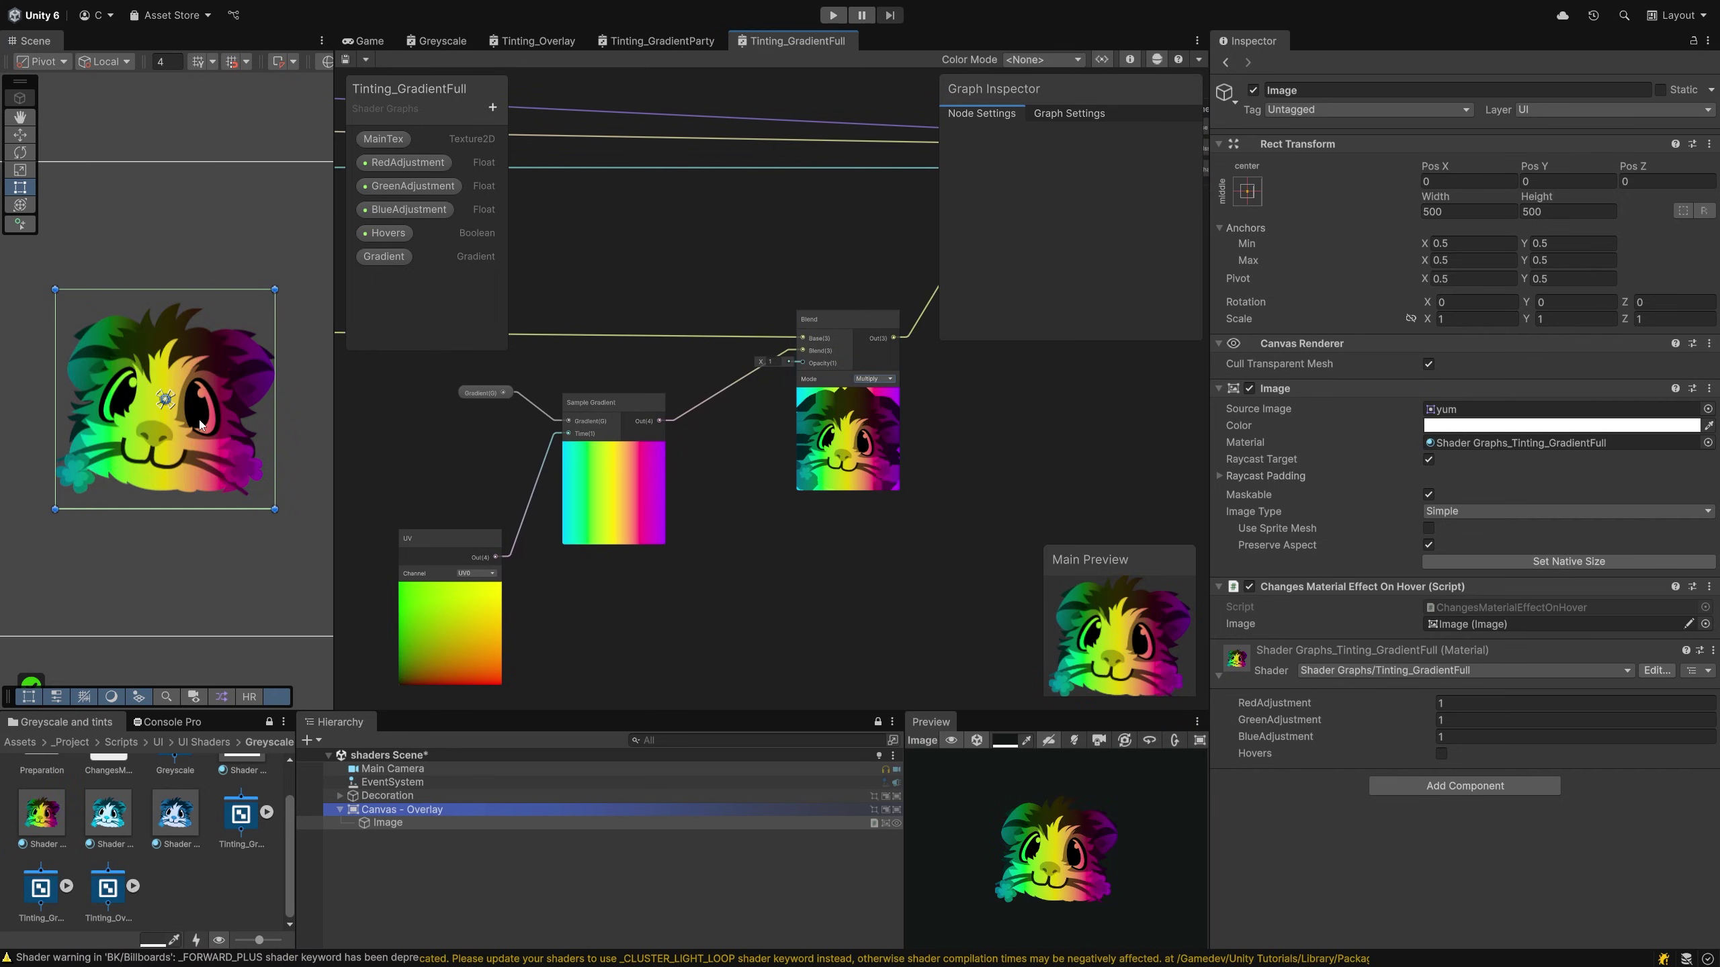
click(863, 379)
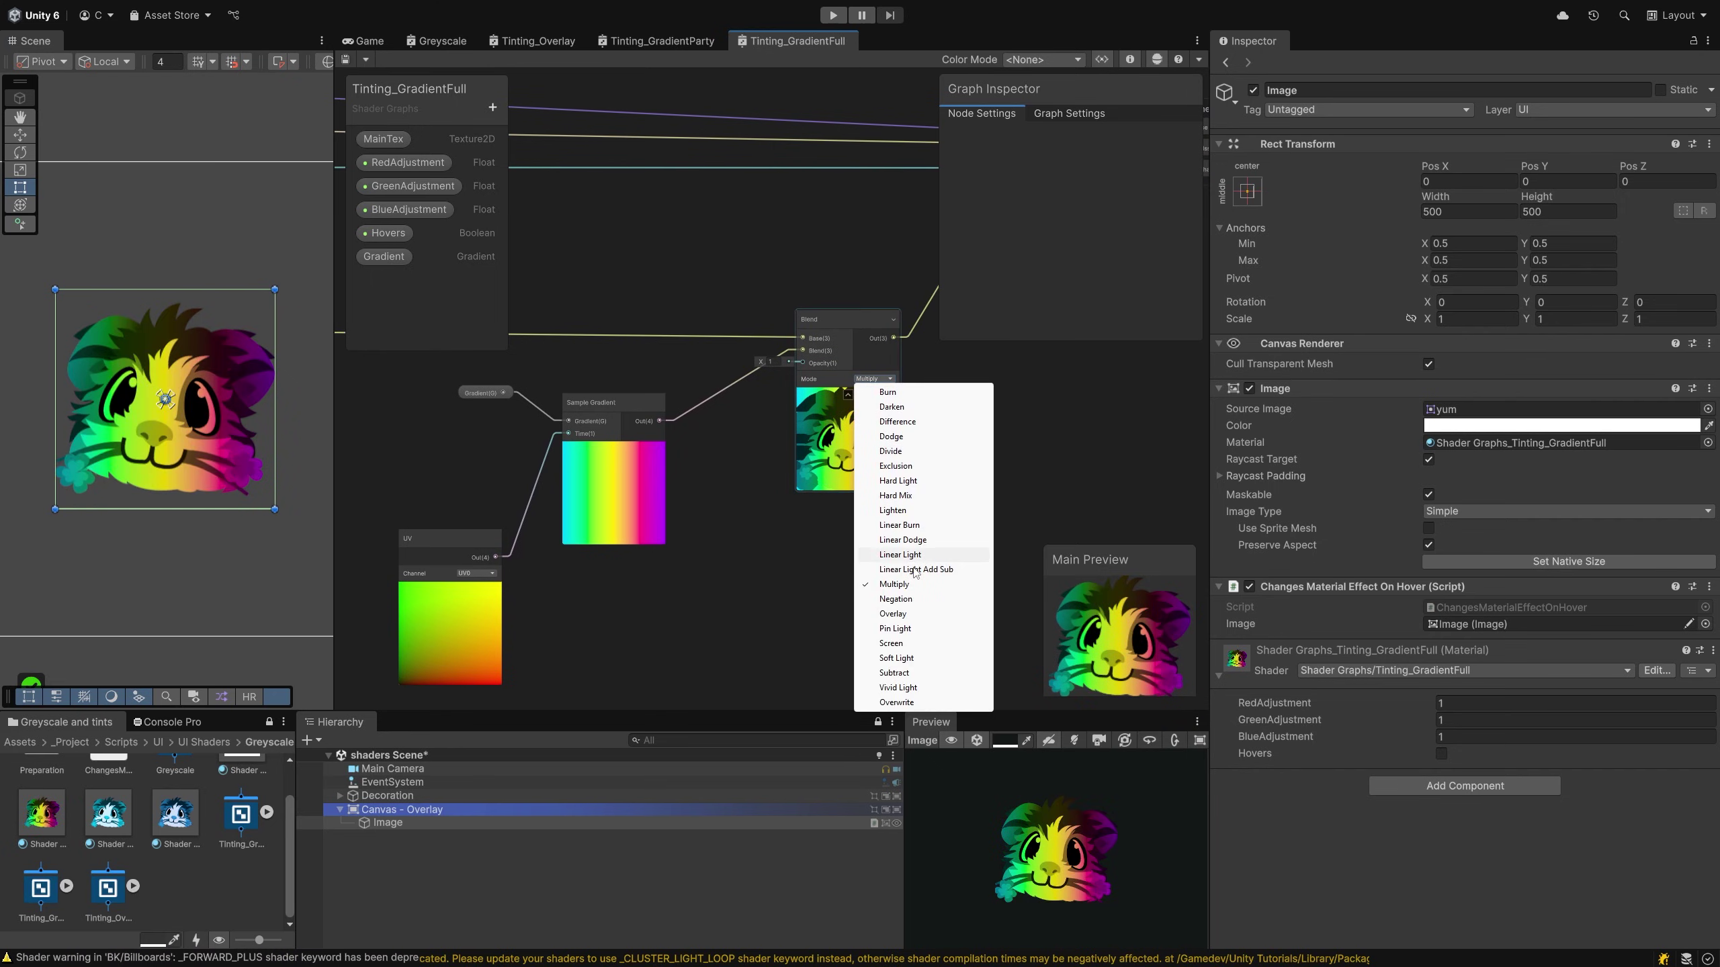
click(892, 614)
key(ctrl+s)
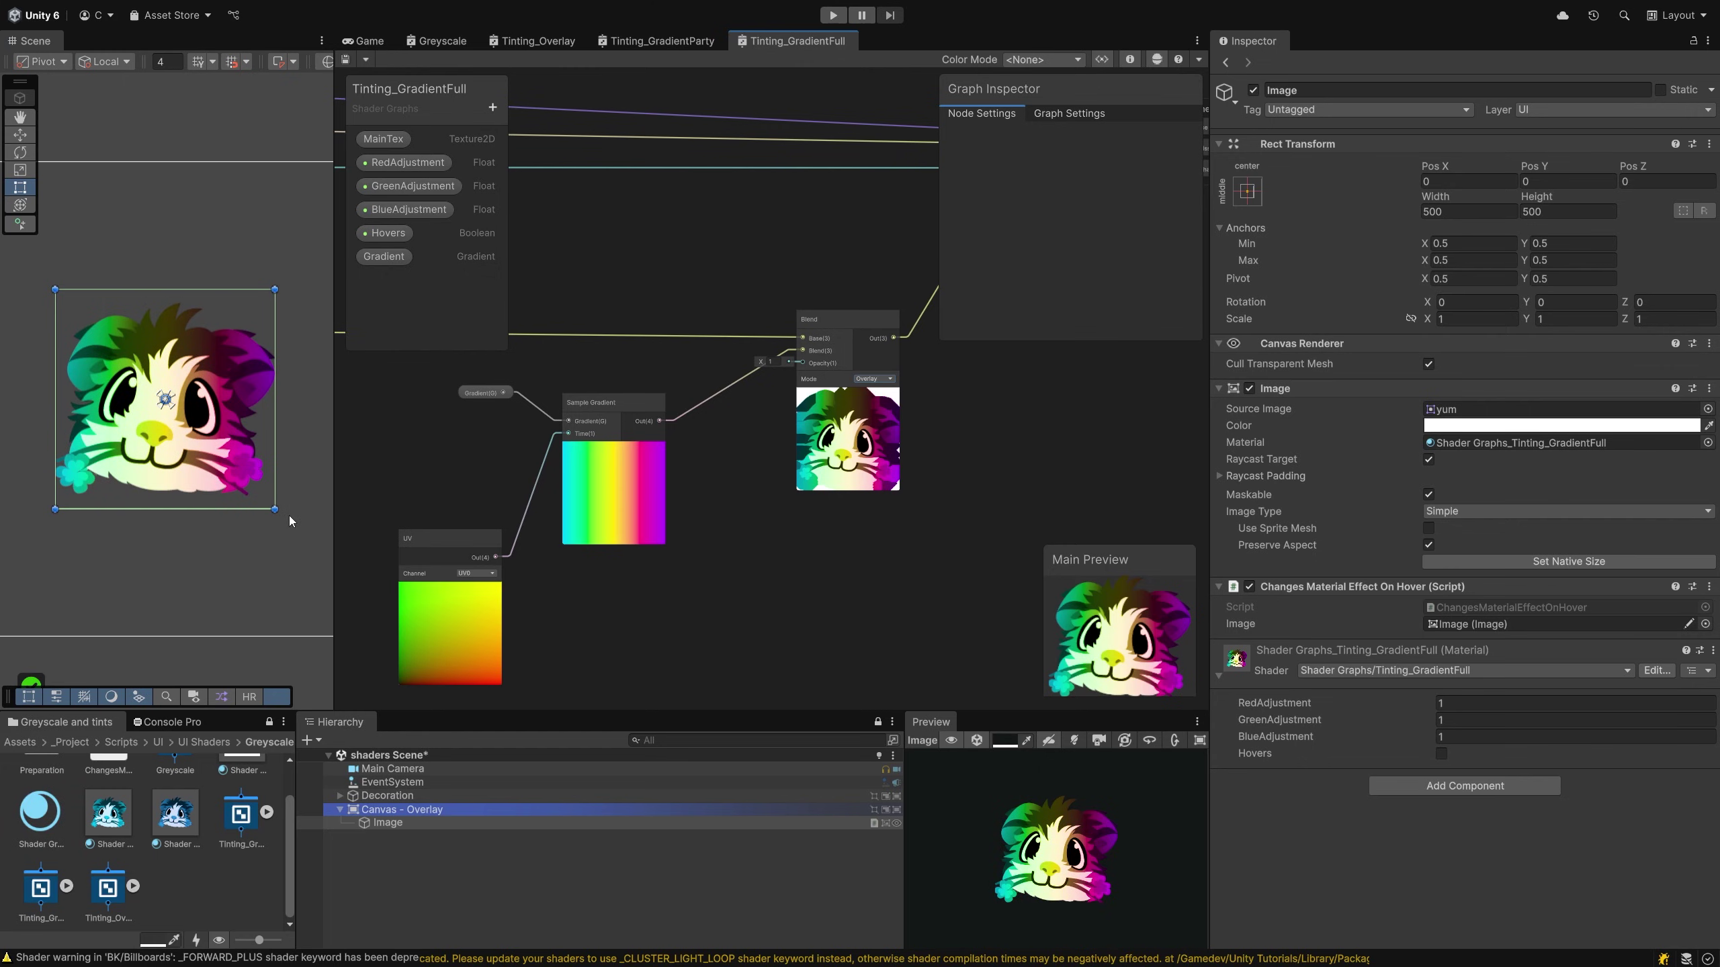
Add a Rotate node between the UV node and Sample Gradient's Time input
drag(282, 516, 285, 557)
key(ctrl+z)
key(space)
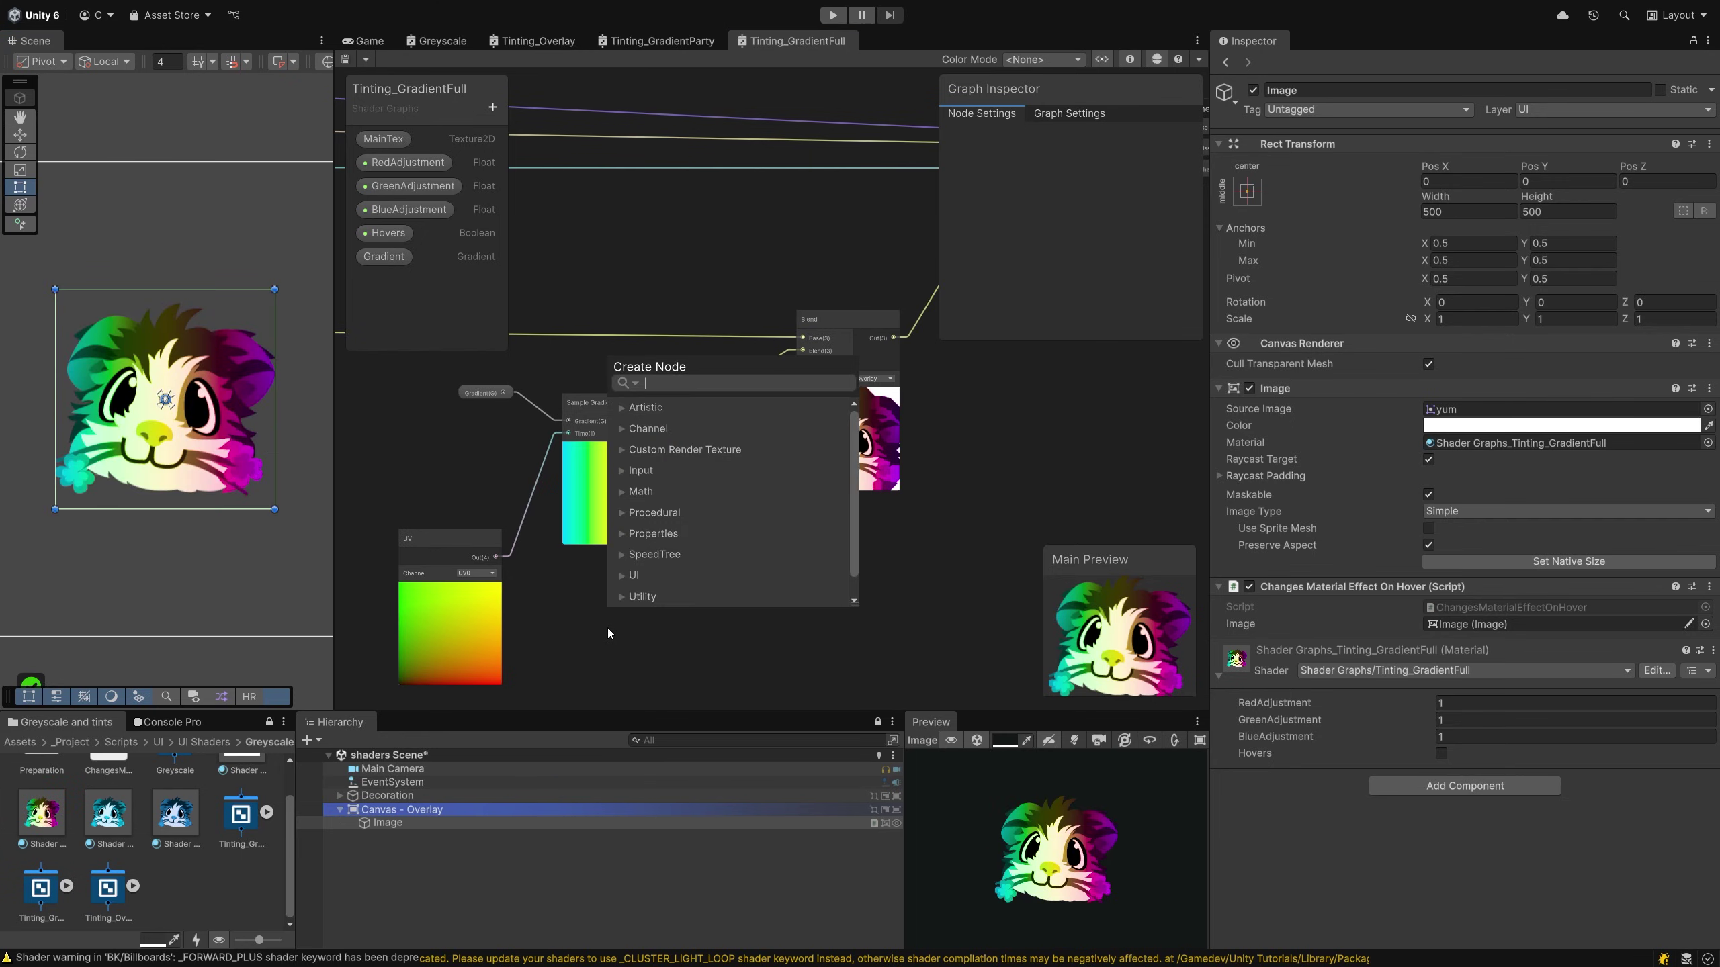
text(rotate)
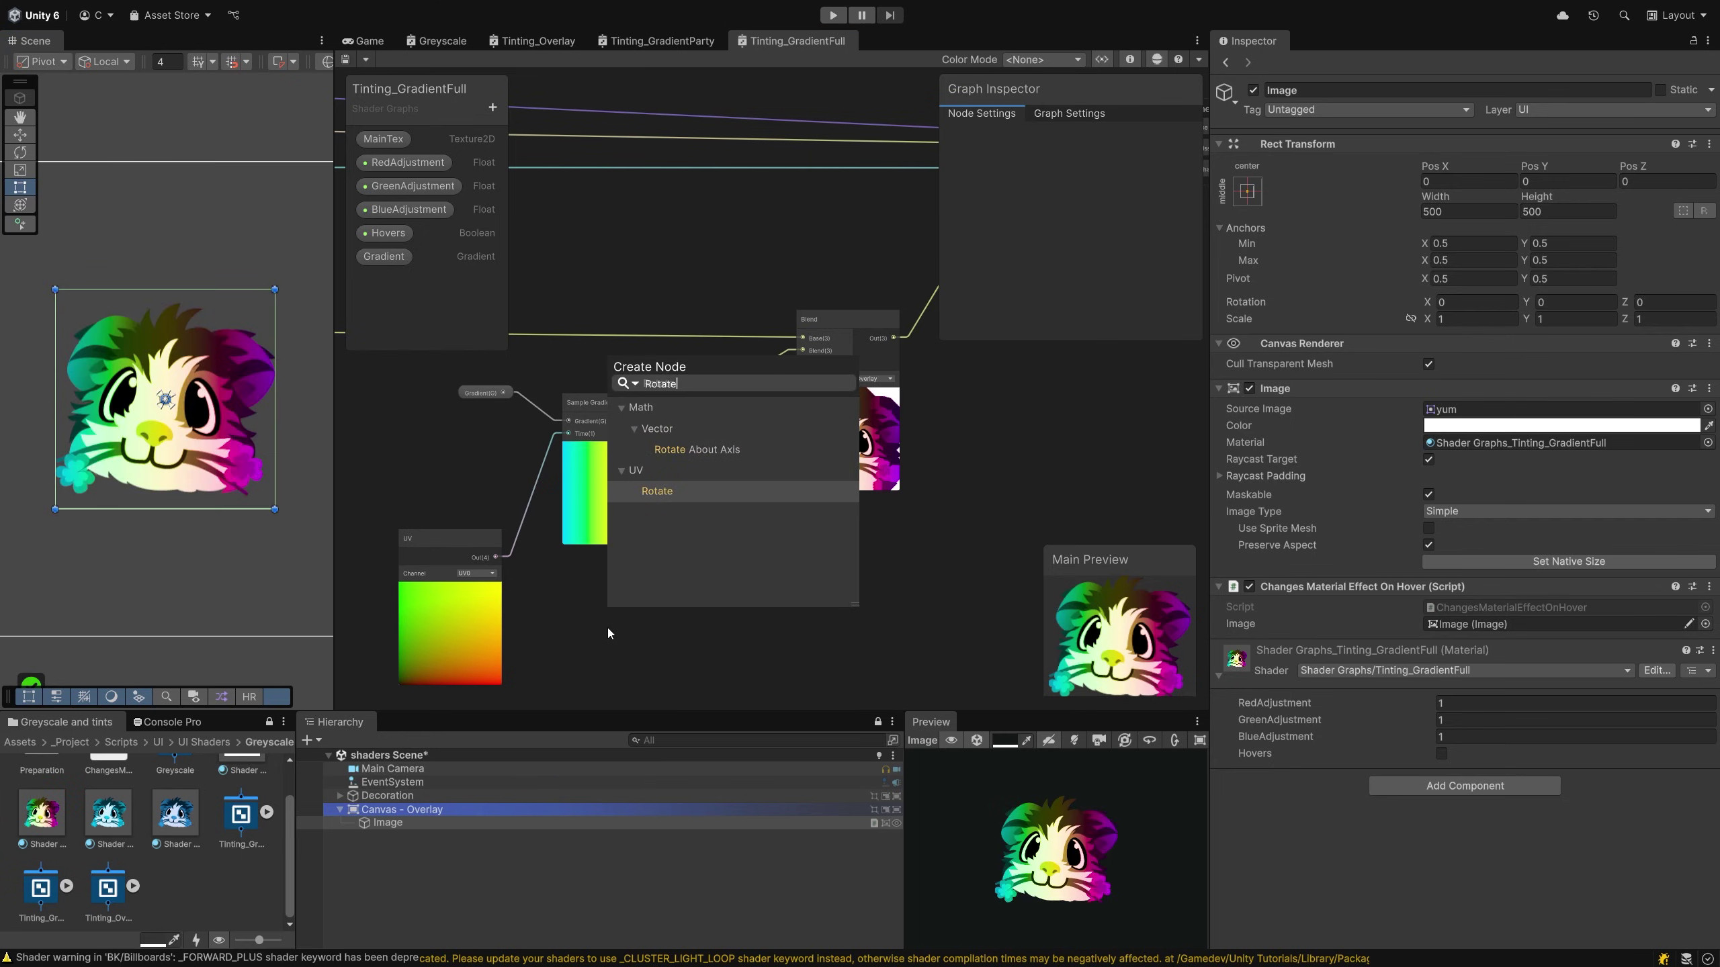
key(Return)
middle_drag(617, 629, 816, 553)
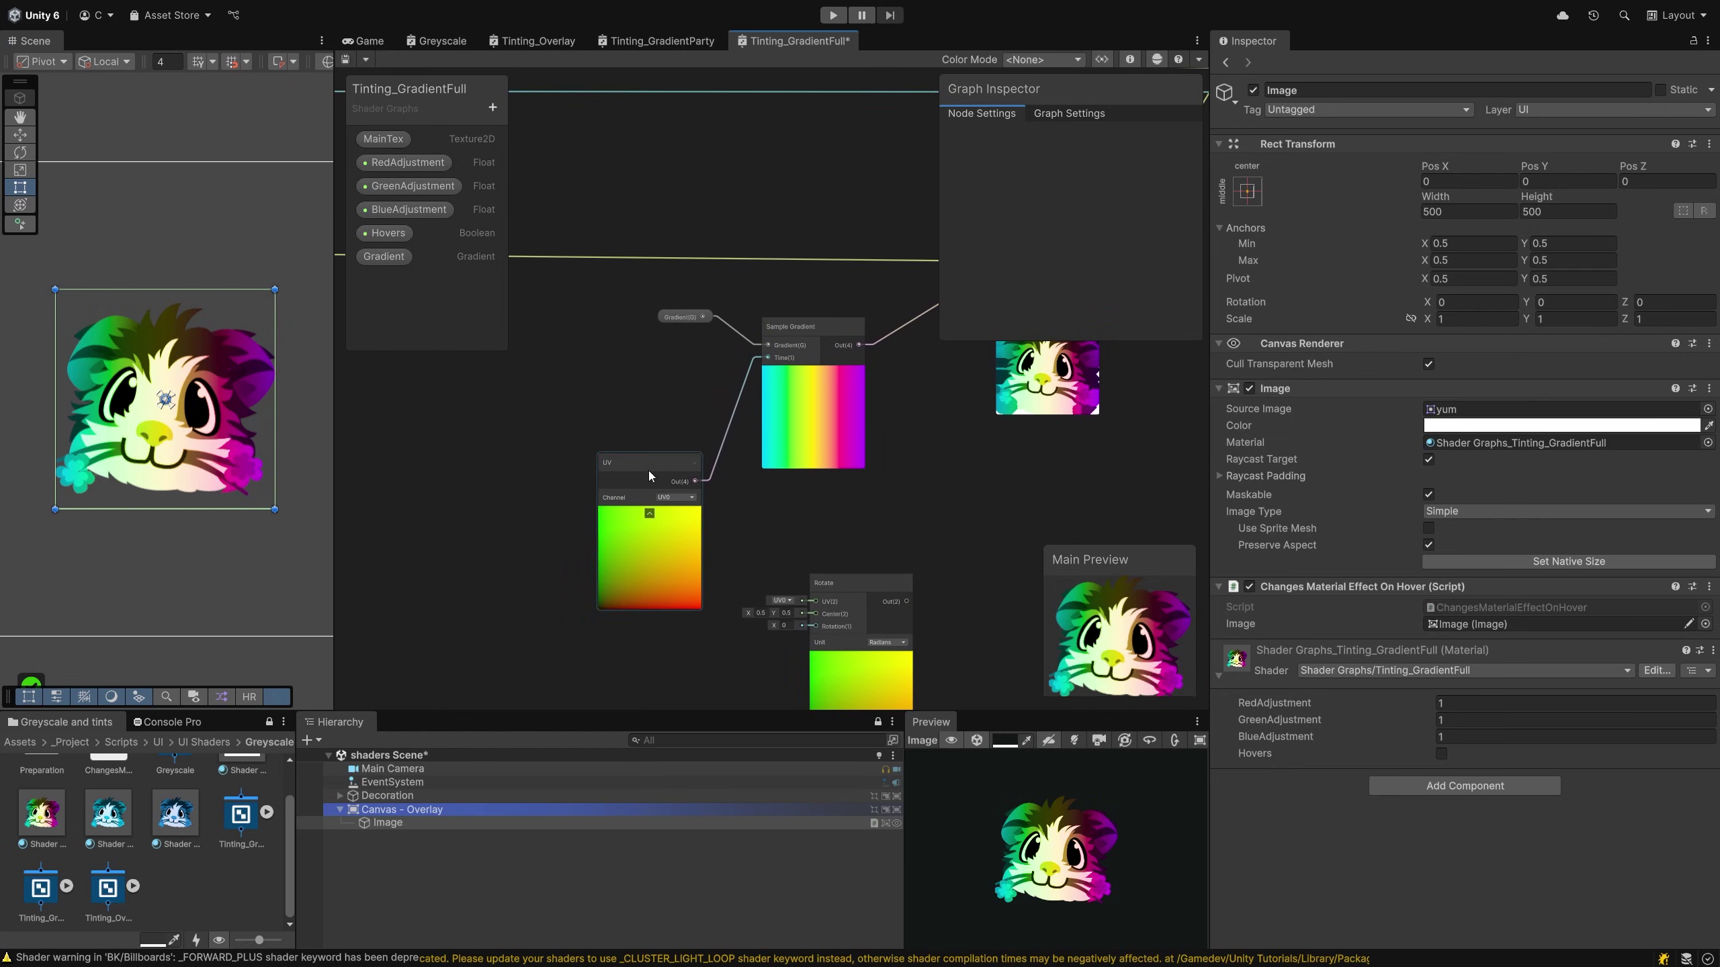
drag(648, 471, 436, 463)
drag(840, 582, 615, 484)
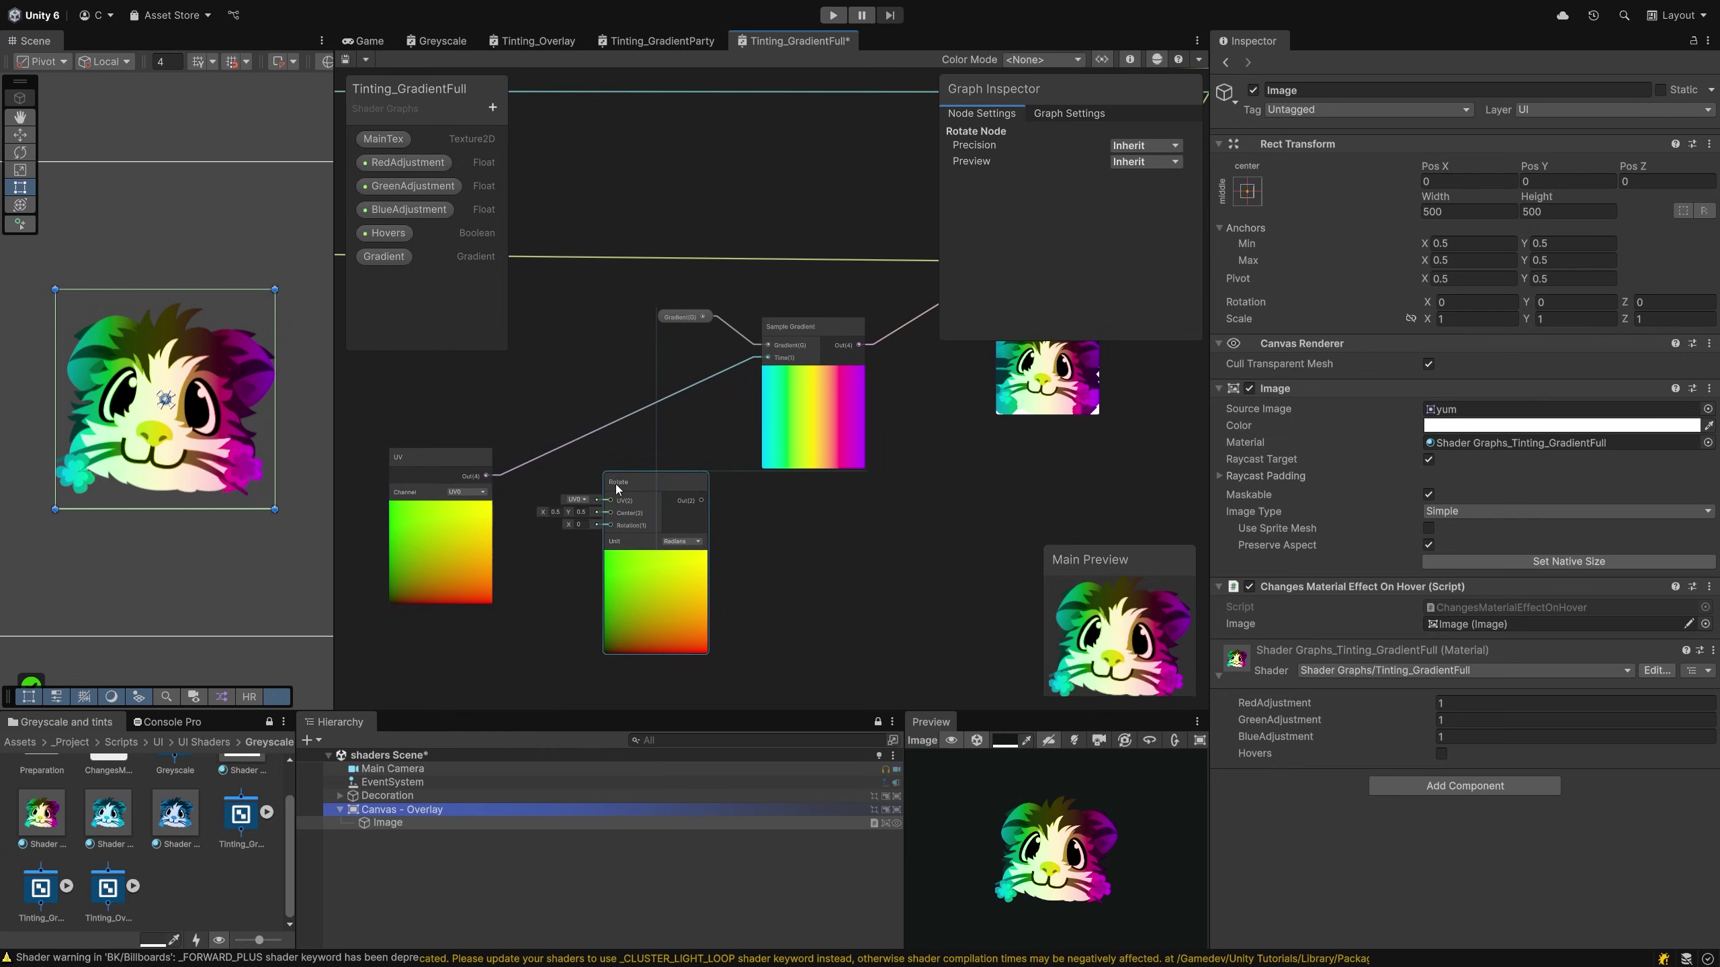
drag(487, 476, 604, 502)
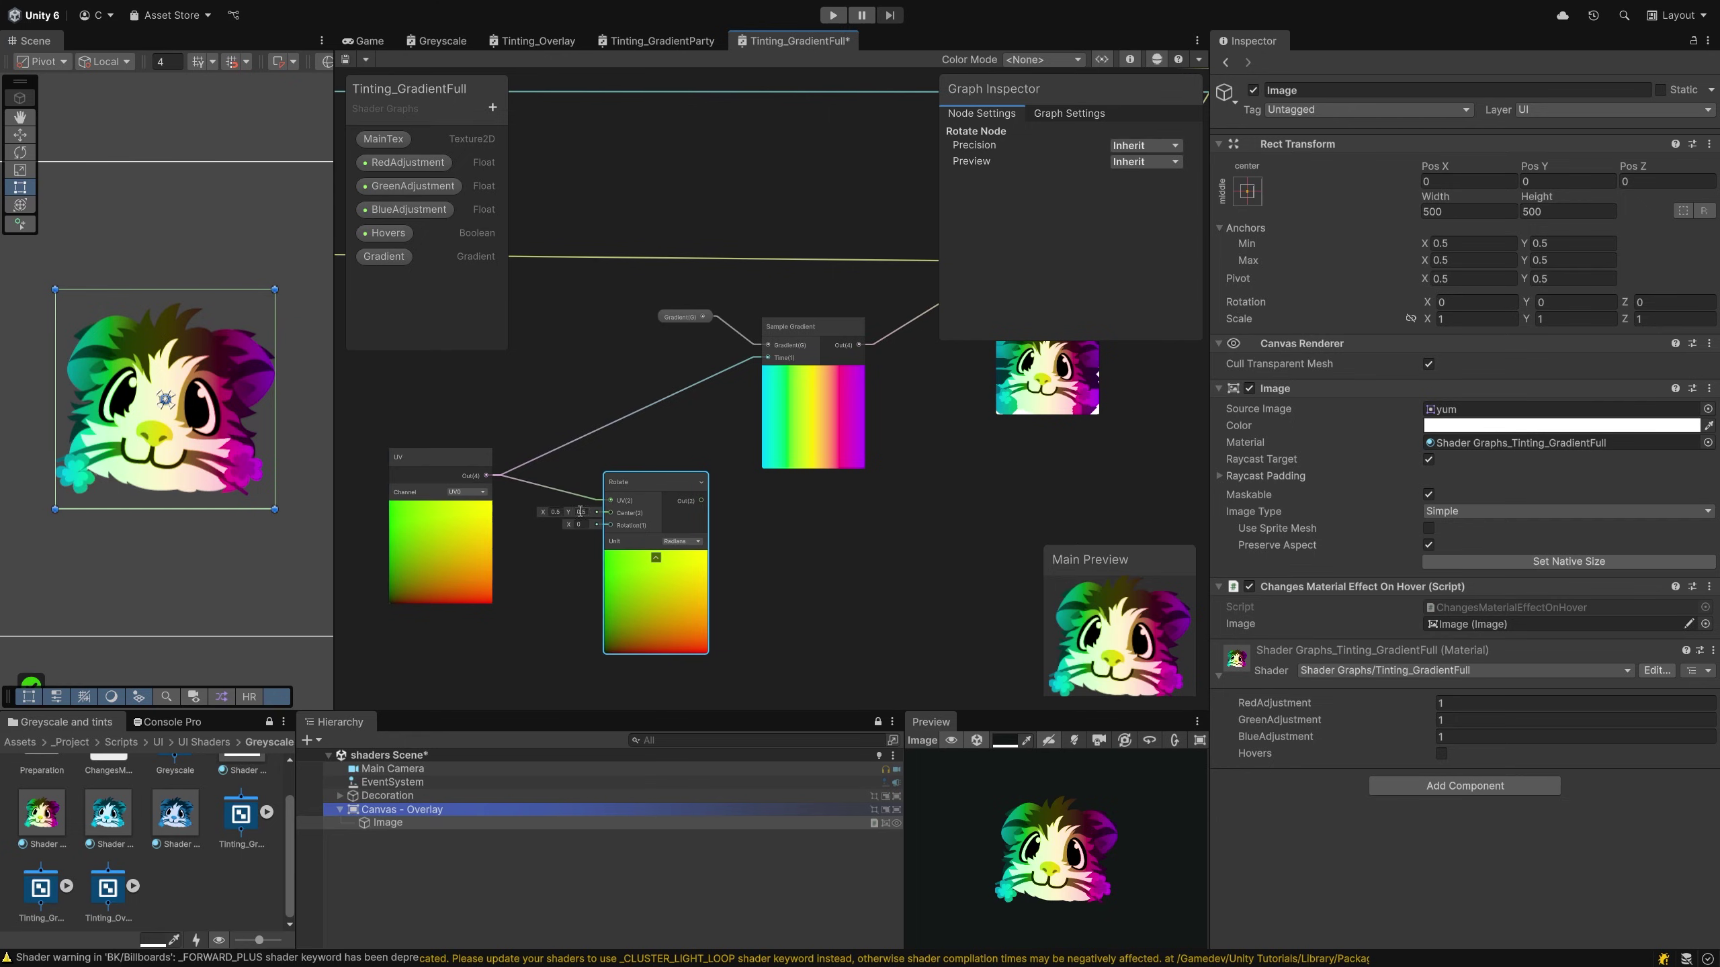
drag(702, 501, 767, 359)
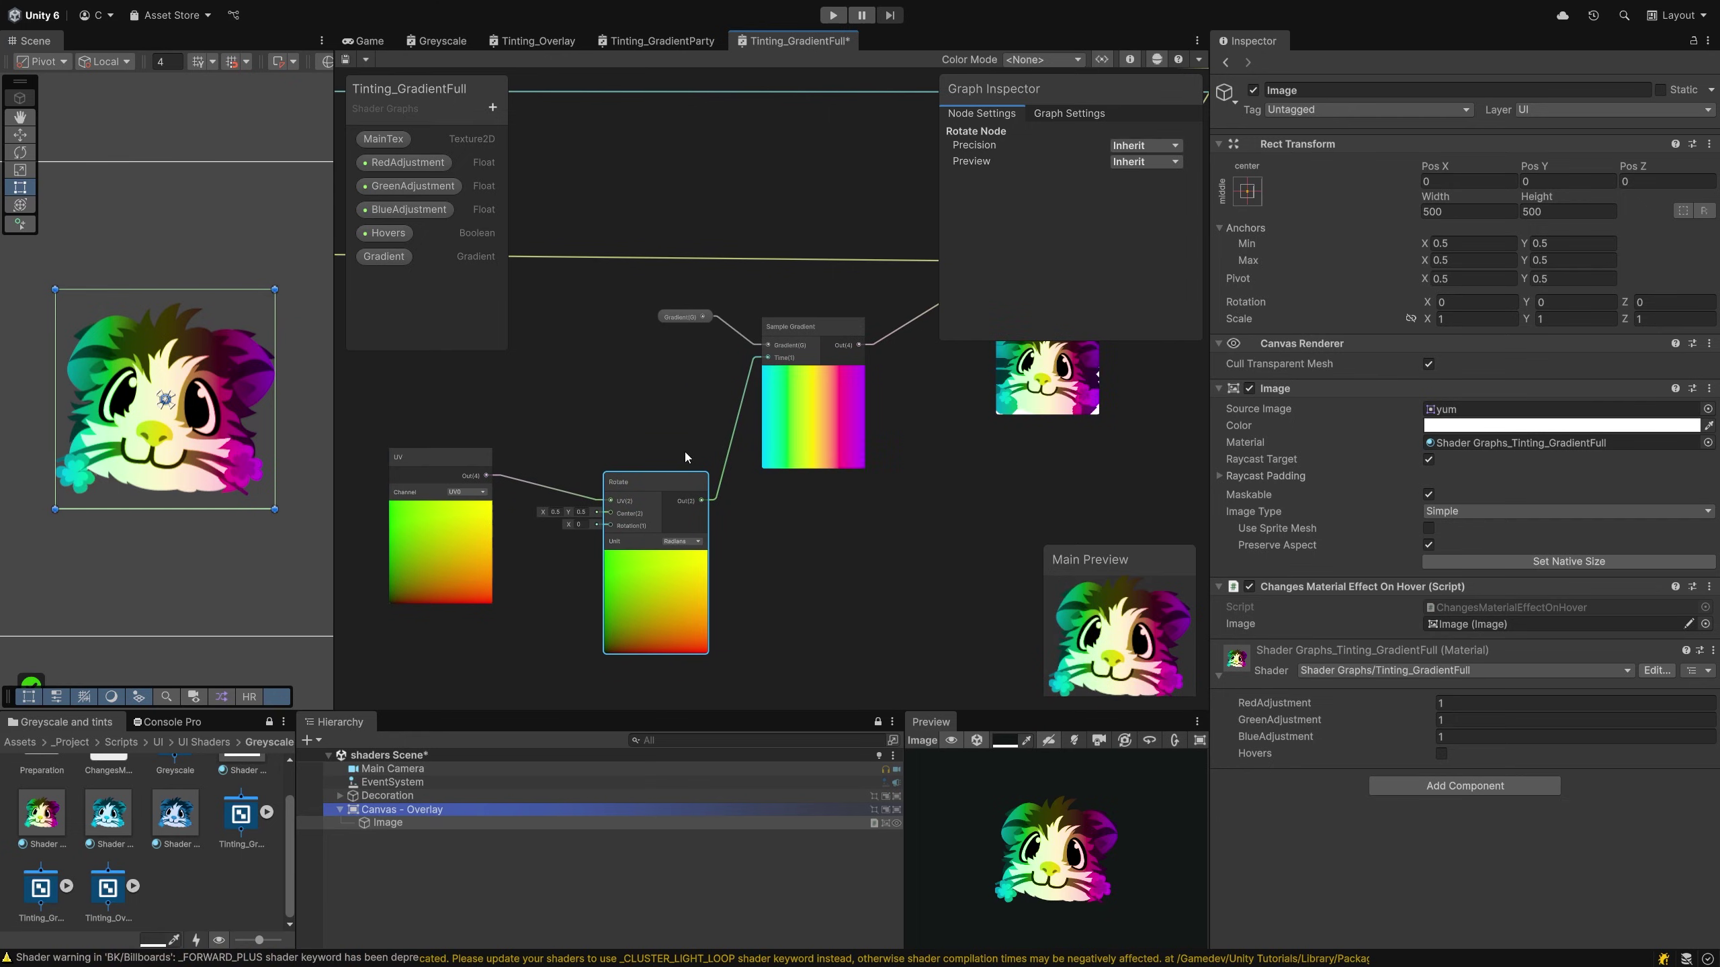
Add a Float property named Rotation and connect it to the Rotate node's rotation
click(492, 107)
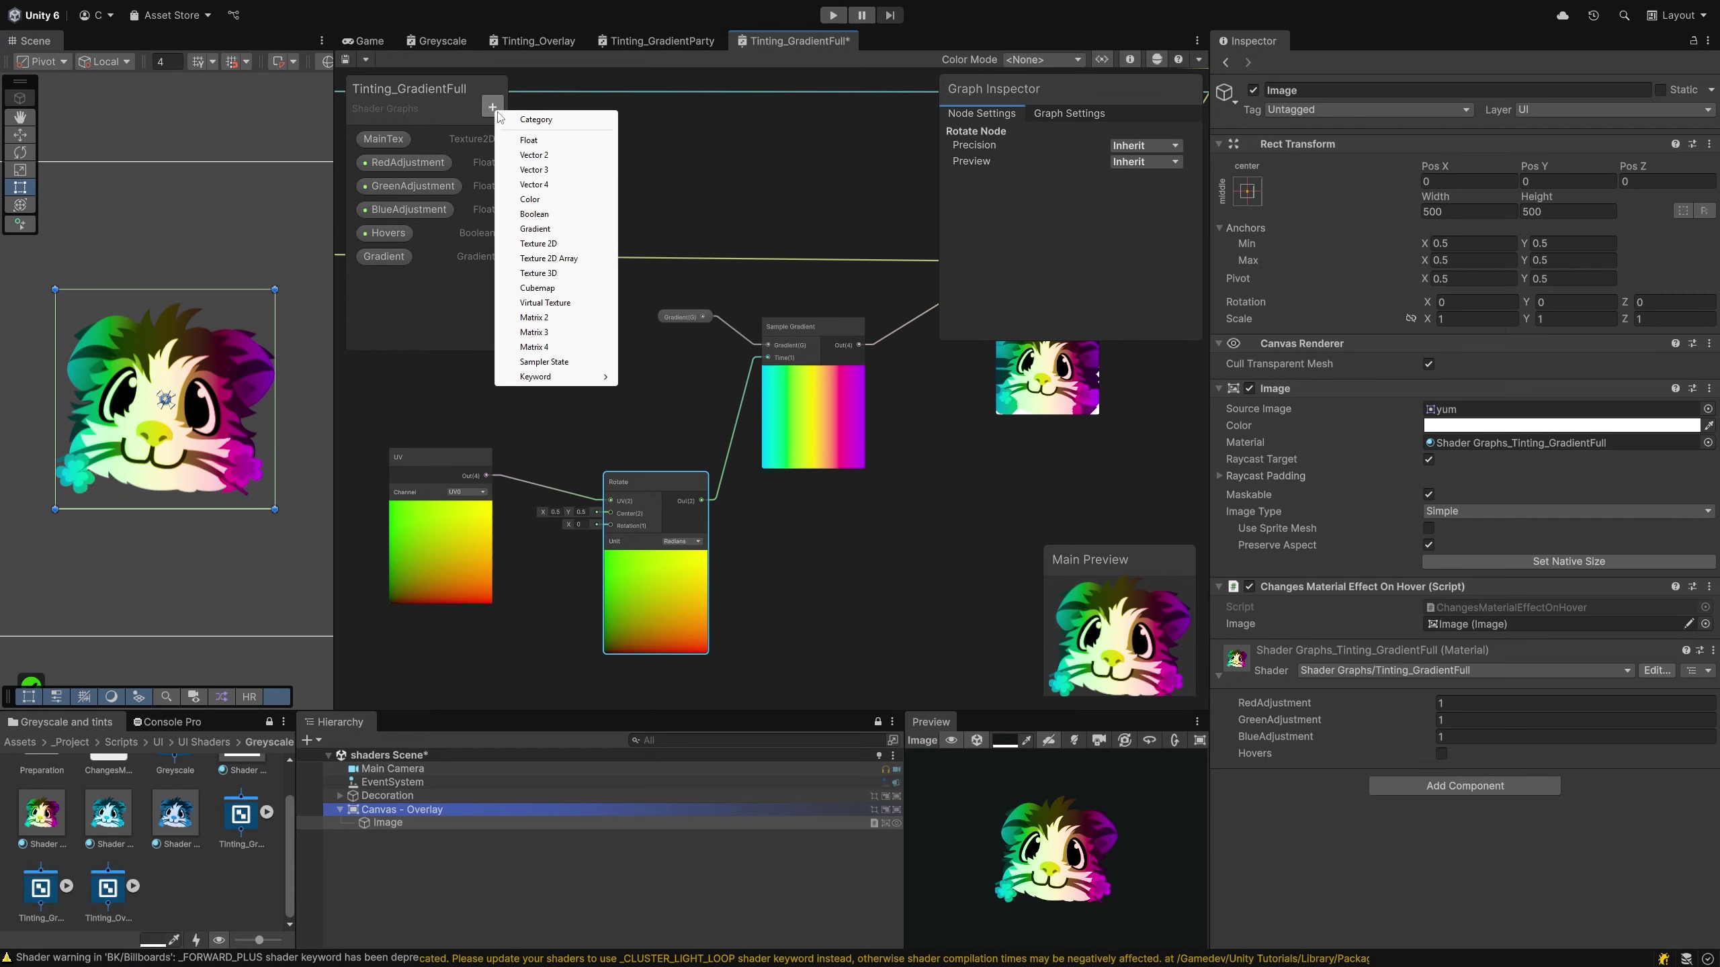
click(530, 139)
text(Rotation)
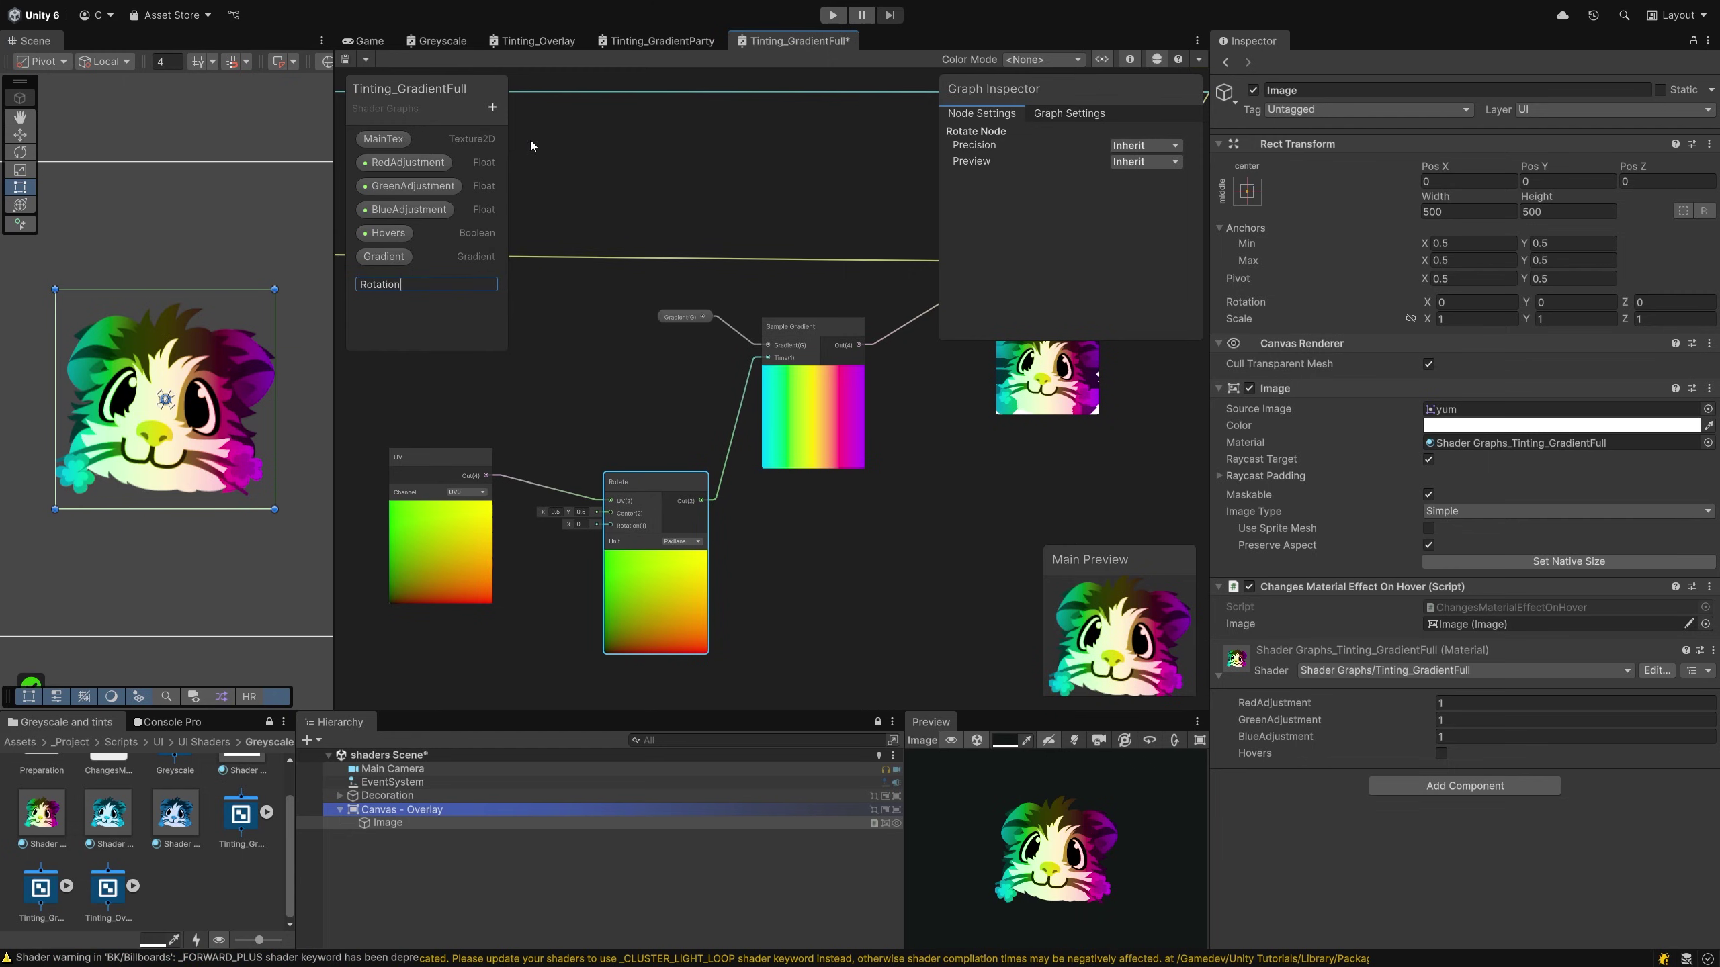
key(Return)
click(391, 280)
drag(391, 279, 610, 526)
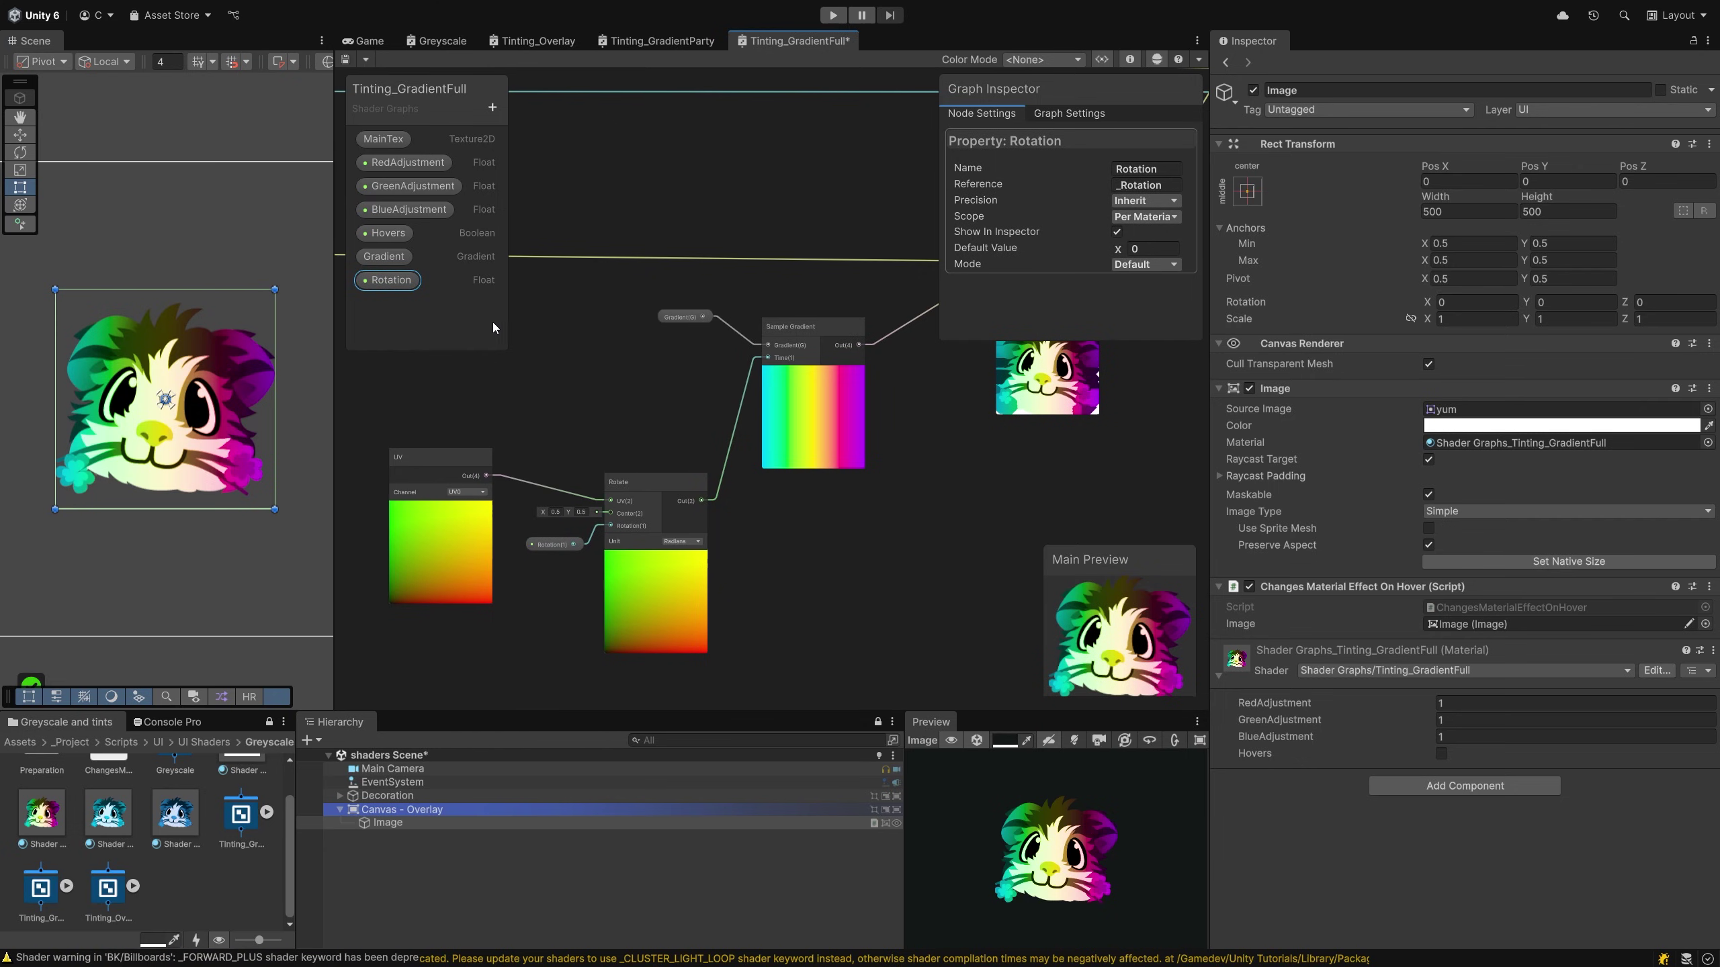
Make Rotation a 0–360 slider, set the Rotate node's unit to Degrees, and save
click(1144, 264)
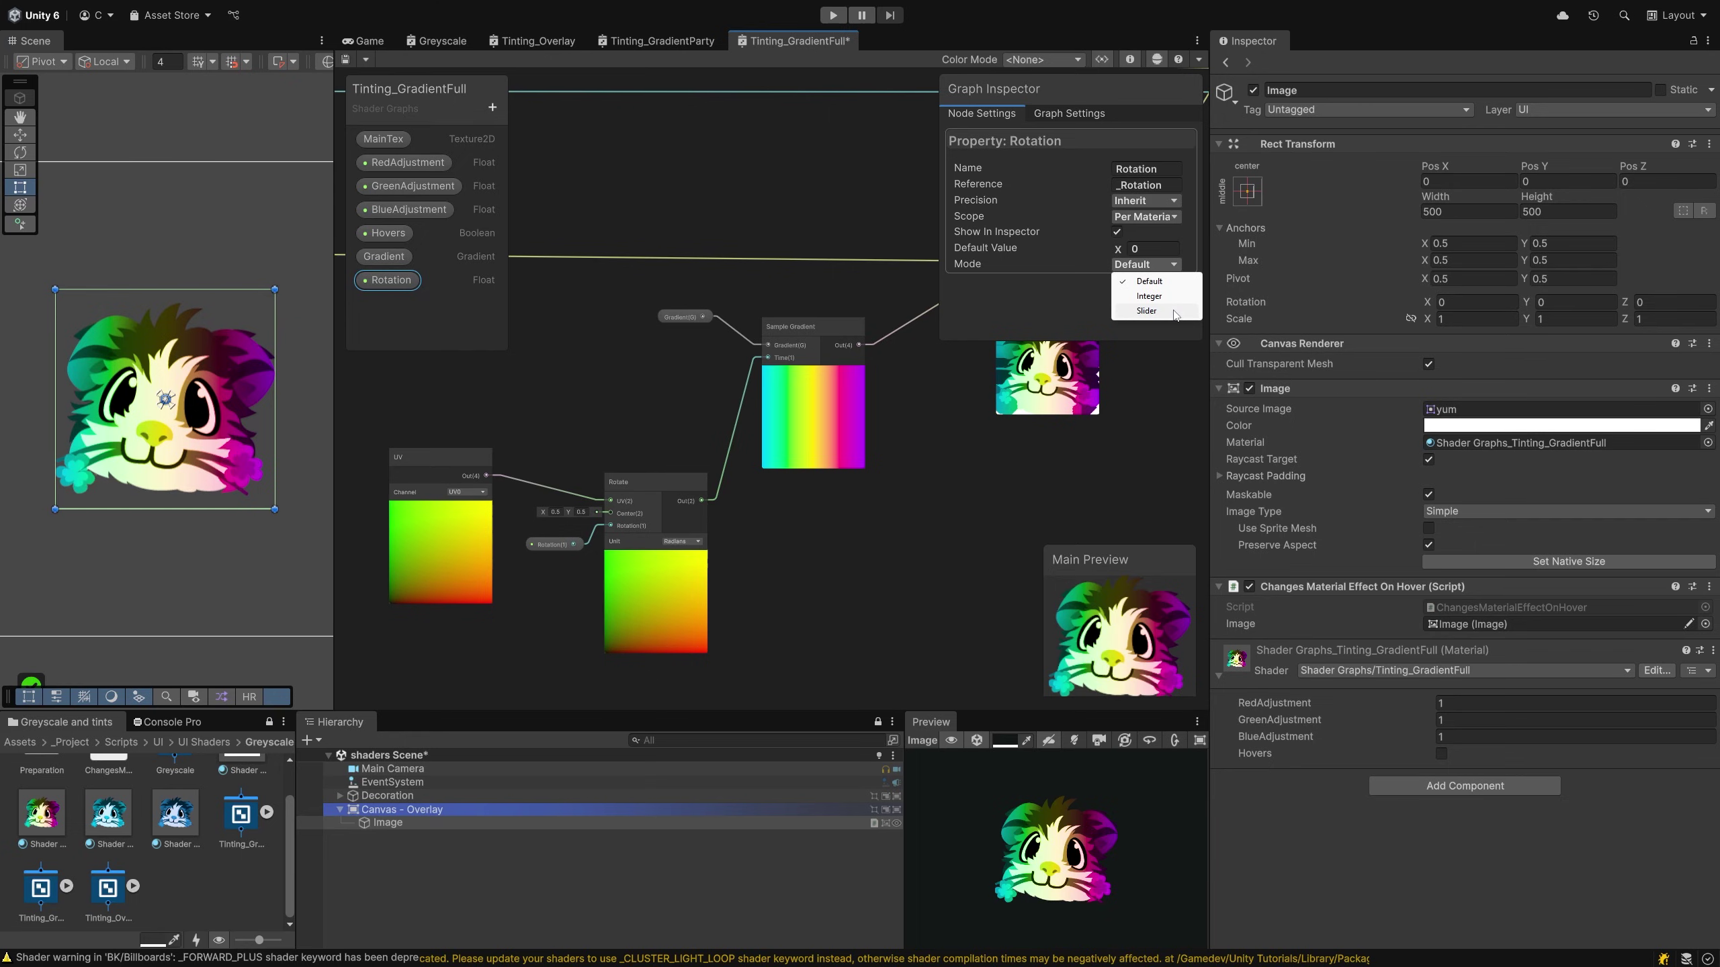
click(1144, 311)
text(360)
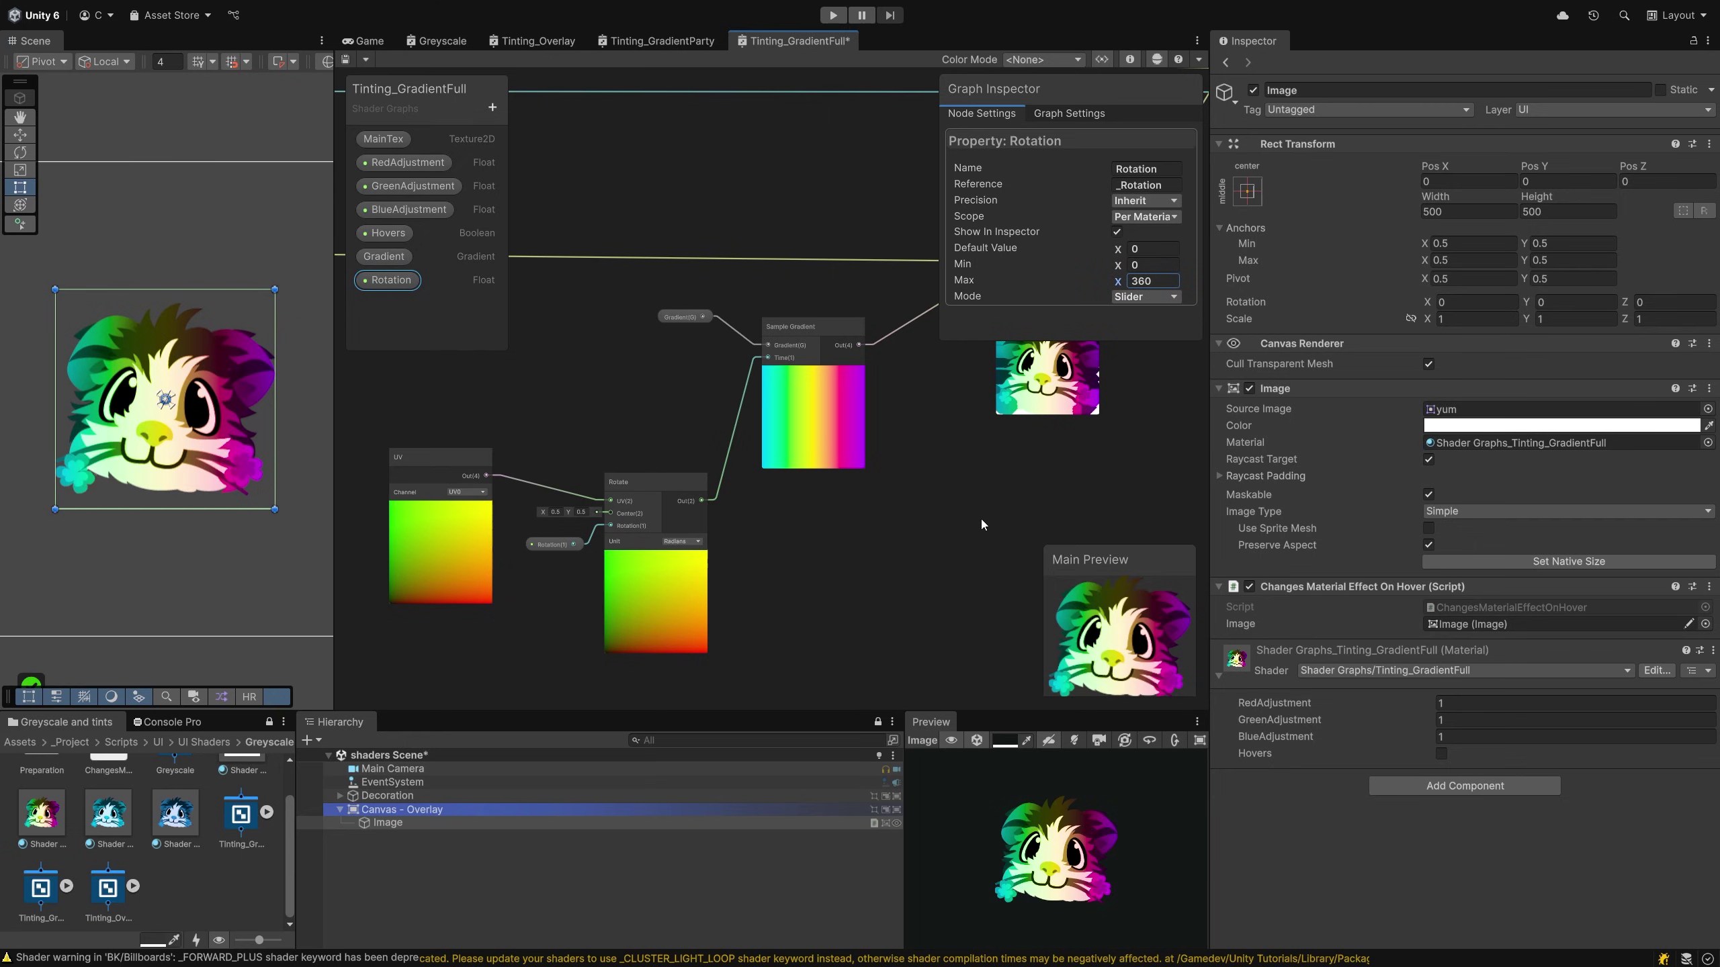
key(ctrl+s)
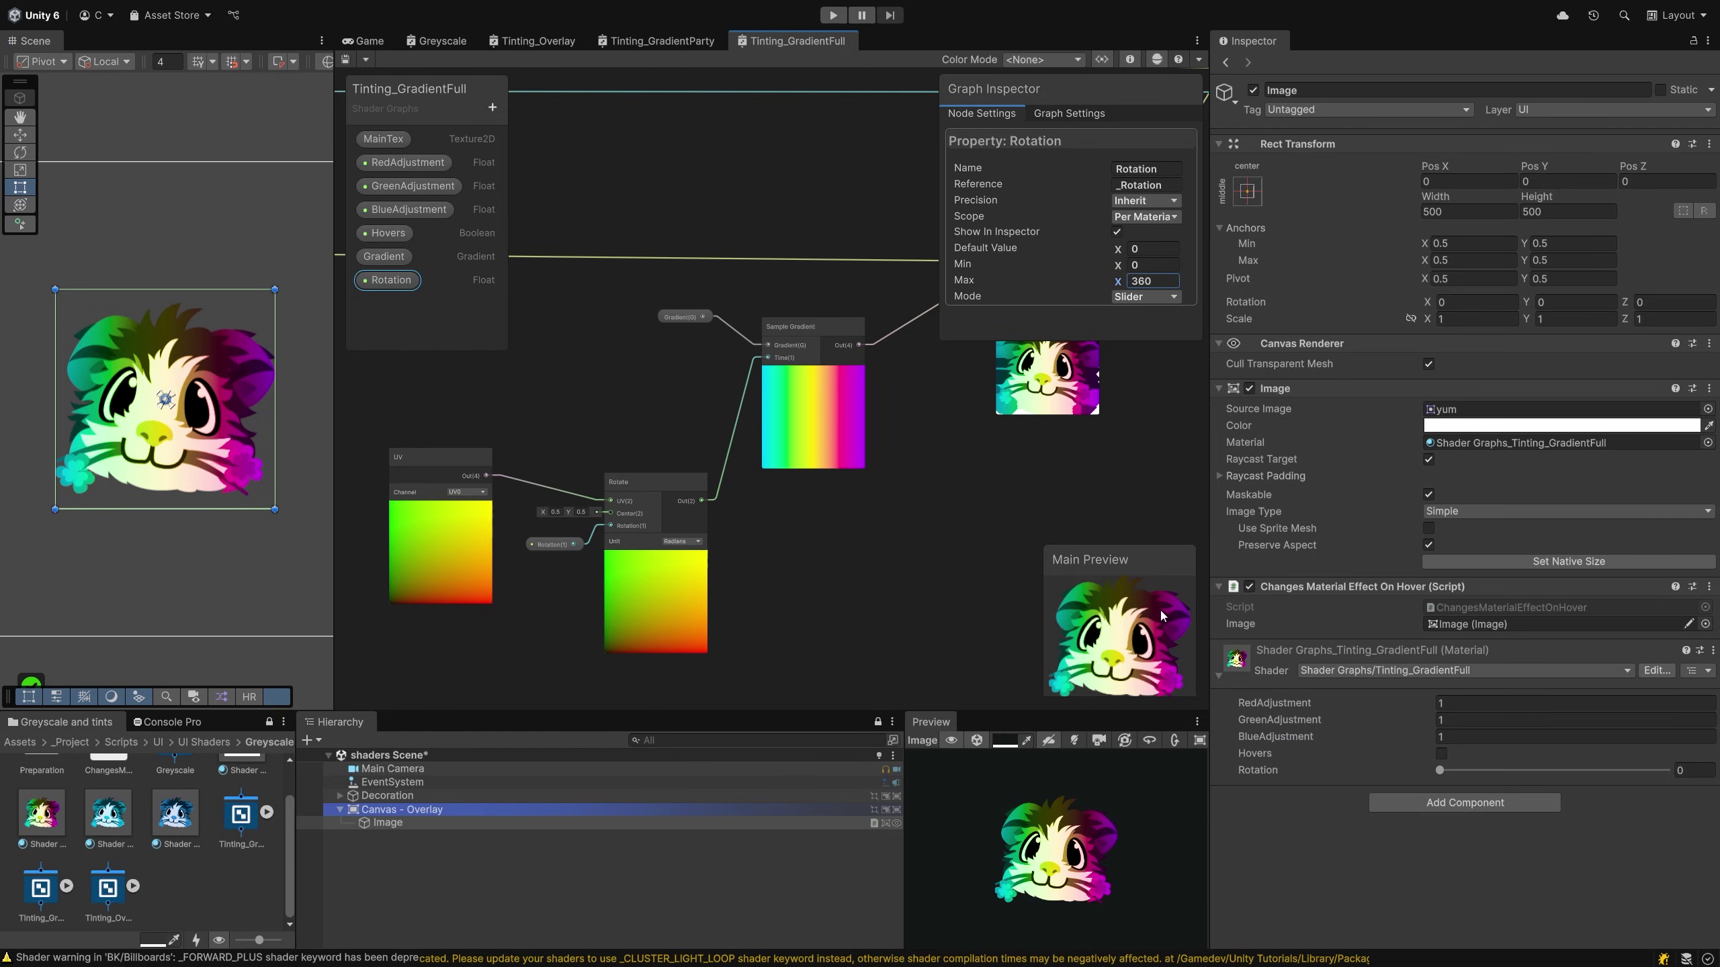
click(704, 543)
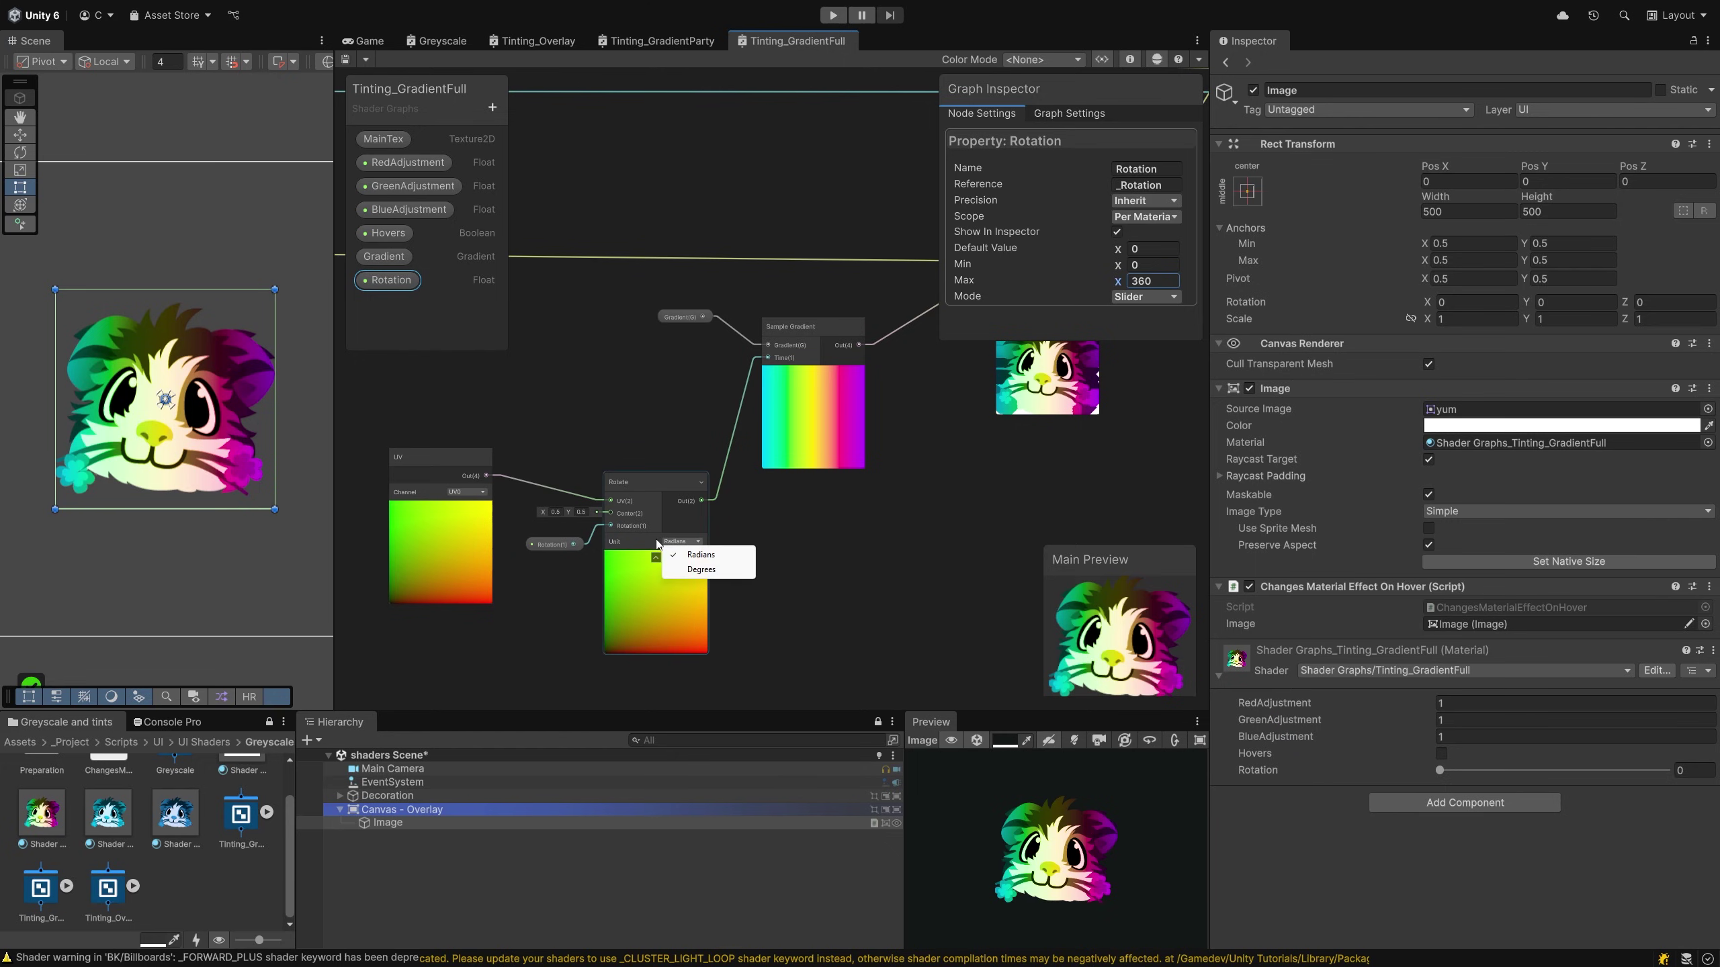
click(701, 570)
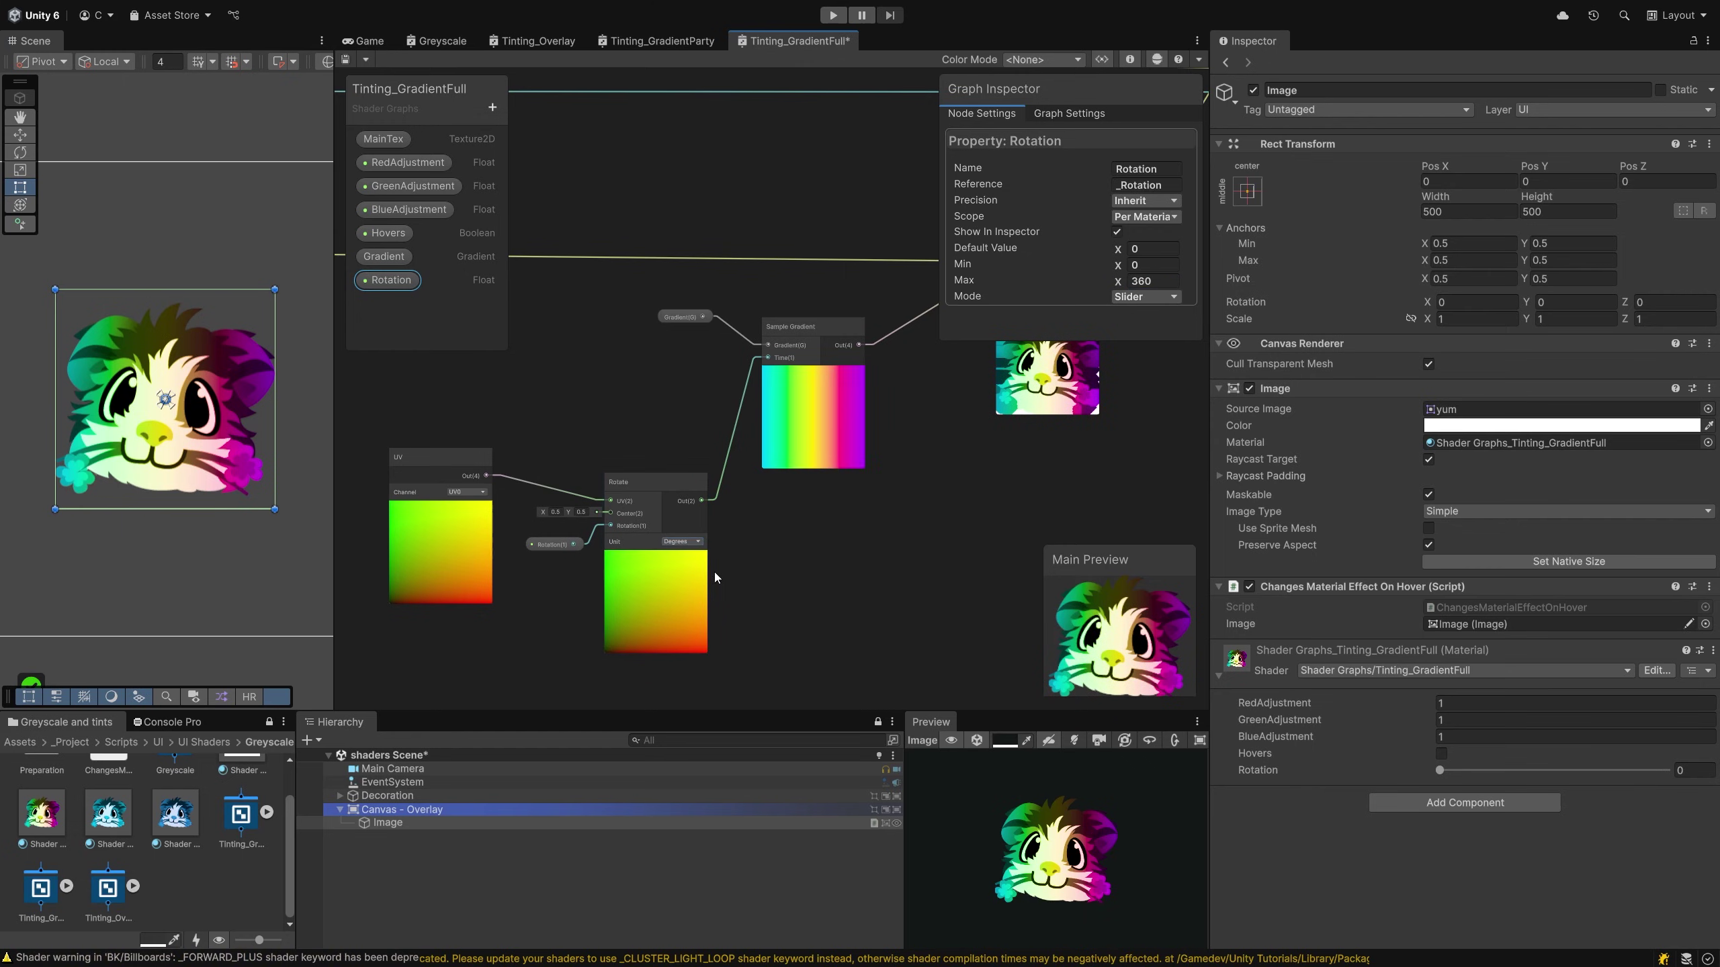
key(ctrl+s)
Test the material's Rotation slider, then review the Gradient and MainTex property settings
drag(1440, 771, 1384, 772)
click(365, 259)
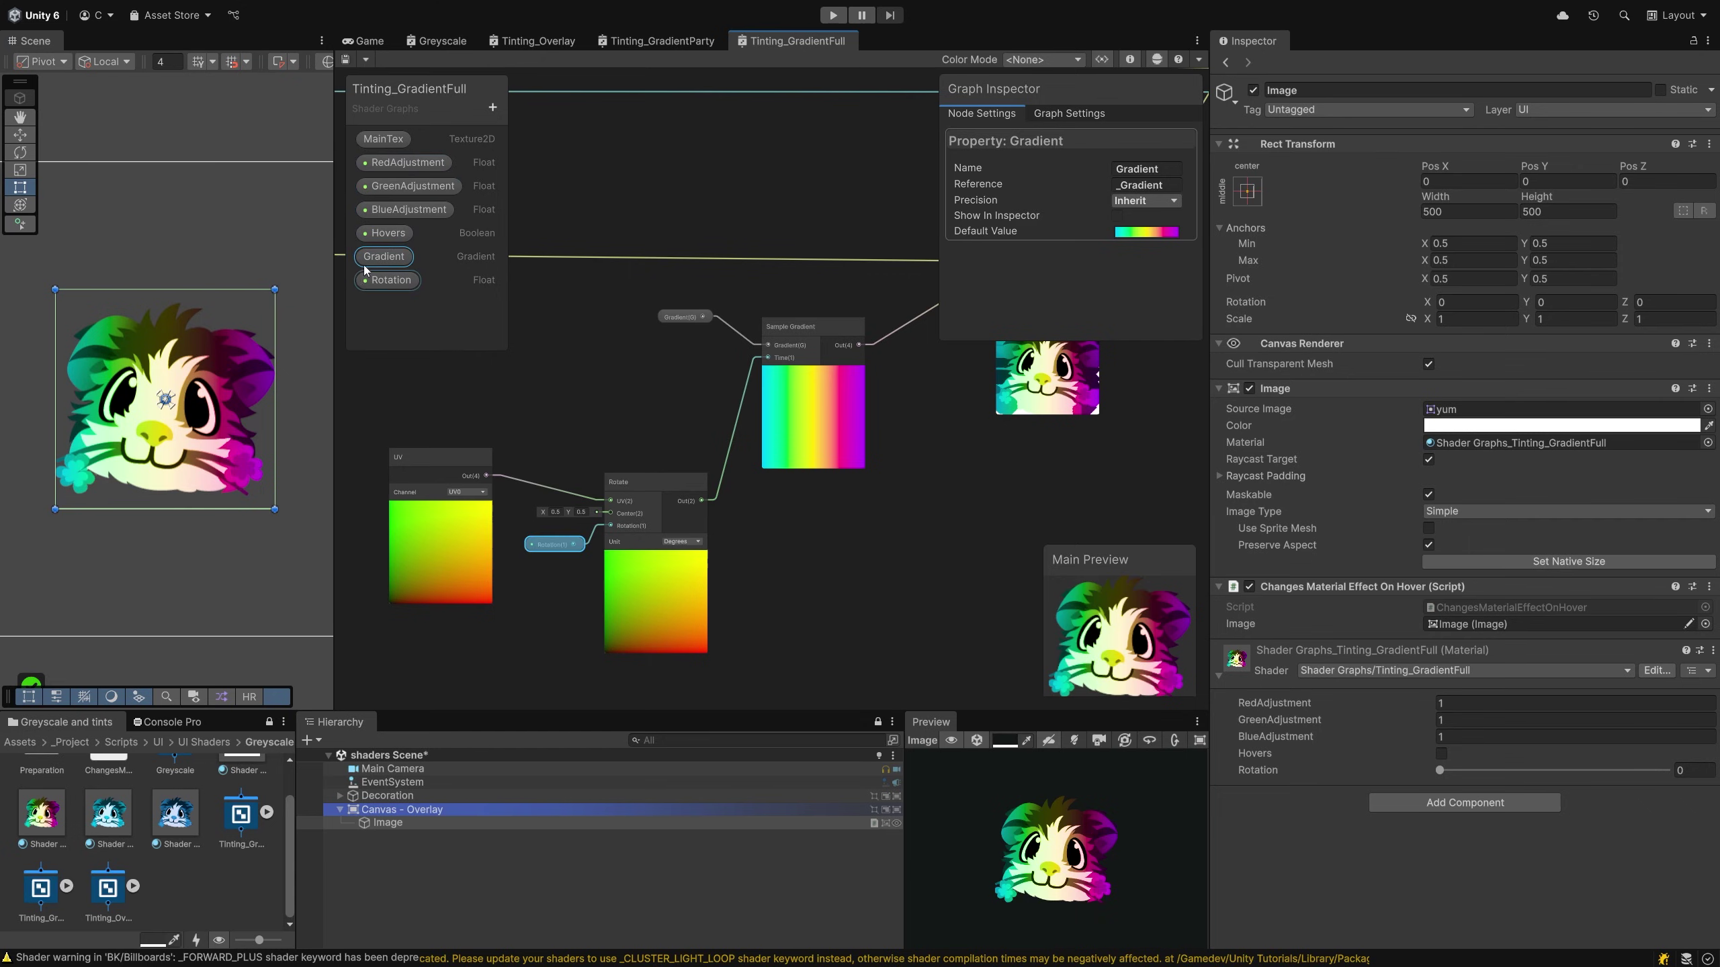
click(383, 139)
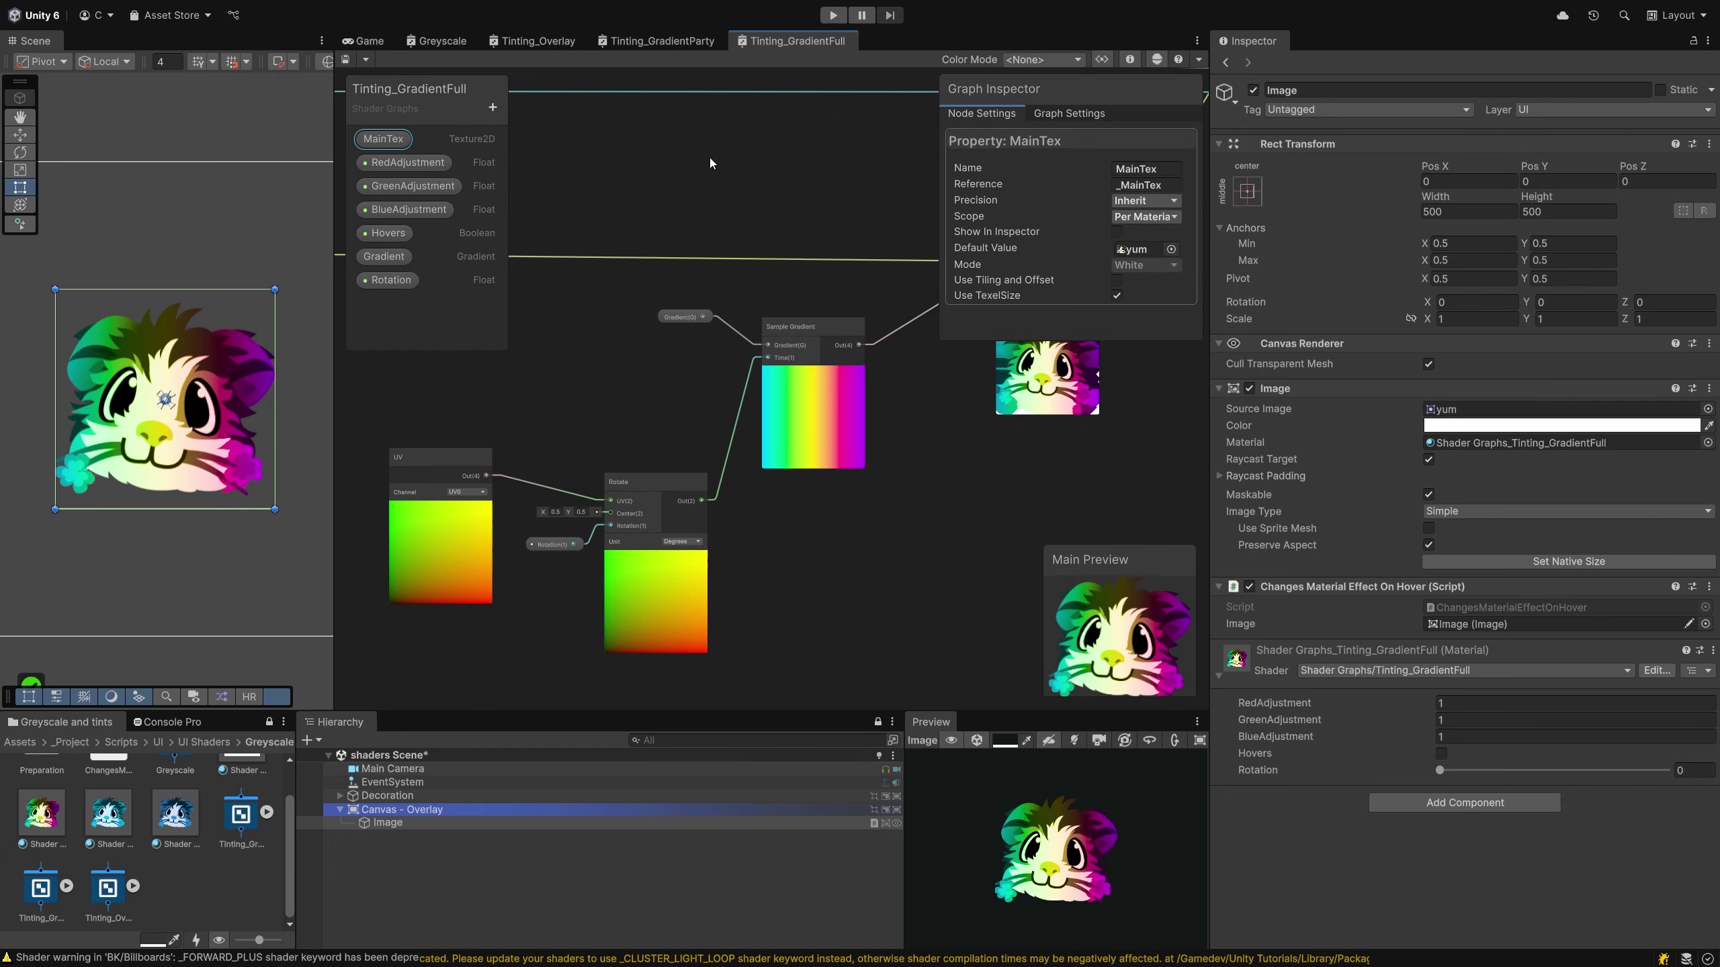
click(381, 258)
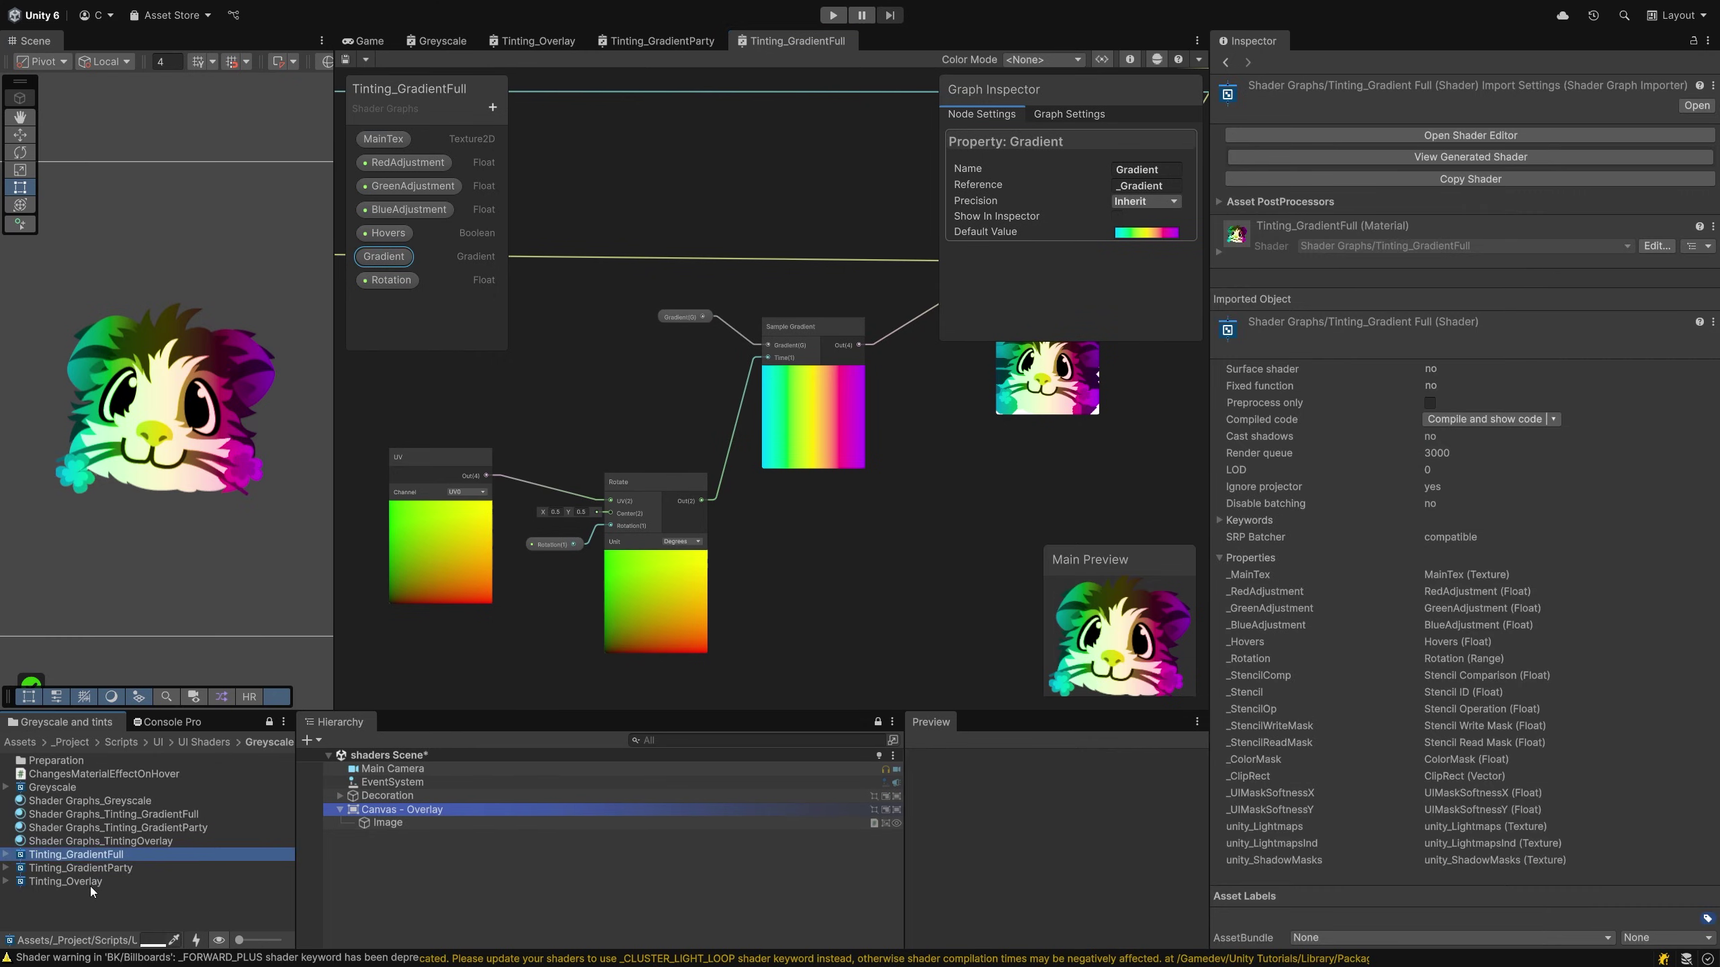
Rename the shader copy to Tinting_GradientFull_Workaround and create a material from it
click(129, 867)
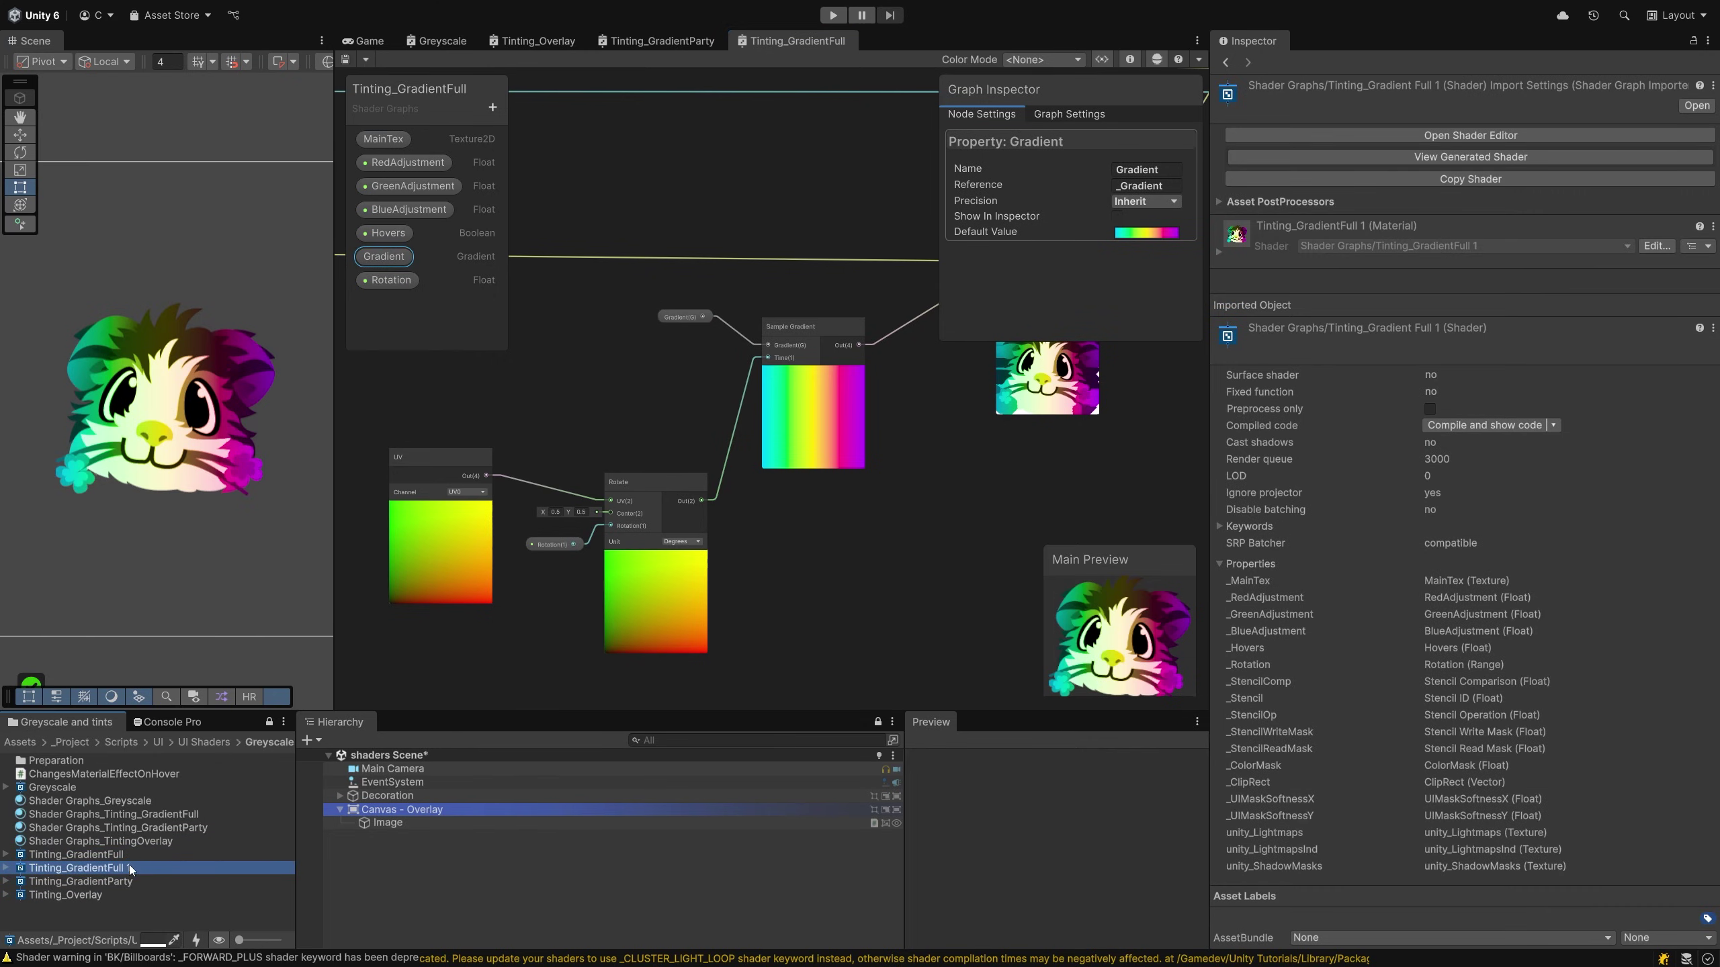
text(_Workaround)
key(Return)
right_click(167, 870)
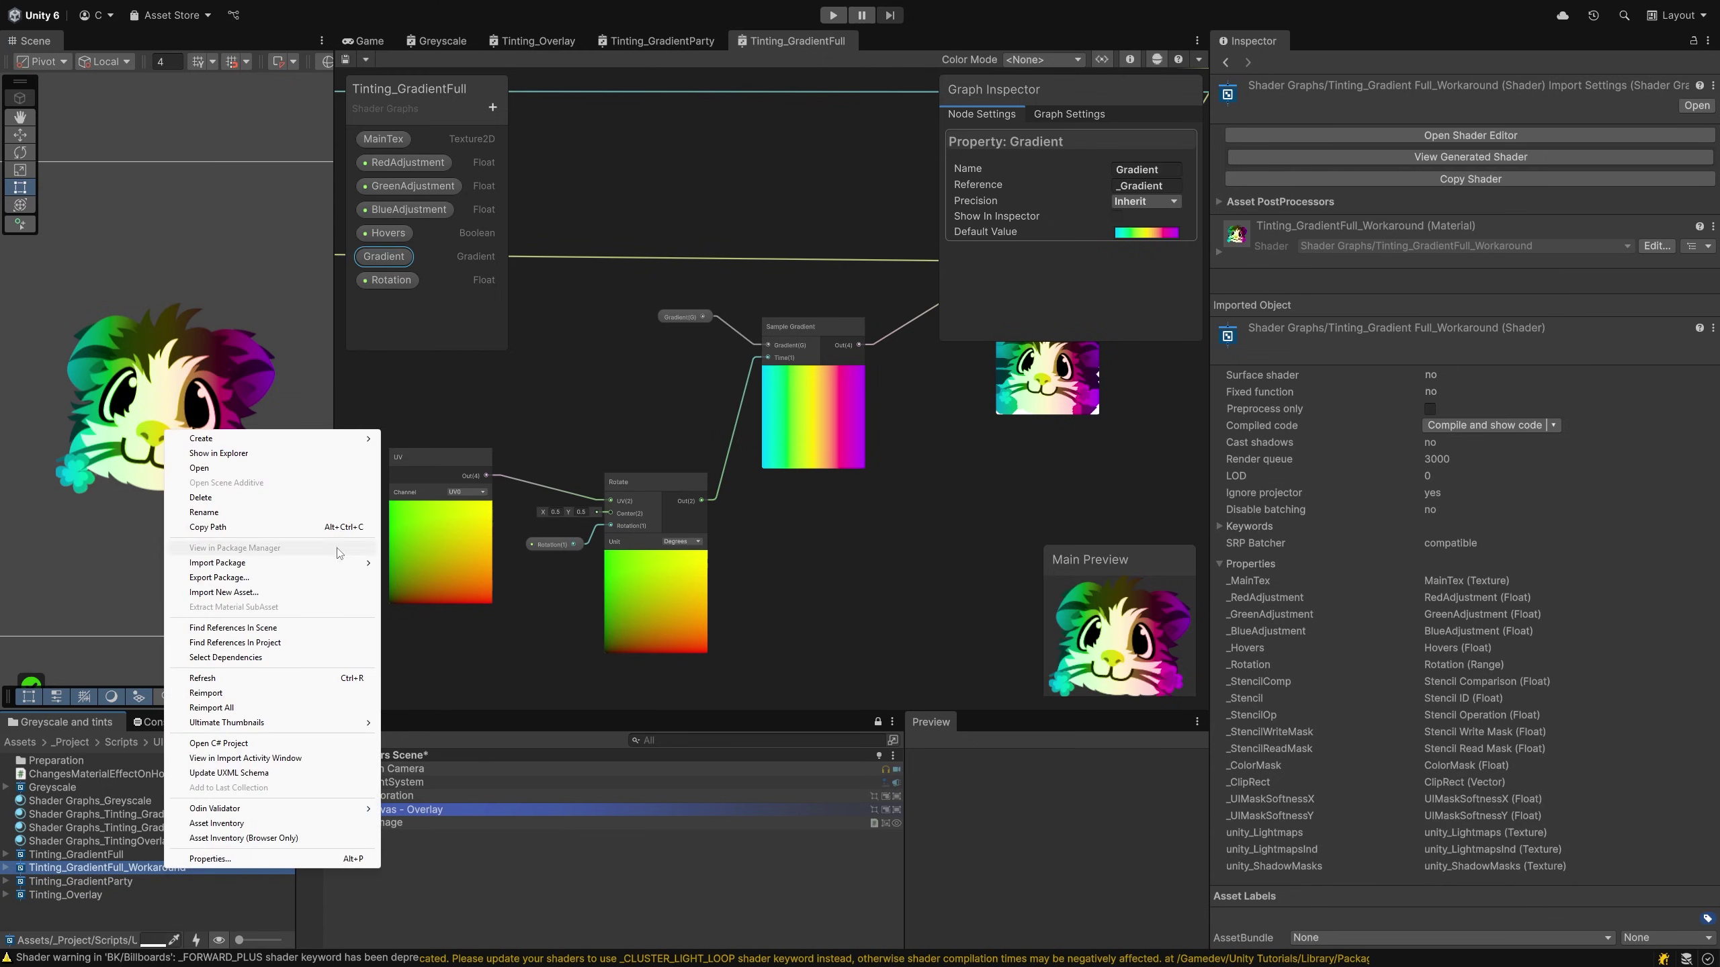
click(452, 405)
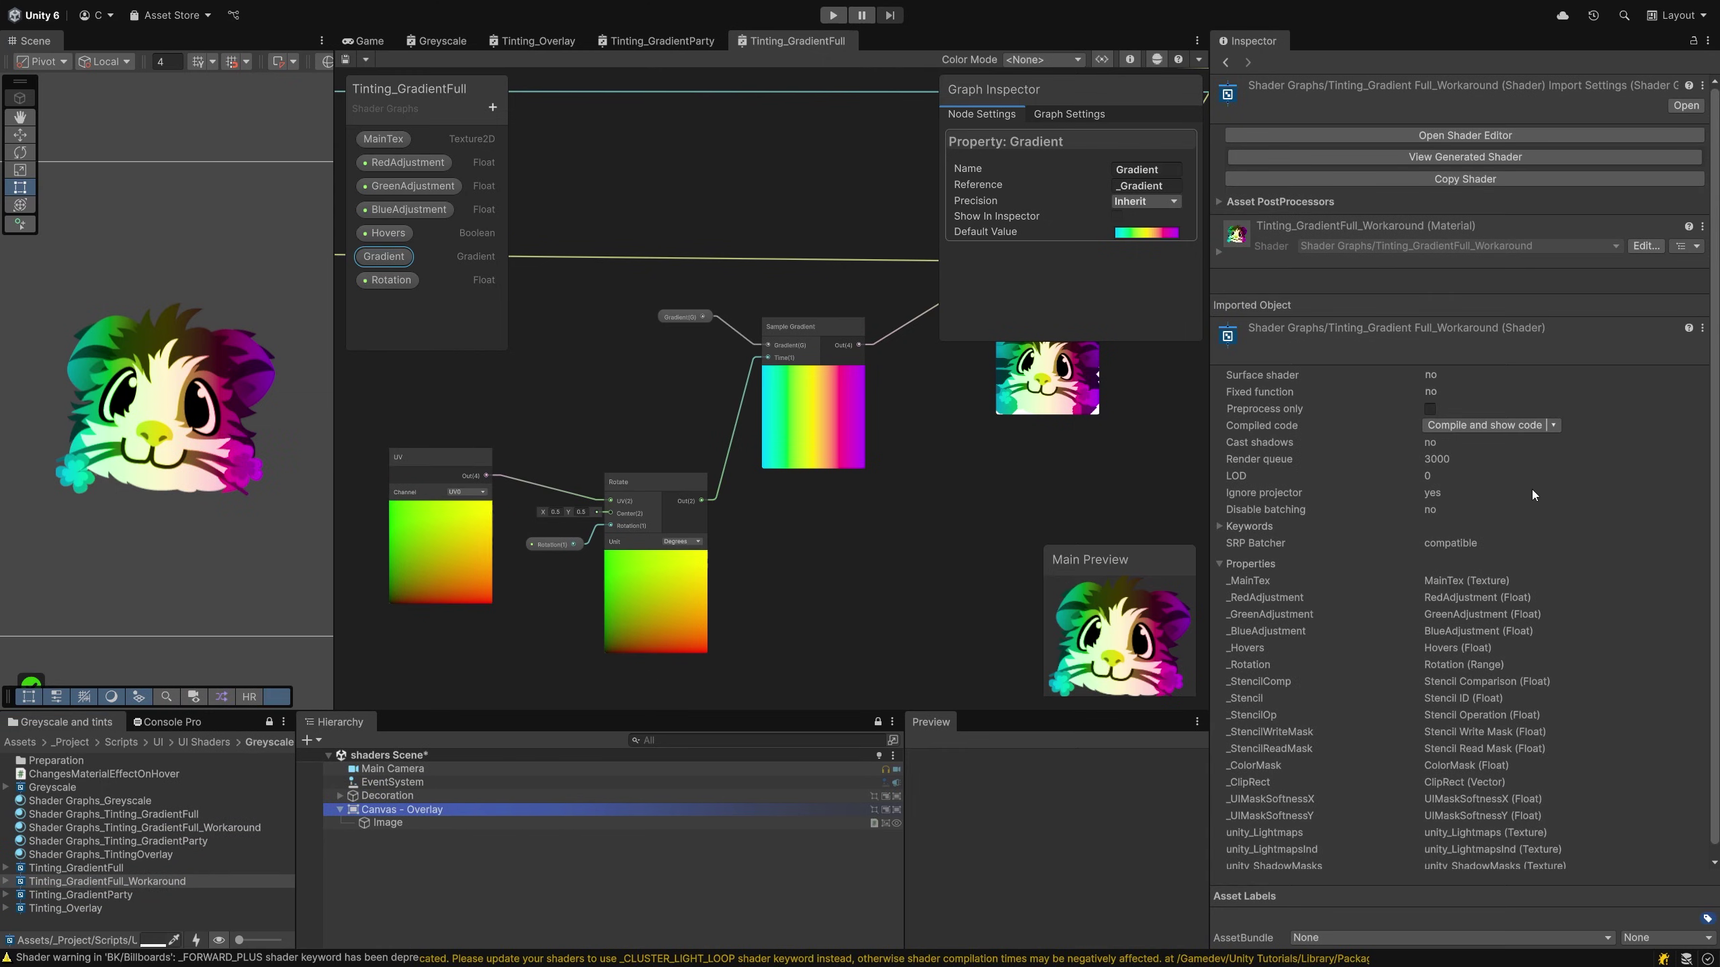
Open the Tinting_GradientFull_Workaround graph and frame its Sample Gradient nodes
click(1465, 135)
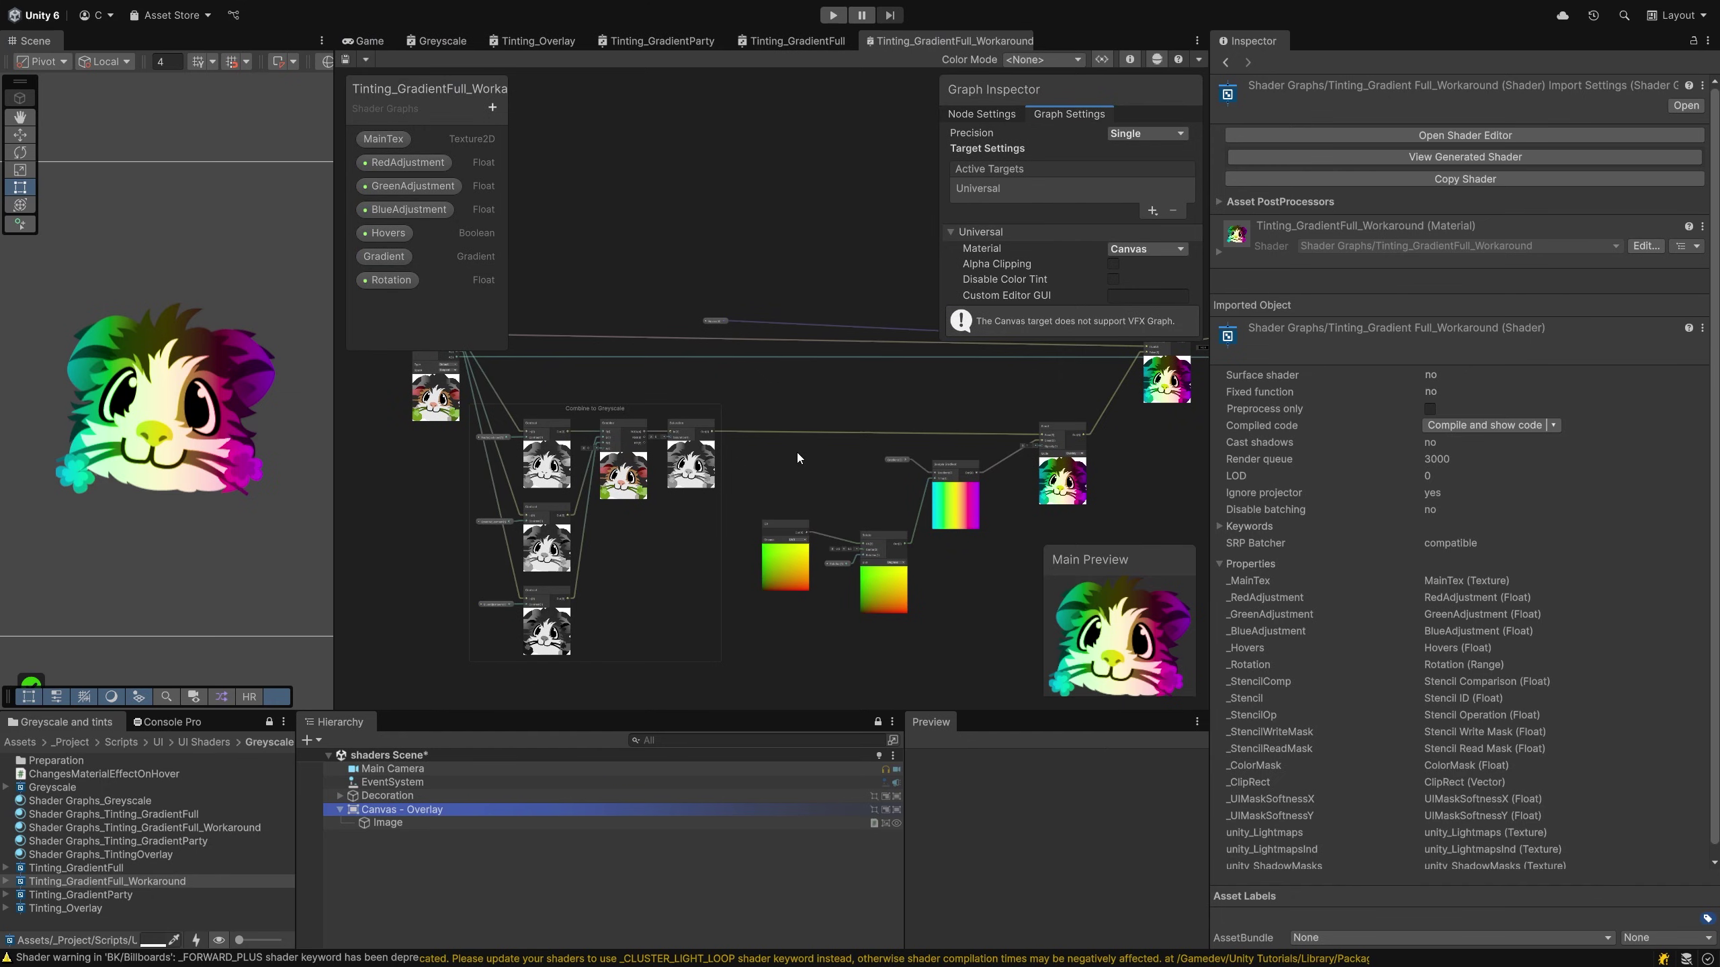
middle_drag(796, 458, 608, 441)
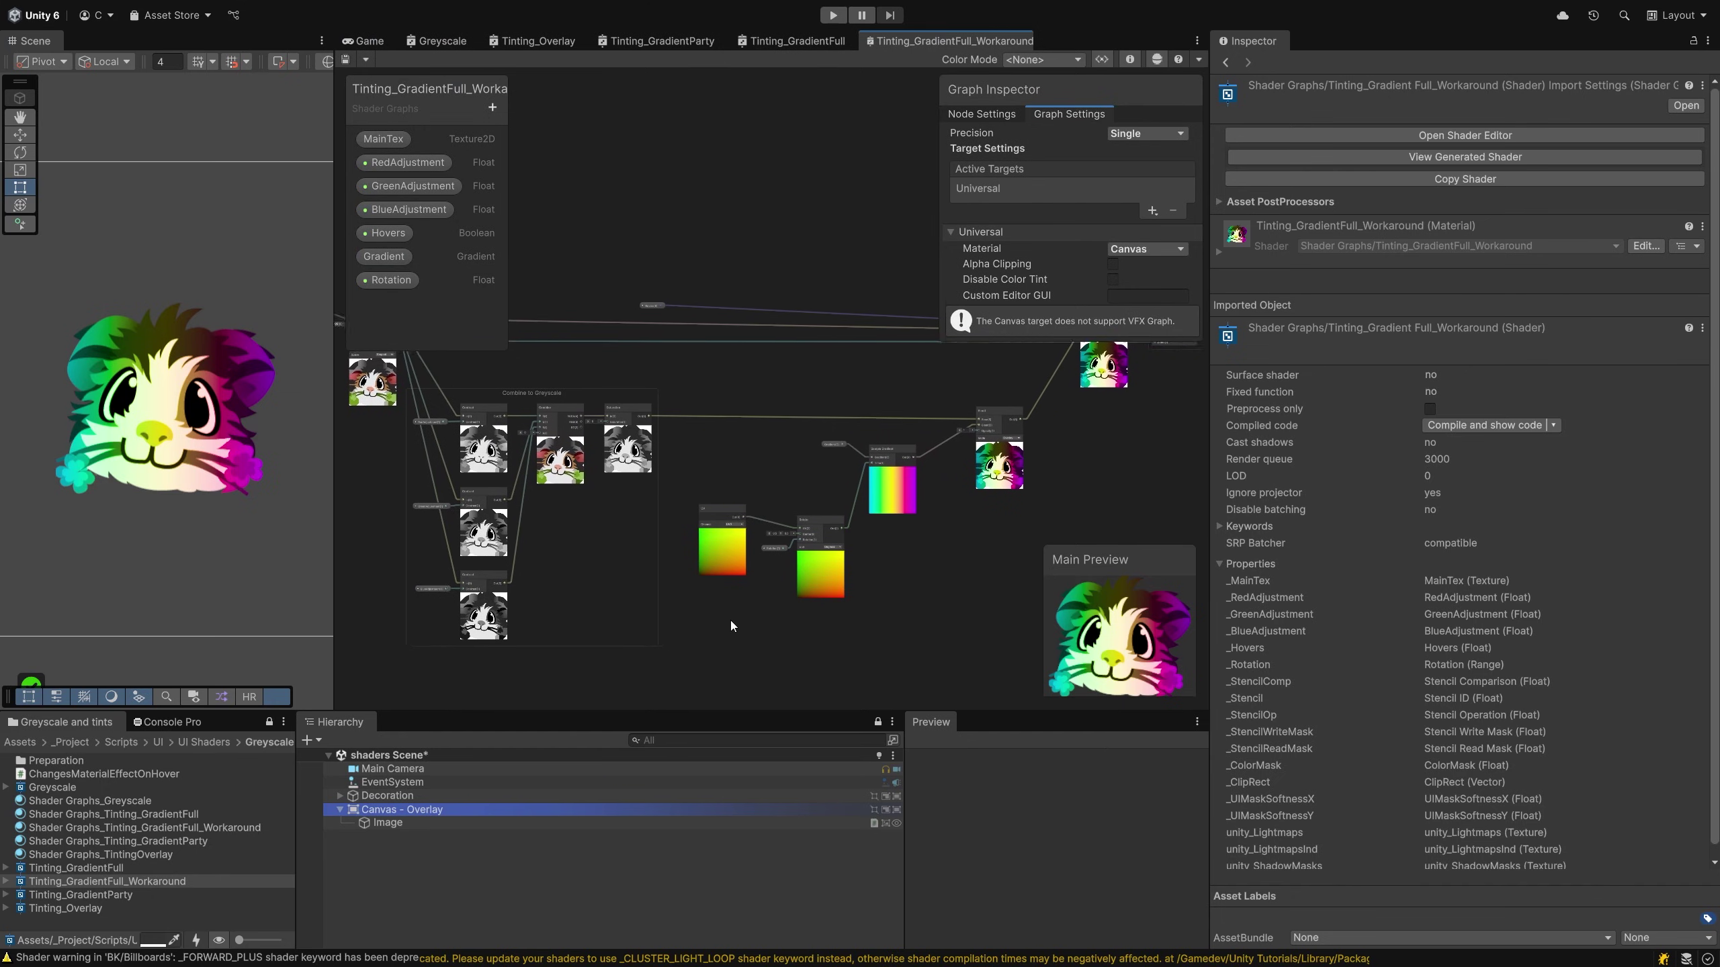
scroll(732, 466, up, 6)
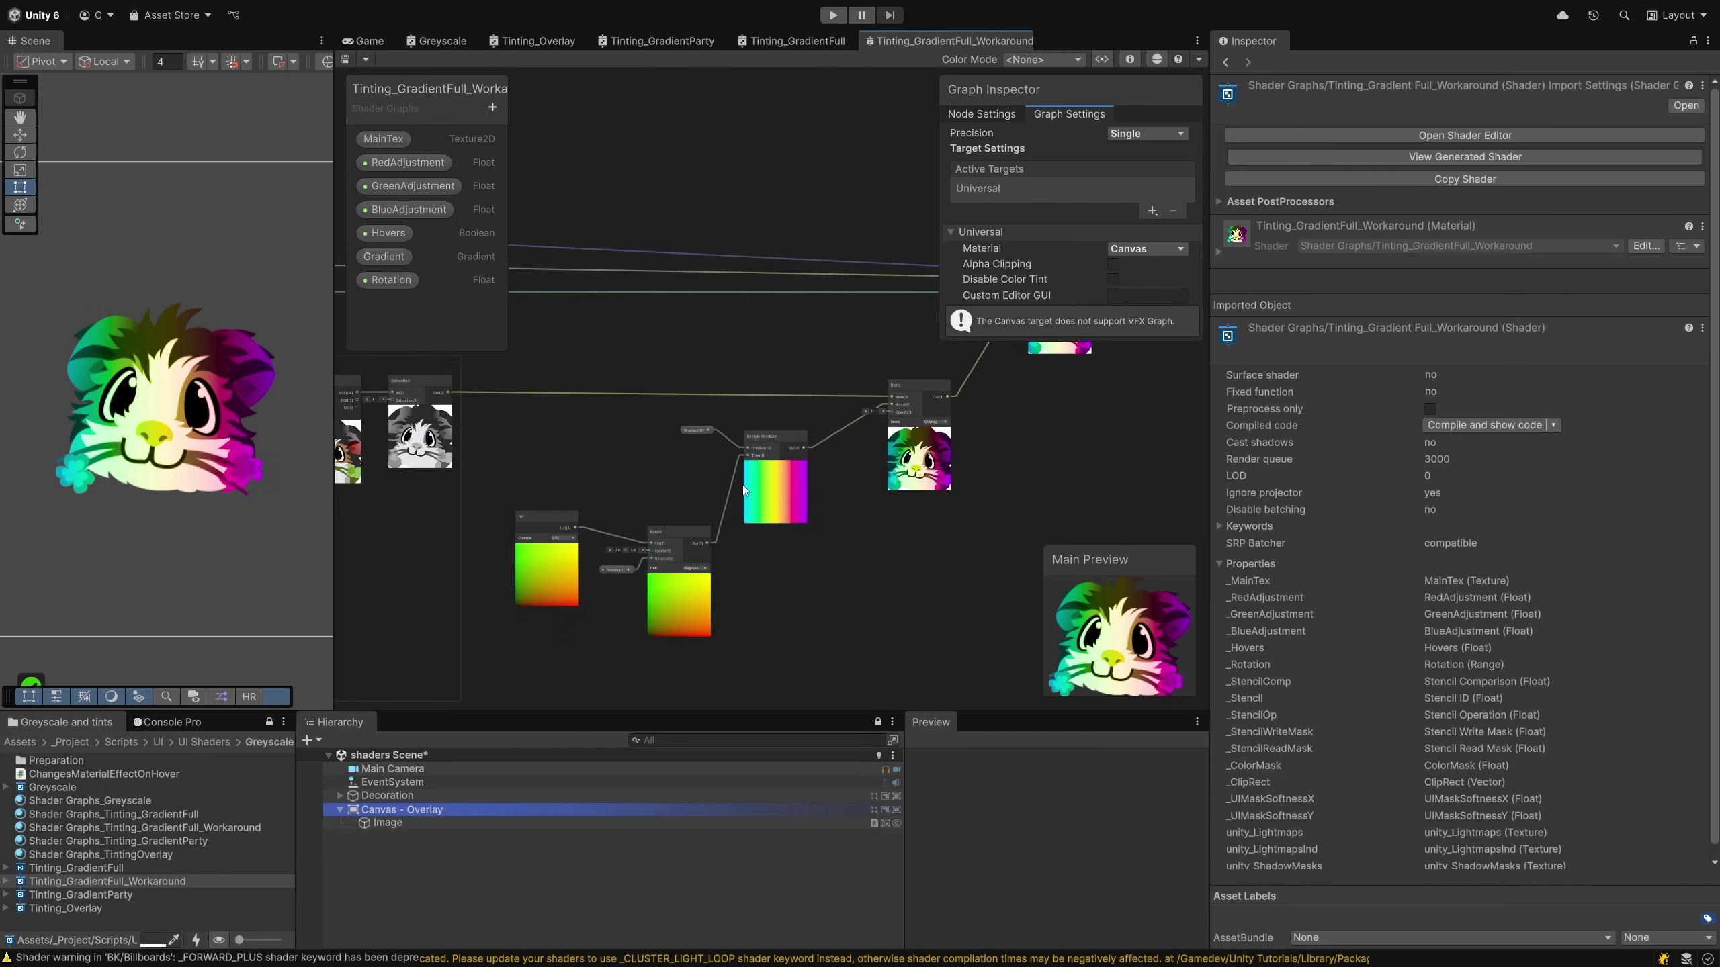
Delete the Gradient gradient property and the Sample Gradient node
click(383, 257)
key(Delete)
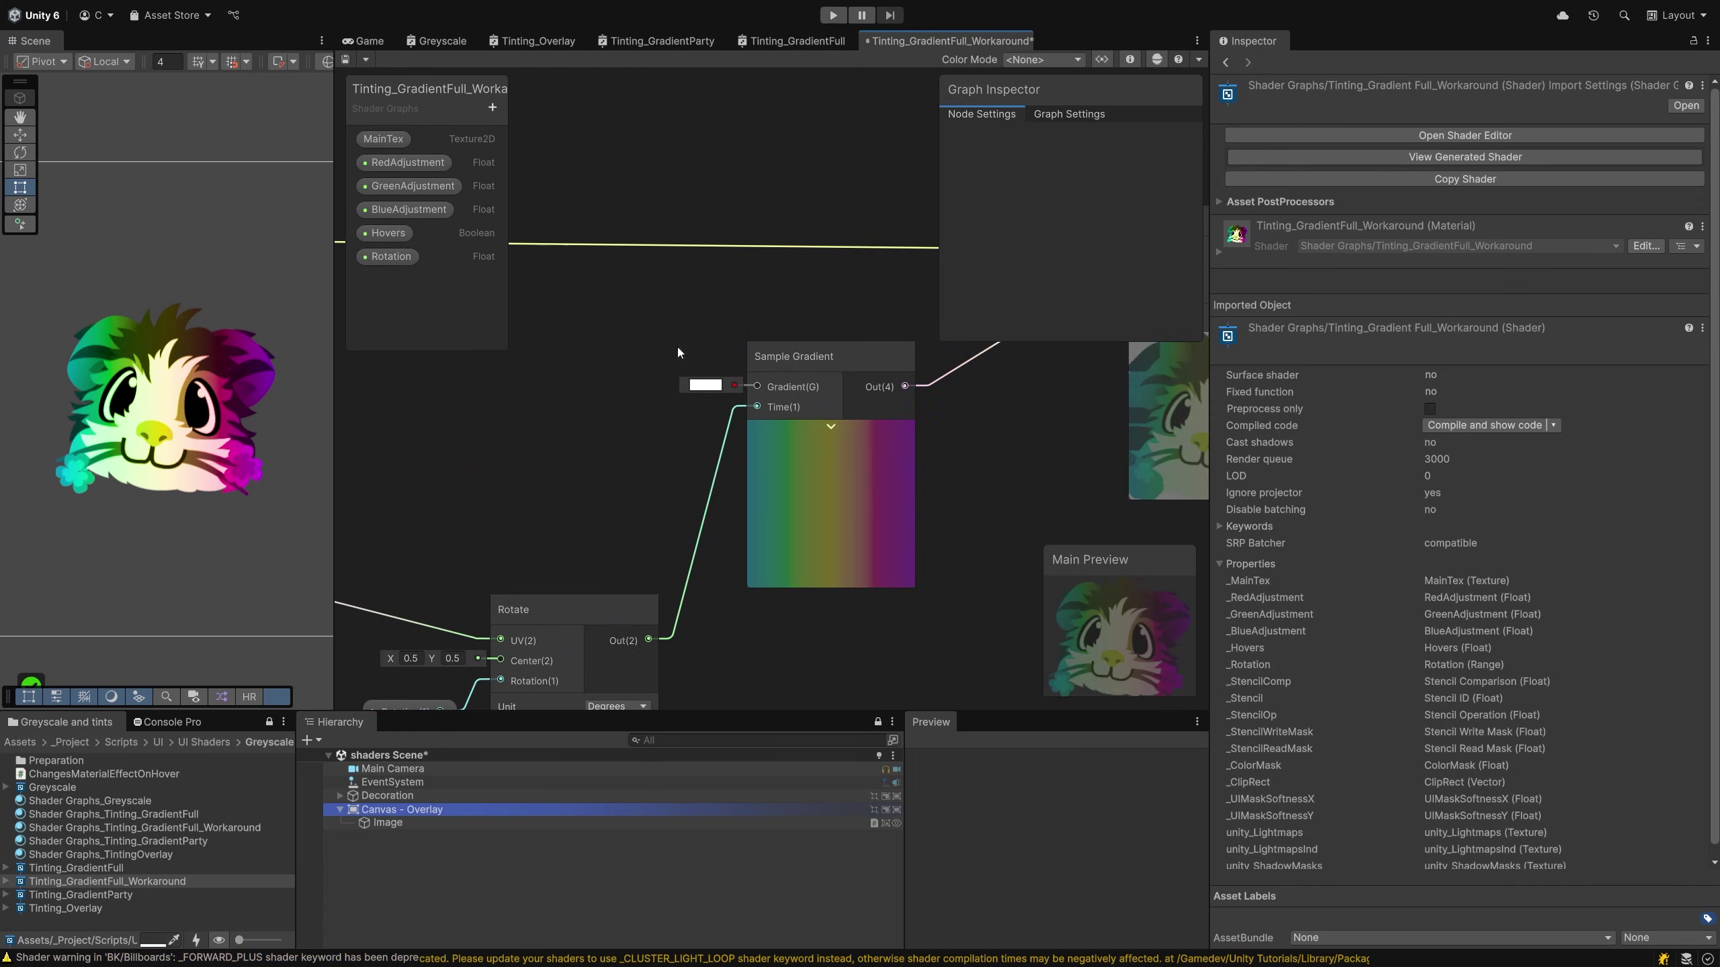
click(814, 353)
key(Delete)
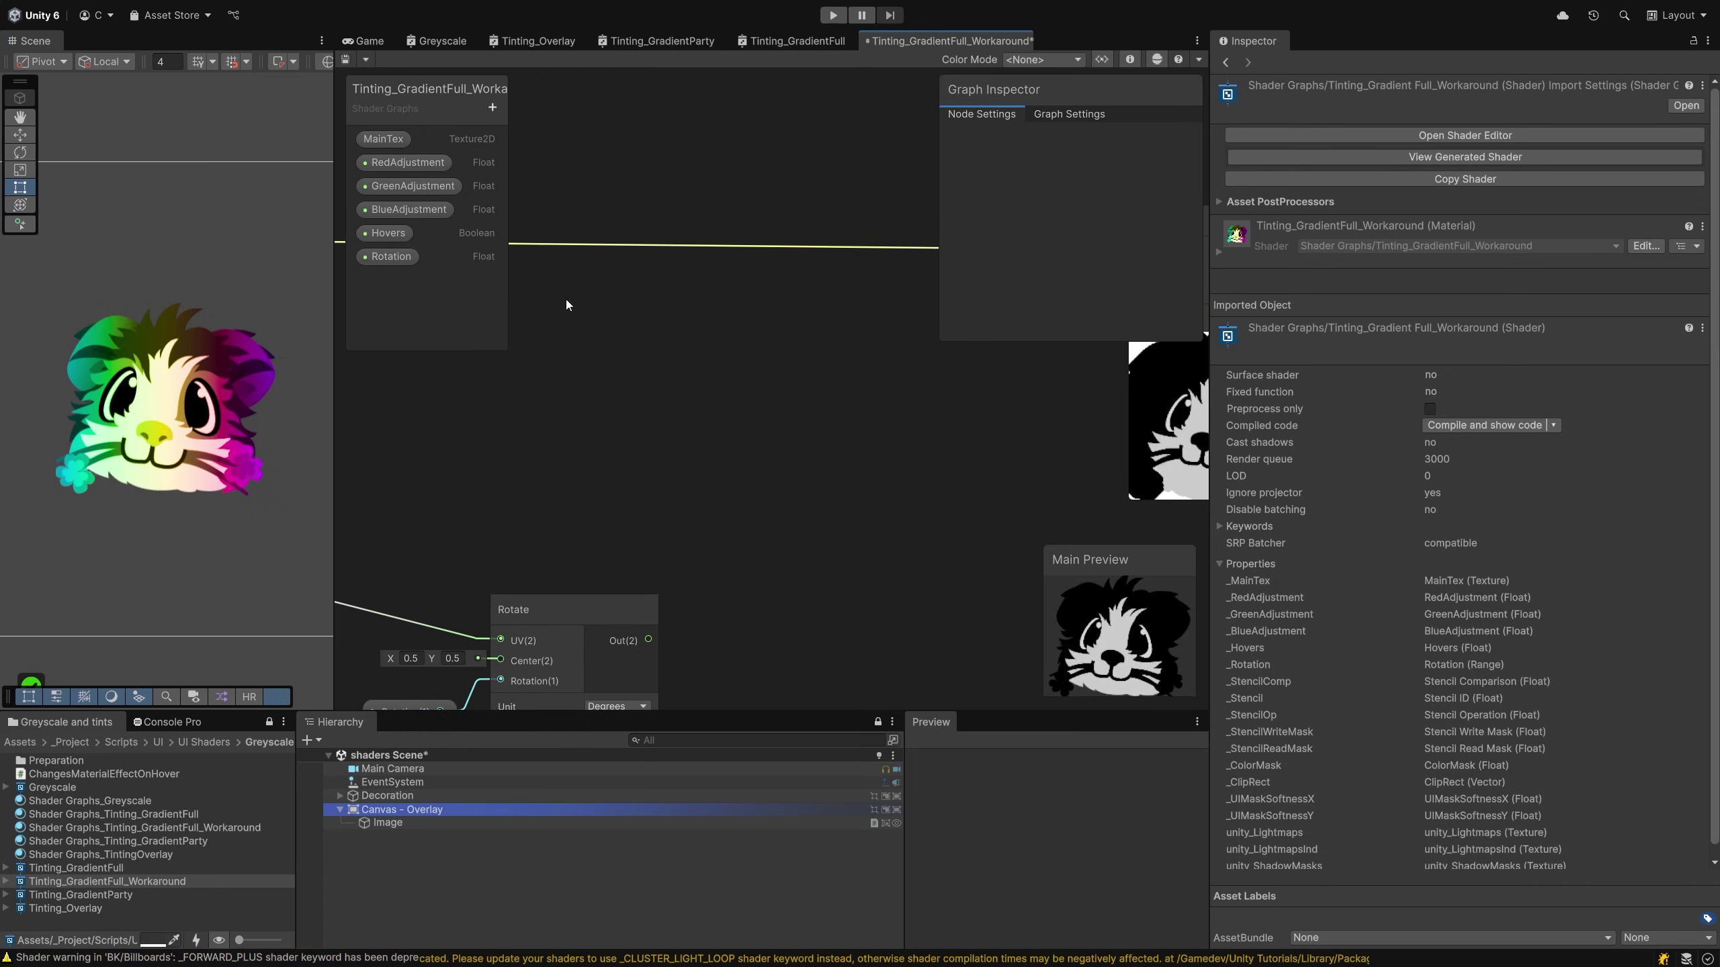
Add a Texture2D property named 'Gradient' hidden from the material inspector
click(493, 108)
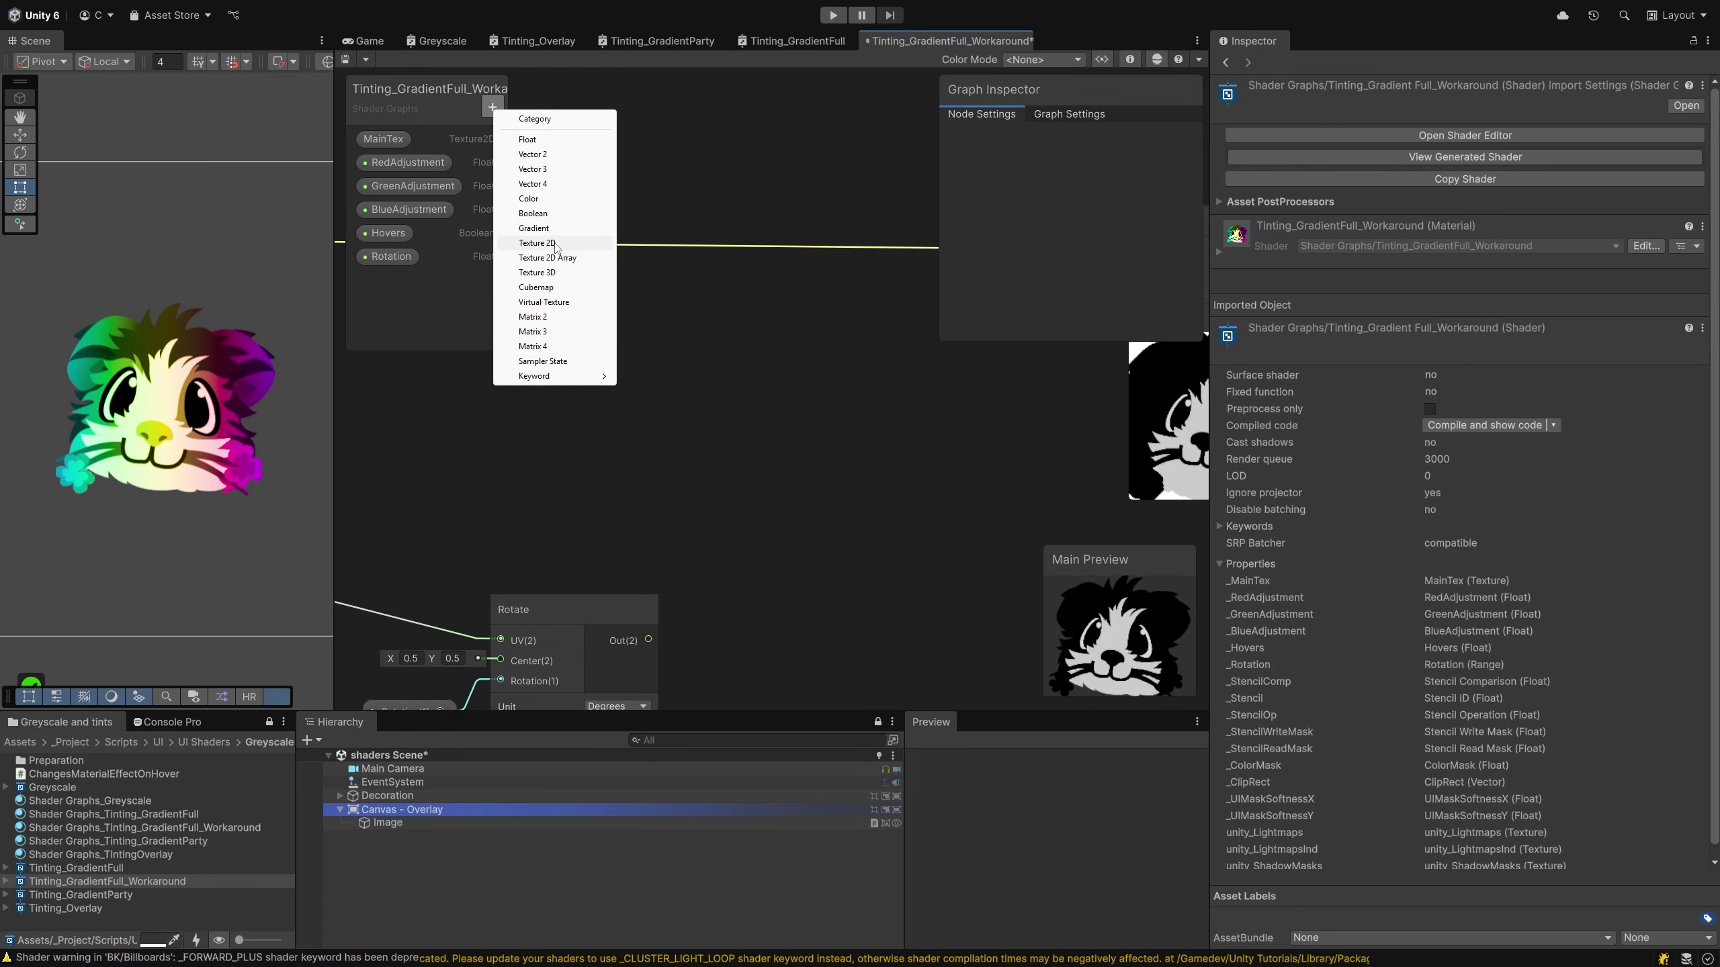
click(535, 244)
text(Gradient)
key(Return)
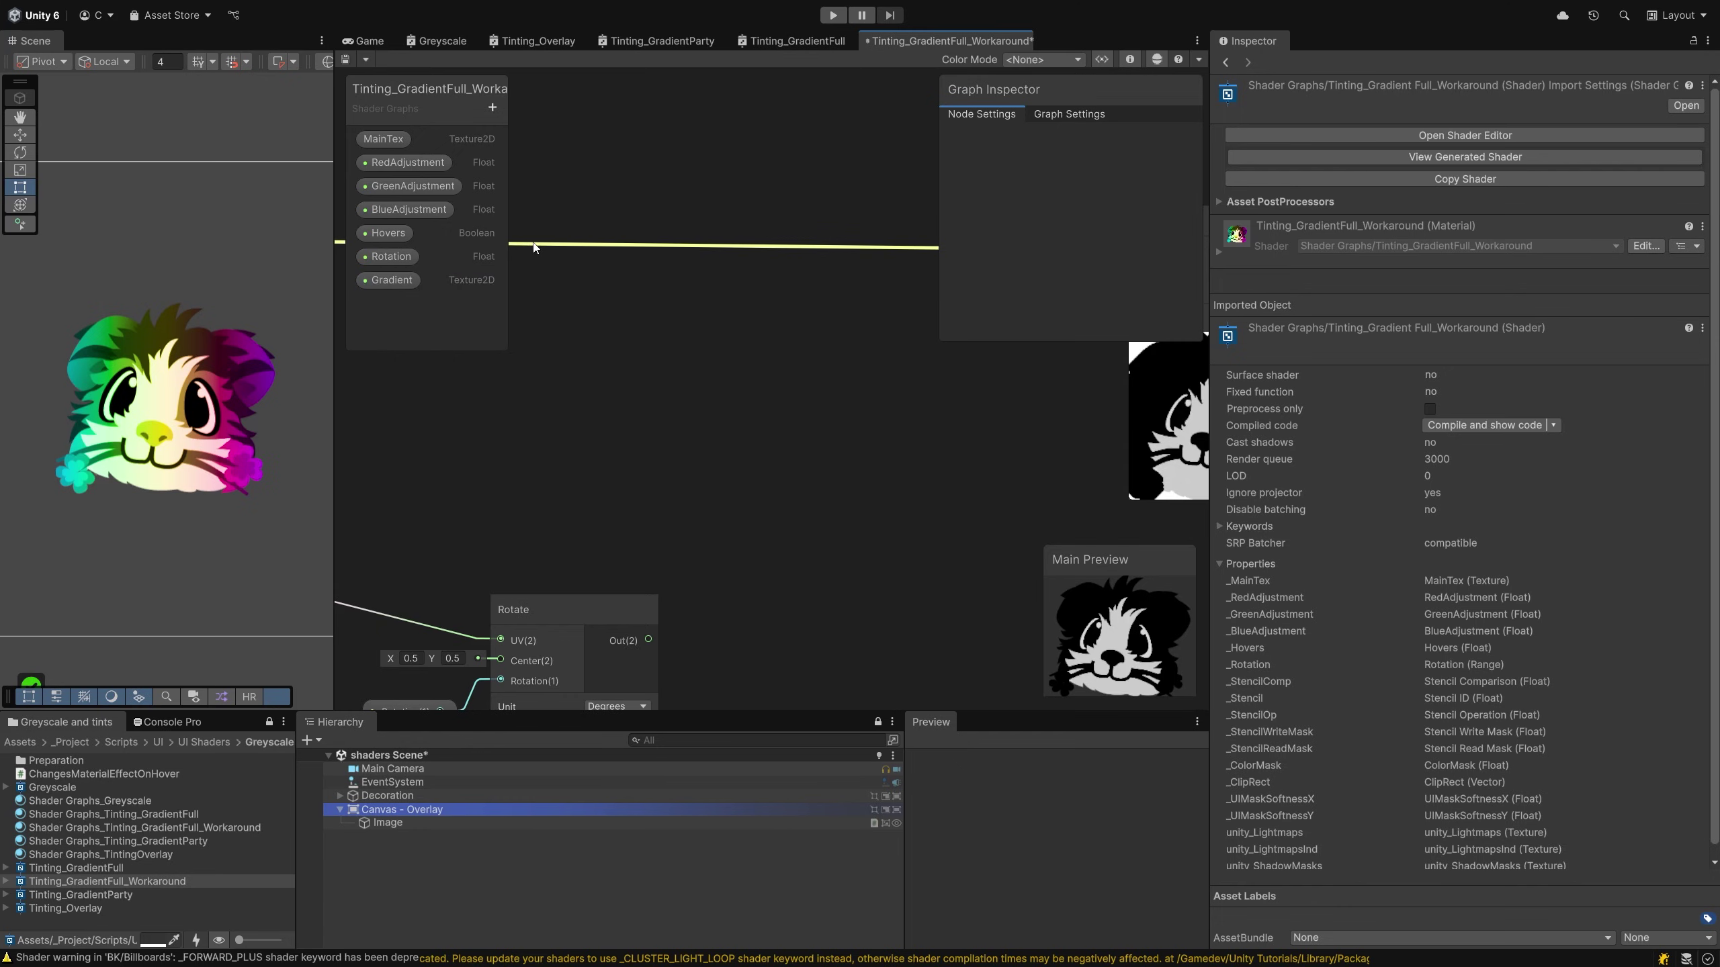
click(388, 279)
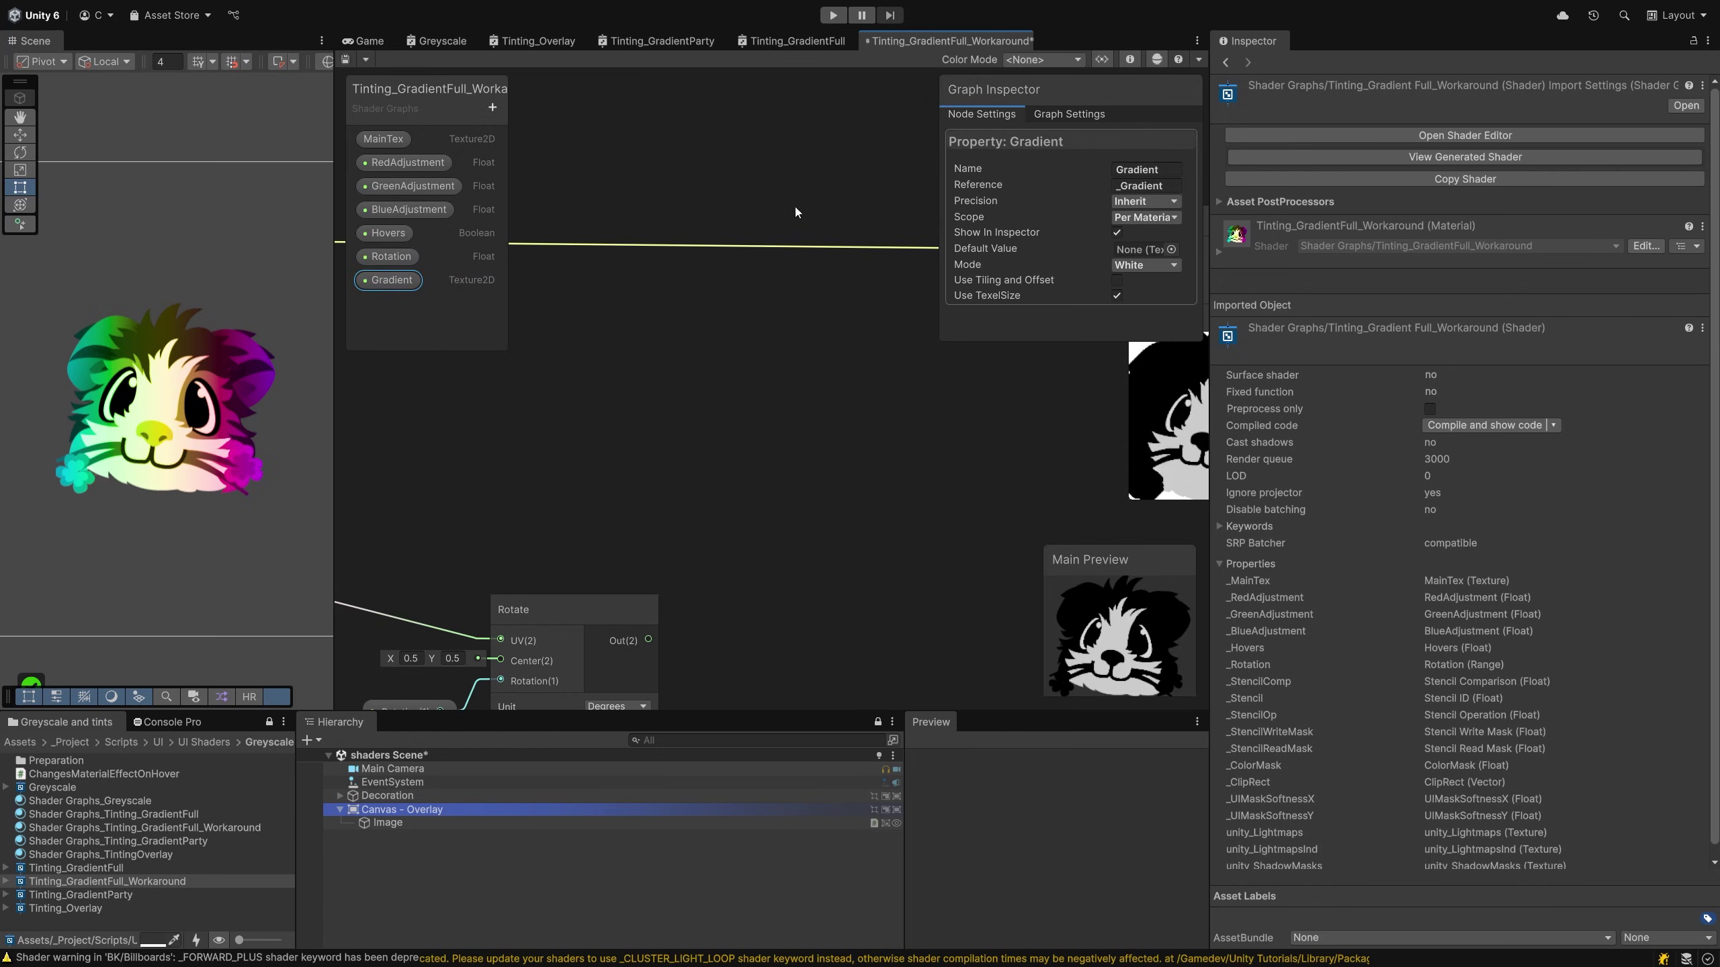
click(1116, 233)
Sample the Gradient texture with a Sample Texture 2D node using the rotated UVs
drag(573, 363, 570, 367)
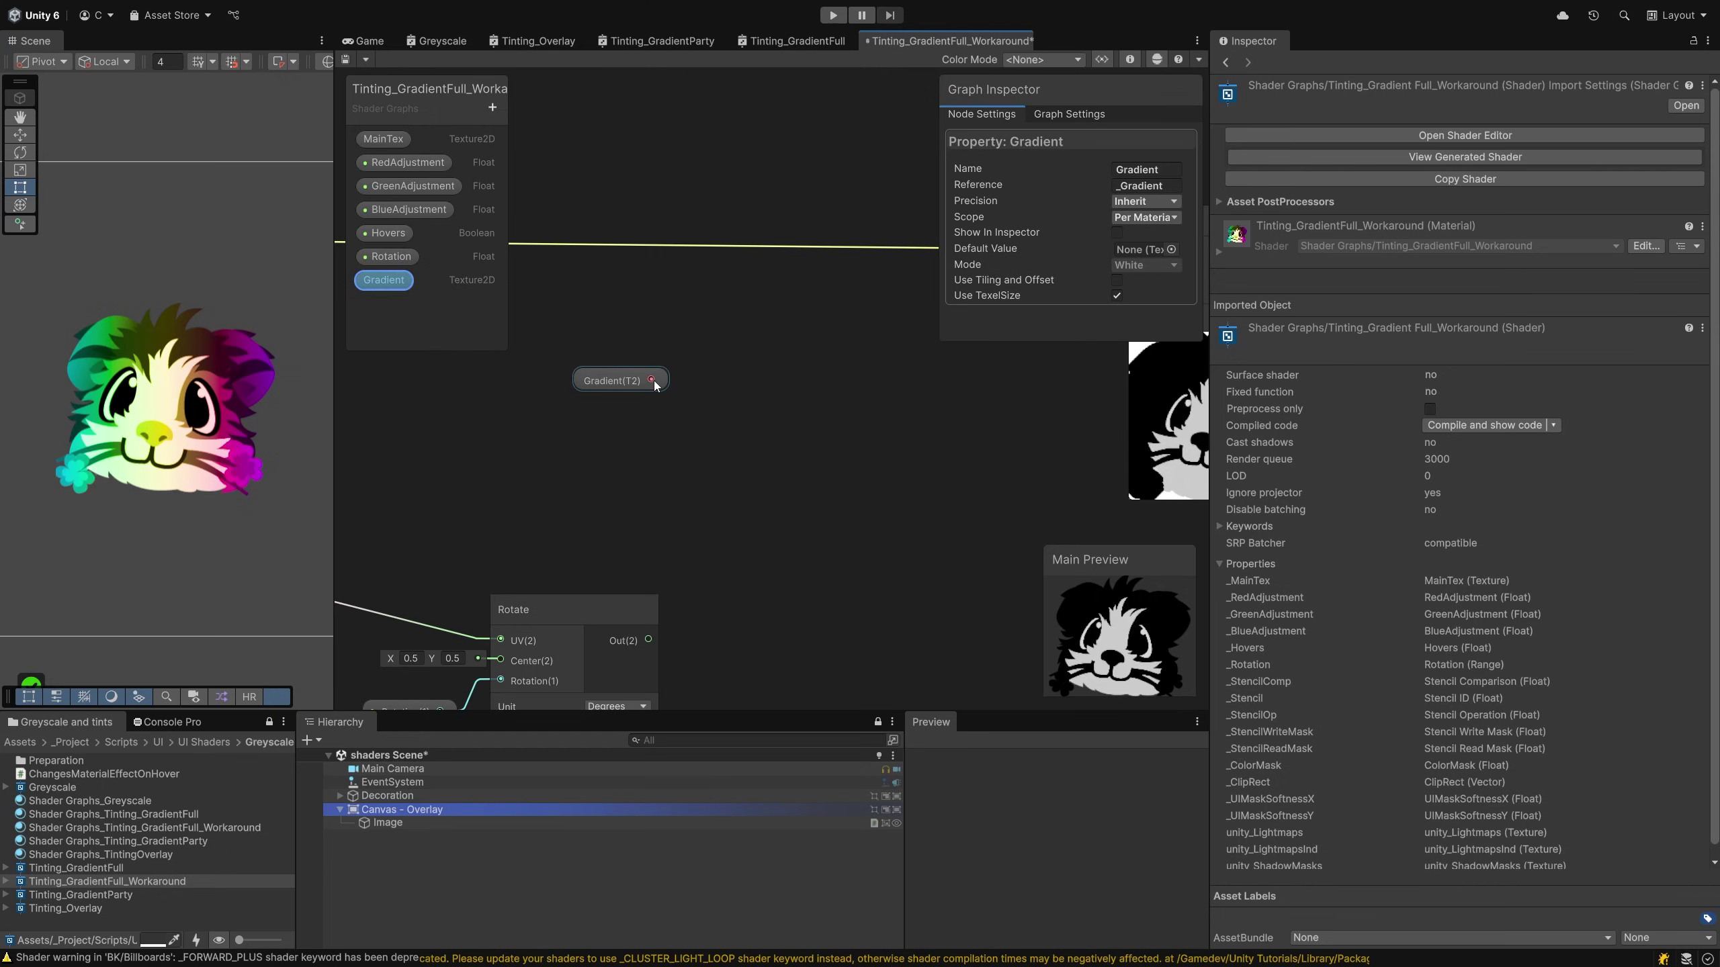
drag(653, 381, 765, 363)
text(sa)
key(Return)
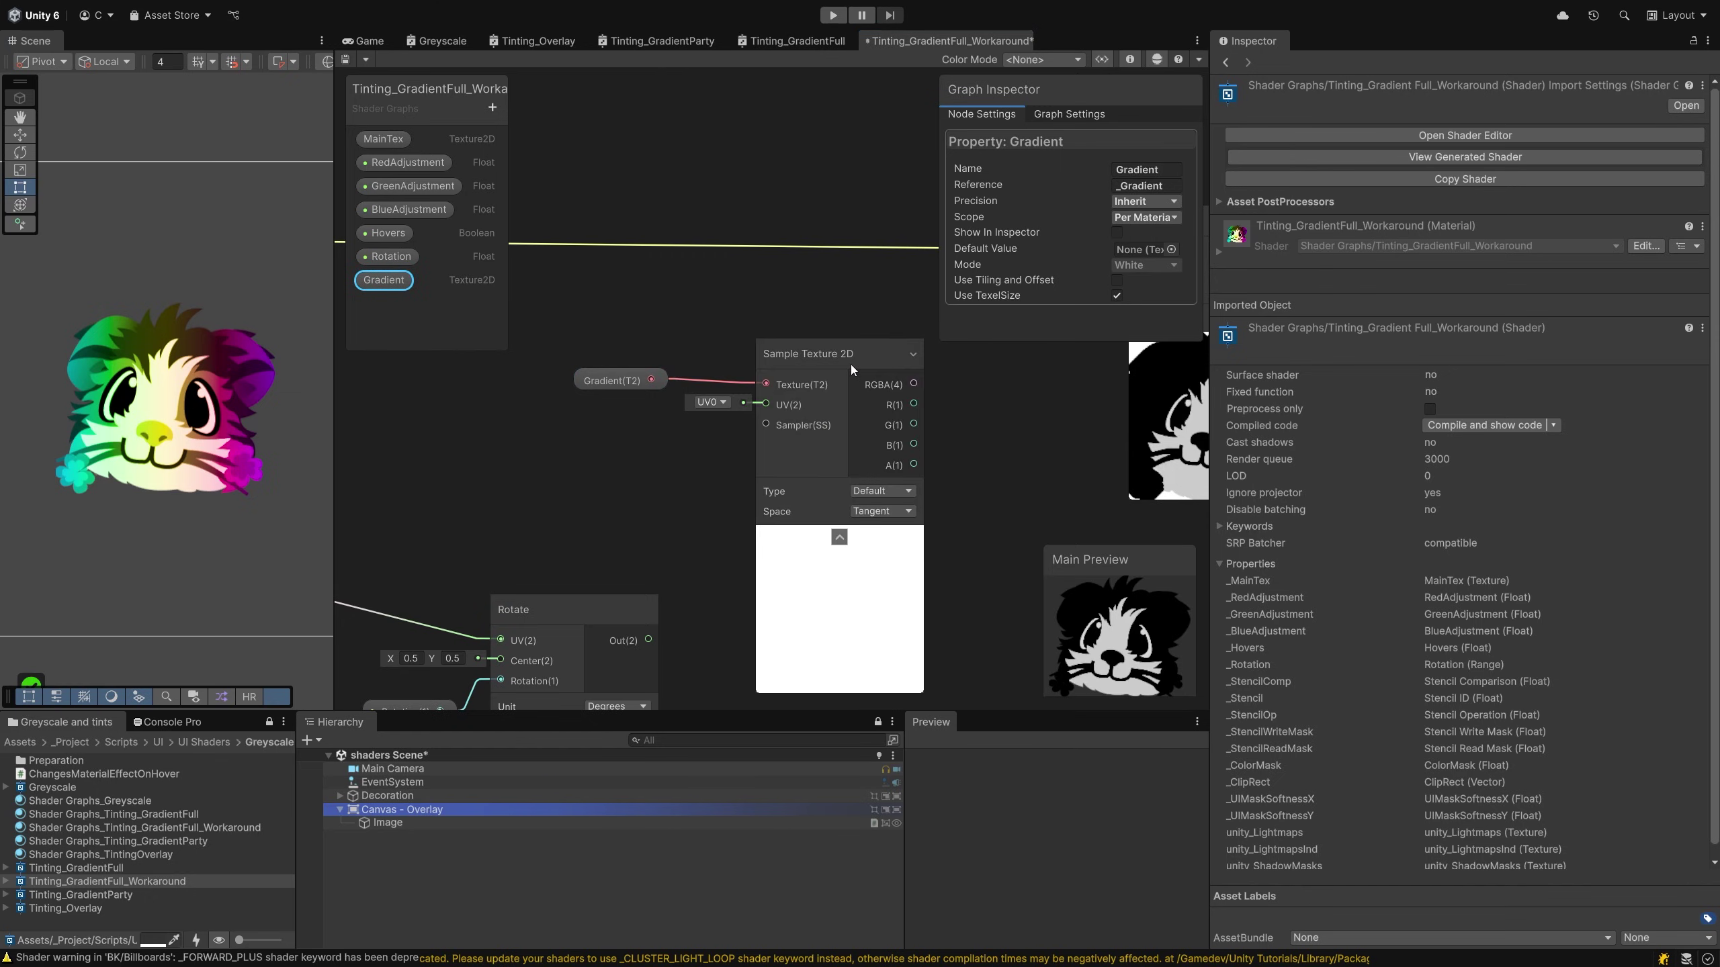
drag(644, 642, 763, 372)
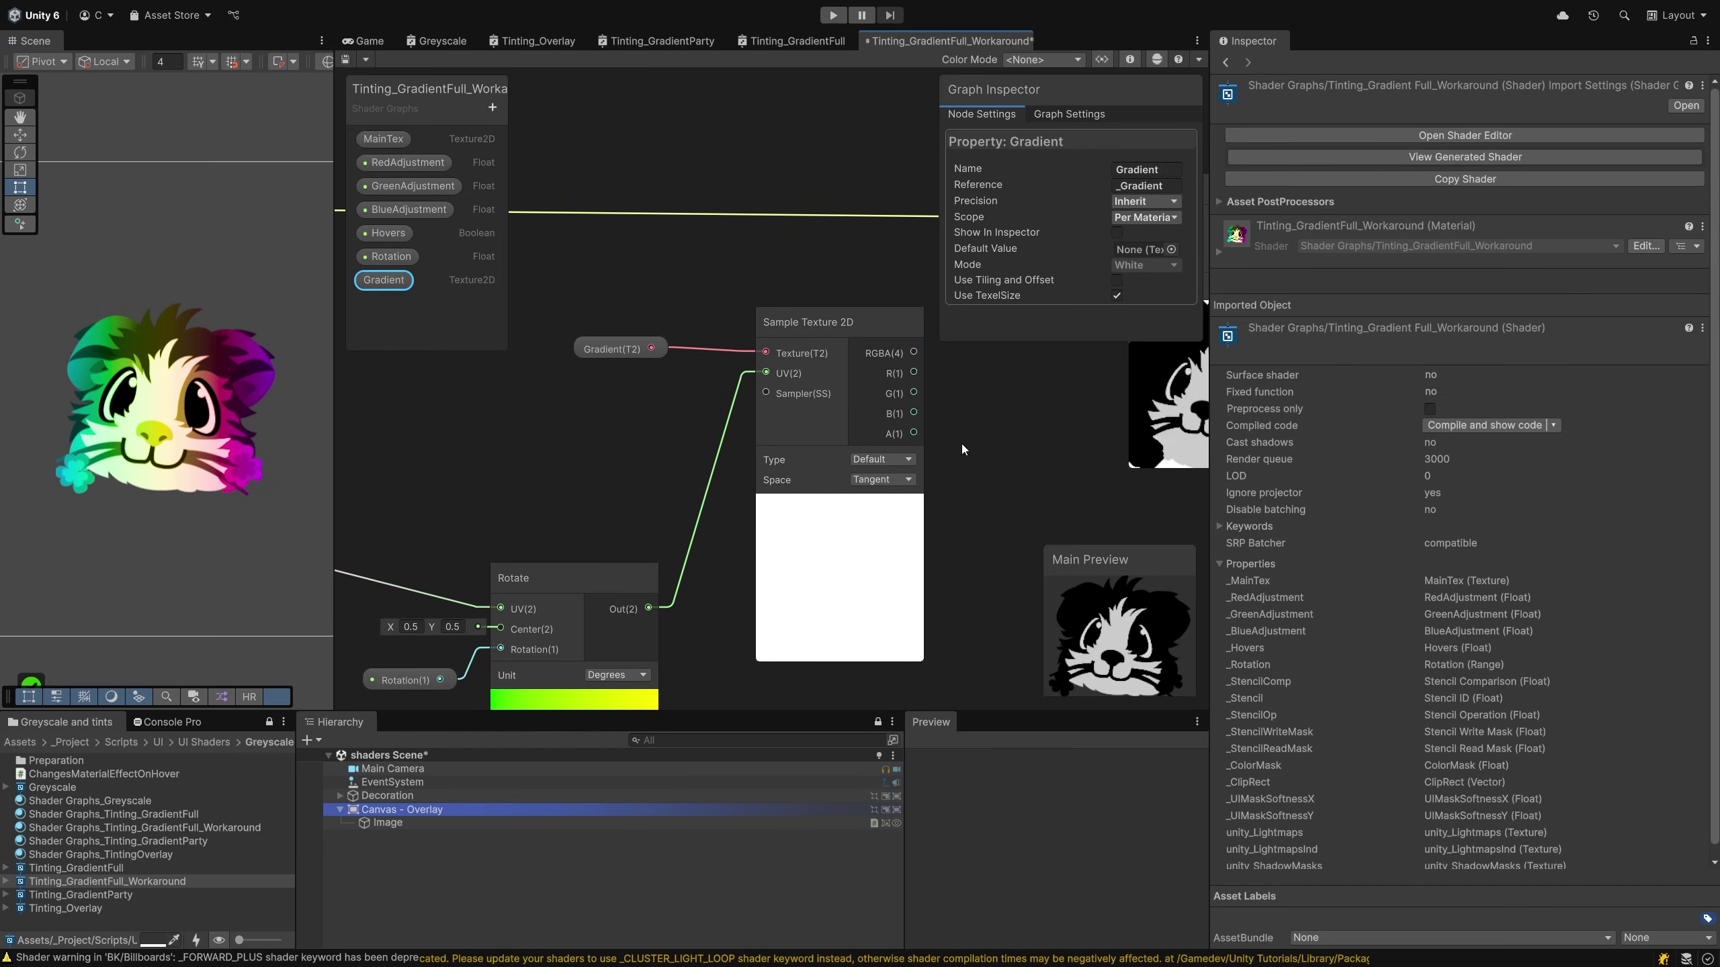
Connect the sampled texture colour into the Blend node's blend input
middle_drag(953, 436, 647, 521)
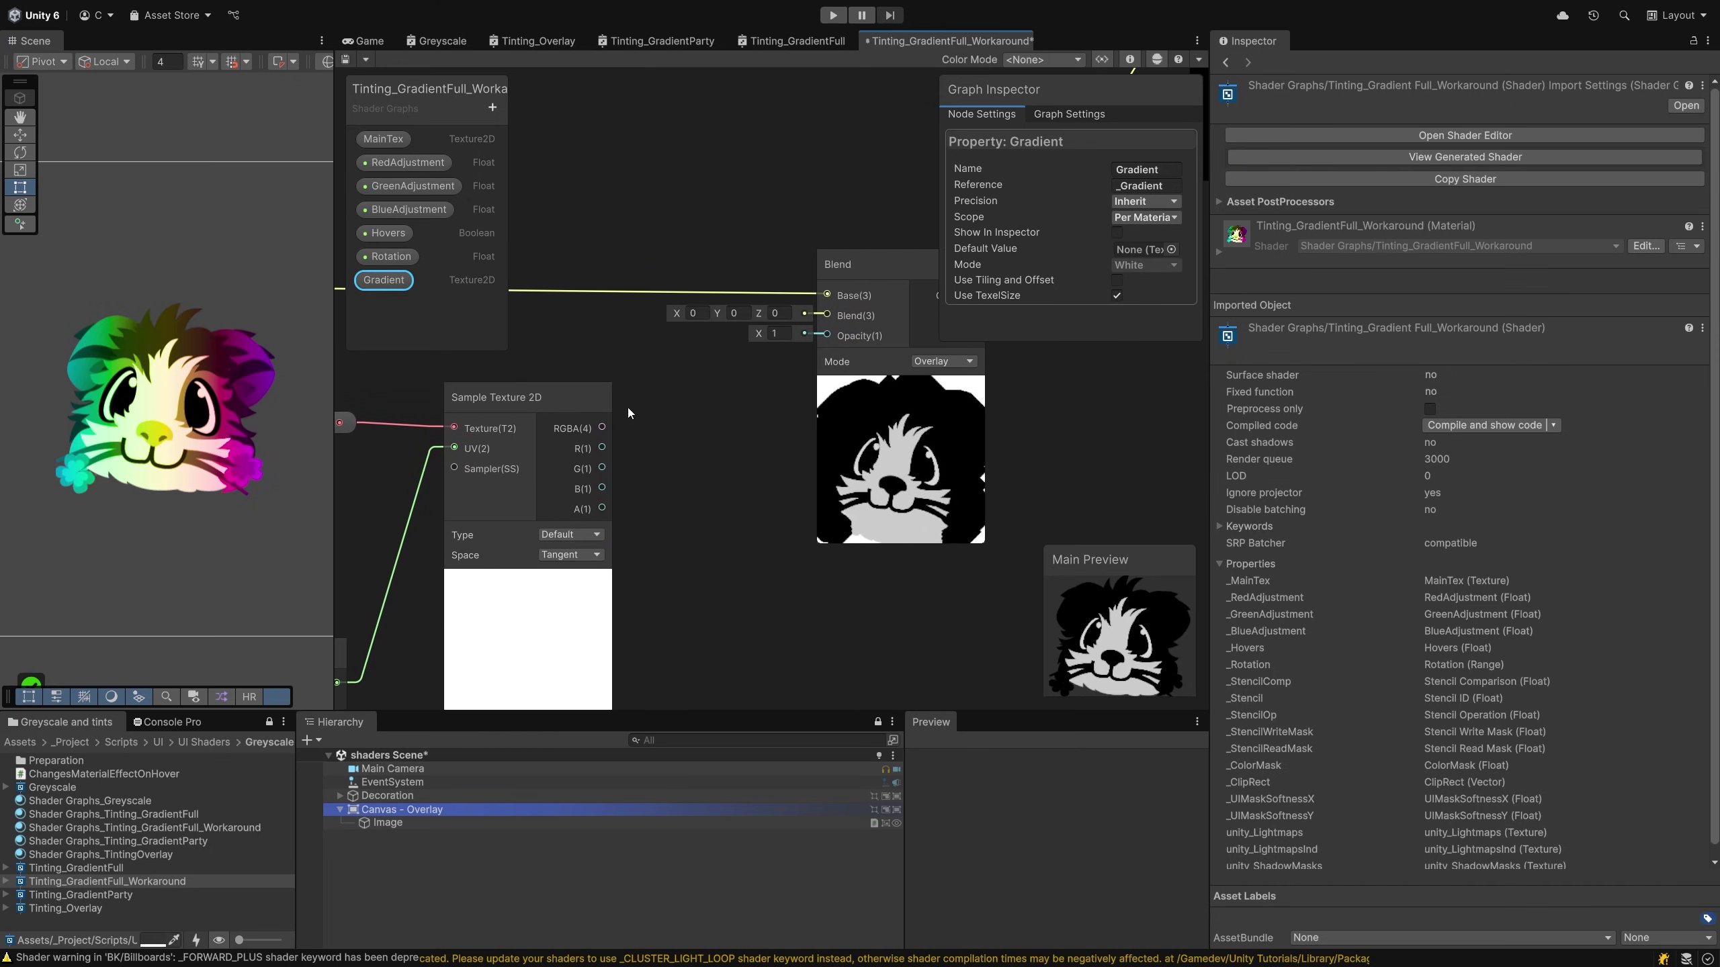
drag(601, 427, 827, 314)
middle_drag(783, 326, 892, 419)
scroll(892, 419, down, 5)
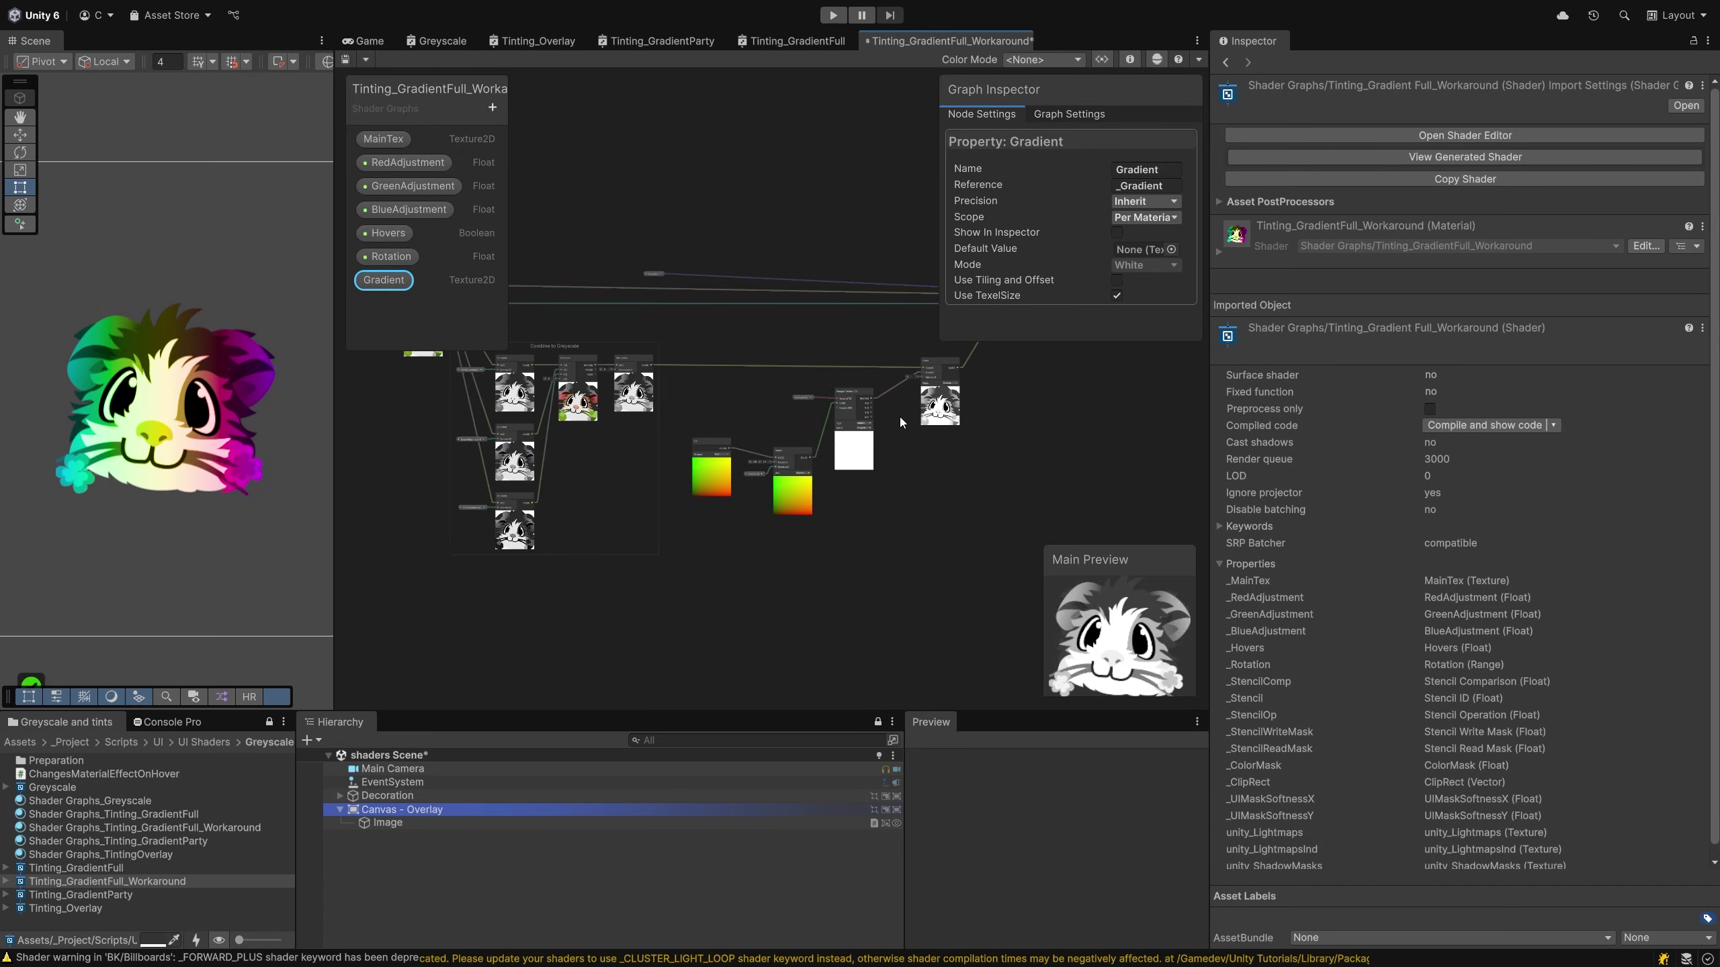
middle_drag(854, 481, 777, 544)
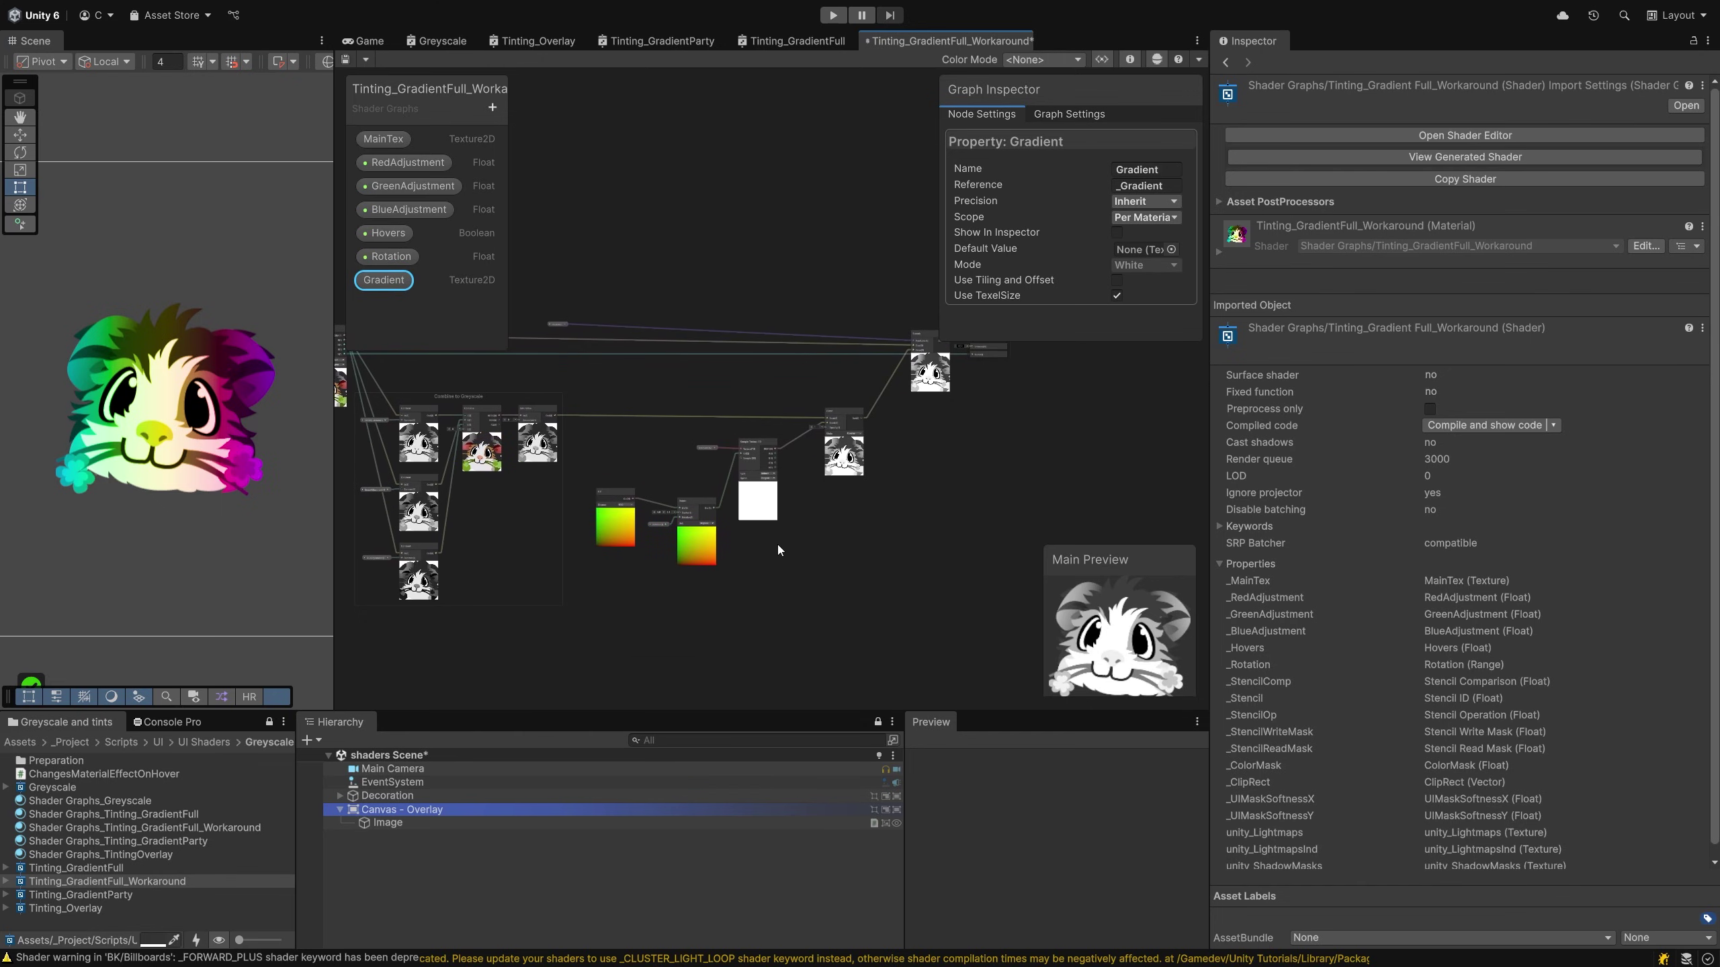
Save the shader graph and create a MonoBehaviour script named ChangeGradientOfMaterial
key(ctrl+s)
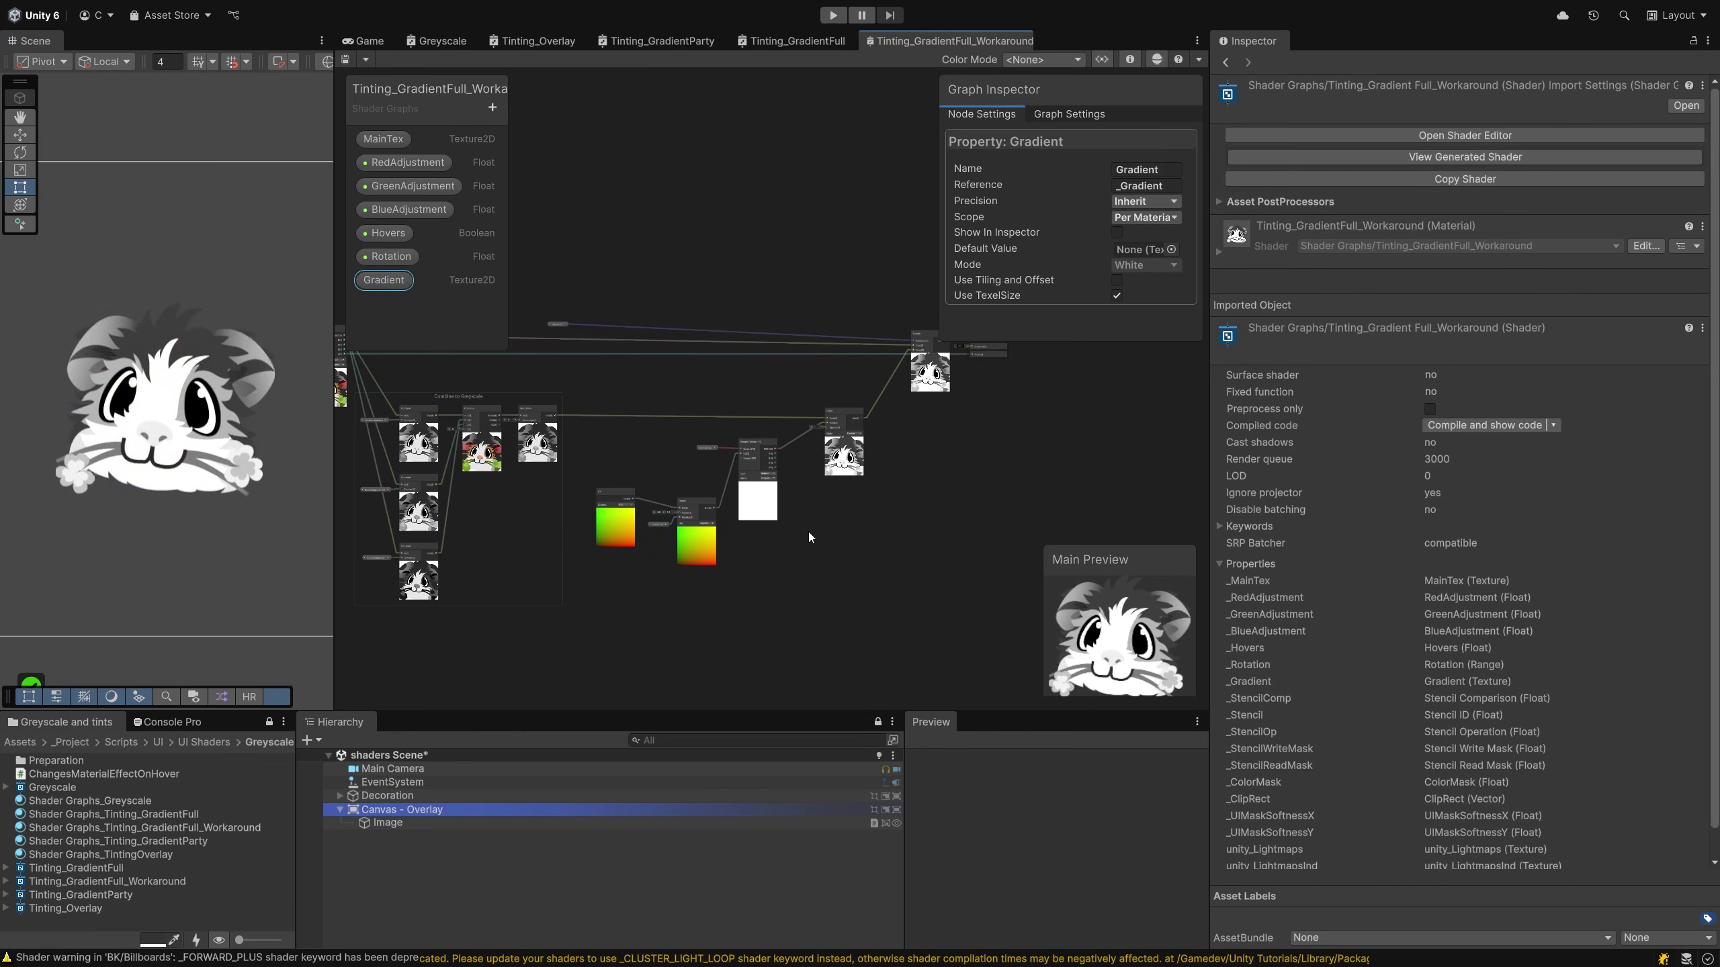
click(404, 822)
right_click(91, 930)
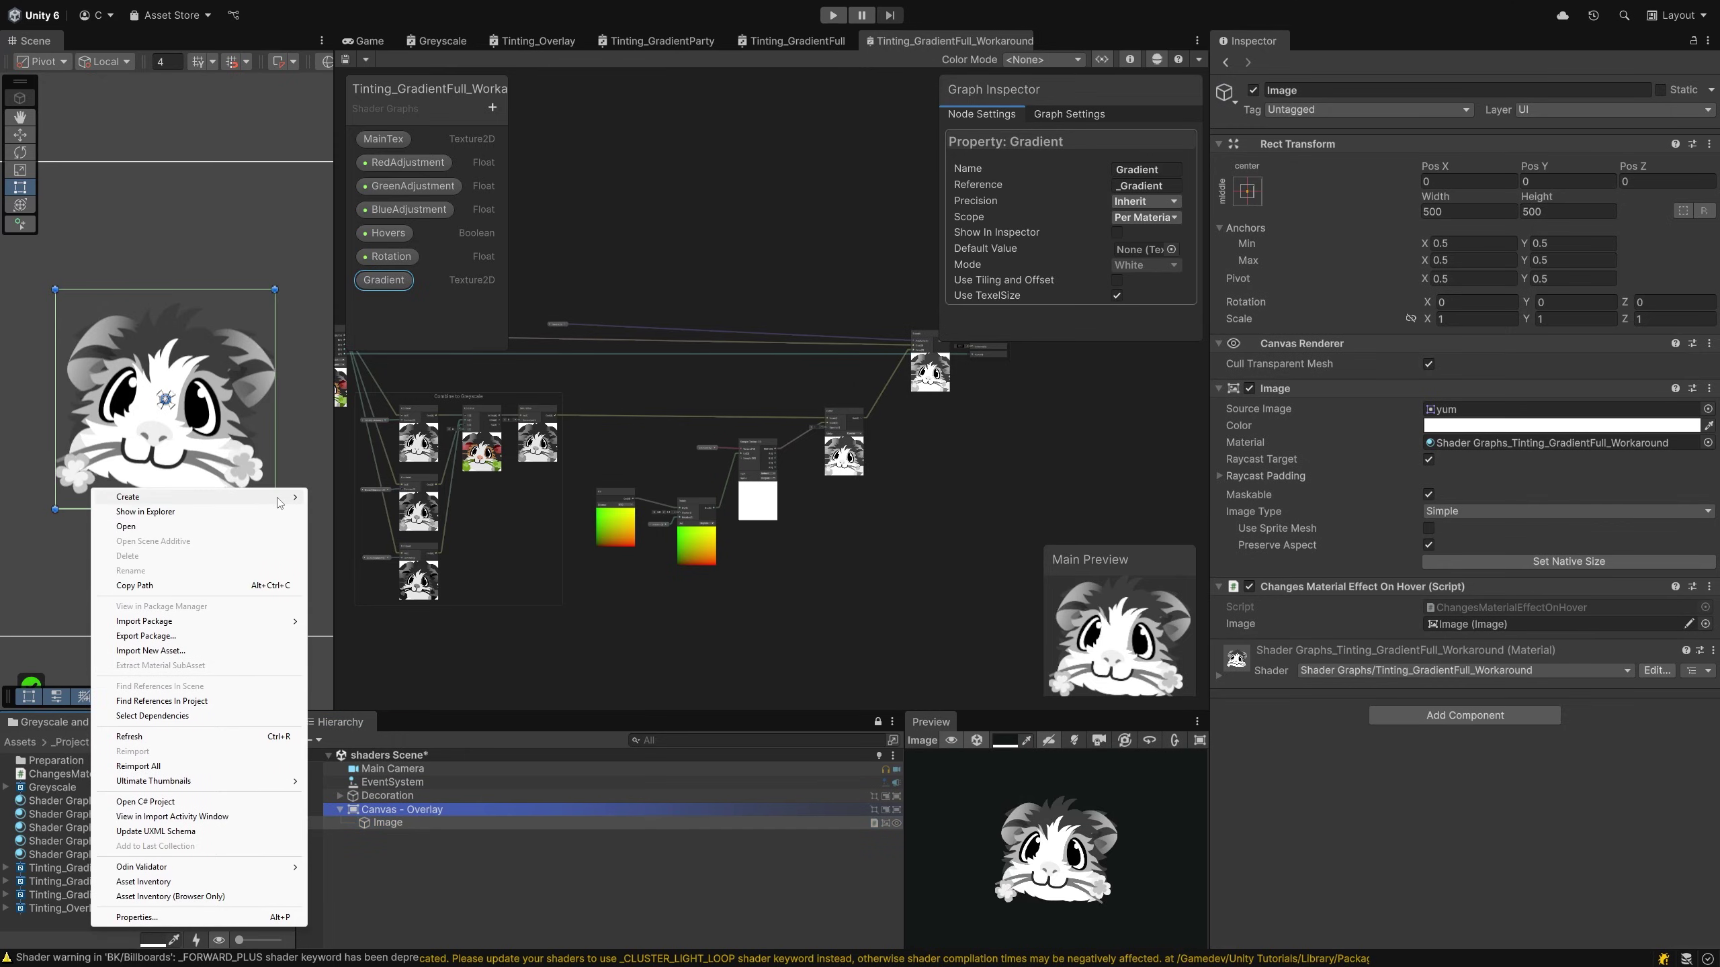
mouse_move(282, 501)
click(368, 415)
text(Change)
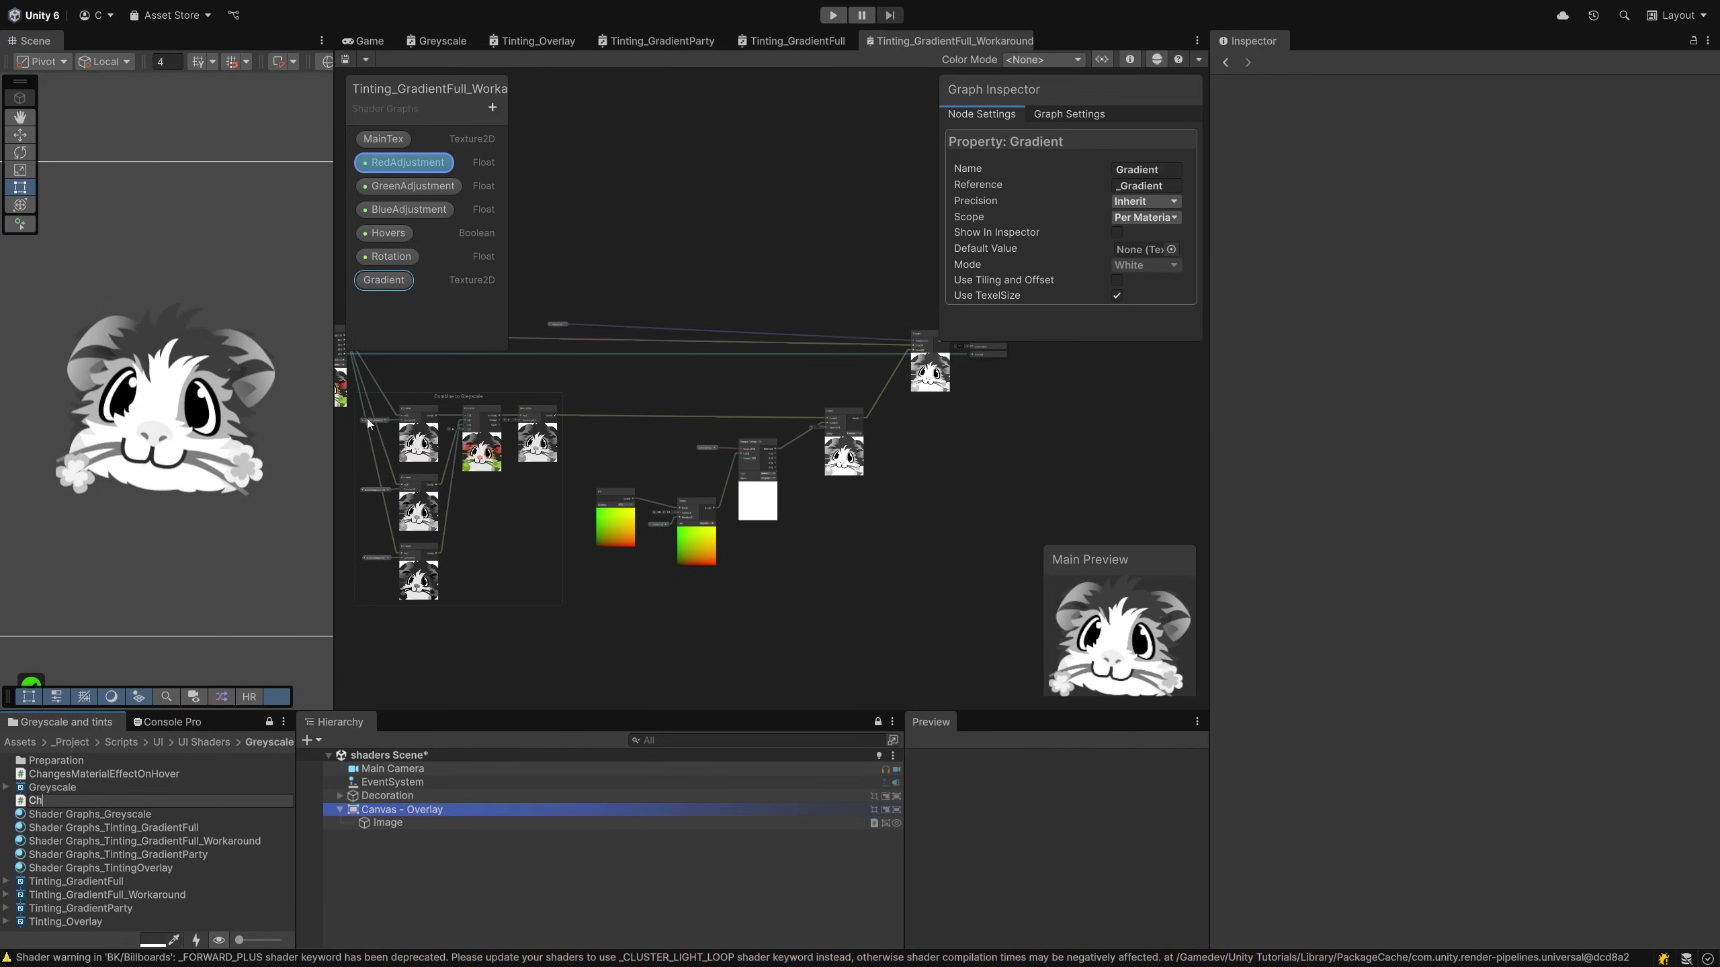
text(ientOfMaterial)
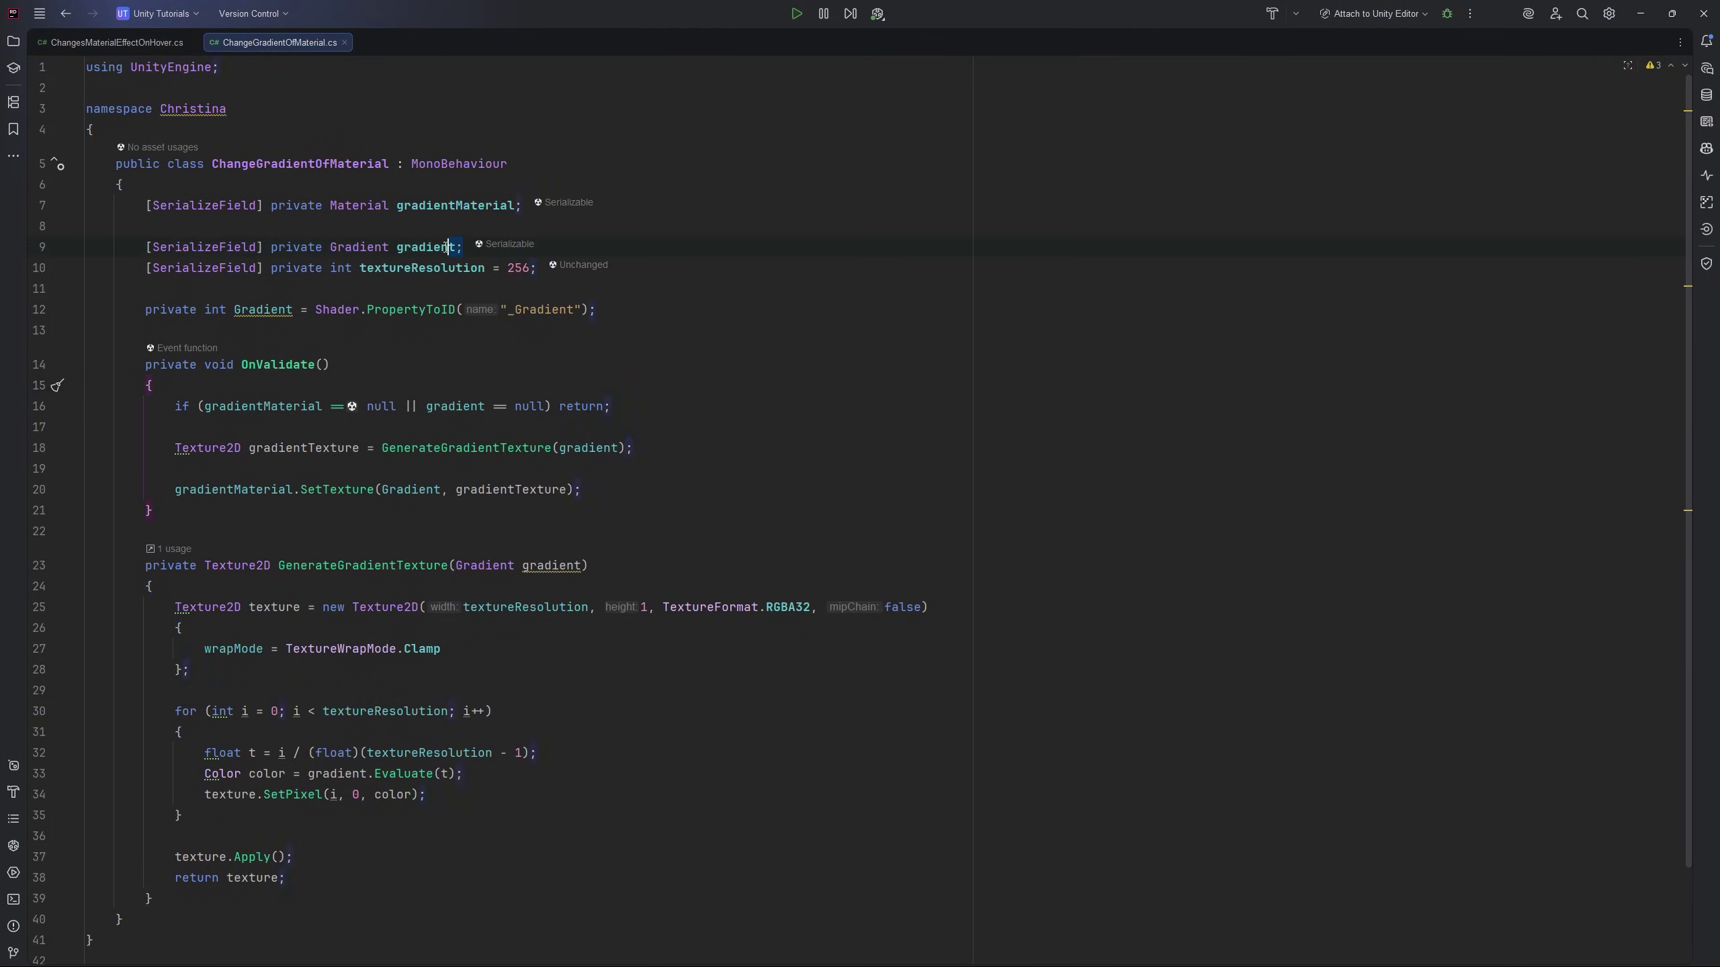
drag(464, 247, 398, 247)
drag(533, 269, 361, 268)
drag(145, 366, 190, 508)
click(243, 470)
double_click(641, 608)
drag(323, 711, 446, 713)
drag(176, 493, 581, 489)
Add ChangeGradientOfMaterial to the Image with a Rainbow gradient and the workaround material
click(613, 488)
key(alt+Tab)
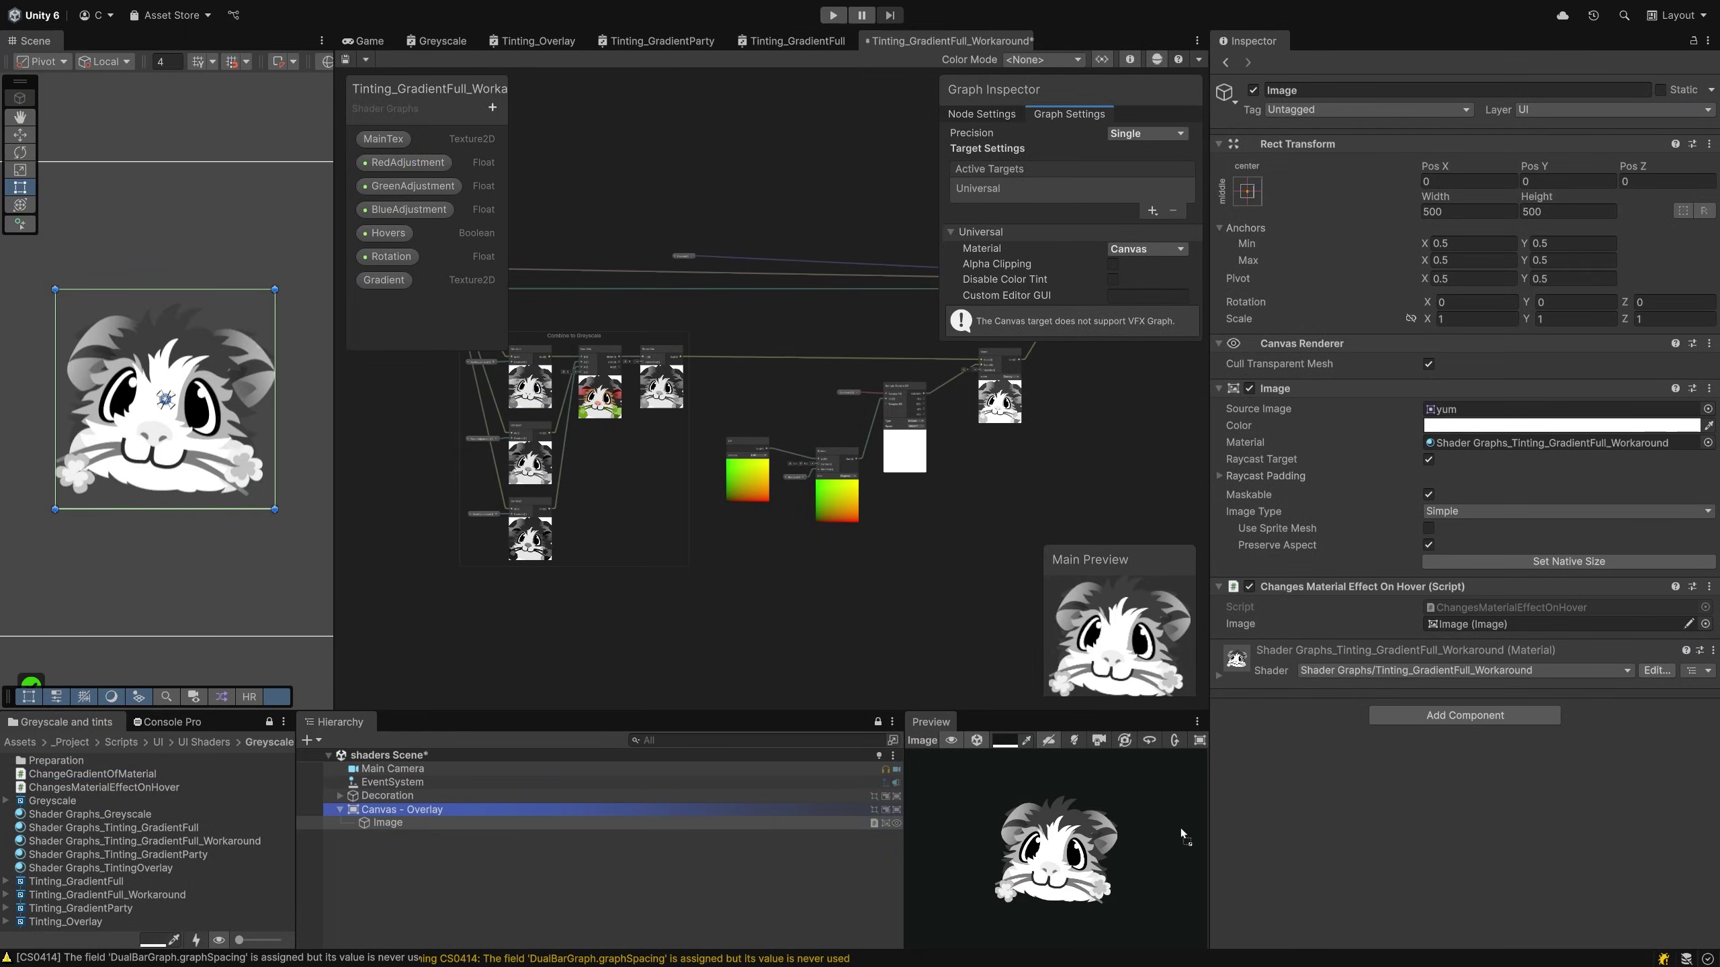
drag(1295, 783, 1303, 785)
click(1454, 707)
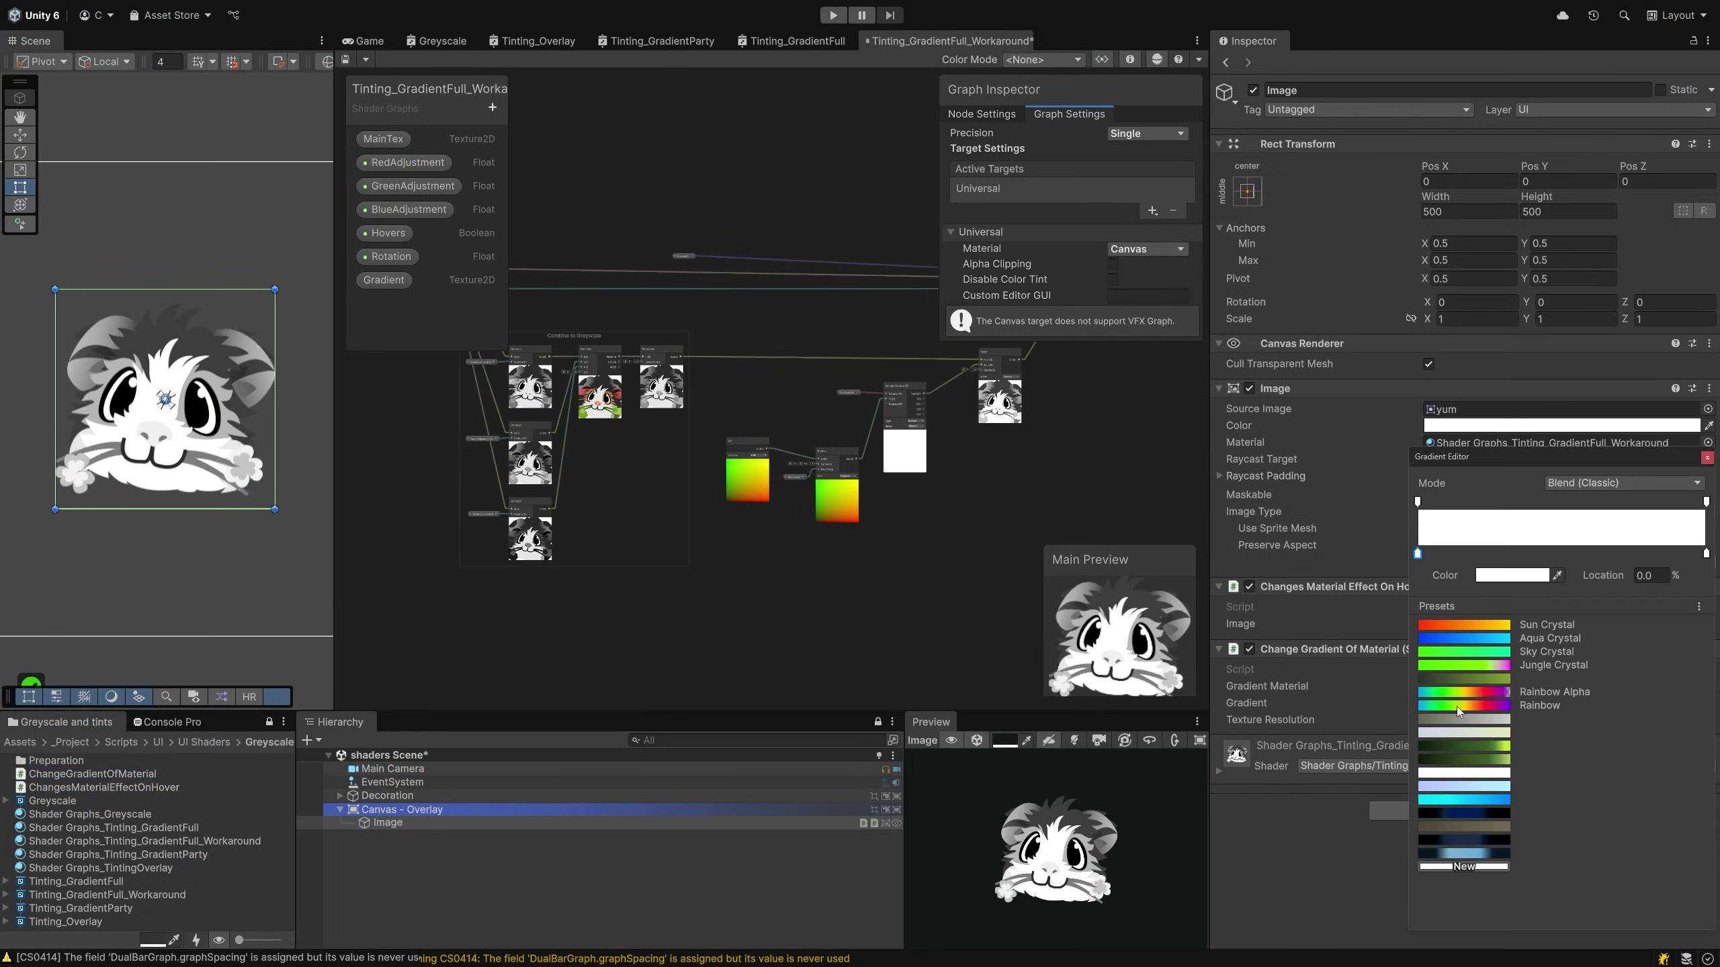
click(1475, 705)
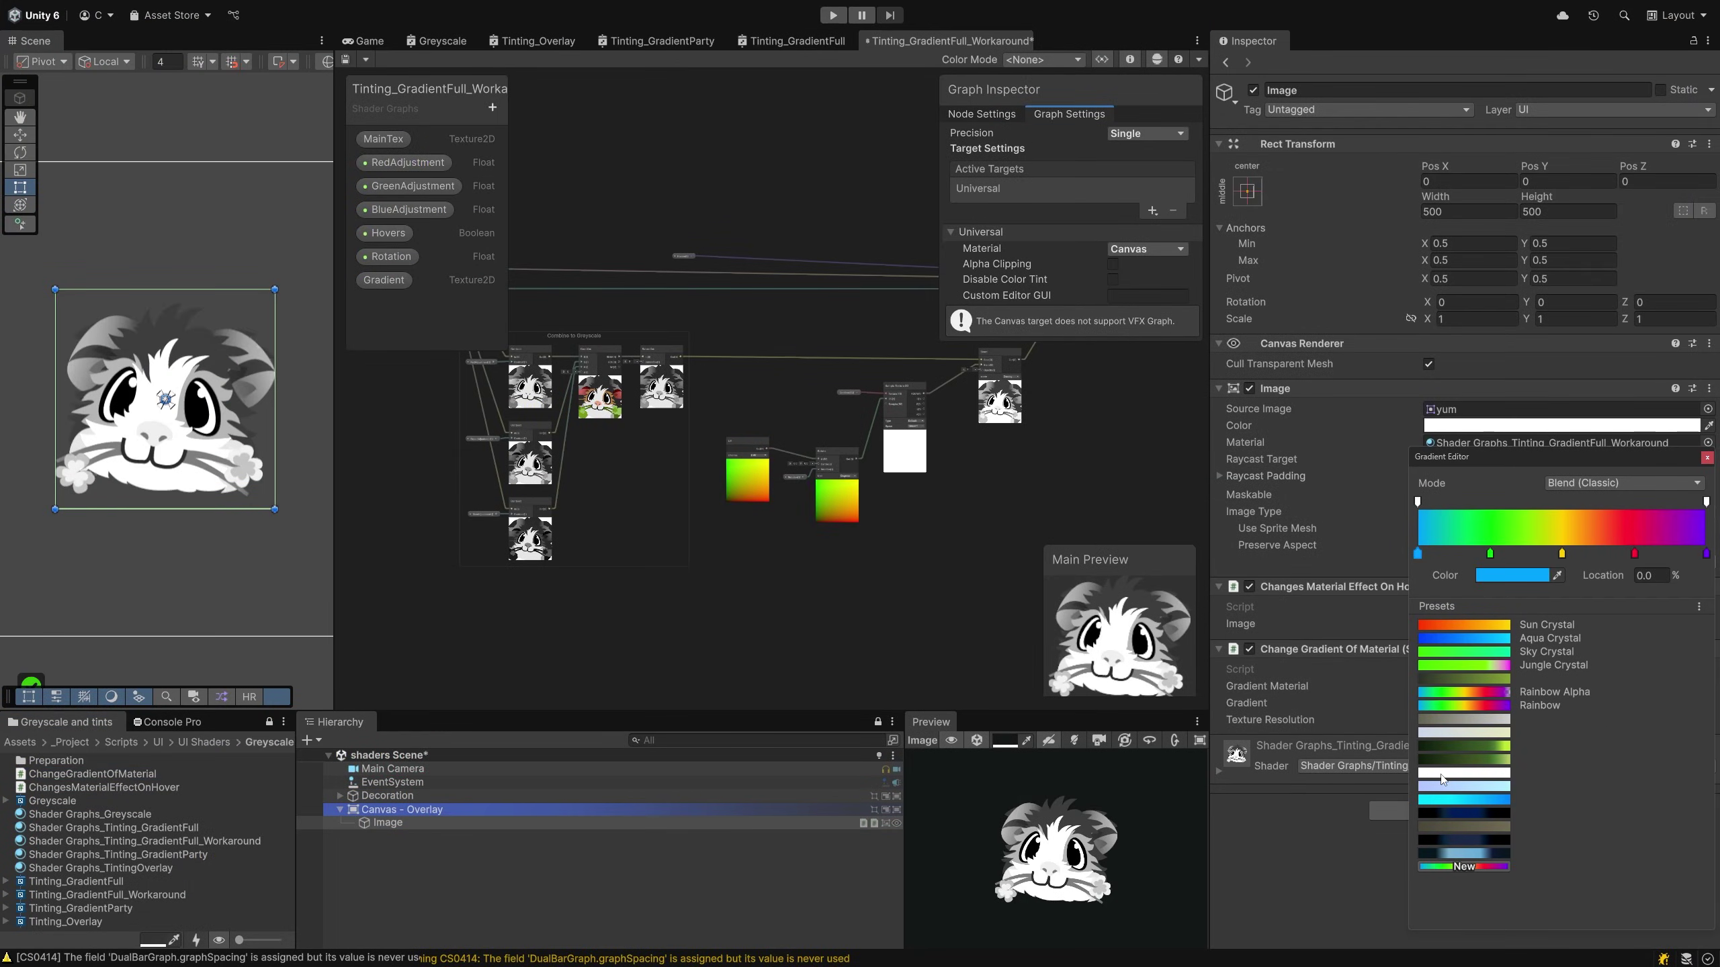
click(1707, 457)
drag(1551, 442, 1524, 686)
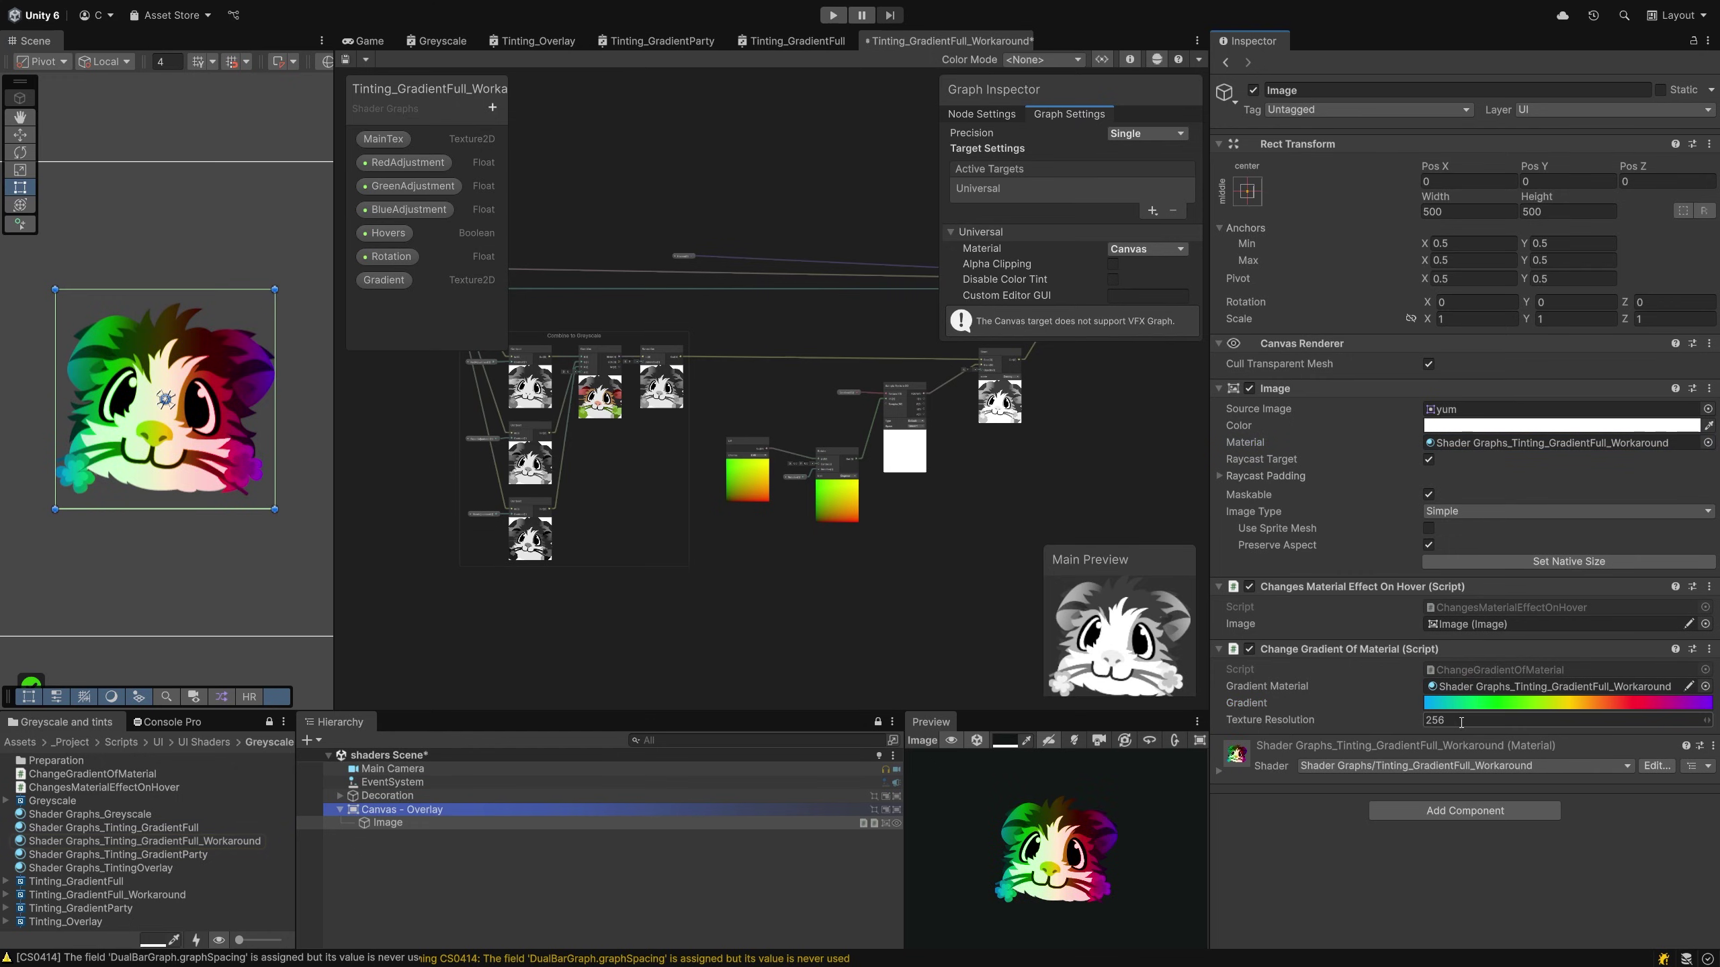
Try Texture Resolution values 128, 256 and 10000, then set overlay Rotation to about 31
click(1463, 720)
text(2)
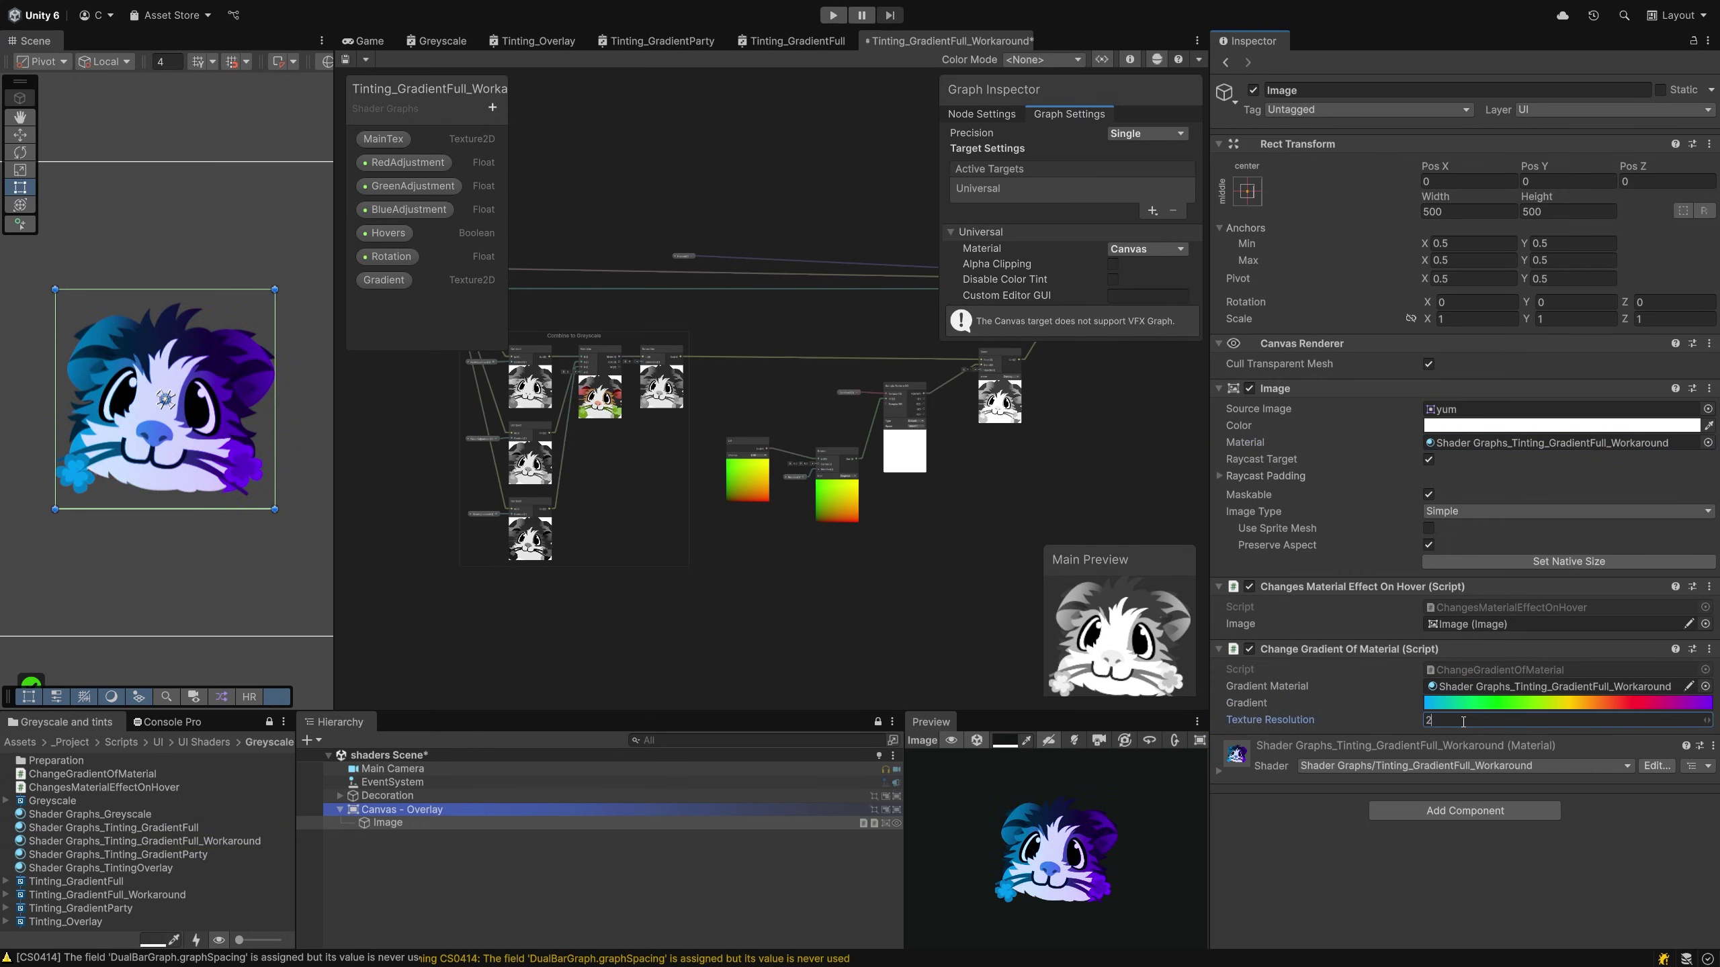
key(BackSpace)
text(3)
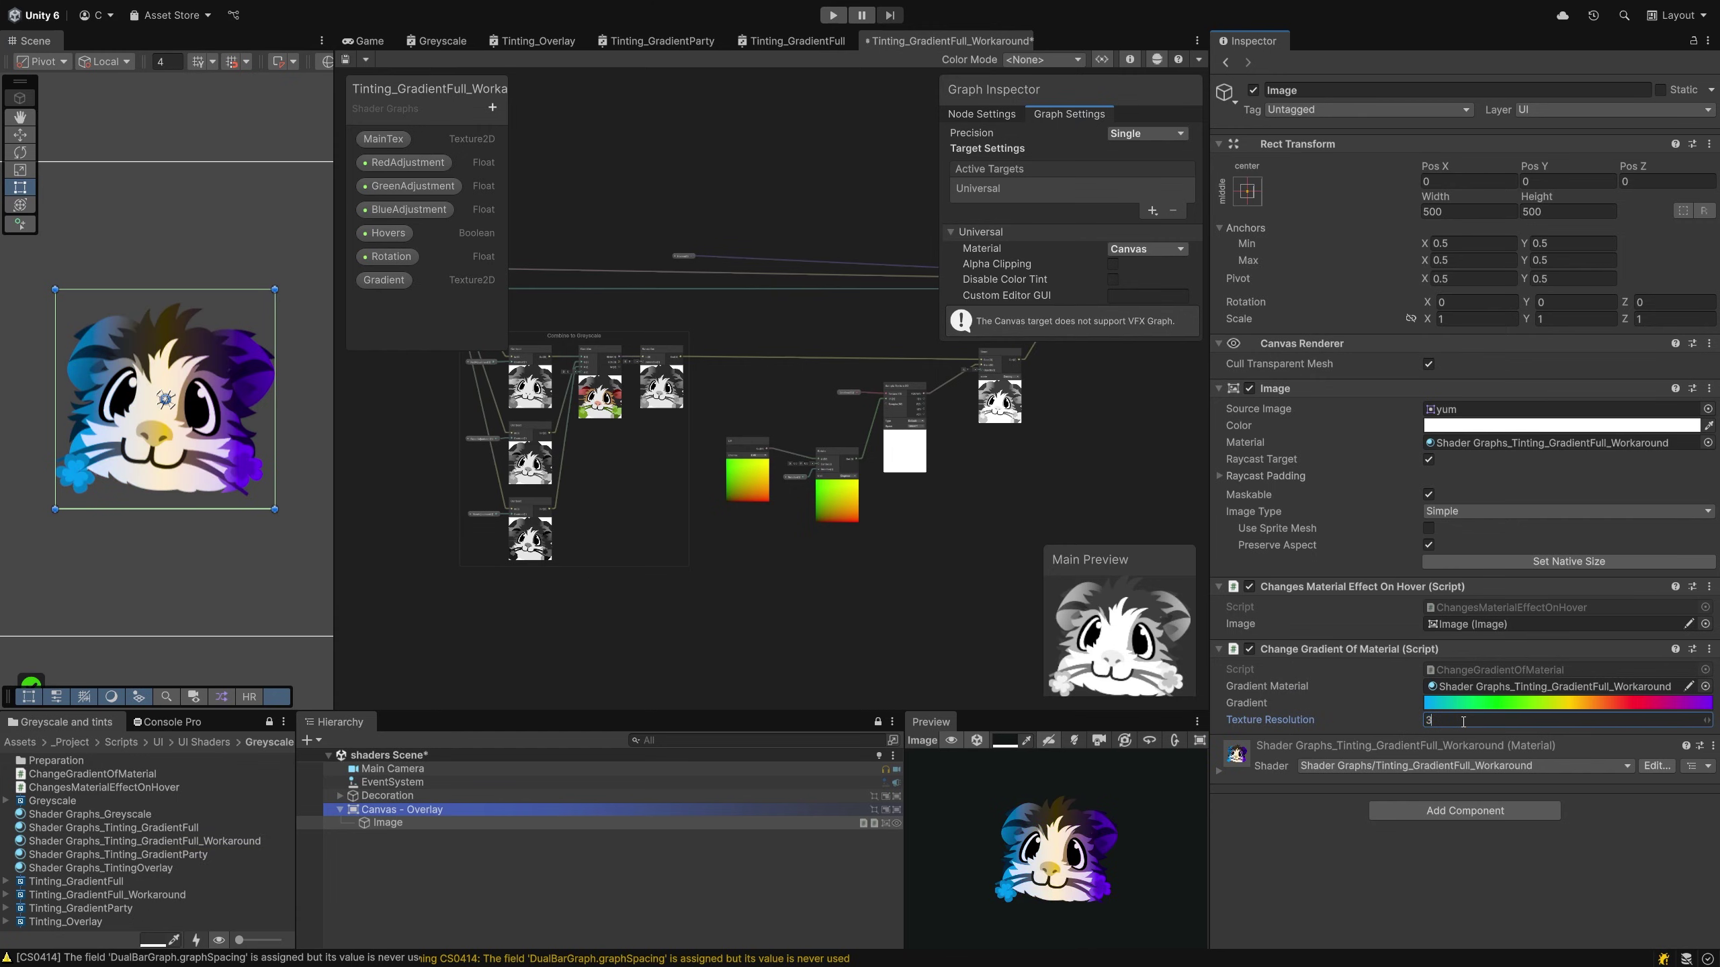
text(5)
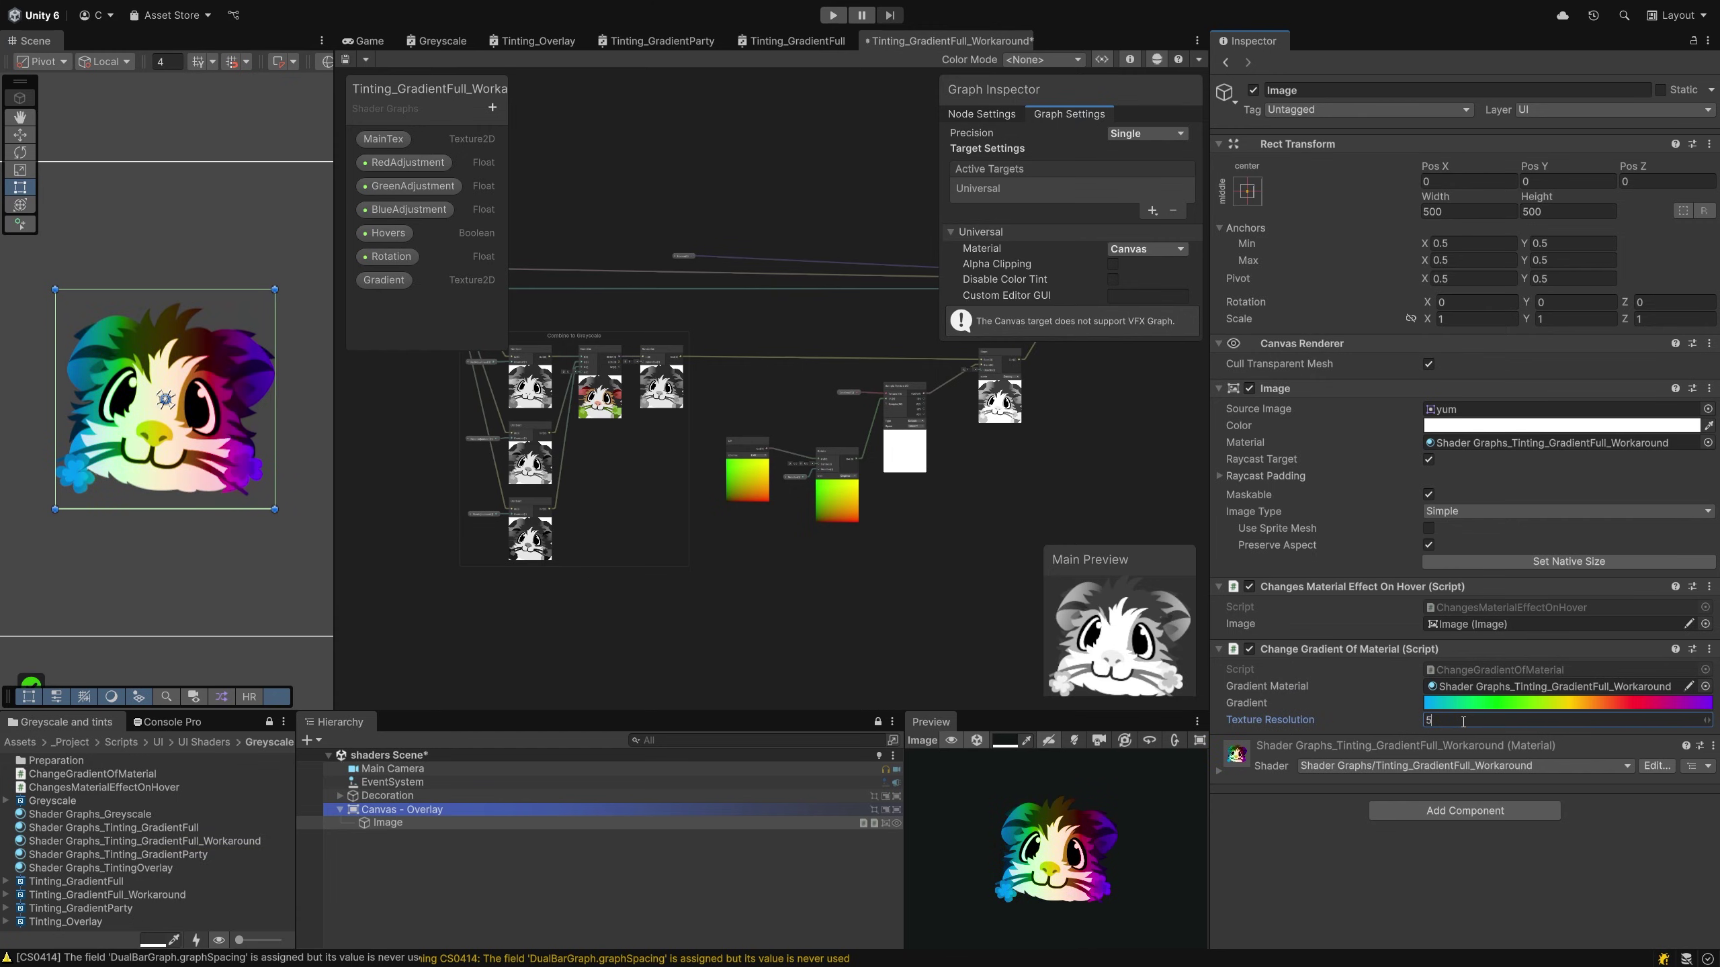
key(BackSpace)
text(12)
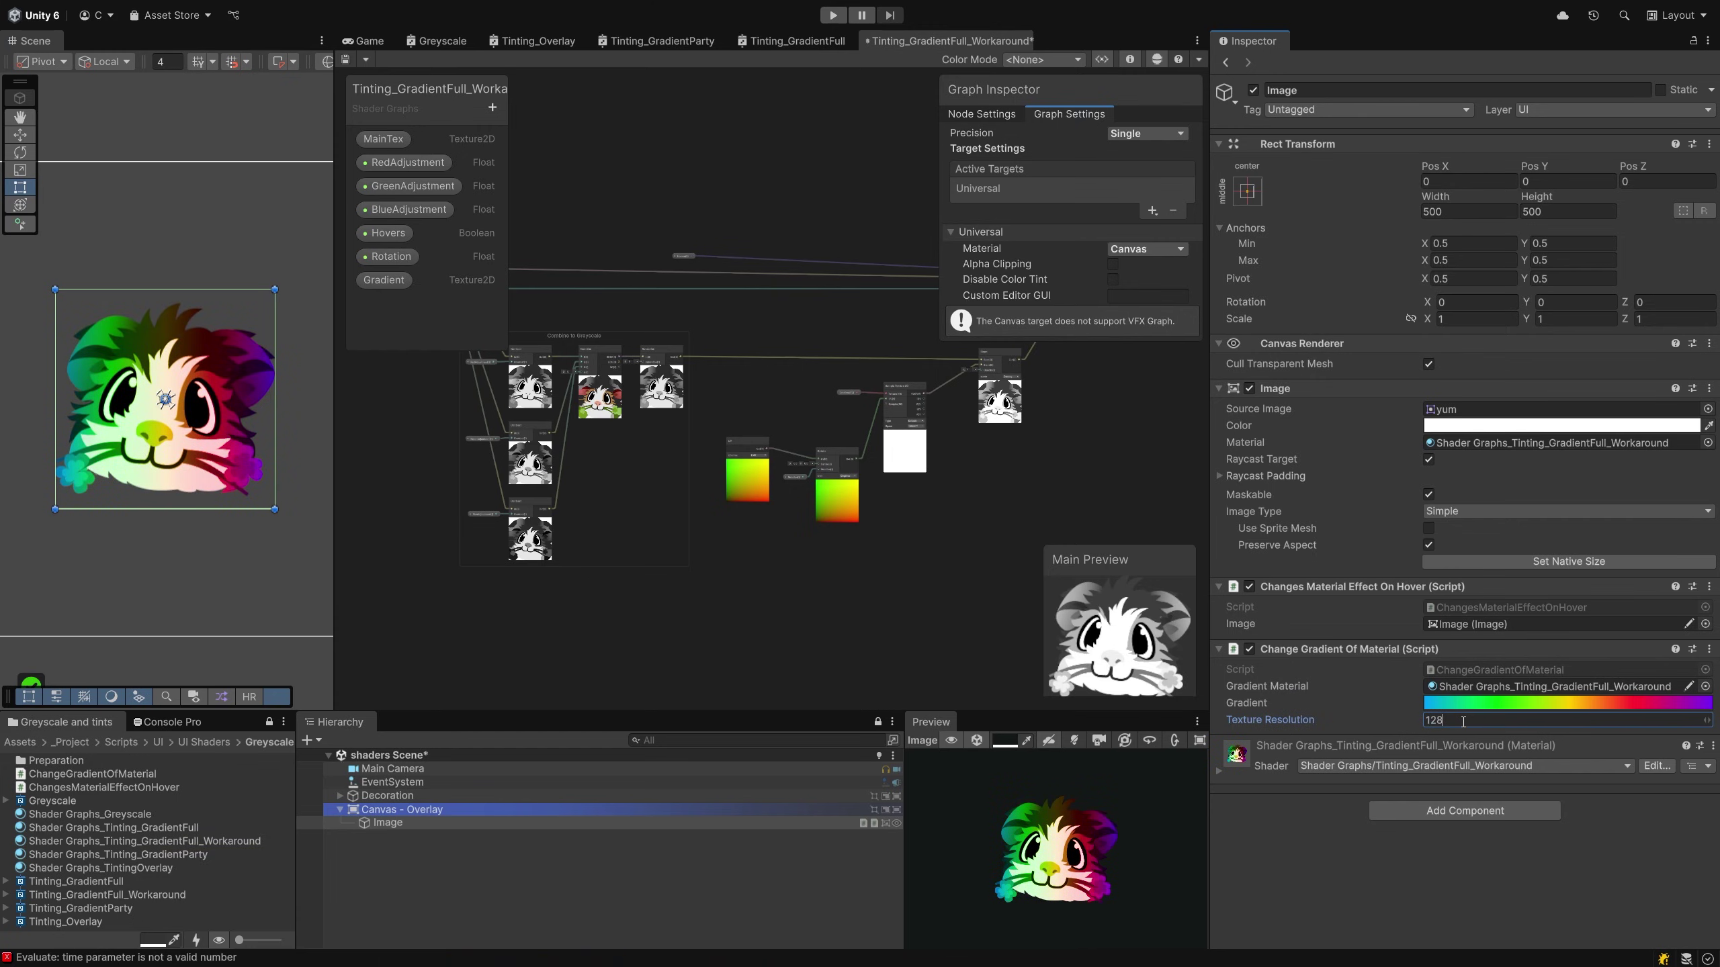
text(8)
key(ctrl+a)
text(256)
key(ctrl+a)
text(10000)
key(ctrl+a)
text(128)
click(1223, 778)
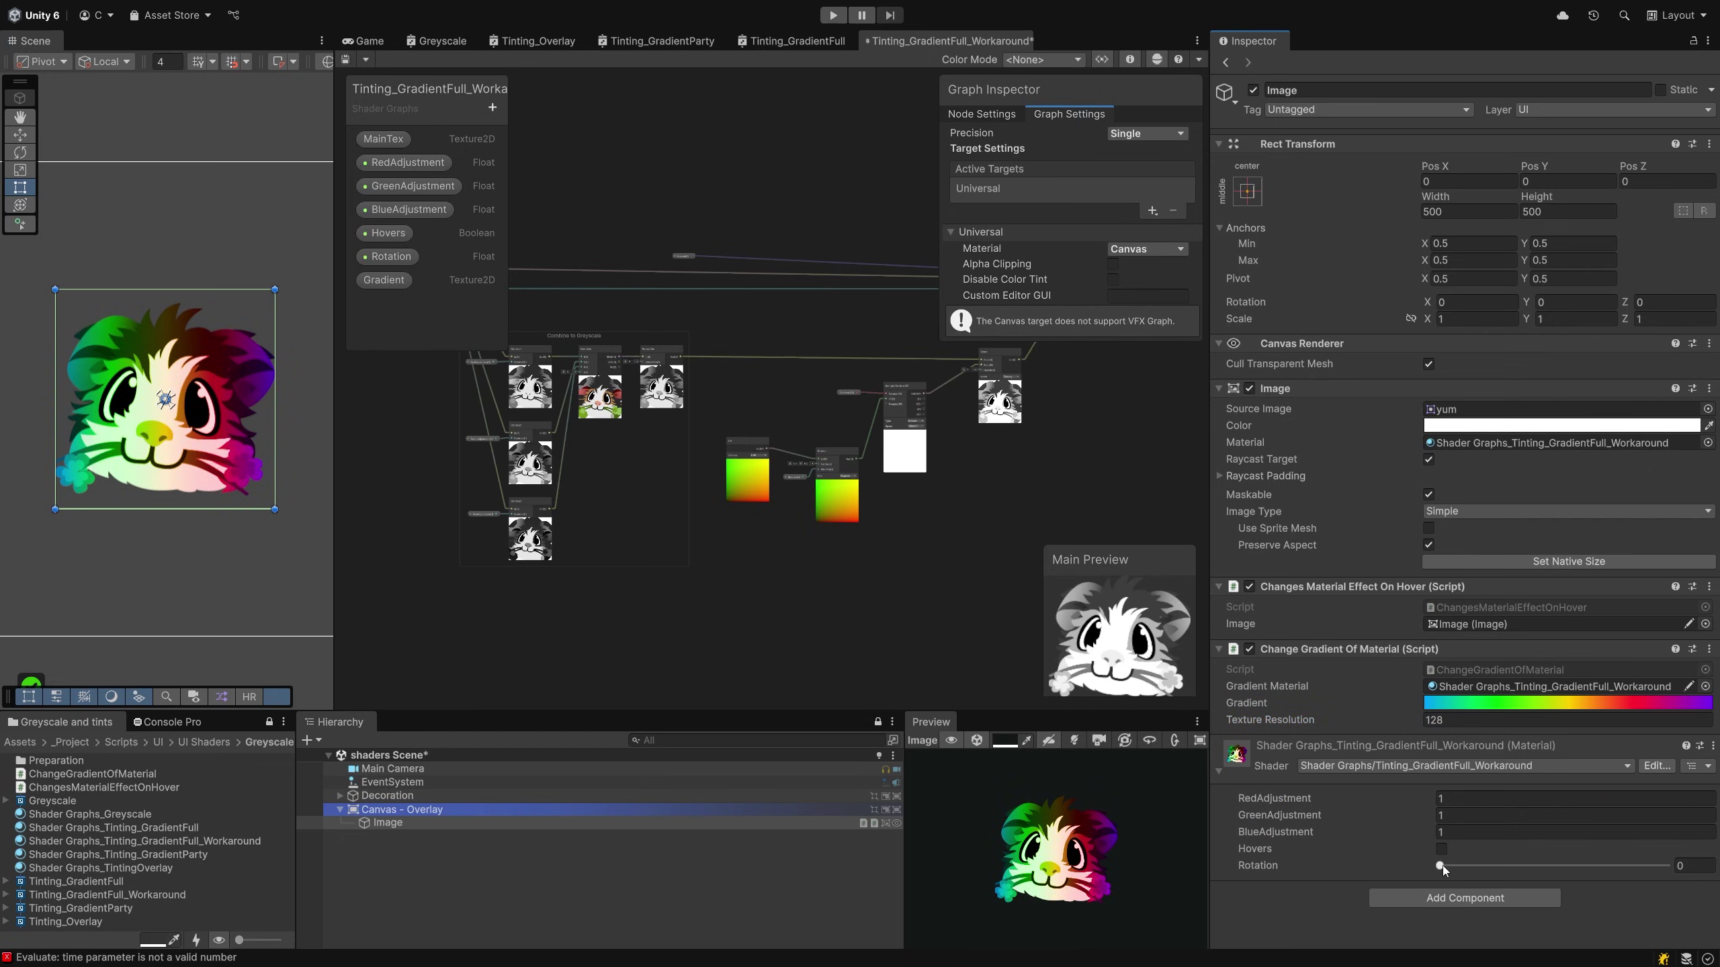
mouse_move(1440, 868)
mouse_down()
mouse_move(1557, 867)
mouse_move(1354, 862)
mouse_move(1523, 862)
mouse_move(1462, 867)
mouse_up()
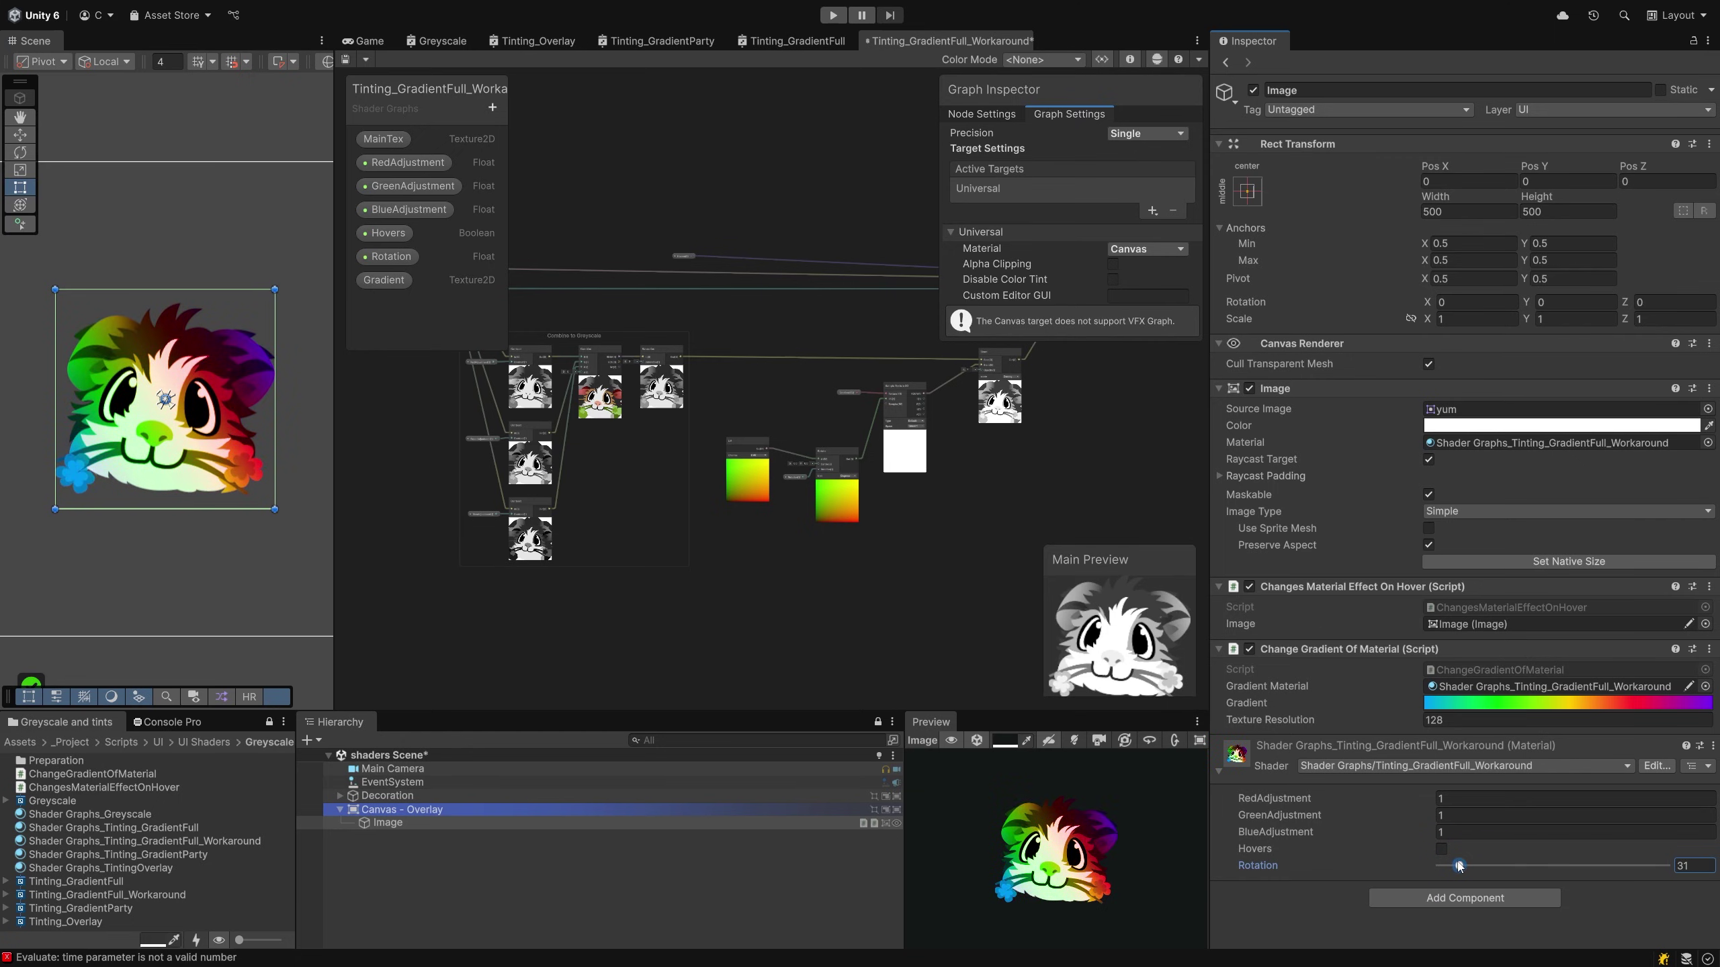